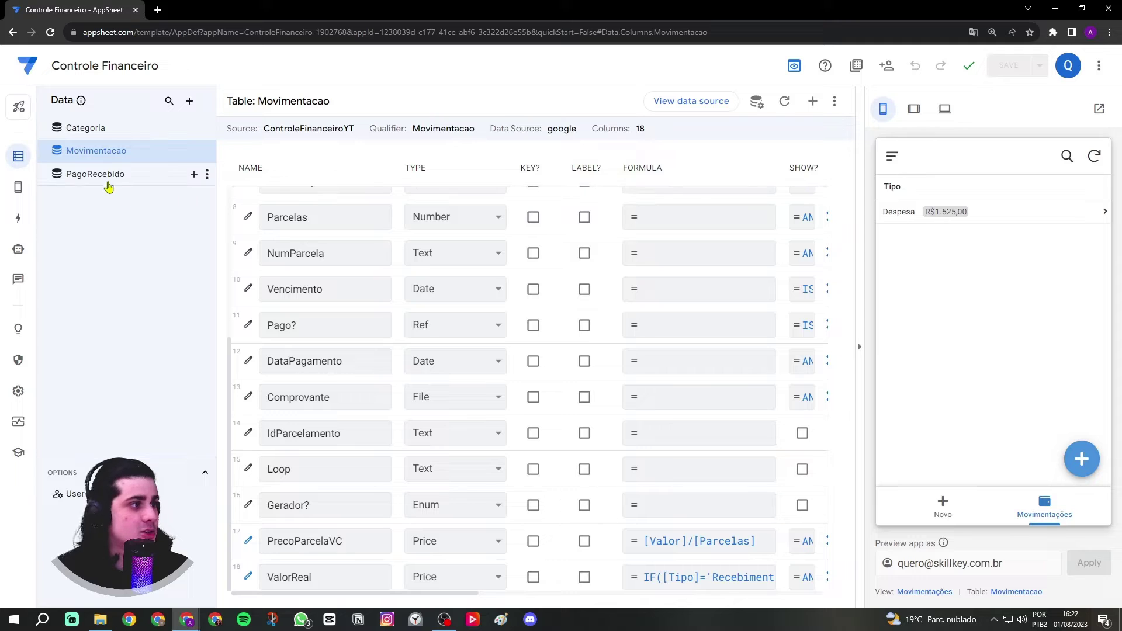
- Examine the columns of the PagoRecebido, Categoria and Movimentacao tables, including Movimentacao's IdParcelamento and Loop columns
left_click(108, 174)
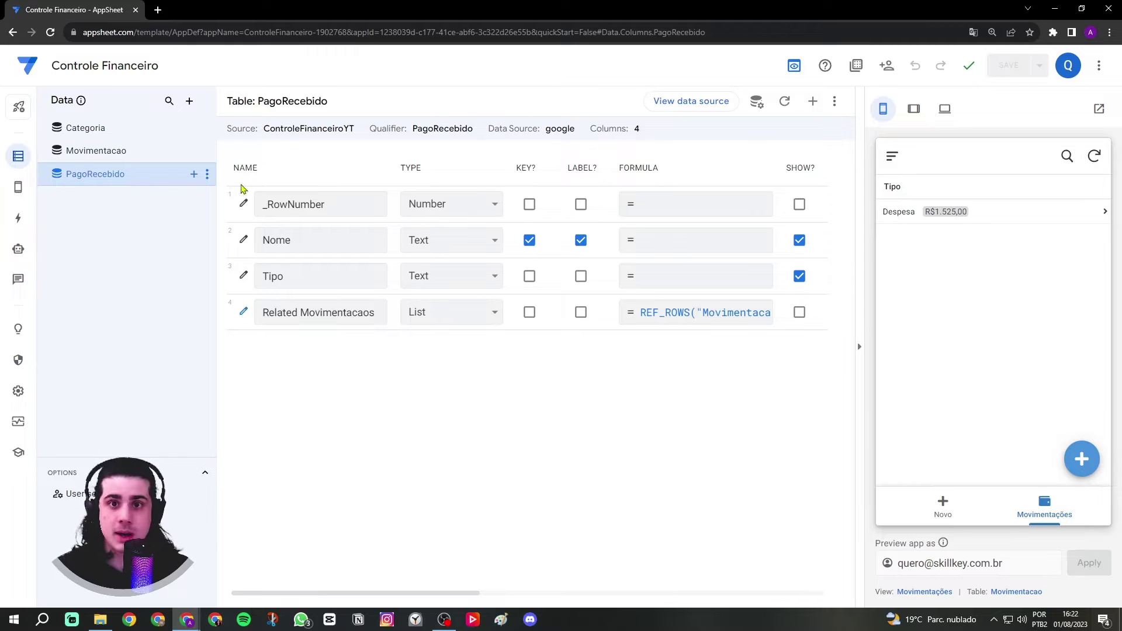
left_click(107, 133)
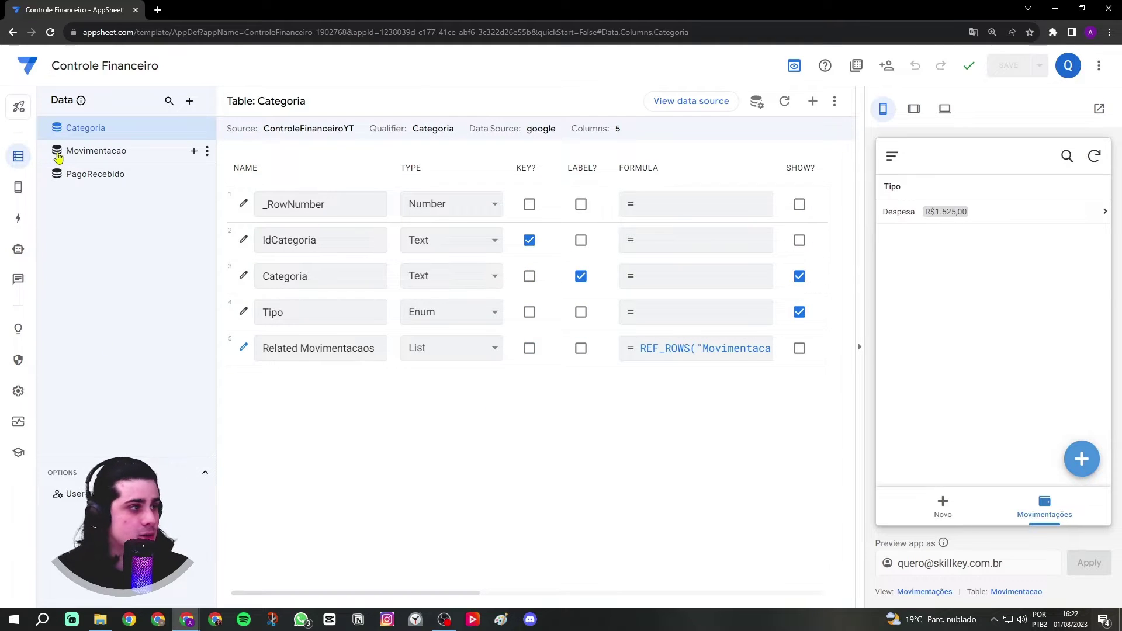
left_click(76, 152)
scroll(374, 292, "down", 4)
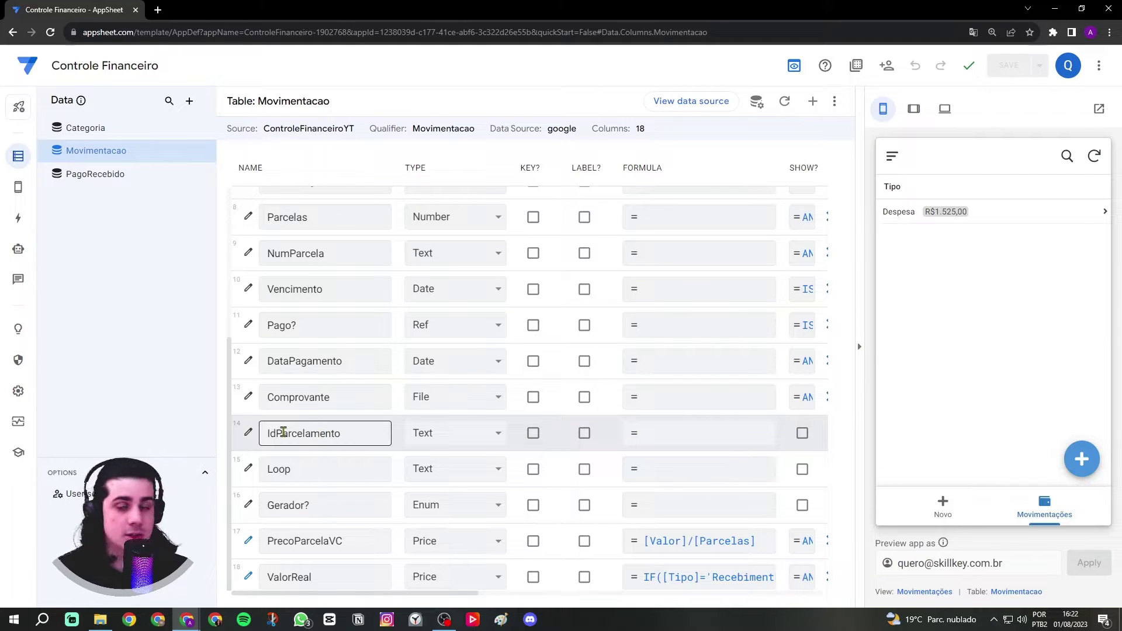
key("ctrl")
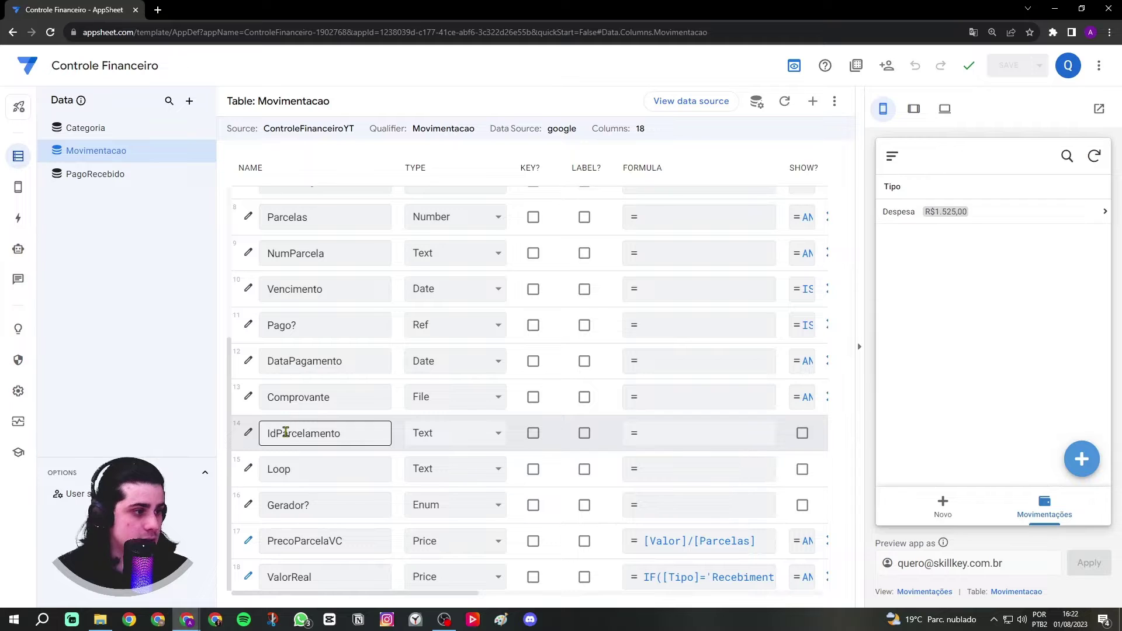
key("ctrl")
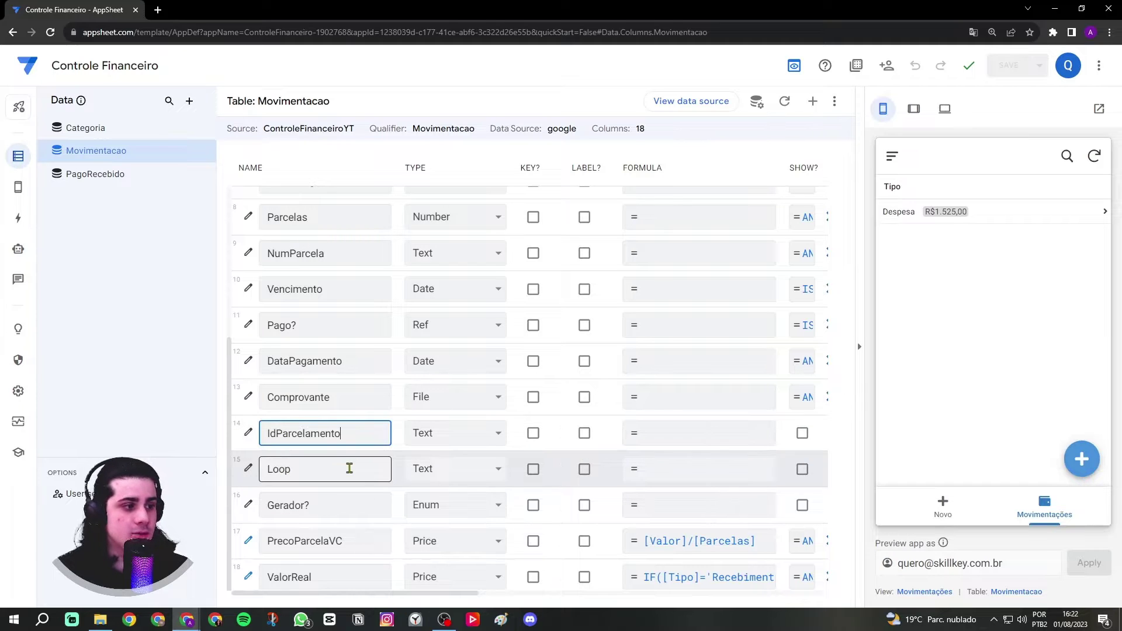
left_click(361, 434)
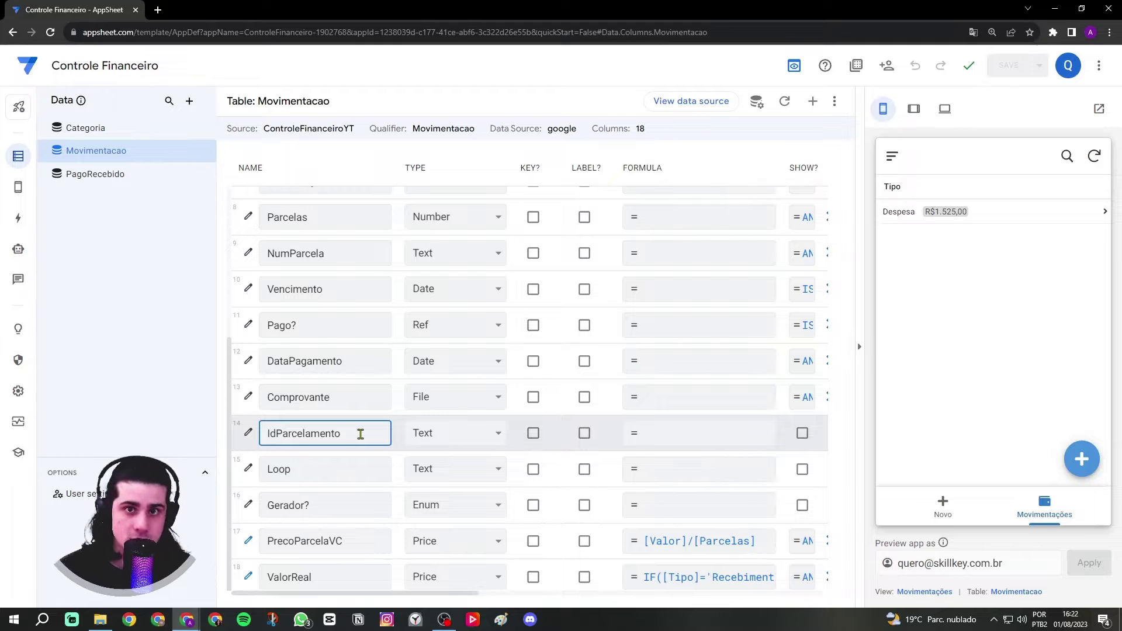
left_click_drag(345, 470, 248, 465)
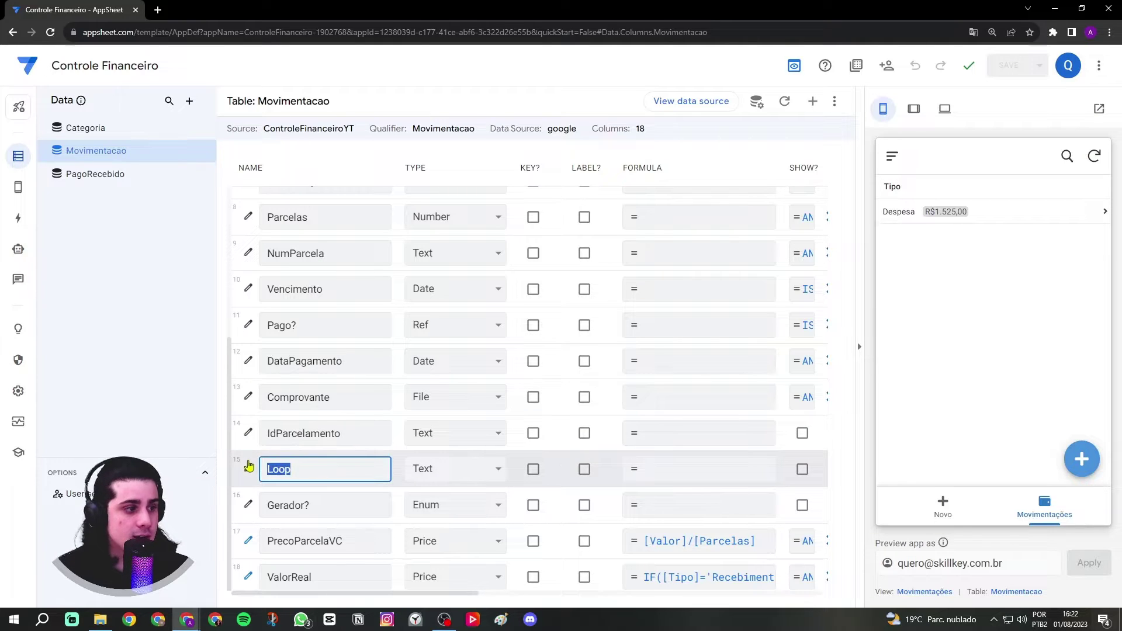
left_click(329, 468)
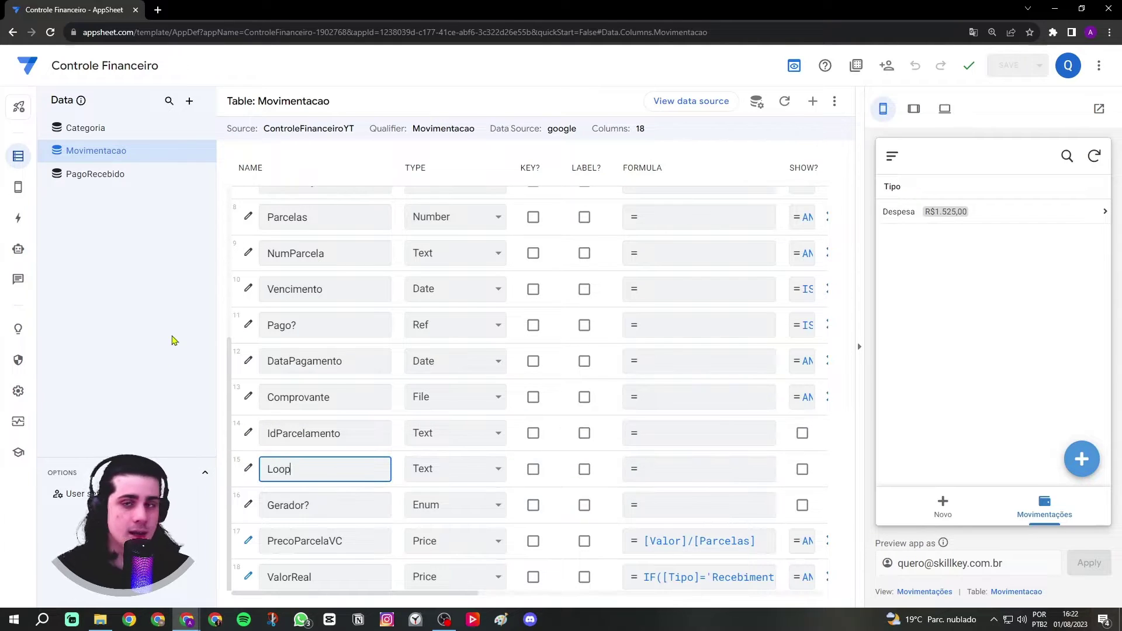
- Open the app's views, check the Novo entry form in the preview without saving, and open the Despesa group in Movimentações
left_click(18, 187)
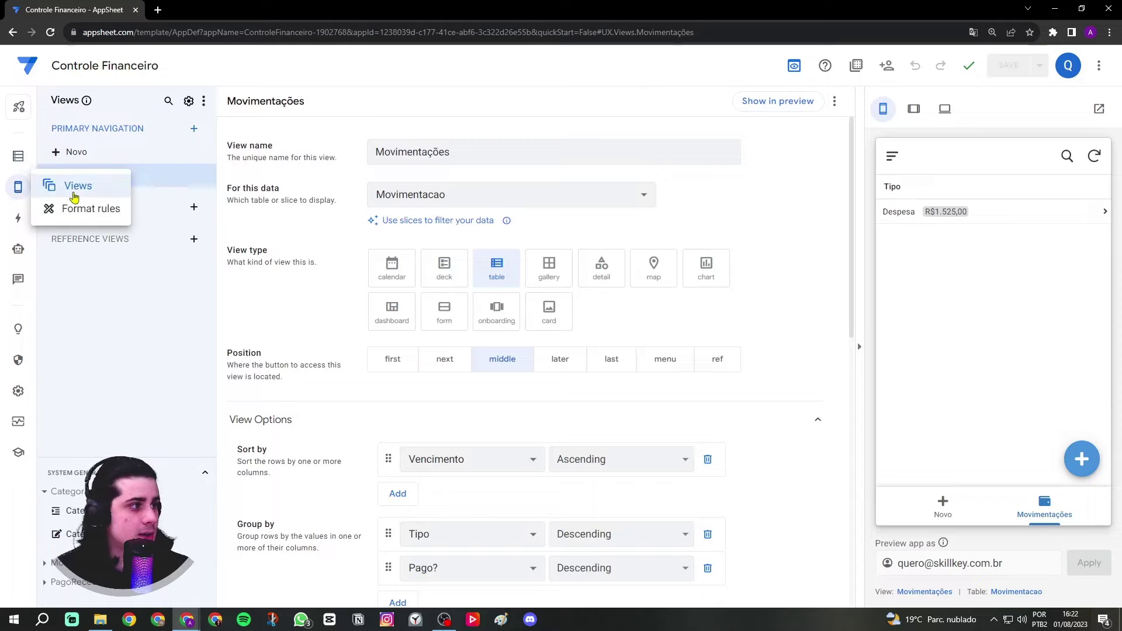
left_click(82, 156)
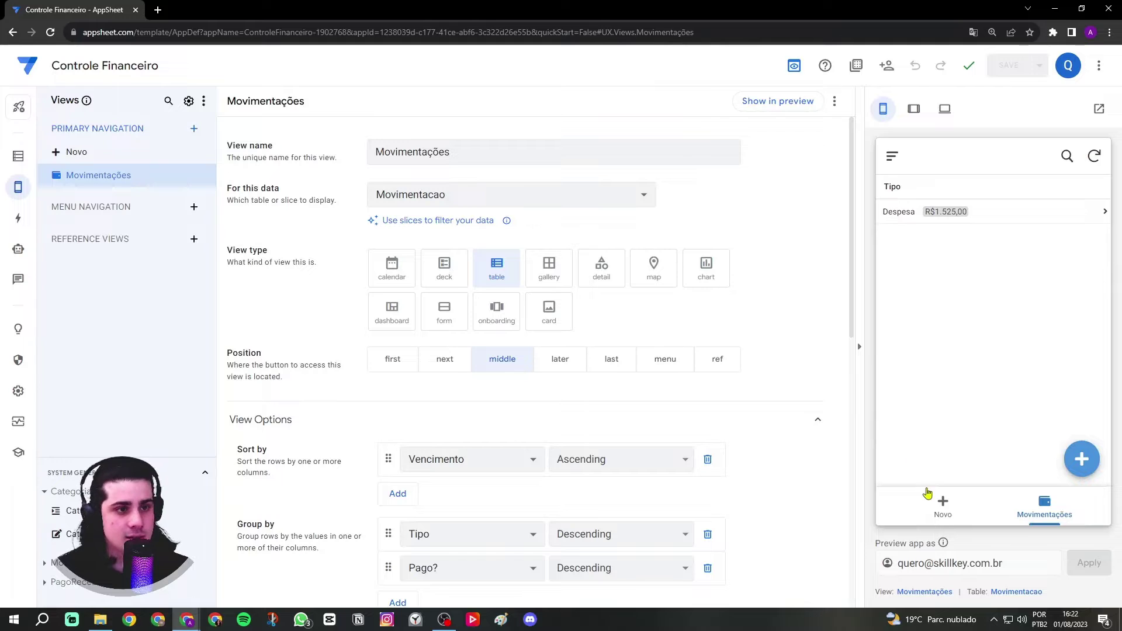
left_click(929, 495)
left_click(976, 243)
scroll(1057, 334, "down", 3)
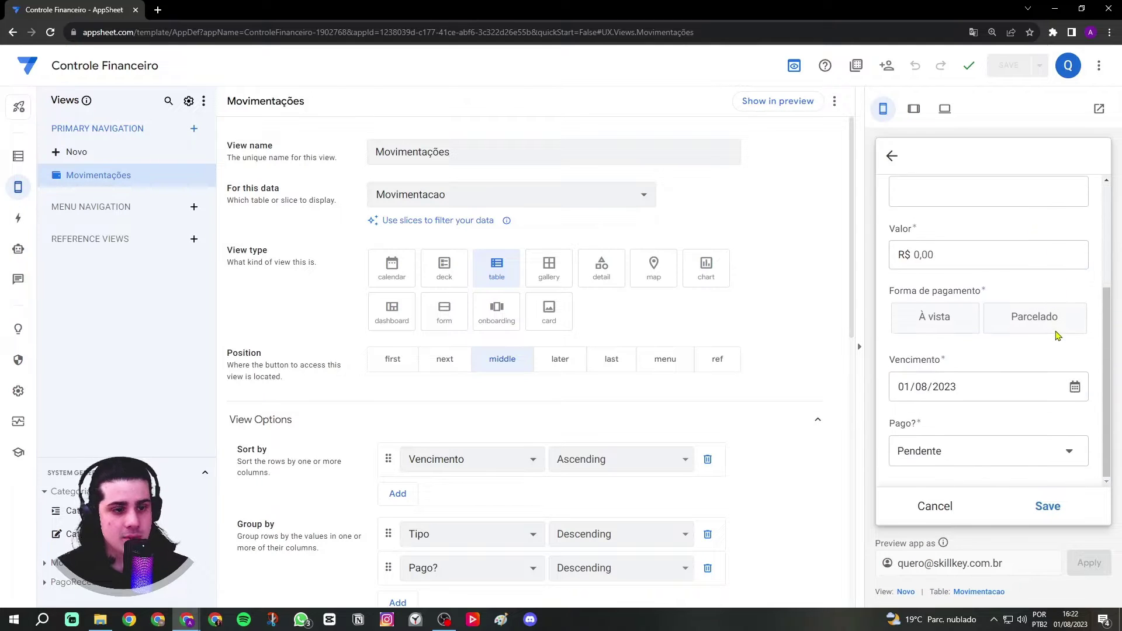
scroll(944, 363, "up", 3)
left_click(934, 506)
left_click(932, 210)
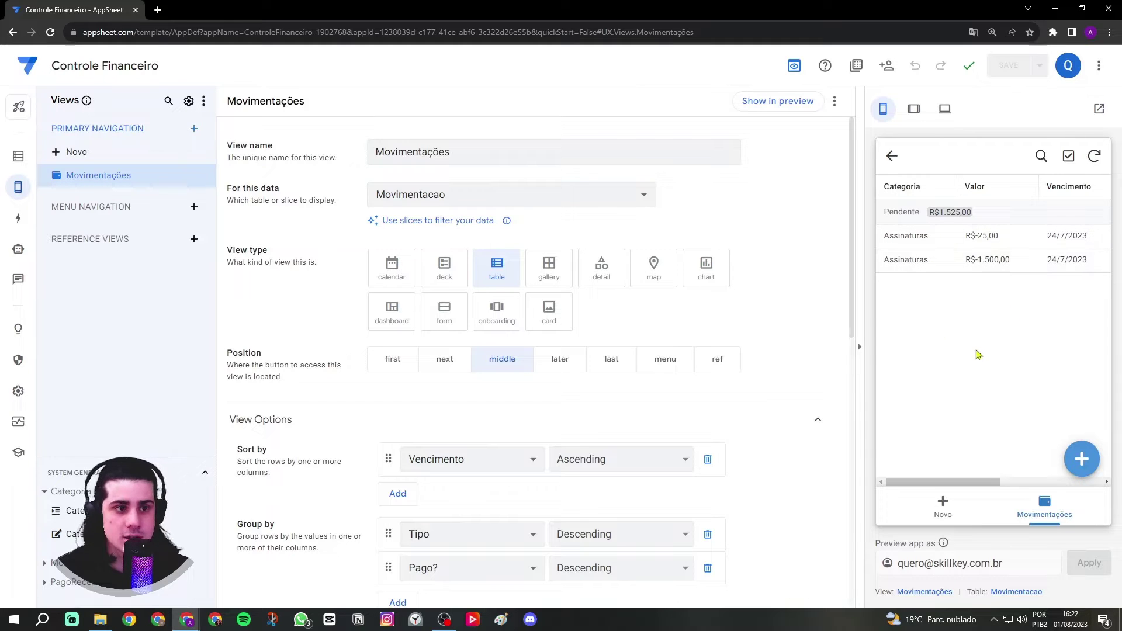
mouse_move(936, 482)
left_mouse_down()
mouse_move(1054, 491)
mouse_move(952, 485)
left_mouse_up()
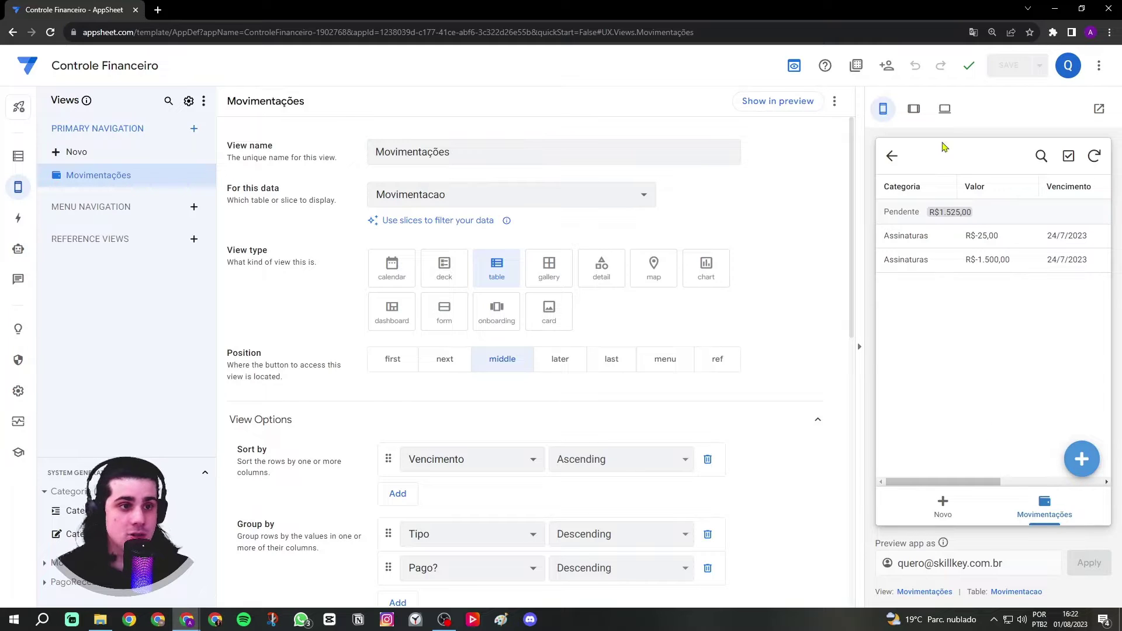
- Return to the Movimentacao table's column definitions and examine the IdParcelamento and Loop columns
left_click(1016, 592)
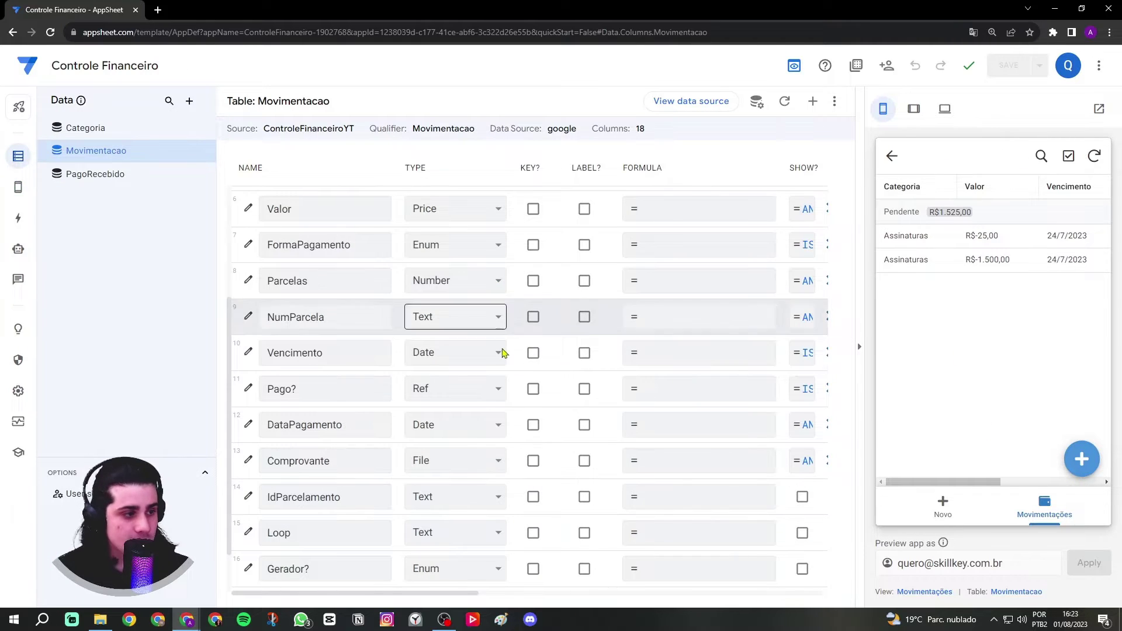
scroll(447, 449, "down", 1)
left_click_drag(277, 433, 270, 474)
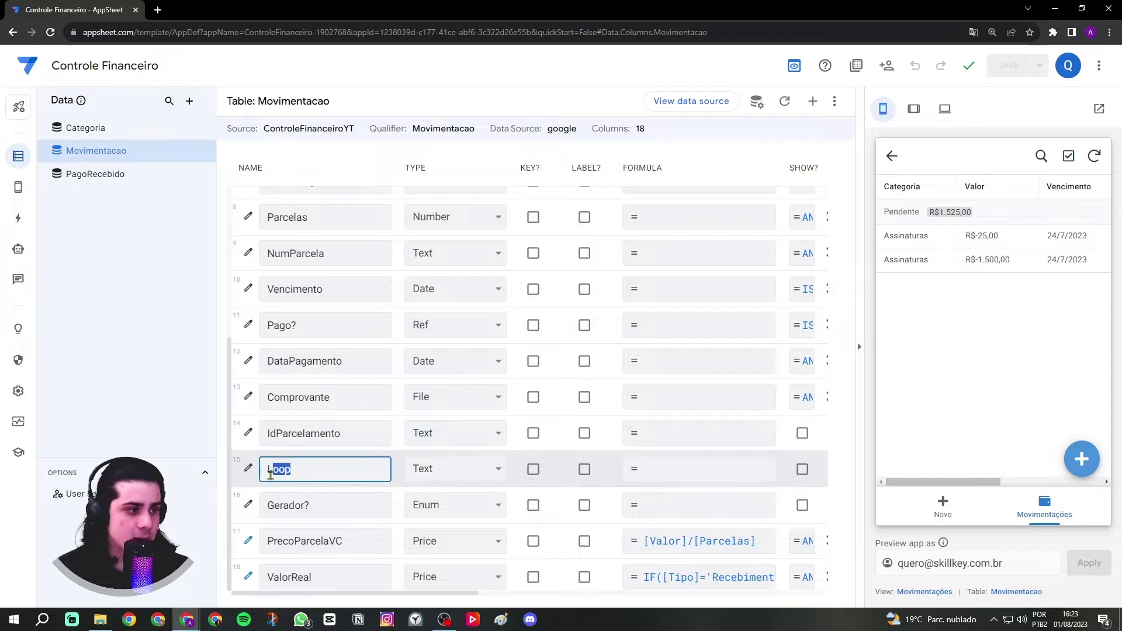
left_click(322, 471)
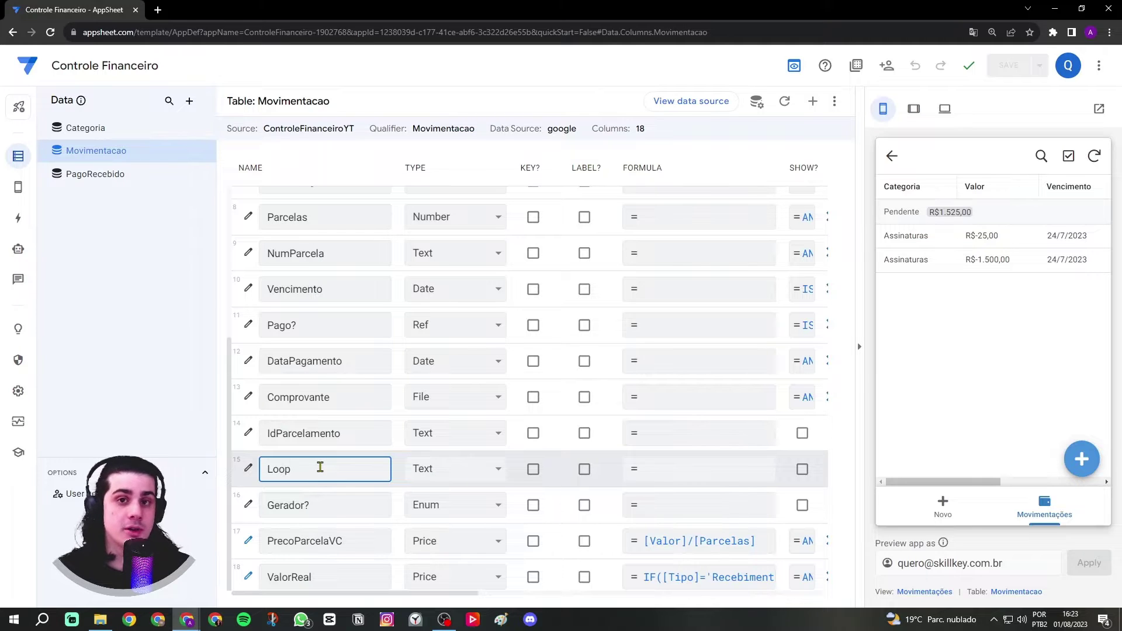
left_click(377, 443)
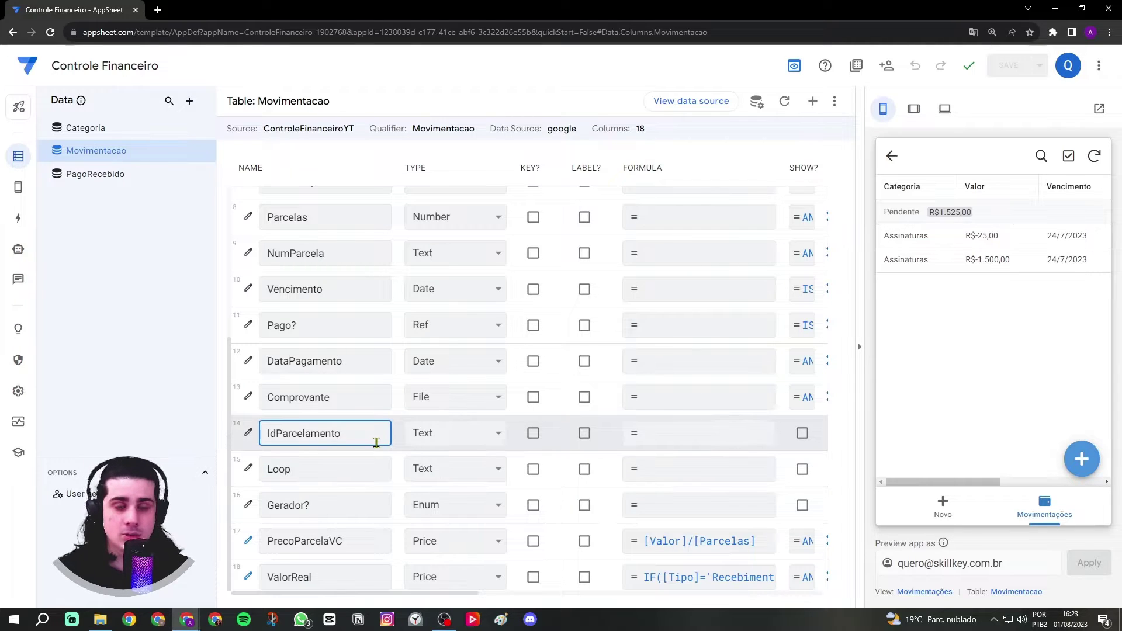
left_click(371, 468)
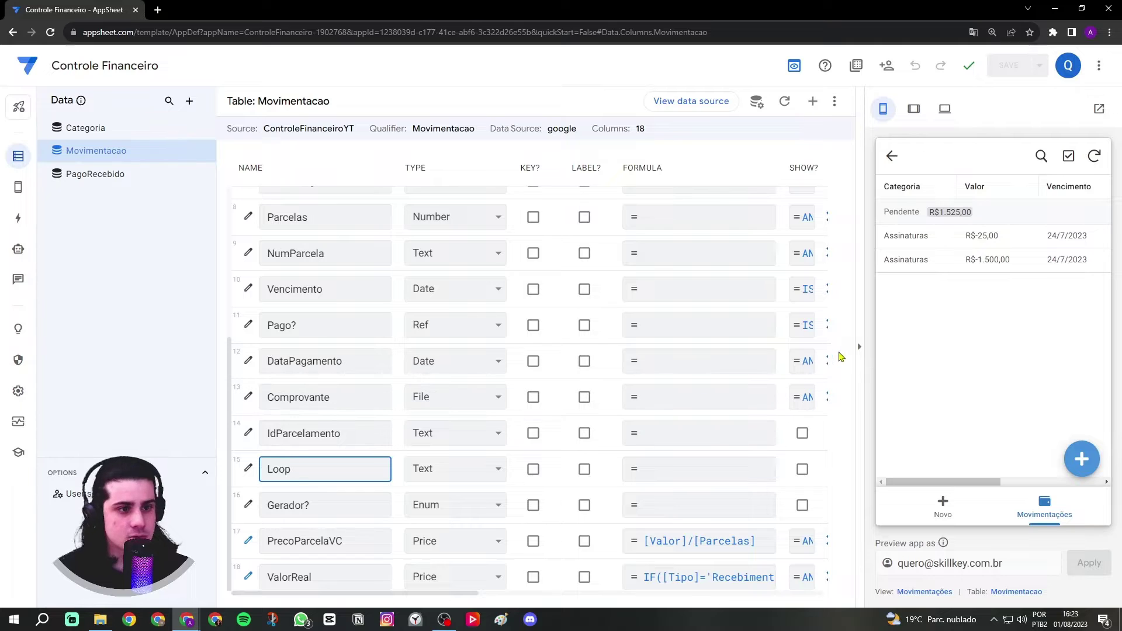
- Hide the app preview and check the detailed settings of the IdParcelamento column
left_click(858, 351)
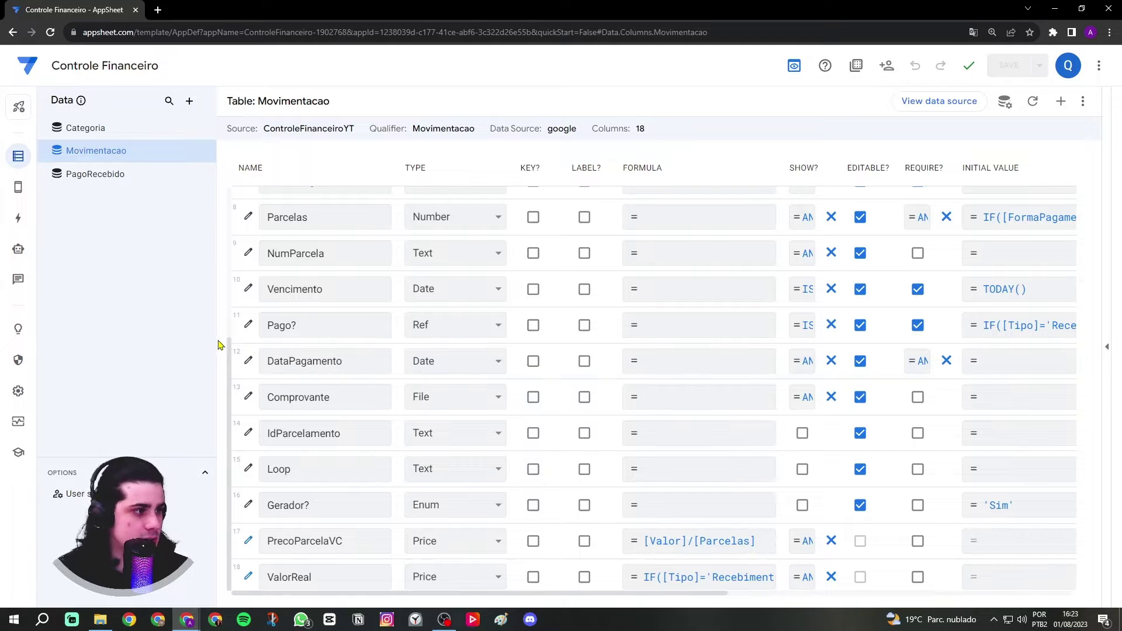
left_click(321, 433)
key("shift+End")
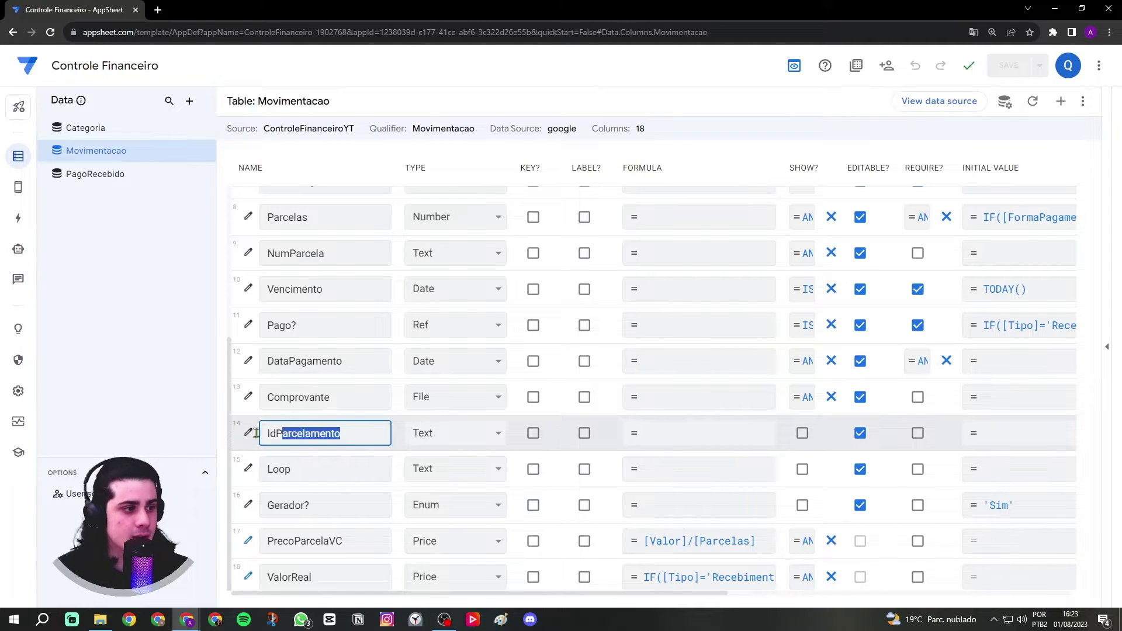
left_click(248, 433)
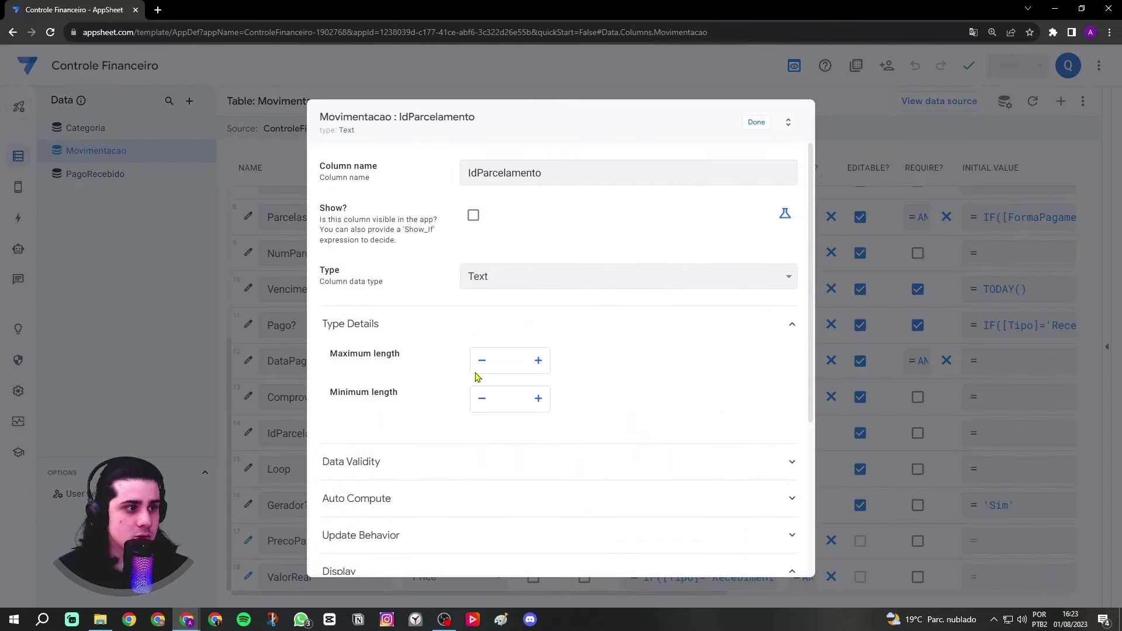
left_click(761, 124)
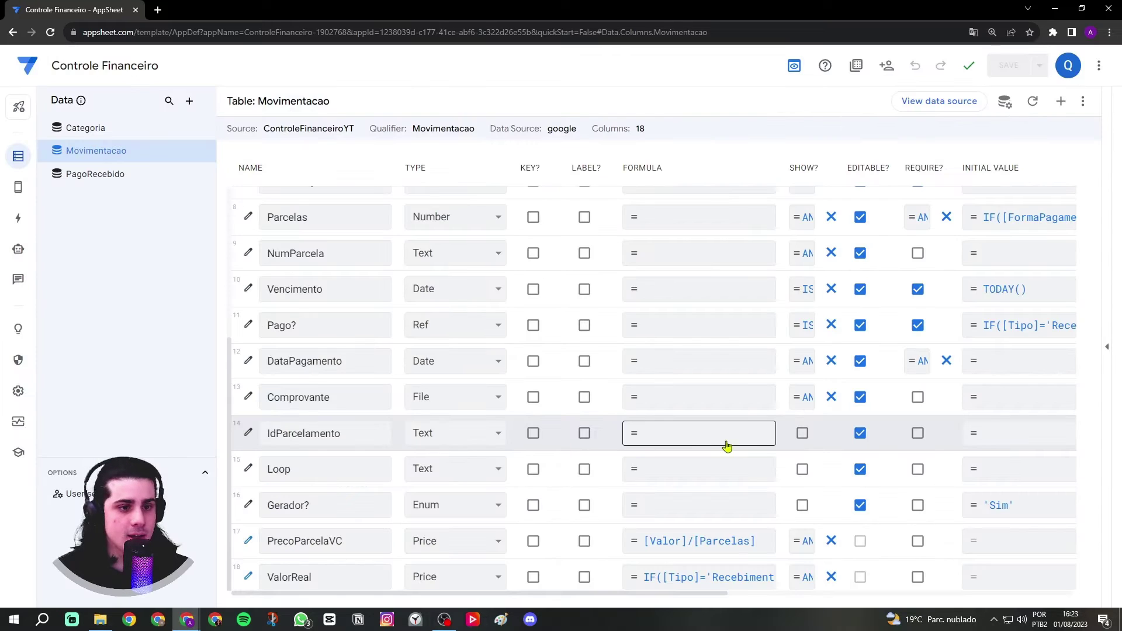
- Start an initial value formula for IdParcelamento with an IF whose condition is [FormaPagamento]='Parcelado'
left_click(992, 441)
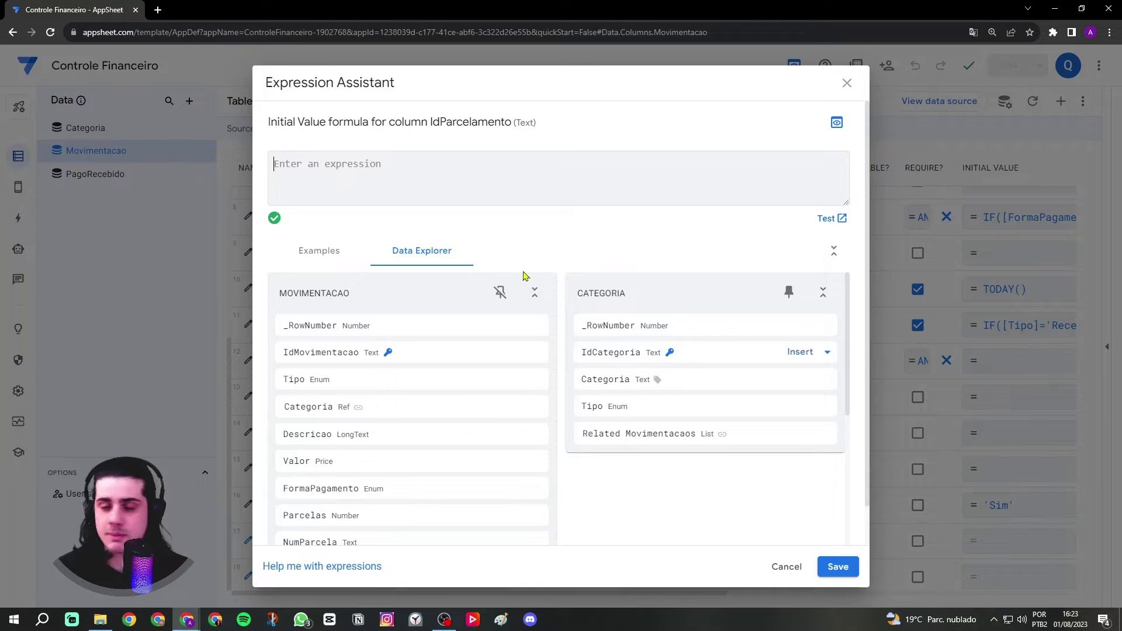
key("Caps_Lock")
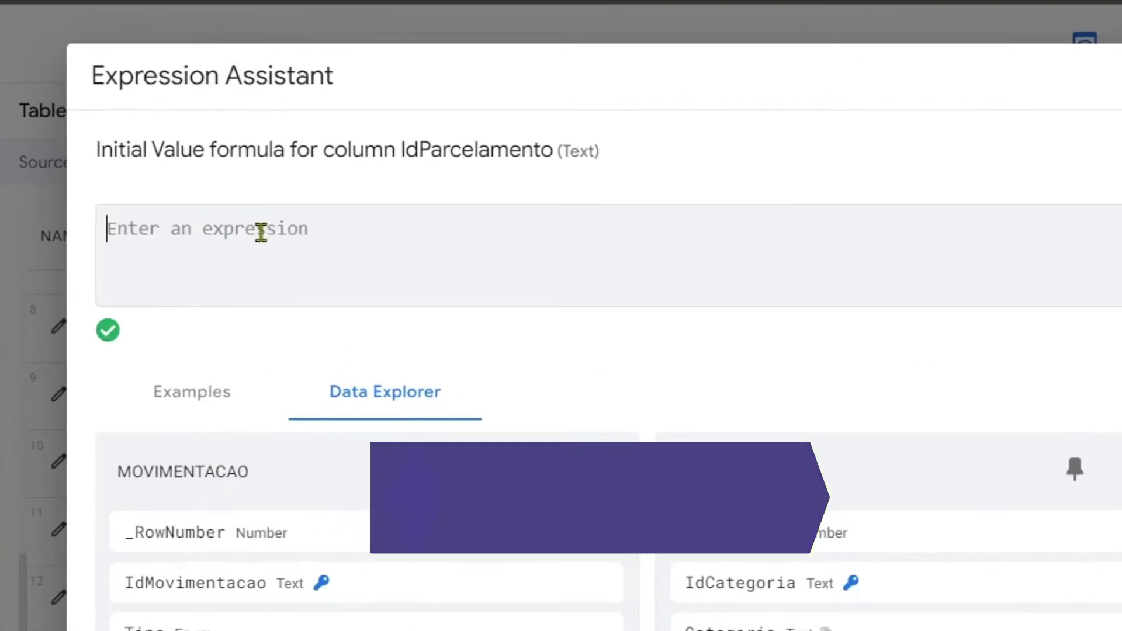
type("IF(")
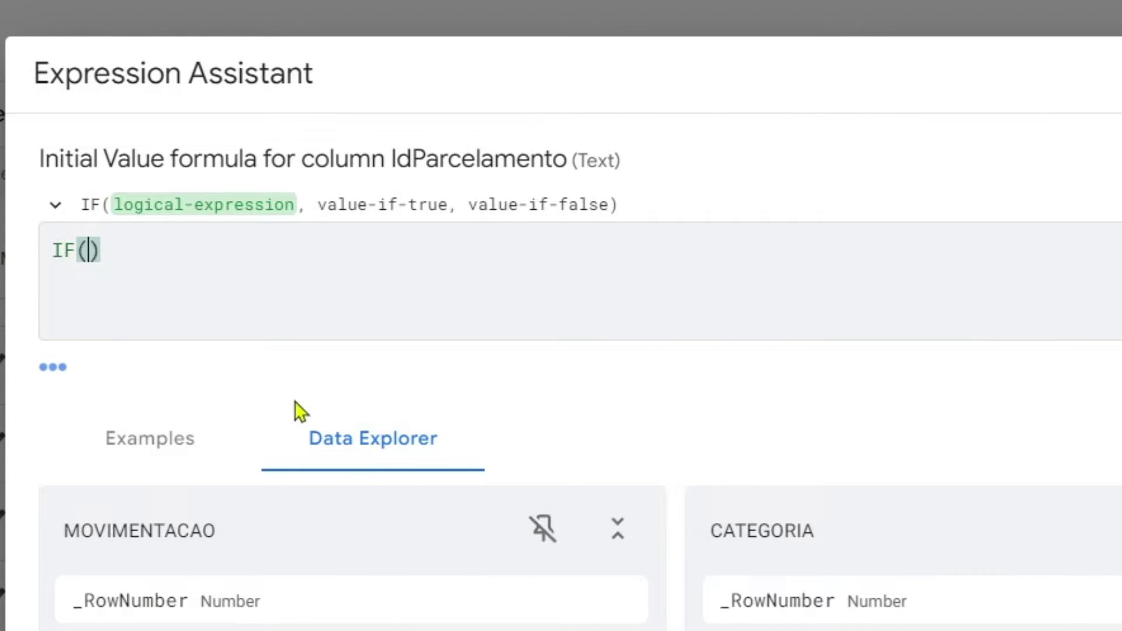
type("[Fo")
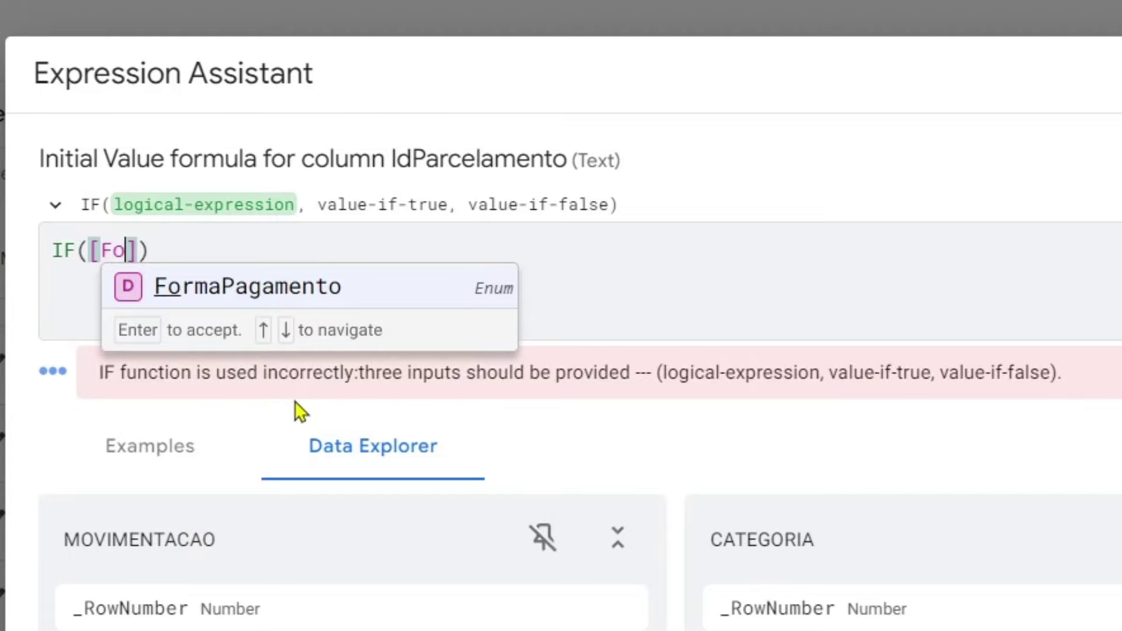
key("Return")
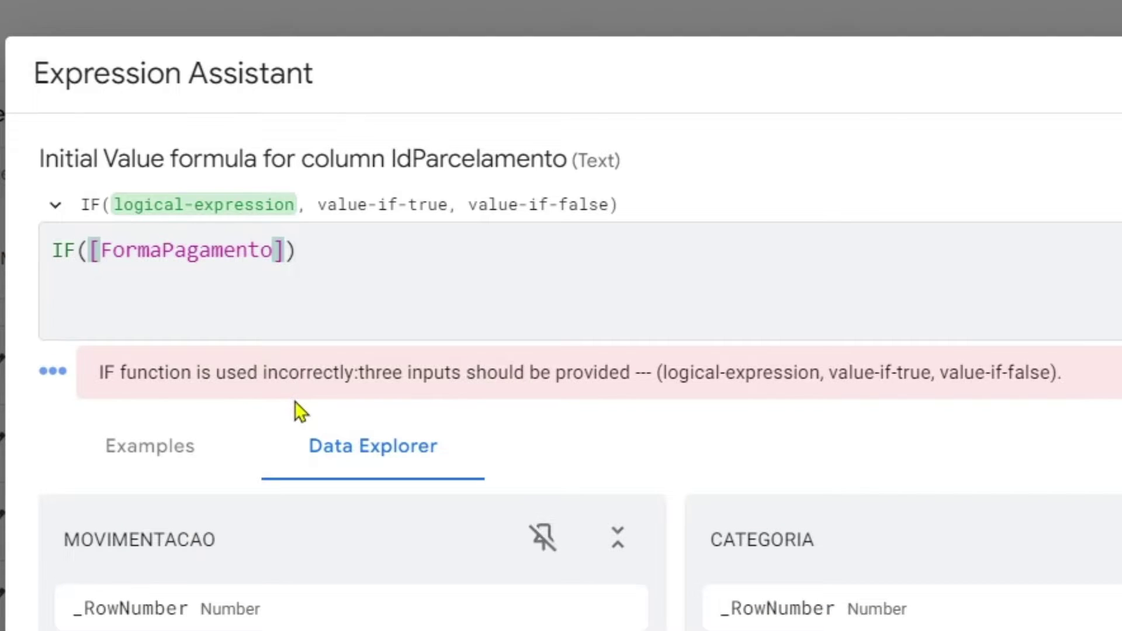
type("='Parcela")
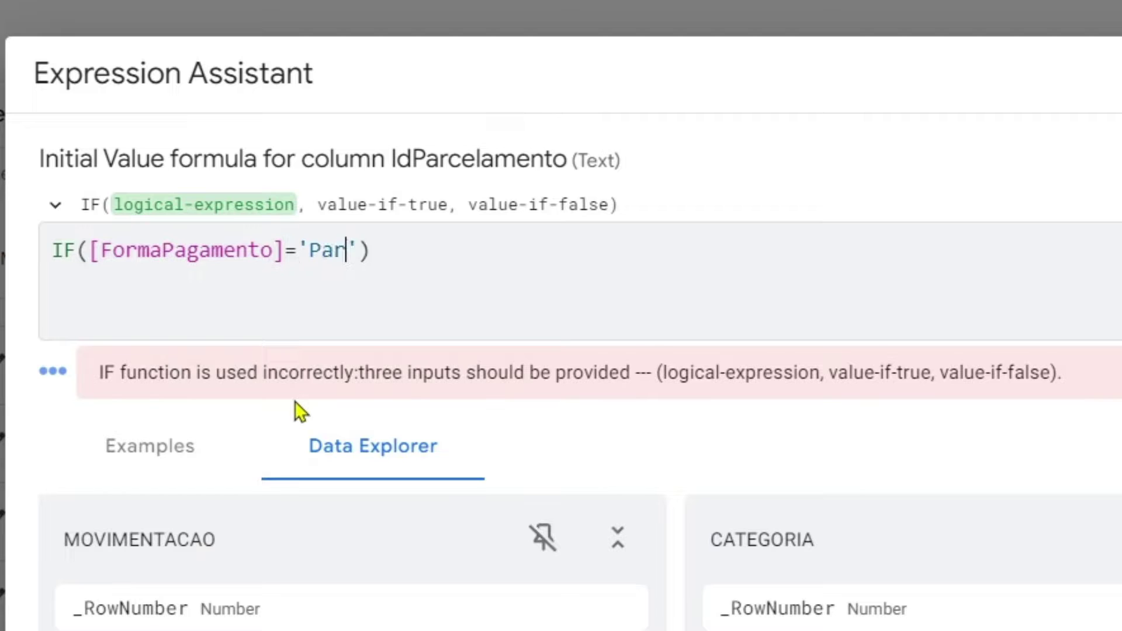
type("do")
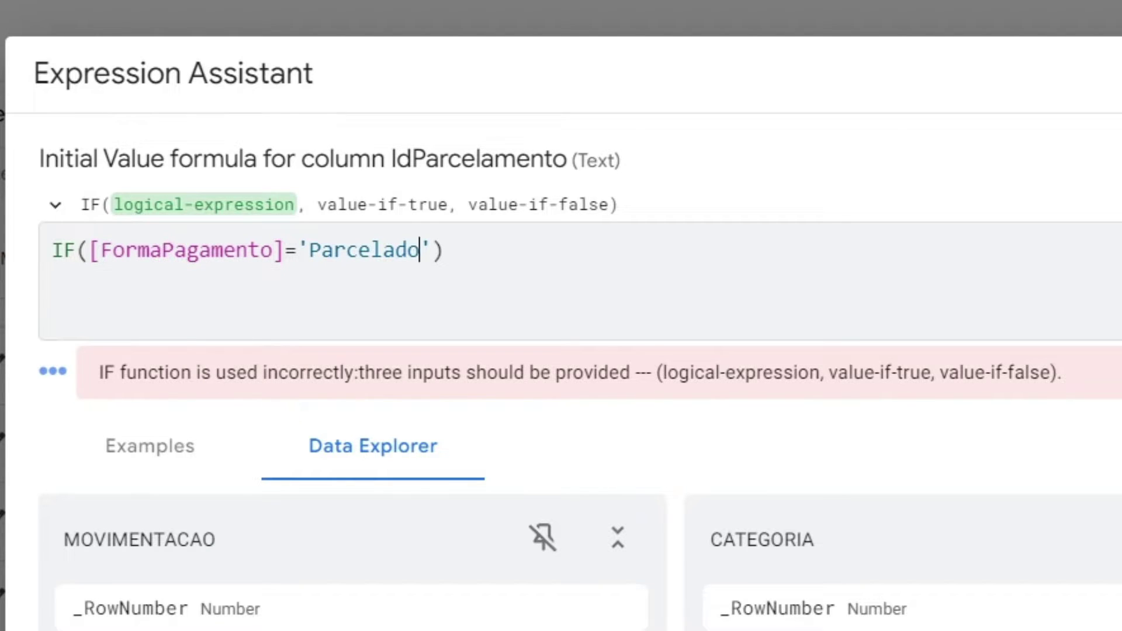
left_click(440, 251)
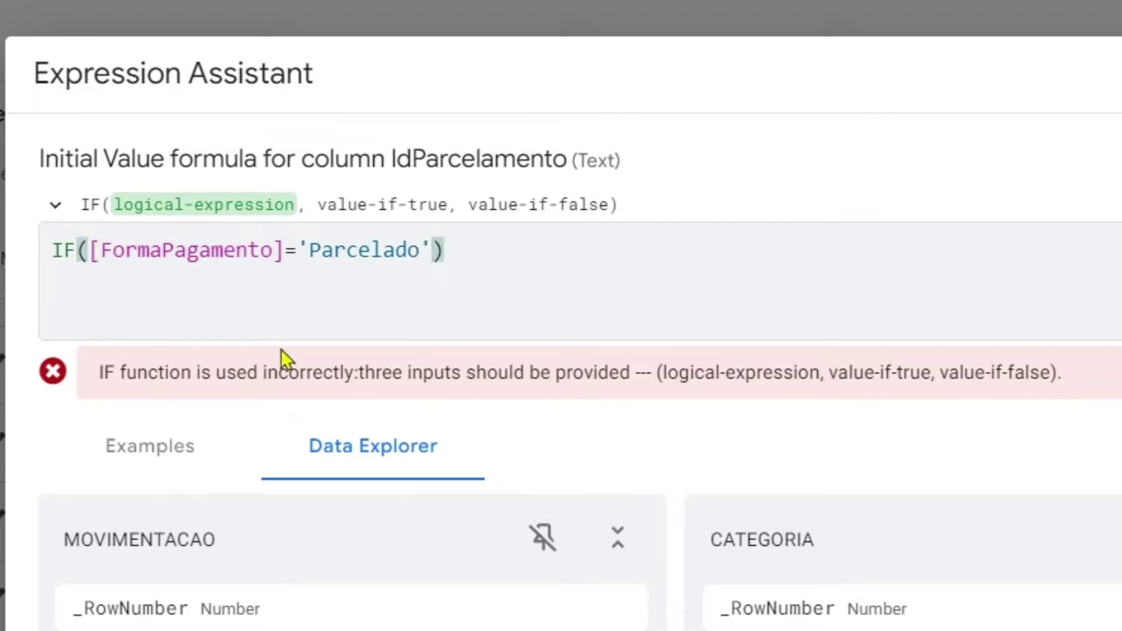
- Complete the IdParcelamento initial value formula so it returns UNIQUEID() when the condition is true and '' otherwise
type(",")
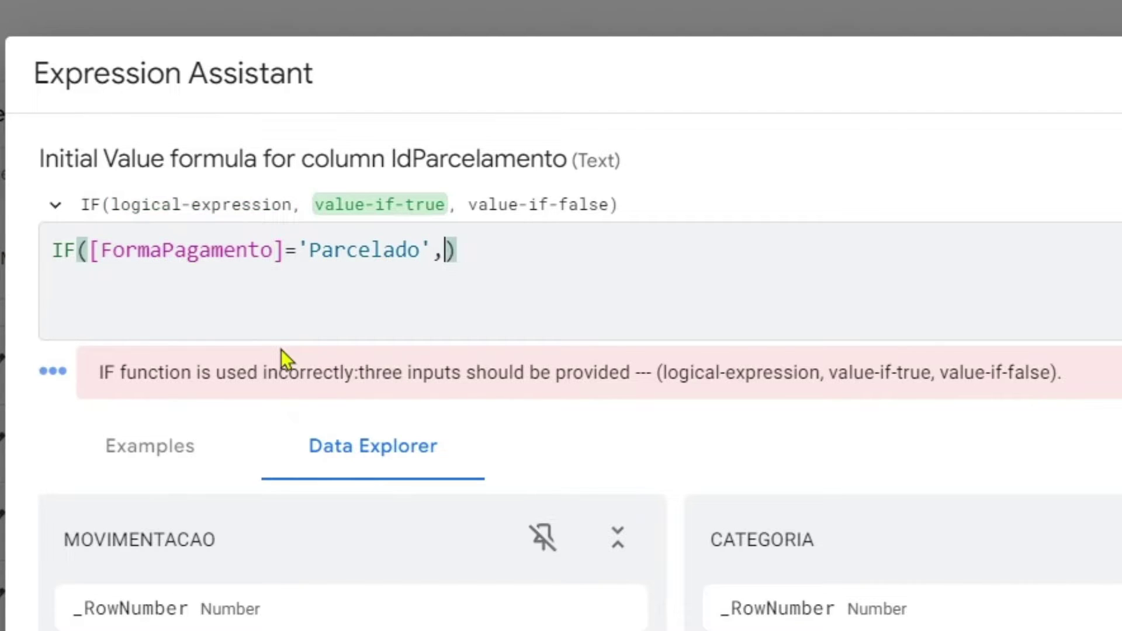
type("UNIQUEID")
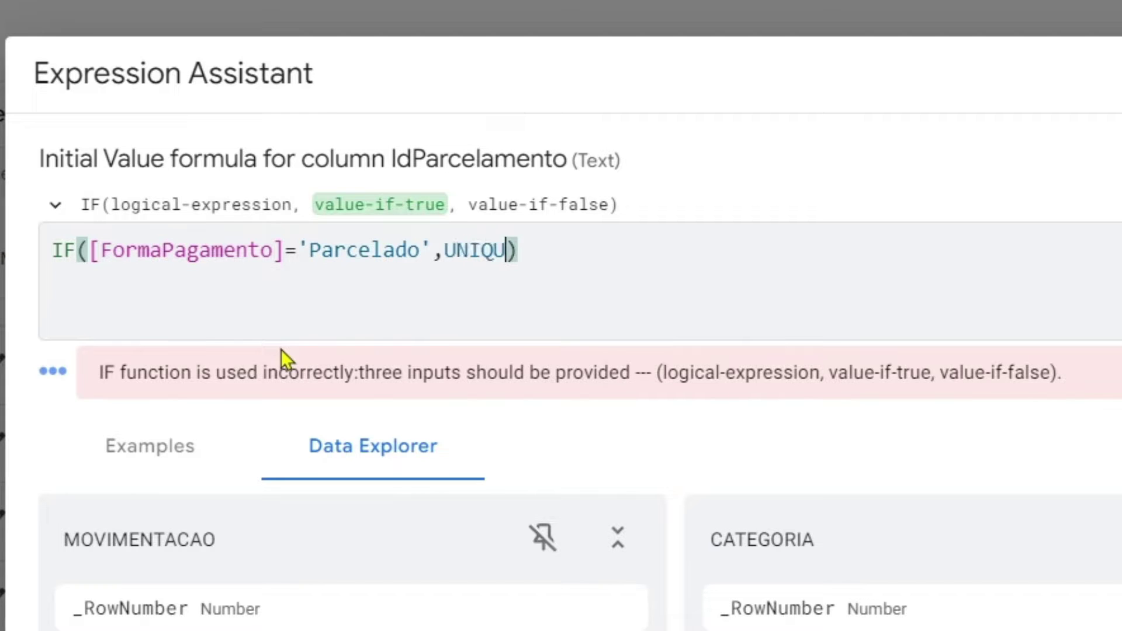
type("()")
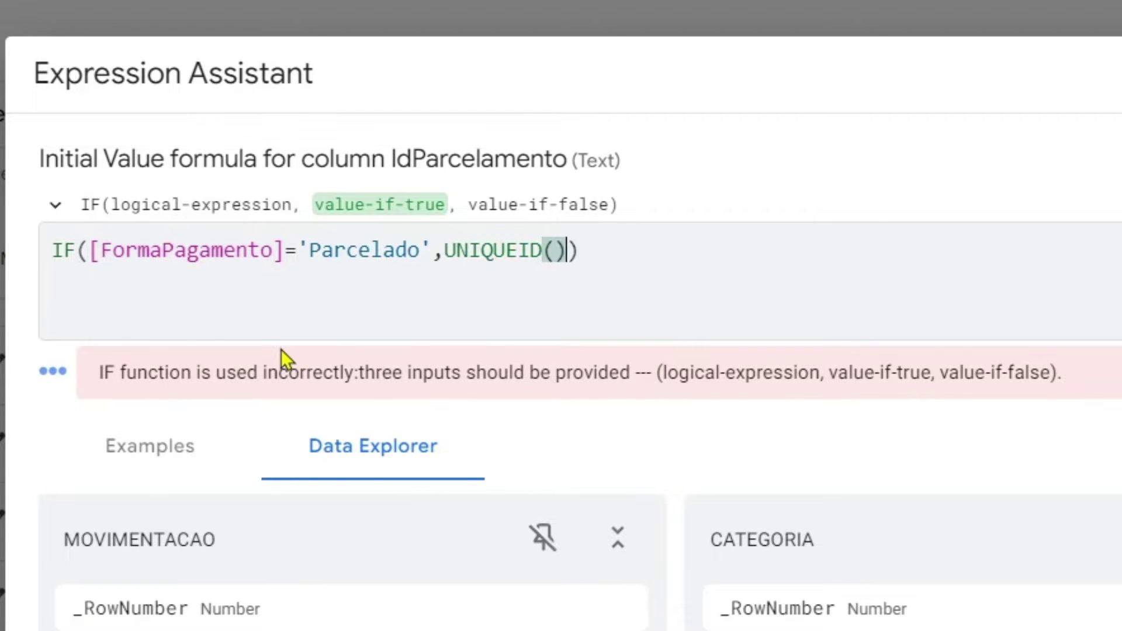
type(",")
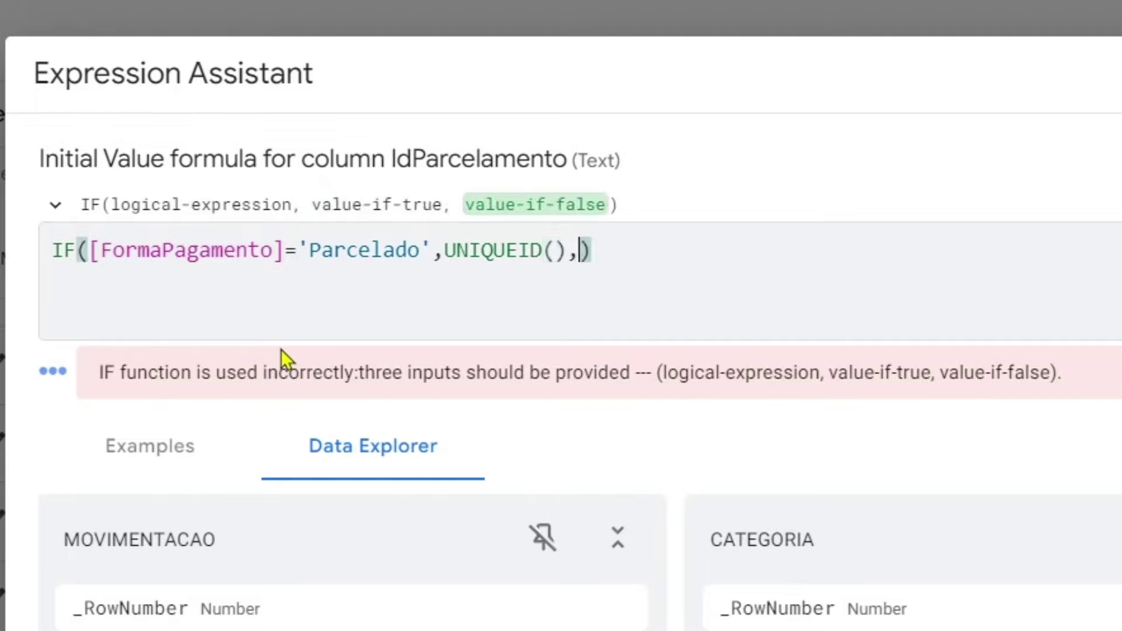
type("'")
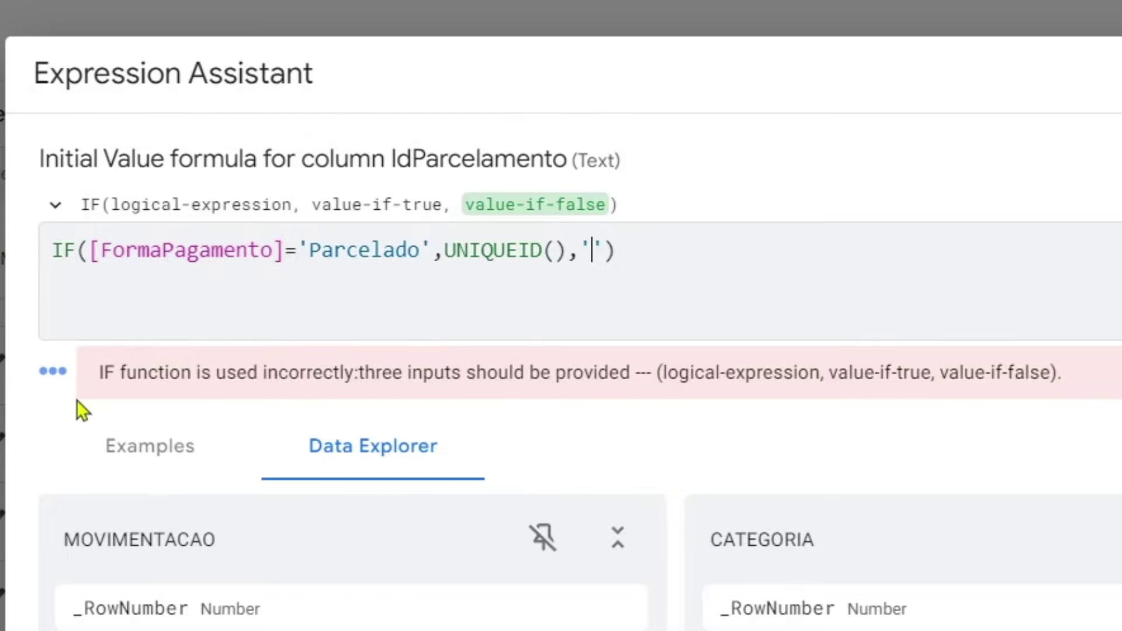
left_click(656, 267)
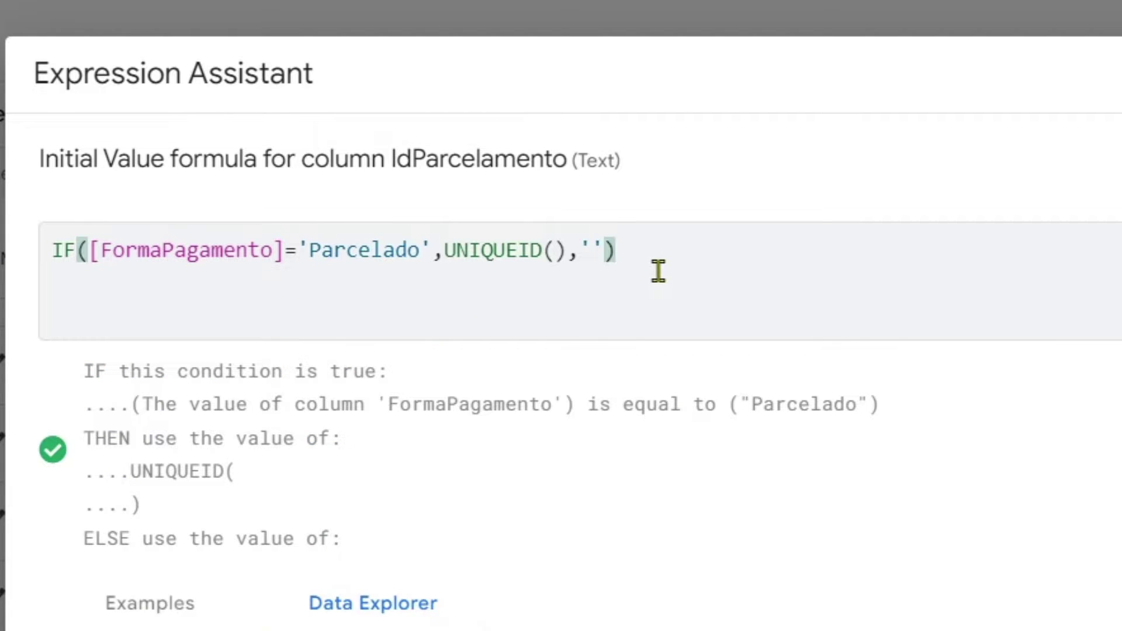
left_click(60, 250)
mouse_move(89, 250)
left_mouse_down()
mouse_move(214, 238)
mouse_move(351, 252)
mouse_move(565, 250)
left_mouse_up()
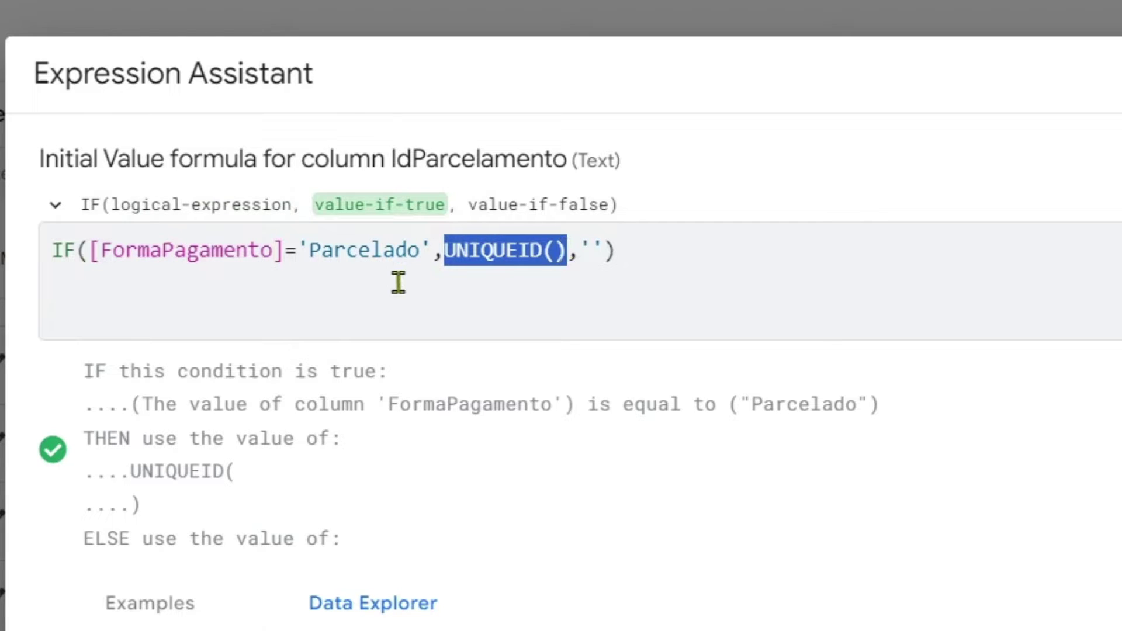
left_click_drag(579, 250, 601, 248)
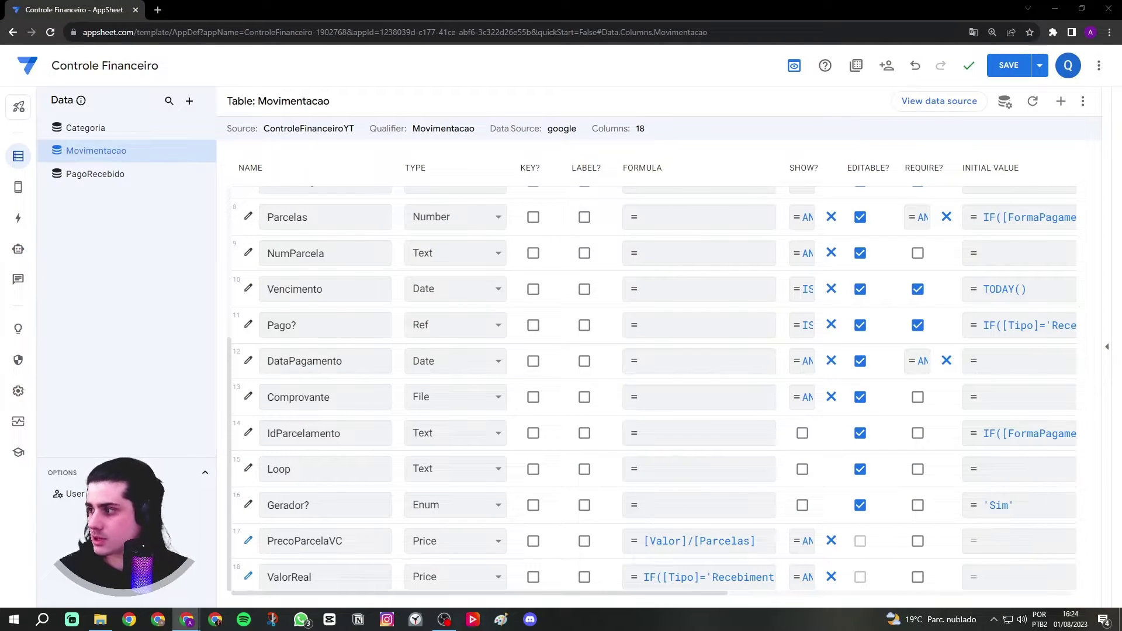
- Set the Loop column's type to Number
left_click(434, 478)
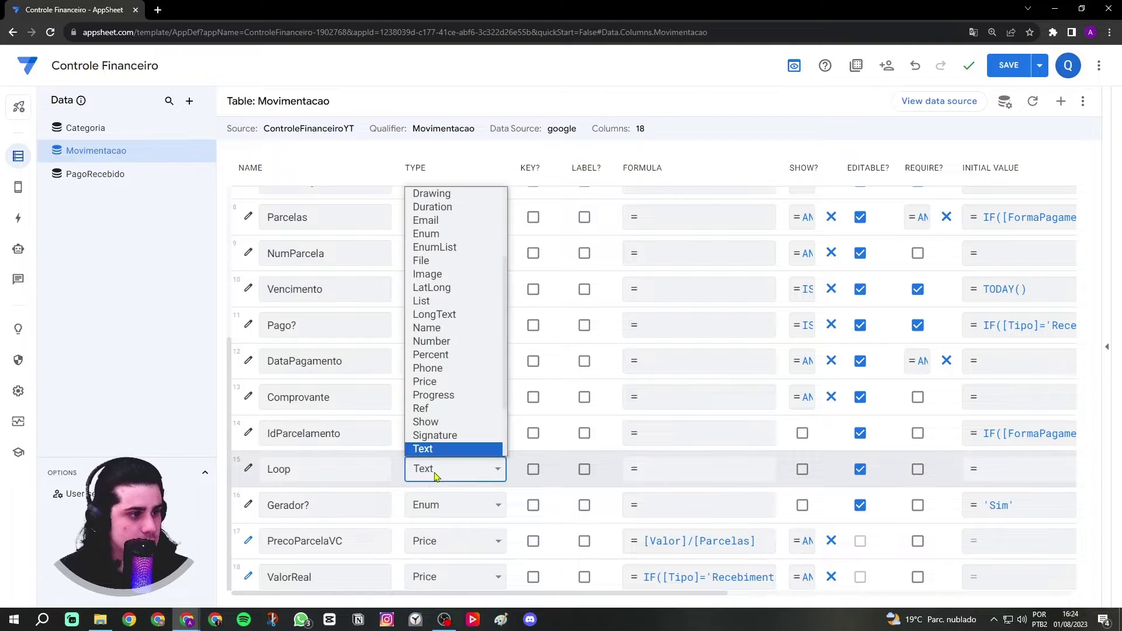
left_click(444, 347)
left_click(358, 474)
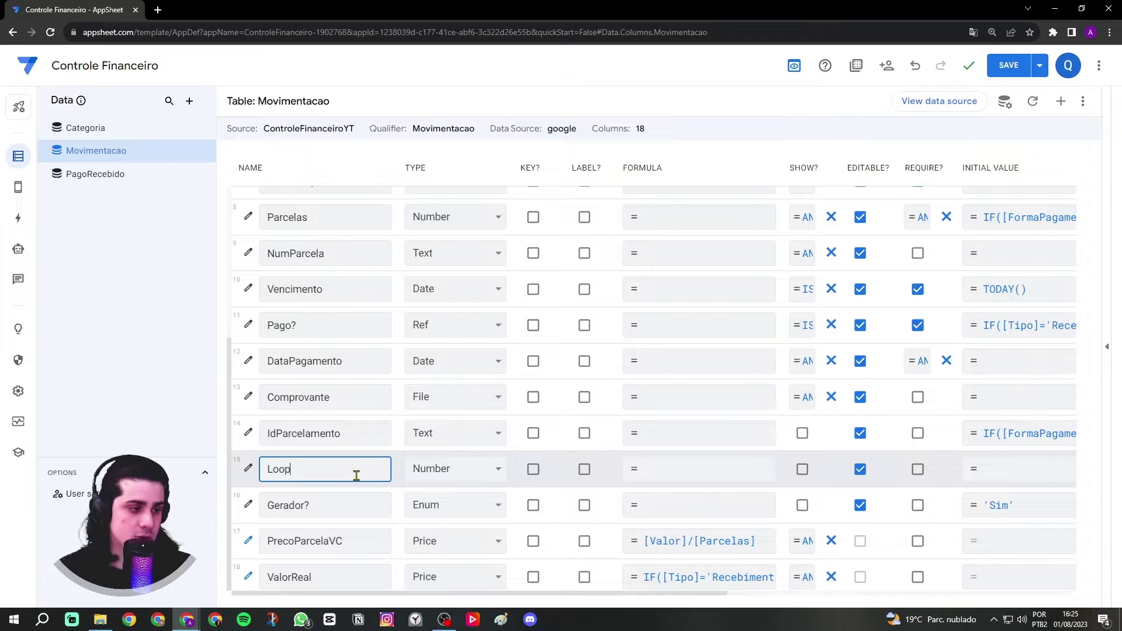
- Copy the IdParcelamento initial value formula into the Loop column's initial value
left_click(1015, 168)
left_click(987, 469)
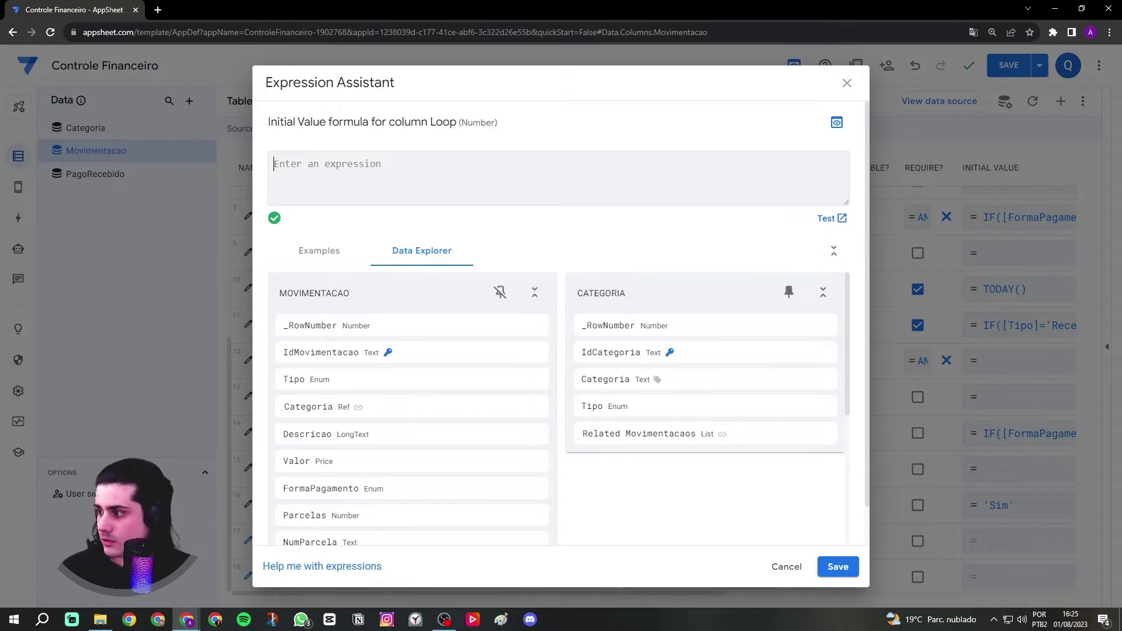
left_click(898, 442)
left_click(989, 435)
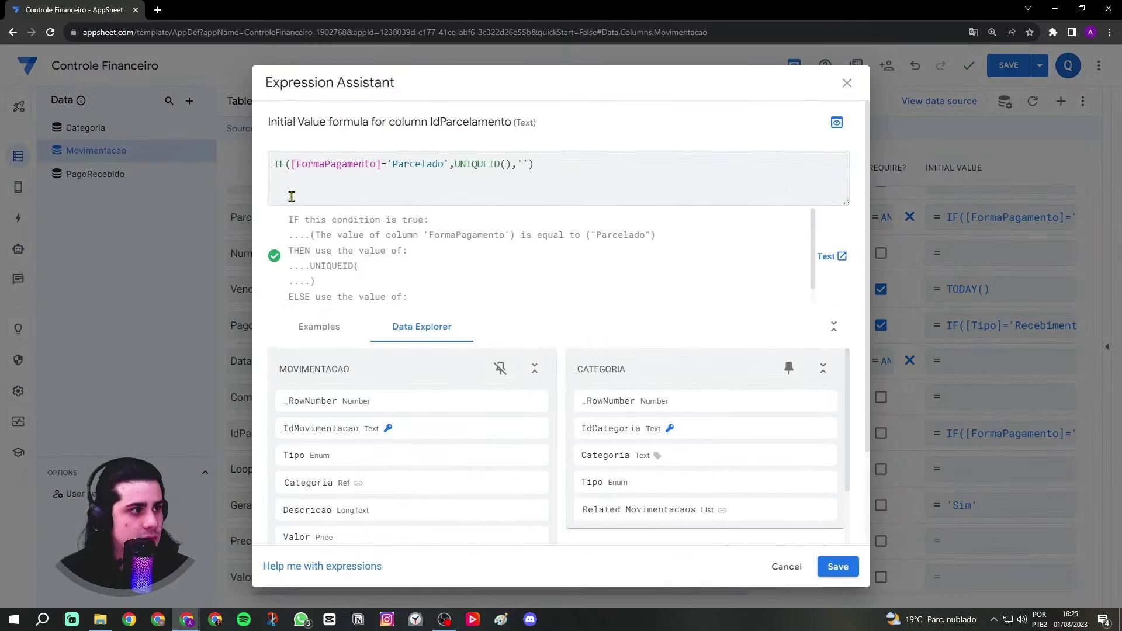
key("ctrl+a")
key("ctrl+c")
left_click(949, 300)
left_click(958, 470)
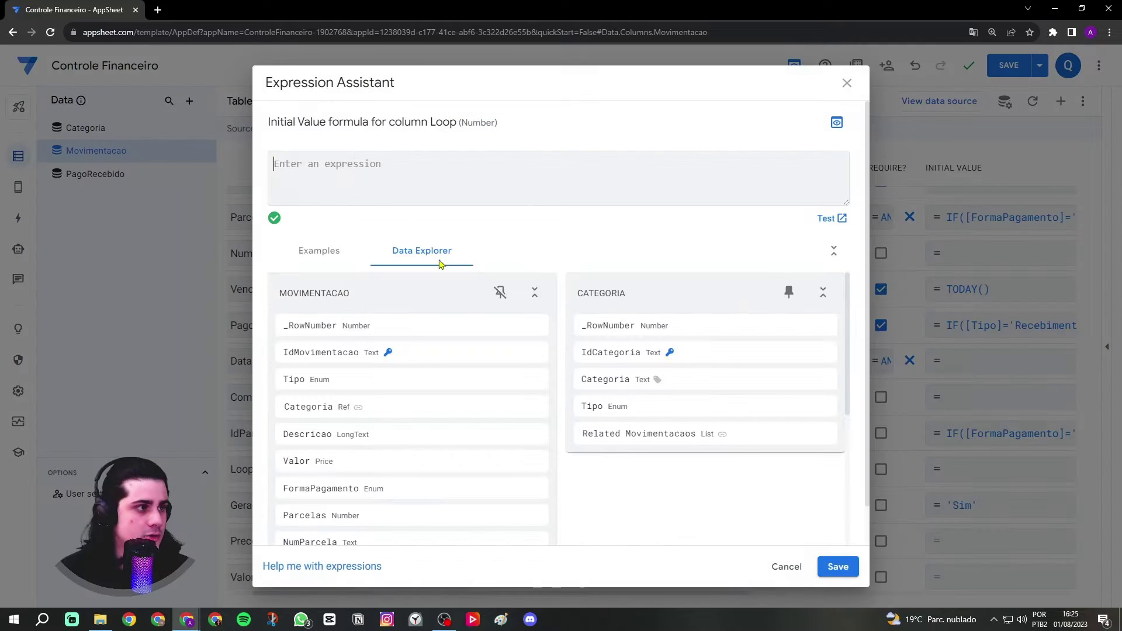
left_click_drag(271, 122, 315, 121)
left_click_drag(403, 124, 443, 123)
left_click(443, 123)
key("ctrl+v")
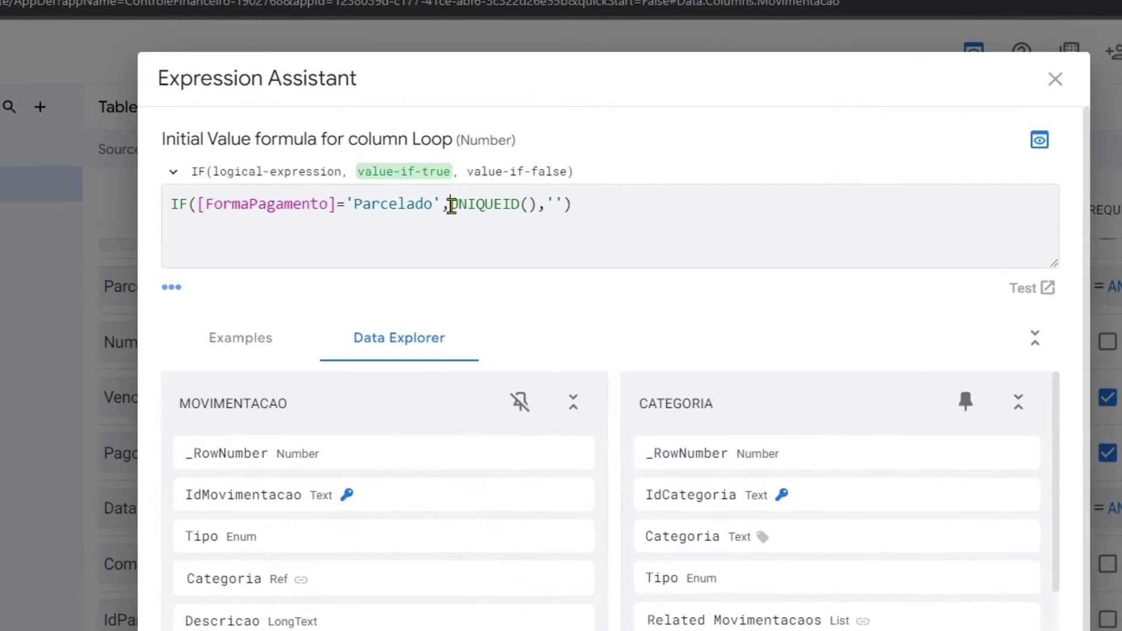
- Replace UNIQUEID() with '1' in Loop's initial value formula and save the expression
left_click_drag(451, 204, 536, 204)
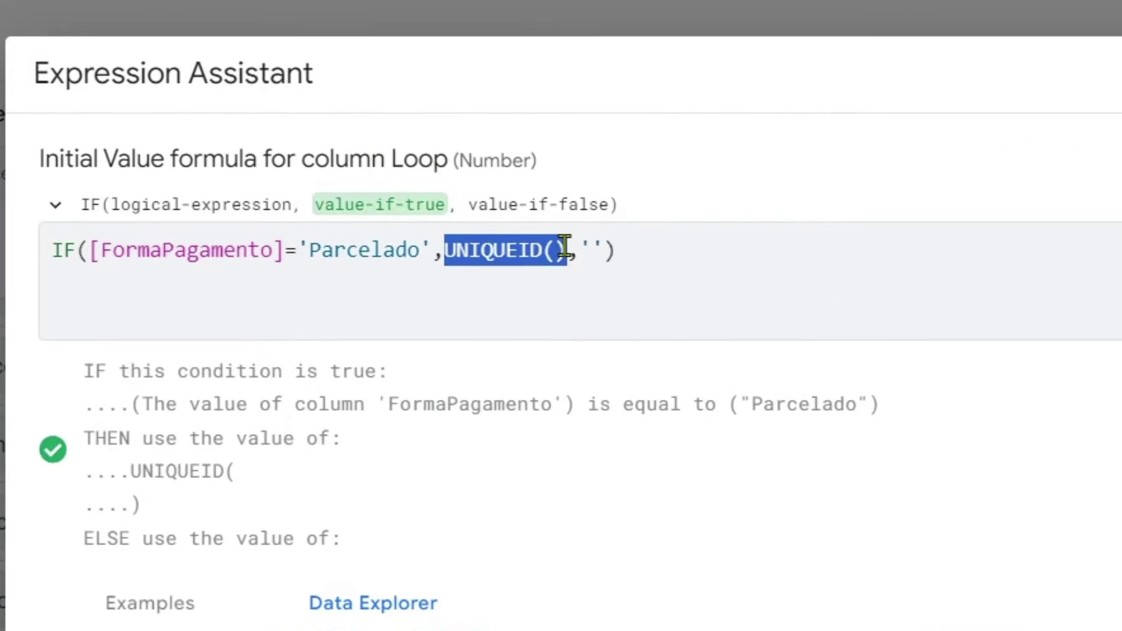
type("'1'")
double_click(461, 250)
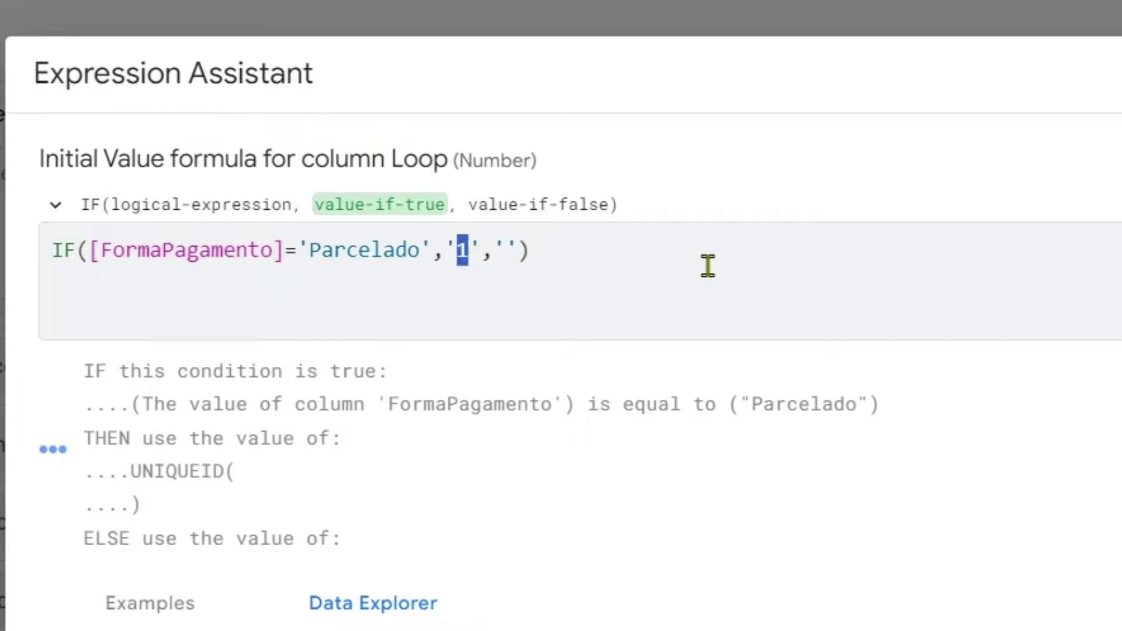
left_click(641, 307)
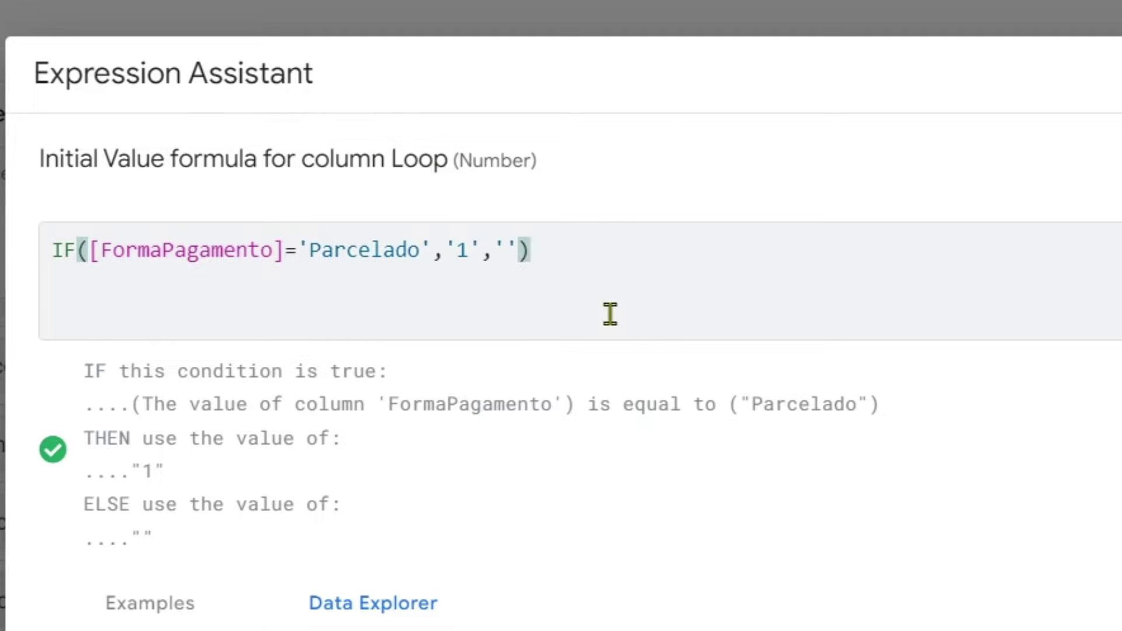
left_click_drag(101, 257, 479, 254)
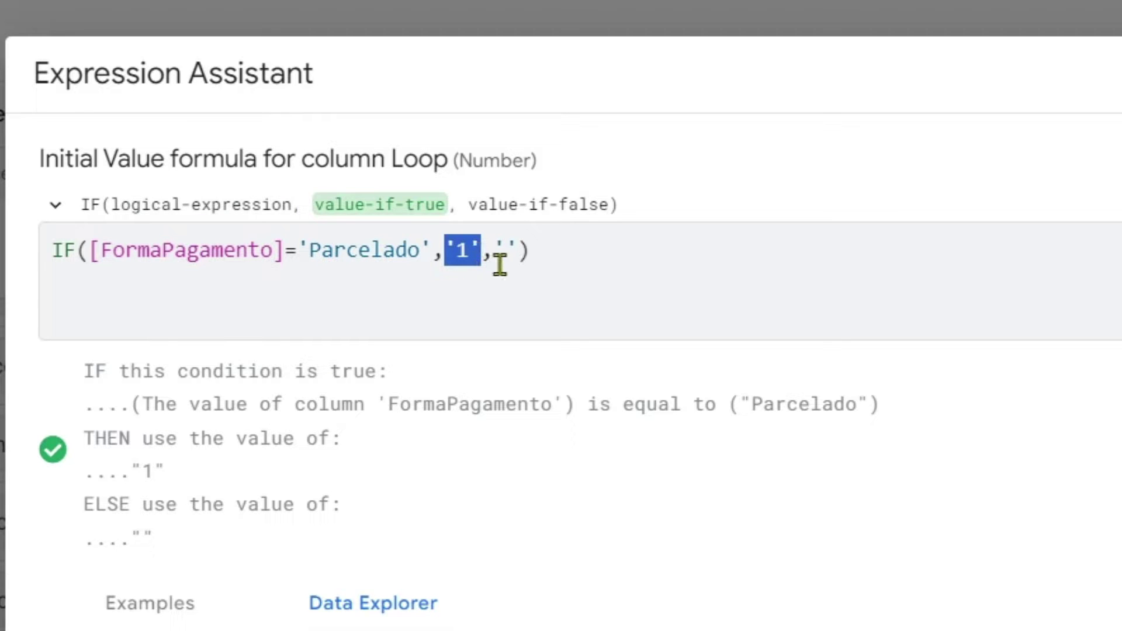
left_click(500, 256)
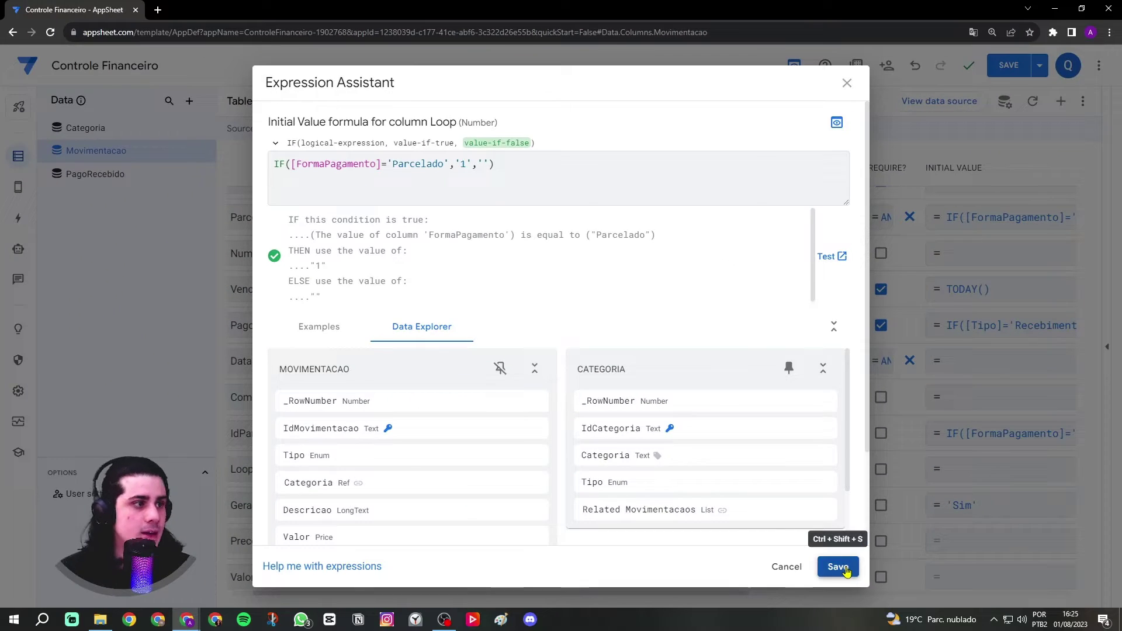
left_click(838, 565)
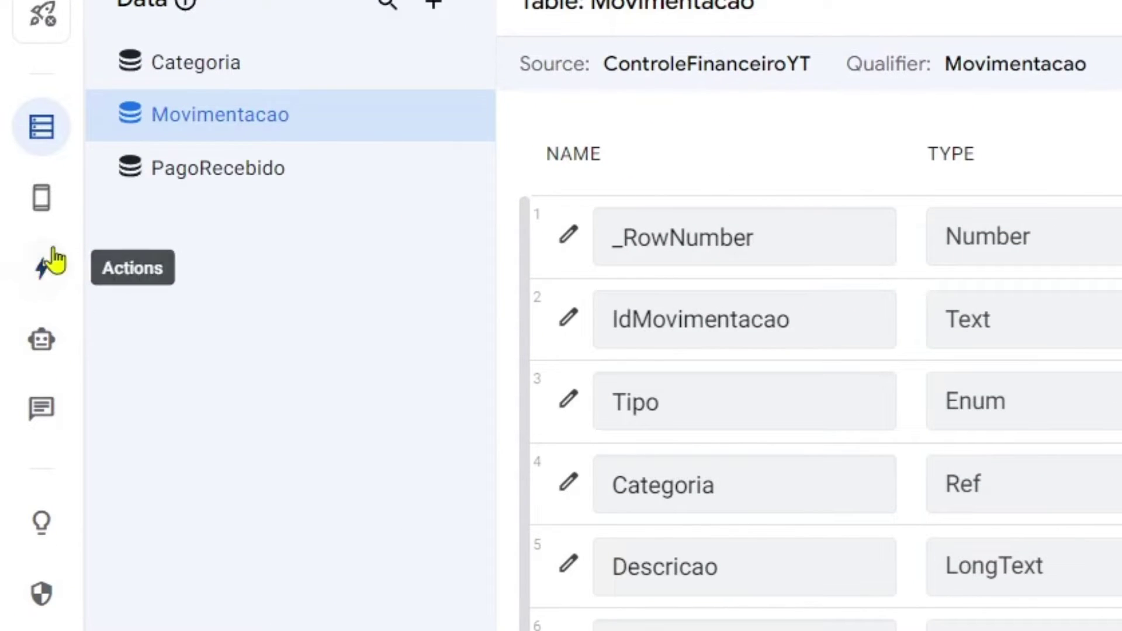
- Open the app's actions, collapse the Categoria group and keep the Movimentacao actions expanded
left_click(43, 282)
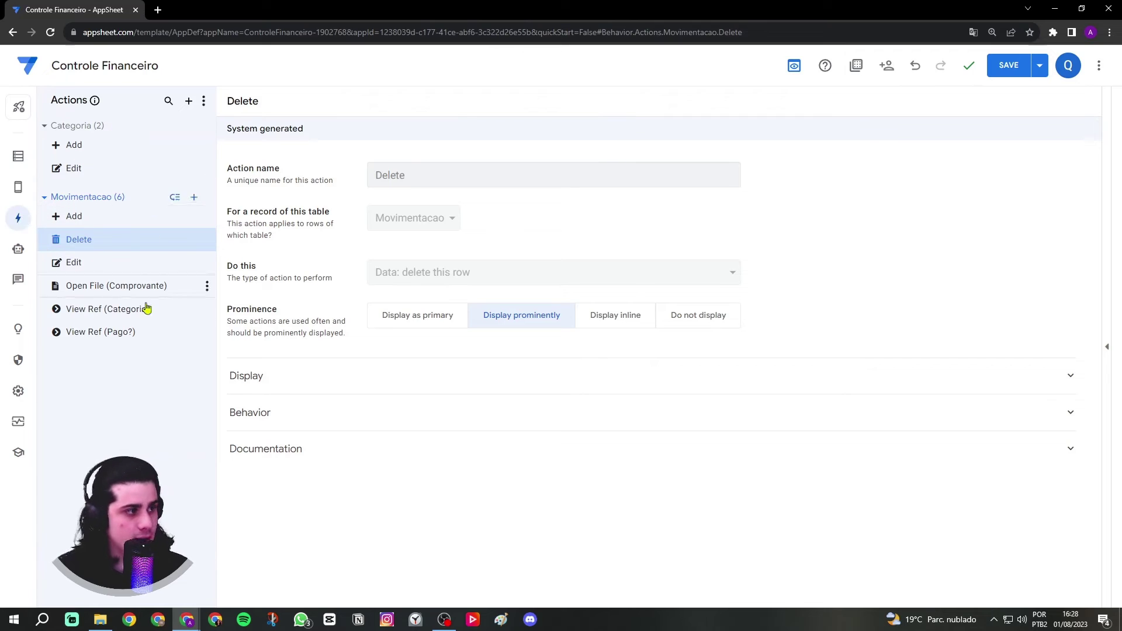
left_click(45, 198)
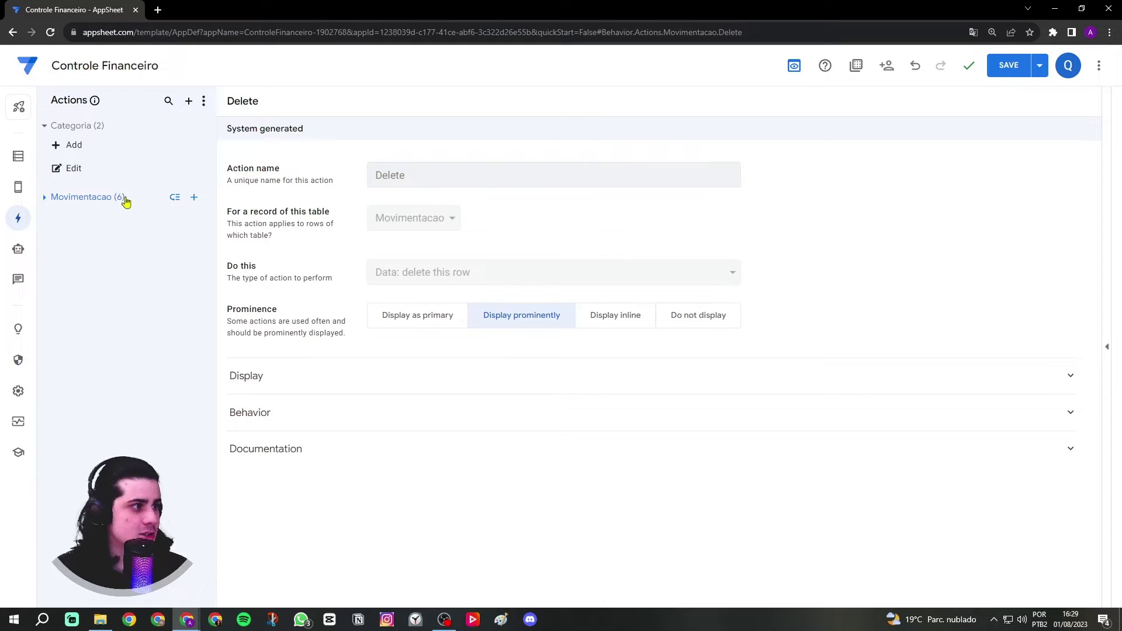
left_click(45, 126)
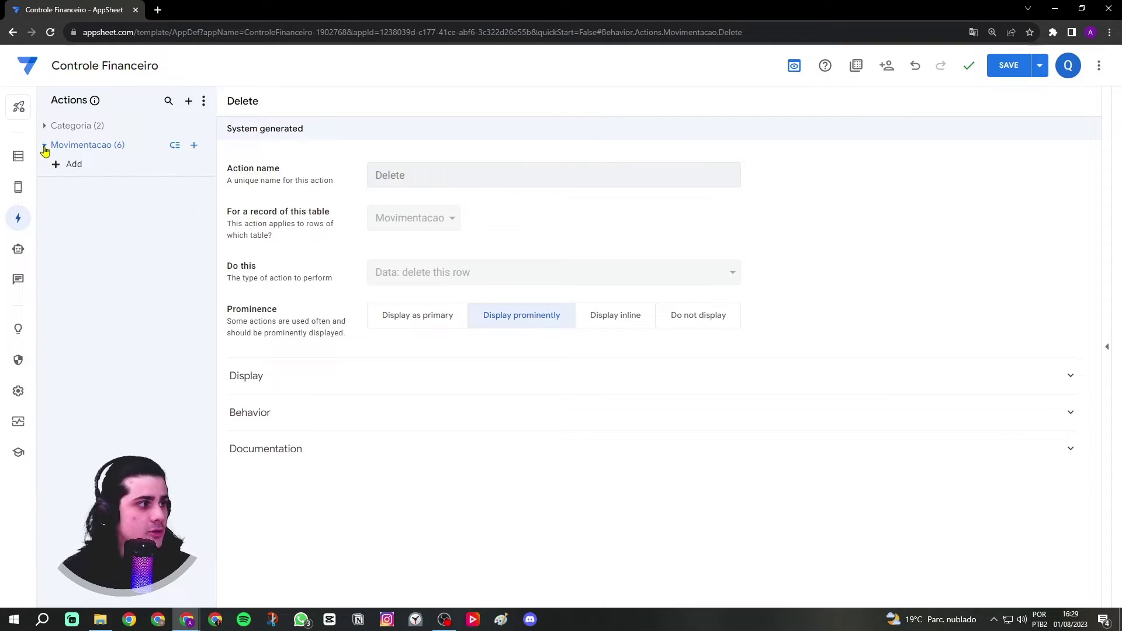
left_click(44, 146)
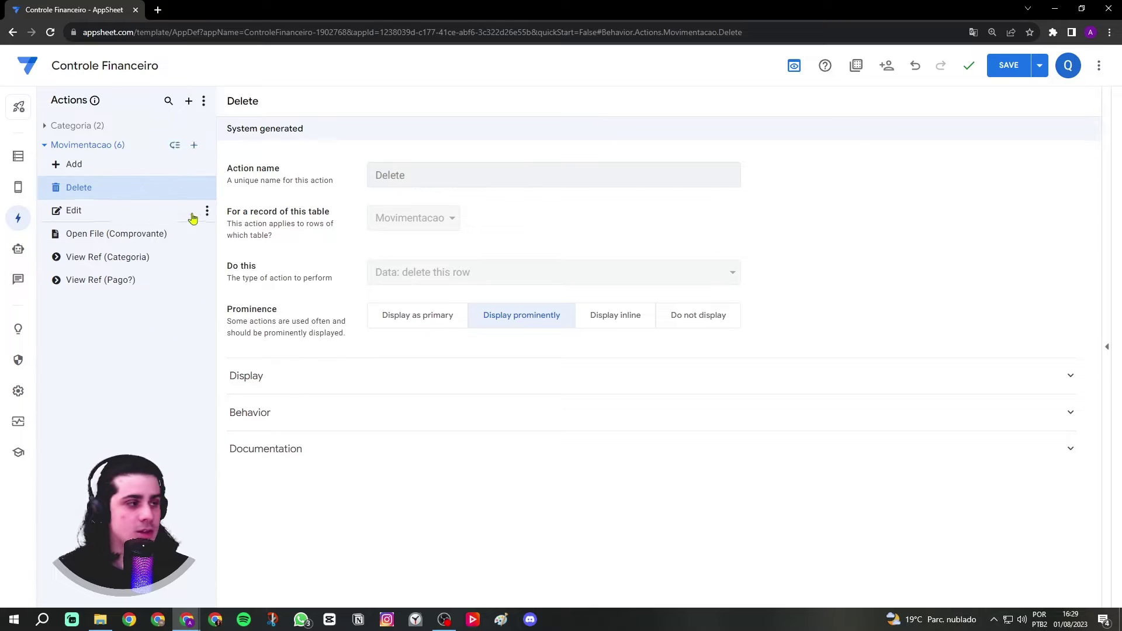
left_click(204, 103)
left_click(205, 103)
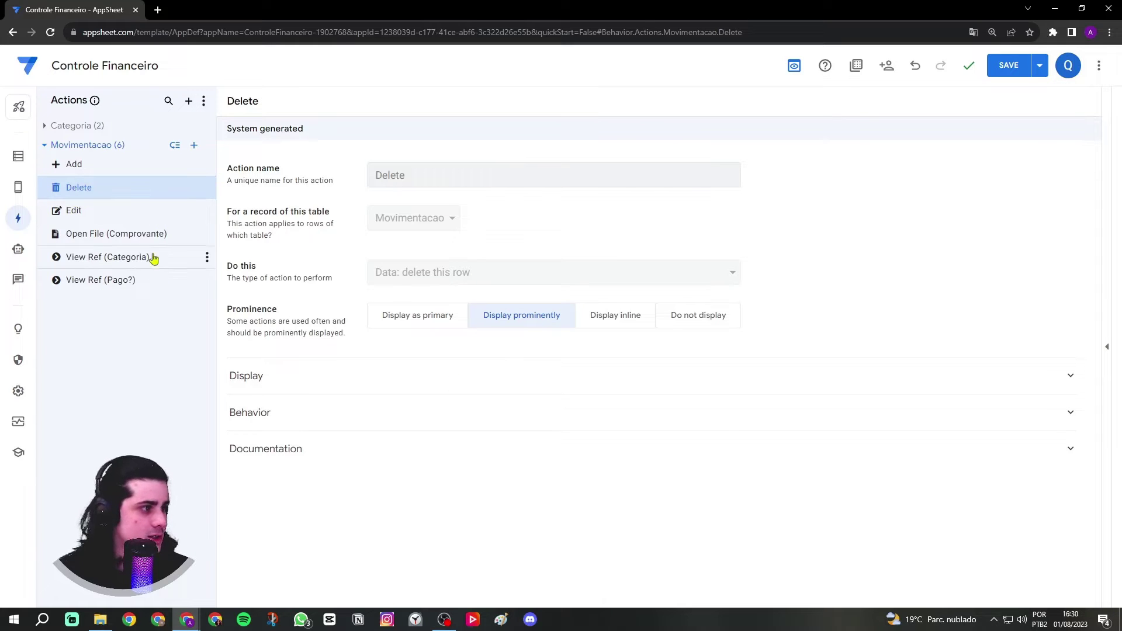
- Check the full action list in the legacy editor, hide system and unlinked actions there, and return to the improved editor
left_click(794, 68)
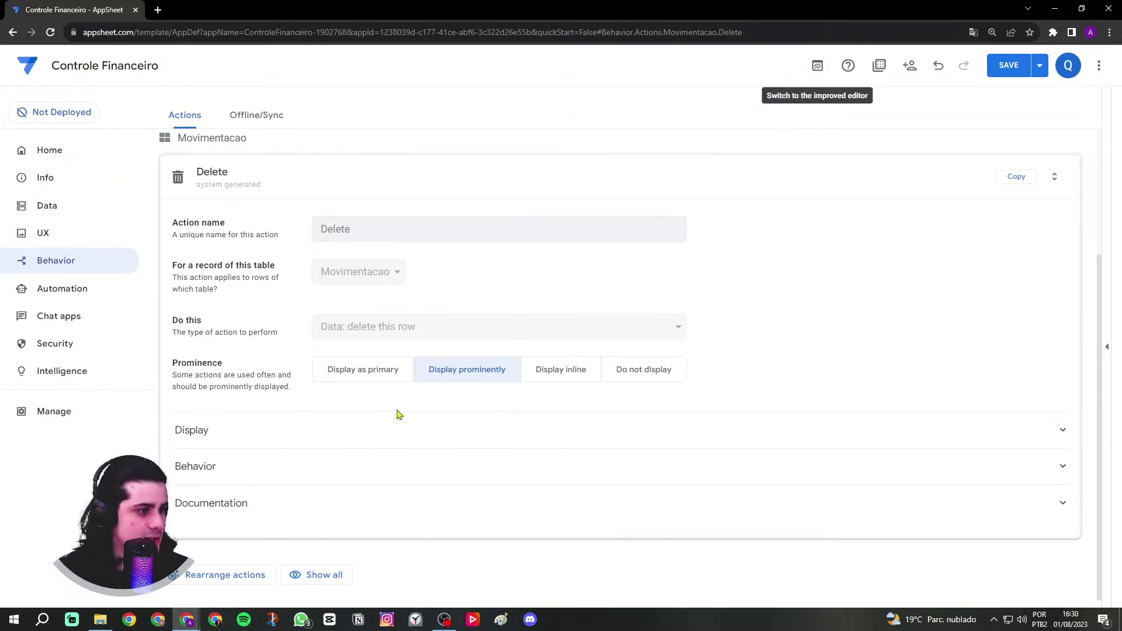
left_click(293, 576)
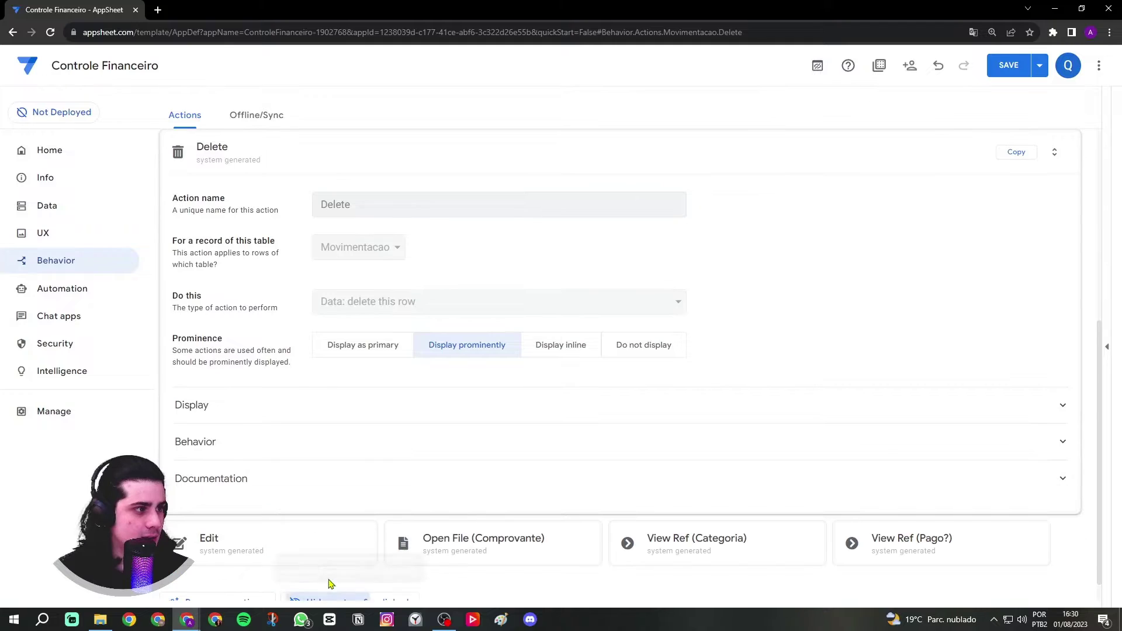
scroll(263, 380, "up", 3)
left_click(230, 324)
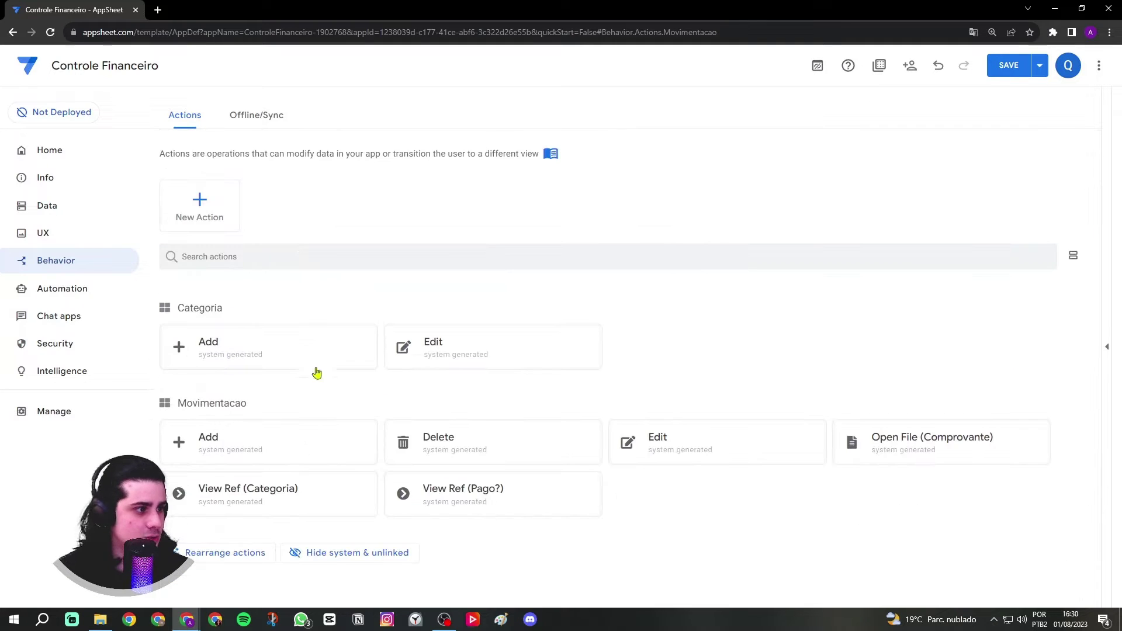
left_click(363, 552)
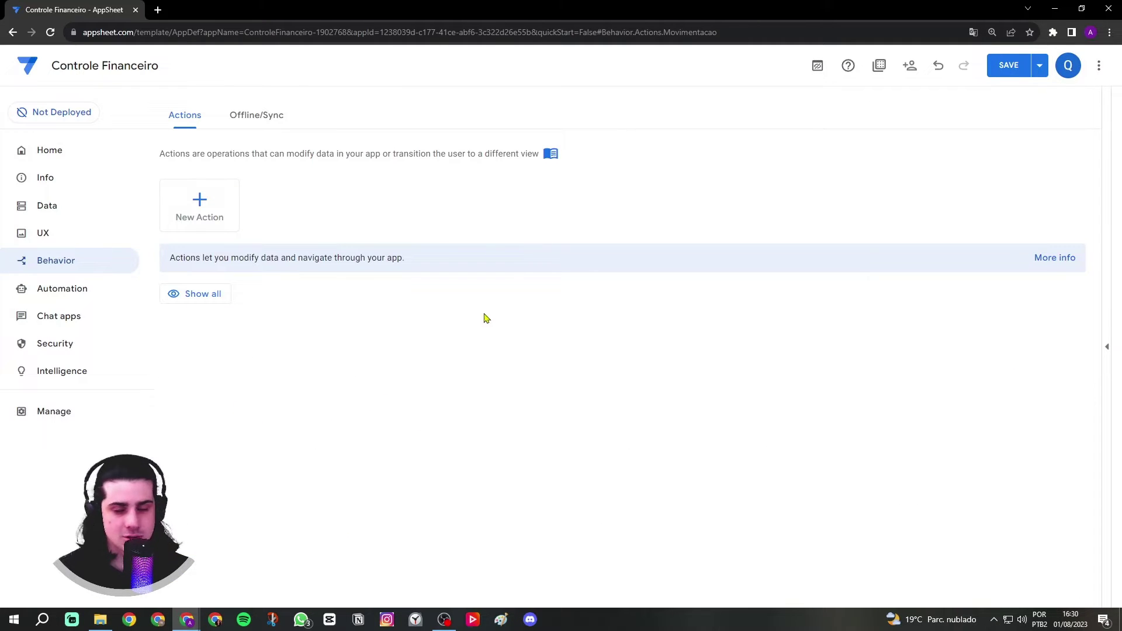
left_click(820, 78)
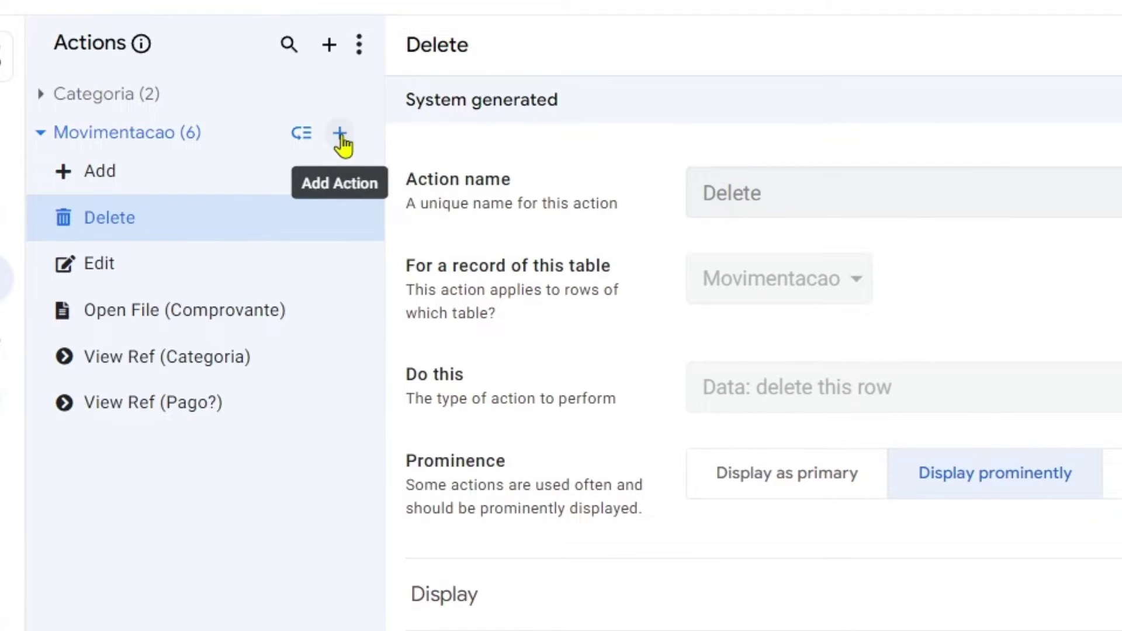
- Create a new action for the Movimentacao table and name it "Adicionar outra parcela"
left_click(340, 136)
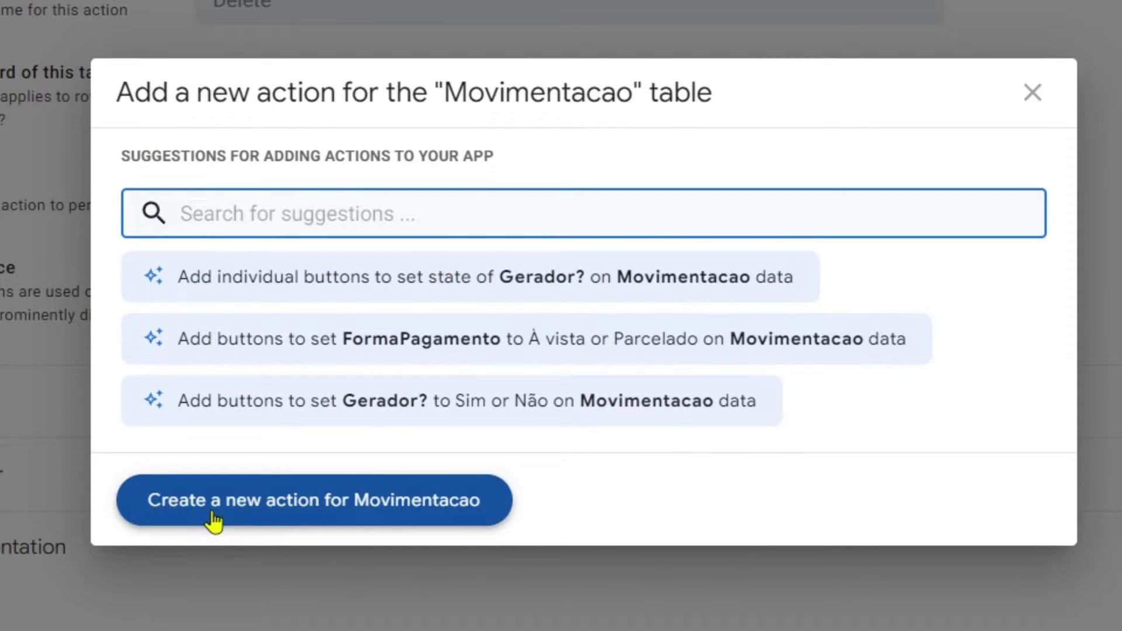
left_click(415, 519)
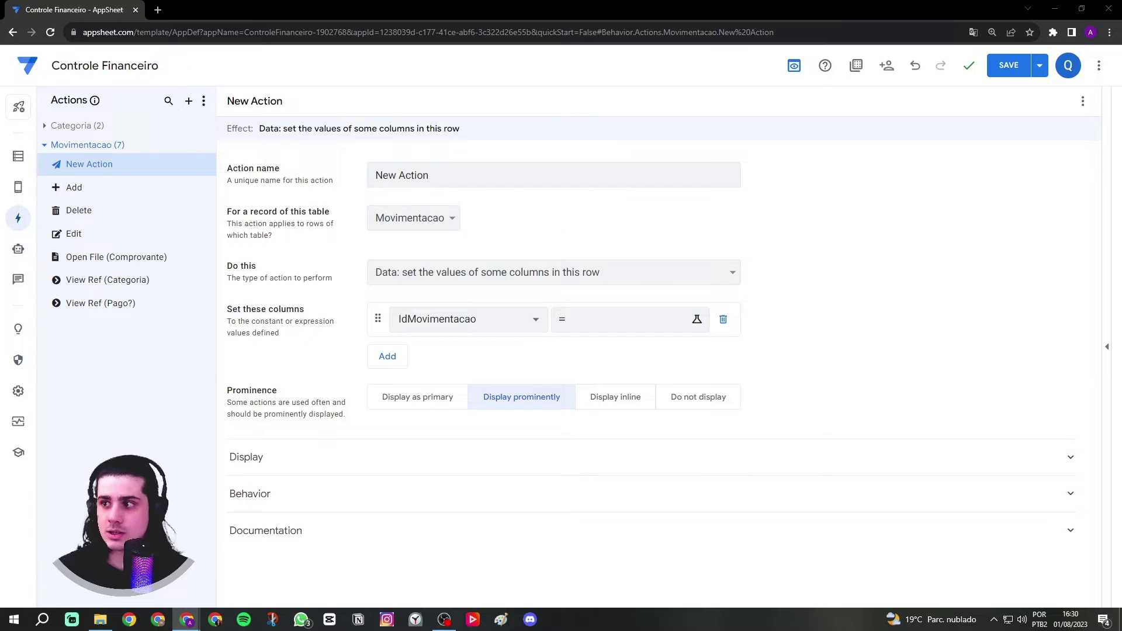
triple_click(490, 182)
type("Adicionar outra parcela")
left_click_drag(417, 176, 473, 175)
left_click(485, 175)
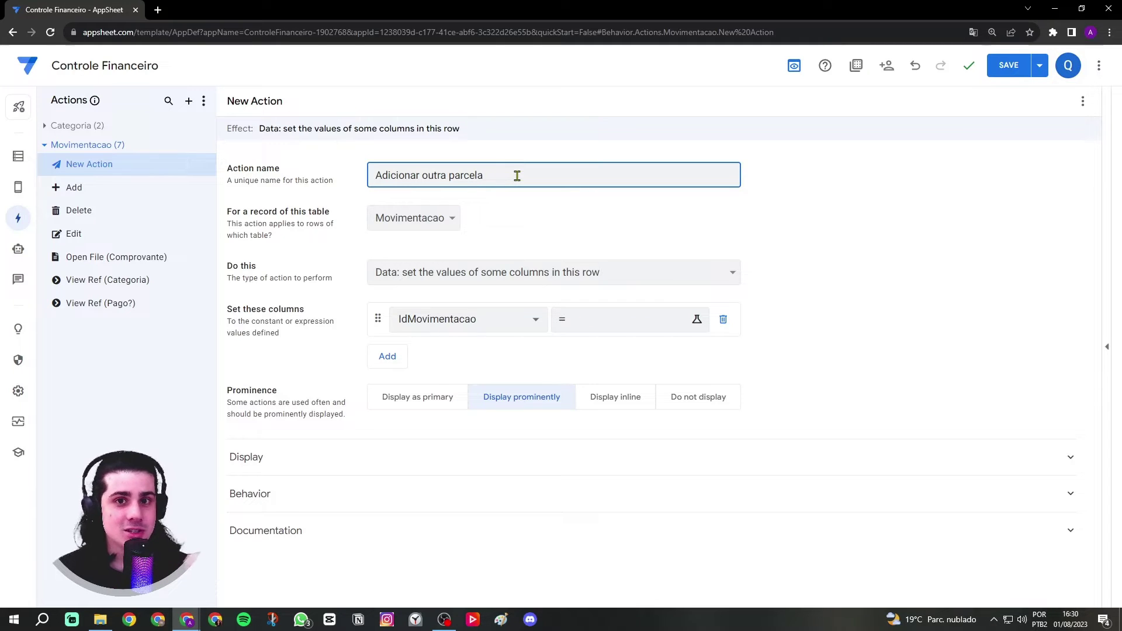
left_click(532, 202)
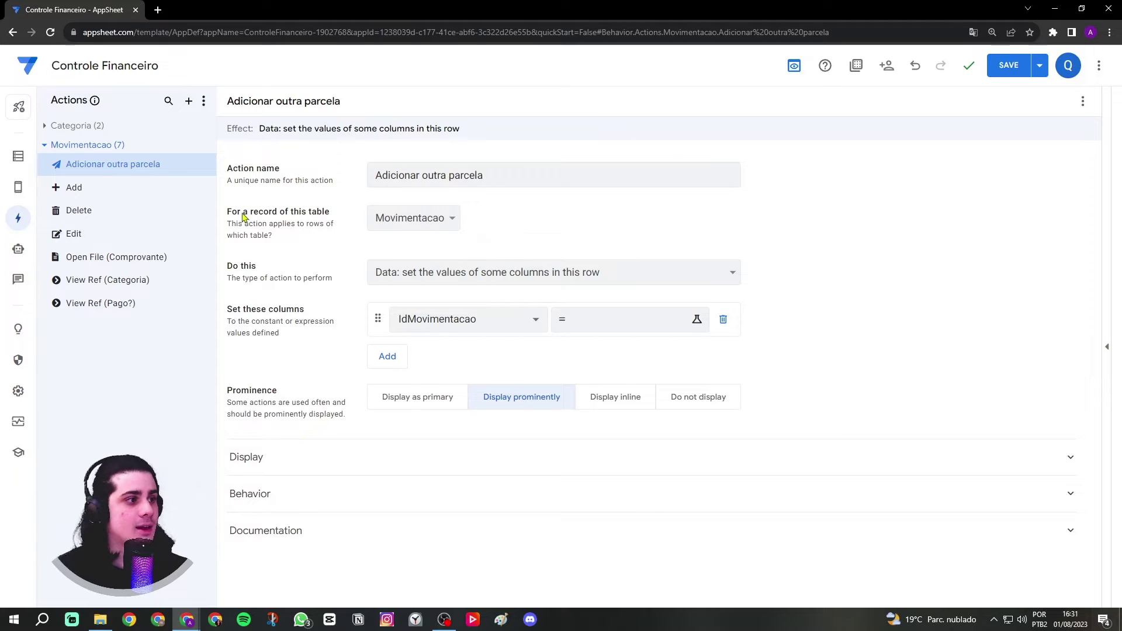
left_click_drag(232, 214, 318, 217)
left_click(318, 217)
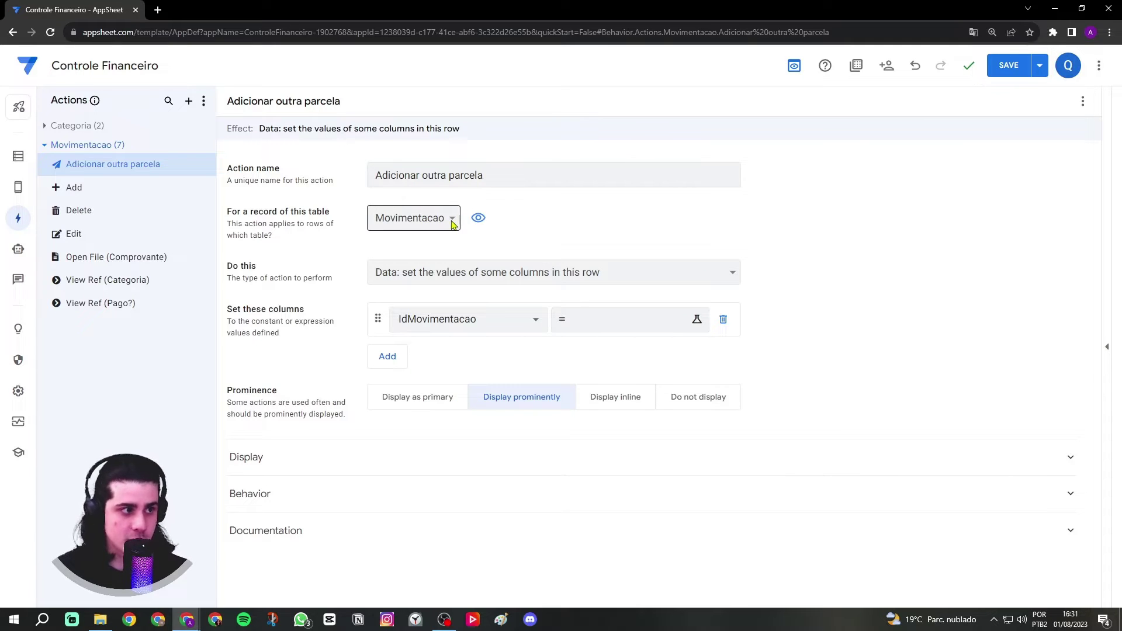
- Make the action execute an action on a set of rows, with Movimentacao as the referenced table
left_click_drag(233, 267, 253, 269)
left_click(256, 273)
left_click(405, 279)
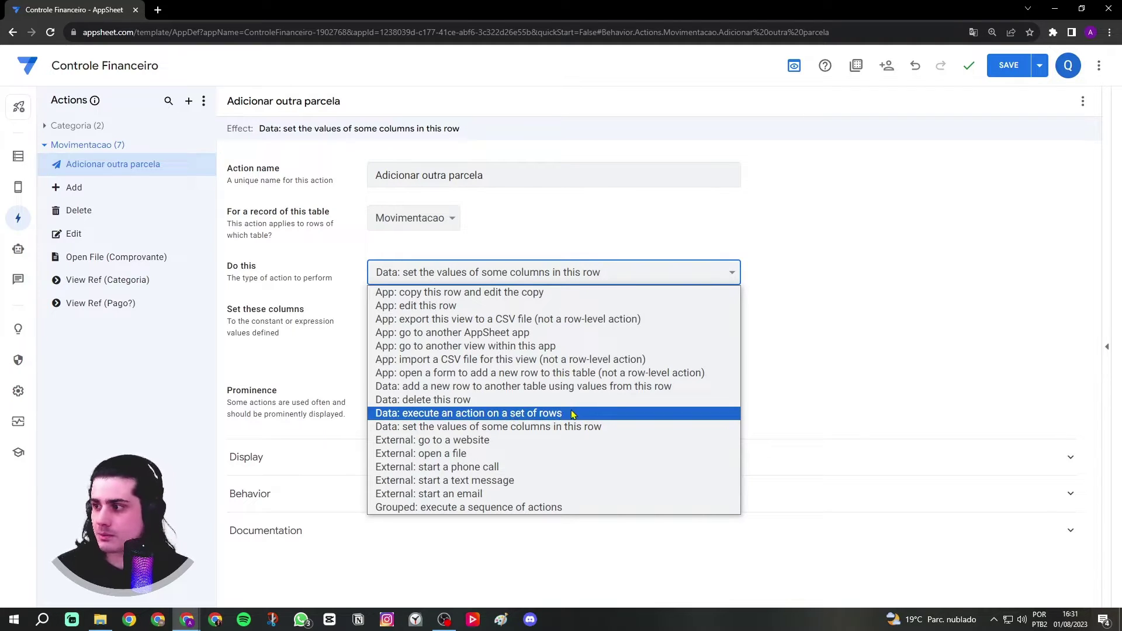
left_click(571, 414)
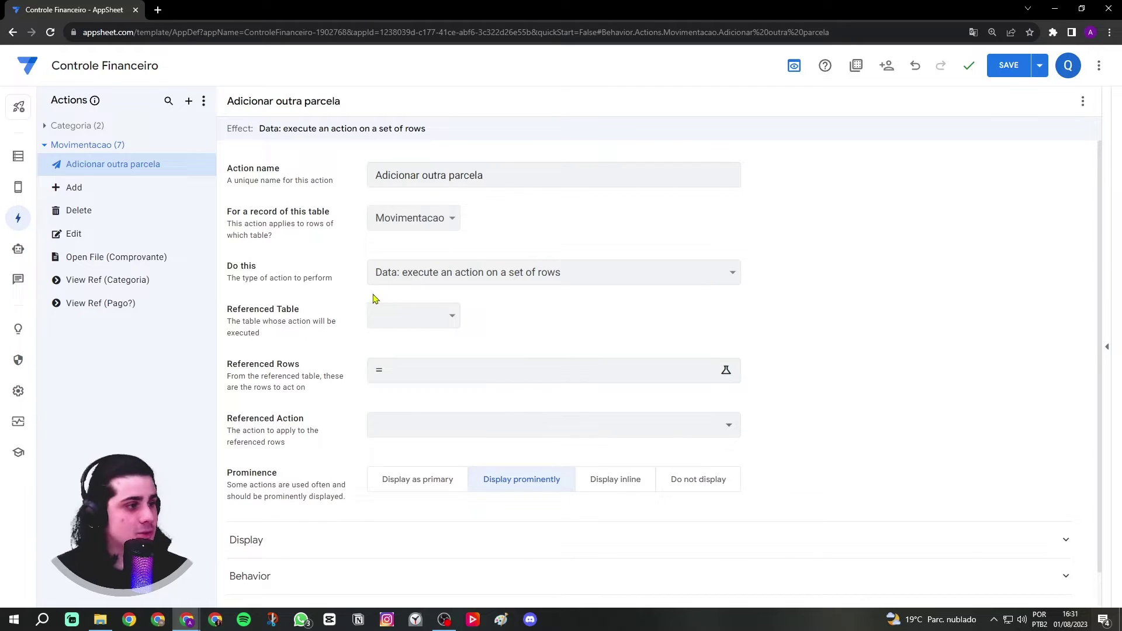
left_click_drag(233, 311, 293, 313)
left_click(286, 314)
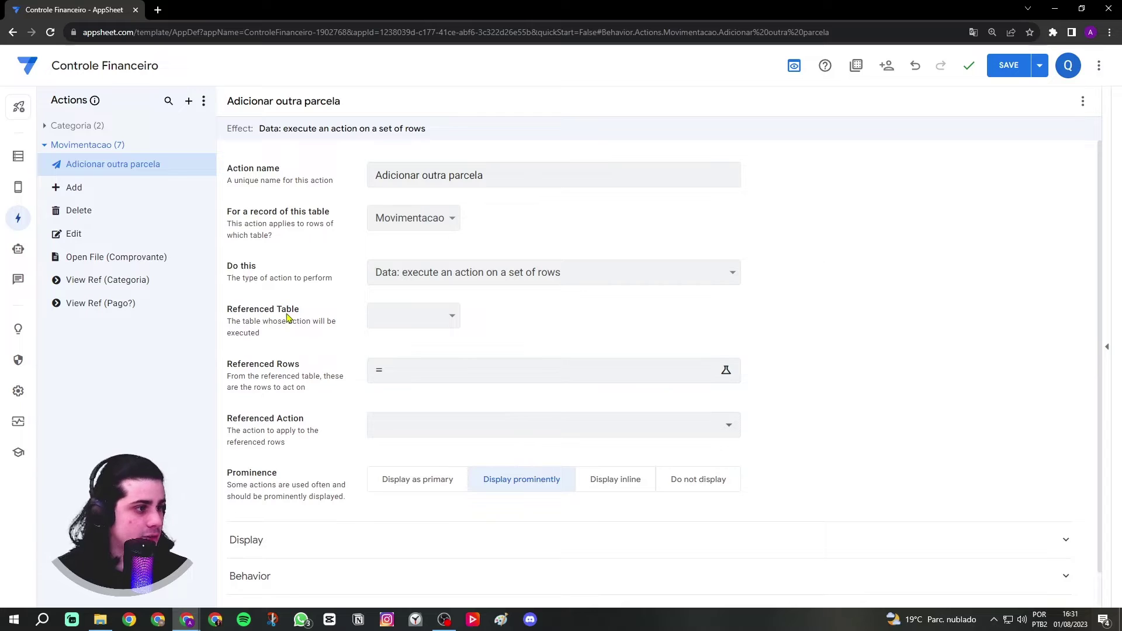
left_click(397, 318)
left_click(412, 363)
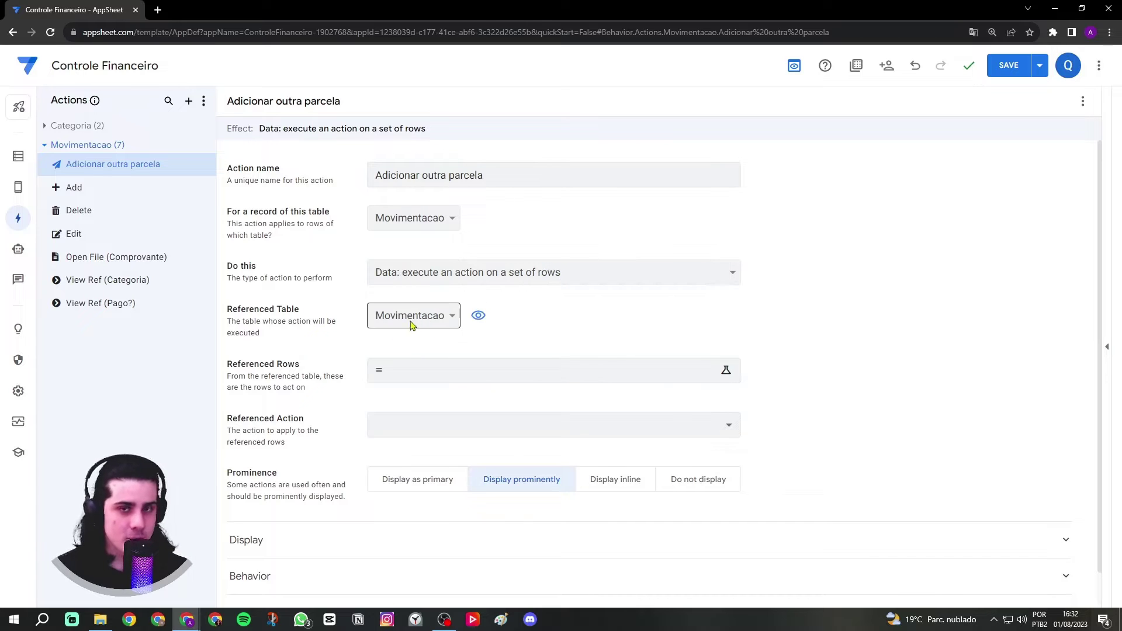
- Set the referenced rows to the expression LIST([_THISROW]) and save it
left_click_drag(240, 371, 283, 372)
left_click(294, 370)
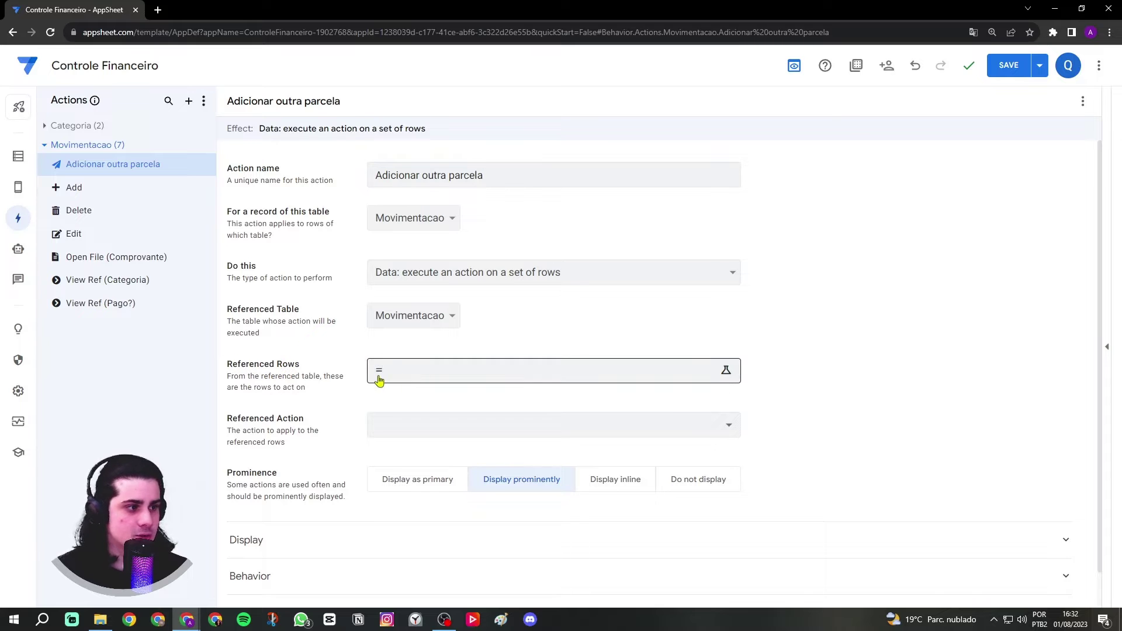
left_click(438, 376)
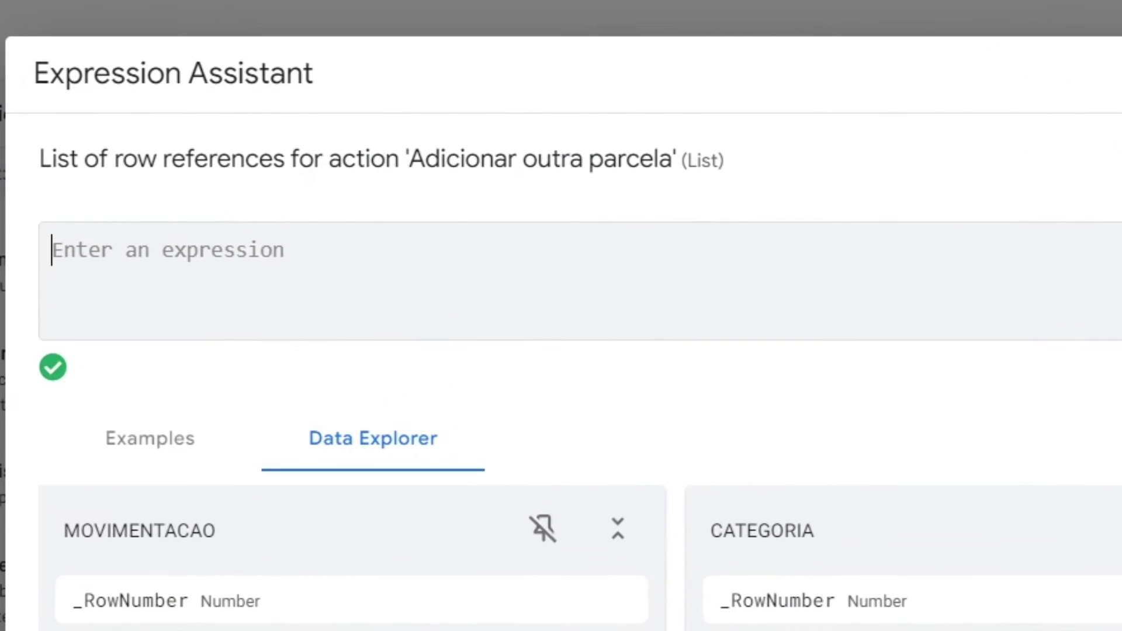
type("list")
key("ctrl+a")
type("lis")
key("BackSpace")
key("BackSpace")
key("BackSpace")
type("LIST(")
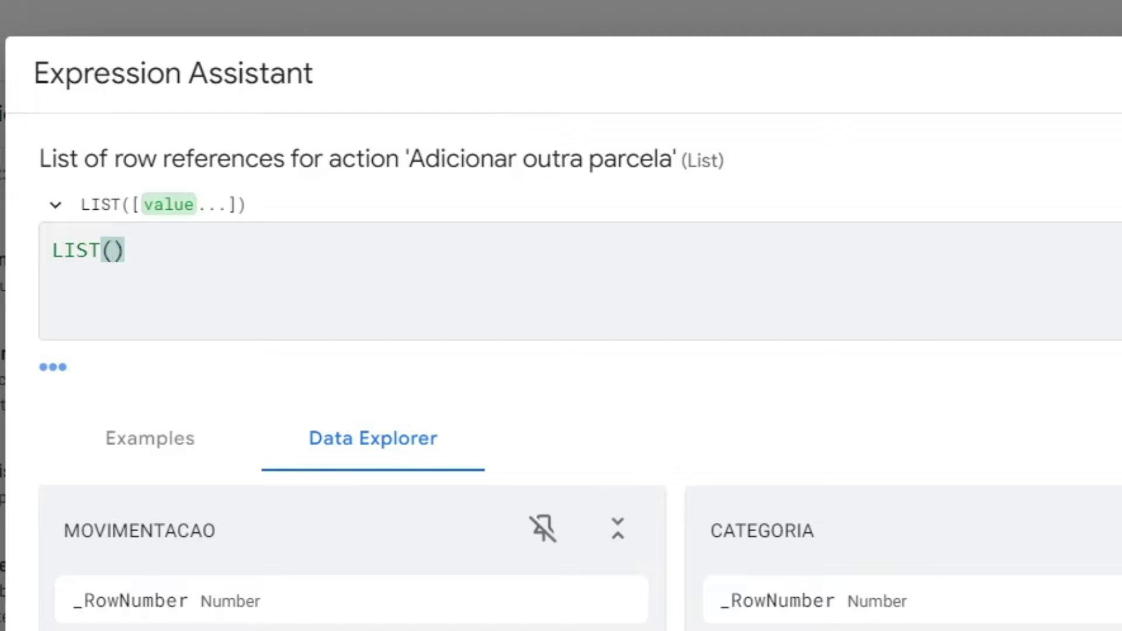
type("[_")
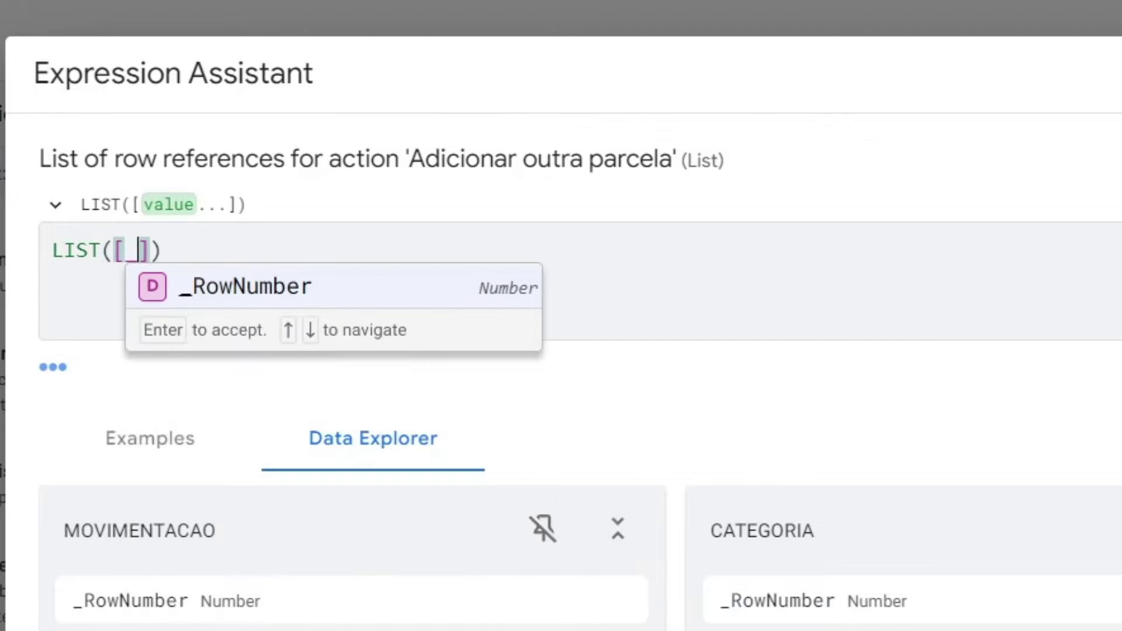
type("THISROW")
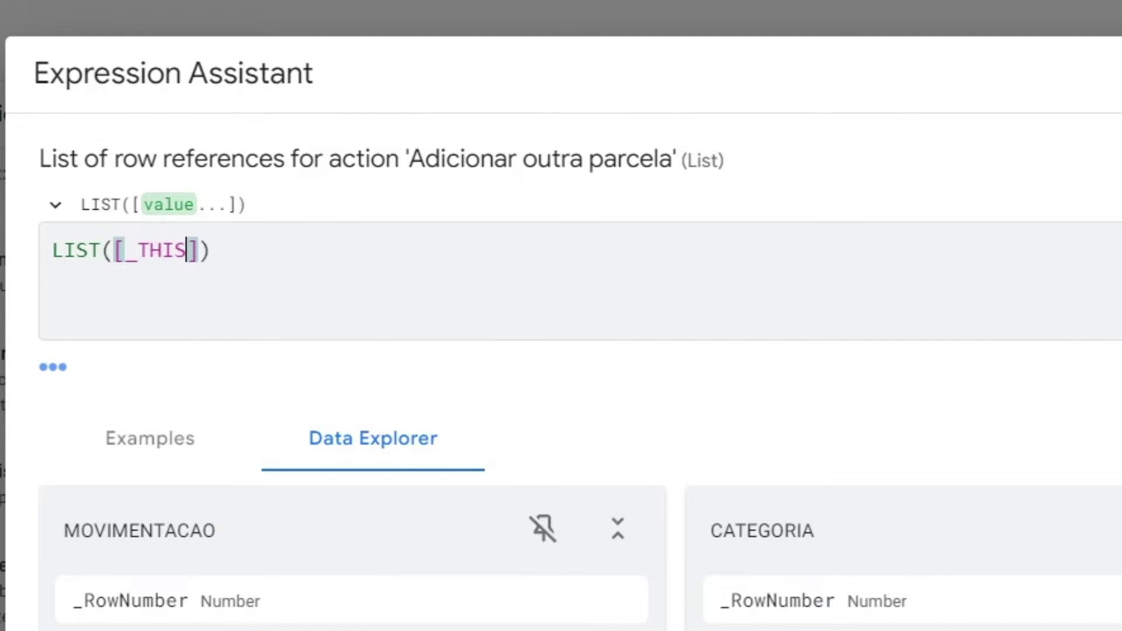
key("Right")
key("Right")
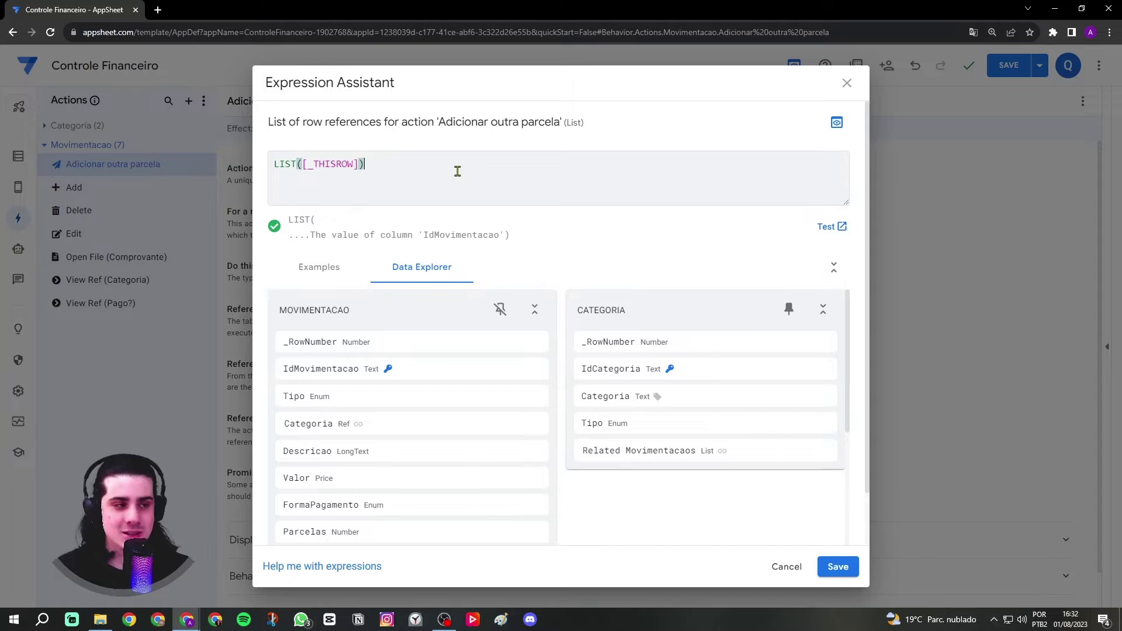
left_click(838, 567)
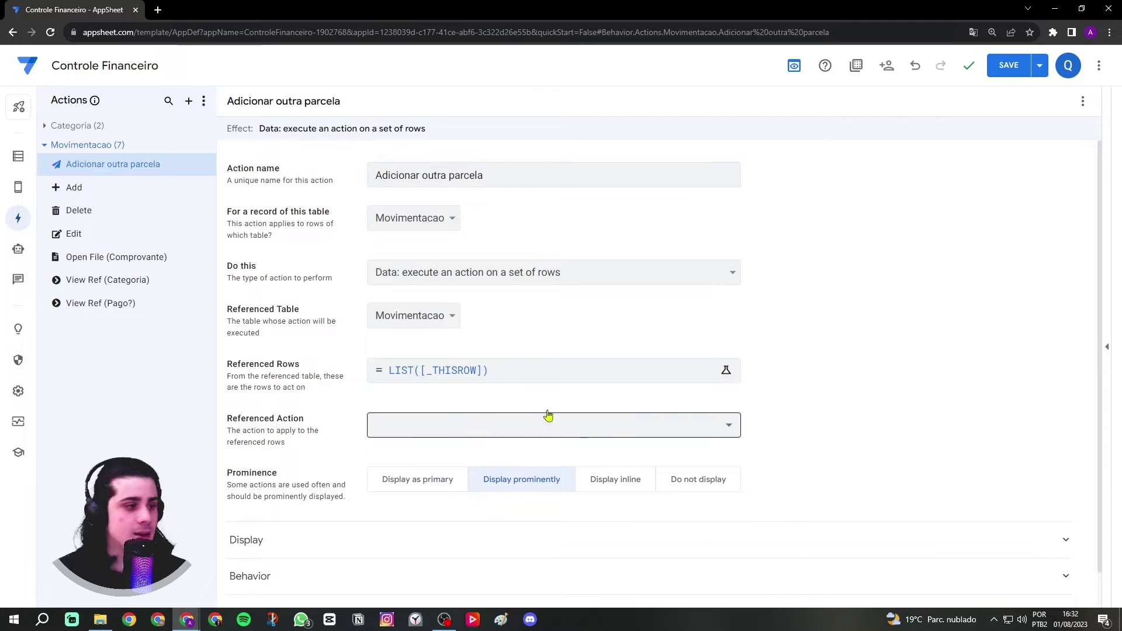
- Check the available referenced actions without choosing one, and set the action's prominence to Do not display
left_click_drag(233, 424, 303, 423)
left_click(299, 425)
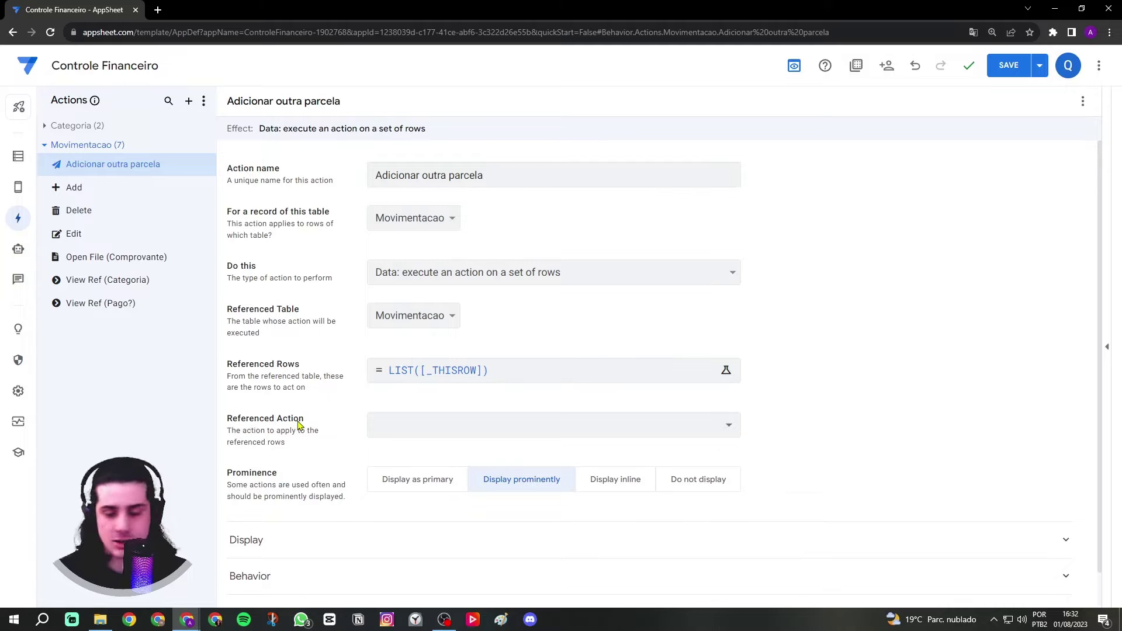
left_click(380, 426)
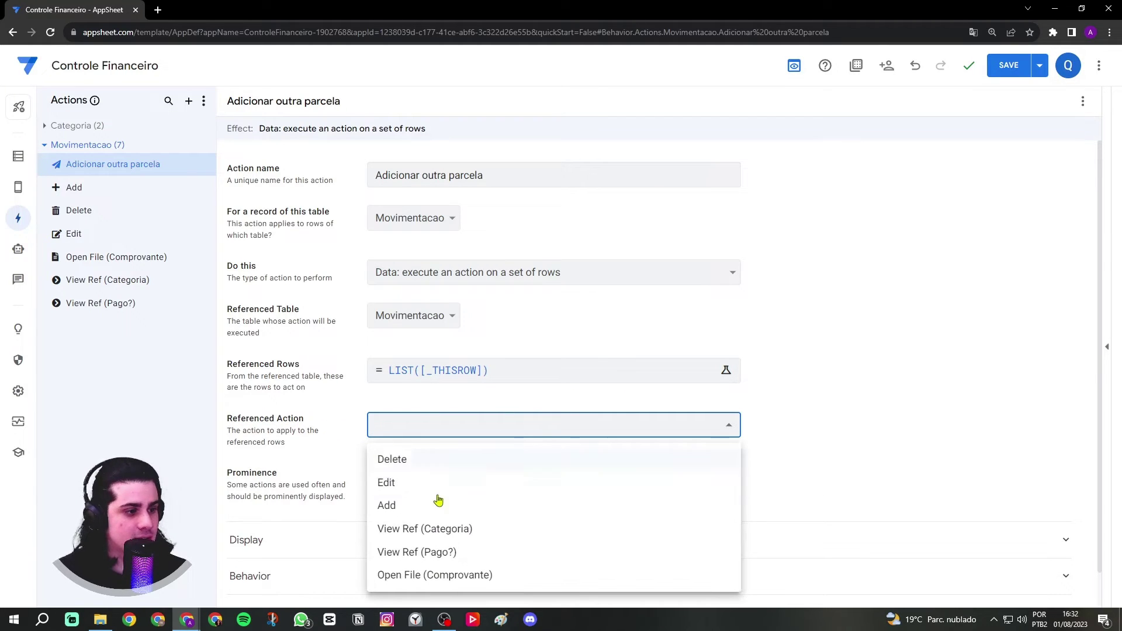
left_click(310, 433)
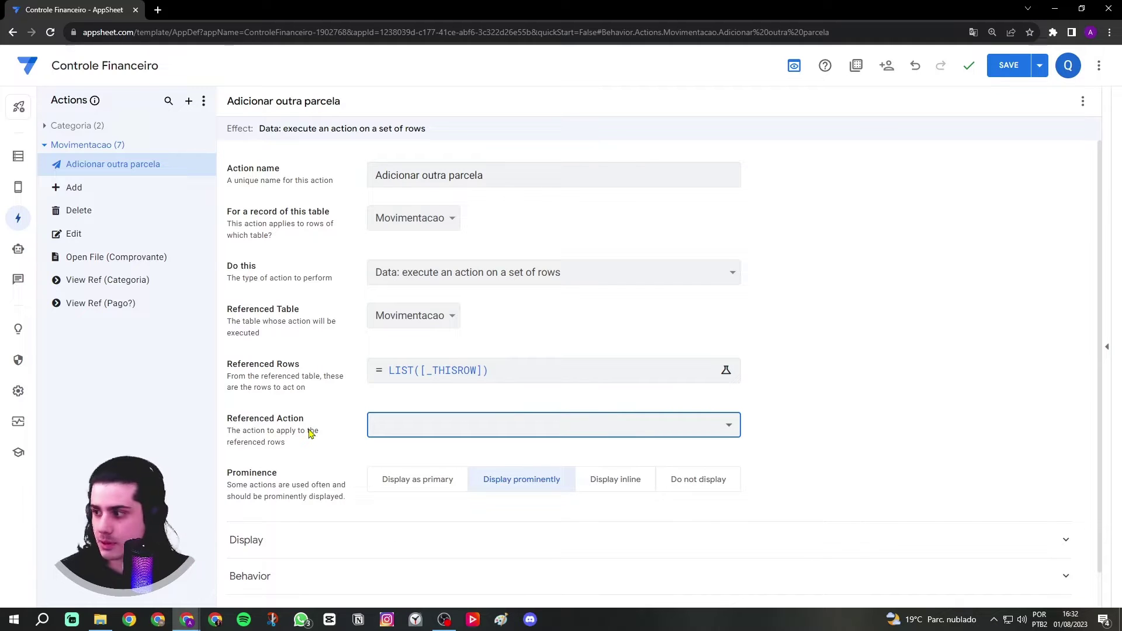
left_click(257, 475)
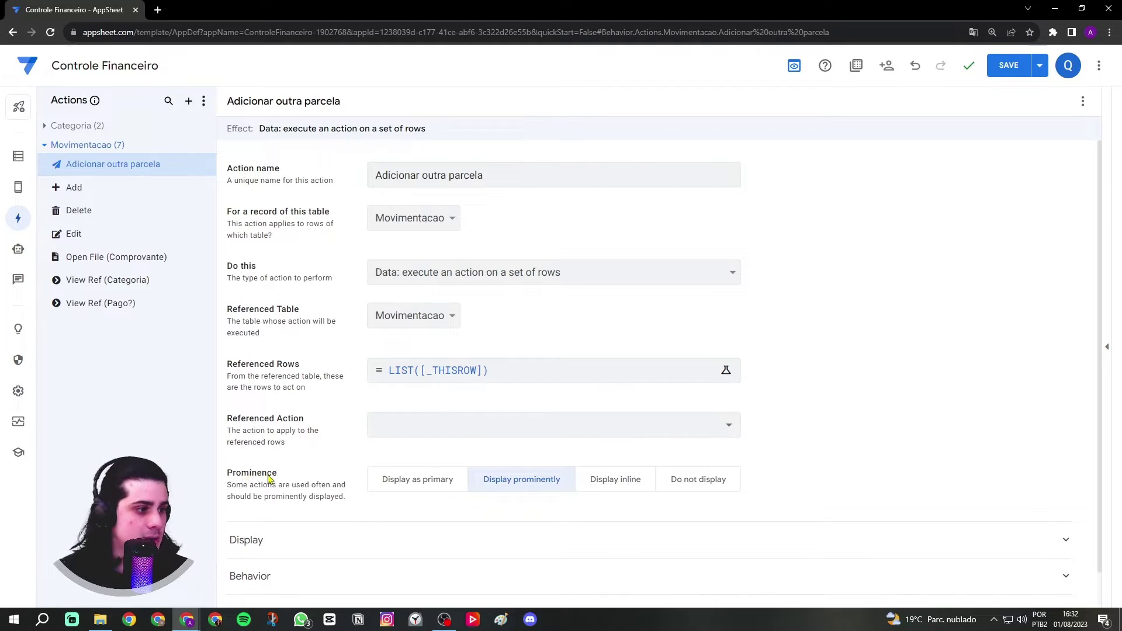
left_click(685, 487)
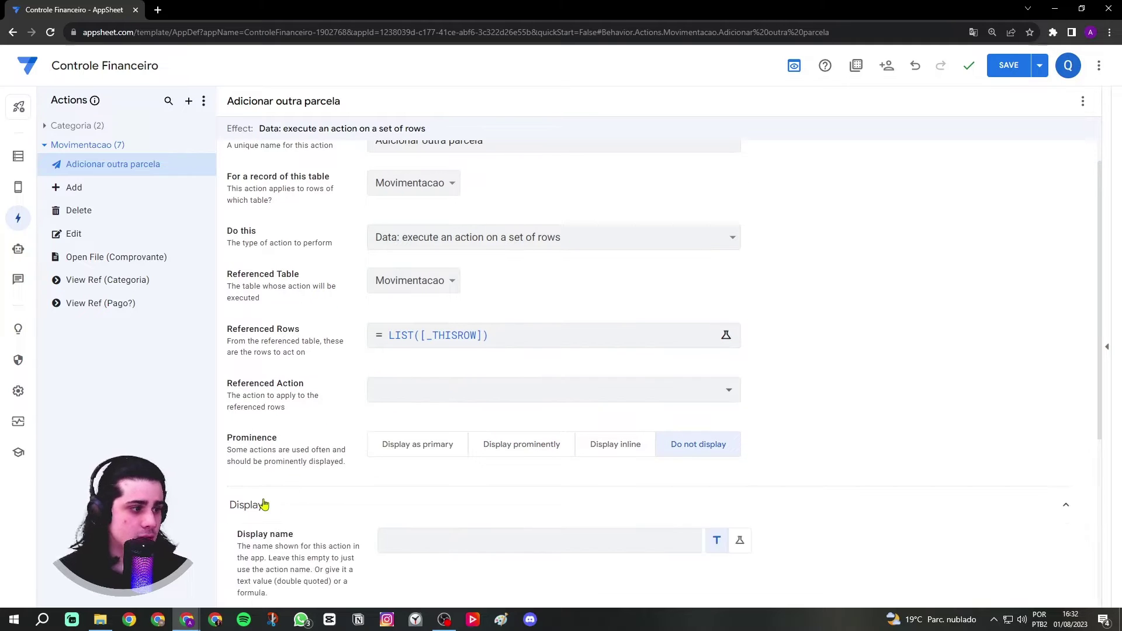
- Expand the display and behavior settings and replace the action's condition with an AND expression whose first test is [Gerador?]='Sim'
left_click(263, 502)
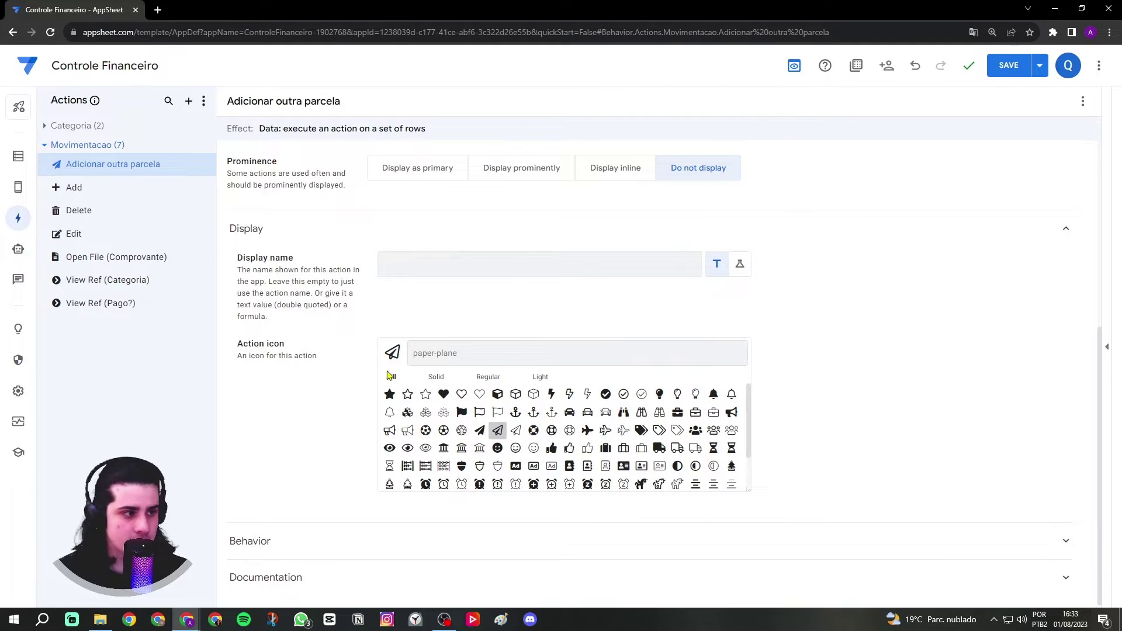
left_click(266, 542)
scroll(286, 500, "down", 3)
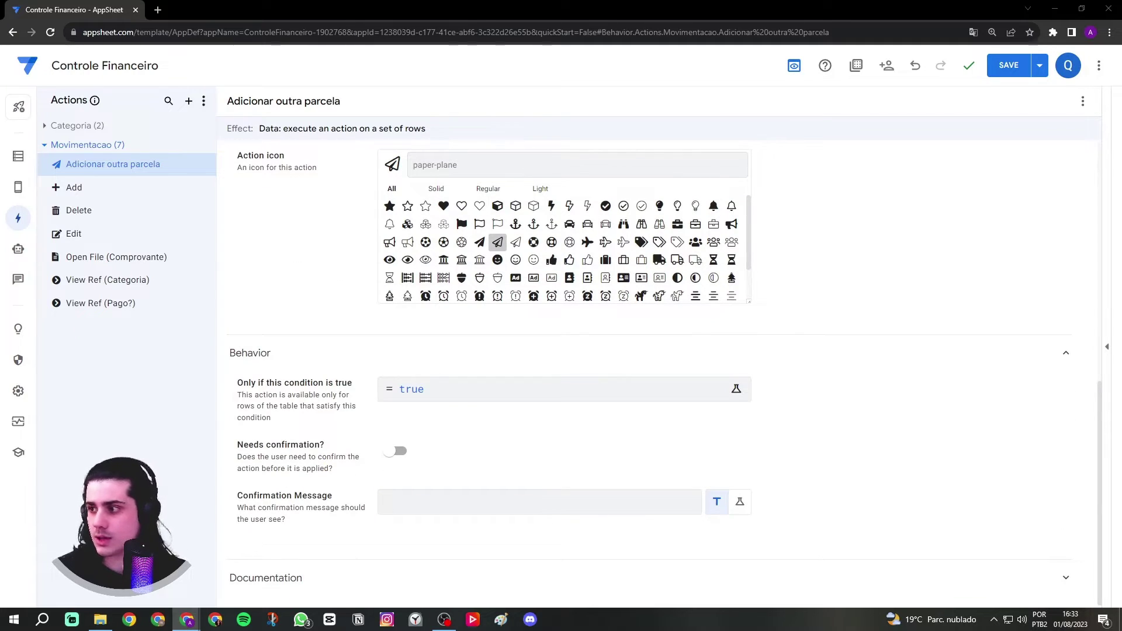
left_click(432, 393)
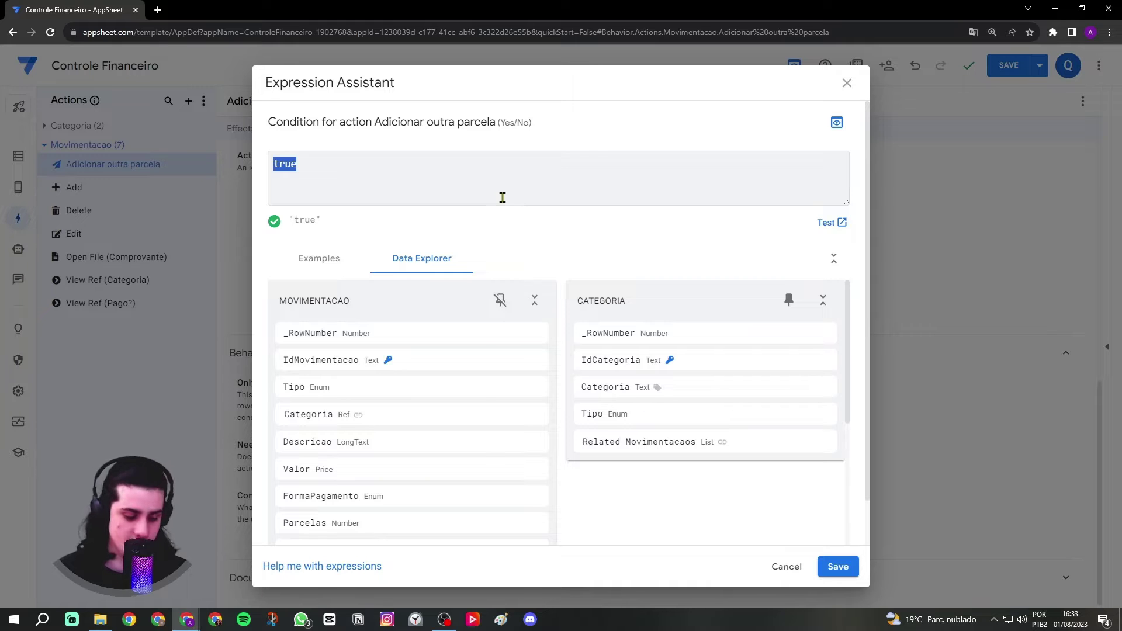
key("Caps_Lock")
type("AND(")
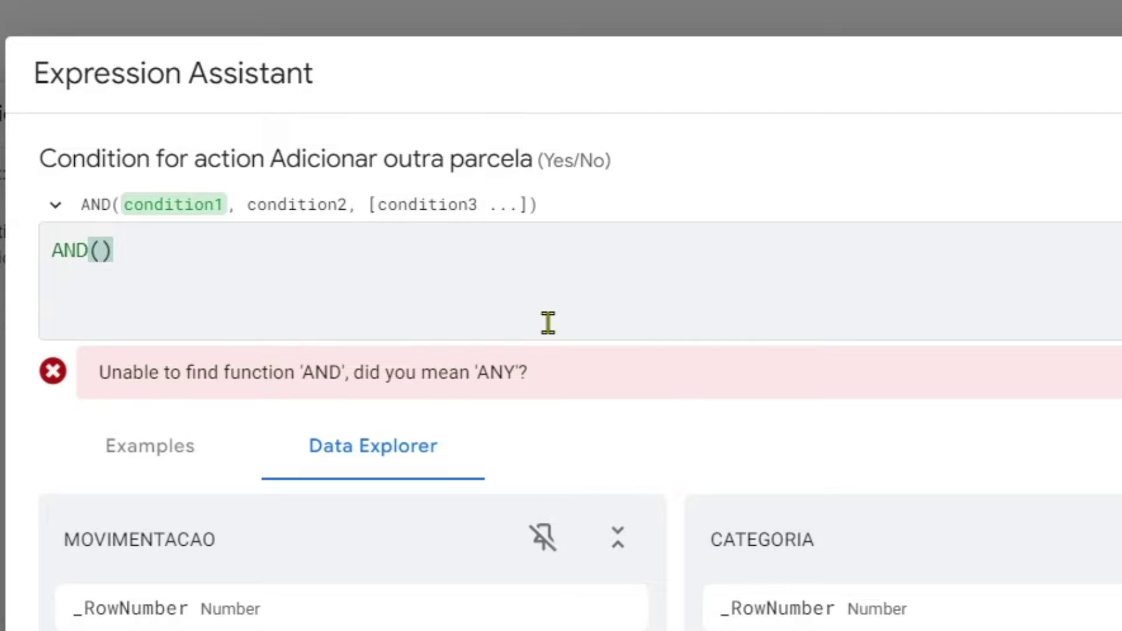
type("[G")
key("Return")
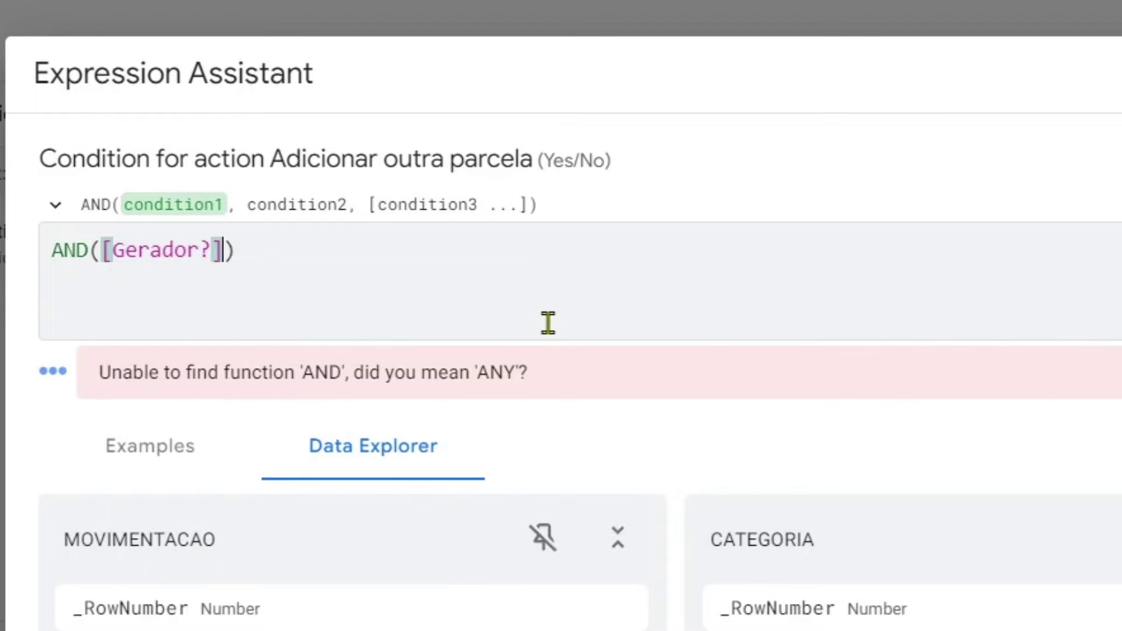
type("='Sim")
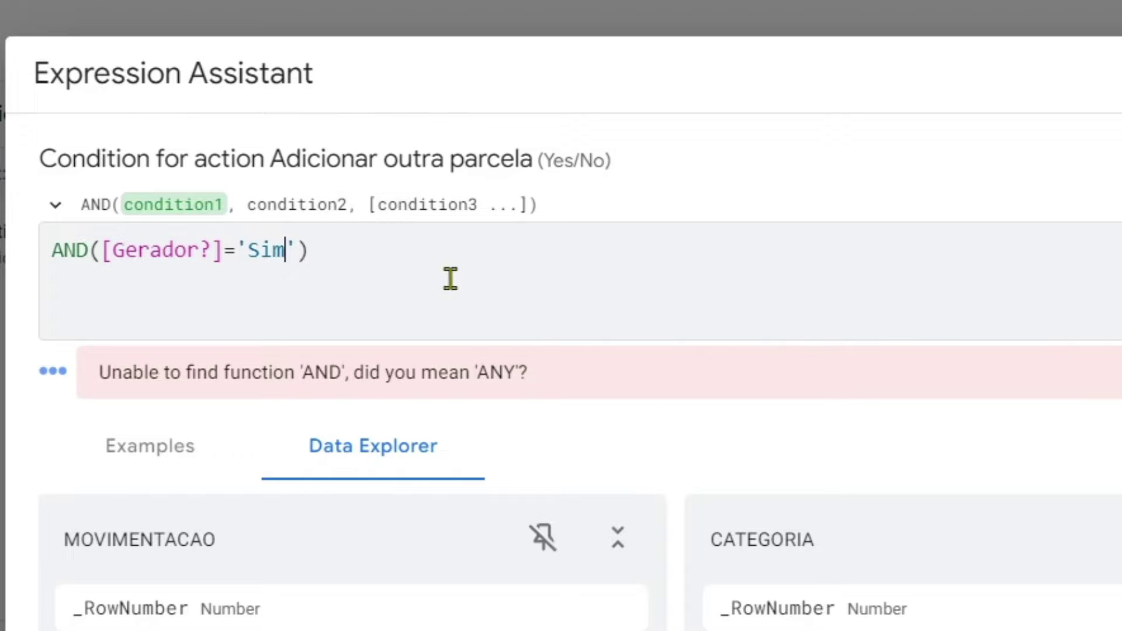
left_click_drag(113, 248, 210, 246)
left_click(209, 248)
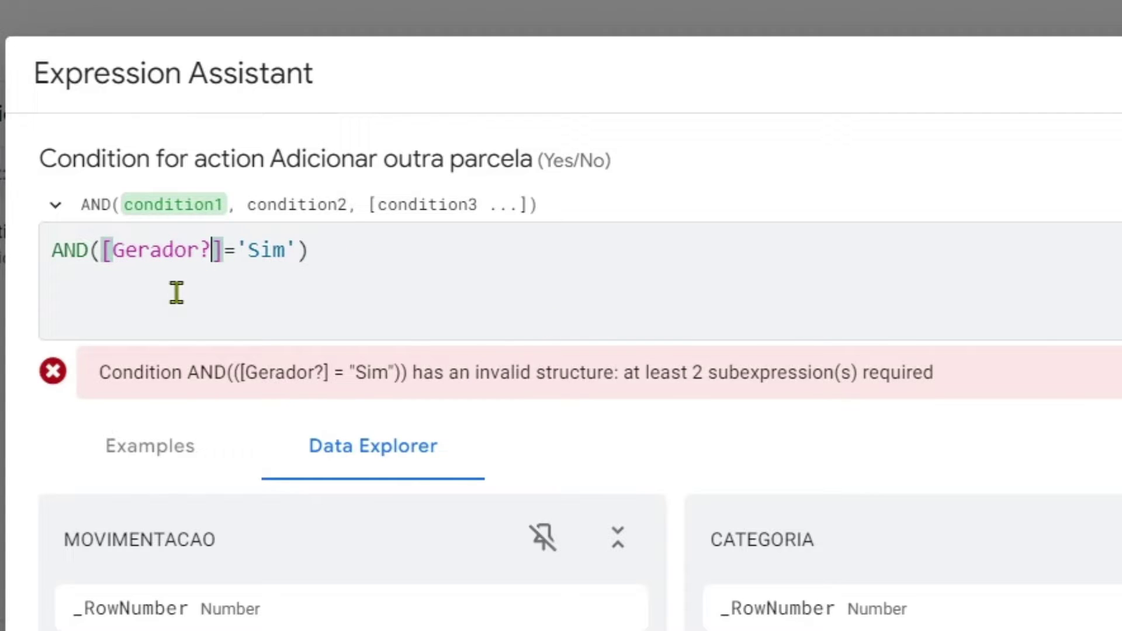
- Add [FormaPagamento]='Parcelado' as the second test inside the AND condition
left_click(297, 257)
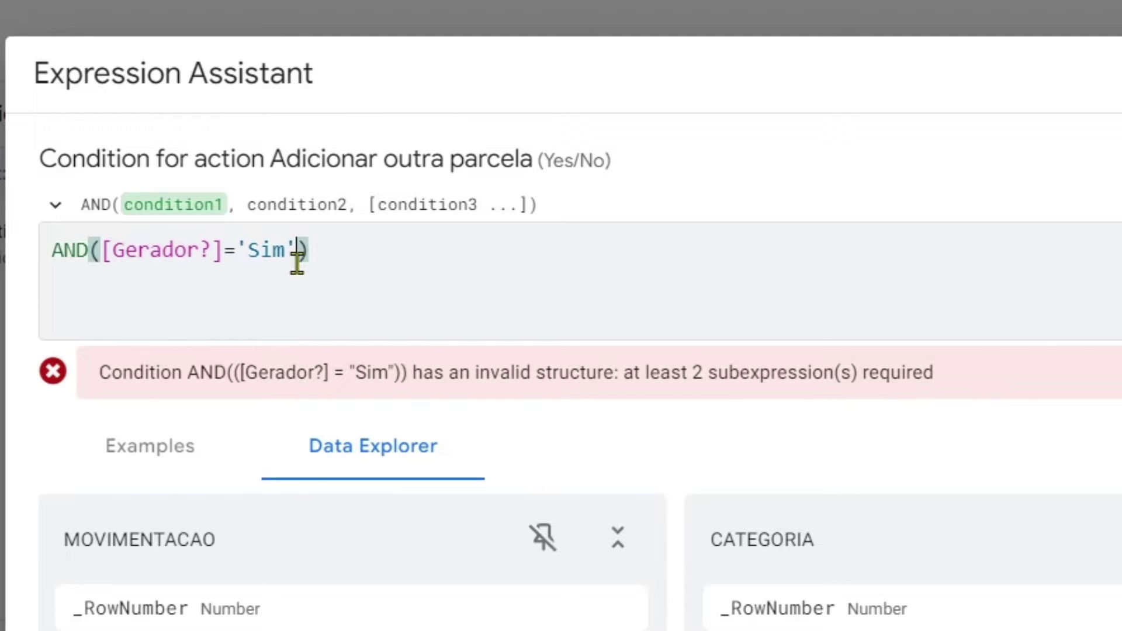
type(",")
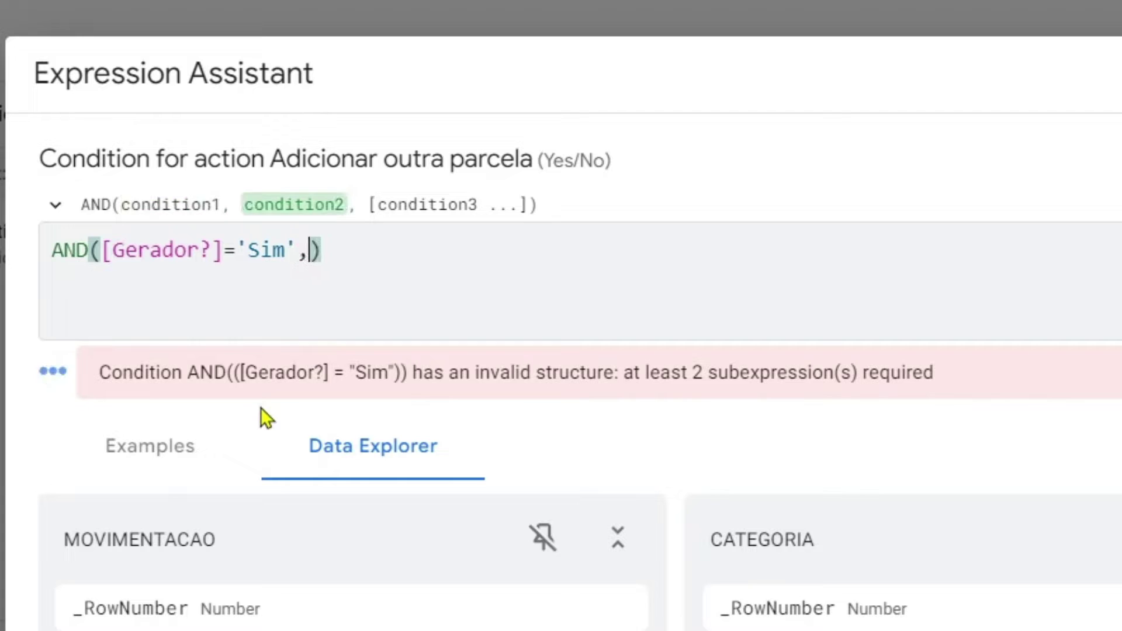
type("[Form")
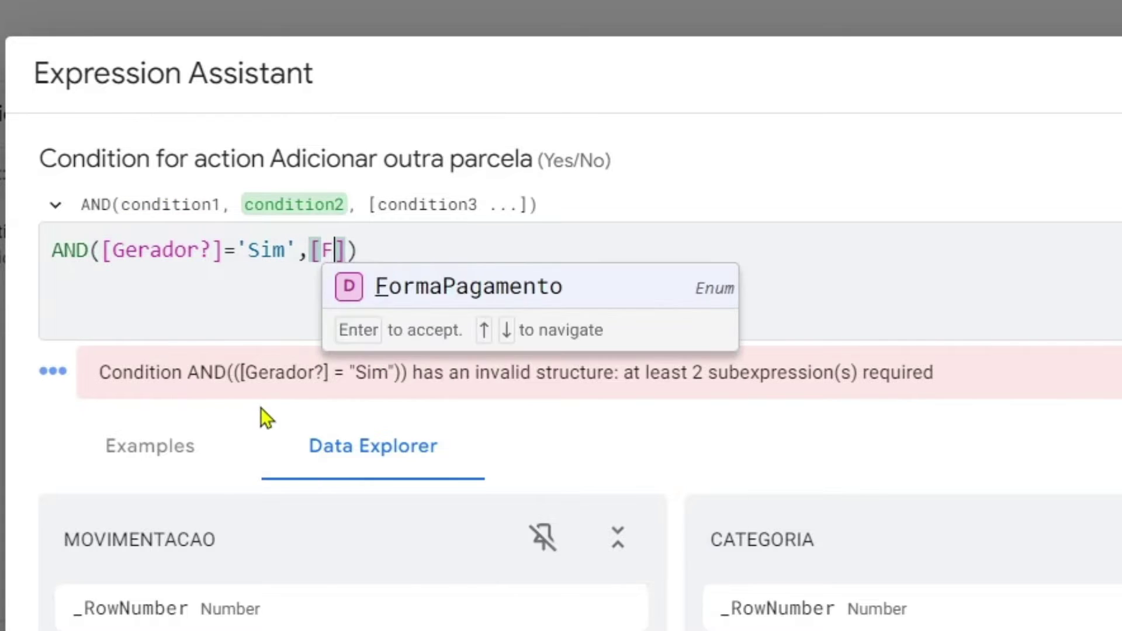
key("Return")
type("='")
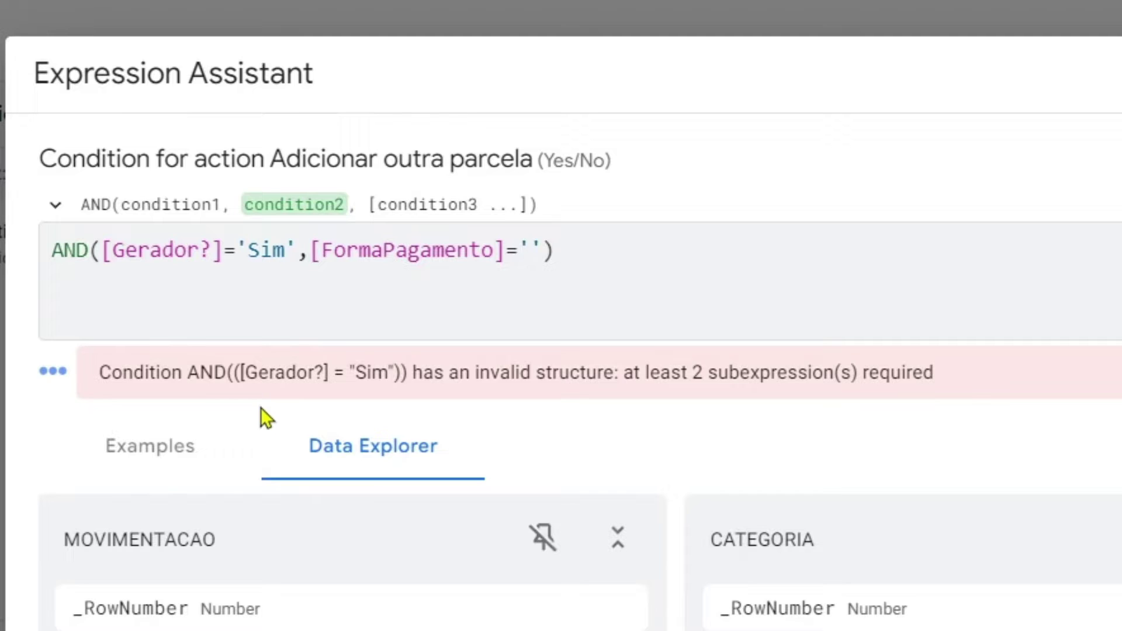
type("Parcelado")
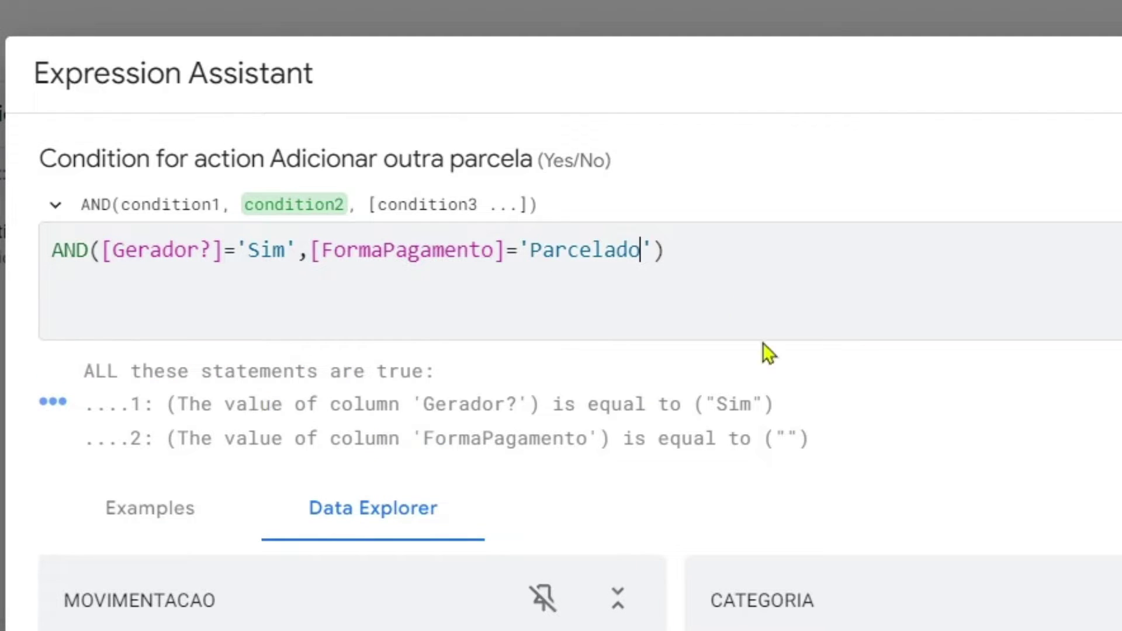
left_click_drag(125, 250, 248, 250)
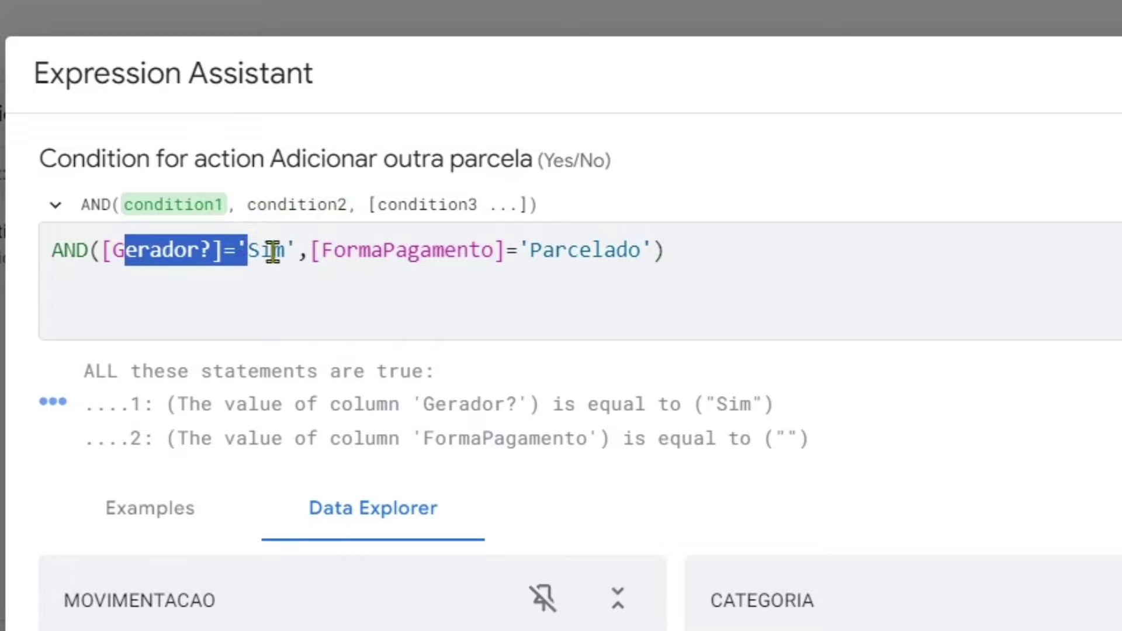
left_click_drag(344, 253, 641, 250)
left_click(641, 250)
- Add [Loop]<=[Parcelas] as the third test inside the AND condition
left_click(651, 250)
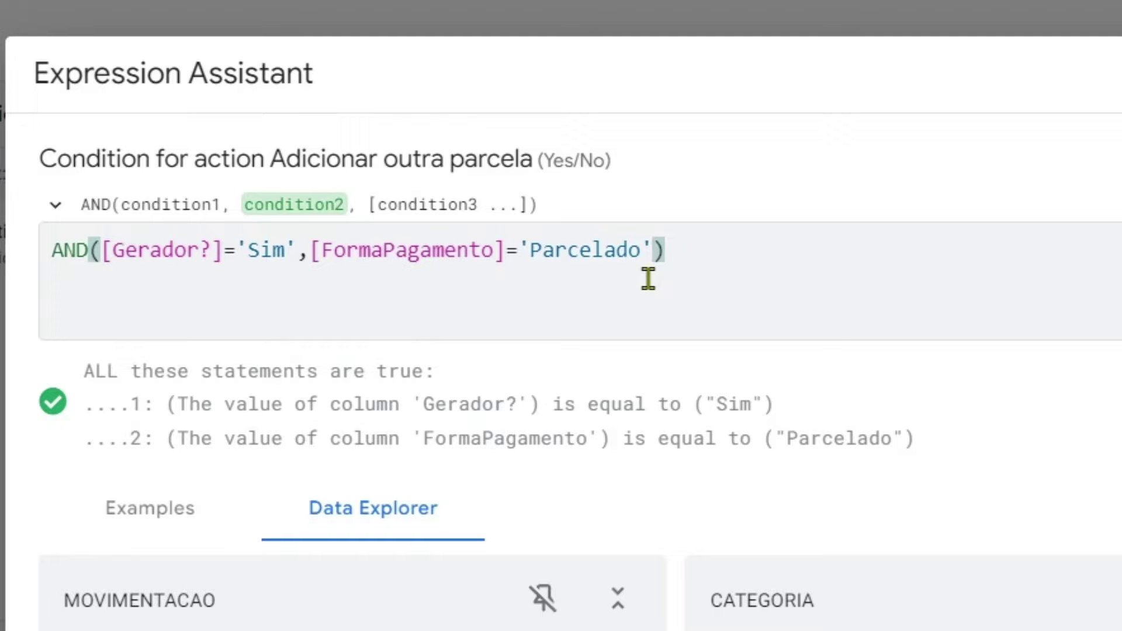
type(",")
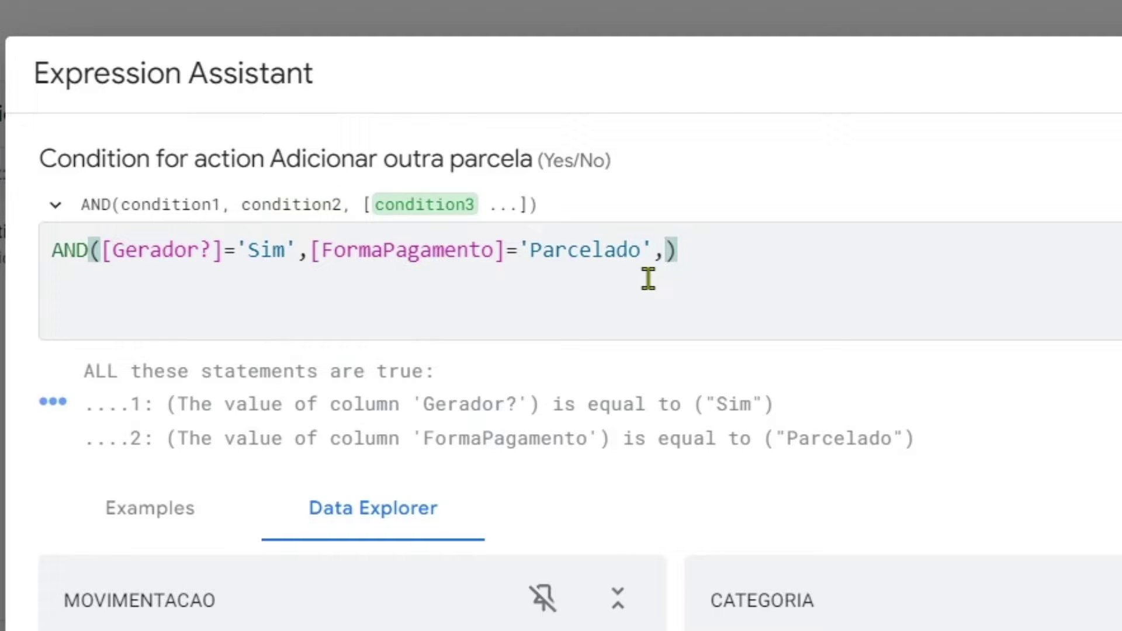
type("[")
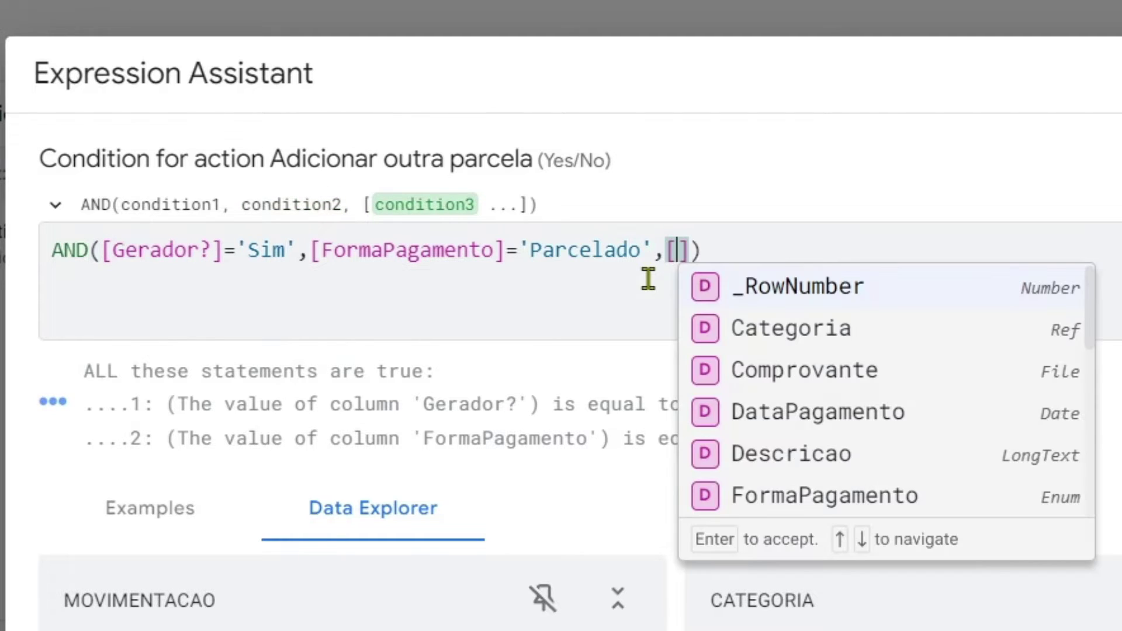
type("Loop")
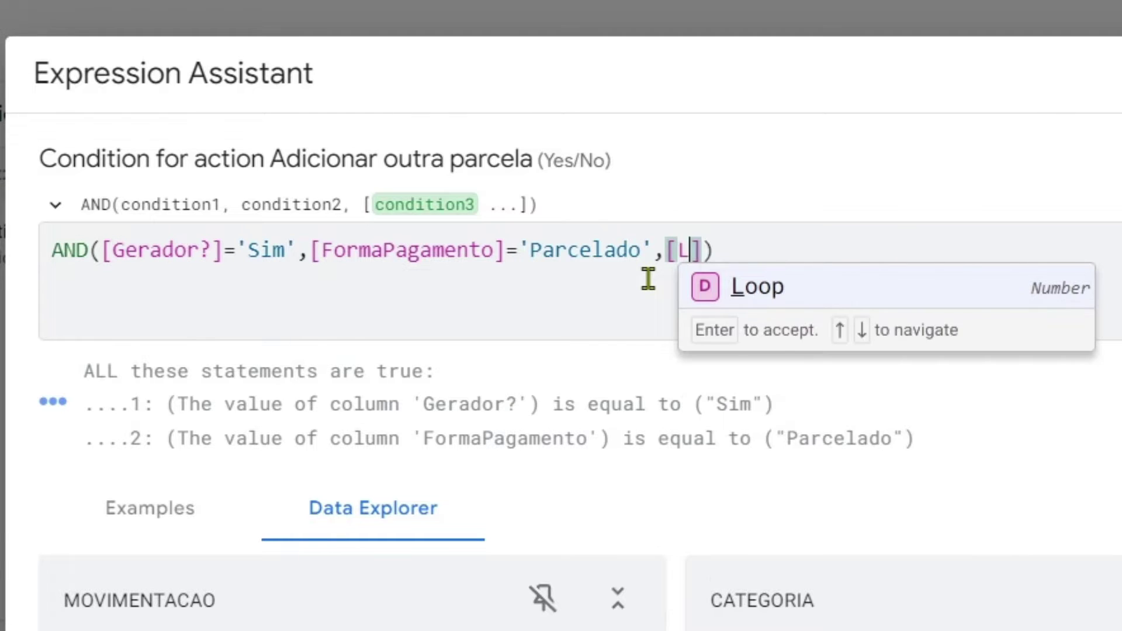
key("Return")
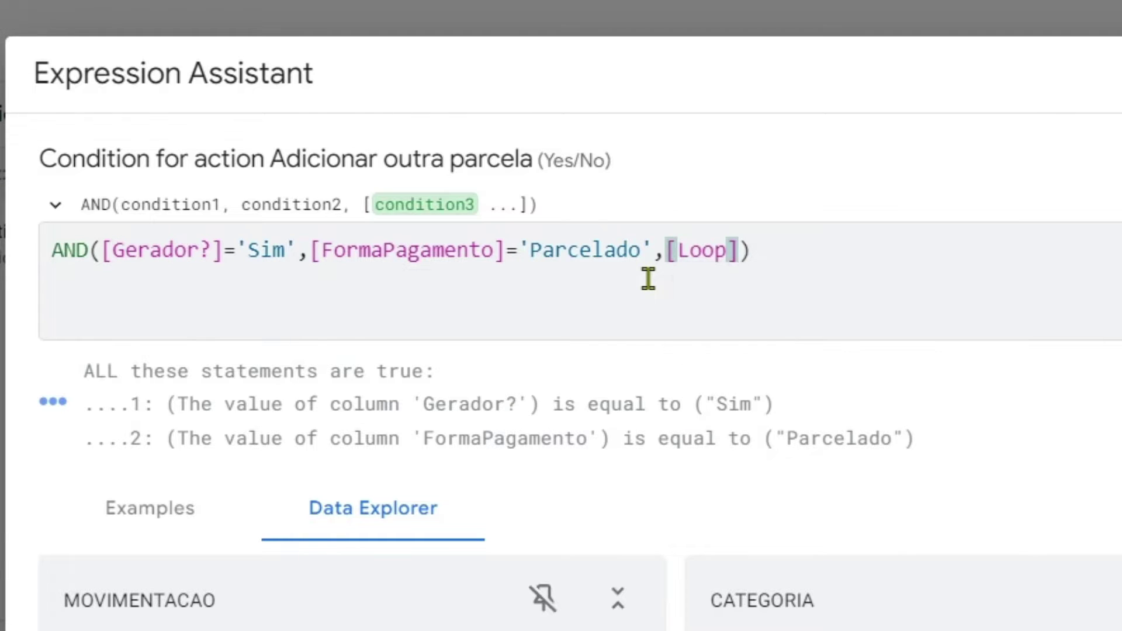
type("<")
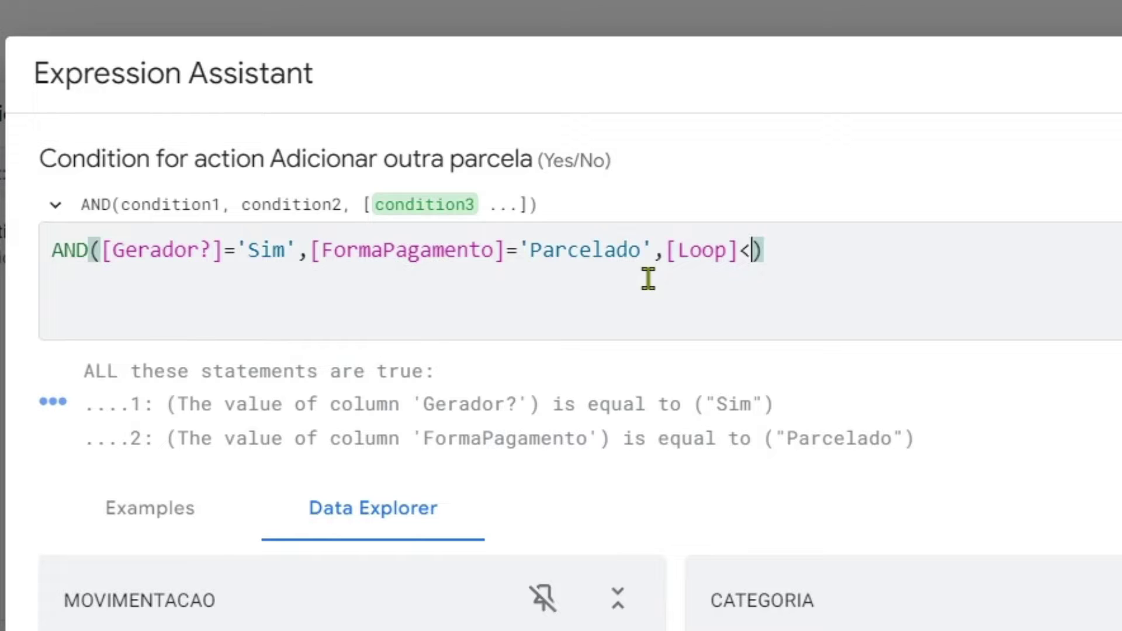
type("=")
double_click(758, 250)
key("Right")
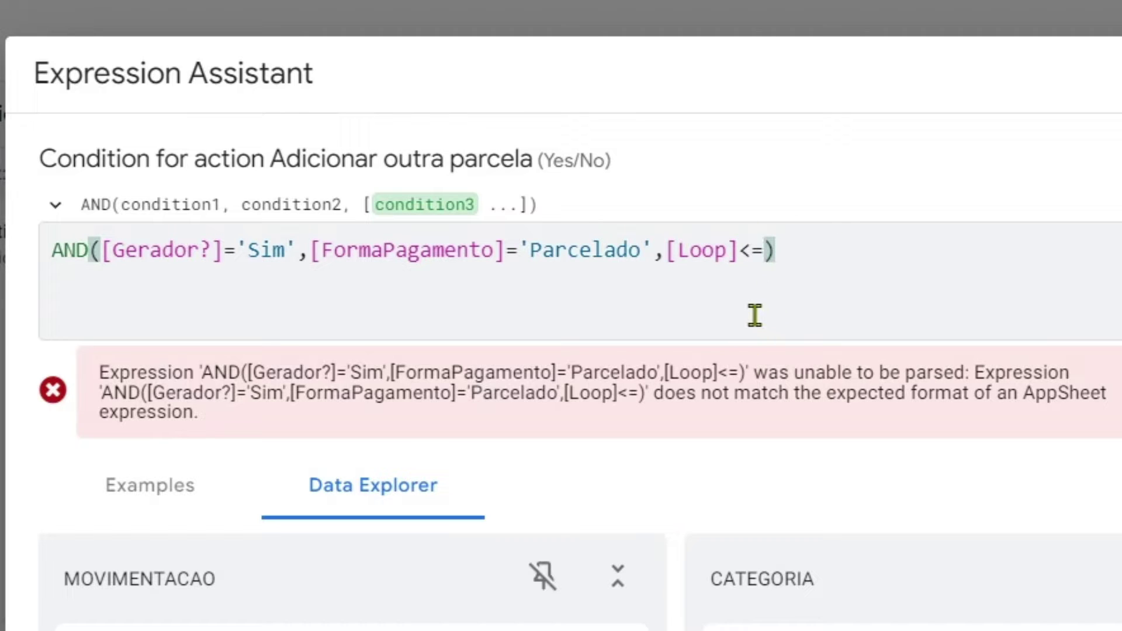
type("[Parcela")
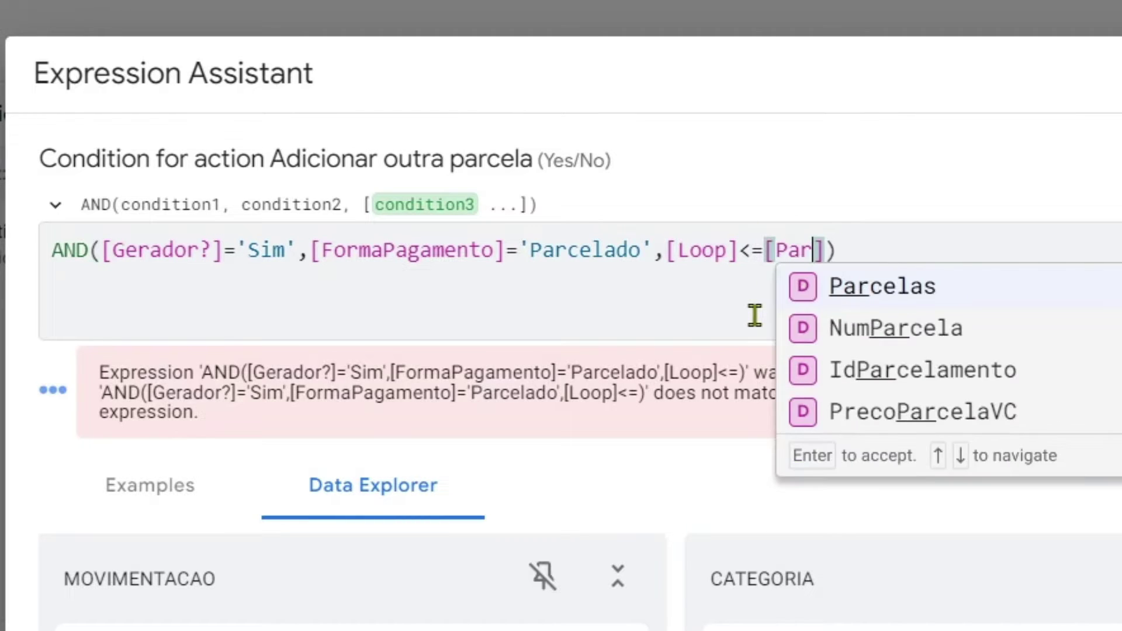
type("s")
key("Return")
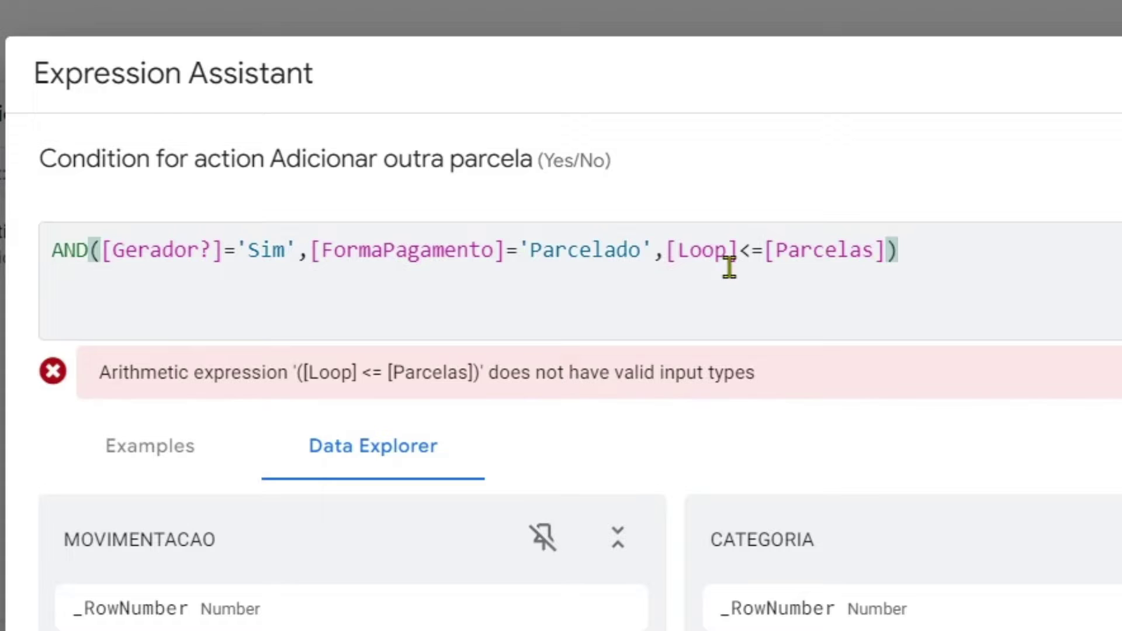
- Review the [Loop] test and the expression check, and save the condition of the Adicionar outra parcela action
left_click_drag(682, 251, 708, 253)
left_click(715, 288)
left_click_drag(111, 372, 477, 372)
left_click(692, 376)
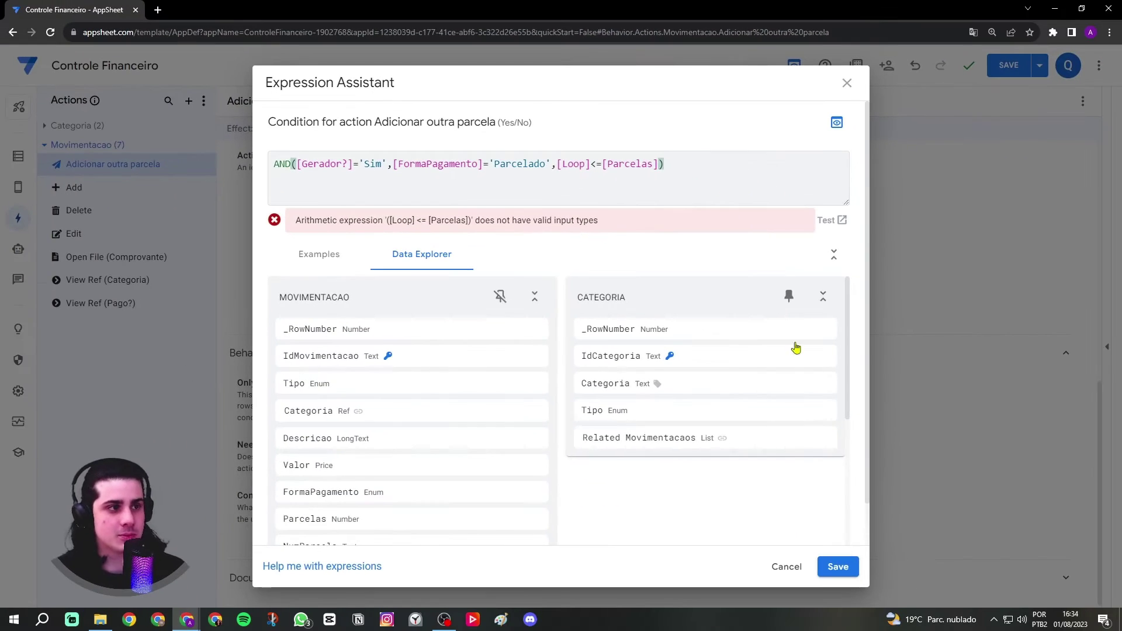
left_click(850, 571)
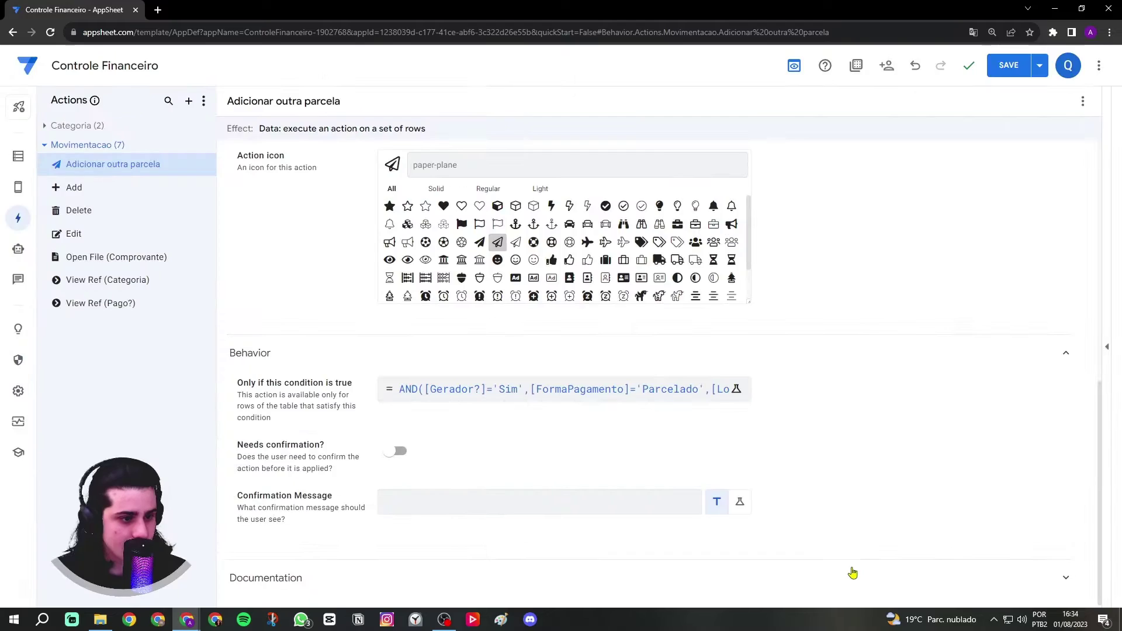
- Choose Delete as the referenced action of Adicionar outra parcela and save the app
scroll(821, 473, "up", 4)
scroll(757, 459, "up", 3)
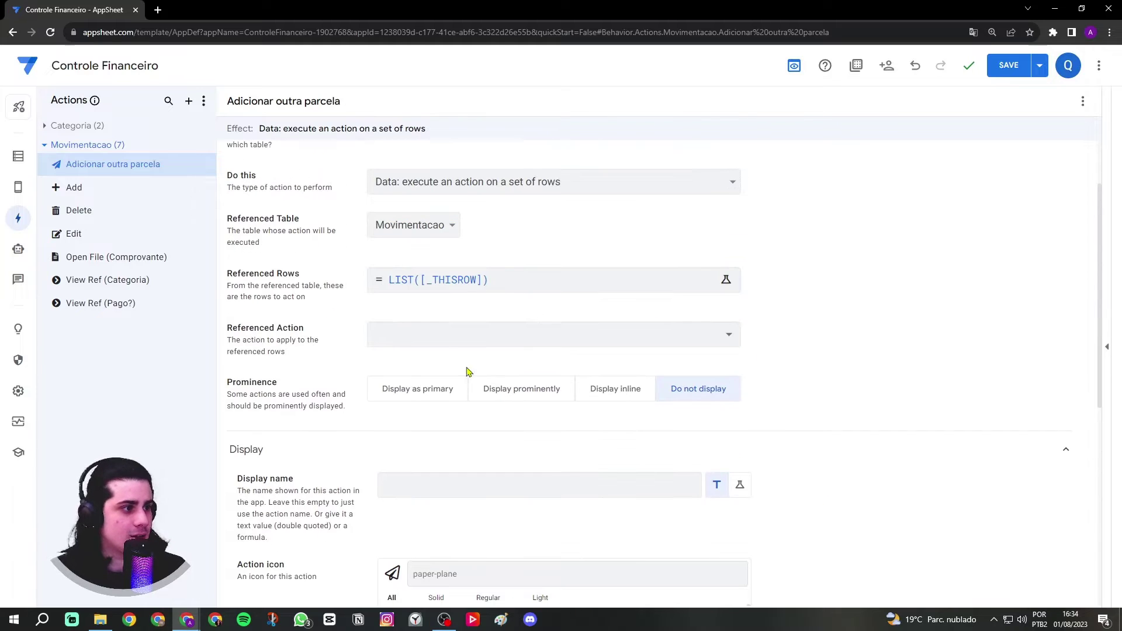
left_click(445, 344)
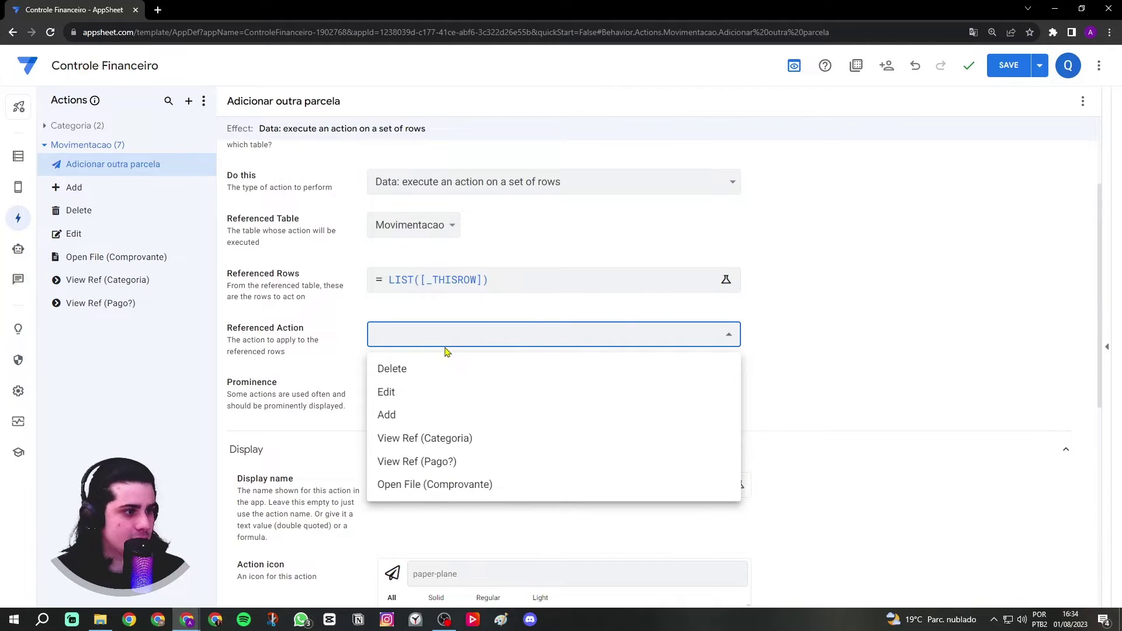
left_click(414, 380)
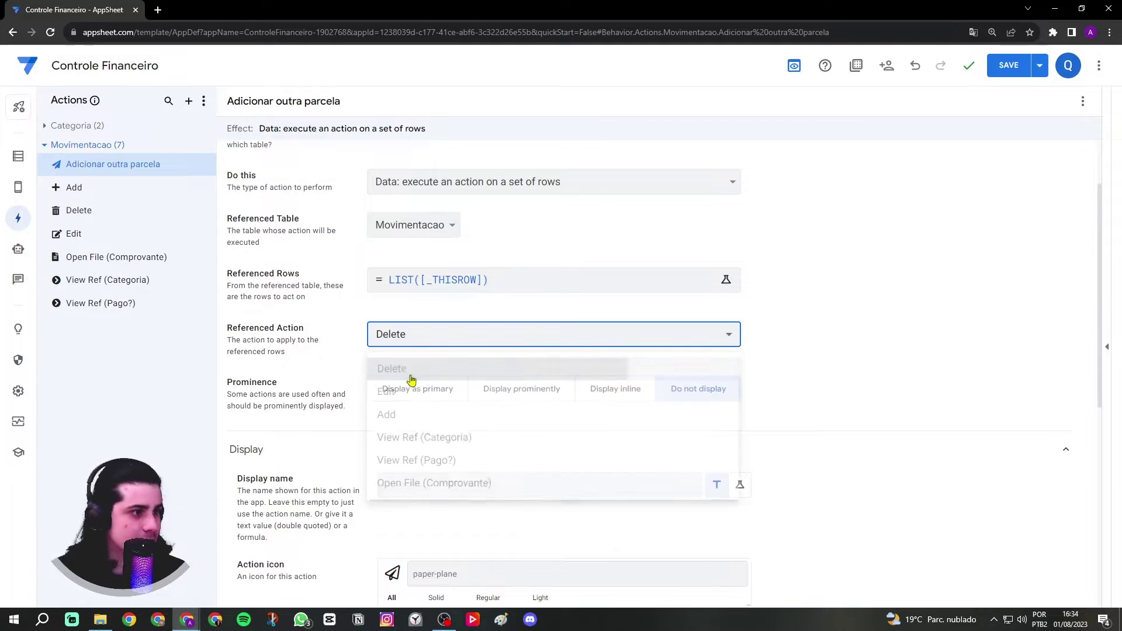
left_click(994, 75)
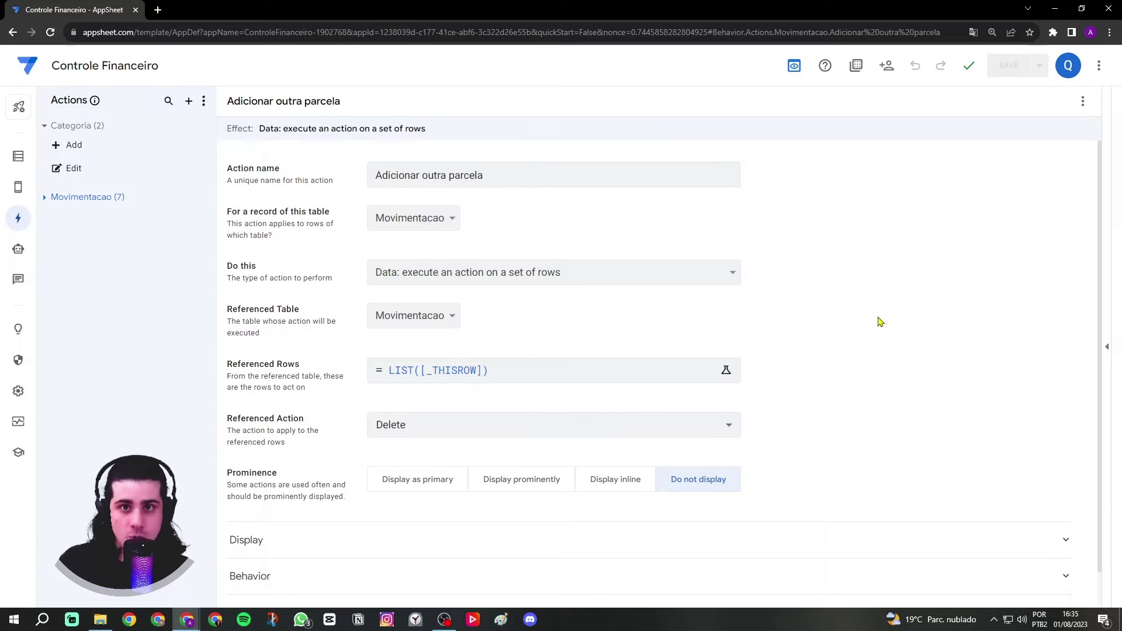
- Reopen the action's condition, examine its <= comparison and the whole AND expression, and close it without changes
scroll(658, 426, "down", 1)
left_click(610, 555)
left_click(613, 577)
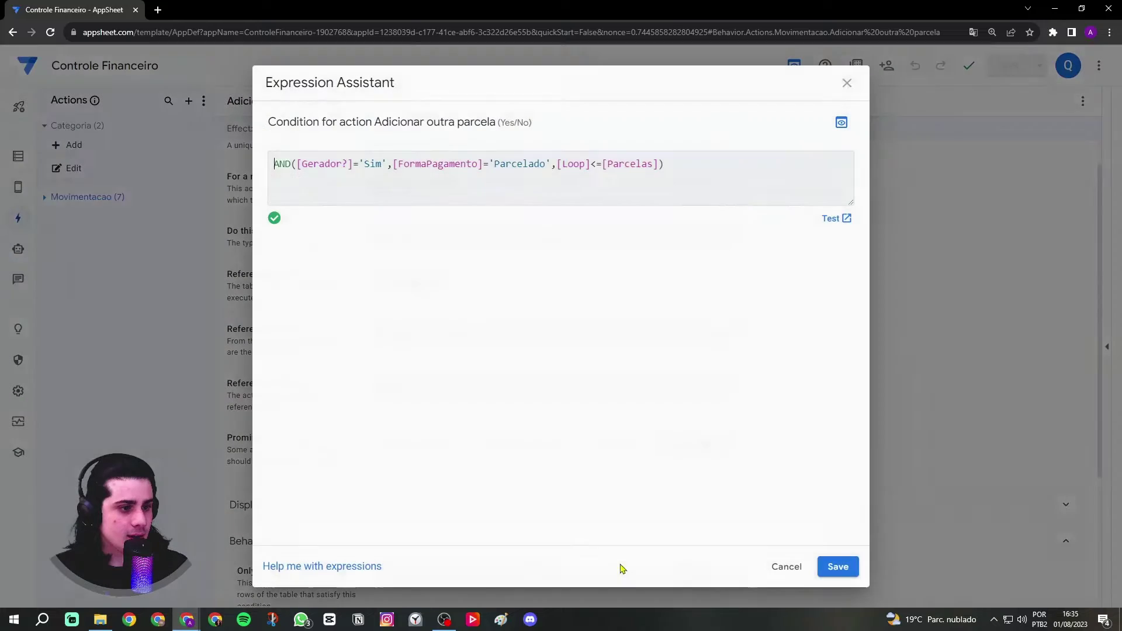
left_click(596, 163)
double_click(597, 163)
double_click(594, 164)
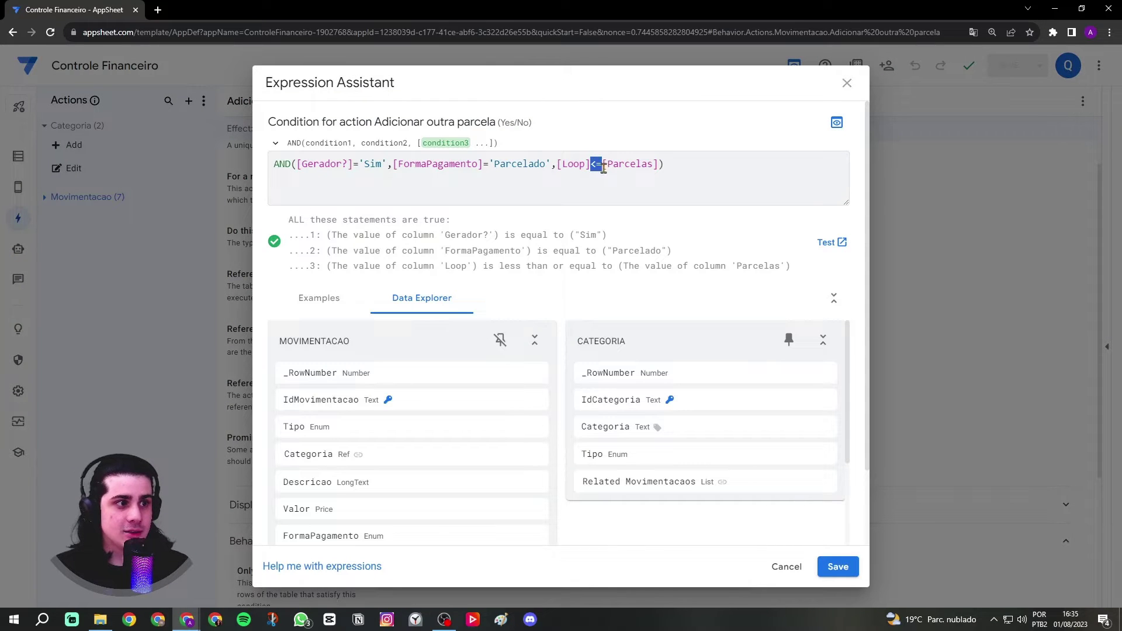
left_click(713, 174)
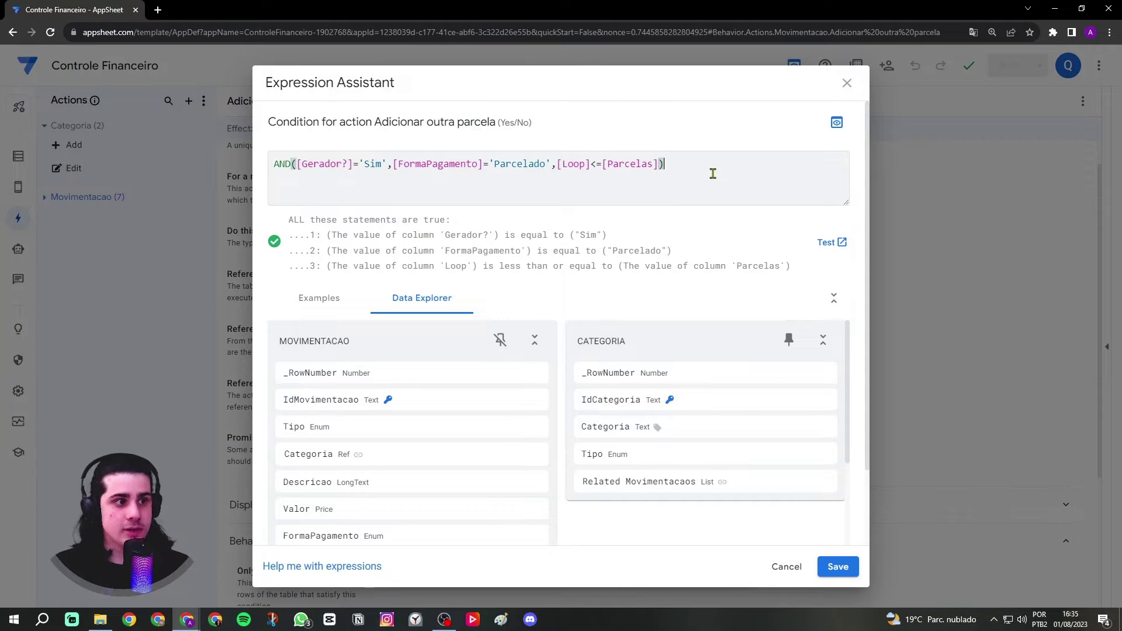
left_click_drag(728, 163, 275, 166)
left_click(276, 166)
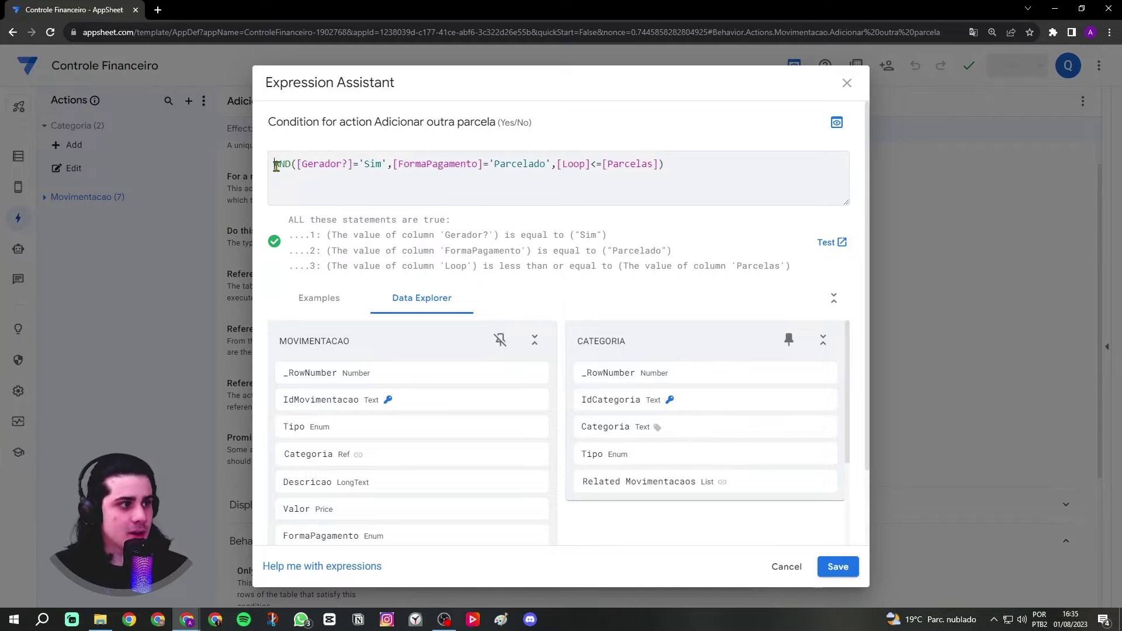
left_click(247, 174)
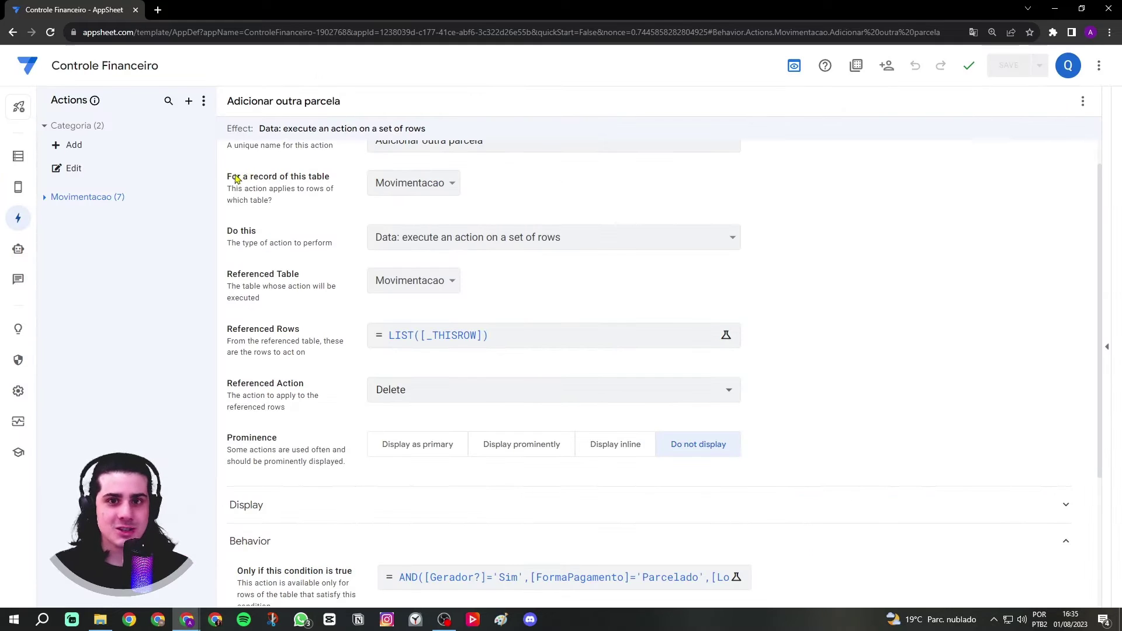
- Create a new action for the Movimentacao table and name it "Adicionar uma parcela"
left_click(45, 200)
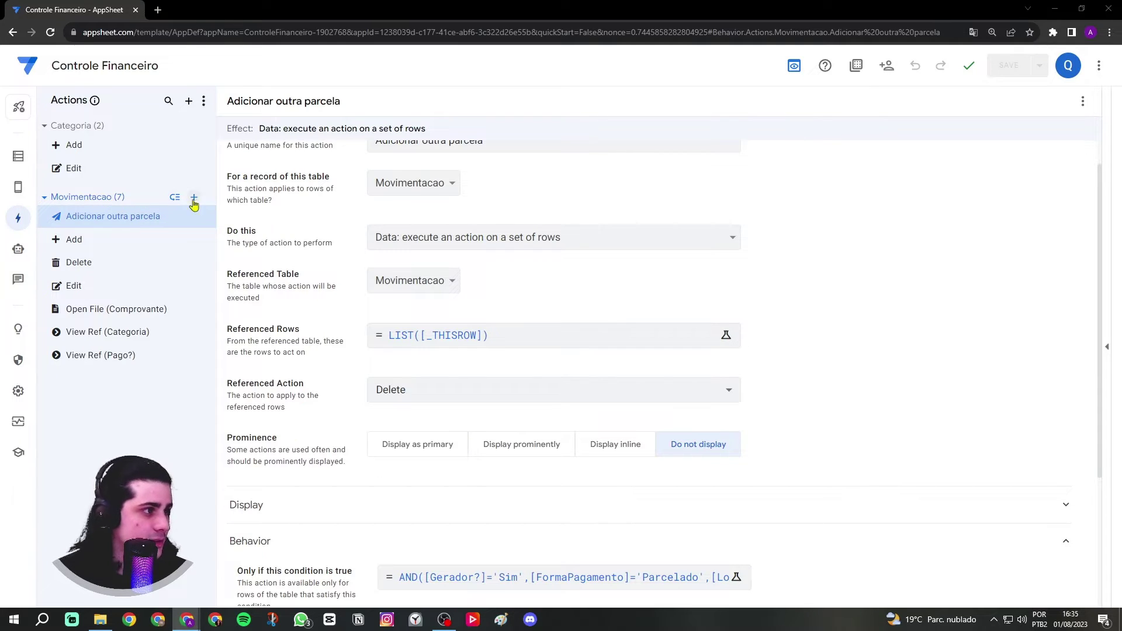
left_click(194, 200)
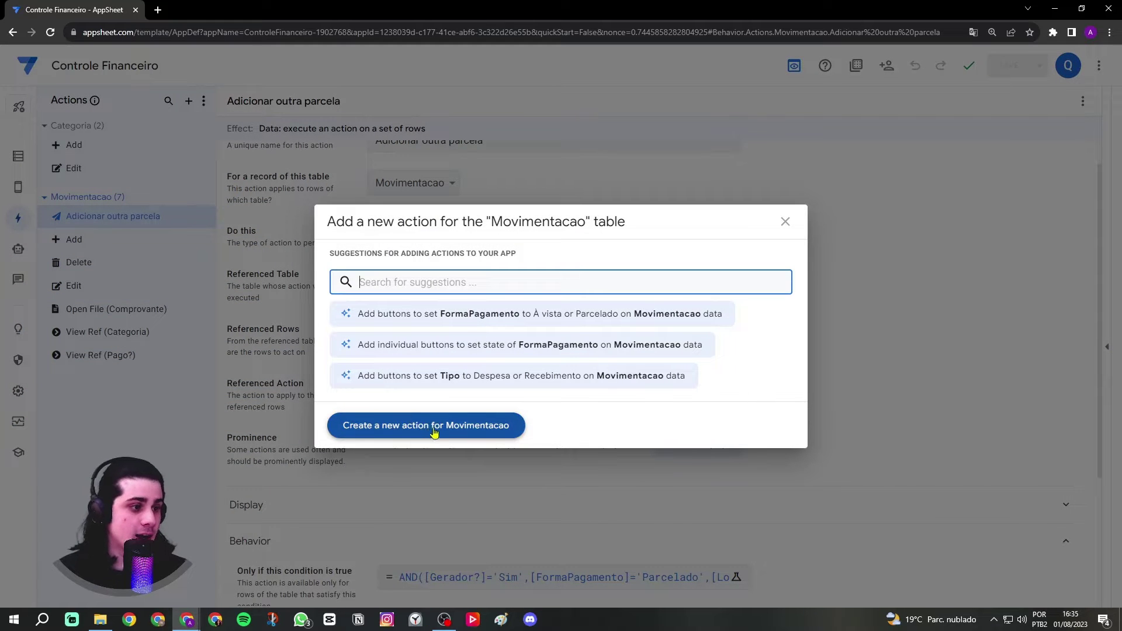
left_click(430, 426)
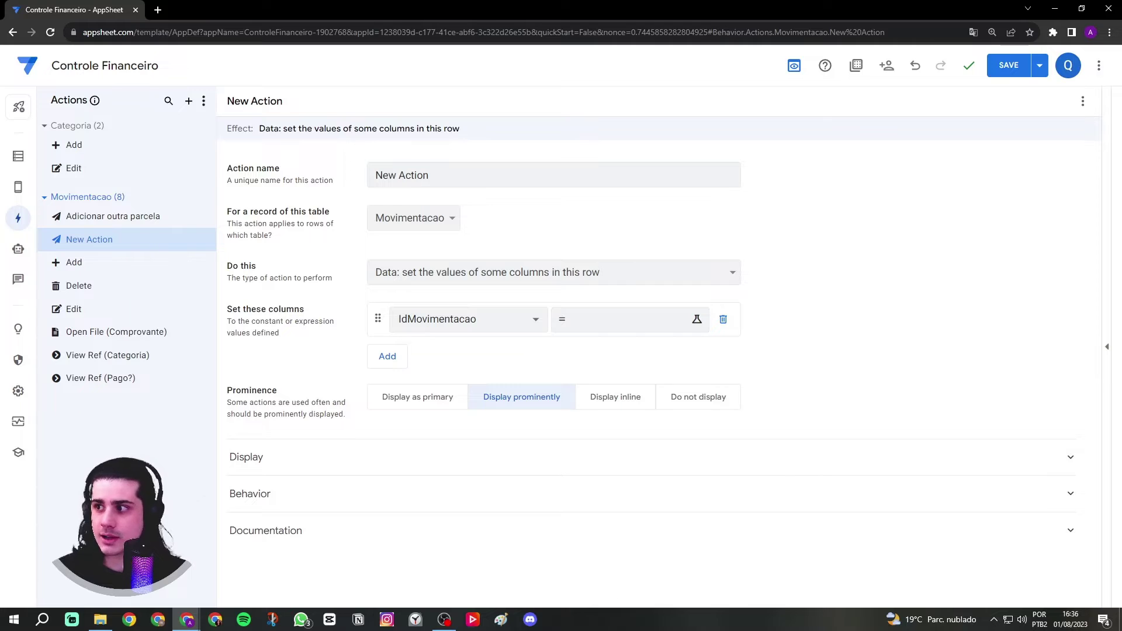
triple_click(552, 186)
key("Caps_Lock")
type("Ad")
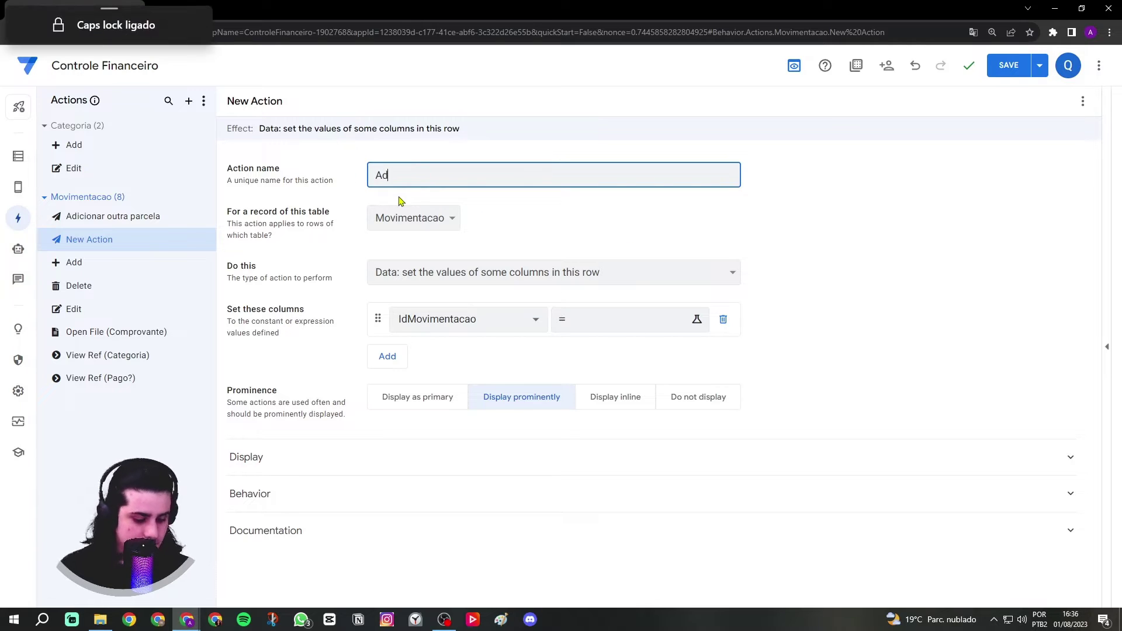
type("icionar uma parcela")
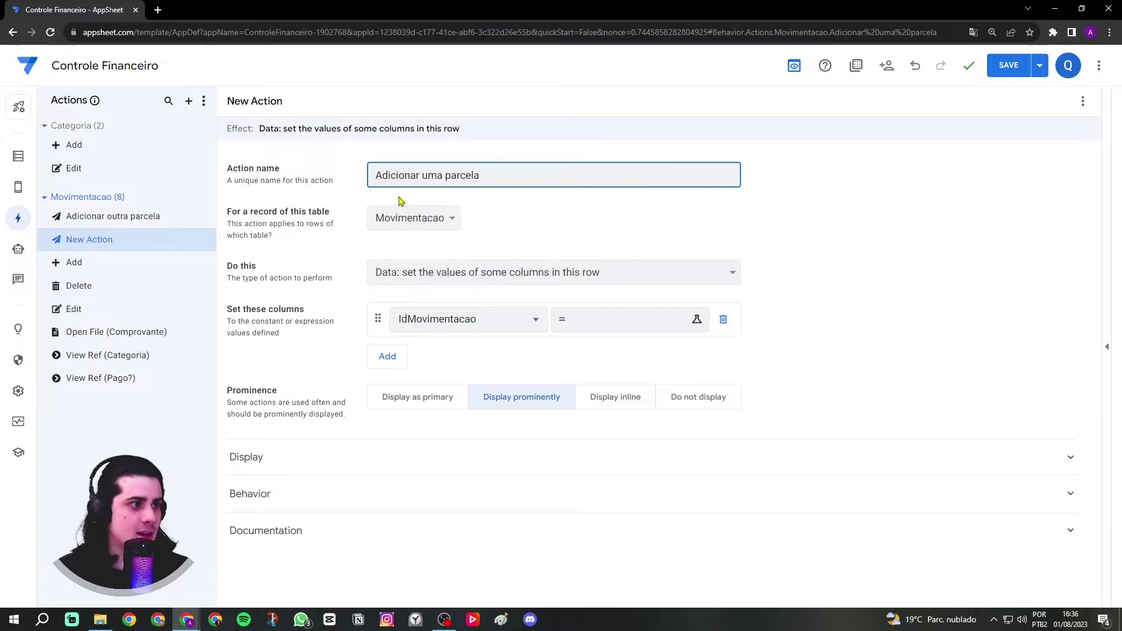
left_click(401, 201)
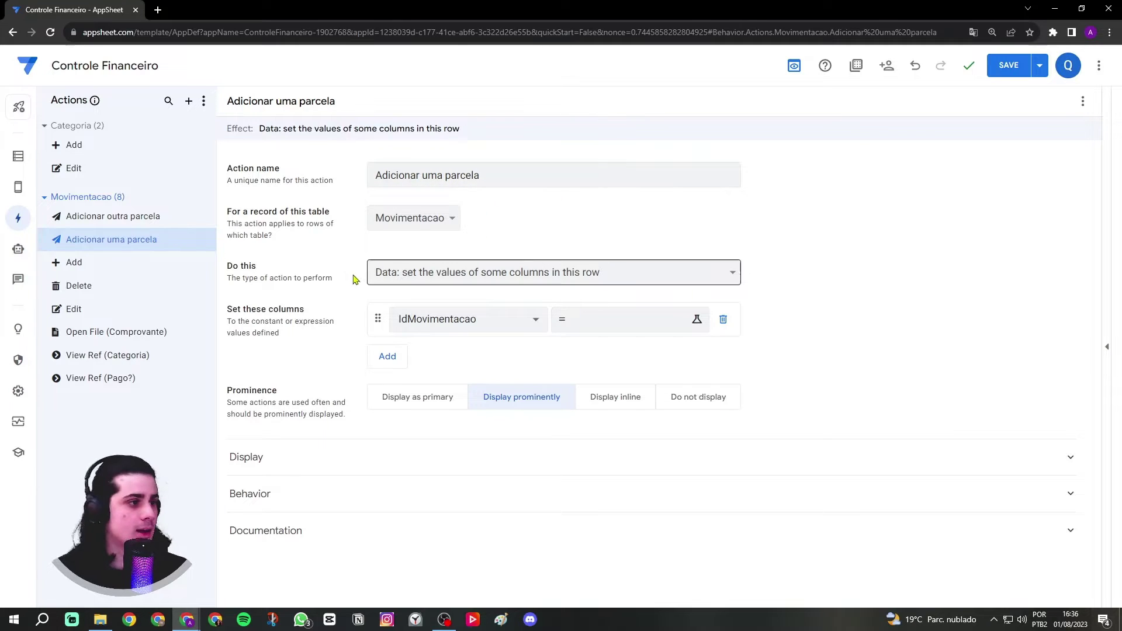
- Make the new action add a new row to another table using values from this row, with Movimentacao as the table to add to
left_click(401, 279)
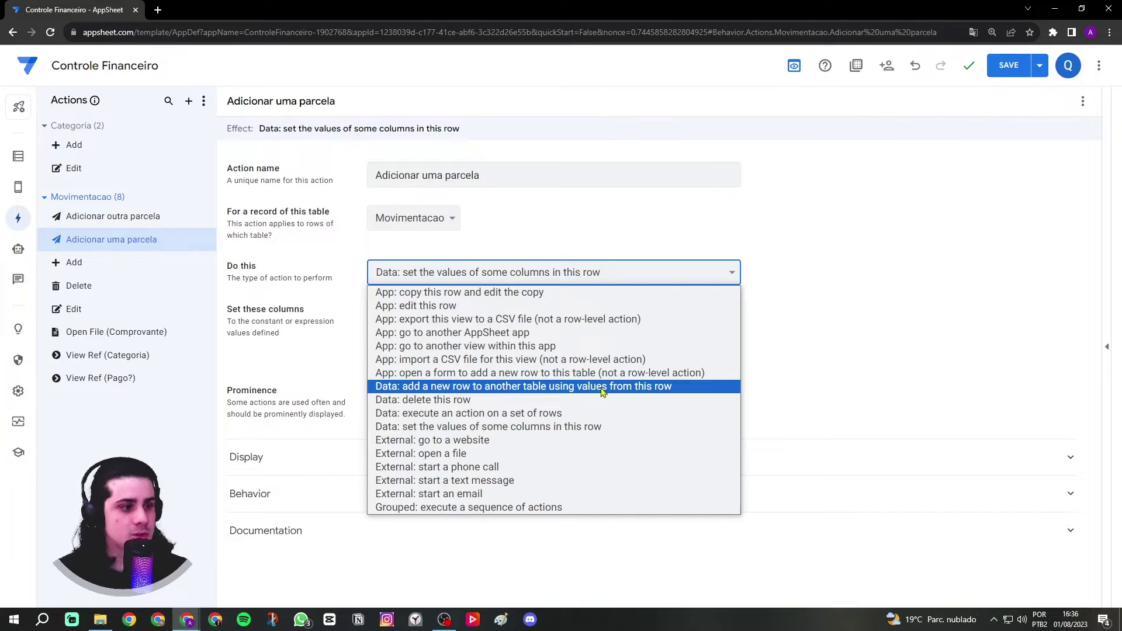
left_click(646, 393)
left_click(545, 327)
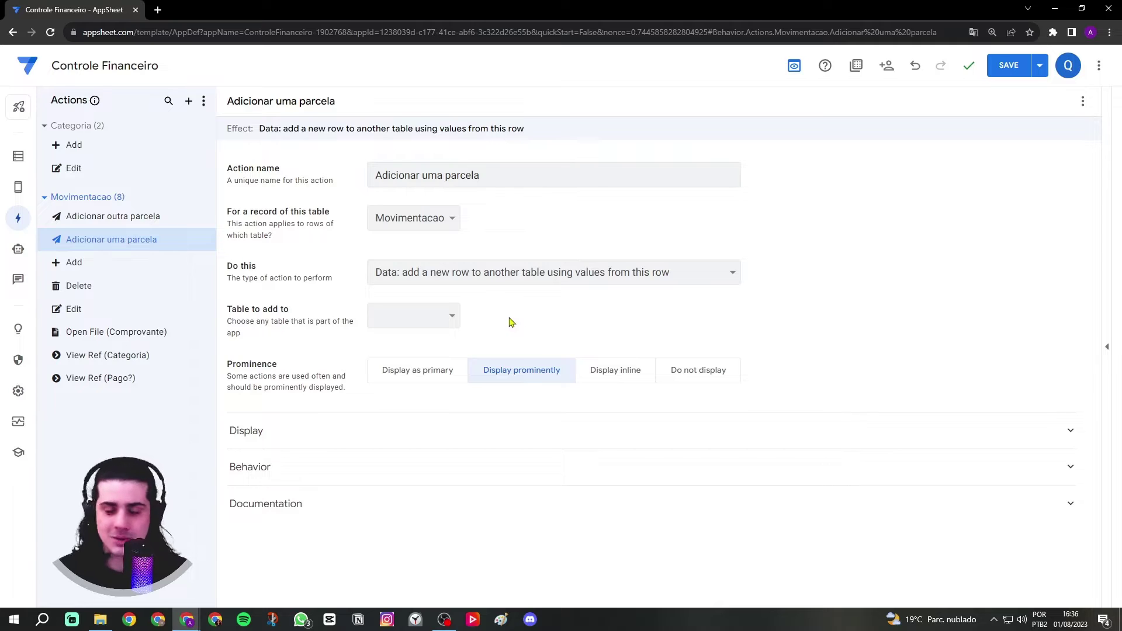
left_click(453, 318)
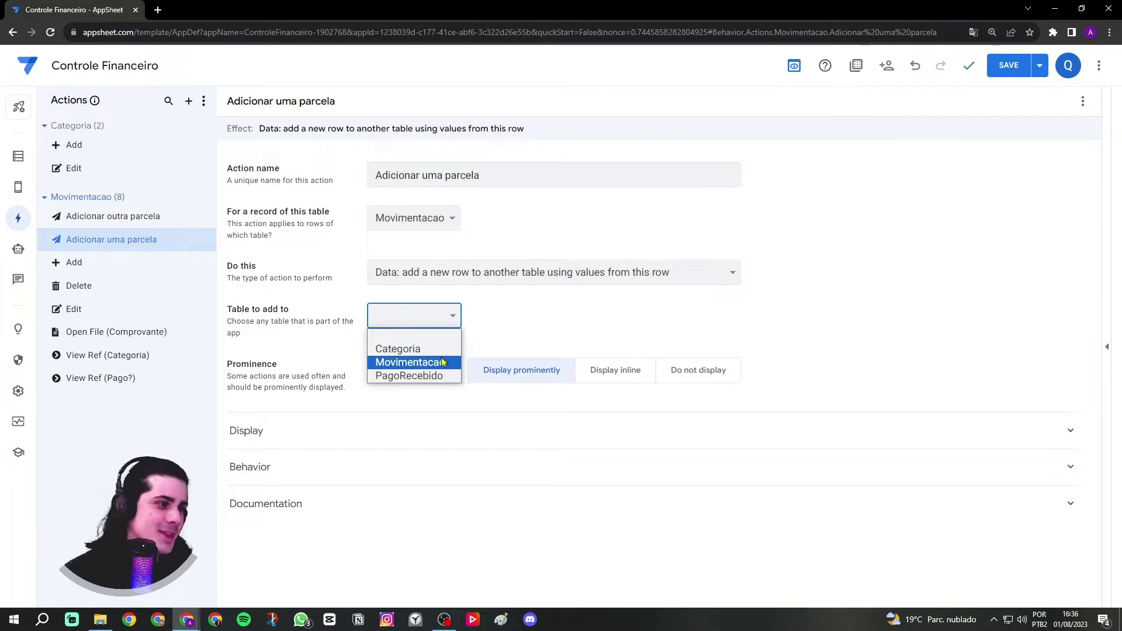
left_click(424, 364)
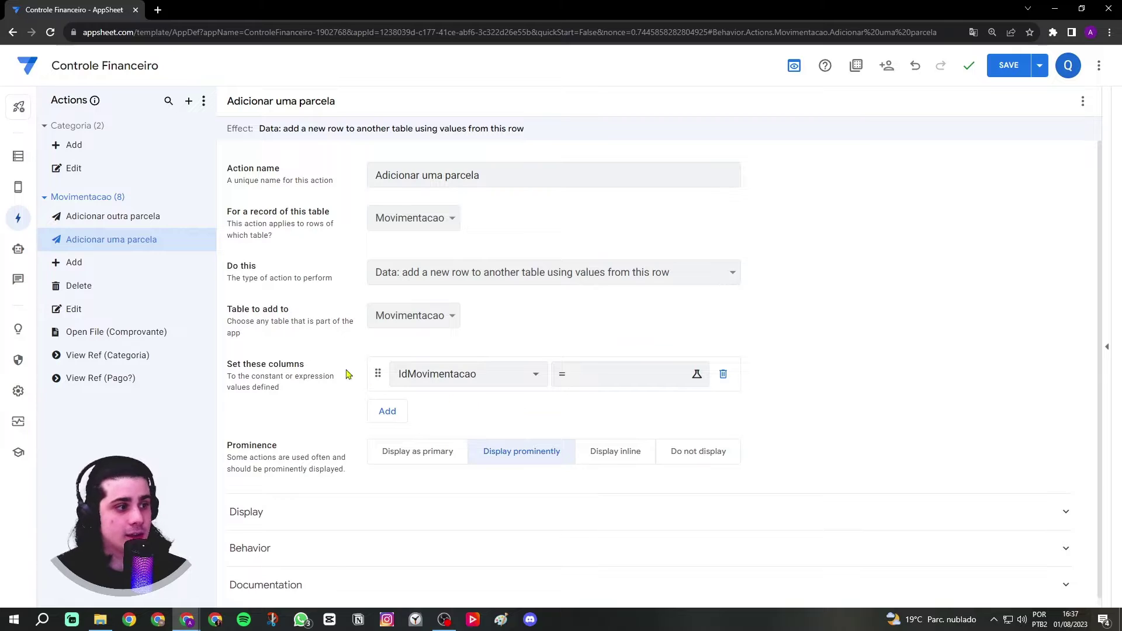
- Set the IdMovimentacao column of the added row to the expression UNIQUEID() and save the expression
left_click_drag(232, 368, 295, 368)
left_click(318, 366)
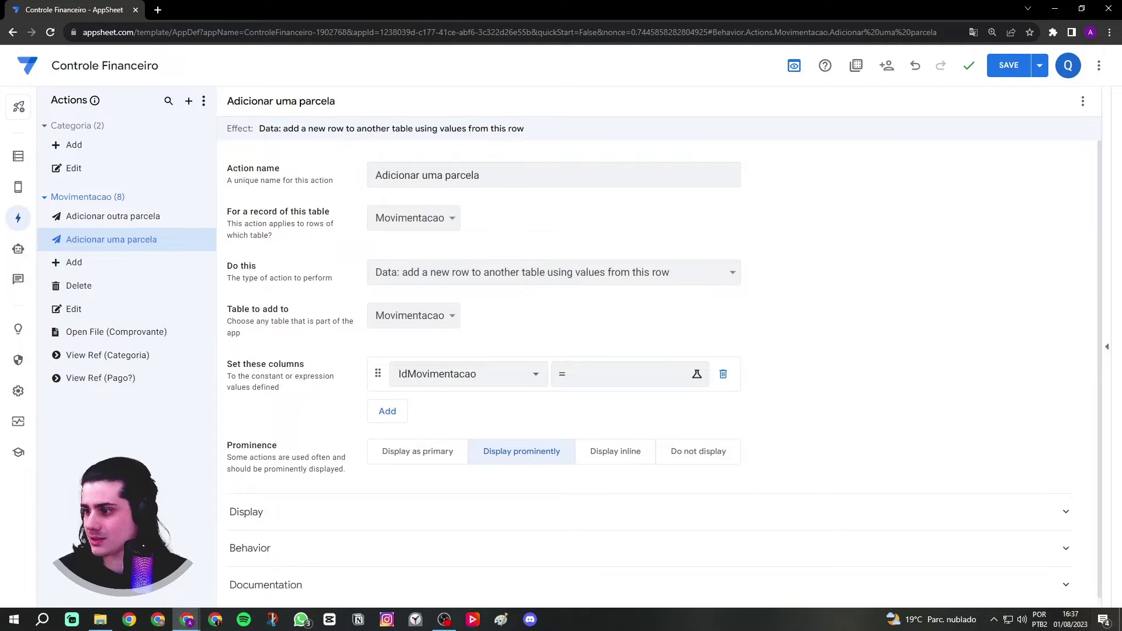
left_click(532, 378)
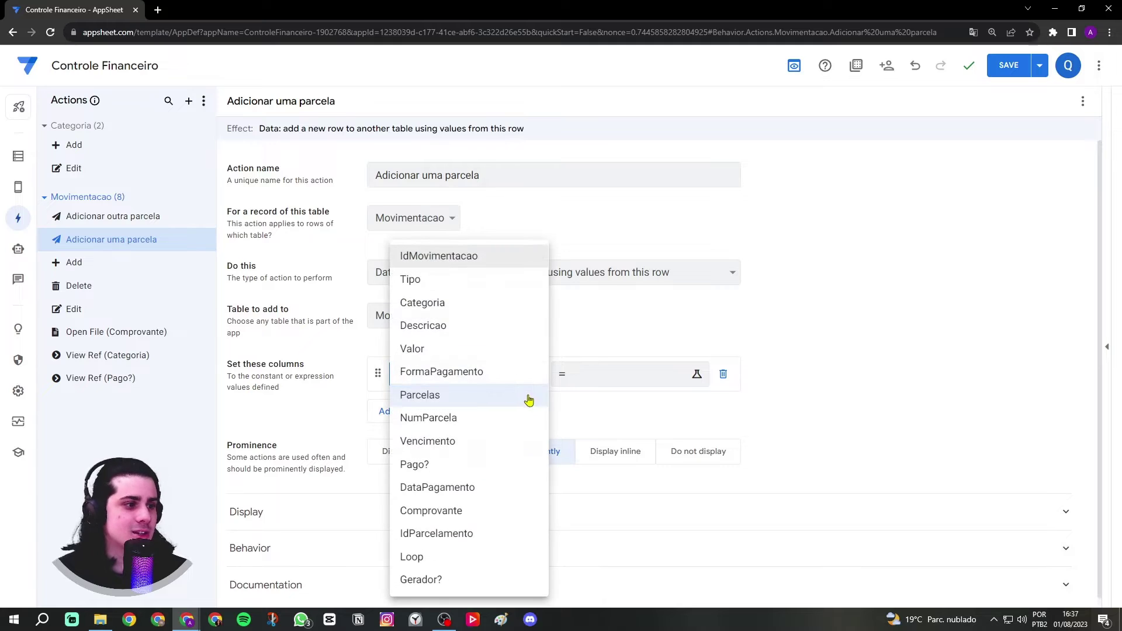
left_click(471, 256)
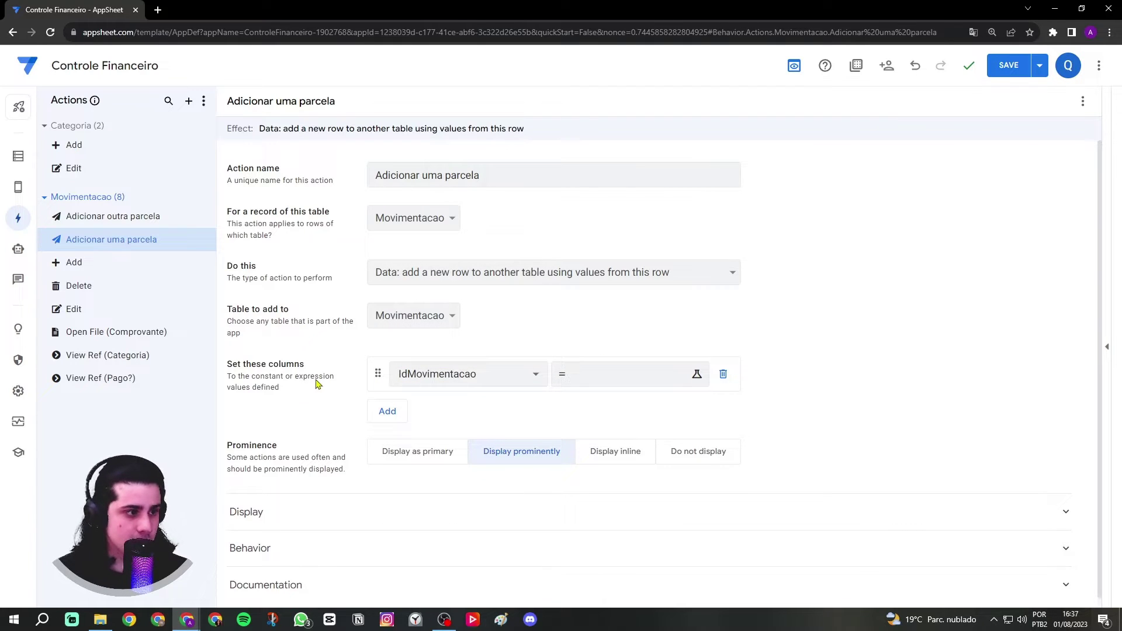
left_click(586, 369)
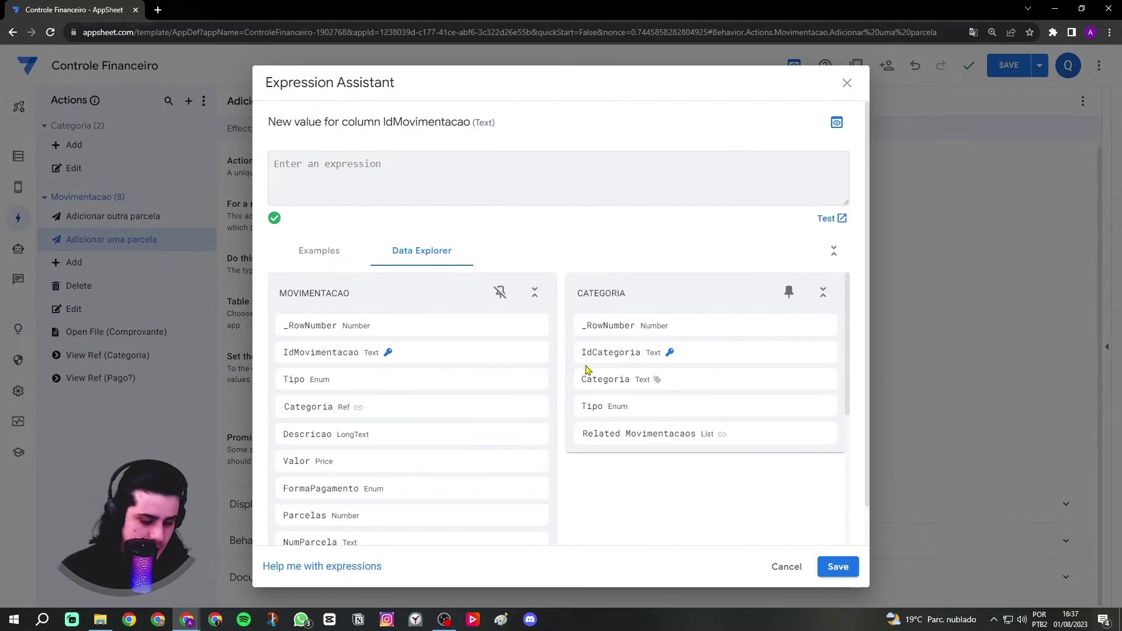
key("Caps_Lock")
type("UNIQUEID()")
left_click(839, 565)
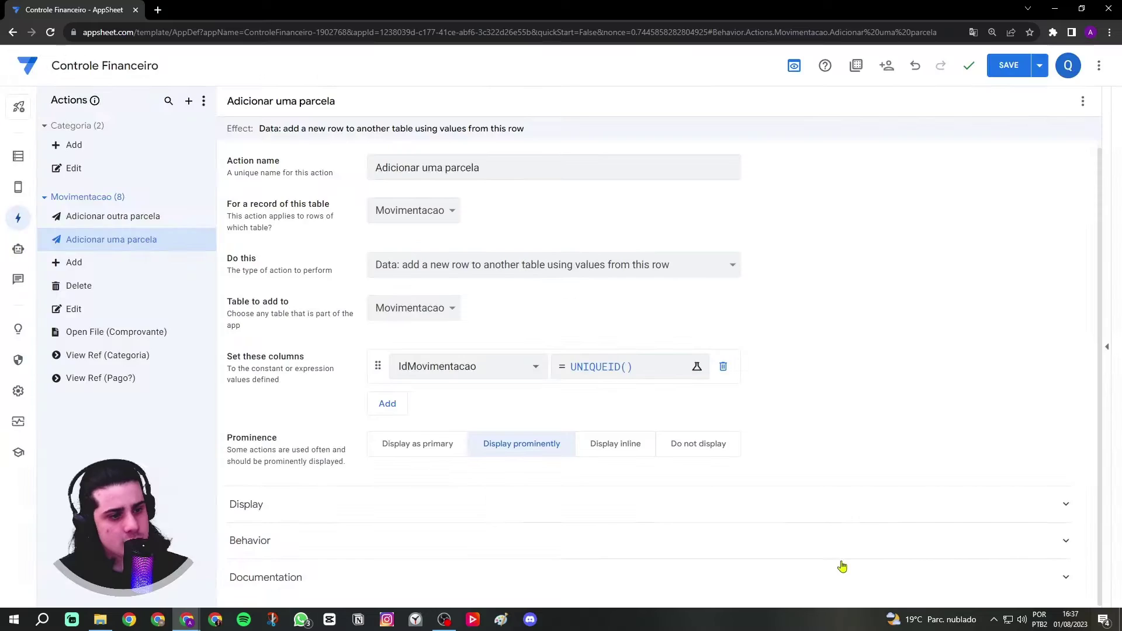
- Add the Tipo and Categoria columns to the values set by the "Adicionar uma parcela" action
left_click(396, 405)
left_click(406, 377)
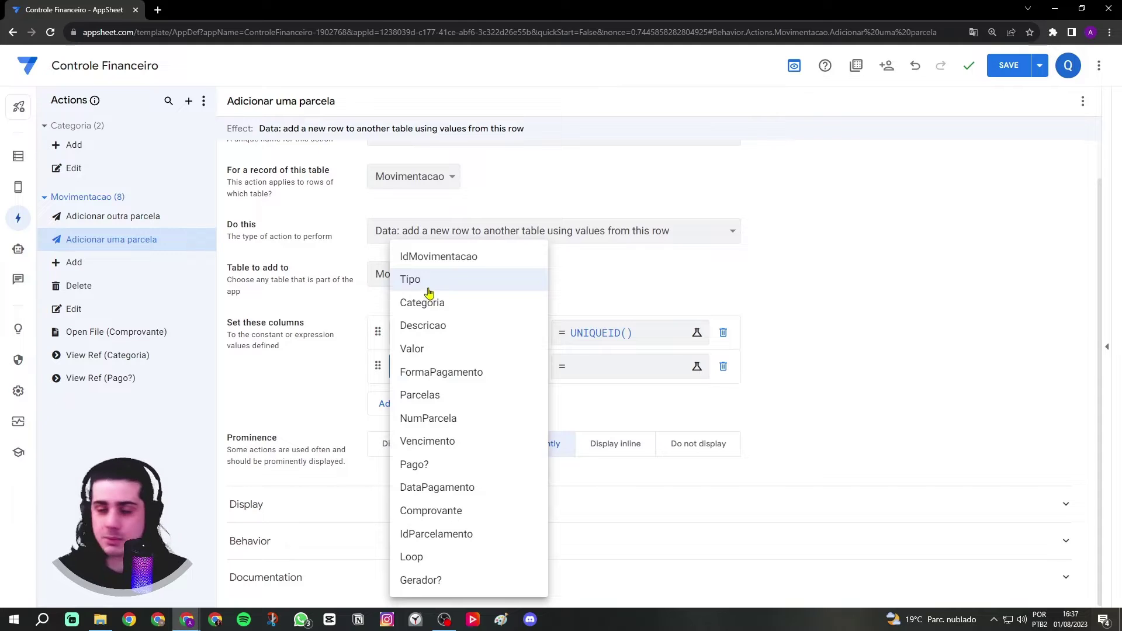
left_click(430, 281)
left_click(388, 403)
left_click(403, 399)
left_click(429, 302)
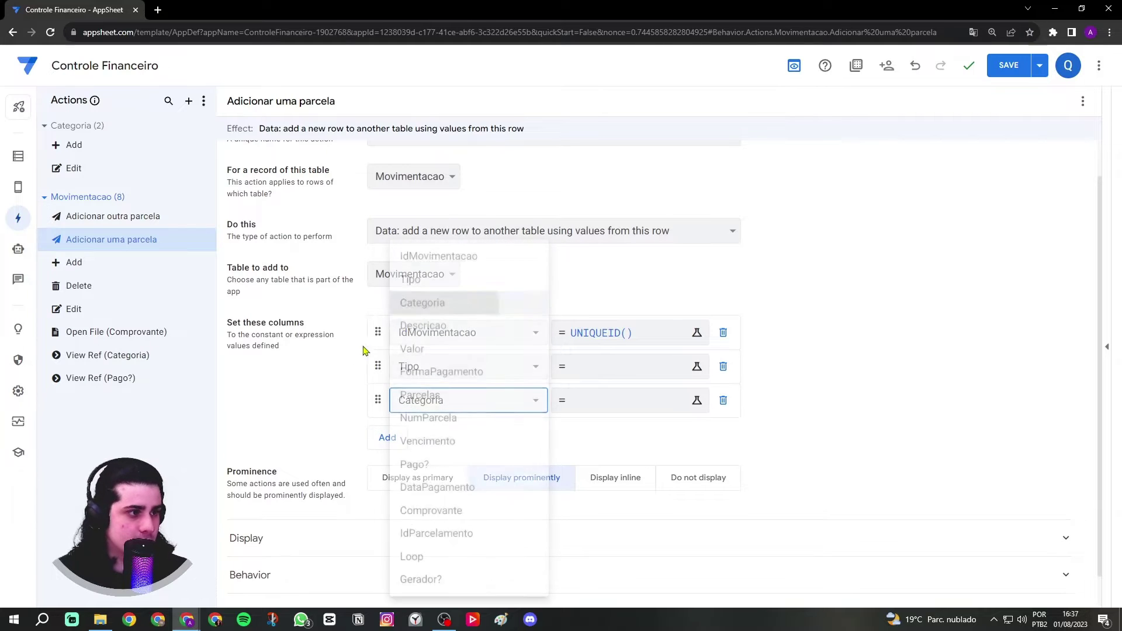
- Add the Descricao and Valor columns to the action's list of columns to set
left_click(384, 438)
left_click(433, 435)
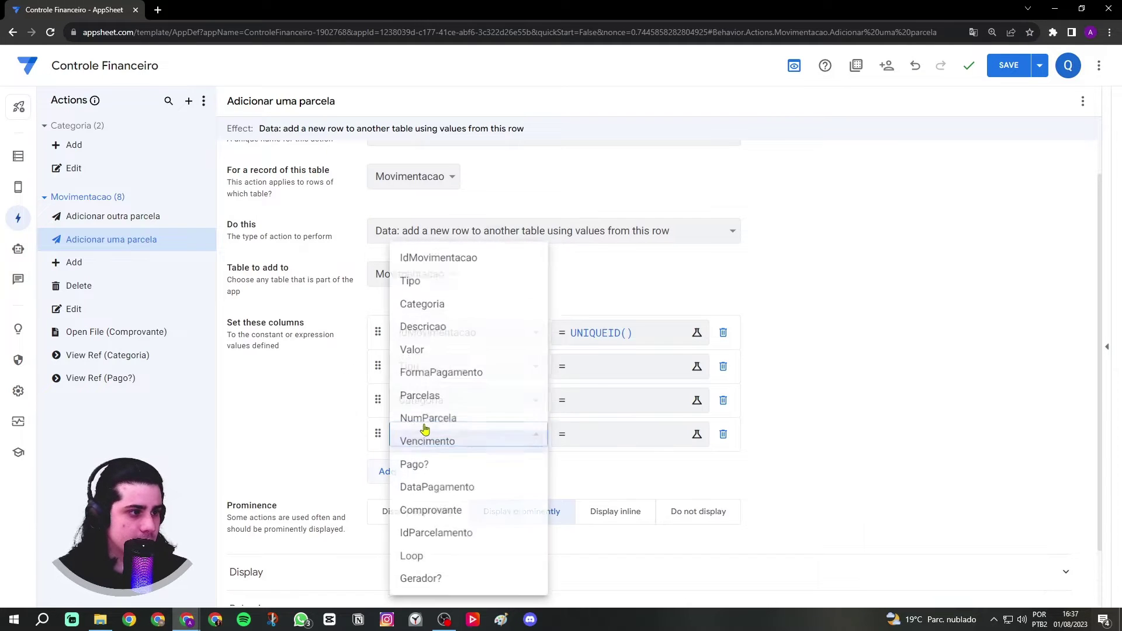
left_click(421, 328)
scroll(333, 382, "down", 1)
left_click(385, 403)
left_click(435, 403)
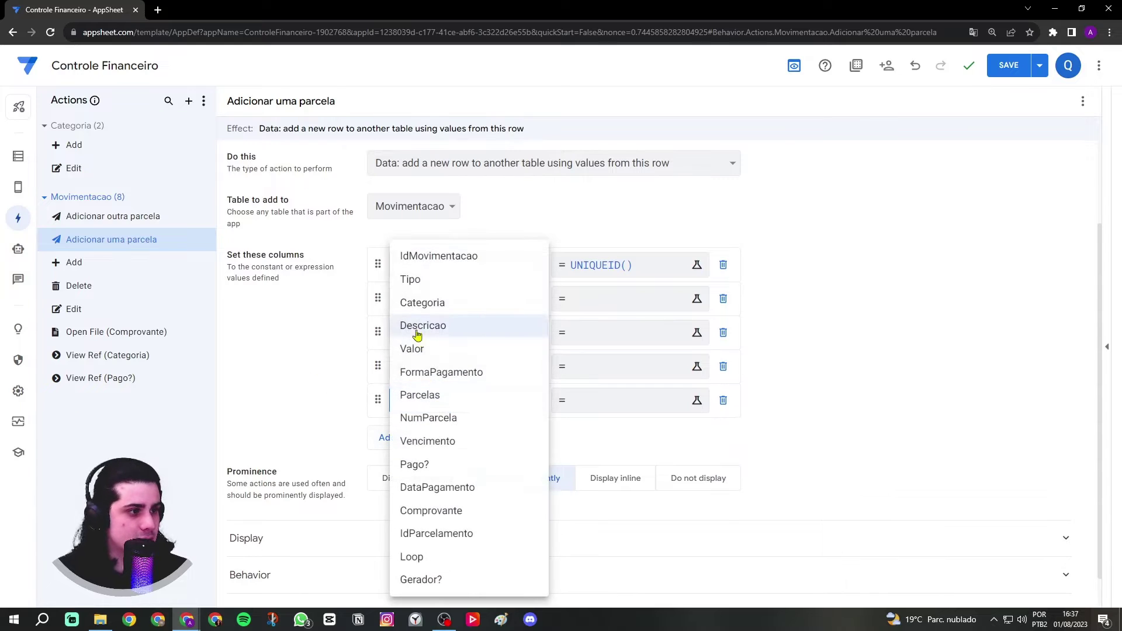
left_click(416, 349)
- Add the FormaPagamento and Parcelas columns to the action's list of columns to set
scroll(412, 357, "down", 1)
left_click(386, 402)
left_click(415, 402)
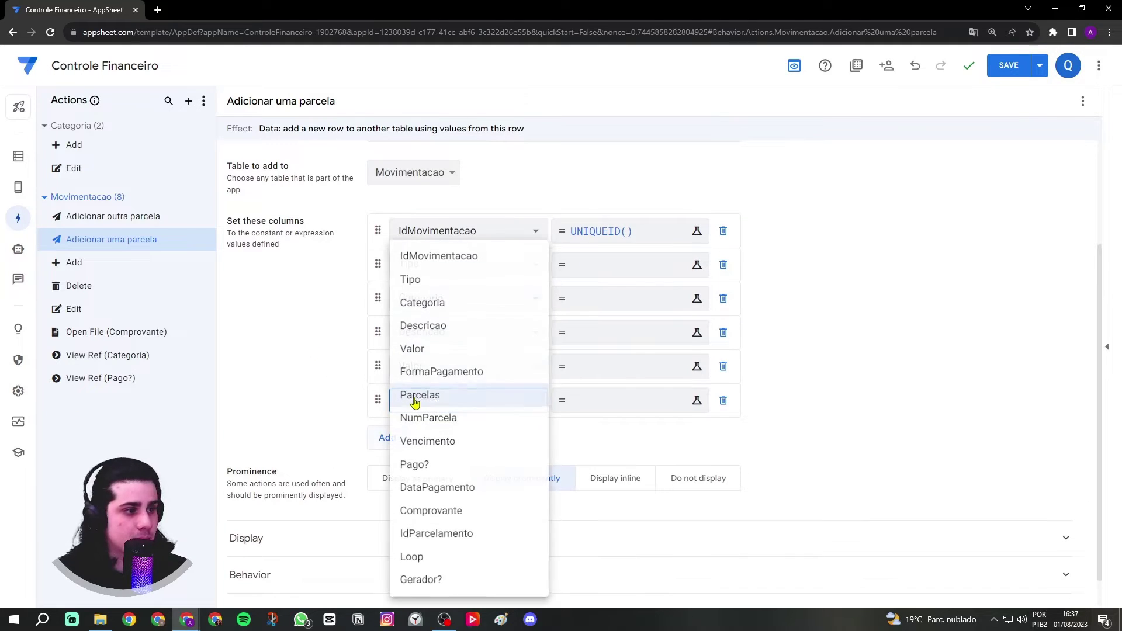
left_click(441, 374)
left_click(386, 436)
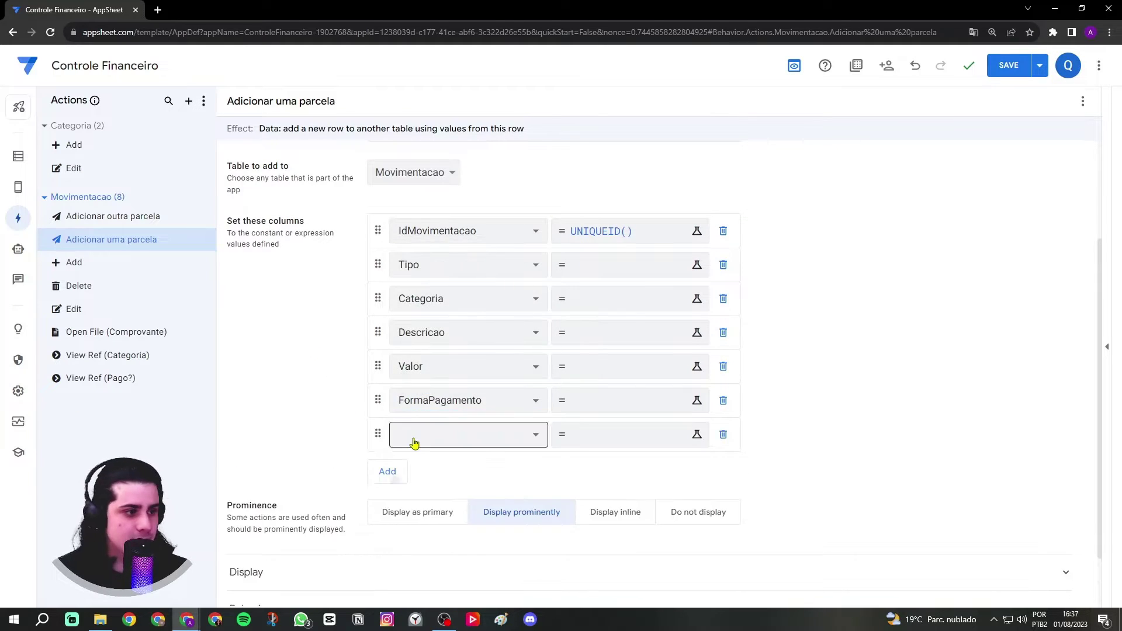
left_click(412, 434)
left_click(444, 396)
- Add the NumParcela and Vencimento columns to the action's list of columns to set
scroll(409, 432, "down", 1)
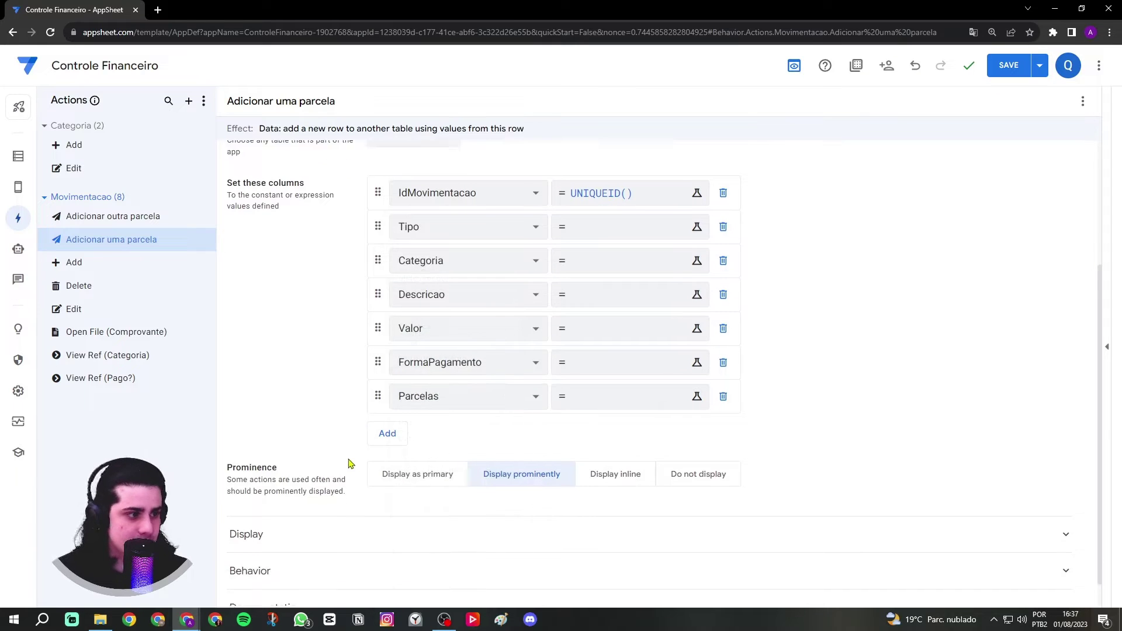
left_click(400, 415)
left_click(427, 421)
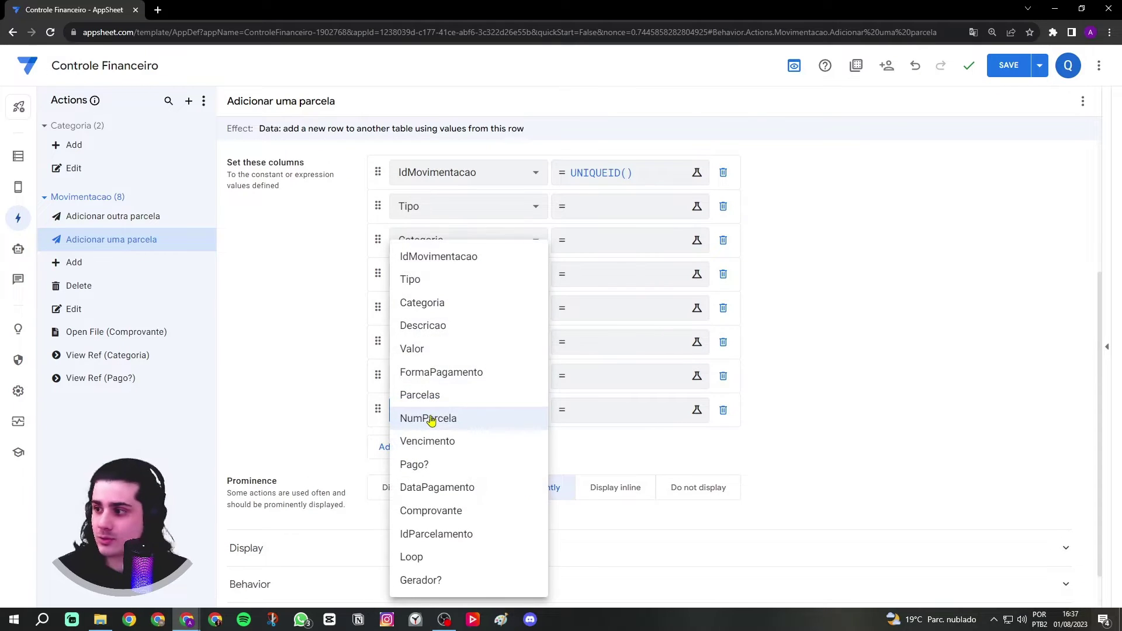
left_click(431, 421)
scroll(374, 421, "down", 1)
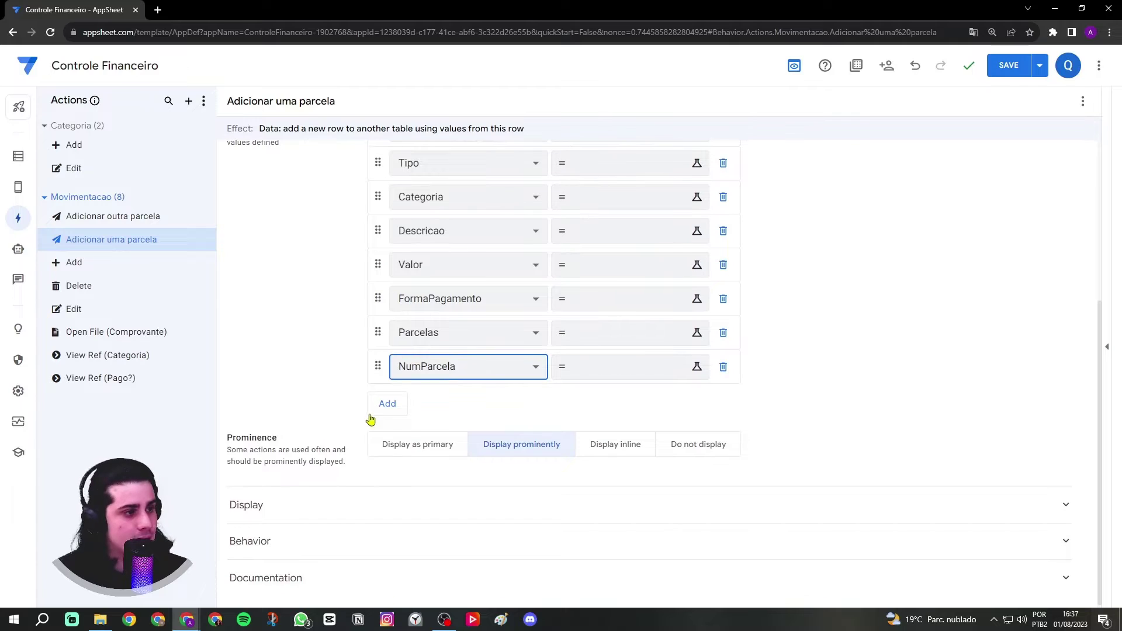
left_click(387, 401)
left_click(426, 409)
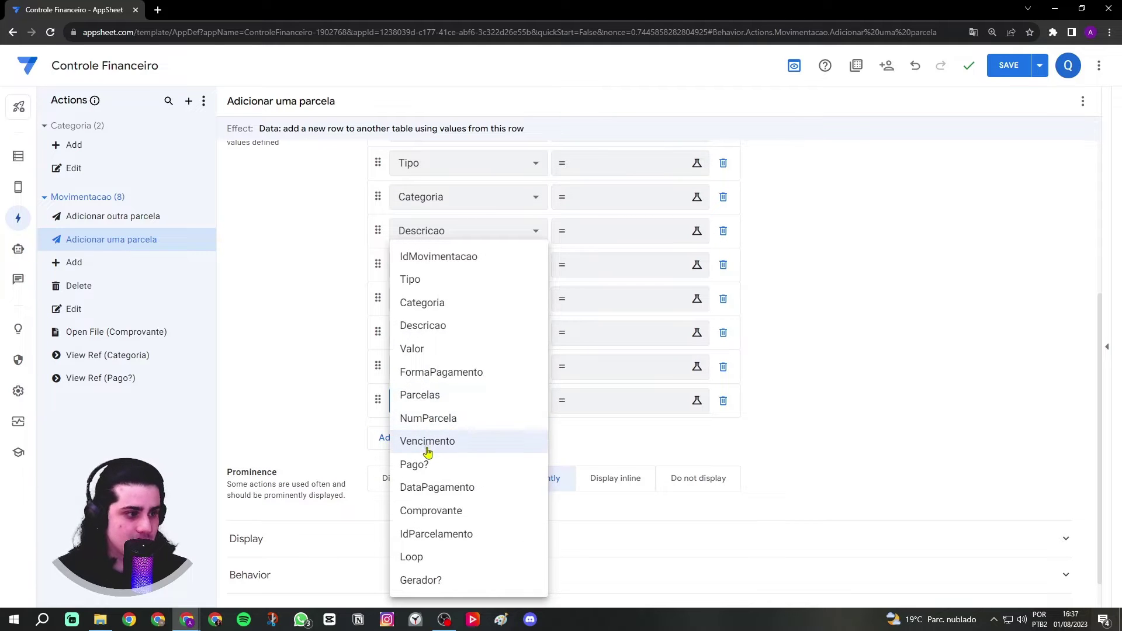
left_click(428, 443)
- Add the Pago? and Gerador? columns to the action's list of columns to set
left_click(401, 445)
left_click(420, 437)
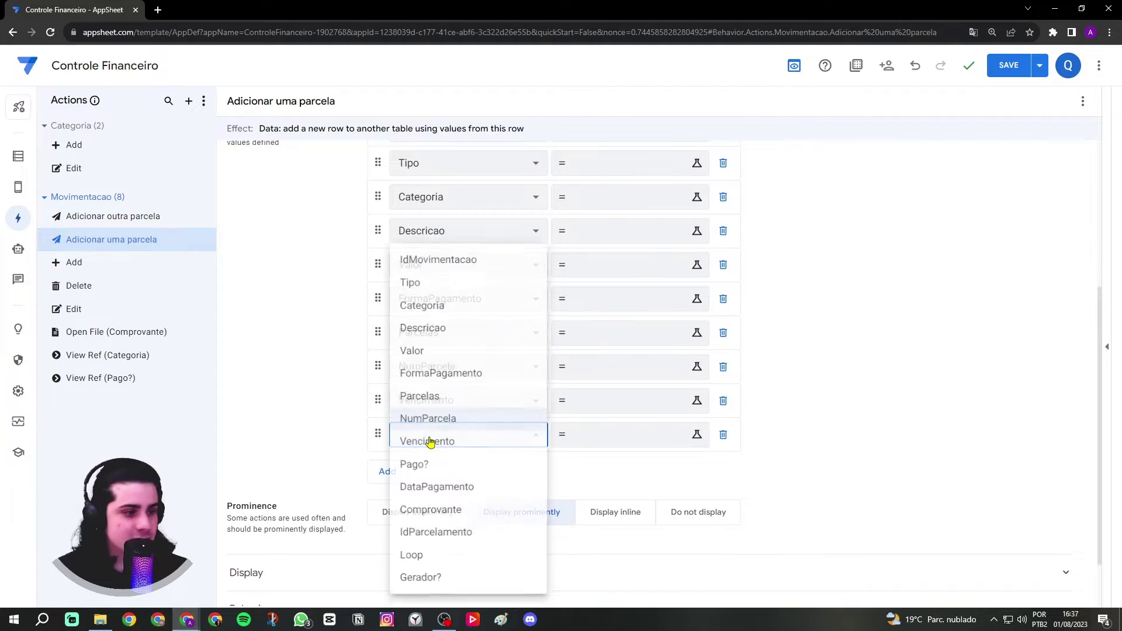
left_click(433, 472)
scroll(326, 438, "down", 1)
left_click(389, 412)
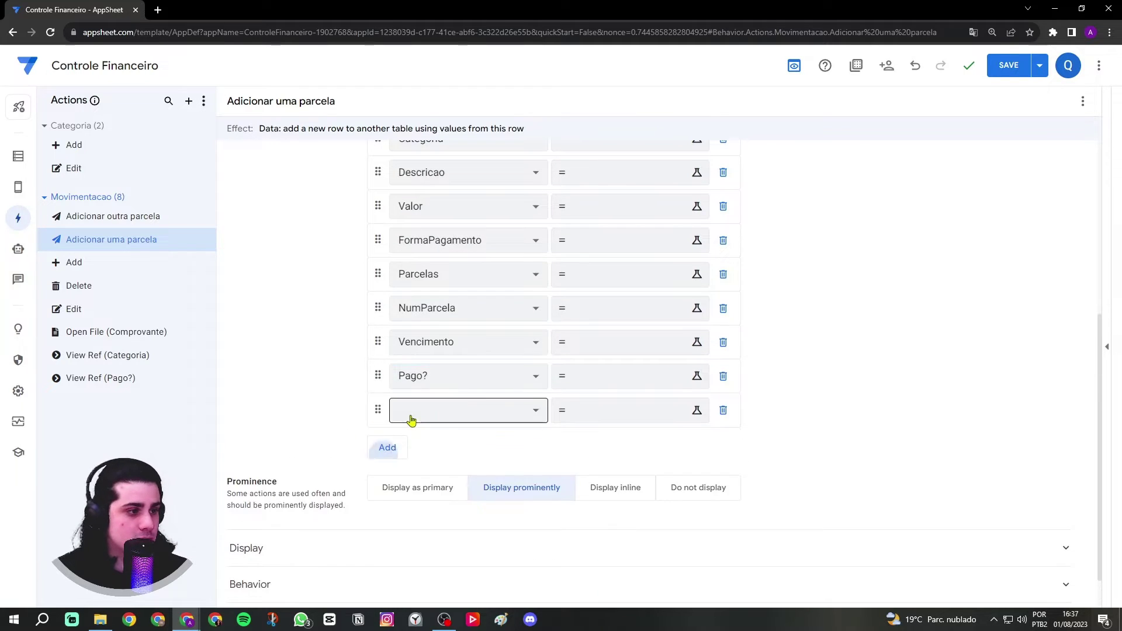
left_click(414, 415)
left_click(423, 580)
- Add the IdParcelamento column as the last entry in the action's list of columns to set
left_click(389, 448)
left_click(433, 445)
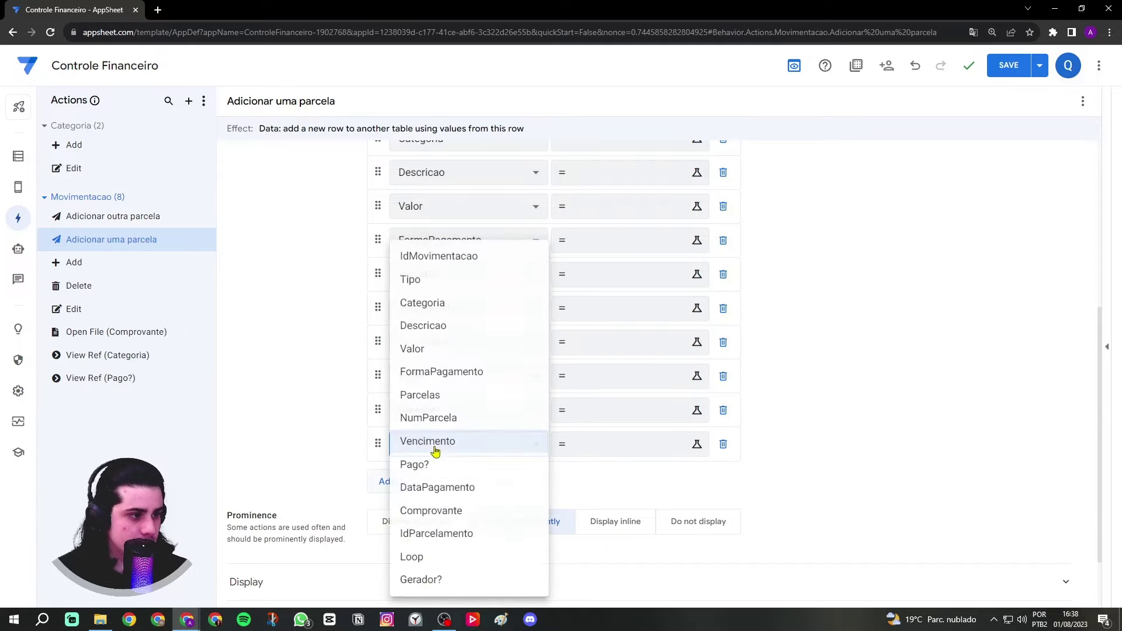
left_click(433, 533)
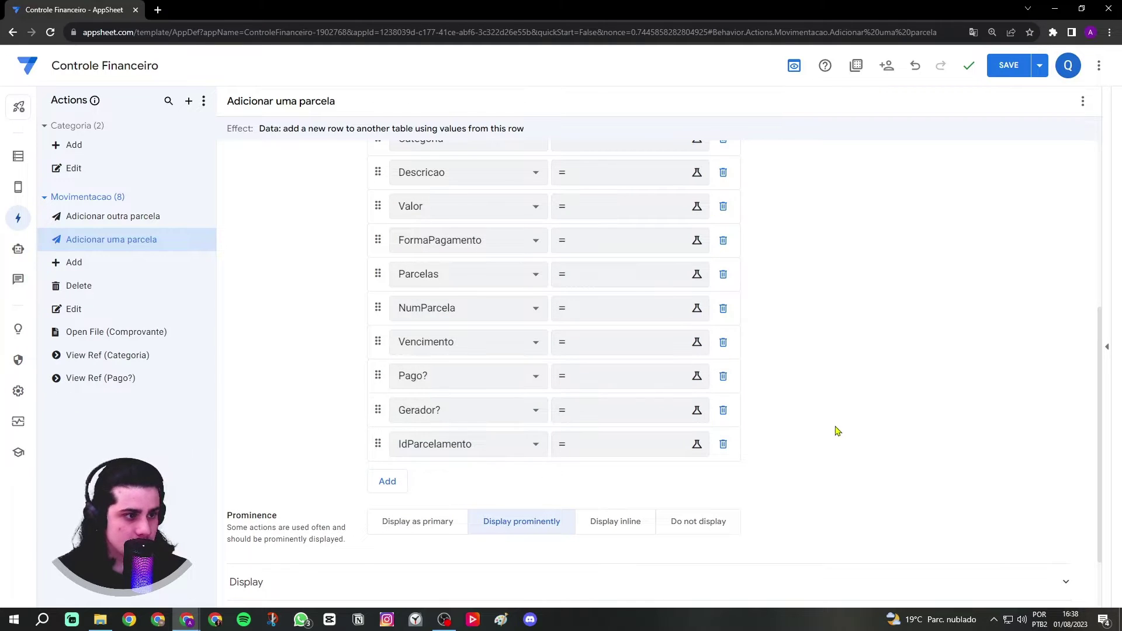
- Set the Tipo column of the added row to the expression [Tipo] and save the expression
scroll(836, 430, "up", 2)
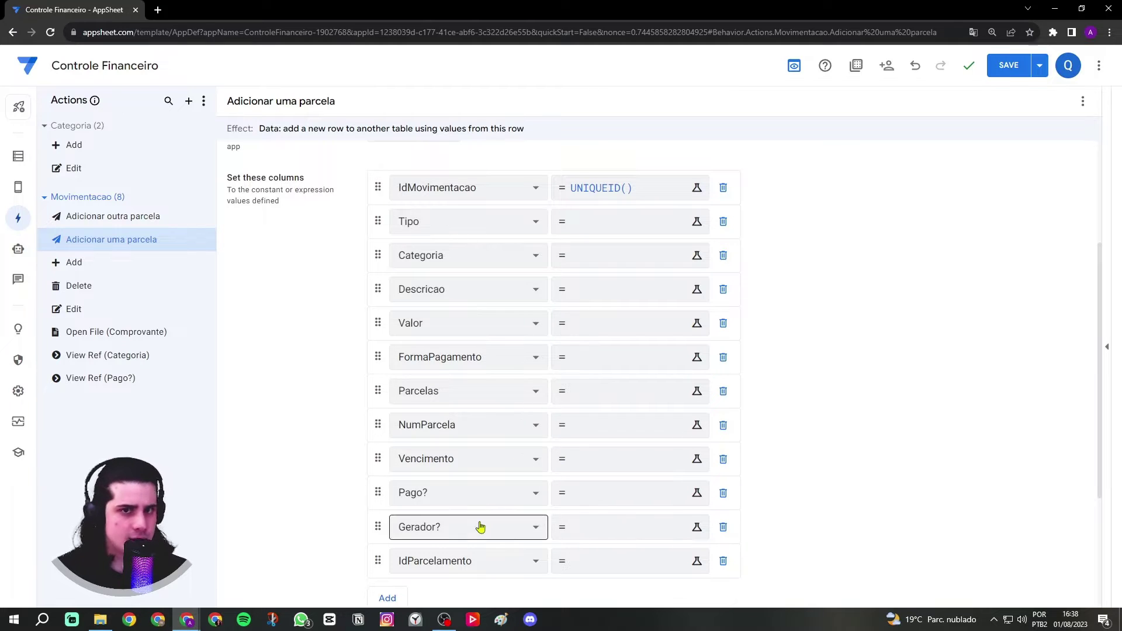
left_click(621, 233)
type("[")
key("Caps_Lock")
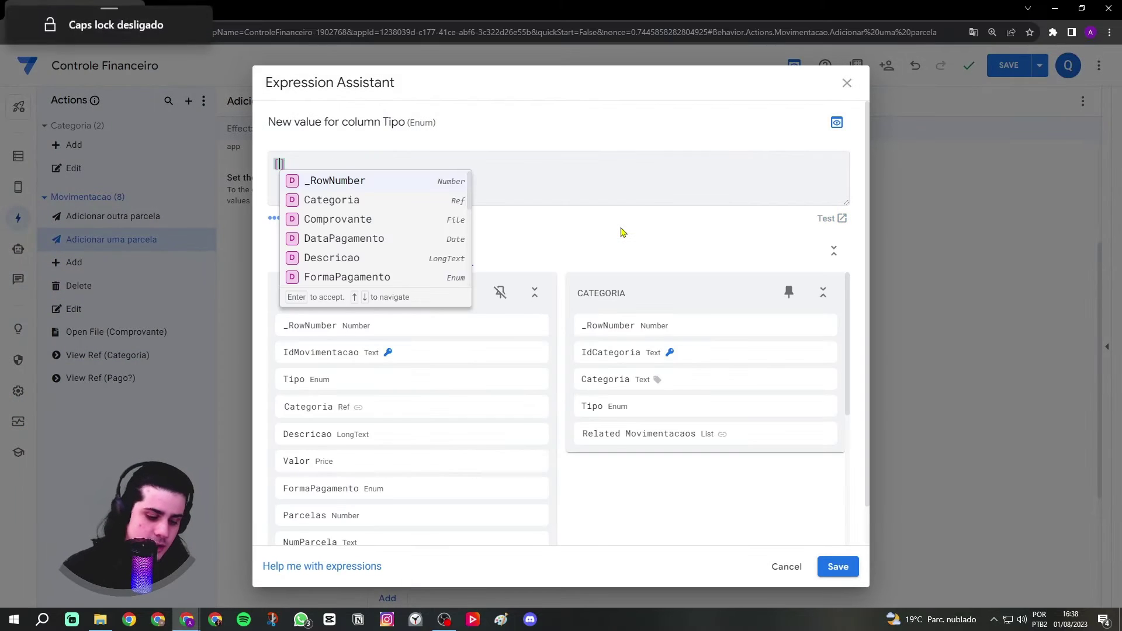
type("t")
key("Caps_Lock")
type("IP")
key("Return")
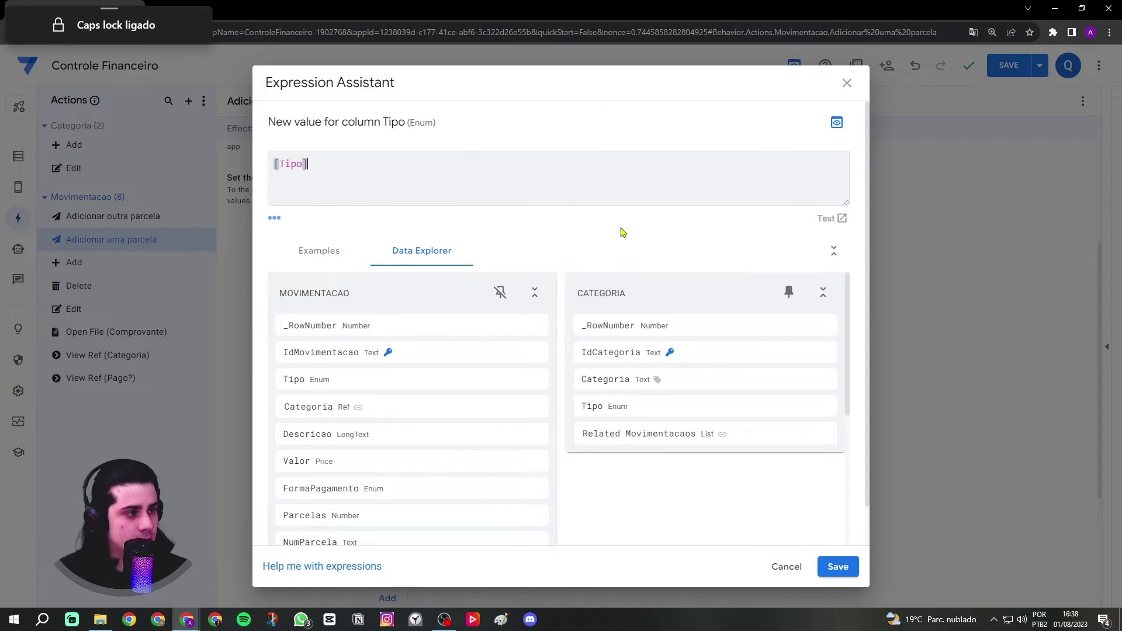
key("Caps_Lock")
left_click(623, 232)
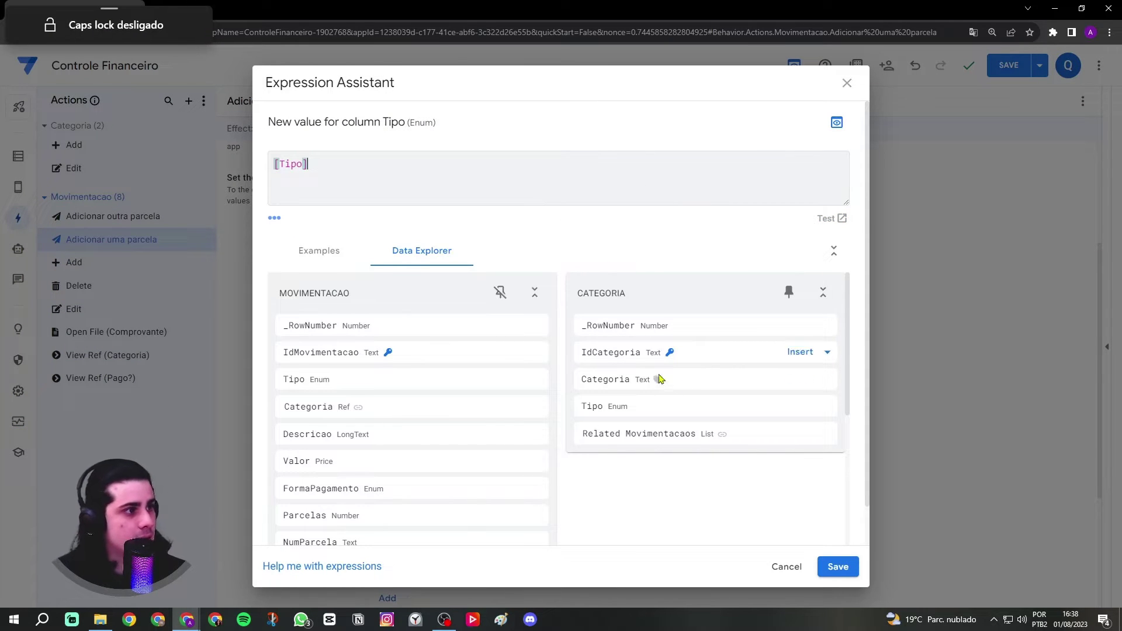
left_click(849, 566)
- Set the Categoria column of the added row to the expression [Categoria] and save the expression
left_click(606, 268)
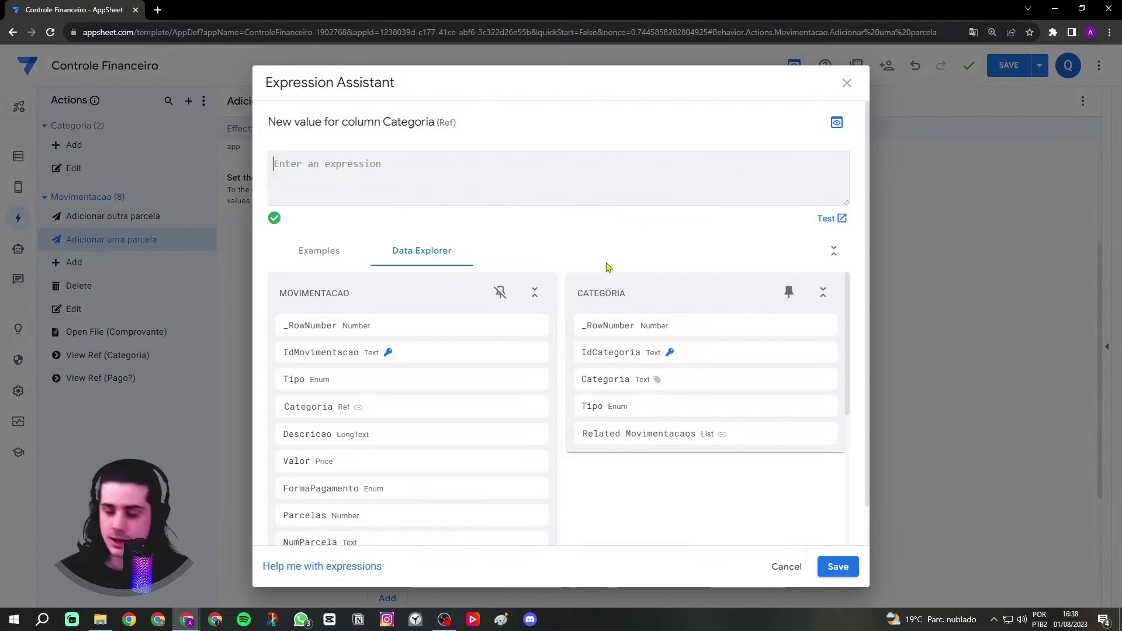
type("[")
key("Caps_Lock")
type("C")
key("Caps_Lock")
key("Return")
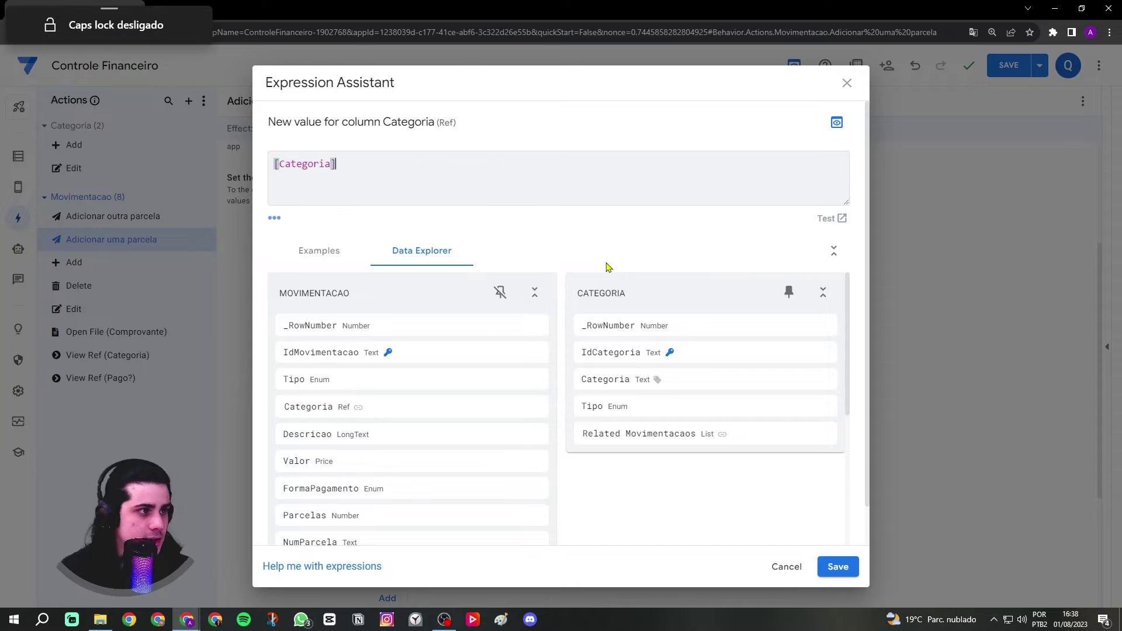
left_click(837, 566)
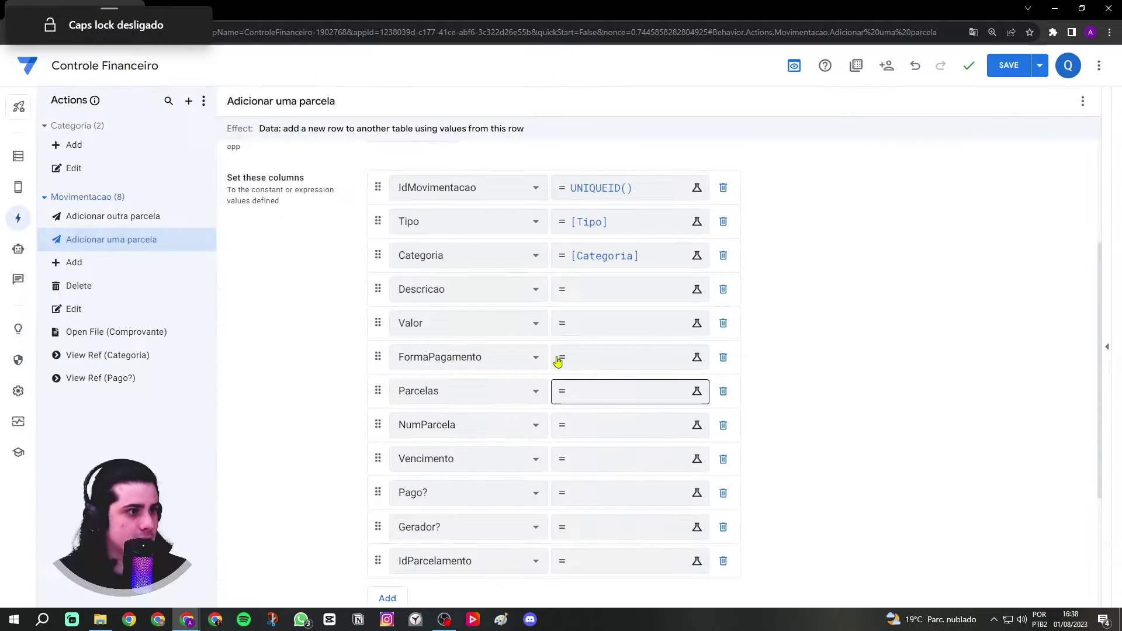
- Set the Descricao column of the added row to the expression [Descricao] and save the expression
left_click(588, 293)
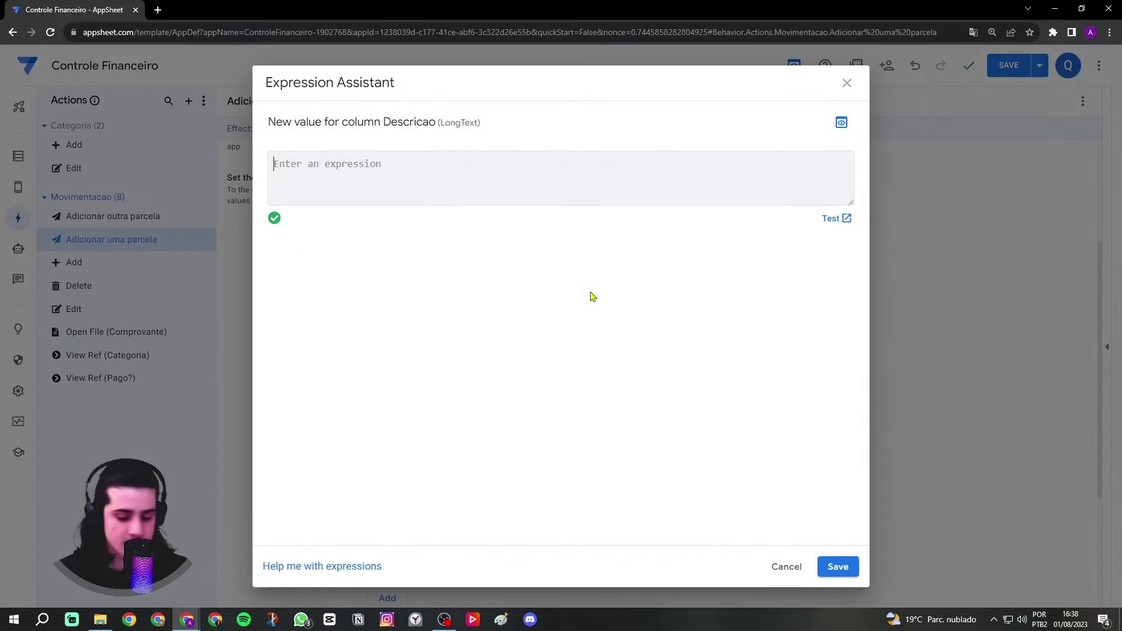
type("[")
key("Caps_Lock")
type("D")
key("Caps_Lock")
type("e")
key("Return")
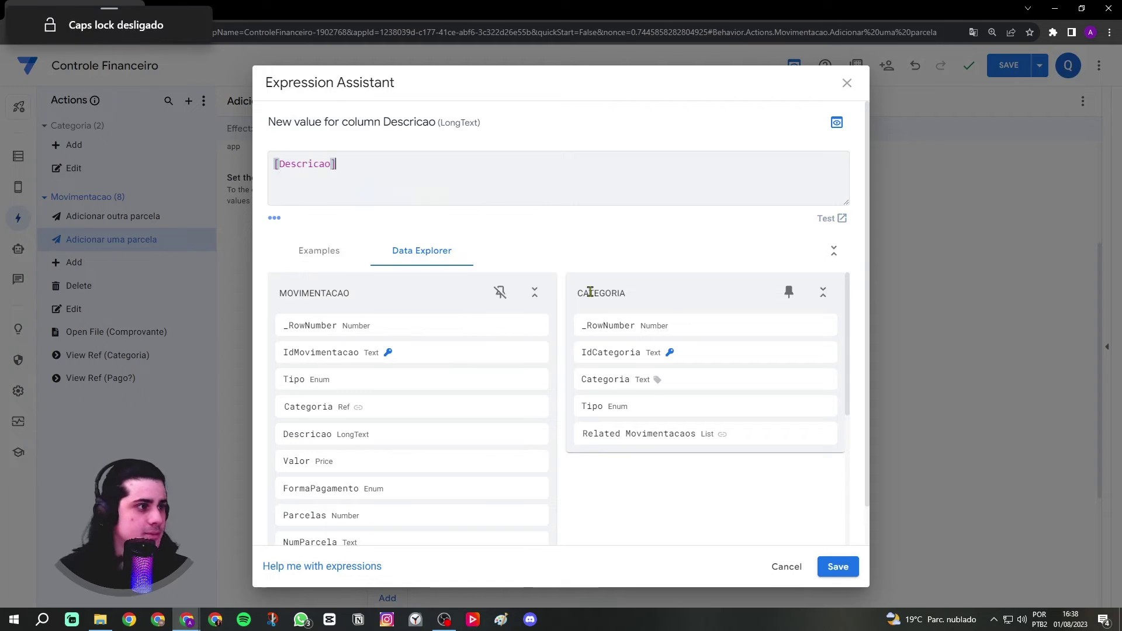
left_click(837, 566)
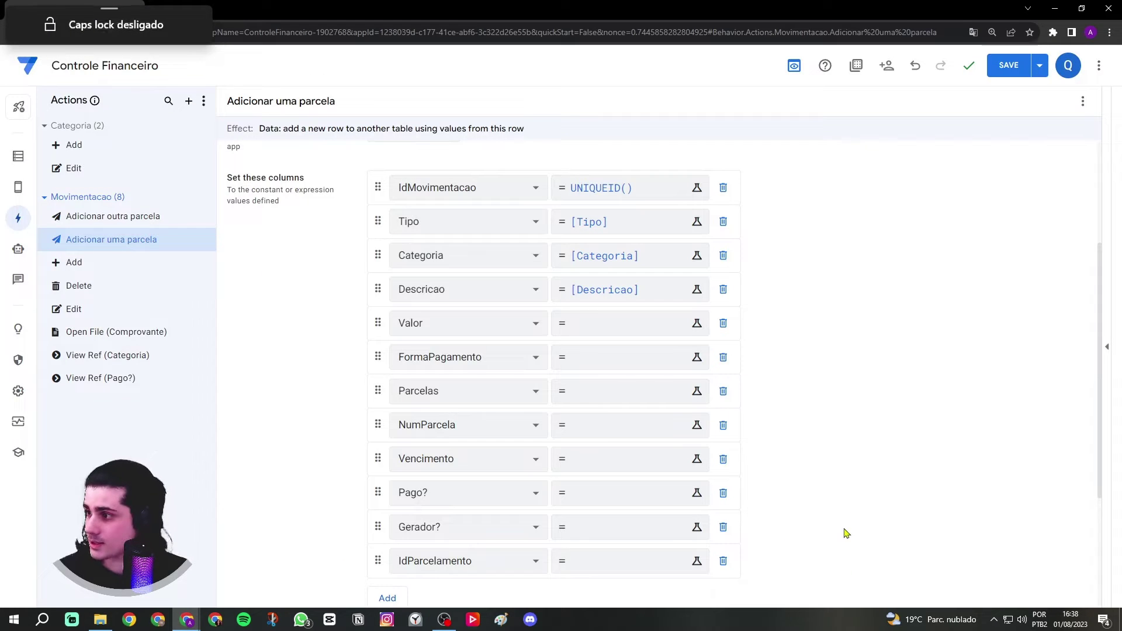
- Set the FormaPagamento column of the added row to the expression [FormaPagamento], leaving Valor empty, and save the expression
left_click(618, 357)
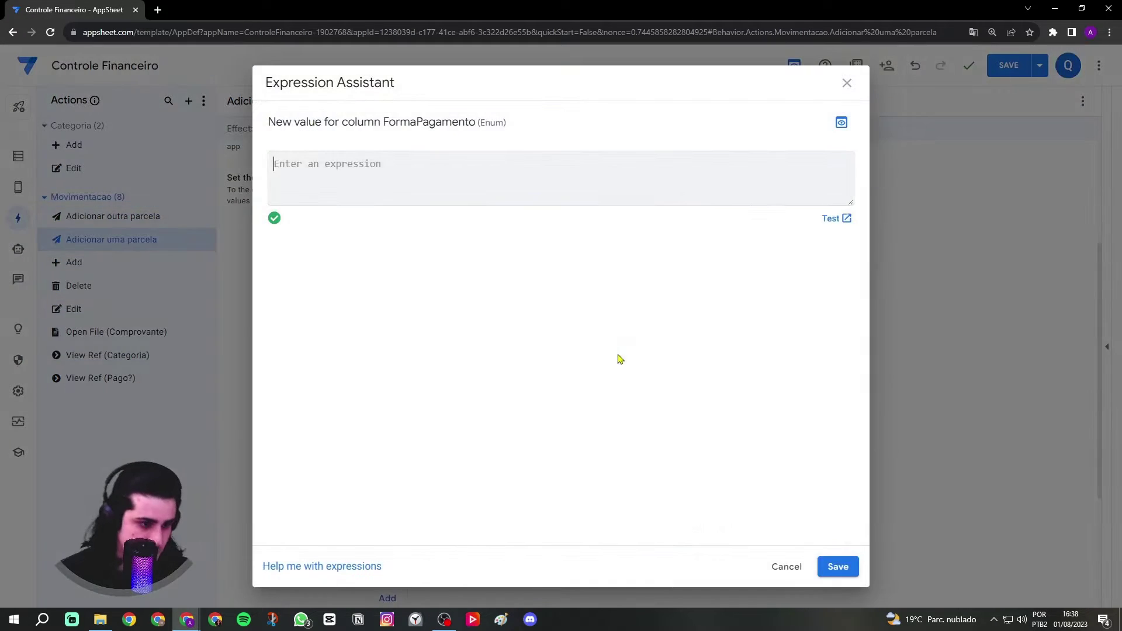
type("[")
key("Caps_Lock")
type("F")
key("Caps_Lock")
type("o")
key("Return")
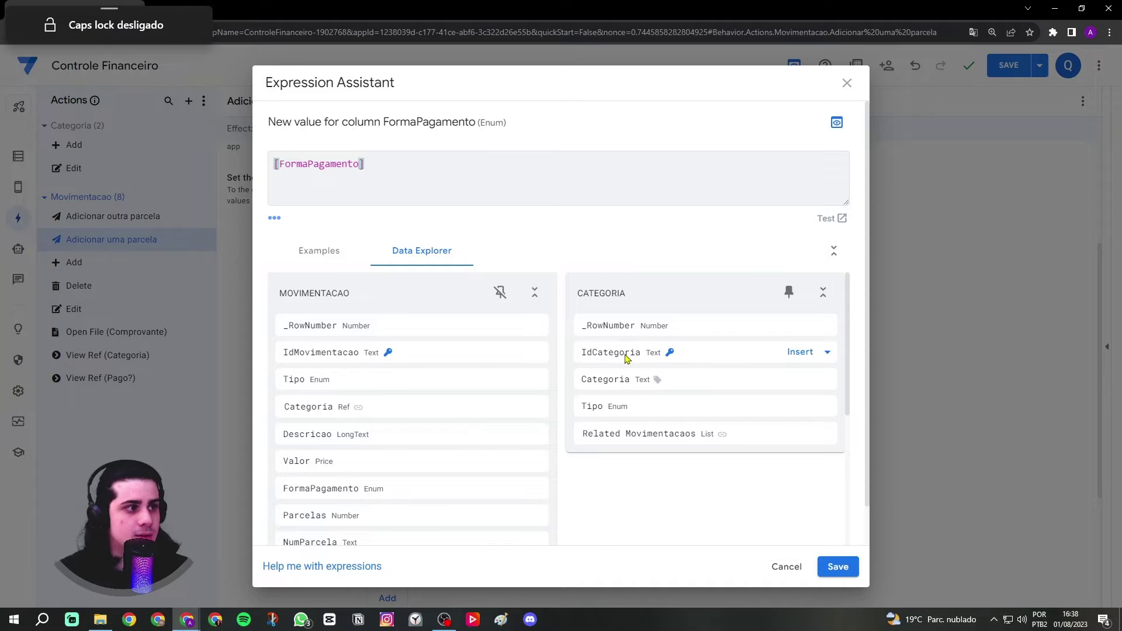
left_click(837, 567)
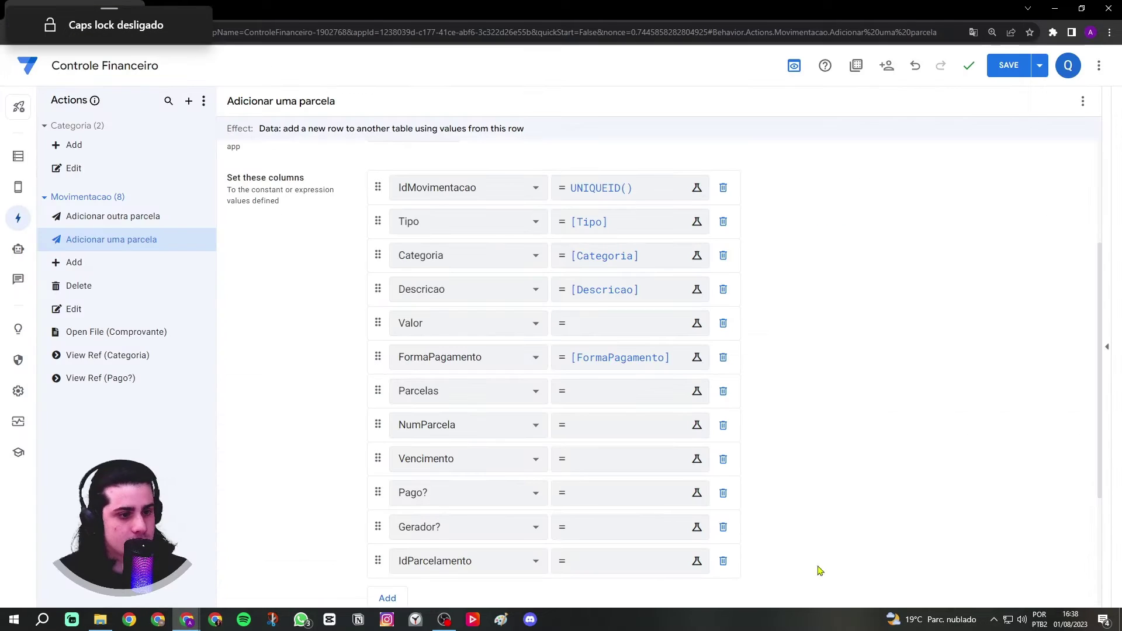
- Set the Parcelas column of the added row to the expression [Parcelas] and save the expression
left_click(641, 405)
type("[")
key("Caps_Lock")
type("P")
key("Caps_Lock")
type("arcelas")
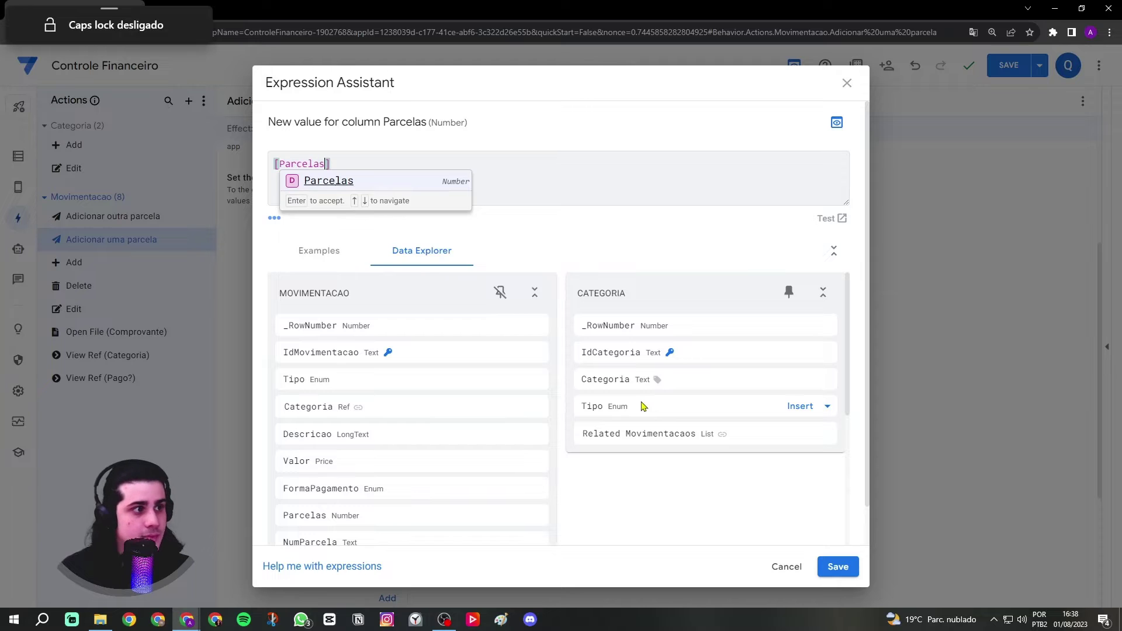
left_click(838, 567)
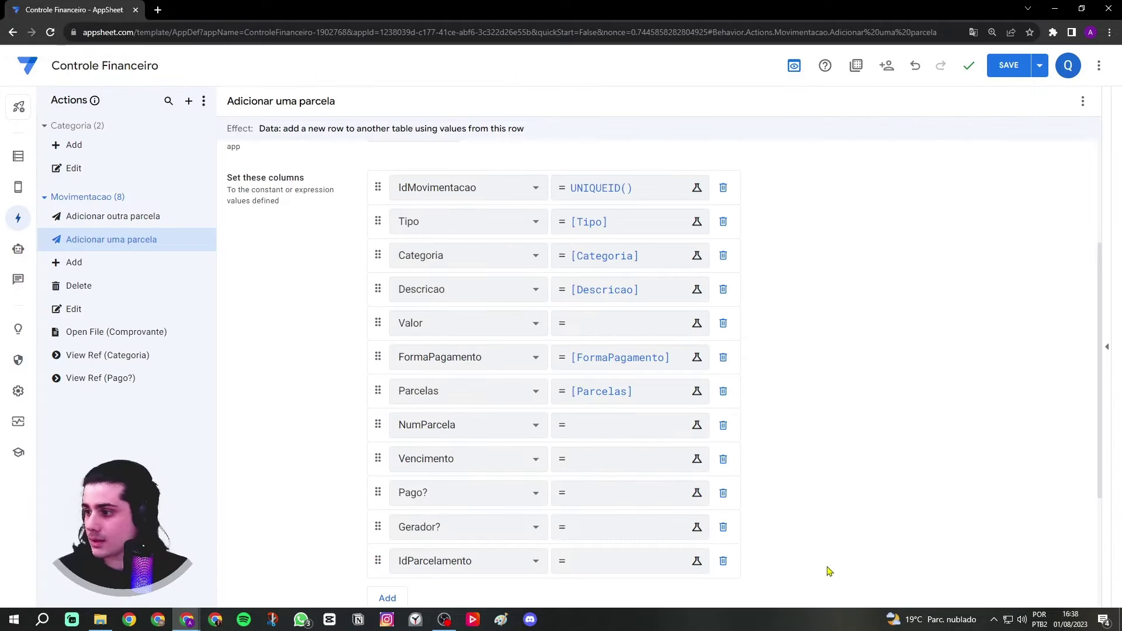
- Set the Pago? column of the added row to the text value 'Pendente' and save the expression
left_click(622, 494)
type("'")
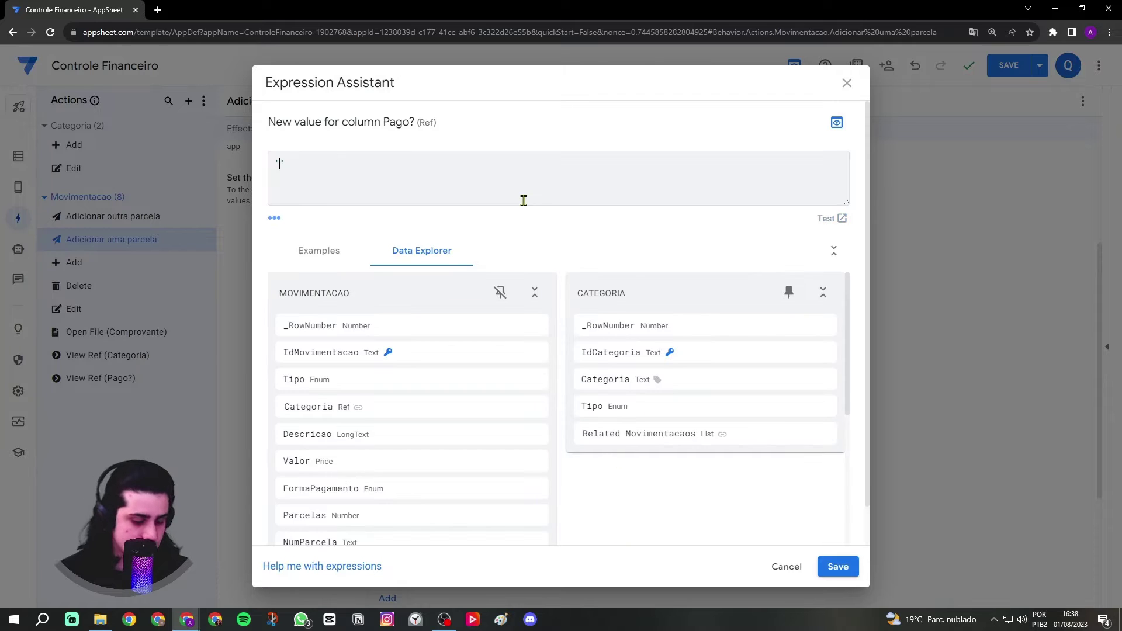
key("Caps_Lock")
type("P")
key("Caps_Lock")
type("end")
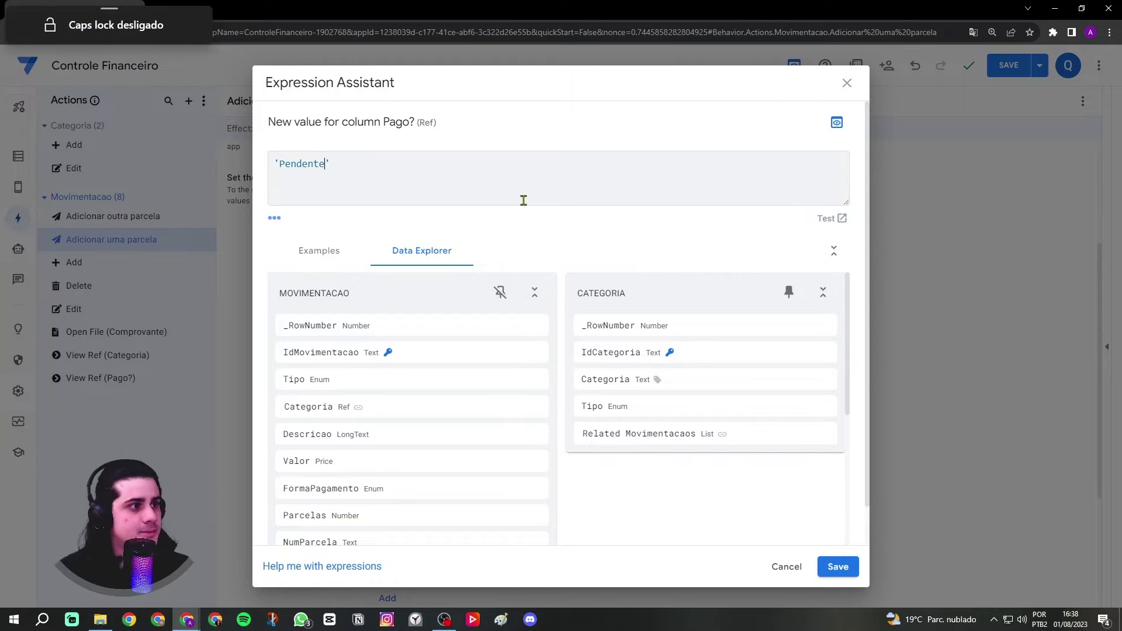
type("ente")
left_click(837, 566)
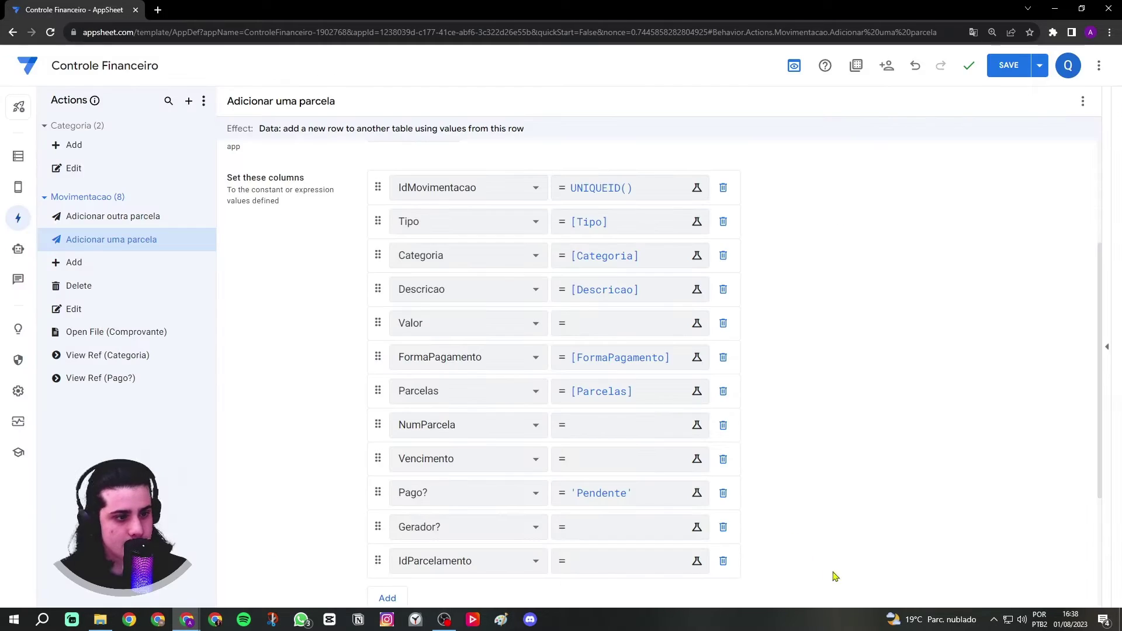
- Set the Gerador? column of the added row to the text value 'Não' and save the expression
left_click(595, 529)
type("'")
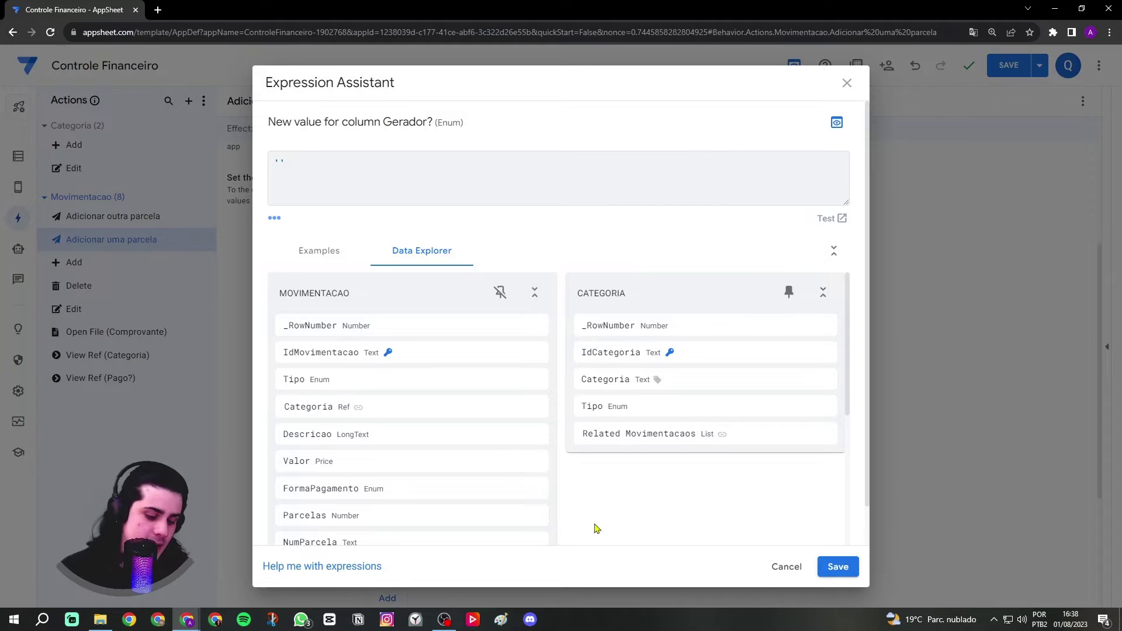
key("Caps_Lock")
type("Não")
key("Caps_Lock")
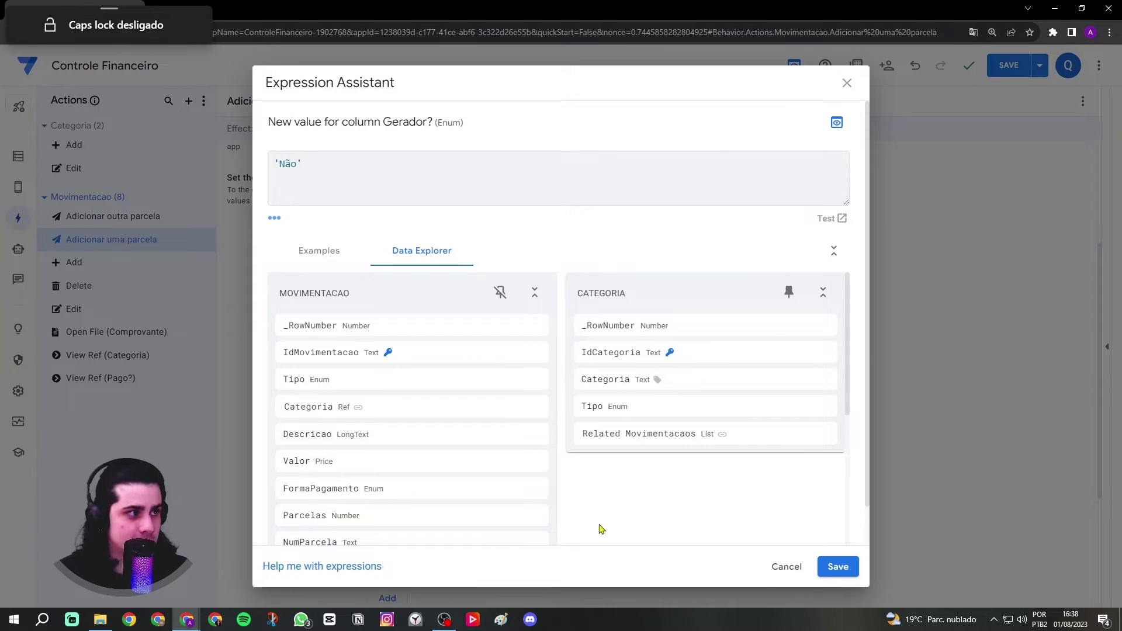
left_click(839, 566)
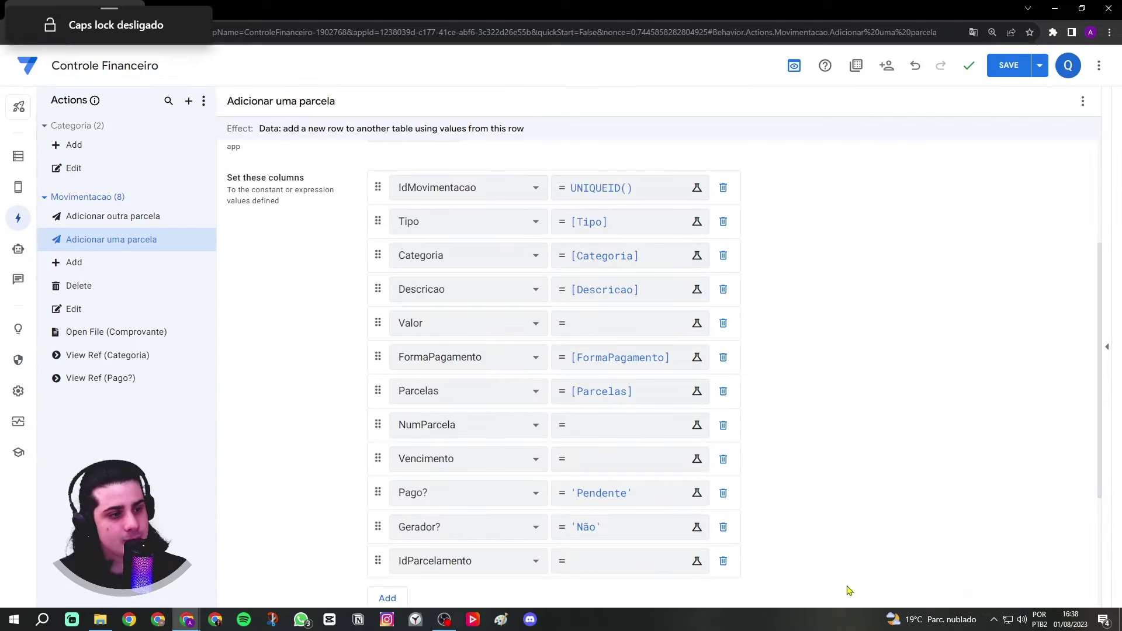
- Set the IdParcelamento column of the added row to the expression [IdParcelamento] and save the expression
left_click(665, 562)
type("[")
key("Caps_Lock")
type("I")
key("Caps_Lock")
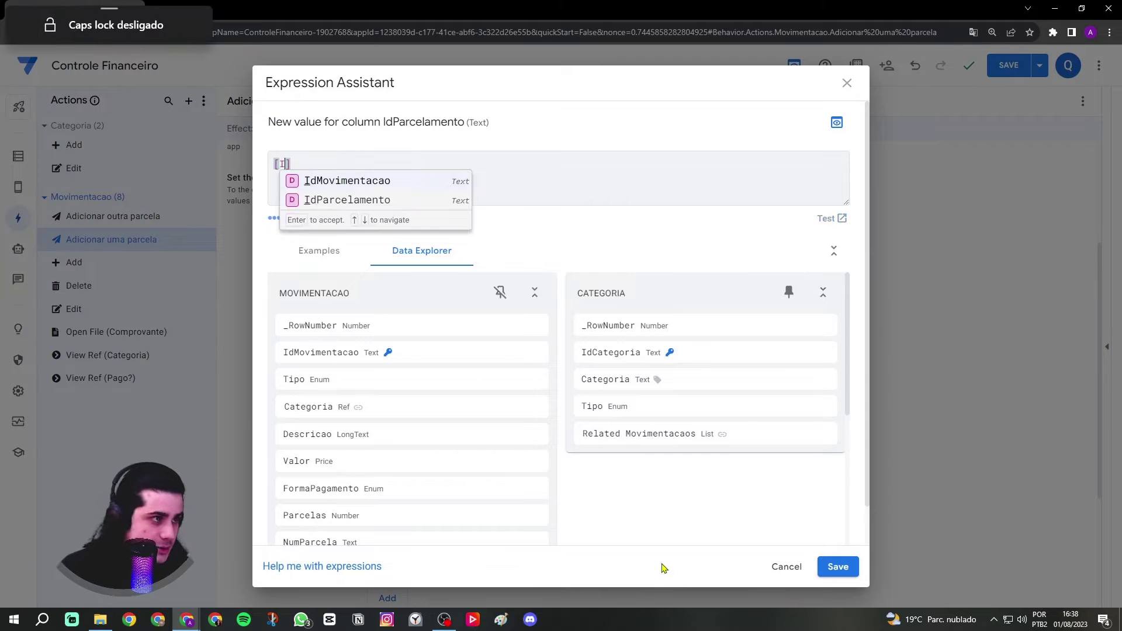
type("d")
key("Down")
key("Return")
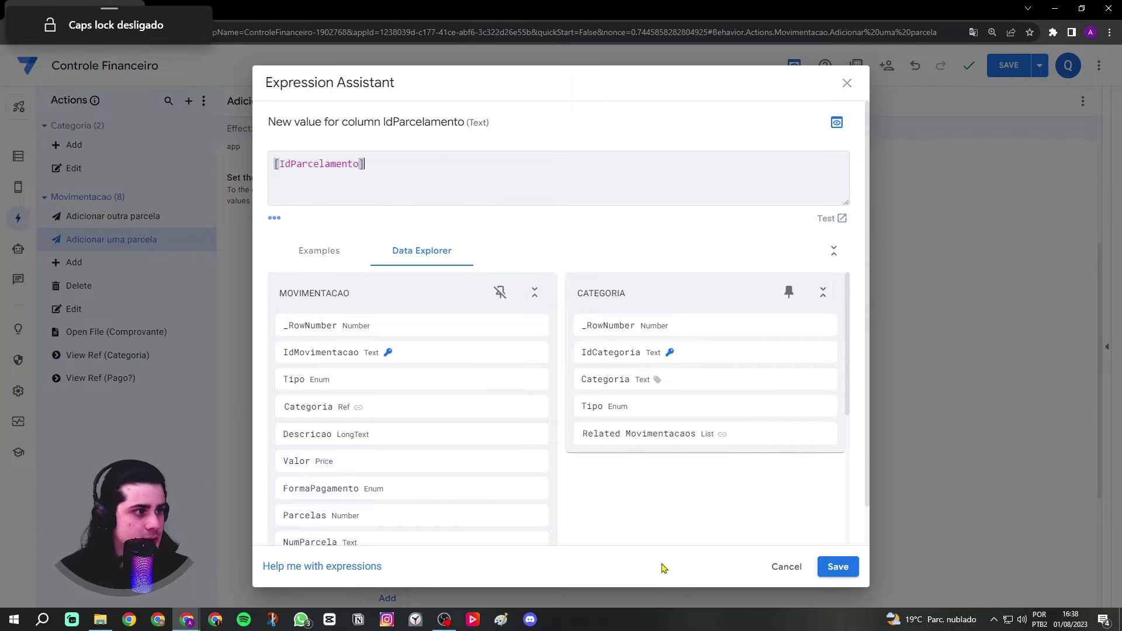
left_click(830, 574)
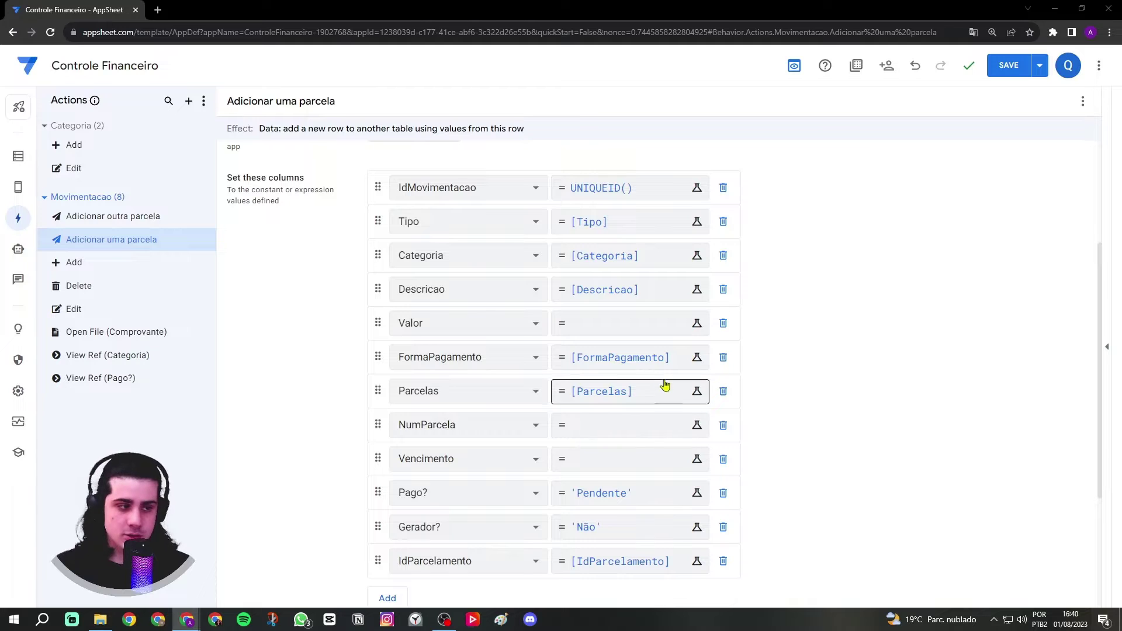
- Start the NumParcela column's expression with an IF function whose condition is [FormaPagamento]='Parcelado'
left_click(591, 431)
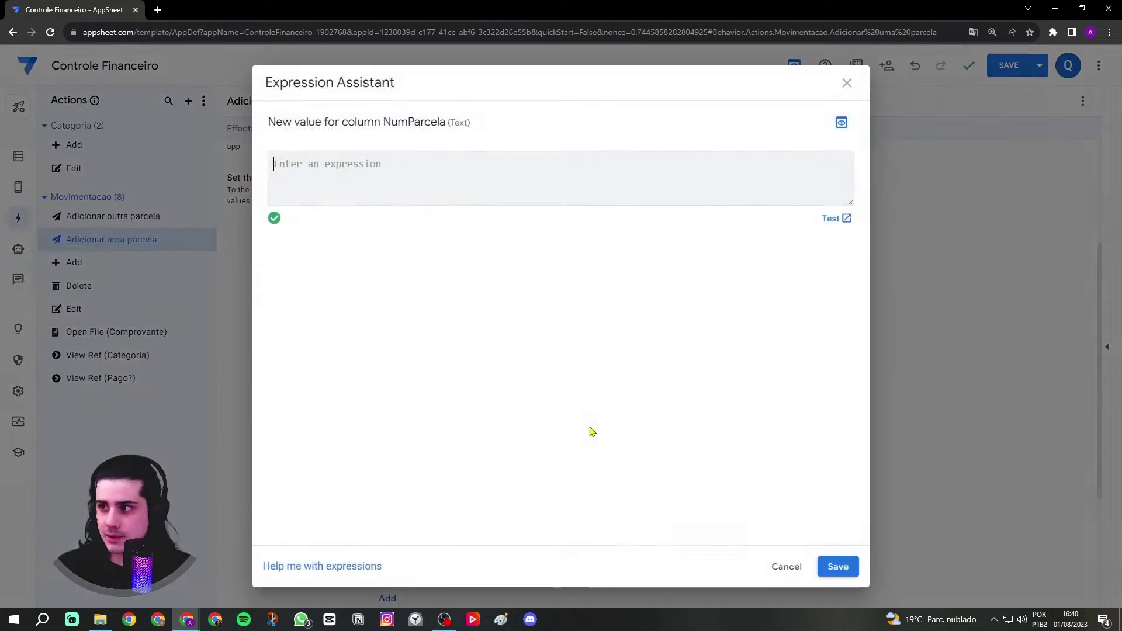
type("IF(")
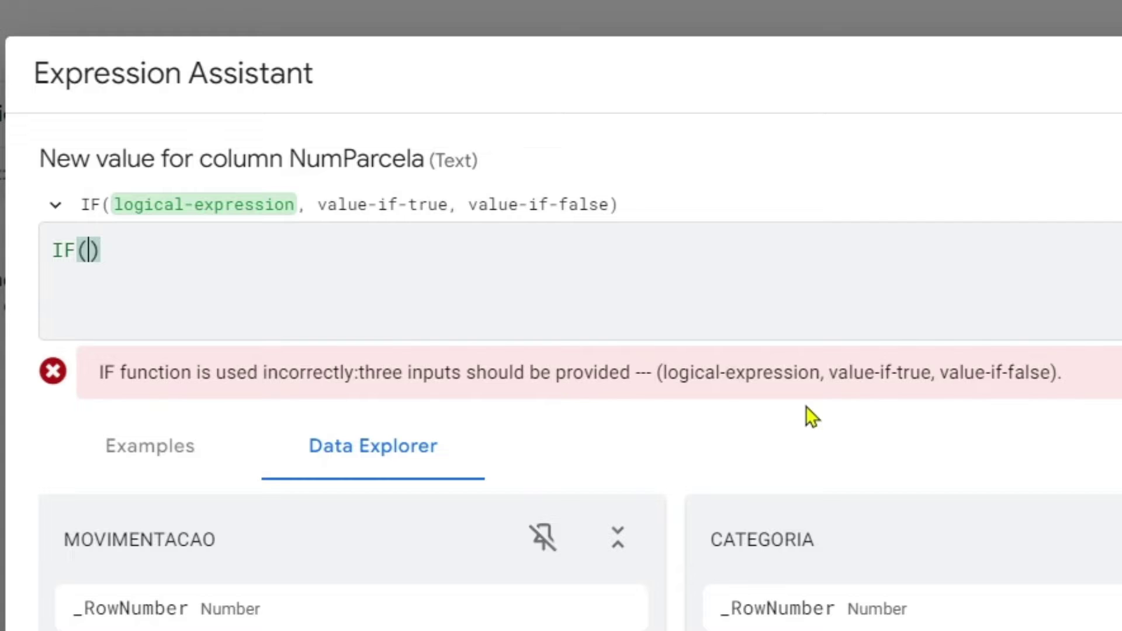
type("[for")
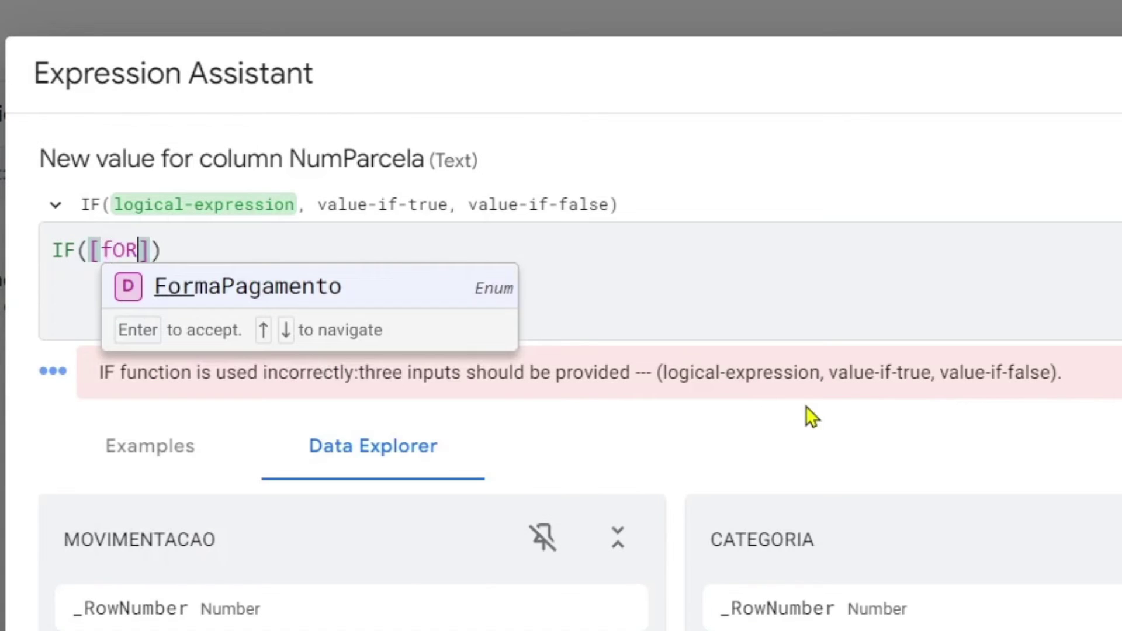
key("Return")
type("='pAR")
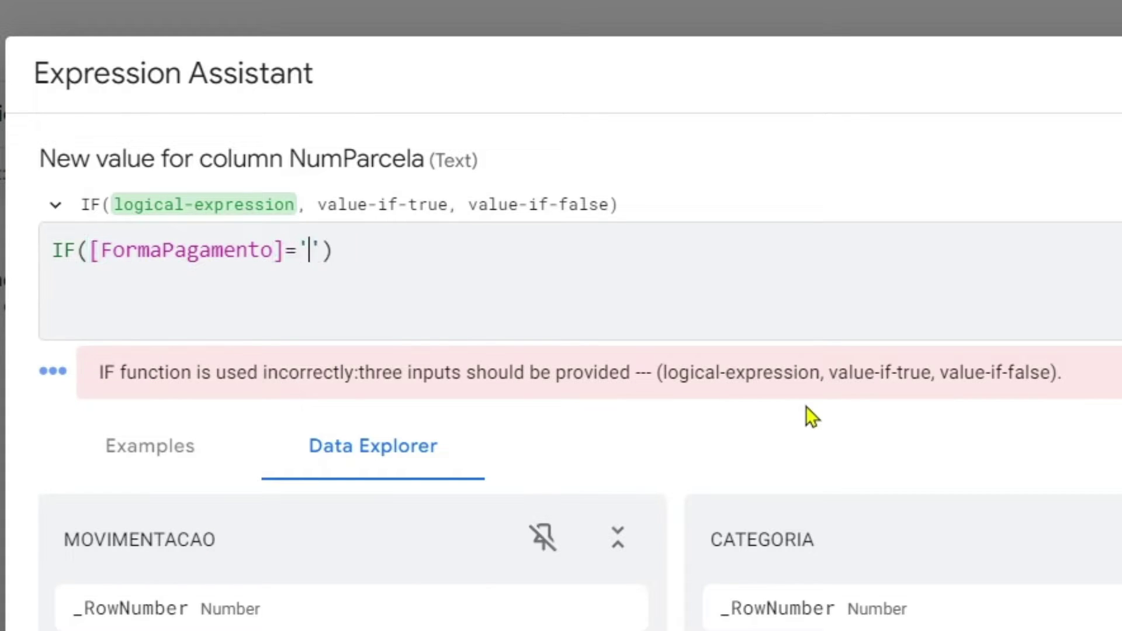
key("BackSpace")
key("BackSpace")
key("BackSpace")
type("Parcelado")
key("Right")
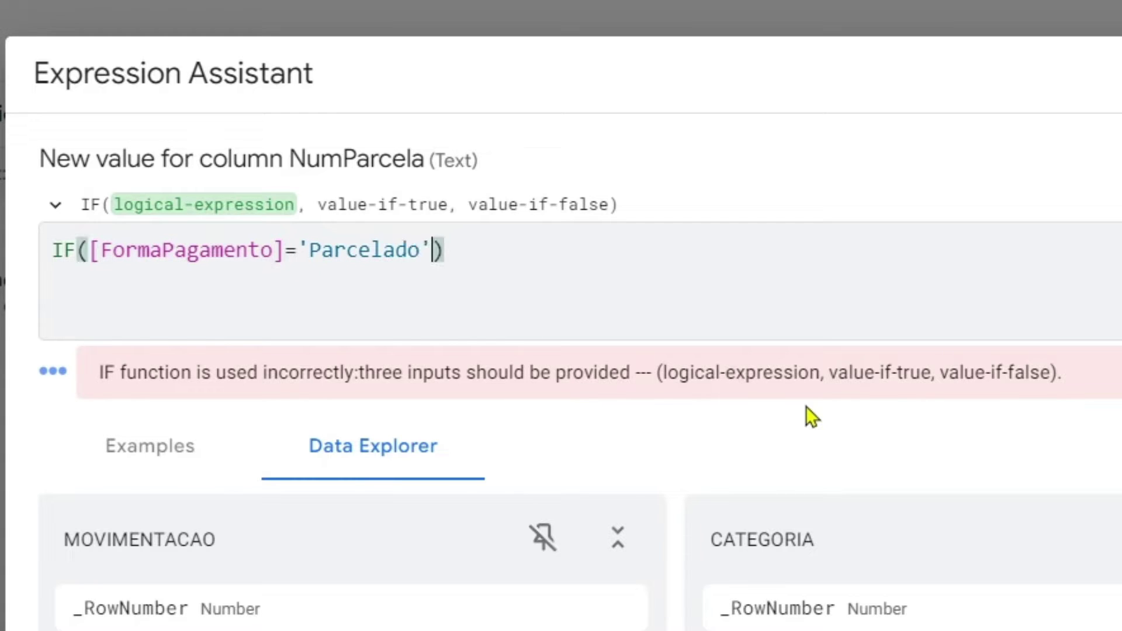
- Begin the value-if-true argument of the NumParcela IF expression with a CONCATENATE function
left_click_drag(113, 204, 298, 208)
left_click(292, 206)
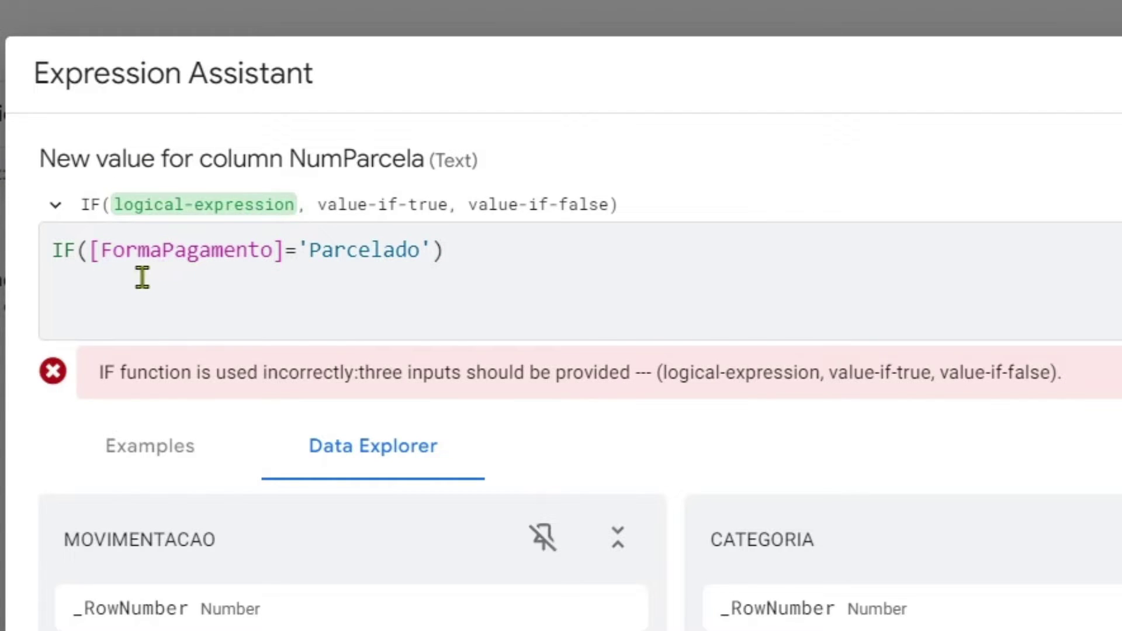
left_click_drag(104, 256, 283, 248)
left_click(290, 251)
left_click(434, 250)
type(",")
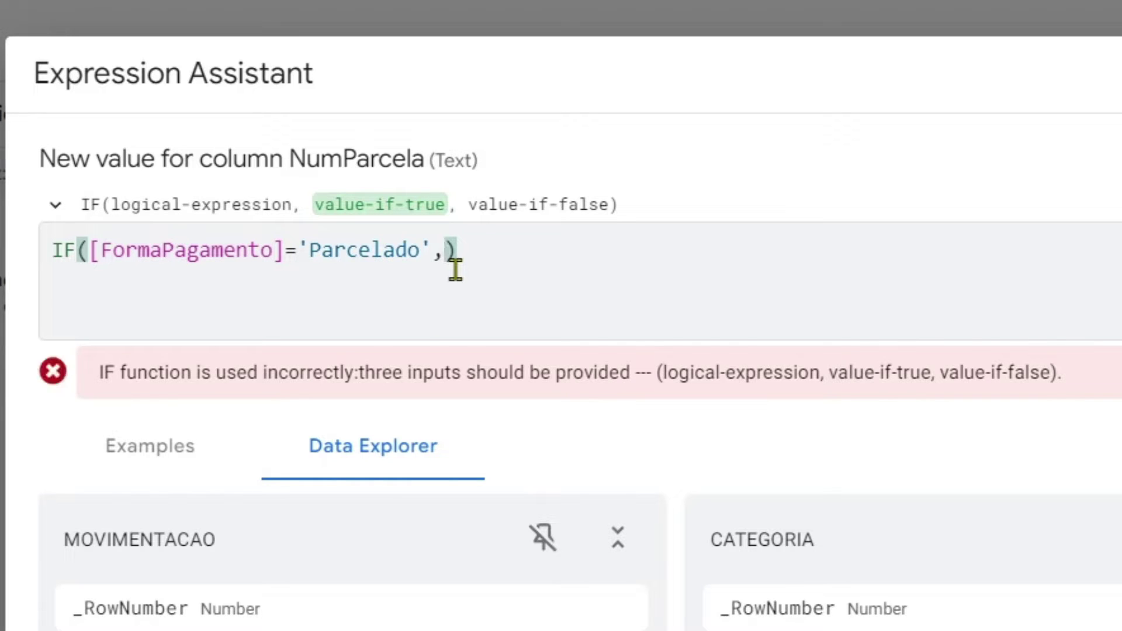
left_click_drag(315, 206, 444, 209)
left_click(446, 250)
type("CONCA")
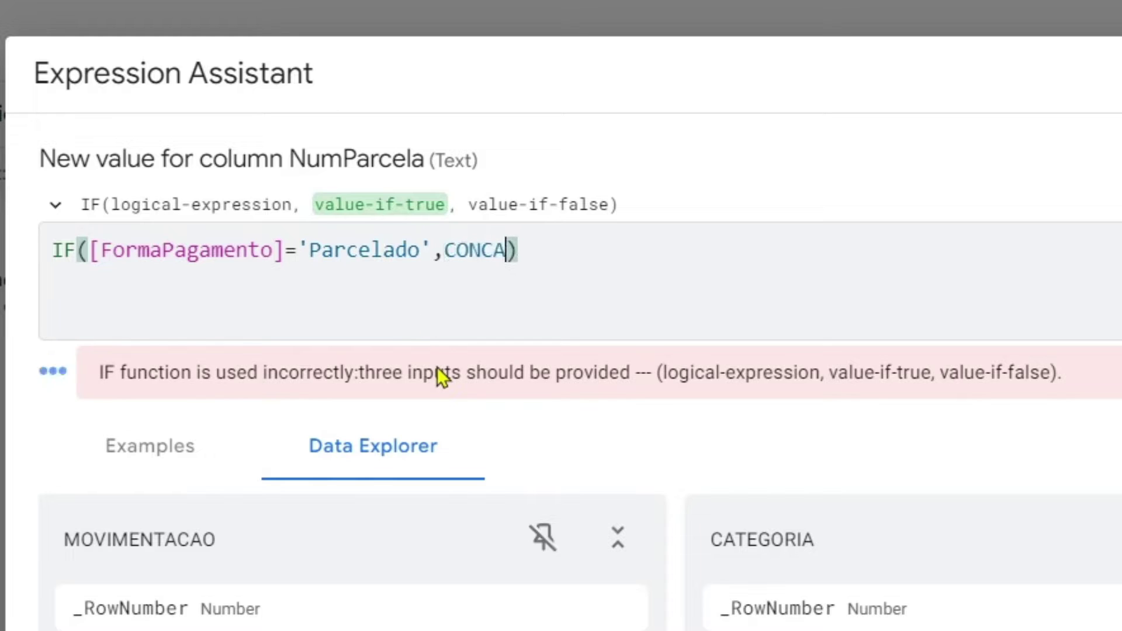
type("TEN")
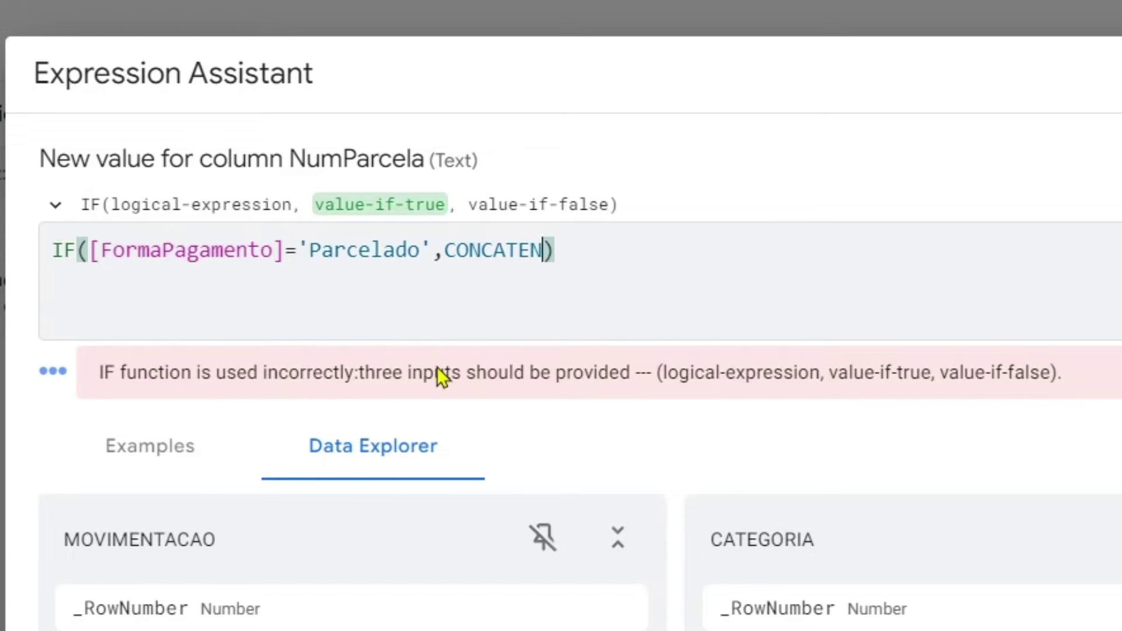
type("ATE")
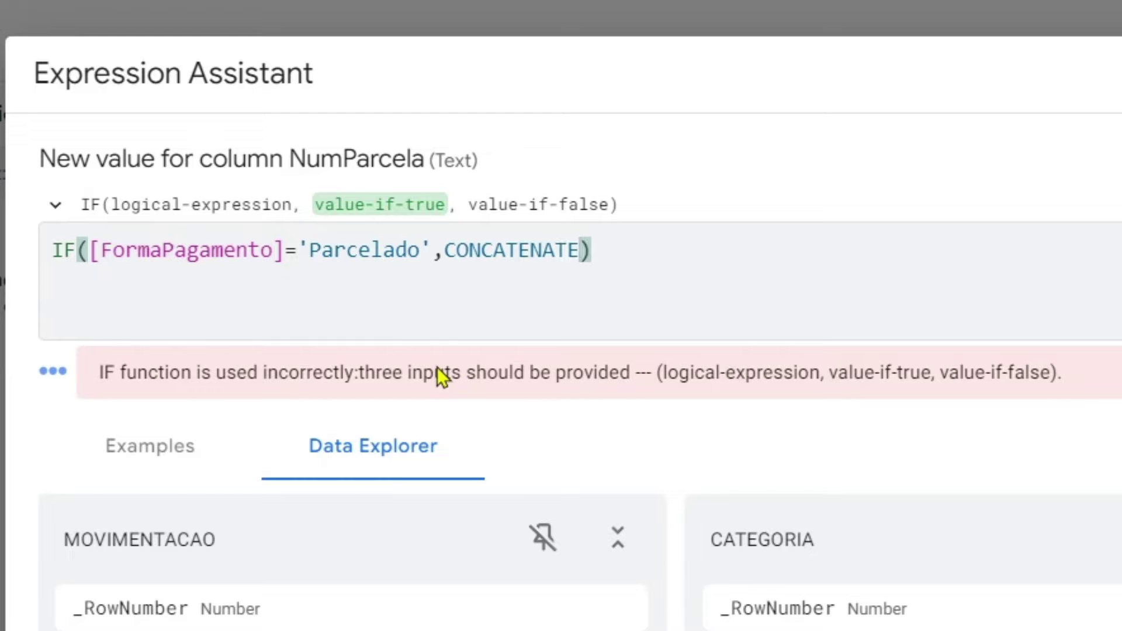
type("(")
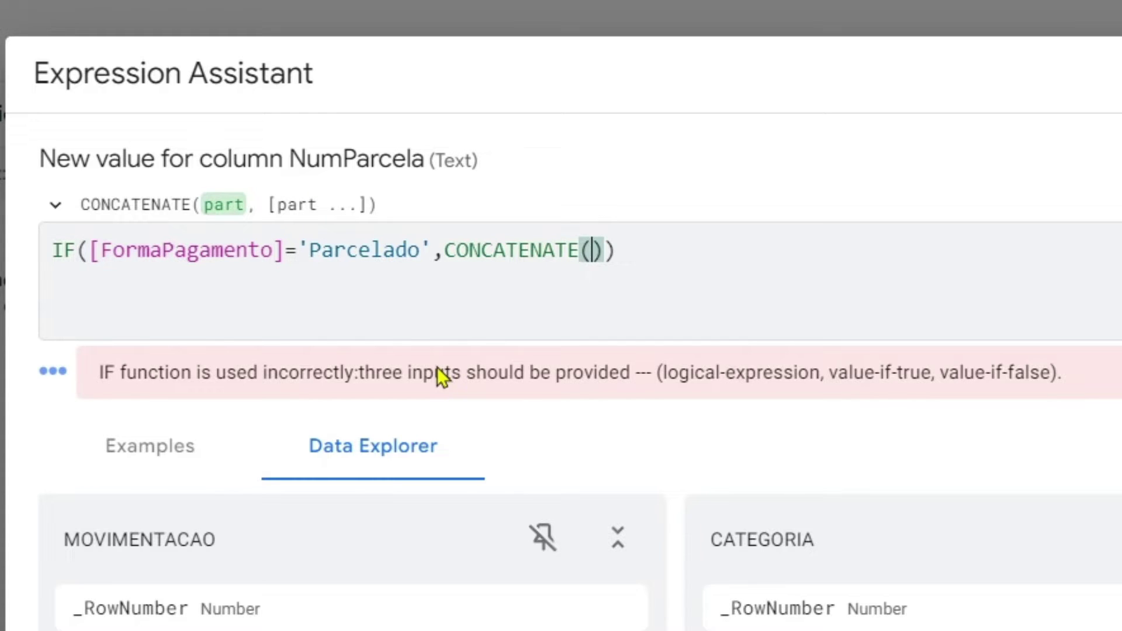
- Fill the CONCATENATE function with the parts [Loop], ' de ' and [Parcelas]
type("[Loop")
key("Return")
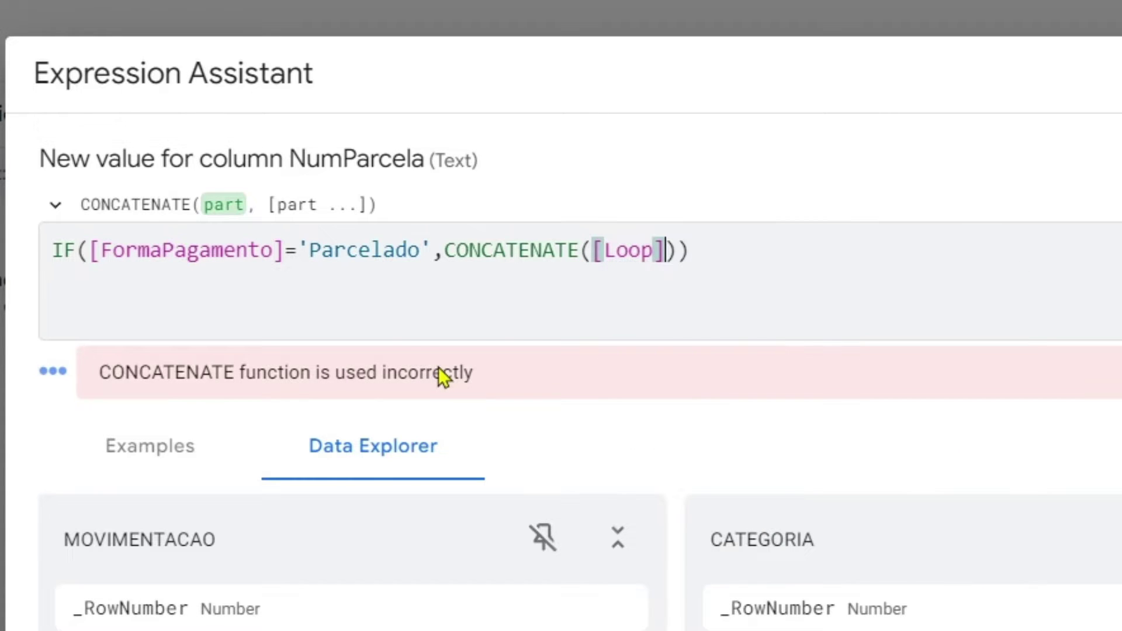
type(",")
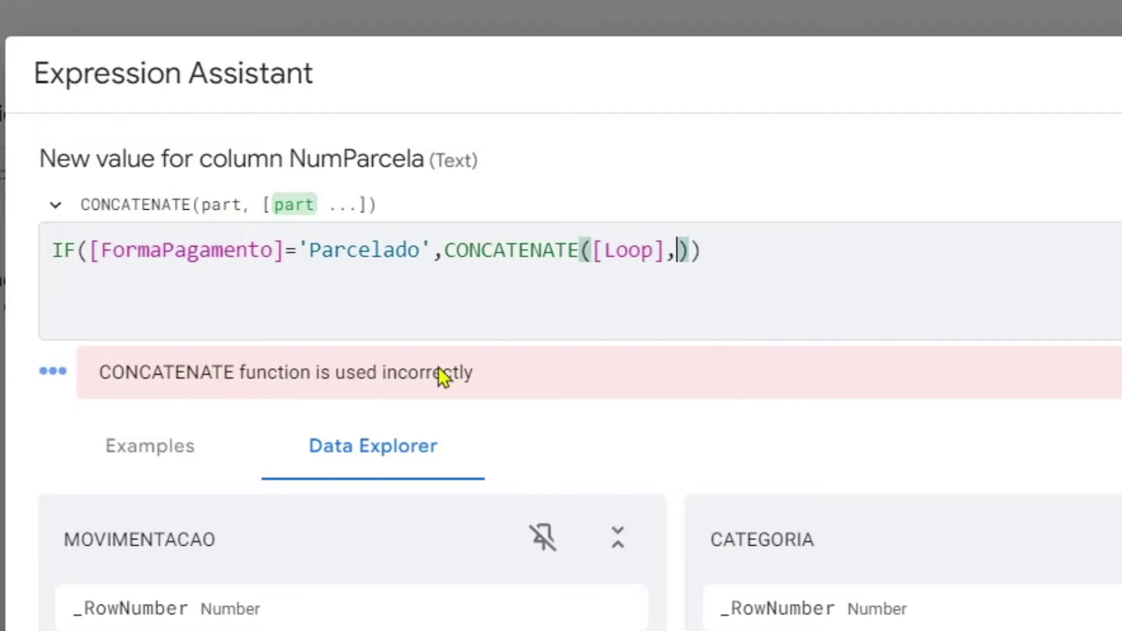
type("'")
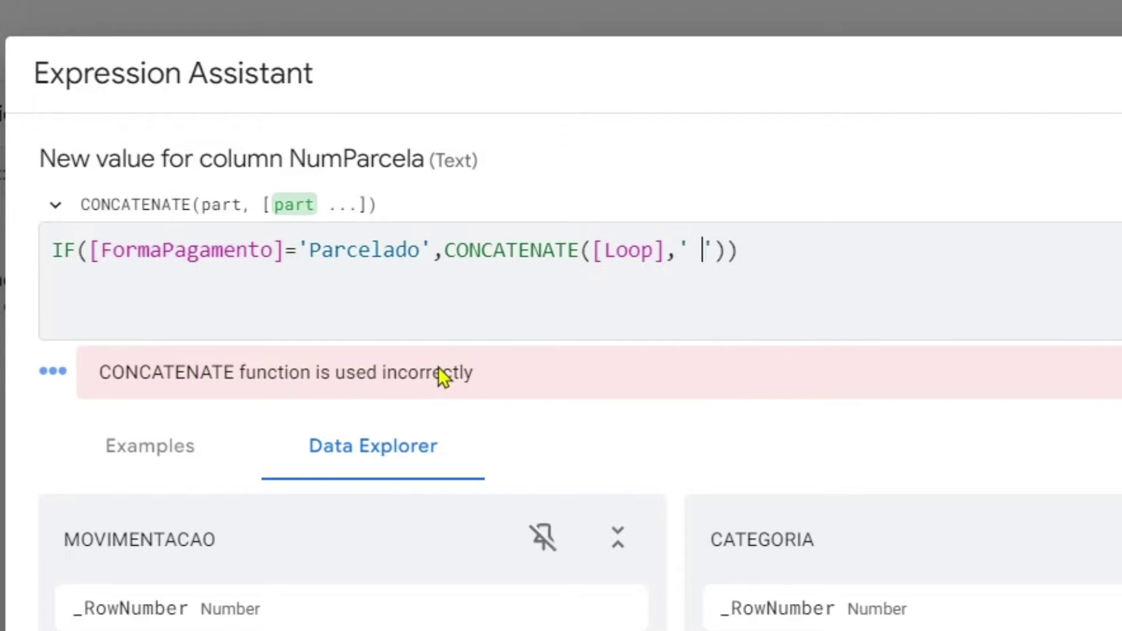
type(" de")
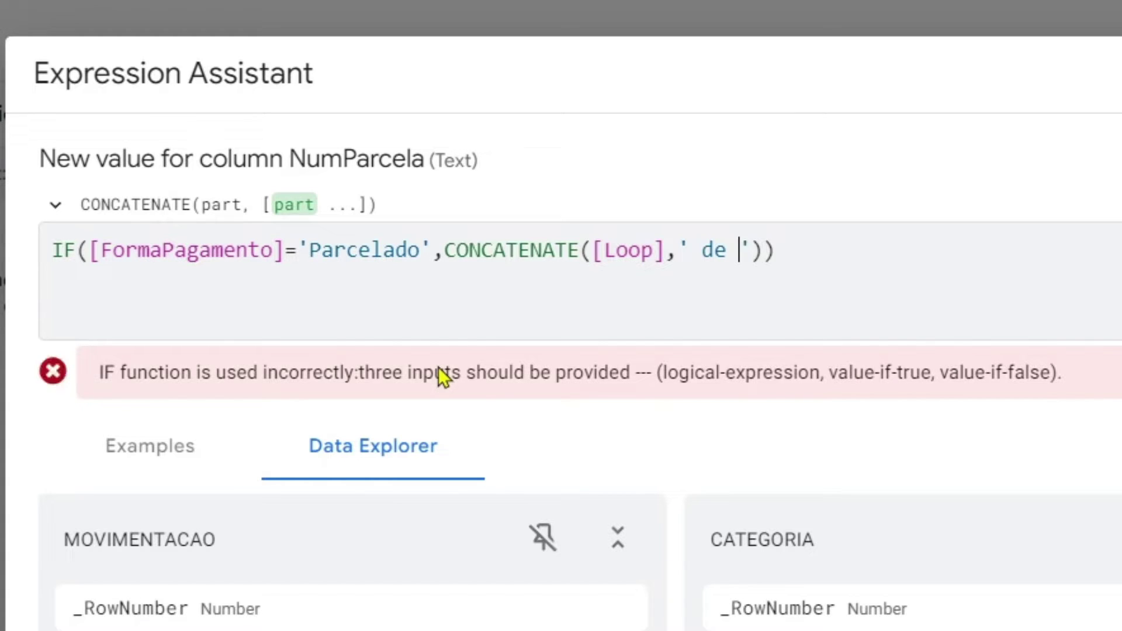
key("Right")
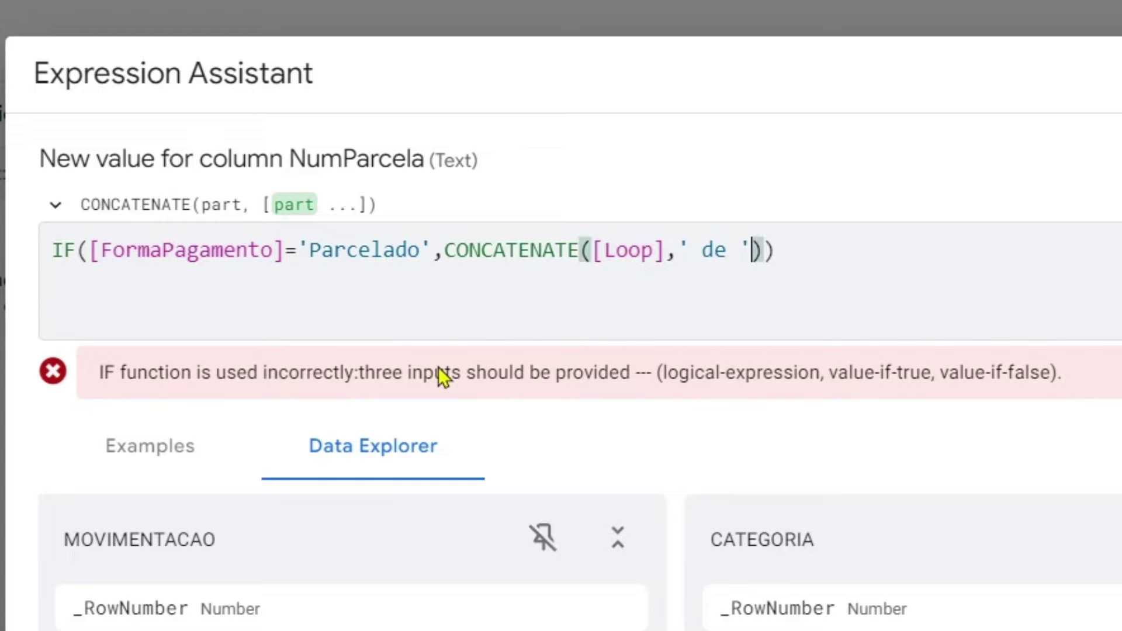
type(",[")
type("Parcelas")
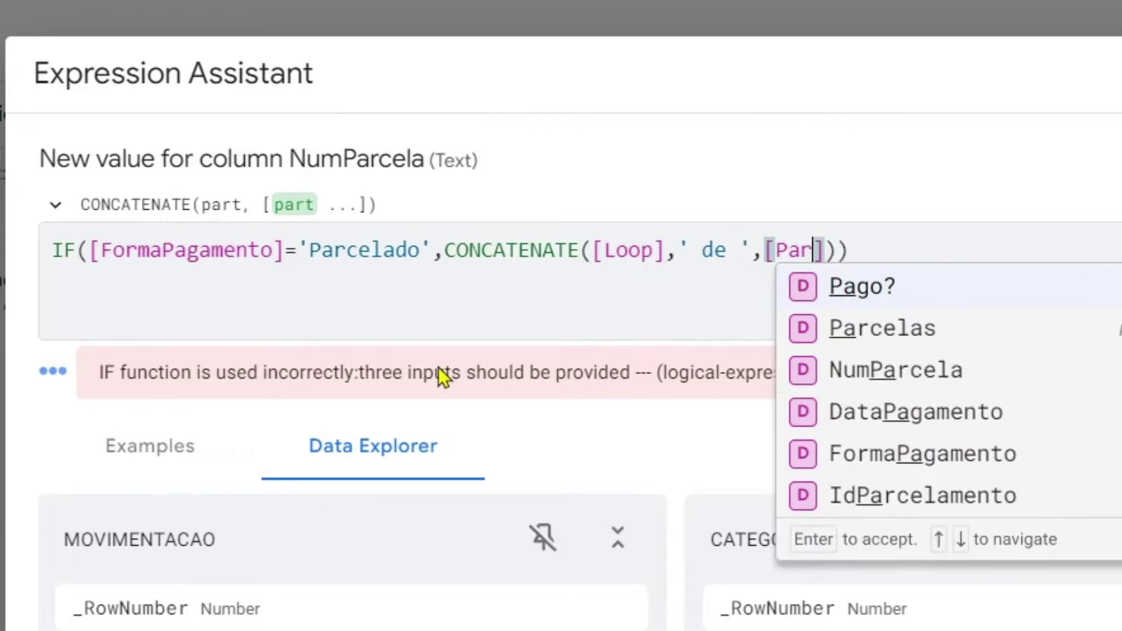
key("End")
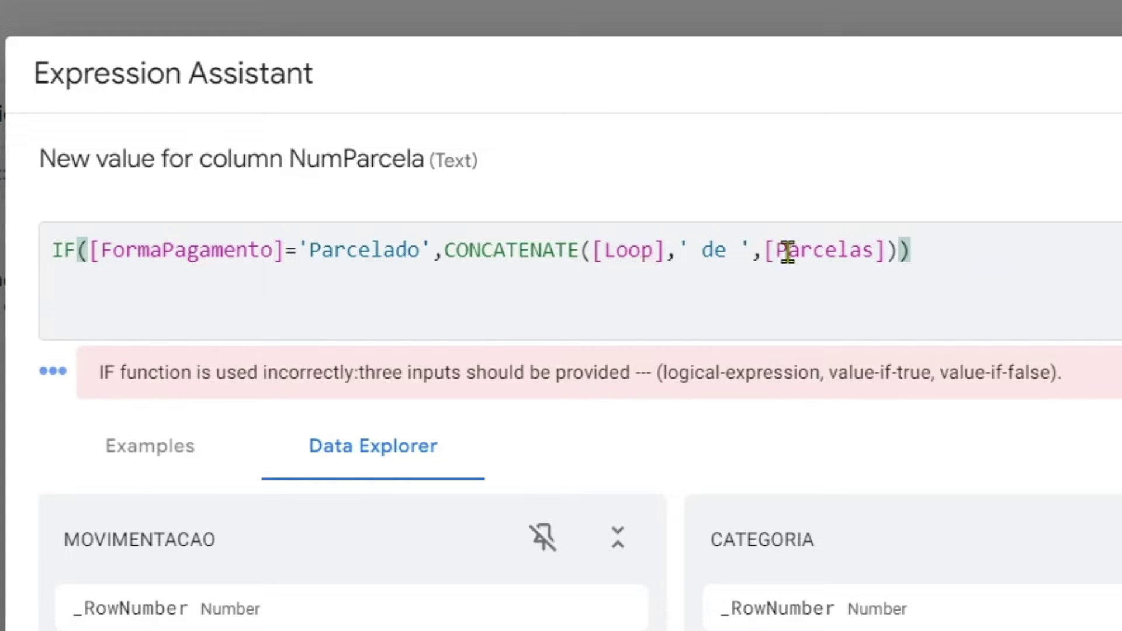
- Examine how the [Loop] and [Parcelas] parts of the CONCATENATE function form the installment number text
double_click(620, 250)
left_click(705, 250)
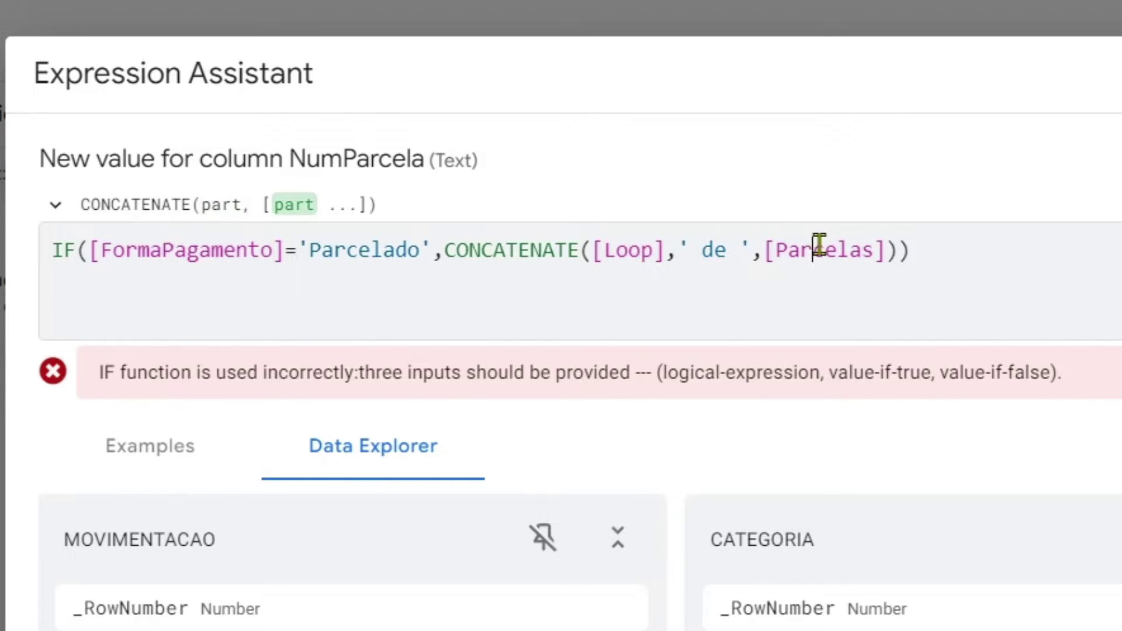
double_click(621, 249)
left_click_drag(788, 250, 828, 259)
left_click_drag(616, 250, 651, 251)
left_click_drag(811, 250, 832, 252)
left_click_drag(615, 250, 653, 251)
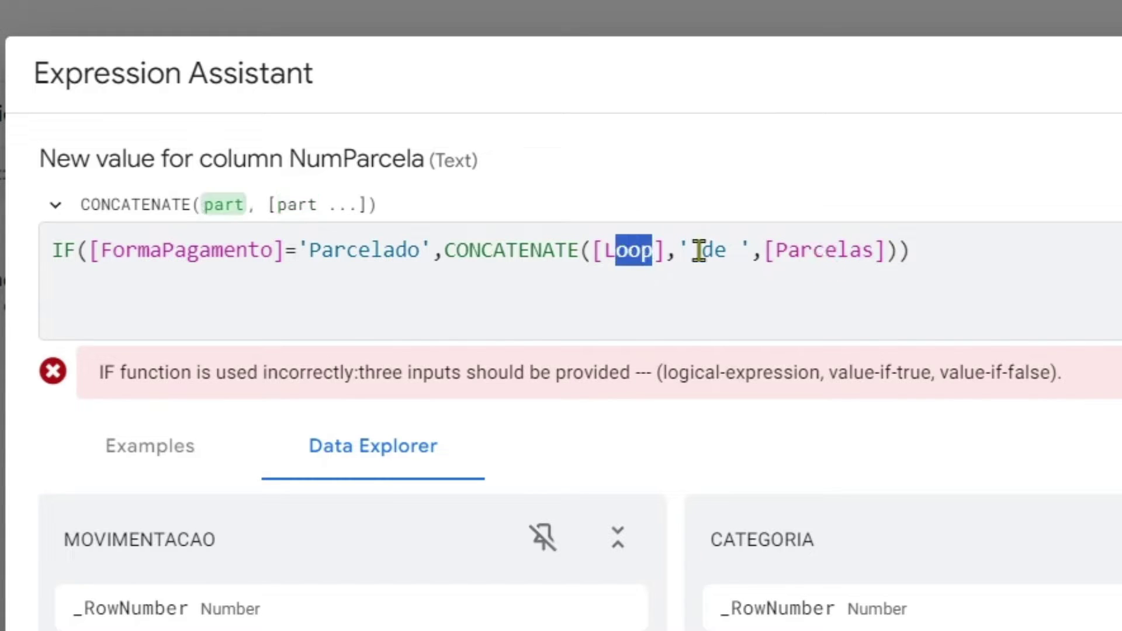
left_click_drag(787, 250, 812, 251)
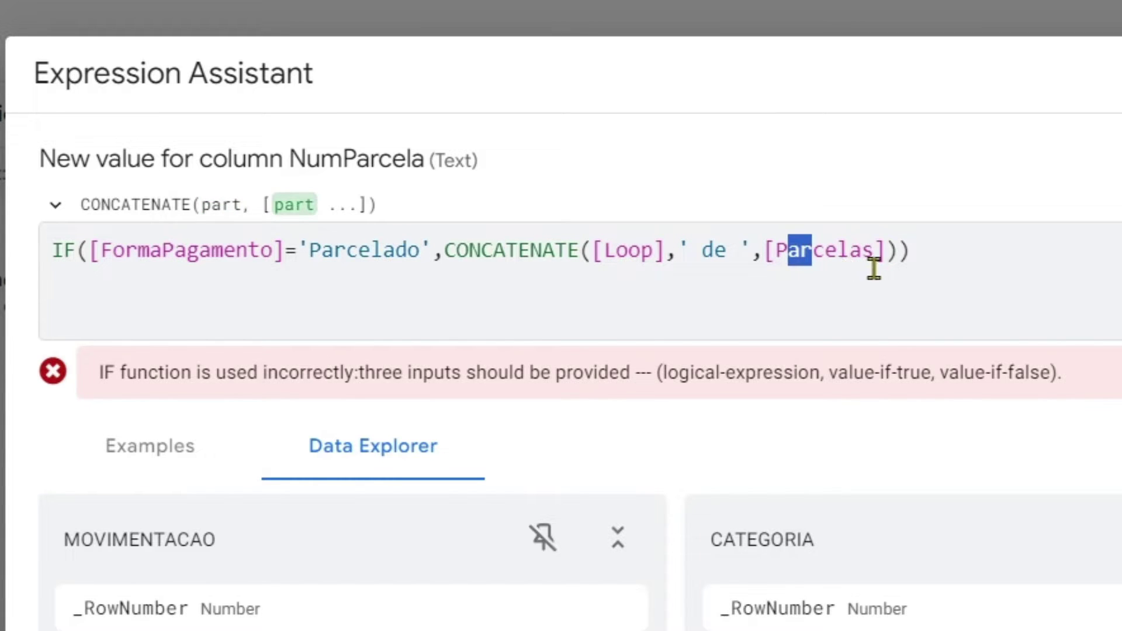
left_click_drag(605, 250, 652, 251)
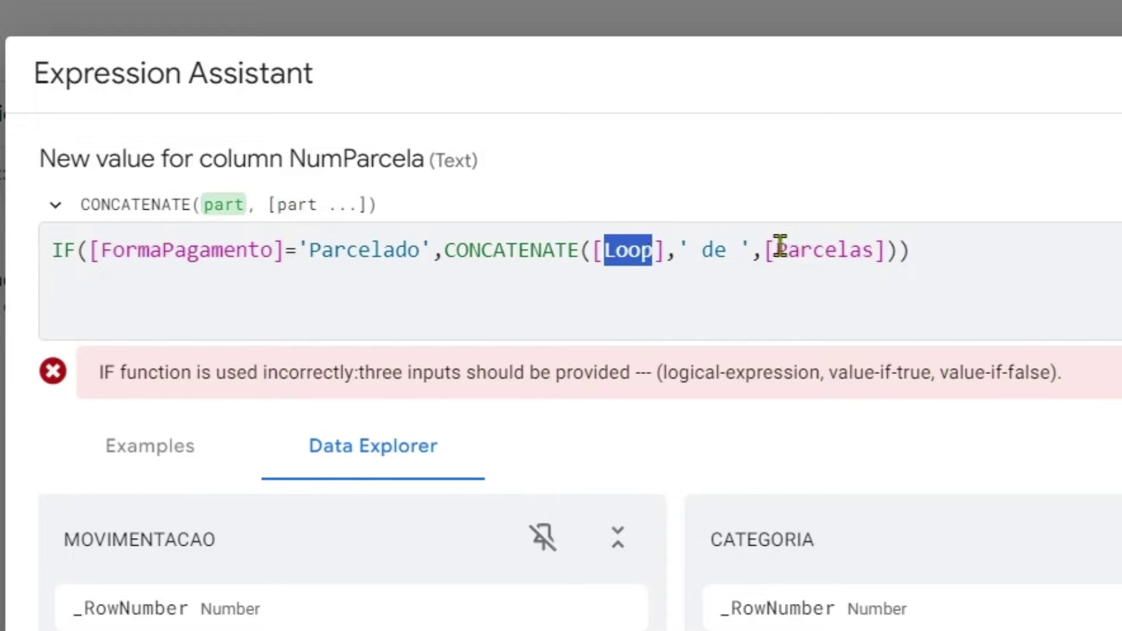
left_click_drag(775, 250, 871, 250)
left_click(867, 252)
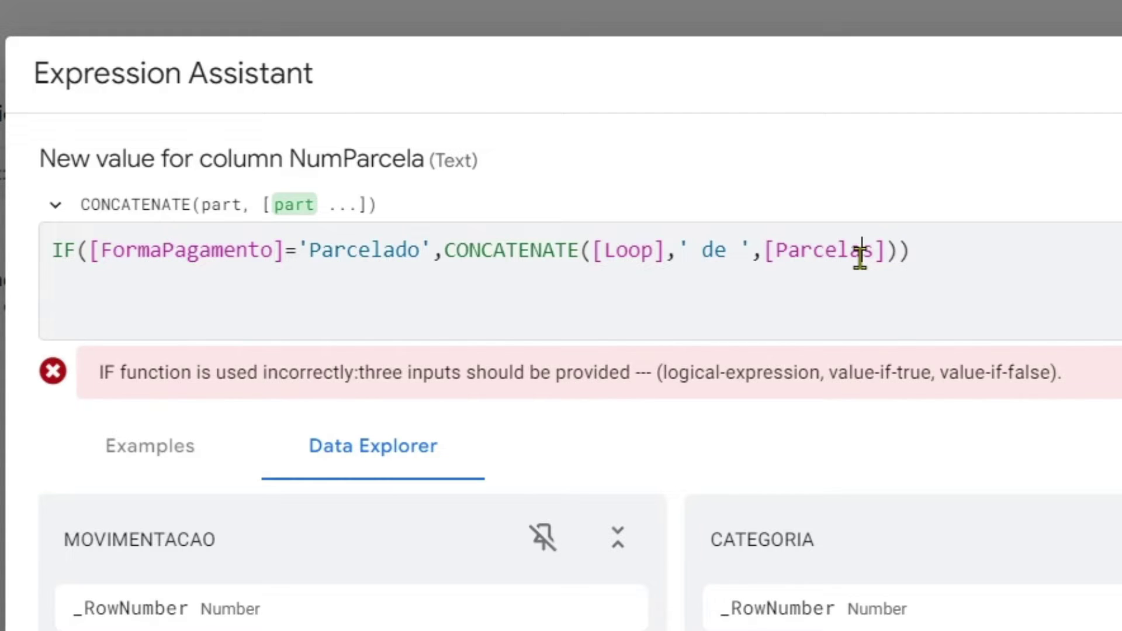
- Try '/' instead of ' de ' as the separator between [Loop] and [Parcelas], and undo the replacement
left_click_drag(690, 257, 735, 258)
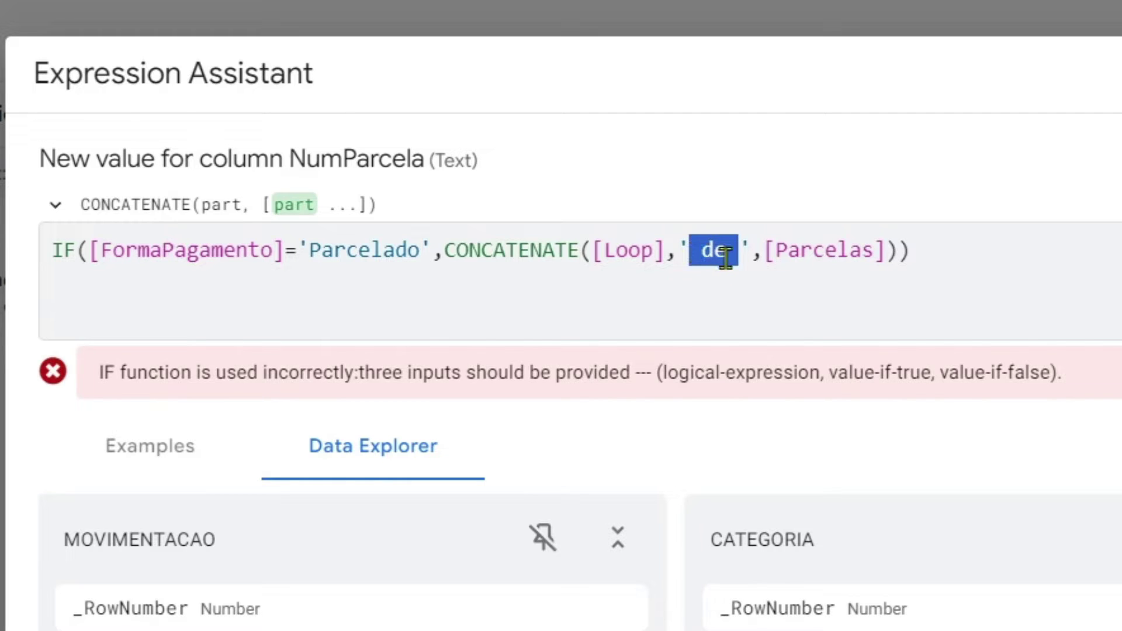
type("/")
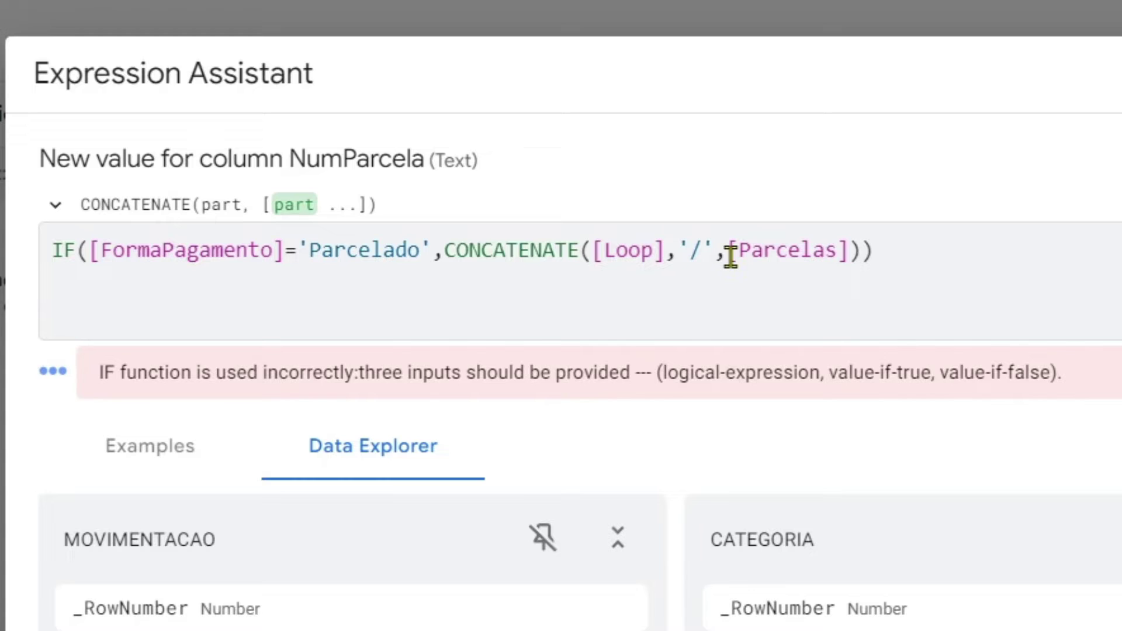
key("ctrl+z")
left_click(701, 256)
double_click(700, 255)
left_click(764, 297)
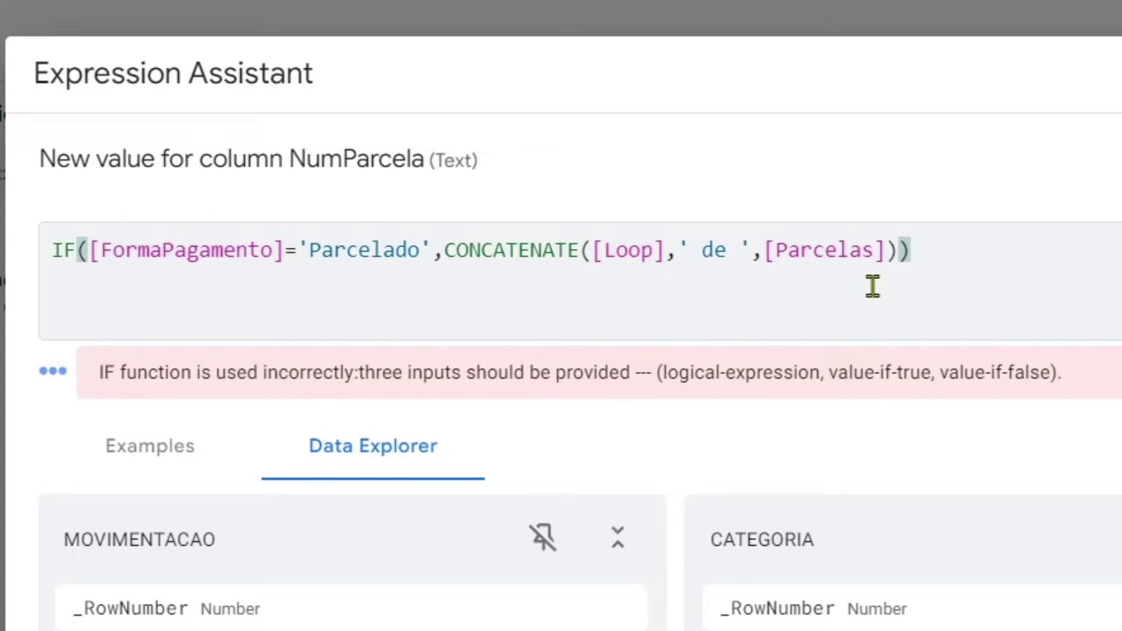
- Add an empty text '' as the value-if-false argument of the NumParcela IF expression and save the expression
left_click(900, 252)
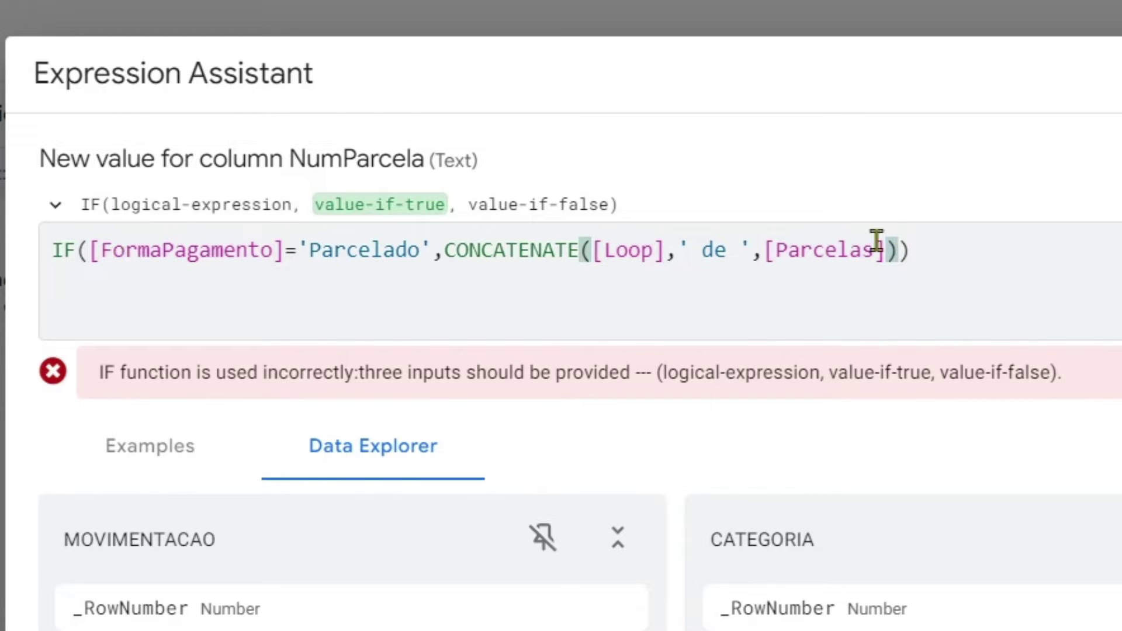
left_click(922, 253)
left_click(900, 253)
type(",")
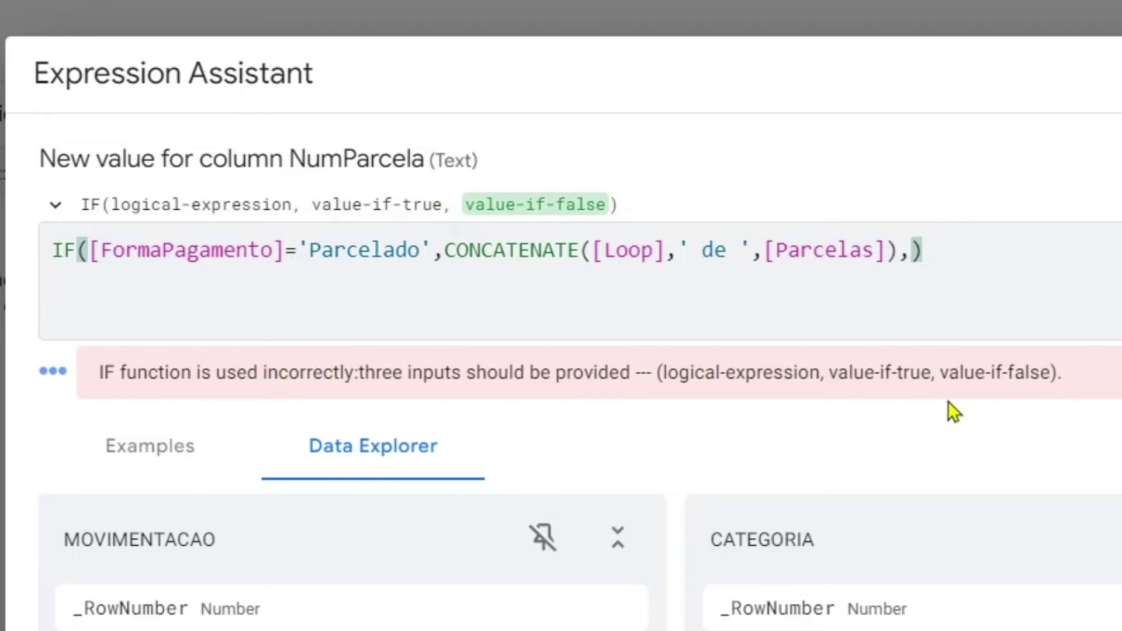
left_click_drag(466, 204, 604, 196)
left_click(912, 250)
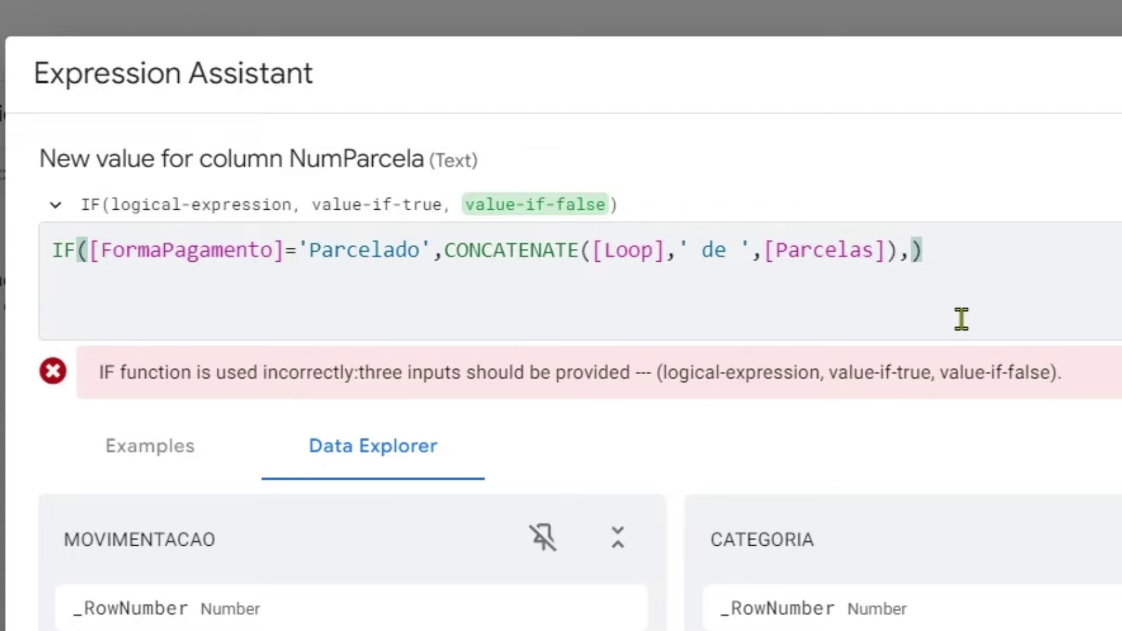
type("'")
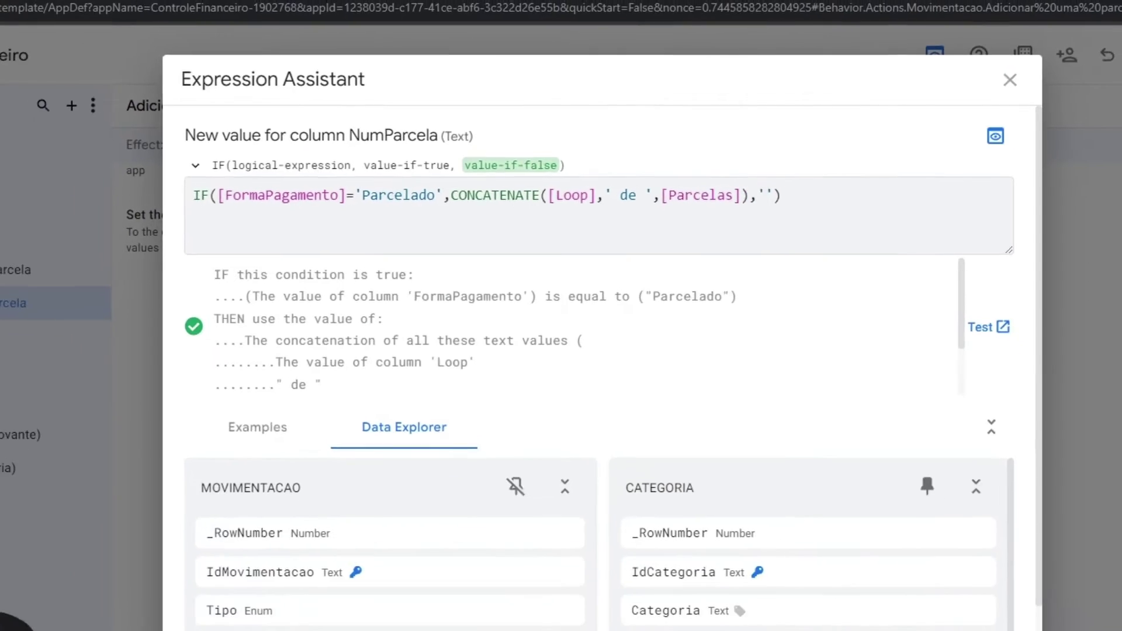
left_click(852, 589)
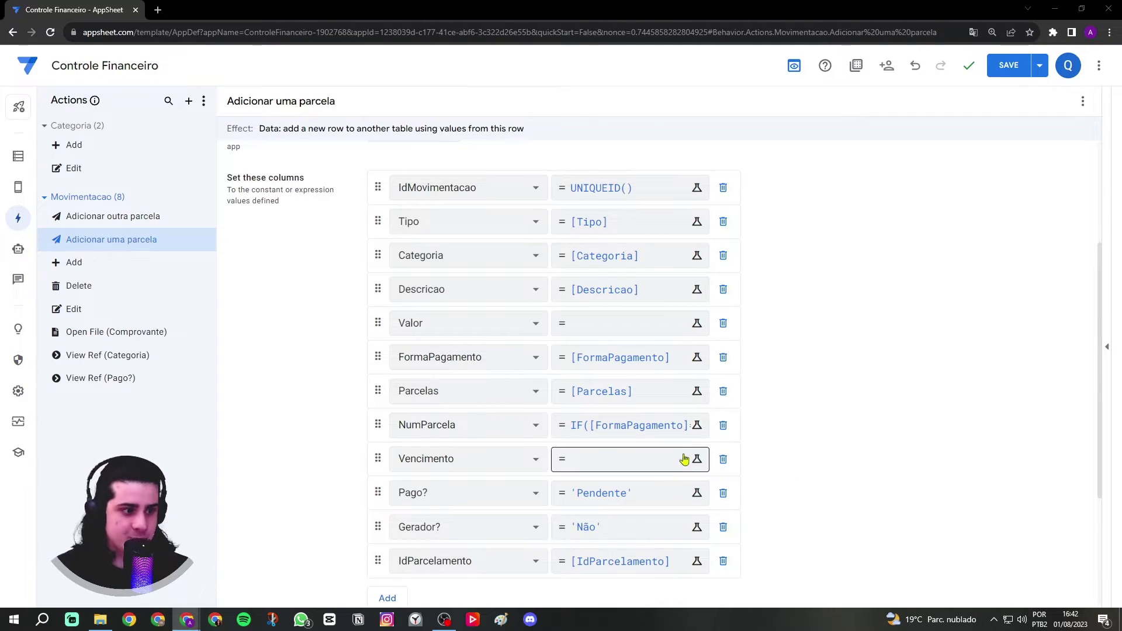
- Start the expression for the Vencimento column with the EOMONTH function
left_click(662, 471)
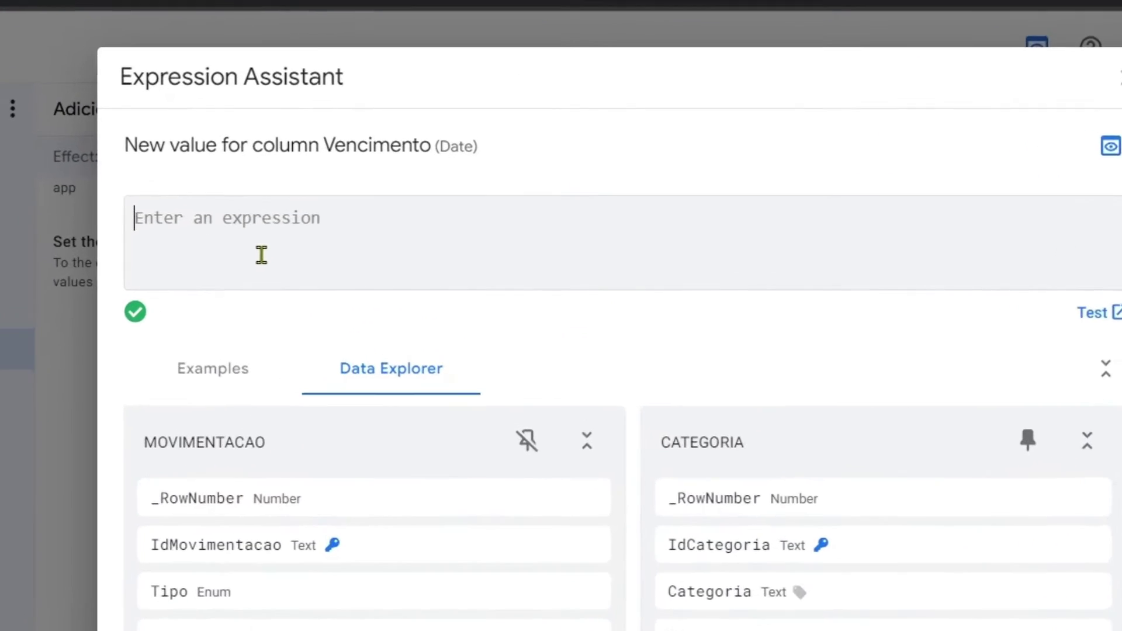
type("eo")
key("BackSpace")
key("BackSpace")
type("EOMONTH(")
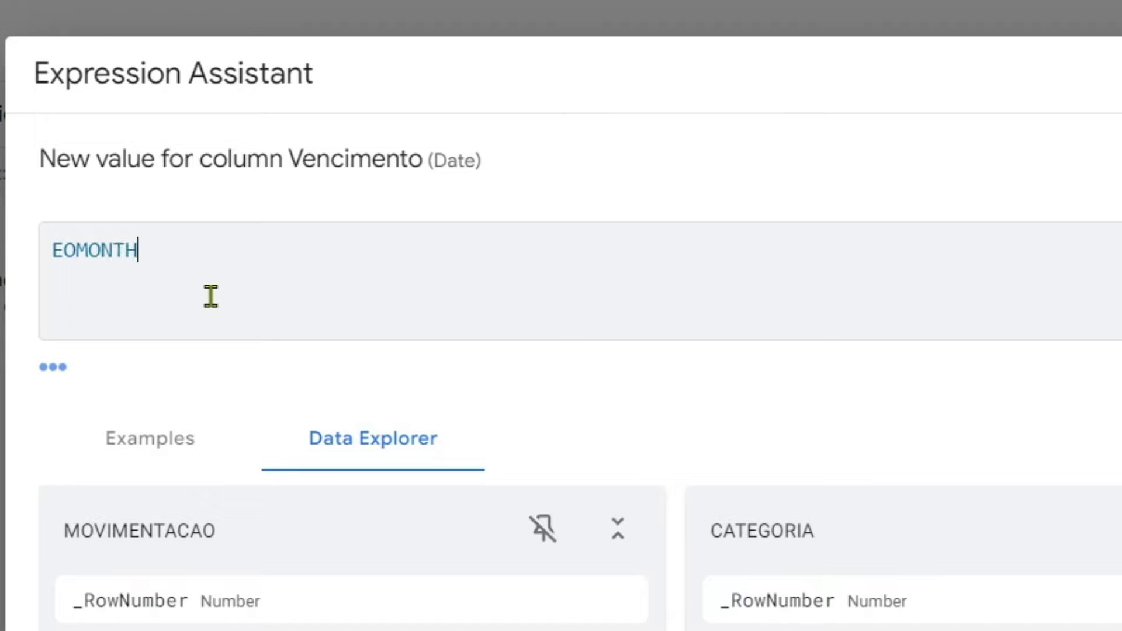
left_click(58, 256)
left_click(74, 255)
left_click_drag(99, 254, 127, 254)
left_click(137, 254)
left_click(151, 252)
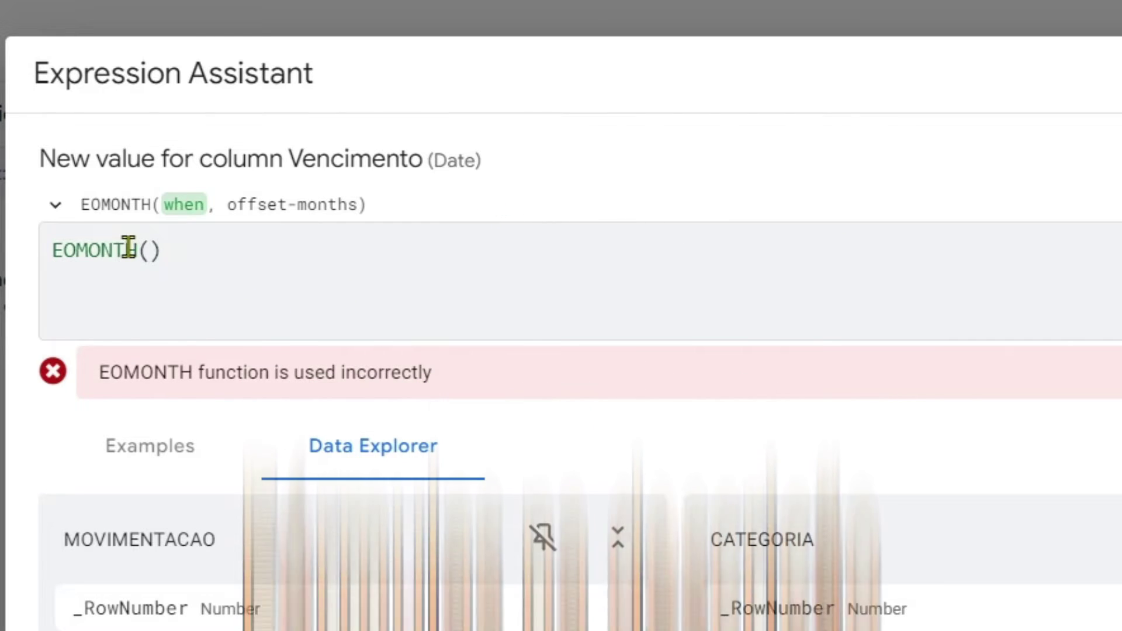
- Fill the EOMONTH function with [Vencimento] as the date and [Loop]-2 as the month offset
type("[Ven")
key("Return")
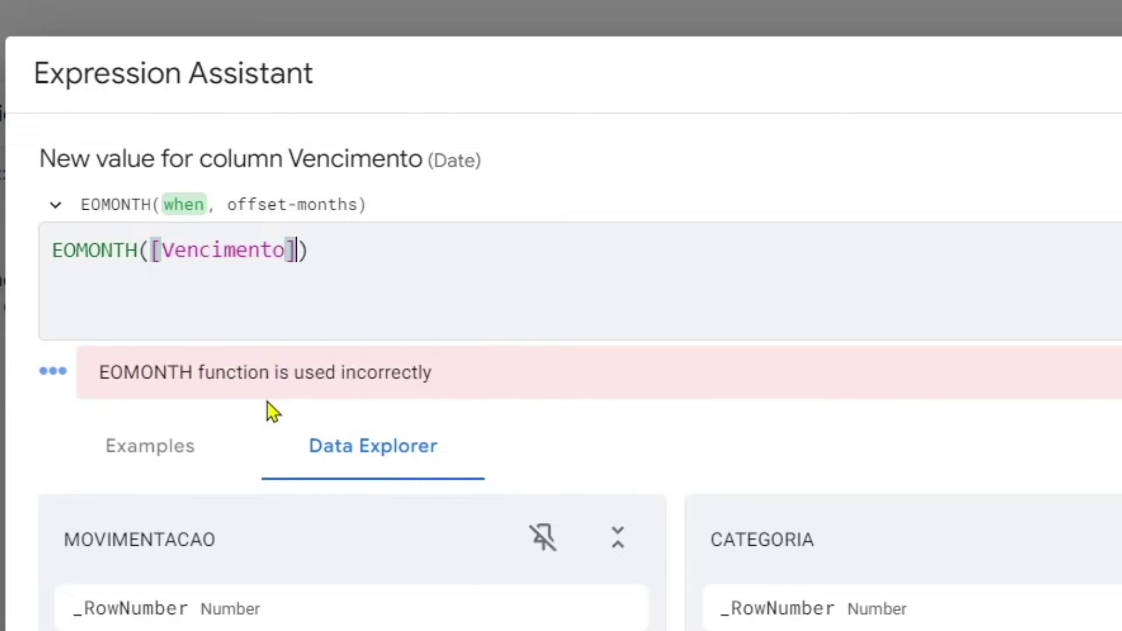
type(", ")
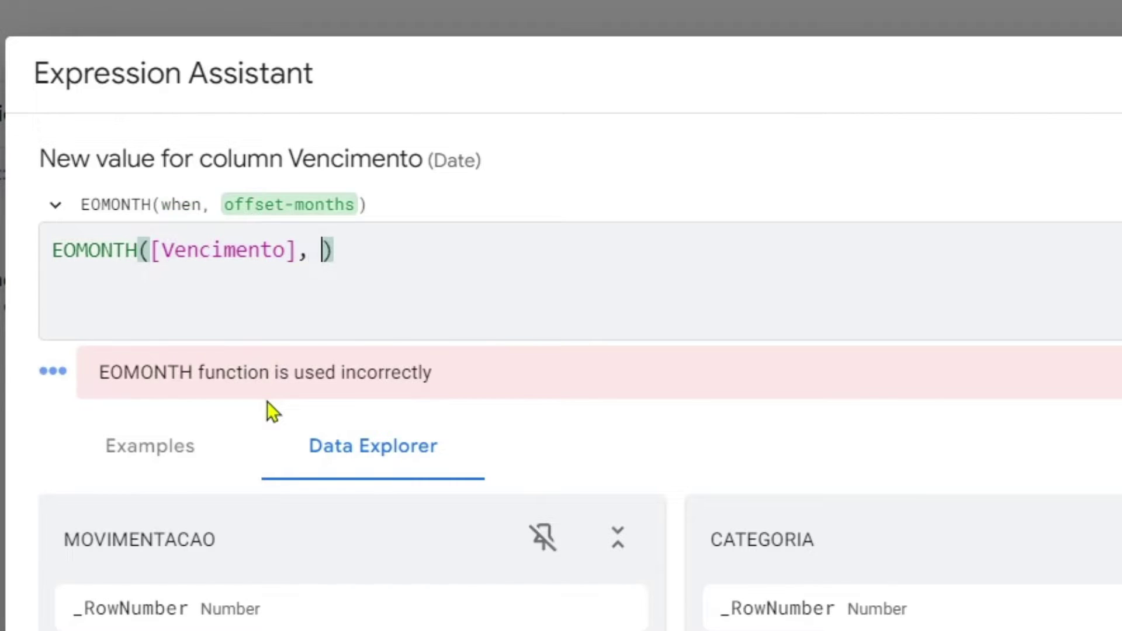
type("[")
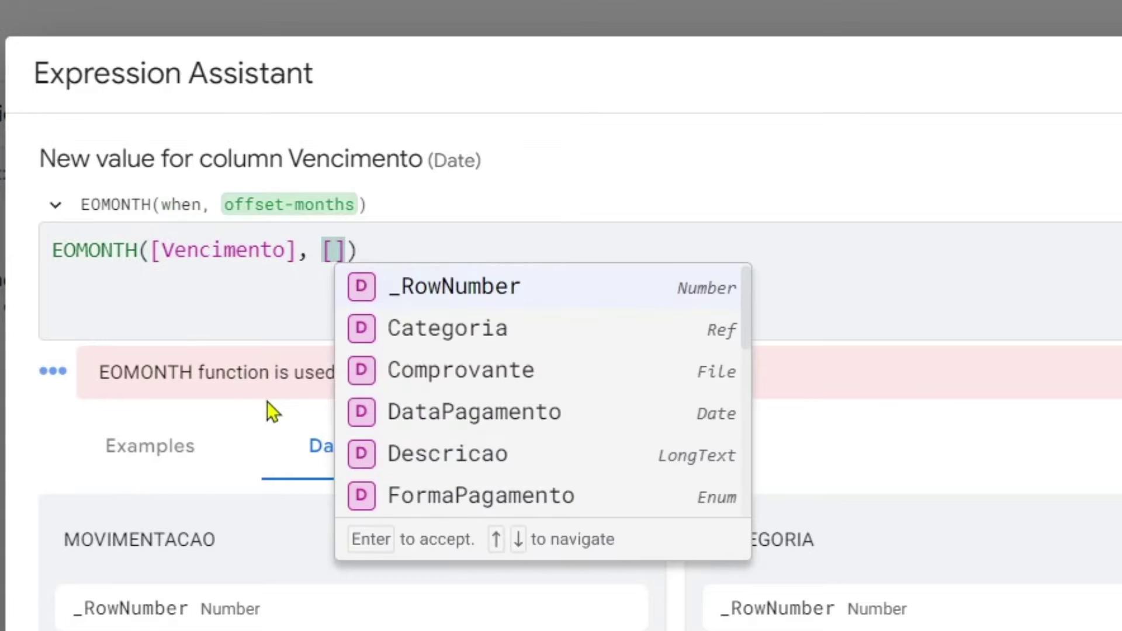
type("L")
key("Return")
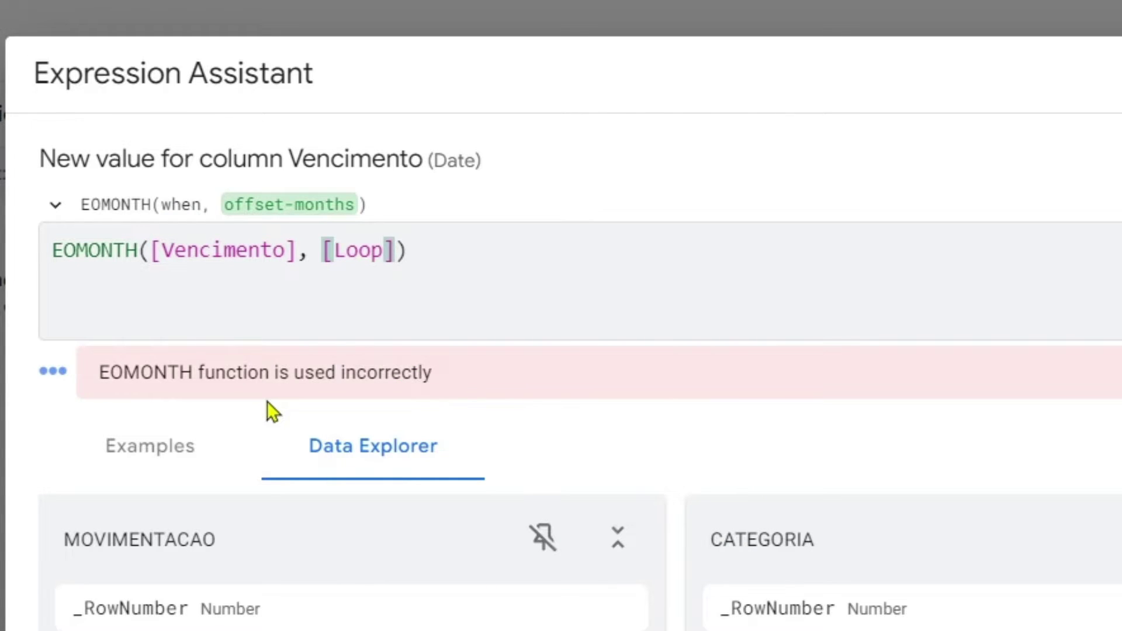
type("-2")
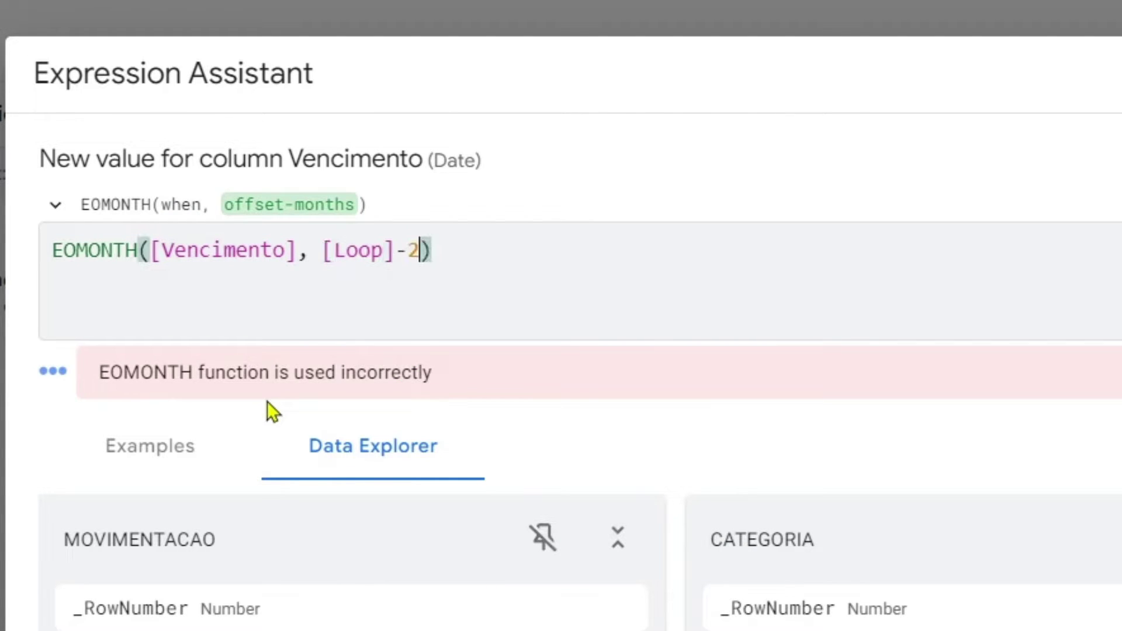
key("Right")
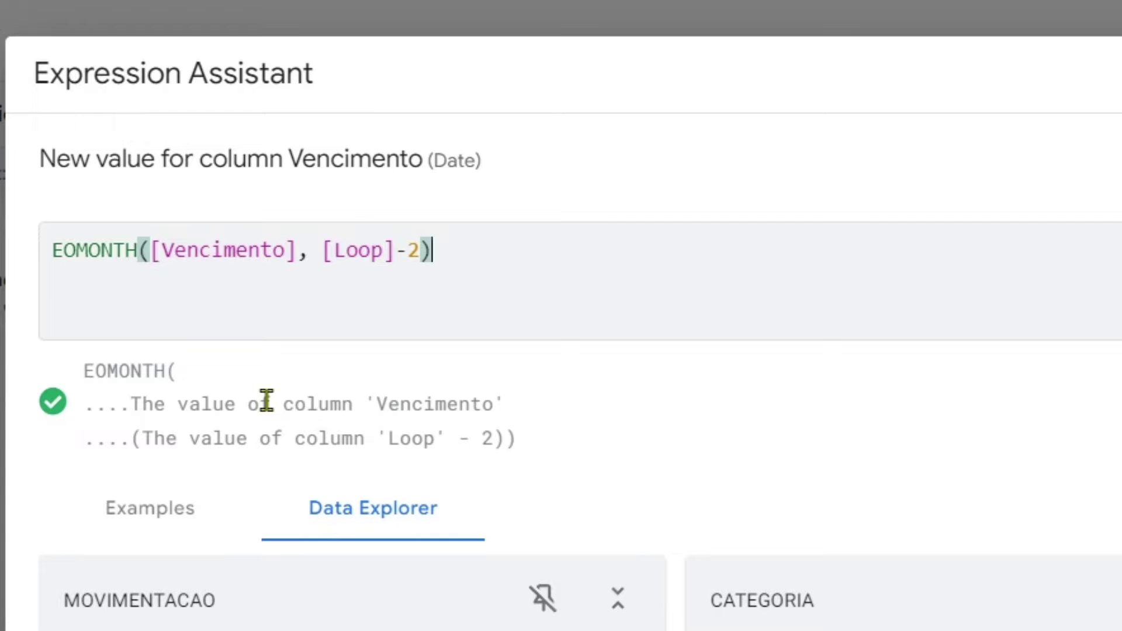
- Add the day of the due date to the EOMONTH result with +DAY([Vencimento])
type("+DAY(")
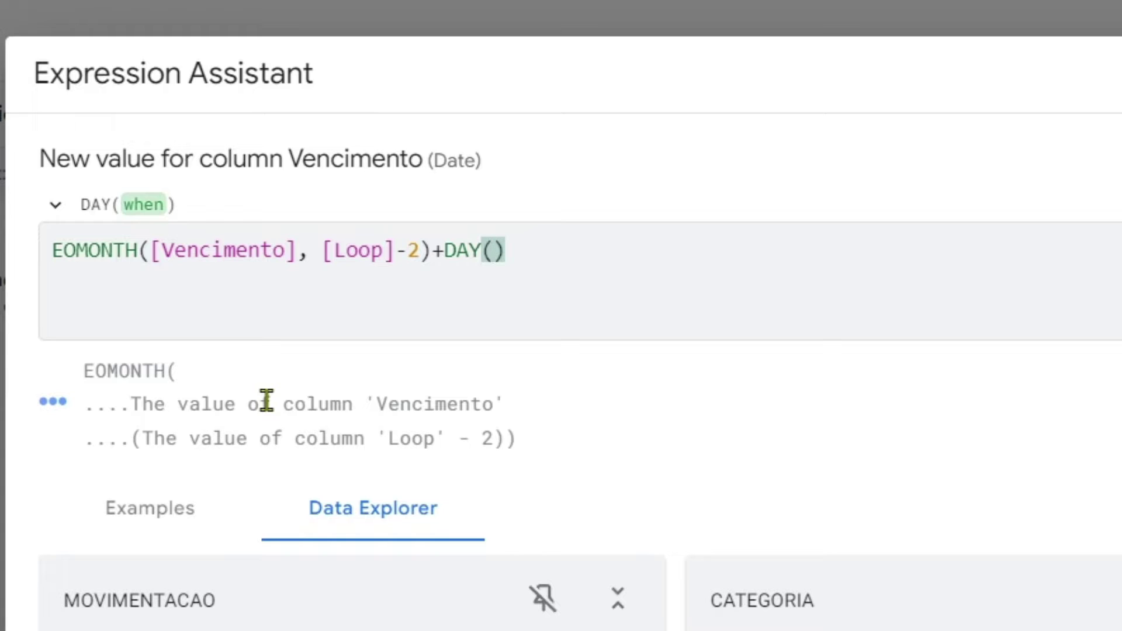
type("[Venci")
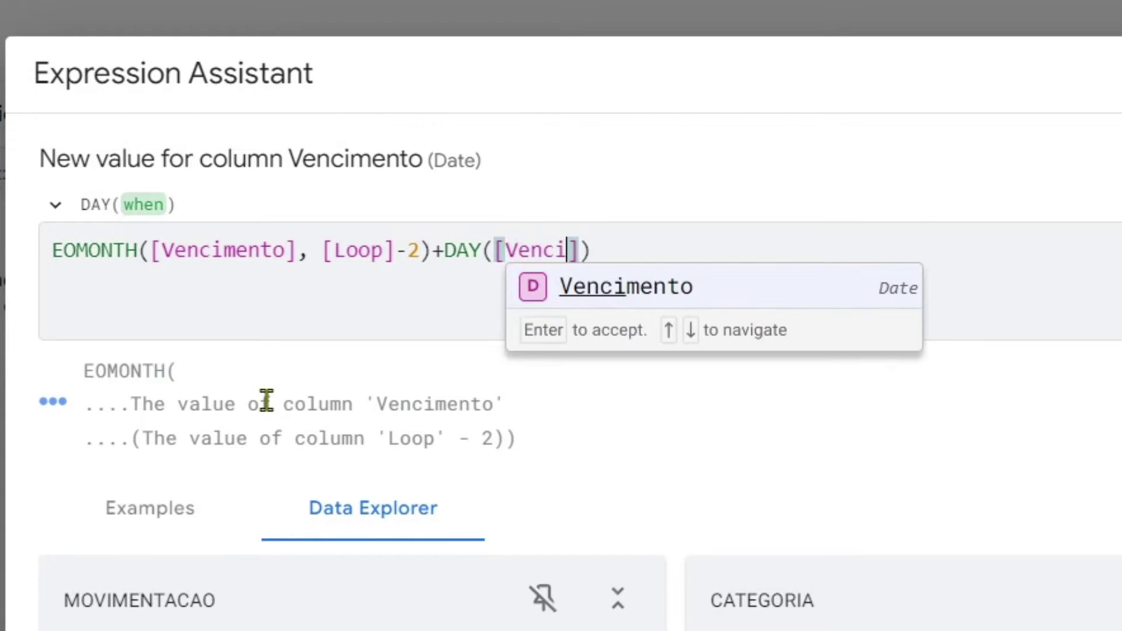
type("men")
key("Return")
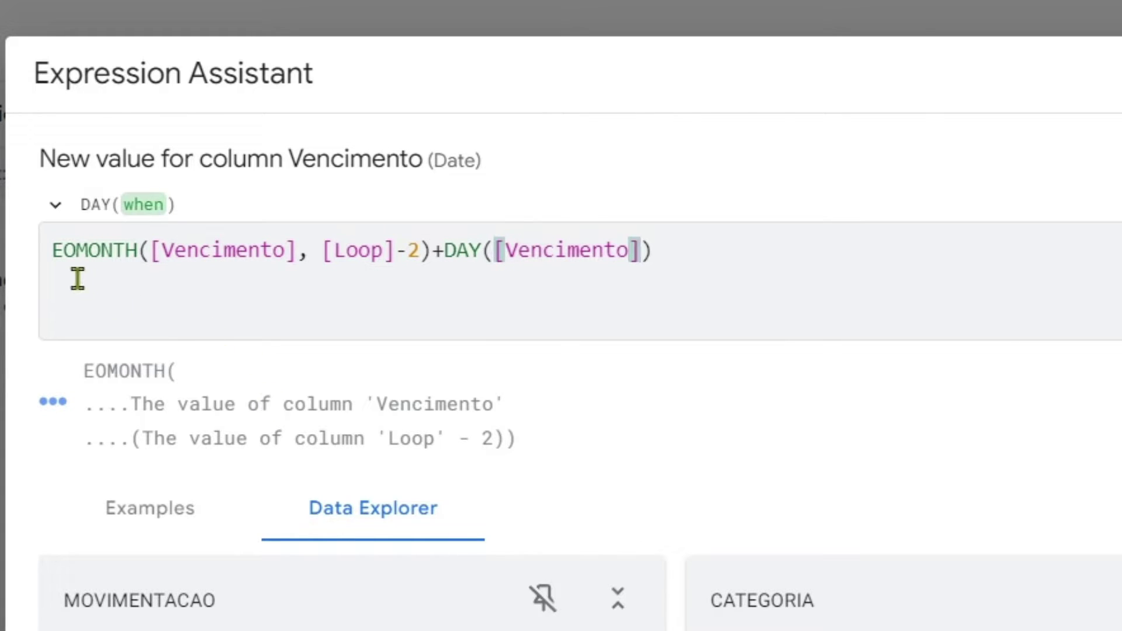
- Enclose the whole Vencimento expression, from EOMONTH through DAY([Vencimento]), in an outer pair of parentheses
left_click_drag(47, 251, 551, 264)
left_click(790, 264)
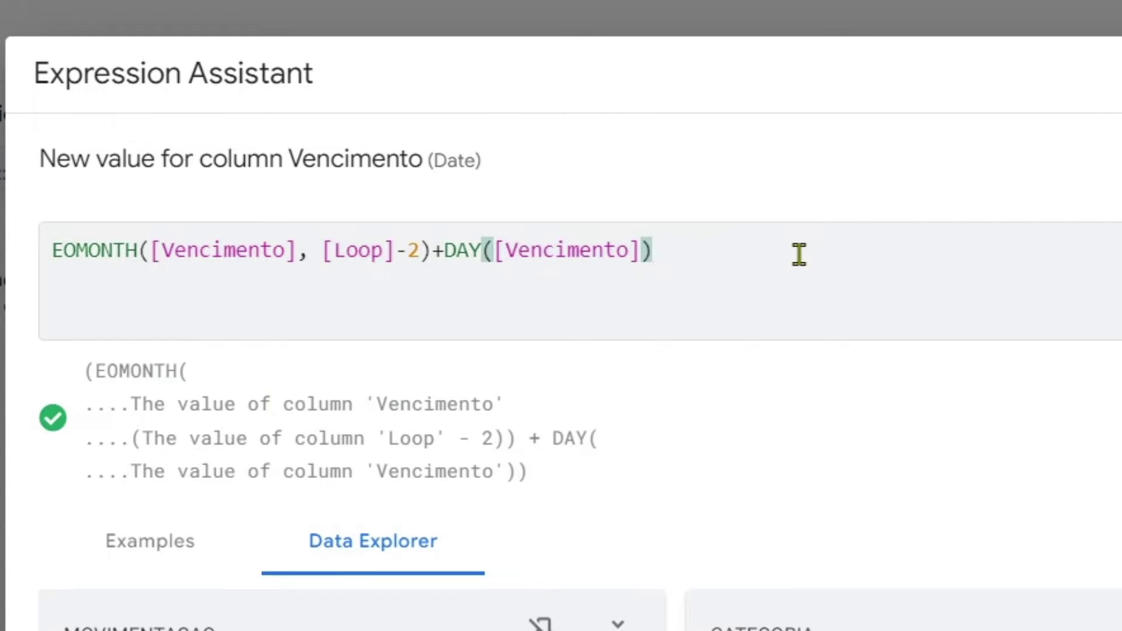
type(")")
key("Home")
type("(")
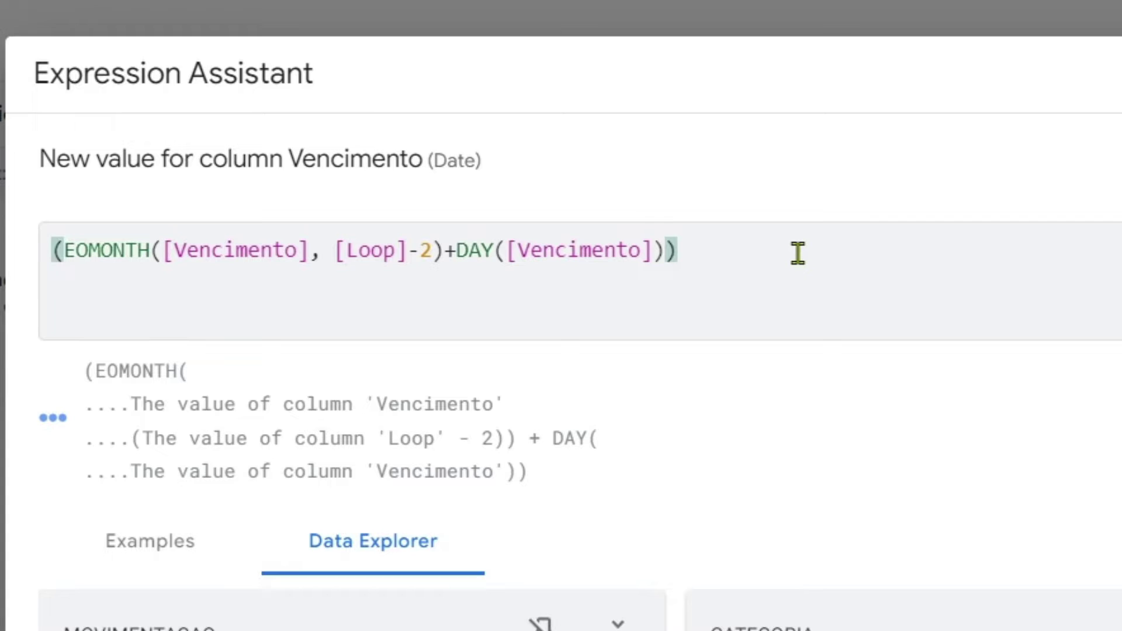
left_click_drag(54, 253, 64, 253)
left_click(692, 261)
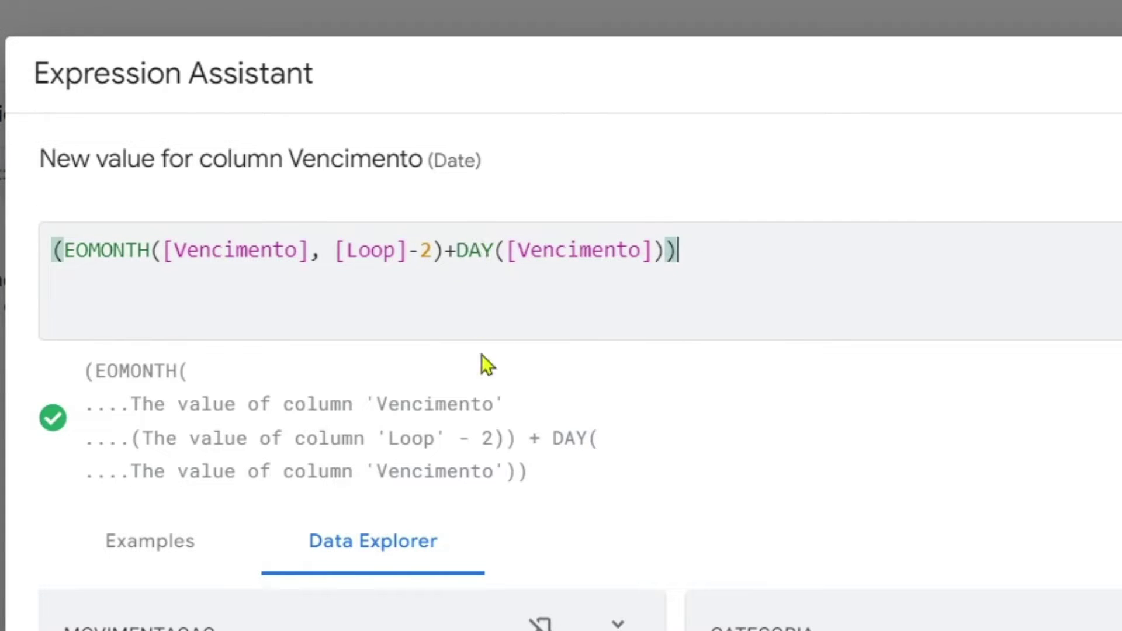
scroll(701, 451, "down", 3)
scroll(718, 453, "up", 3)
left_click_drag(64, 253, 150, 270)
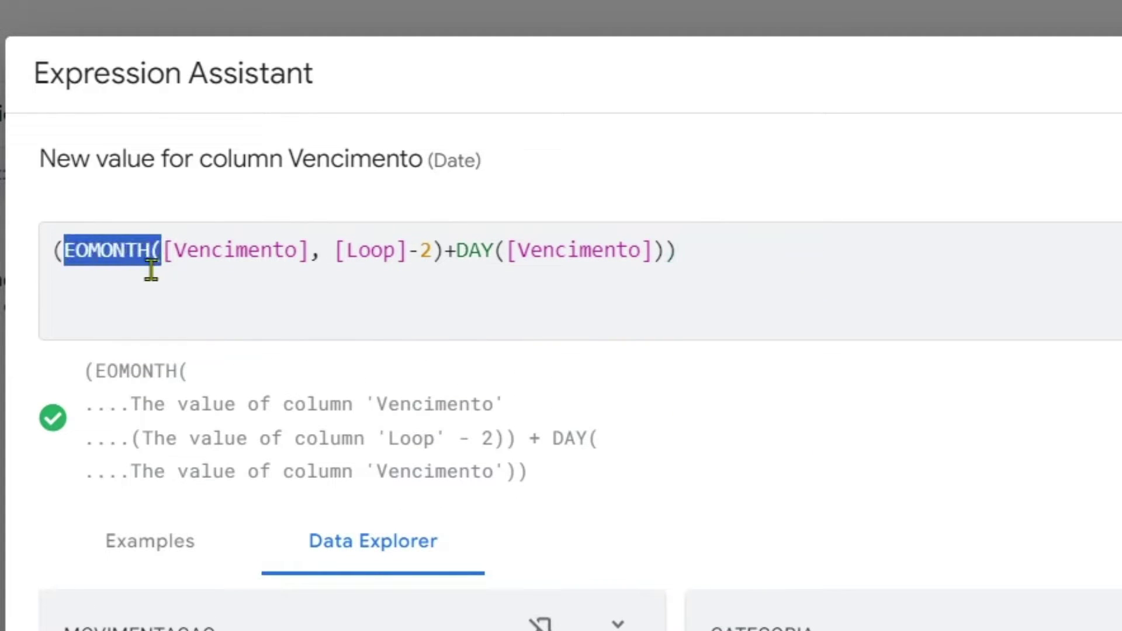
left_click(147, 280)
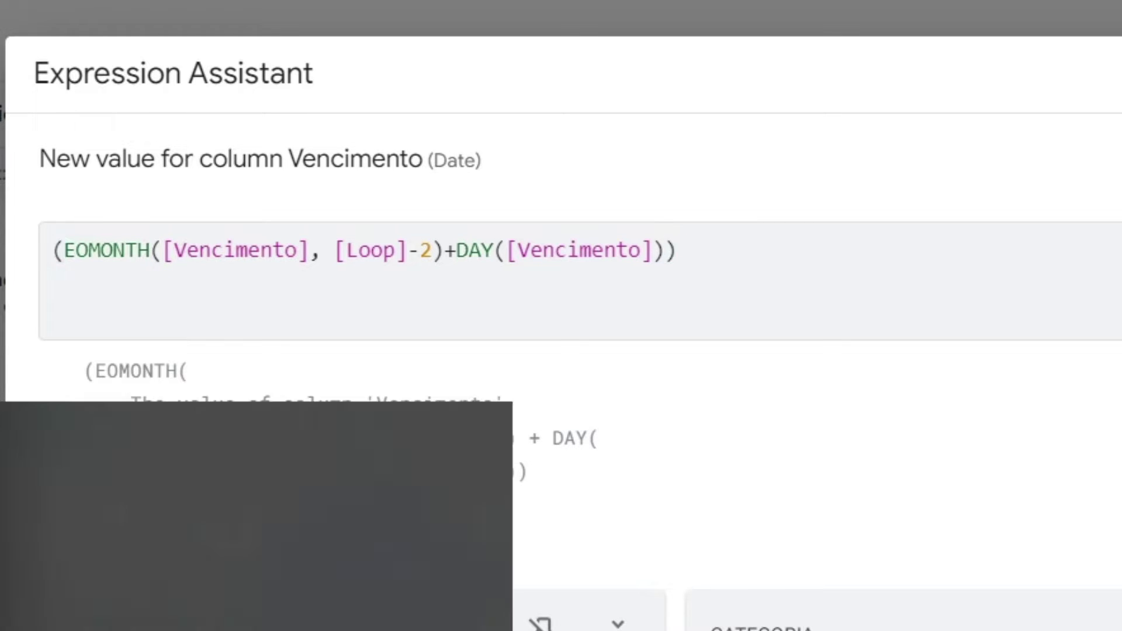
- Switch to Notepad and write the function name EOMONTH in a blank note
key("Caps_Lock")
type("EMON")
key("BackSpace")
key("BackSpace")
key("BackSpace")
type("OMONTH")
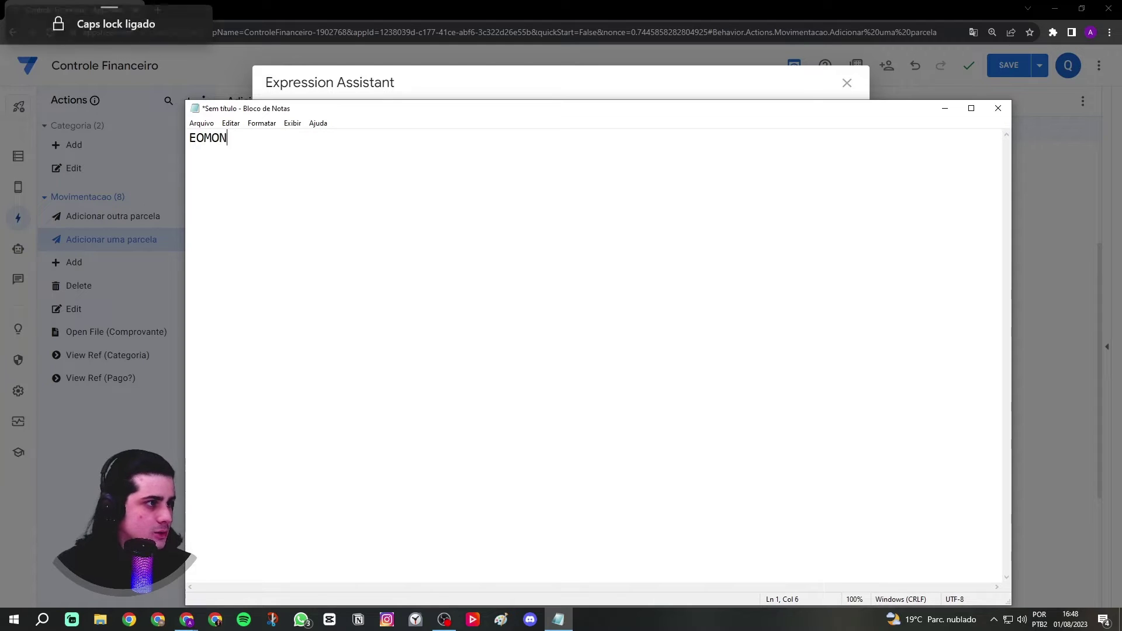
- Set the Notepad font size to 72
left_click(261, 123)
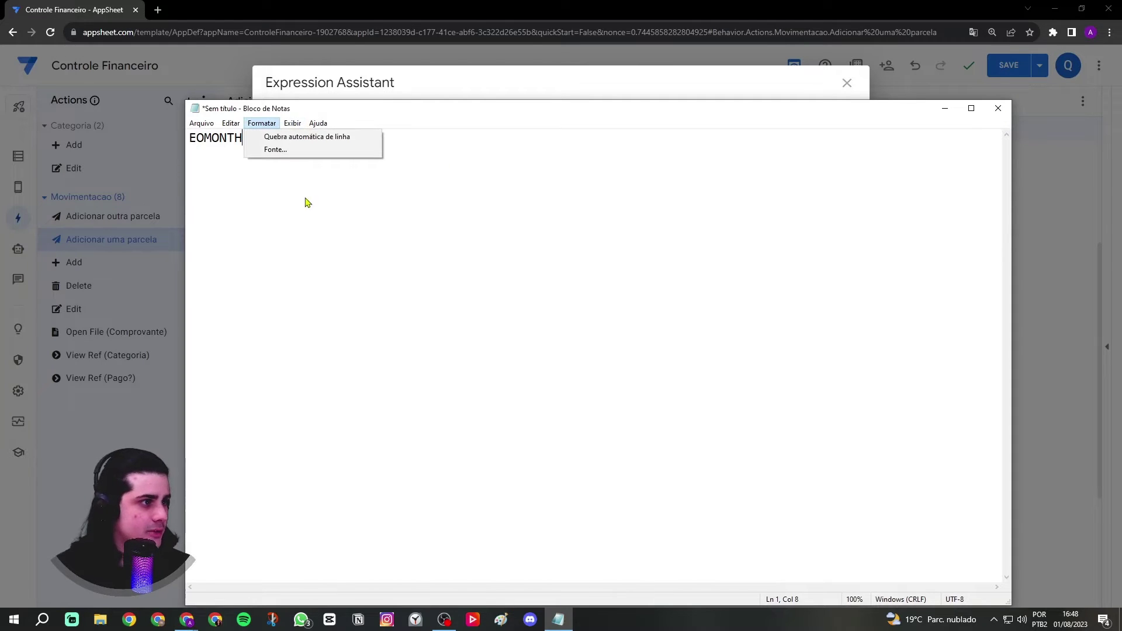
left_click(283, 149)
left_click(462, 295)
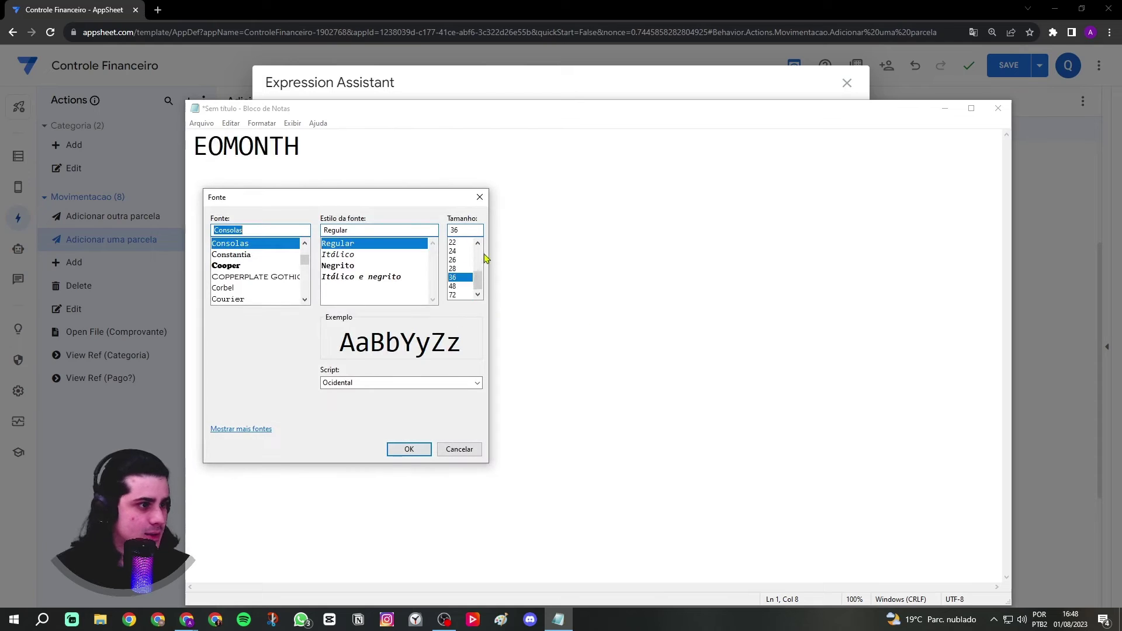
left_click(461, 286)
left_click(459, 296)
left_click(409, 449)
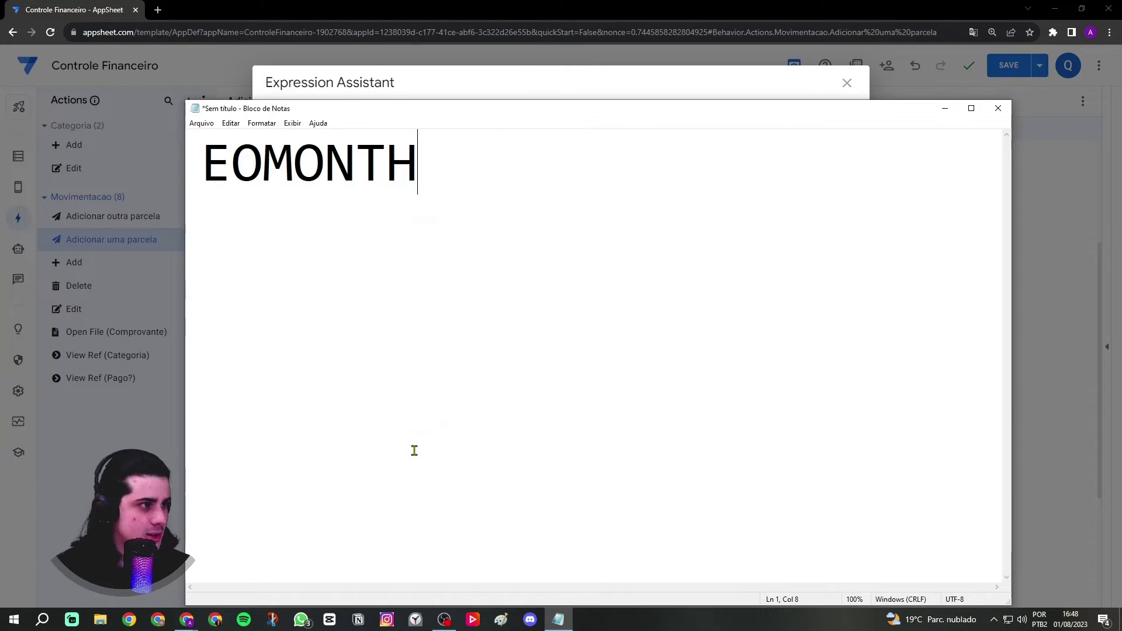
- Complete the function's syntax in the note as EOMONTH(DATA, NUMERO)
type("(")
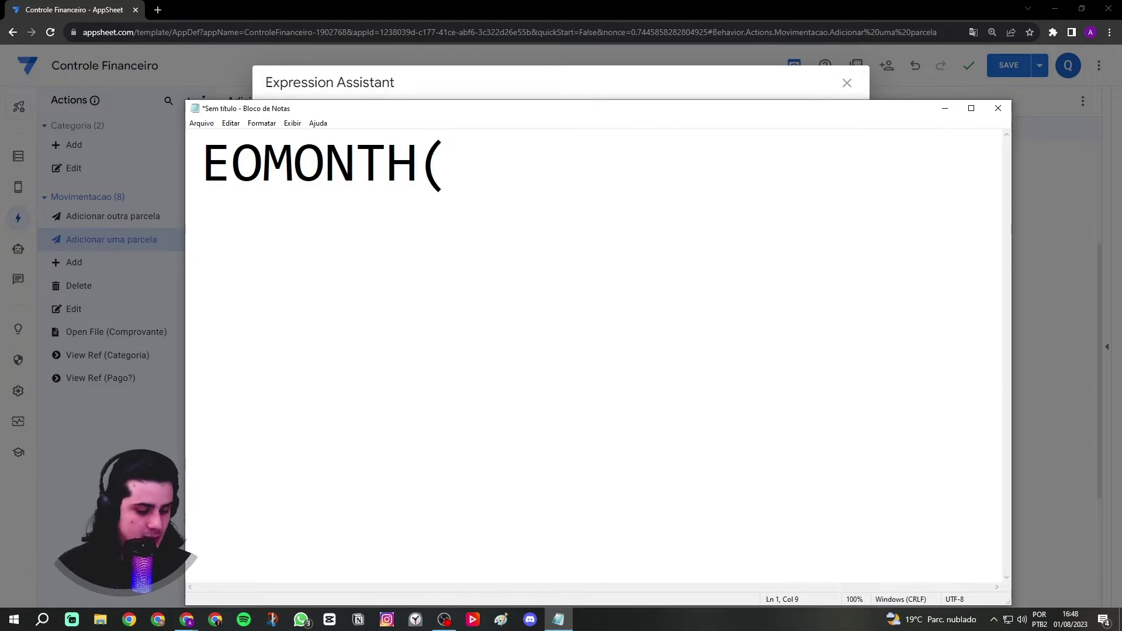
type("DATA, NU")
key("BackSpace")
type("NUMERO)")
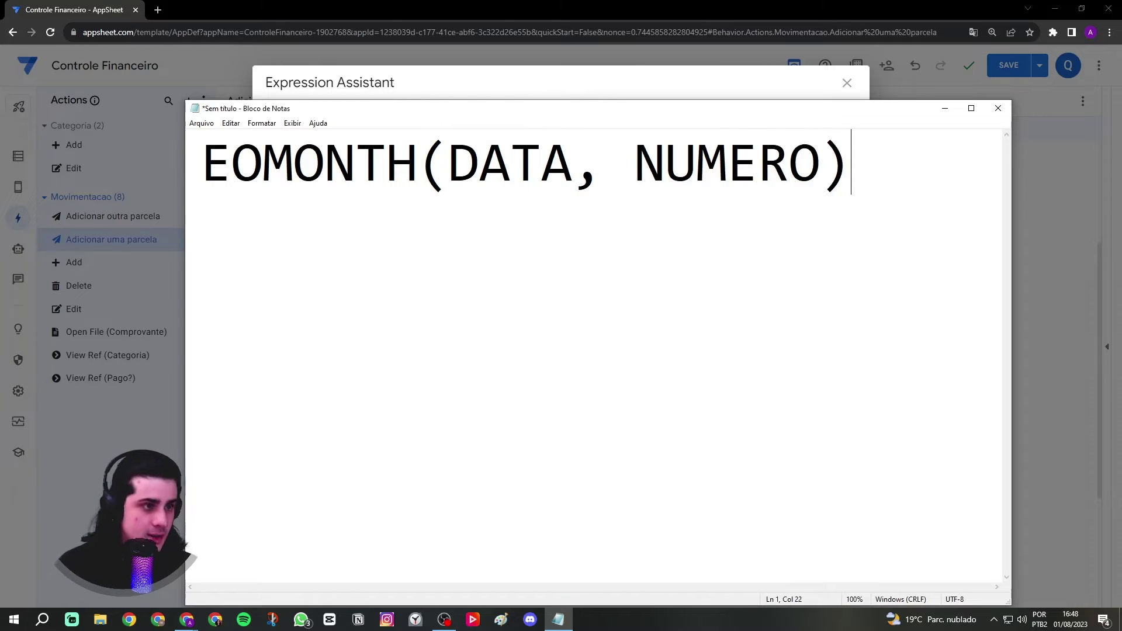
- Add the example date 1/08/2023 two lines below the syntax and highlight the DATA and NUMERO arguments
key("Return")
key("Return")
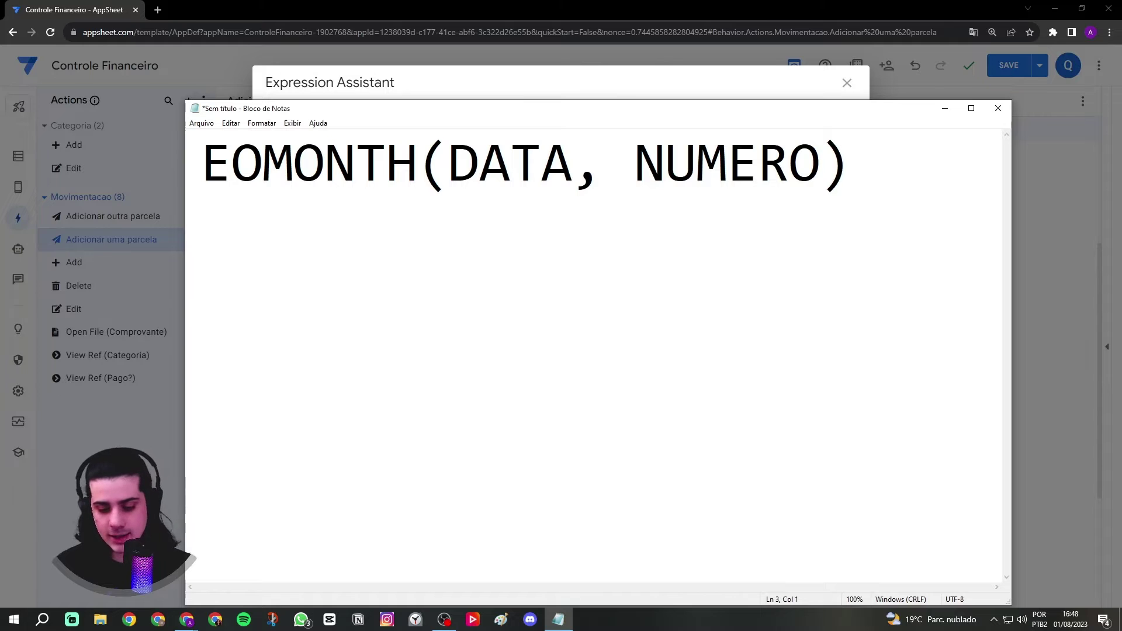
type("10/")
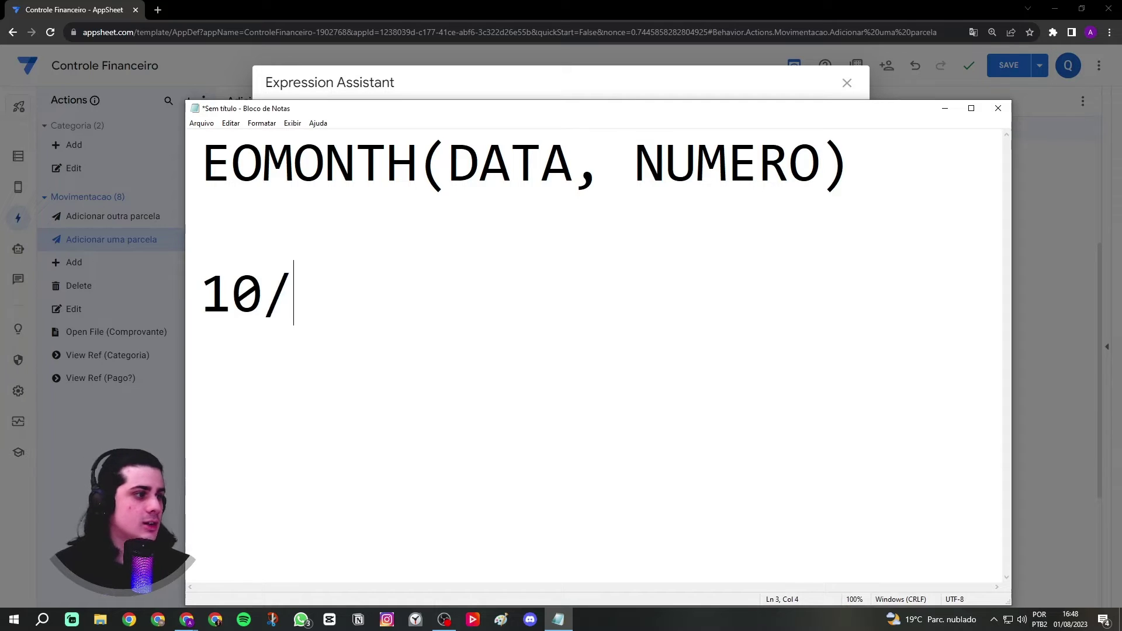
key("BackSpace")
key("BackSpace")
type("/")
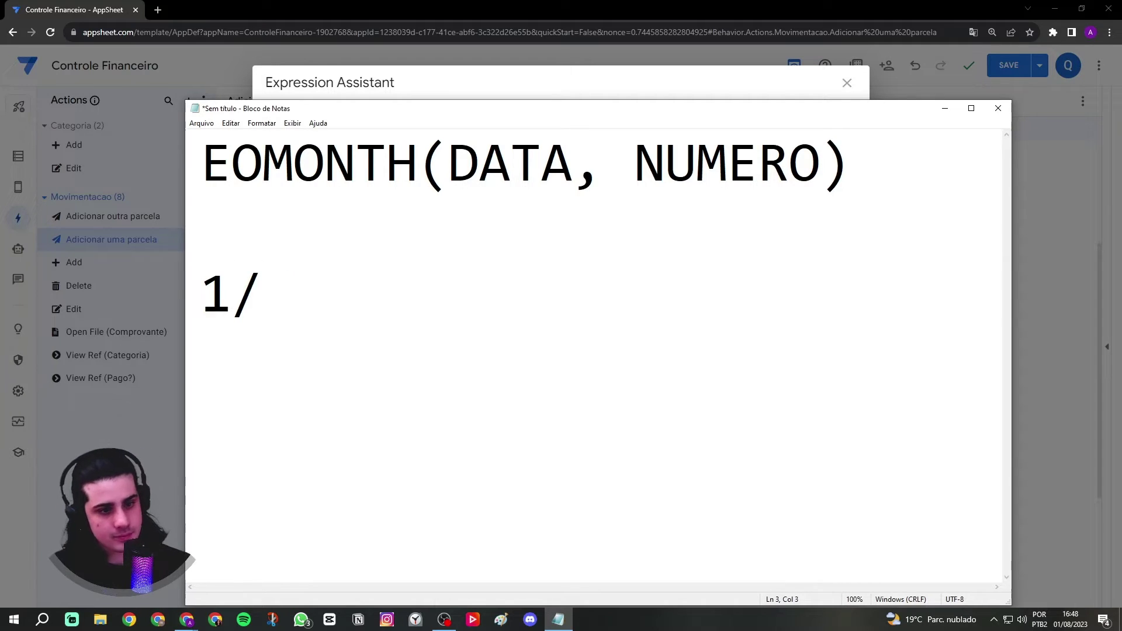
type("08/2023")
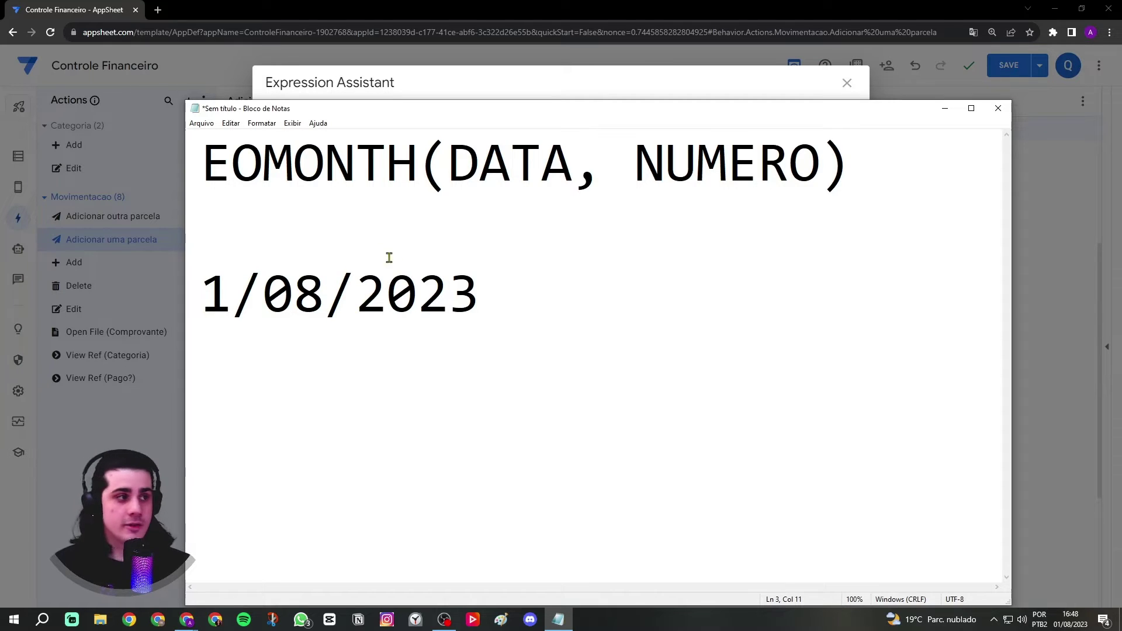
left_click_drag(202, 171, 567, 166)
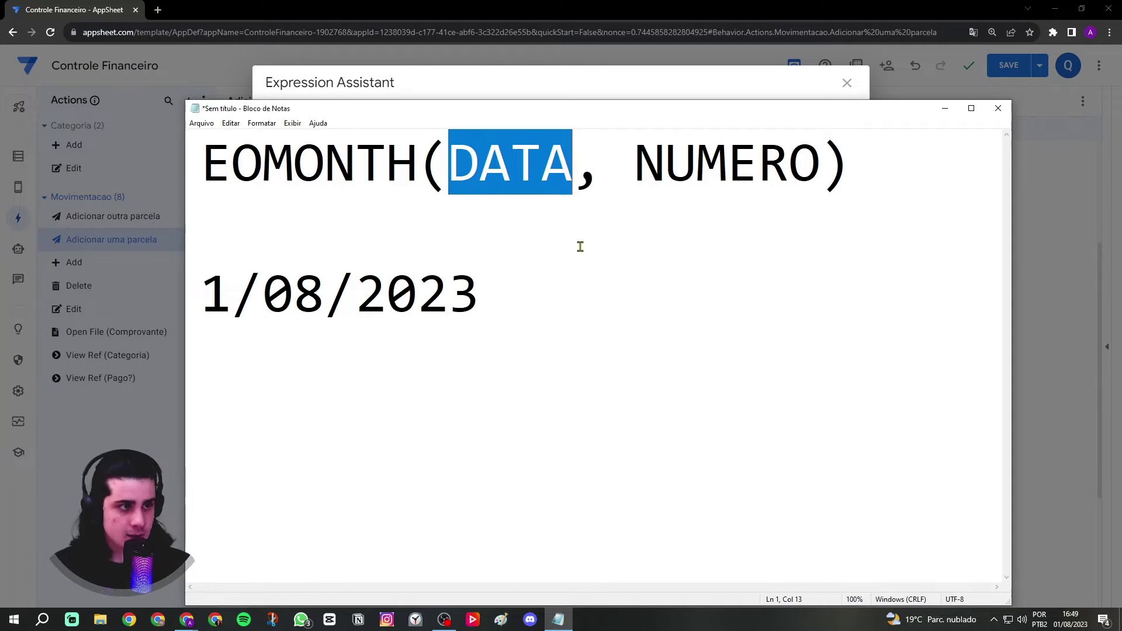
left_click_drag(635, 169, 816, 169)
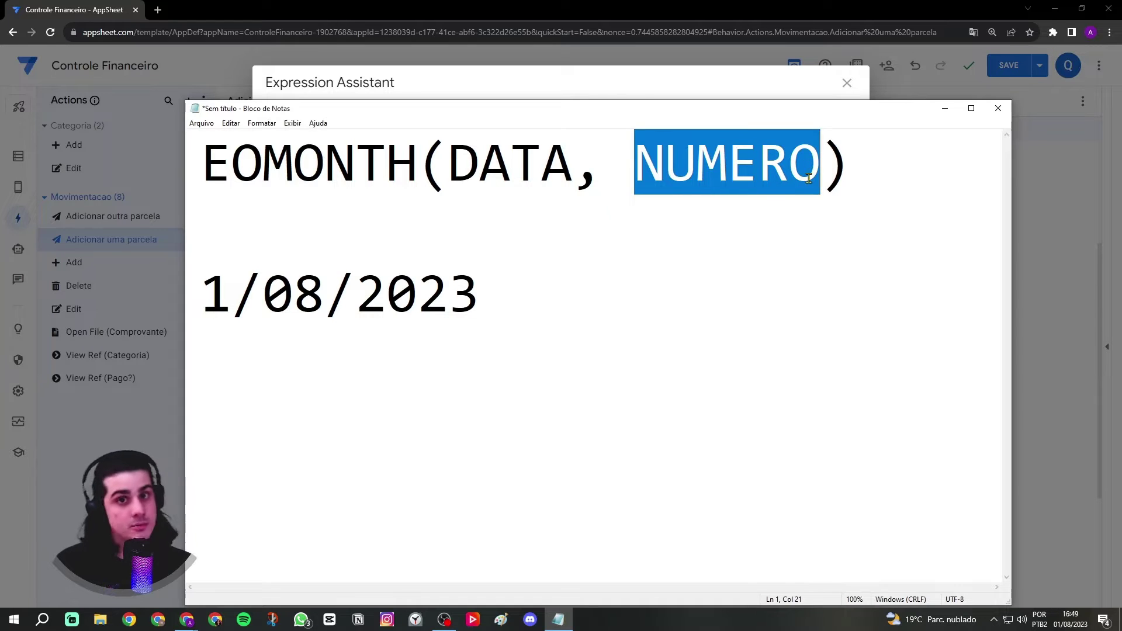
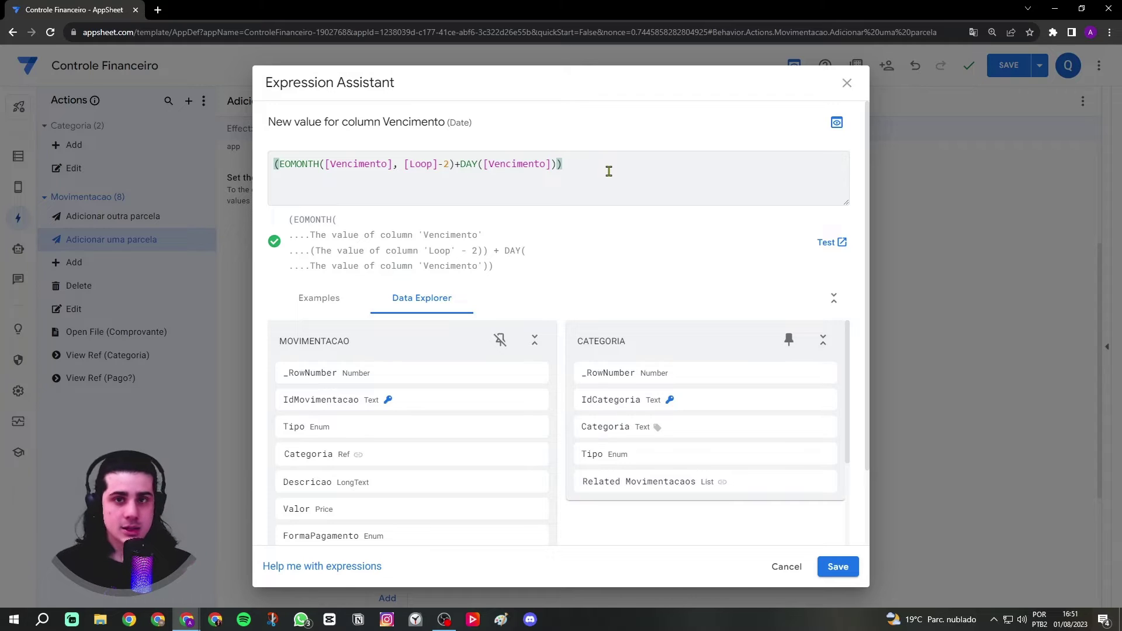
- Review the complete Vencimento expression in AppSheet and save it as the column's value
key("ctrl+shift+Left")
key("ctrl+shift+Left")
key("ctrl+shift+Left")
key("ctrl+shift+Left")
key("ctrl+shift+Left")
key("ctrl+shift+Left")
key("ctrl+shift+Left")
key("ctrl+shift+Left")
key("ctrl+shift+Left")
key("ctrl+shift+Left")
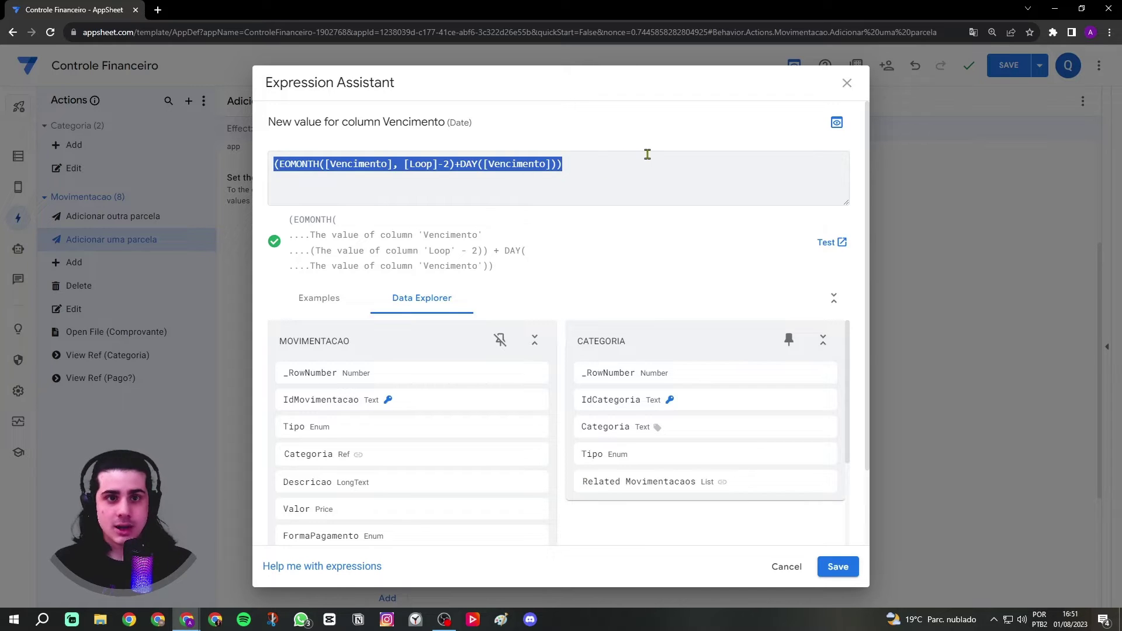
left_click(648, 154)
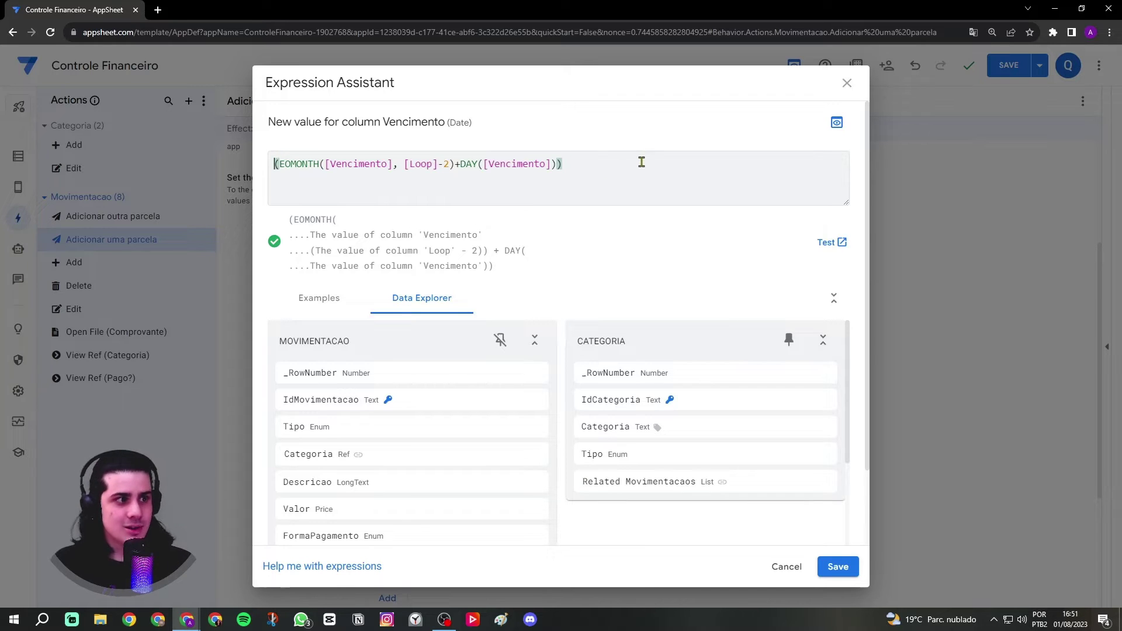
left_click(838, 567)
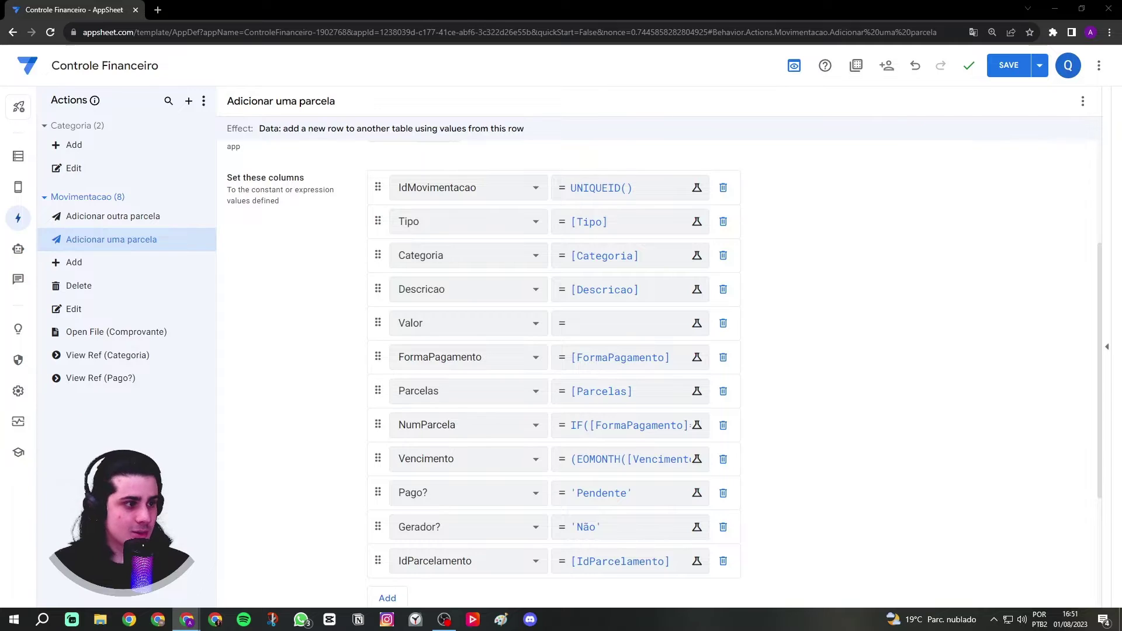
- Open the expression for the Valor column and start an IF function with balanced parentheses
left_click(610, 324)
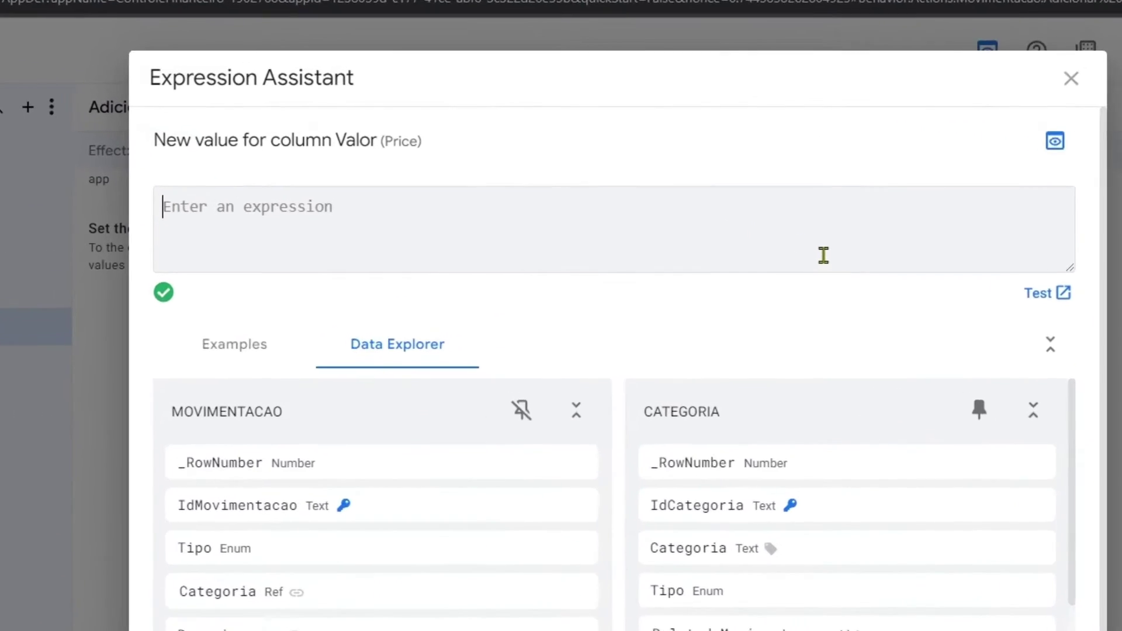
type("if(")
key("BackSpace")
key("BackSpace")
key("BackSpace")
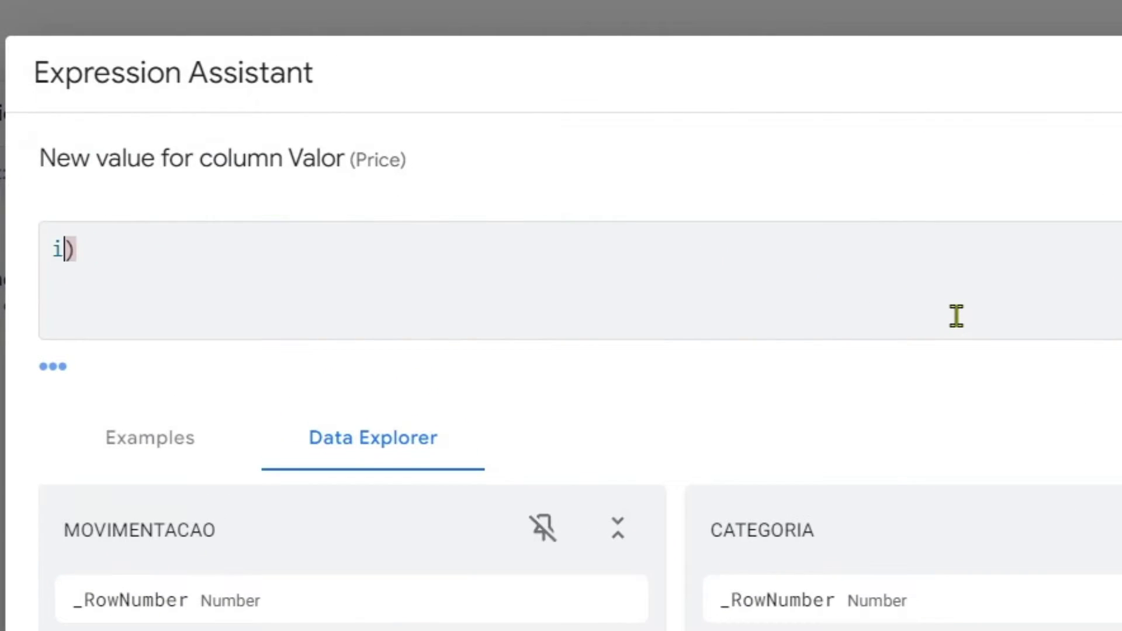
type("IF(")
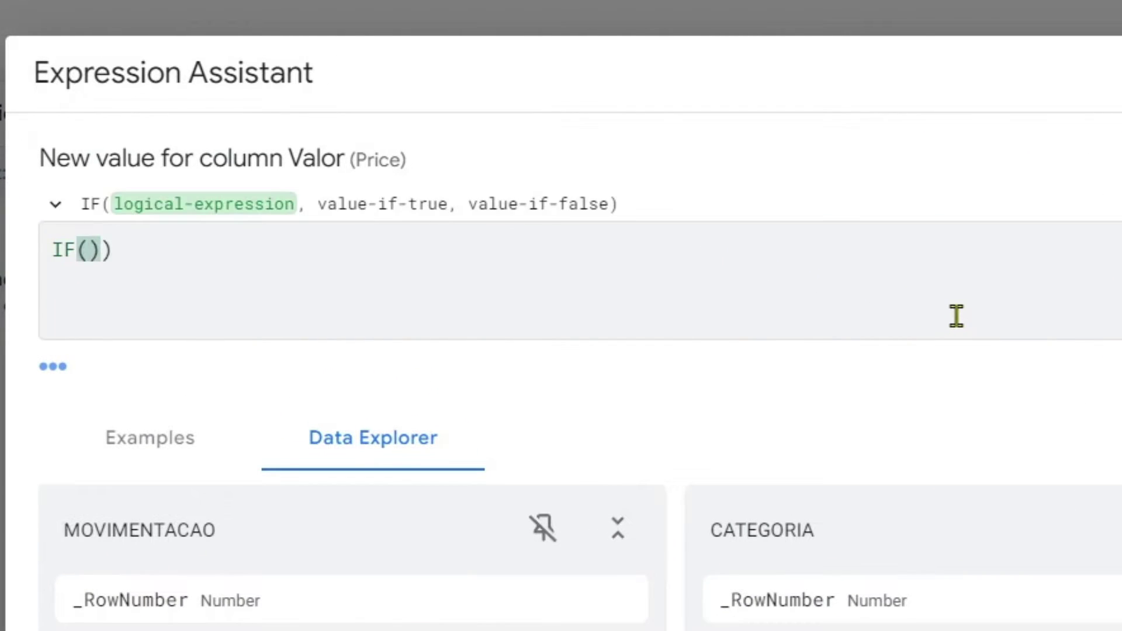
key("Delete")
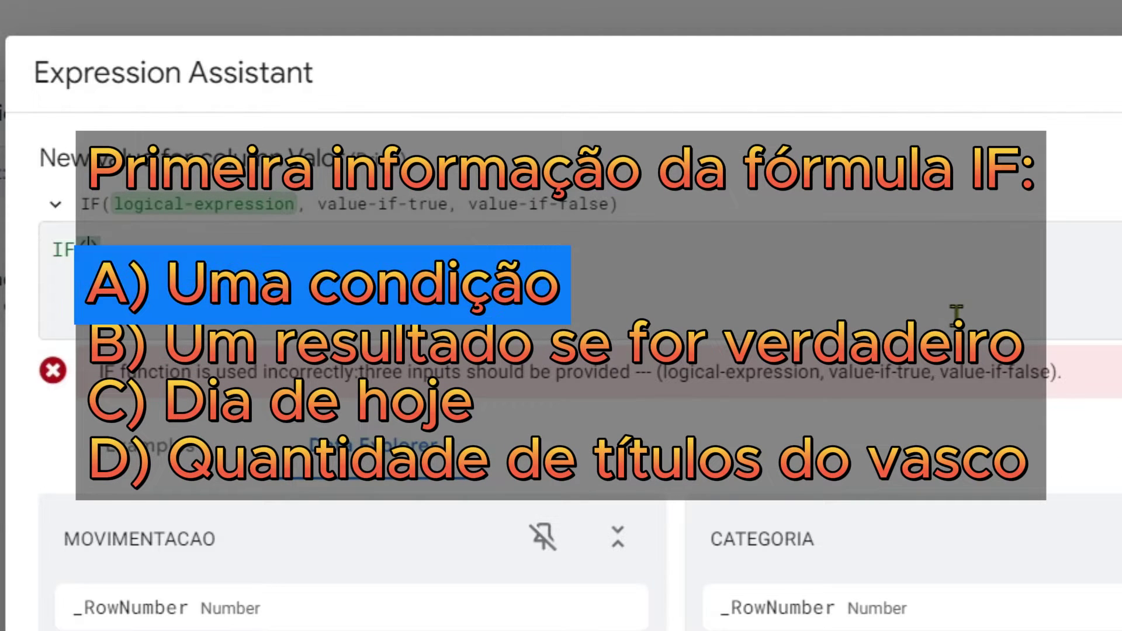
- Enter [Loop]<>[Parcelas] as the logical condition of the IF function
type("[")
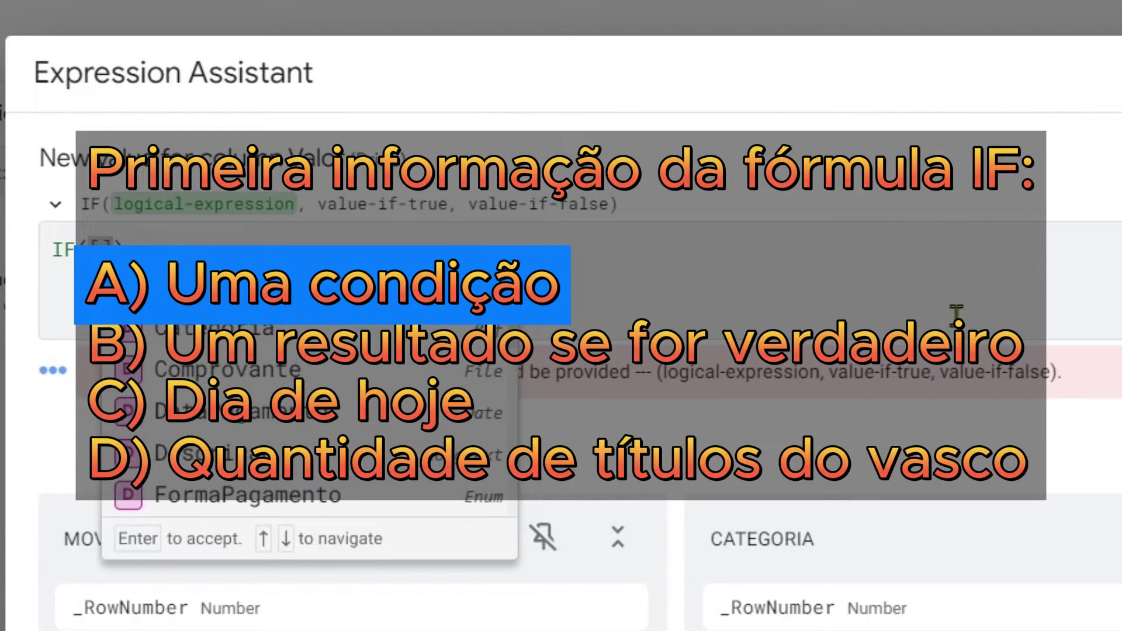
type("F")
type("oop")
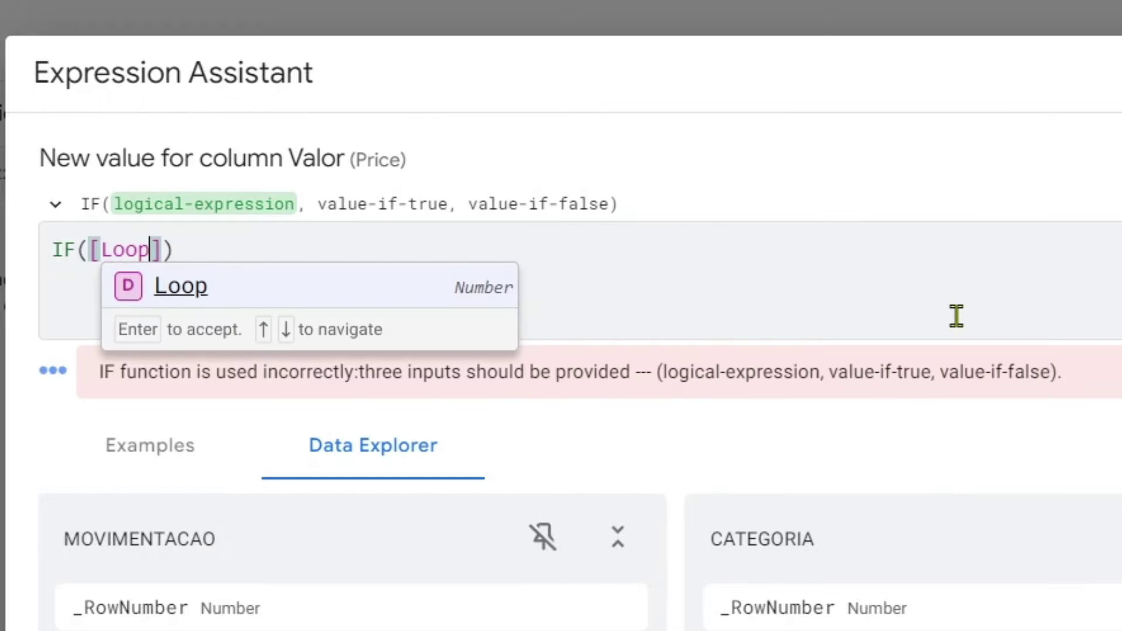
key("Return")
type("<>")
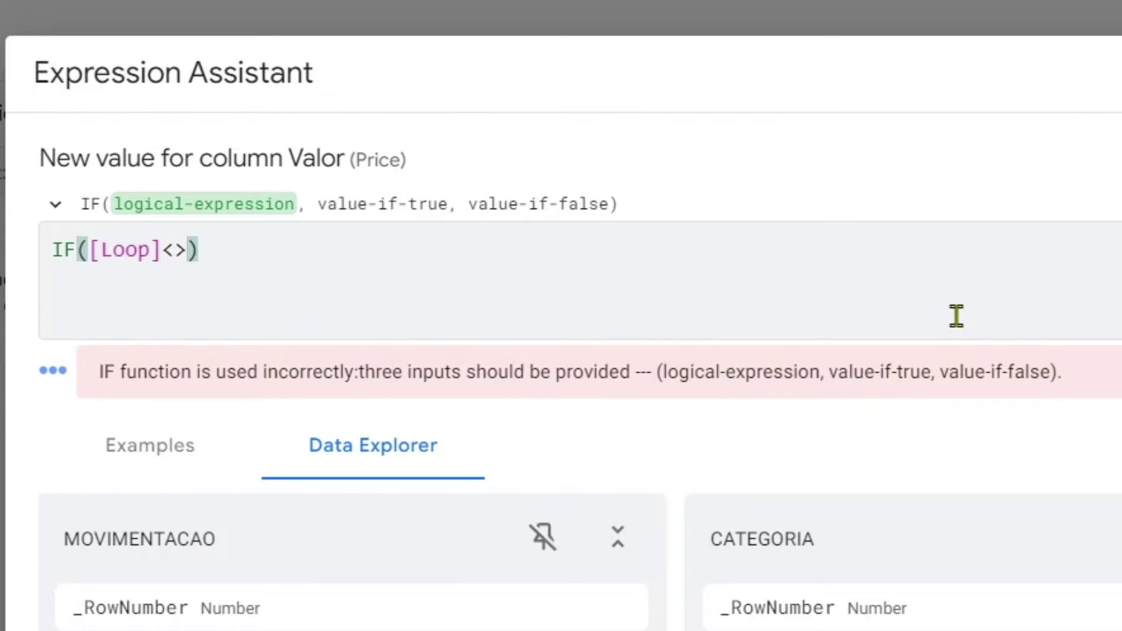
type("[")
type("Parcel")
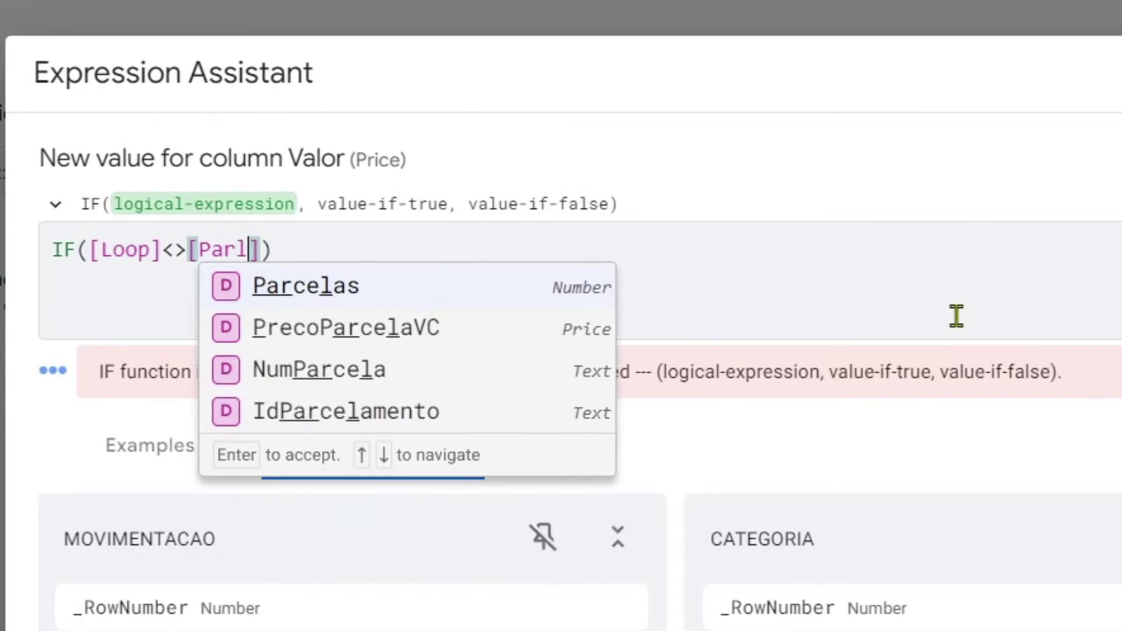
key("BackSpace")
type("c")
key("Return")
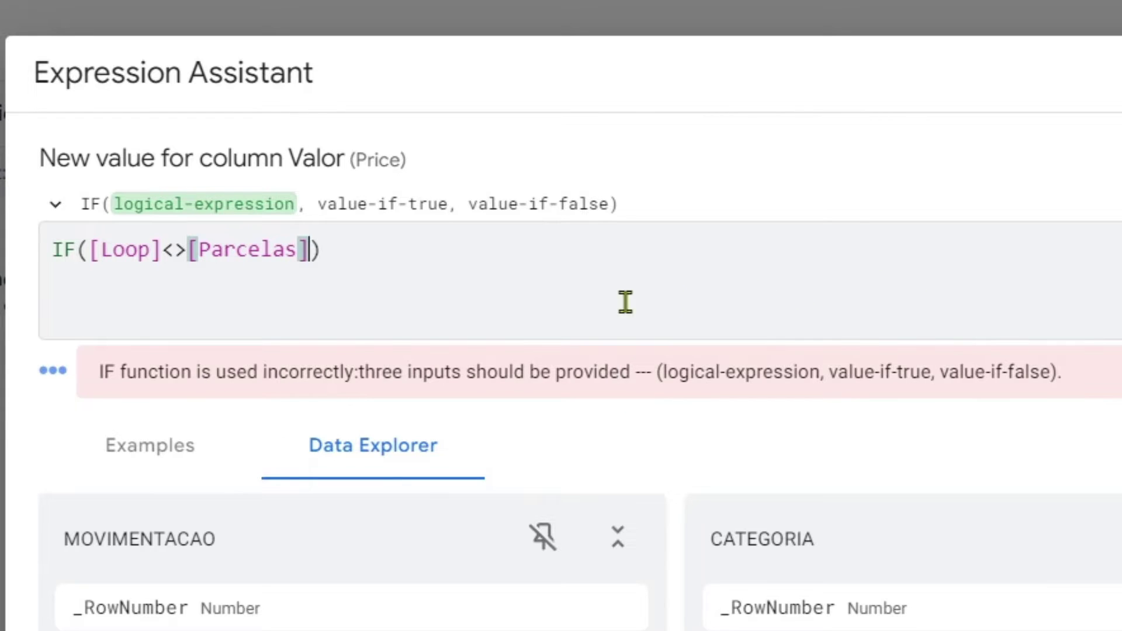
- Examine the IF condition by highlighting the <> operator and the Loop and Parcelas columns it compares
mouse_move(173, 253)
left_mouse_down()
mouse_move(166, 279)
mouse_move(183, 253)
left_mouse_up()
left_click(158, 251)
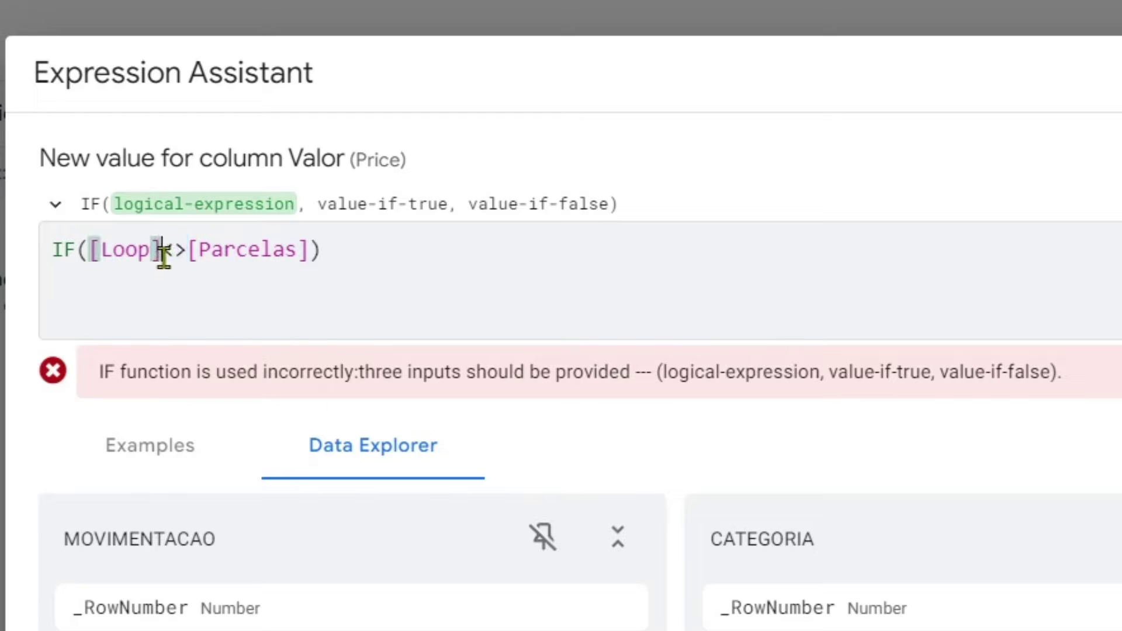
double_click(170, 251)
left_click(186, 252)
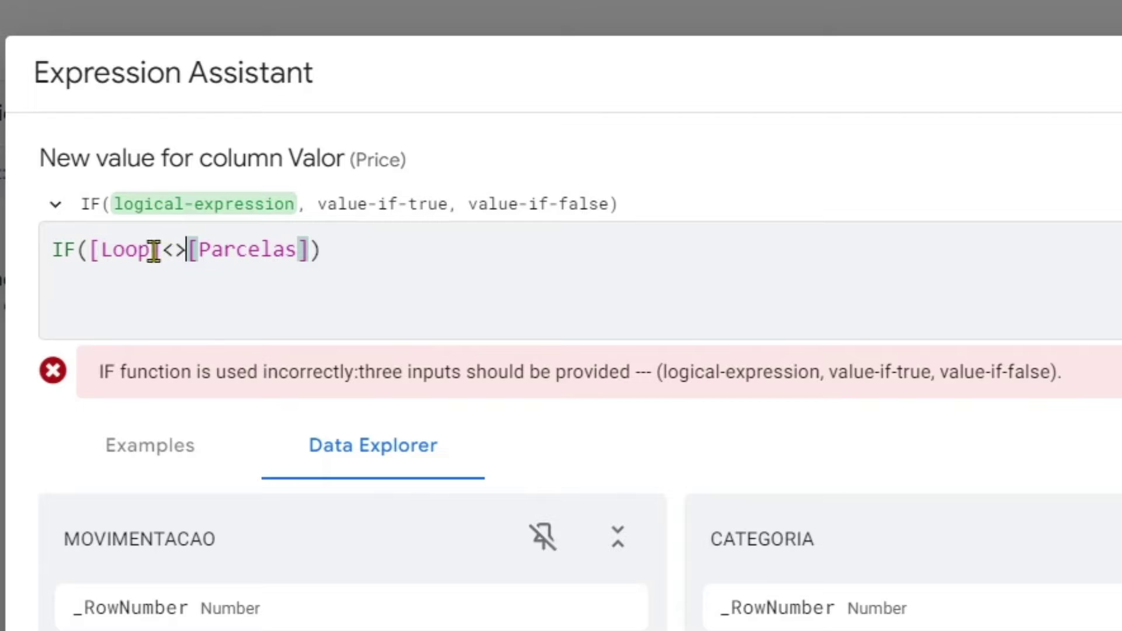
left_click(114, 250)
left_click_drag(113, 250, 138, 250)
left_click_drag(210, 250, 299, 252)
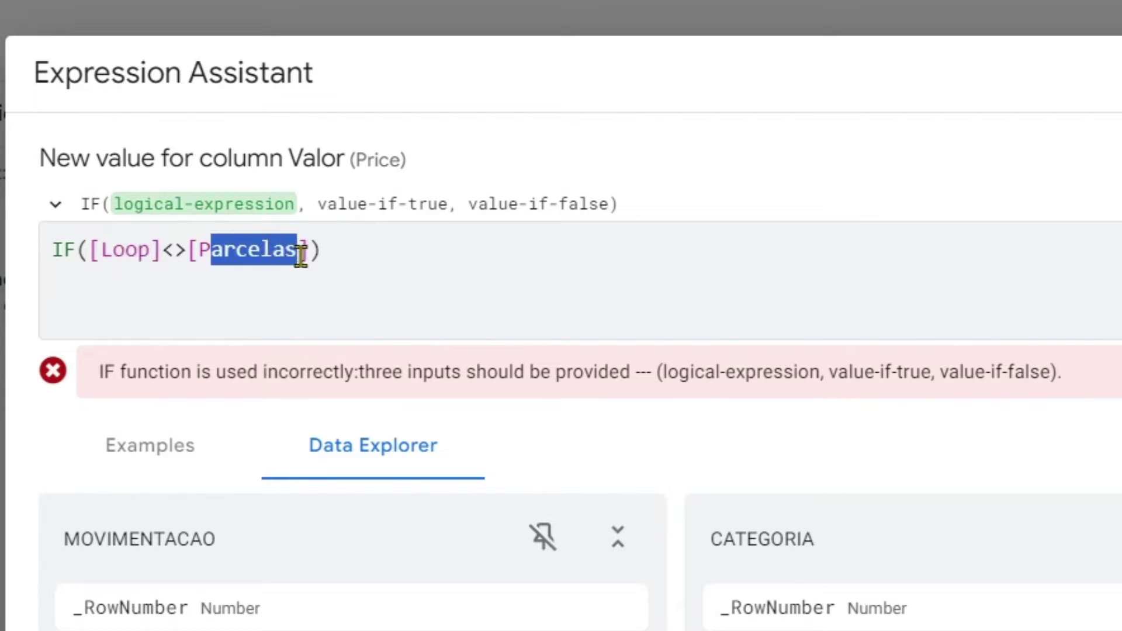
left_click(307, 253)
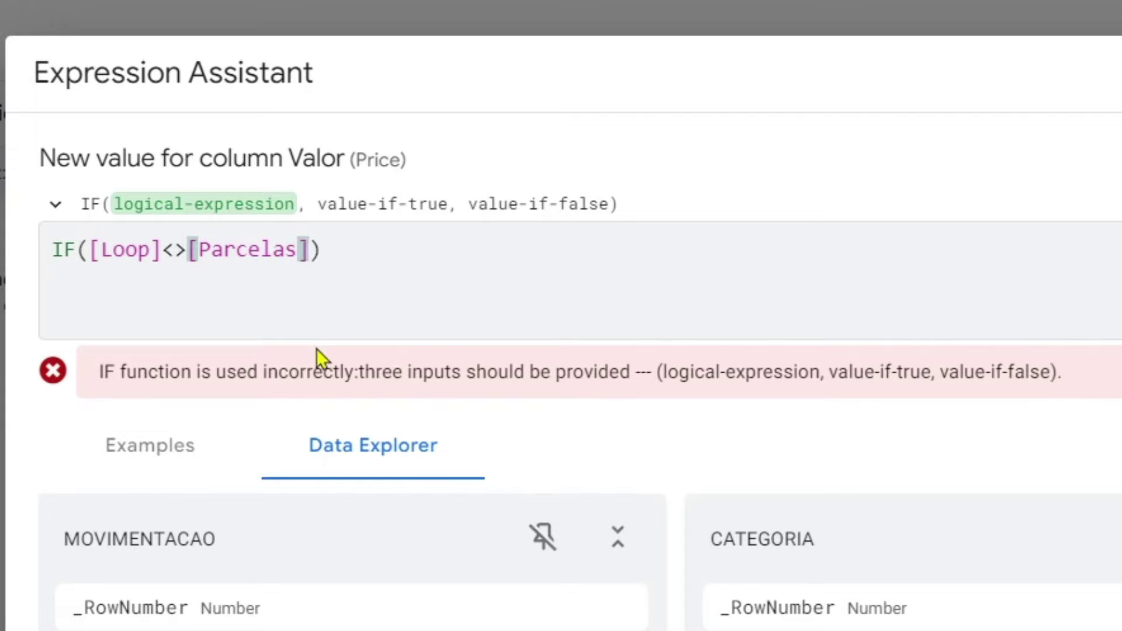
- Add ([Valor]/[Parcelas]) as the IF function's value-if-true argument
type(",")
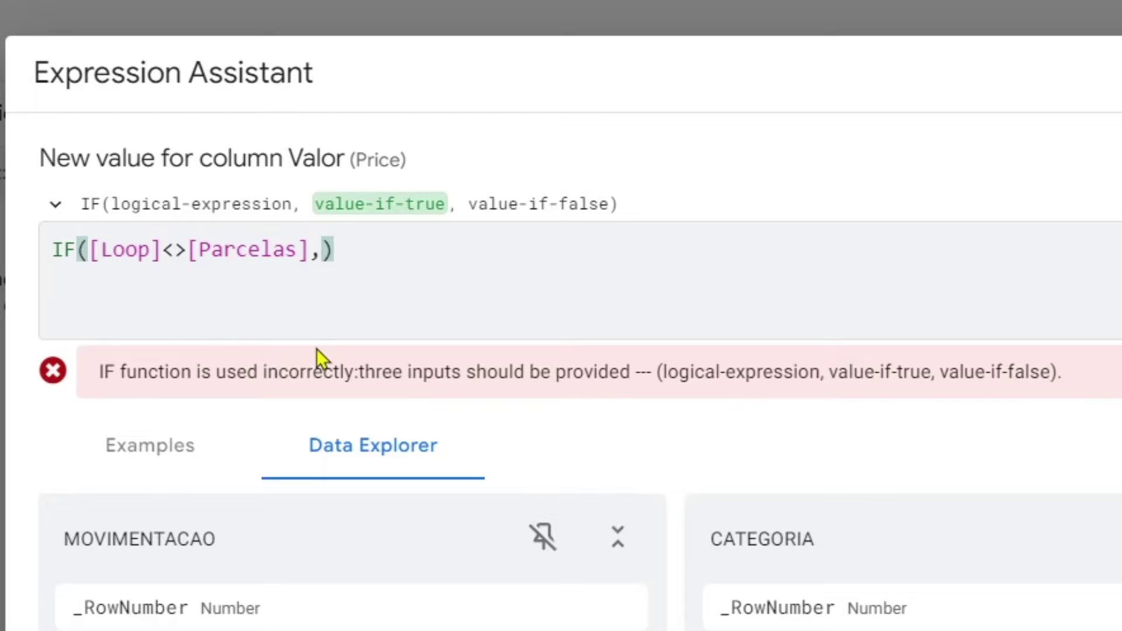
type("(")
type("[Valor")
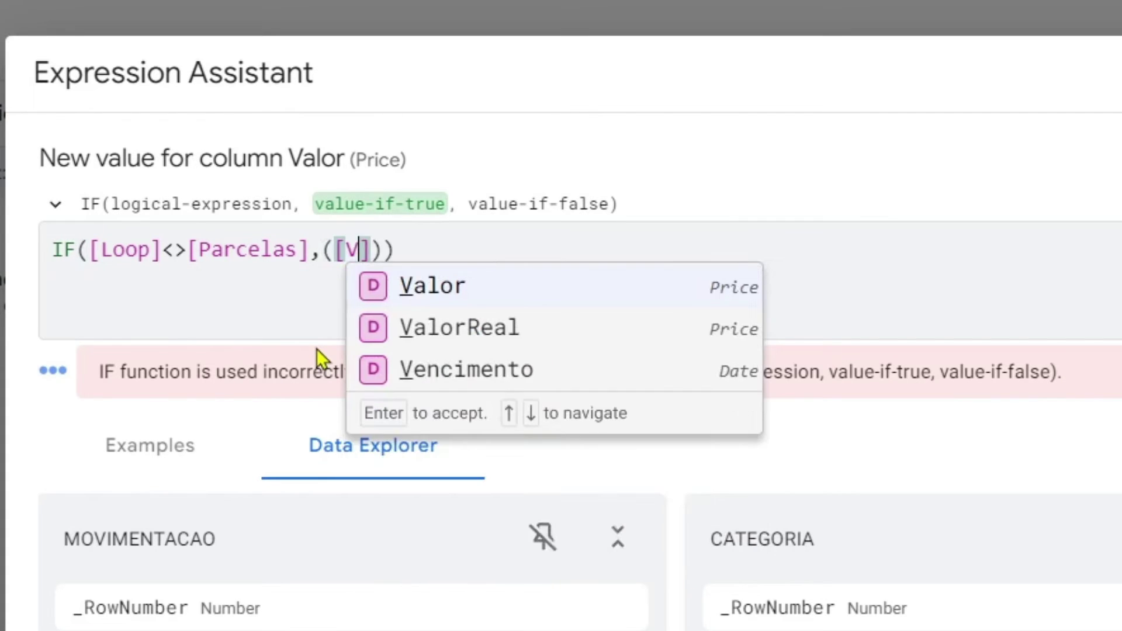
key("Return")
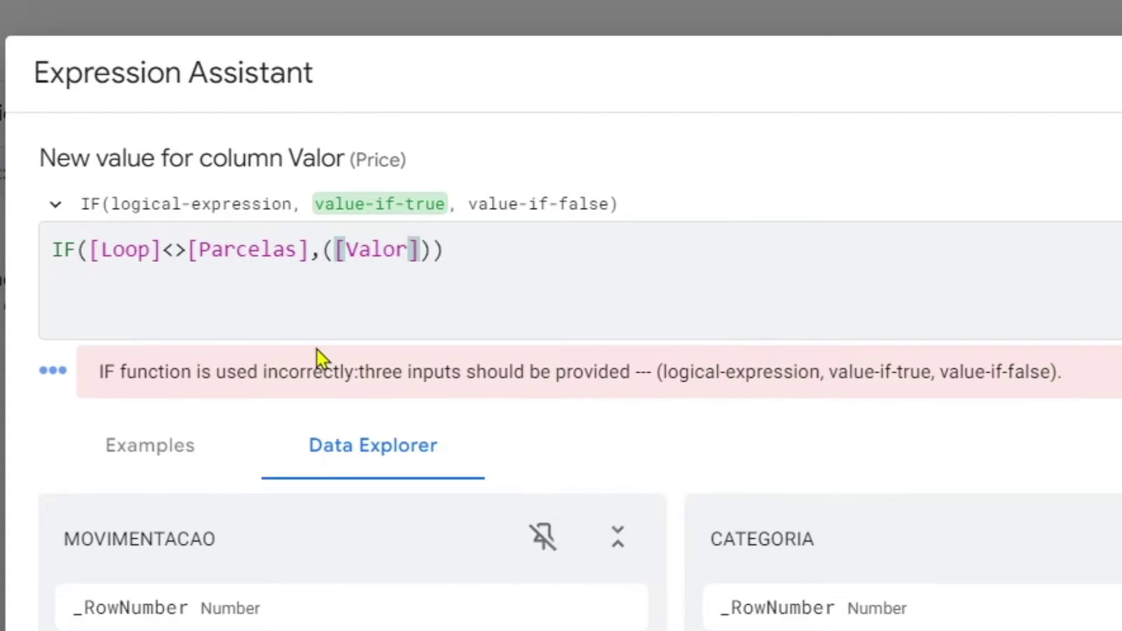
type("/[Par")
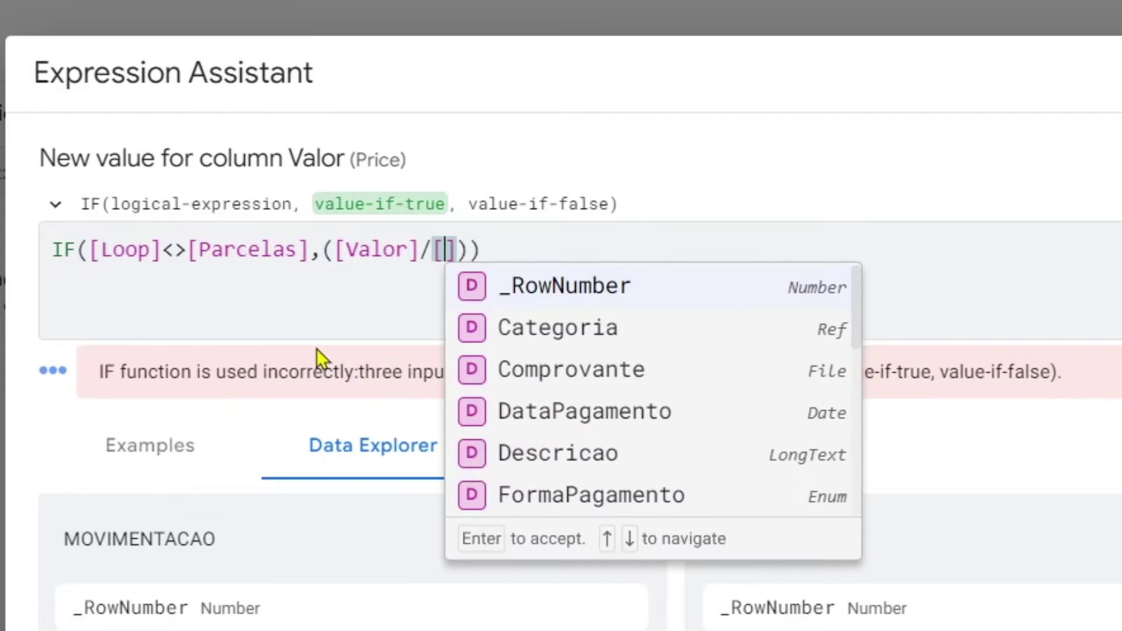
type("celas")
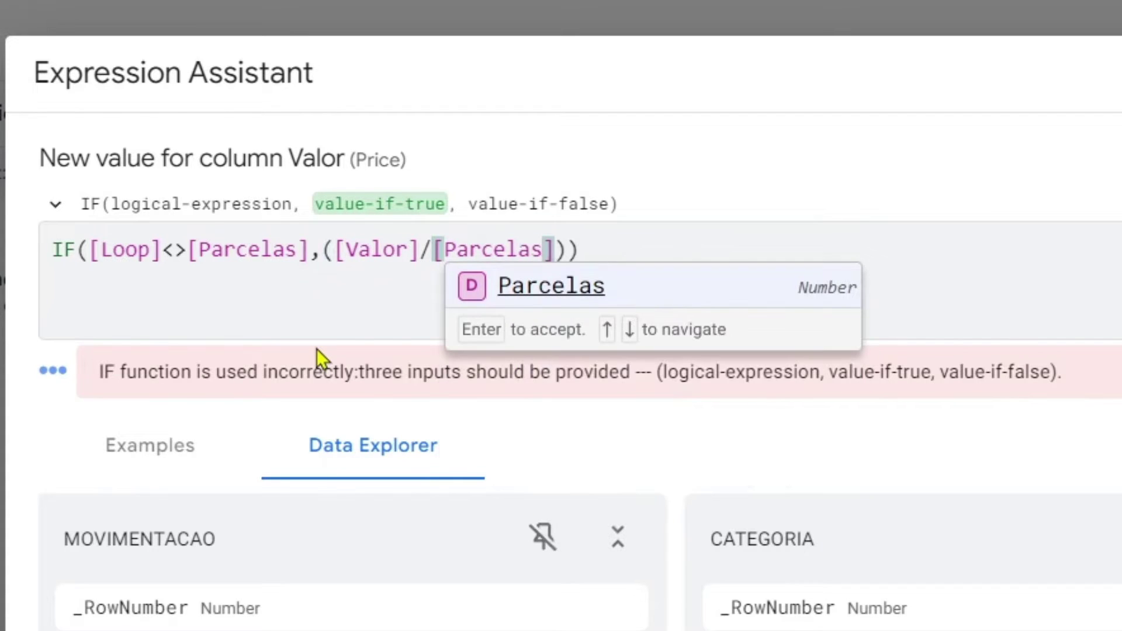
left_click(274, 290)
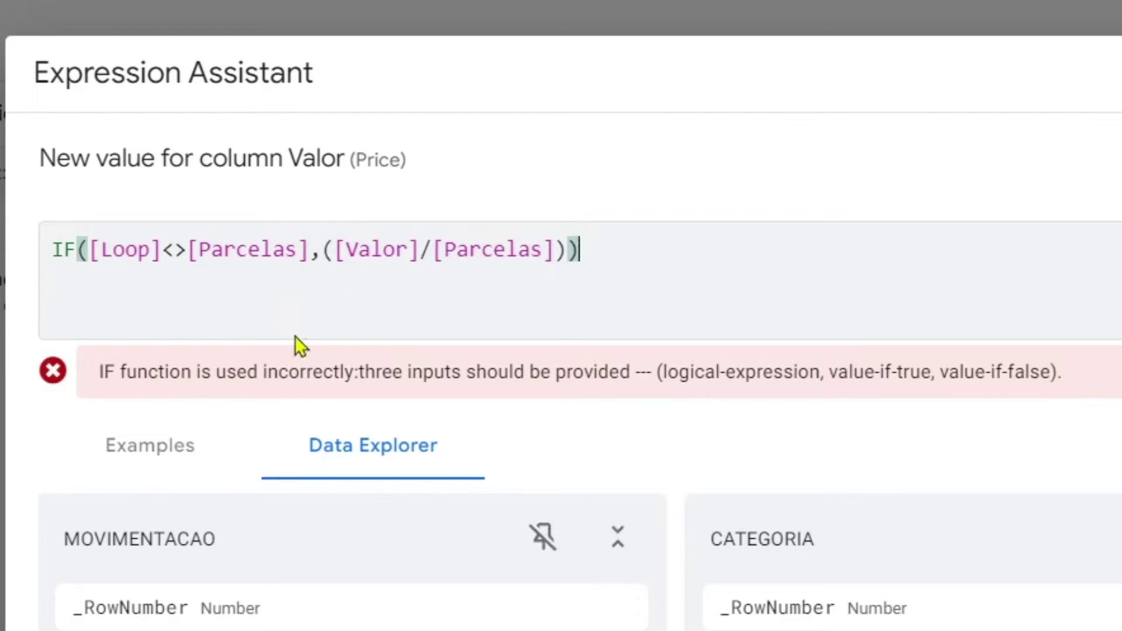
- Try the PrecoParcelaVC column in place of the division in the value-if-true argument, and restore [Valor]/[Parcelas]
left_click_drag(345, 251, 445, 252)
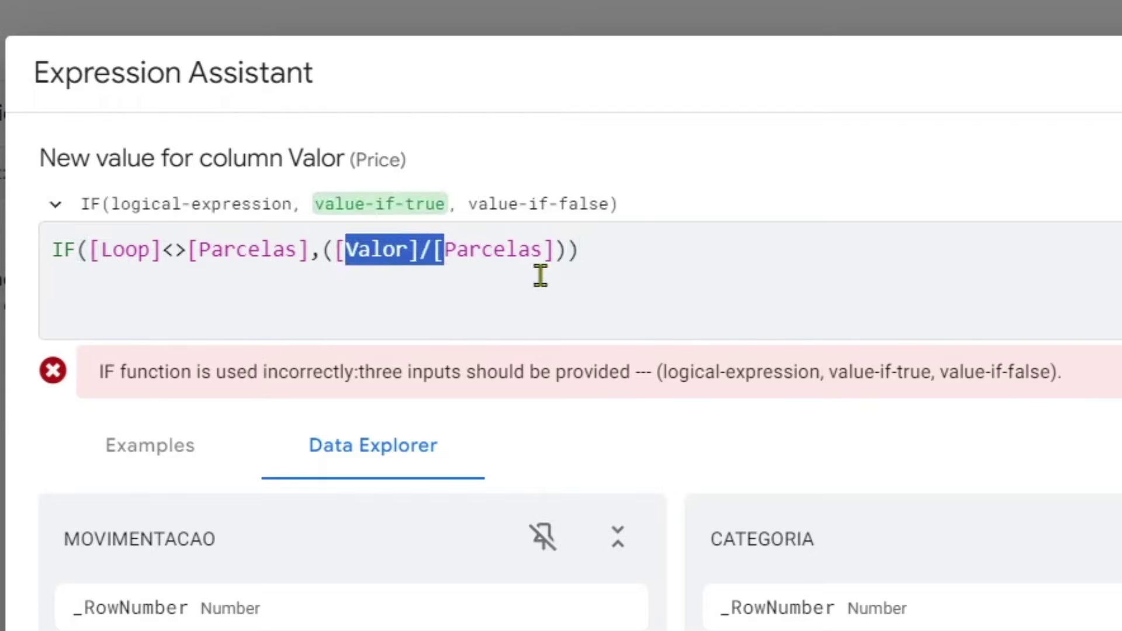
scroll(518, 489, "down", 15)
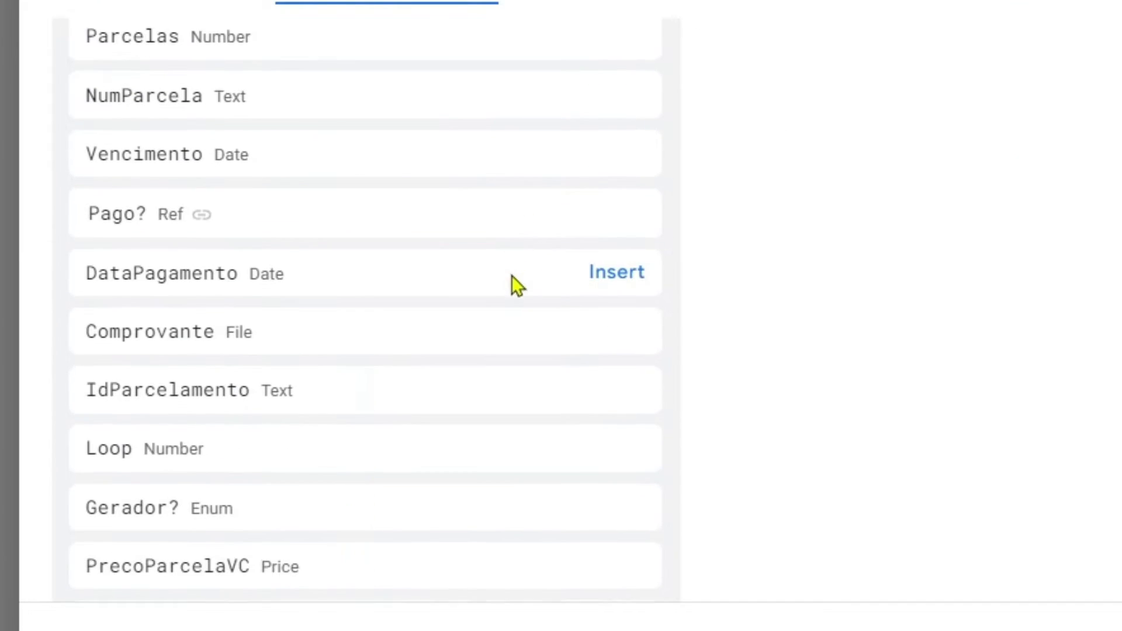
left_click_drag(88, 321, 229, 318)
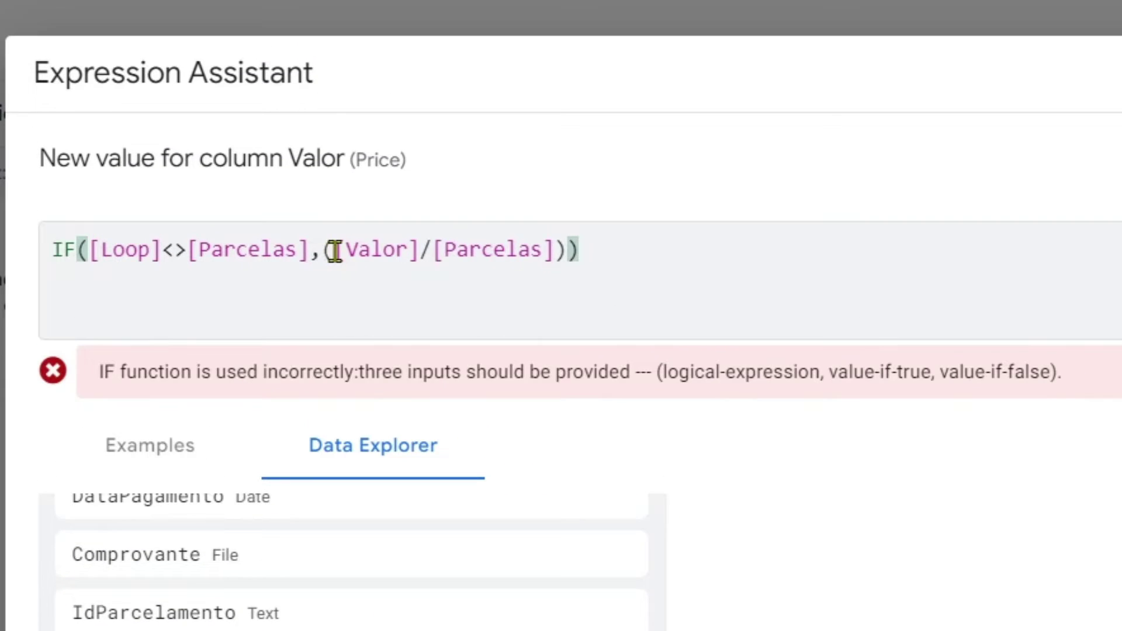
left_click_drag(348, 250, 541, 253)
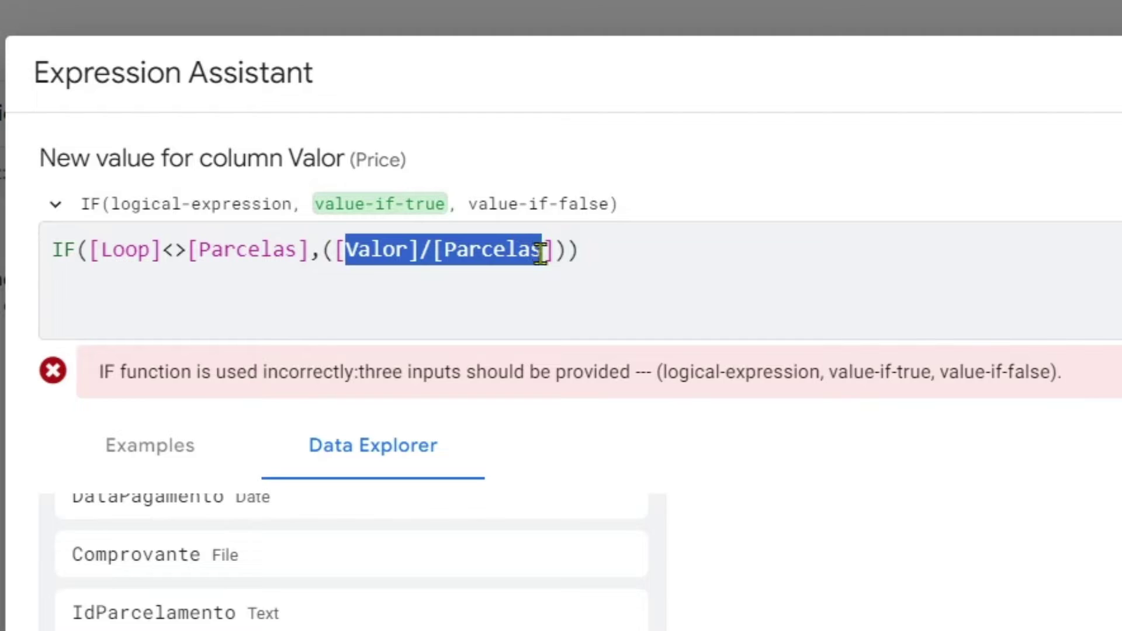
type("Pre")
key("Return")
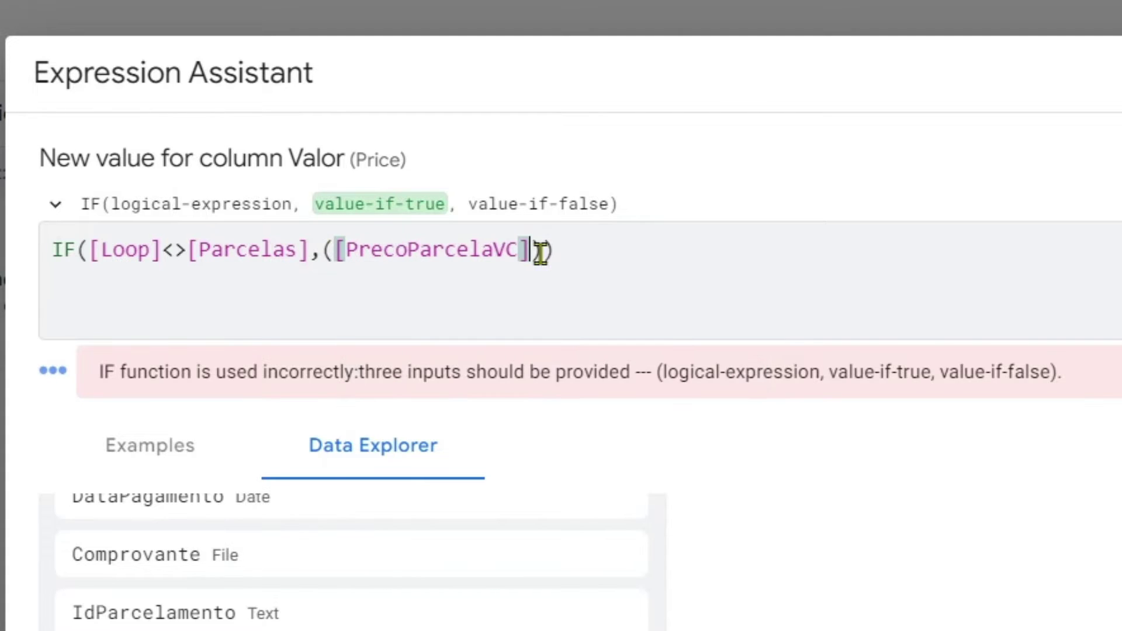
key("ctrl+z")
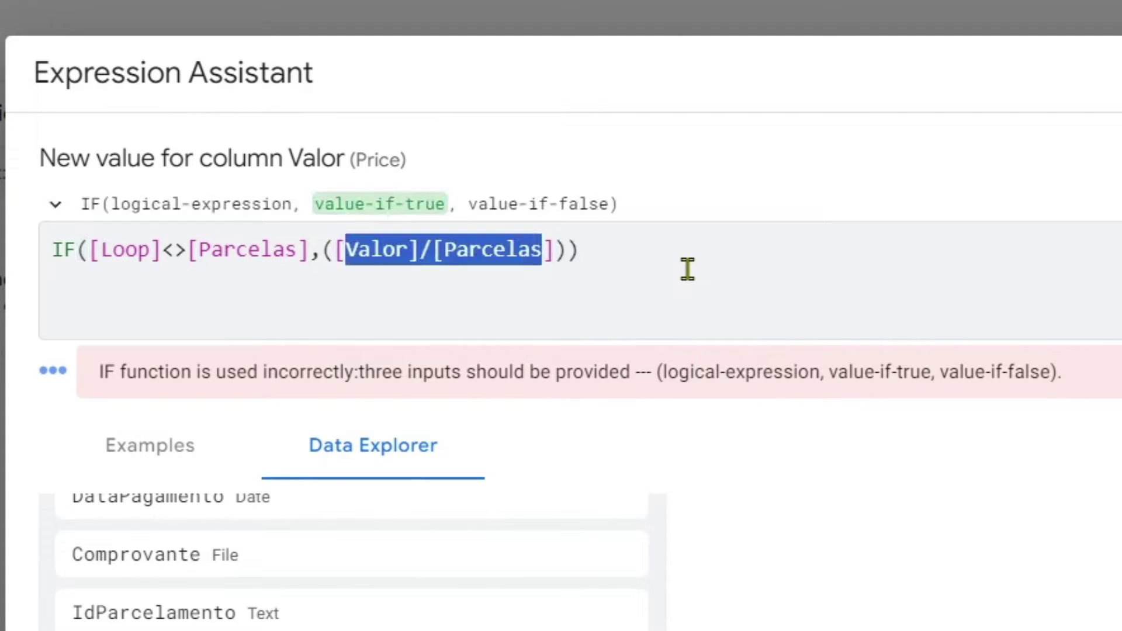
key("ctrl+z")
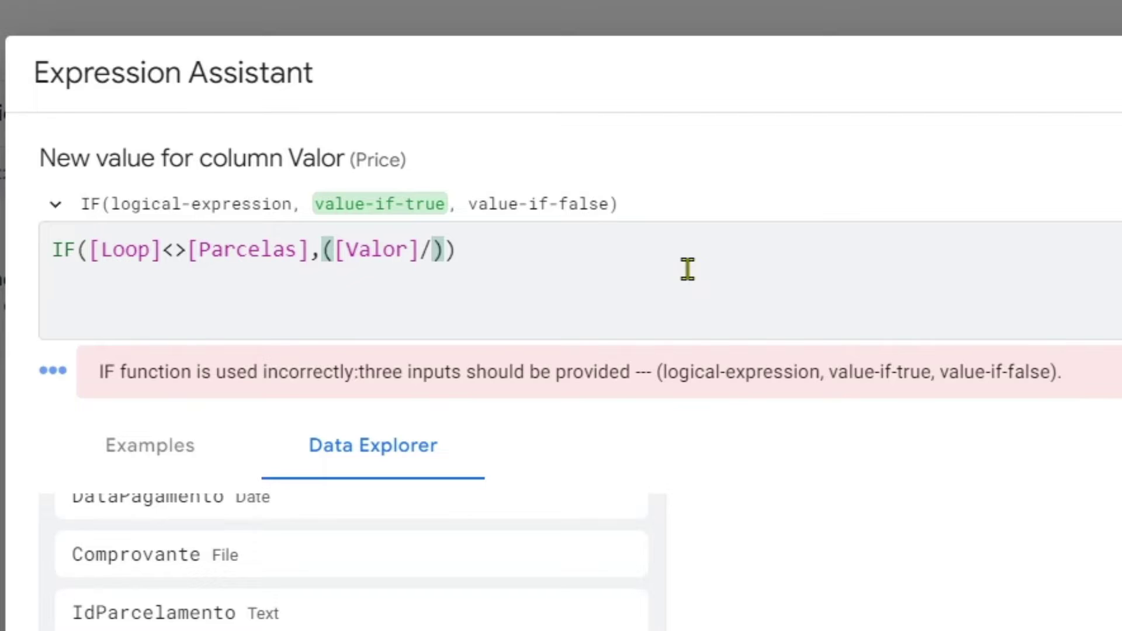
type("[Par")
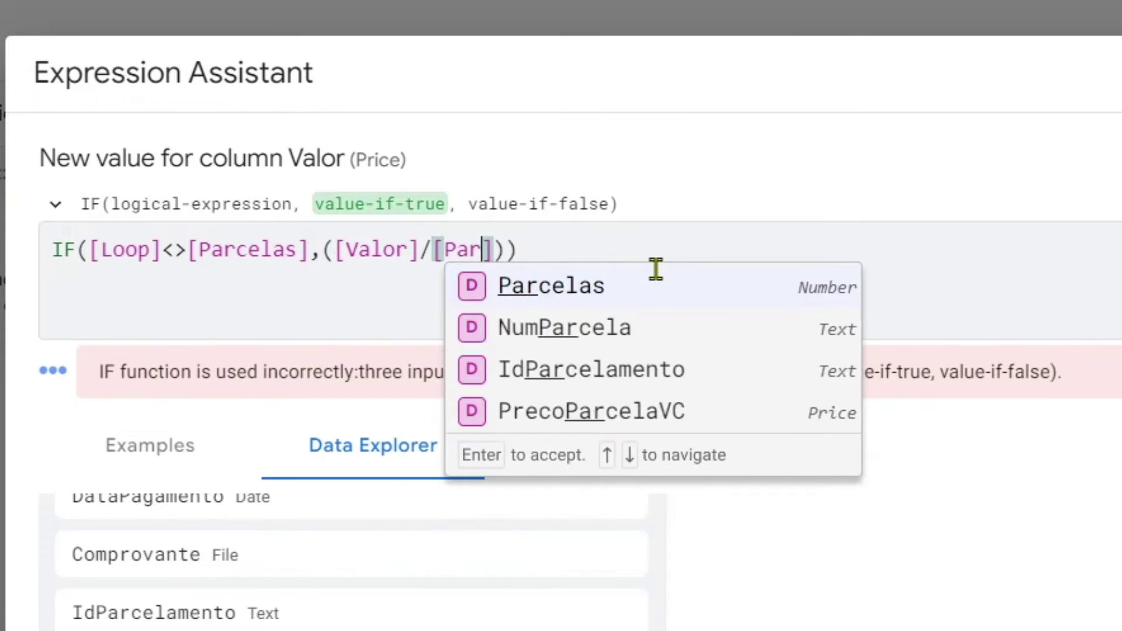
left_click(655, 270)
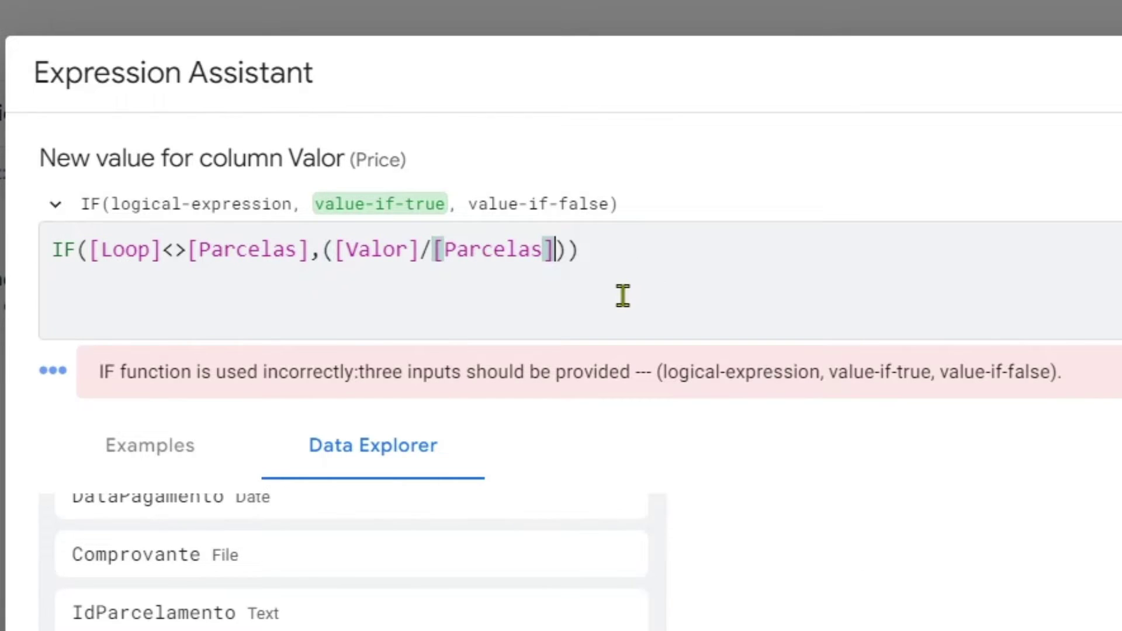
- Check the parentheses enclosing the division and add a comma after them to begin the value-if-false argument
left_click(336, 263)
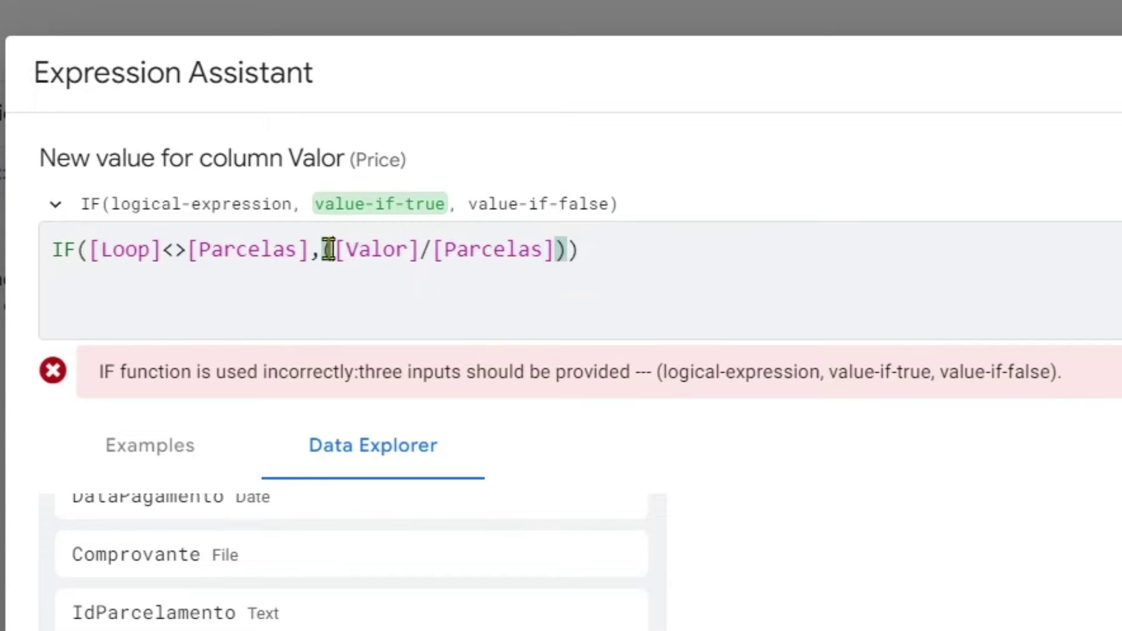
double_click(327, 250)
left_click(565, 250)
left_click_drag(576, 250, 298, 251)
left_click(493, 300)
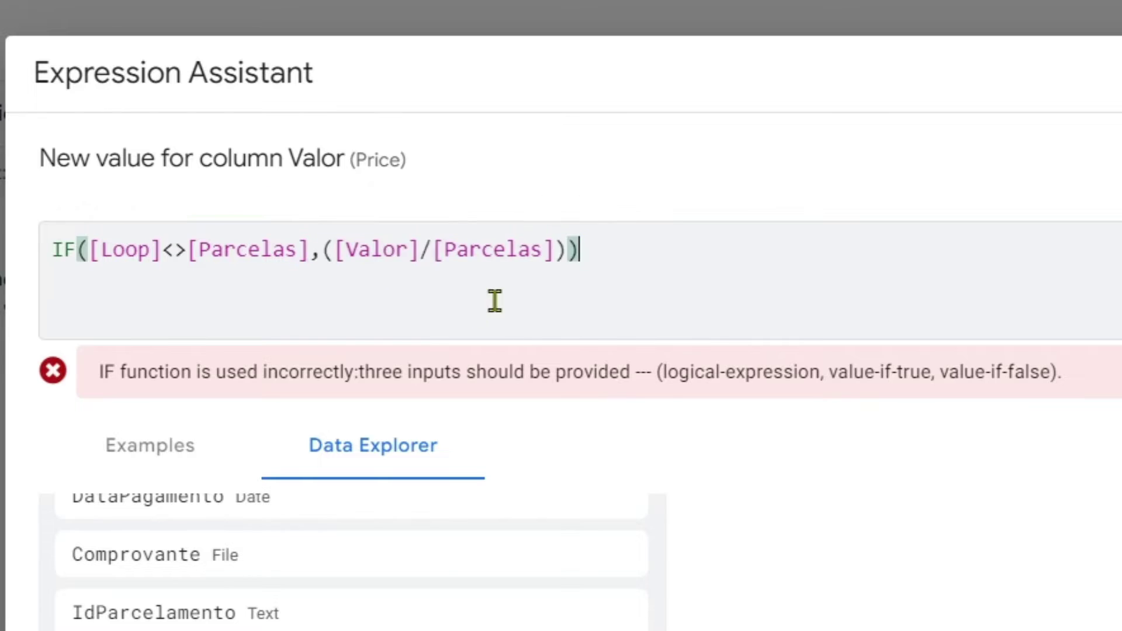
left_click_drag(566, 250, 324, 251)
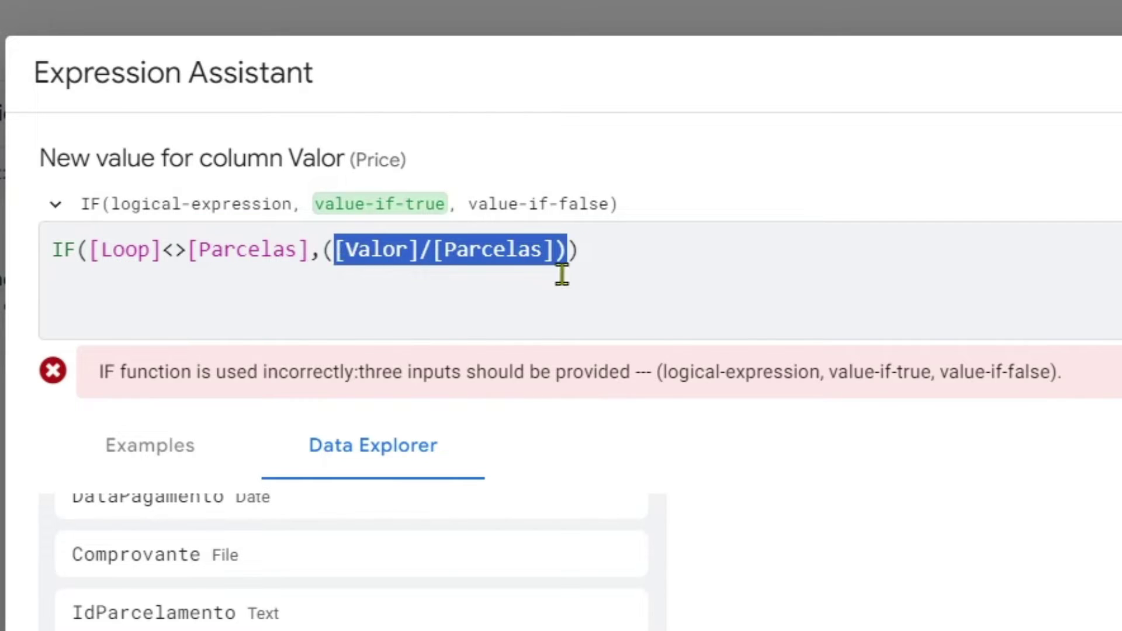
left_click(566, 250)
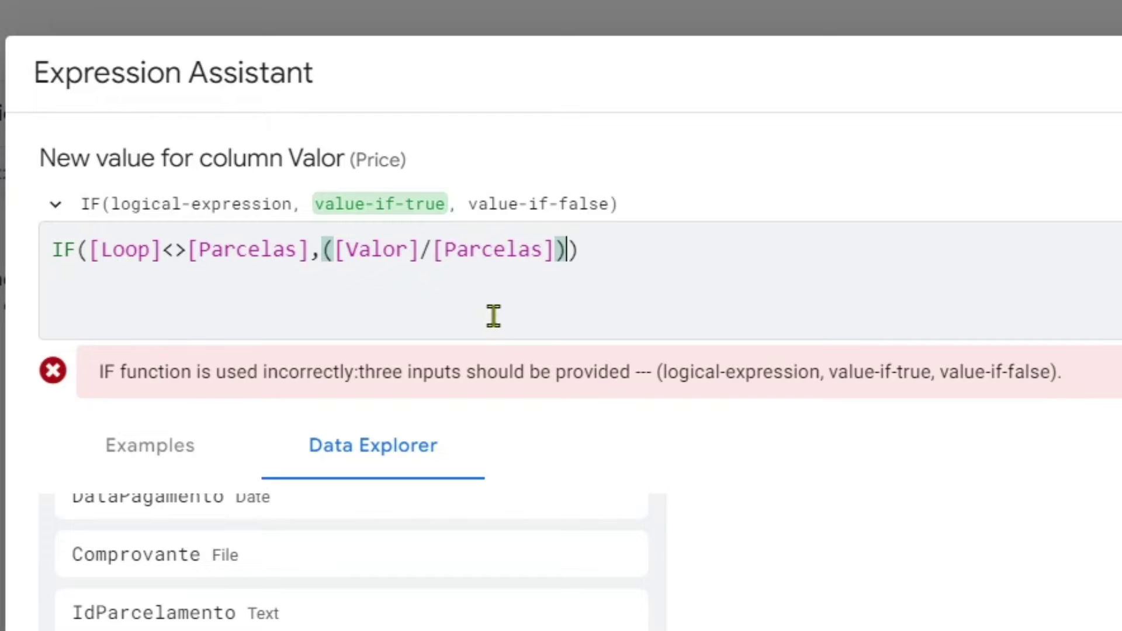
type(",")
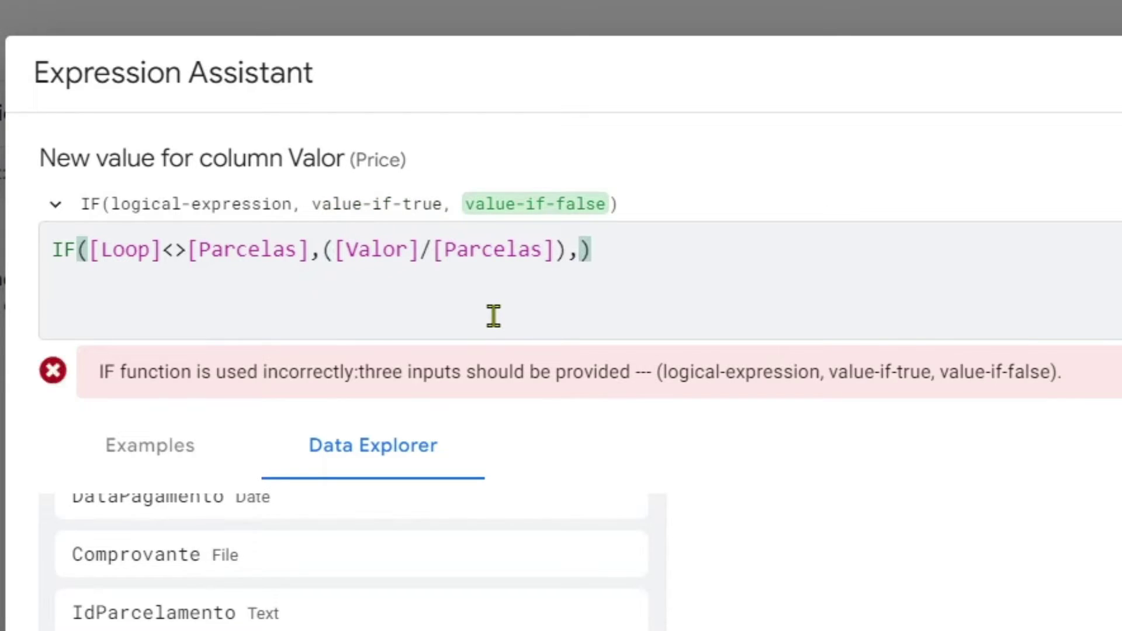
- Start drafting the value-if-false expression a few lines below the IF formula with [Valor]-SUM()
key("Return")
key("Return")
key("Return")
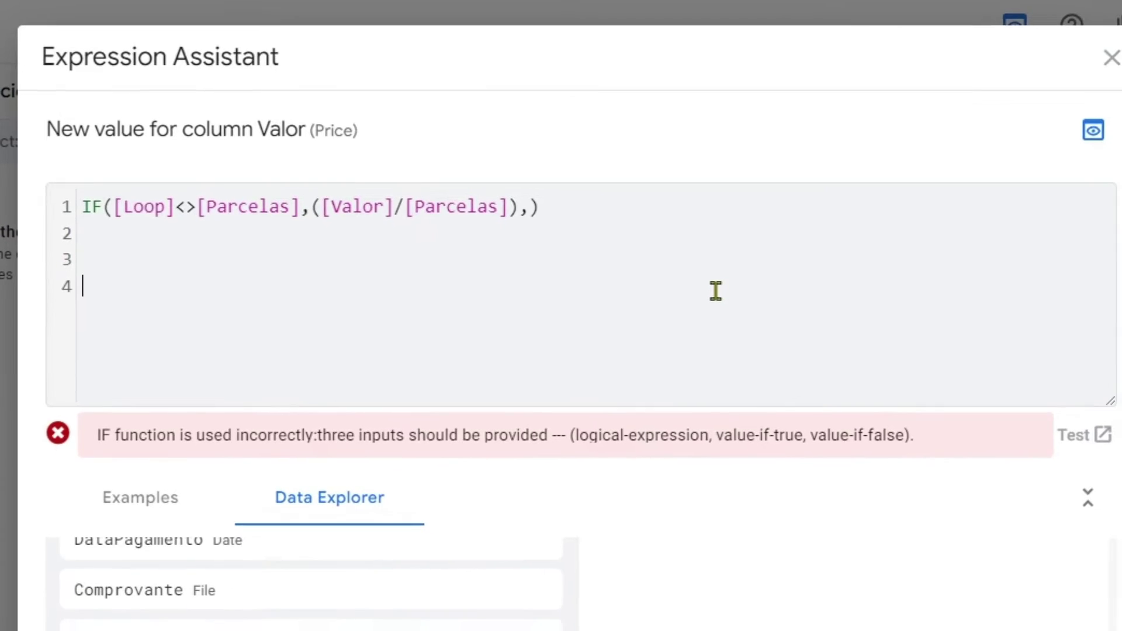
type("[Valor")
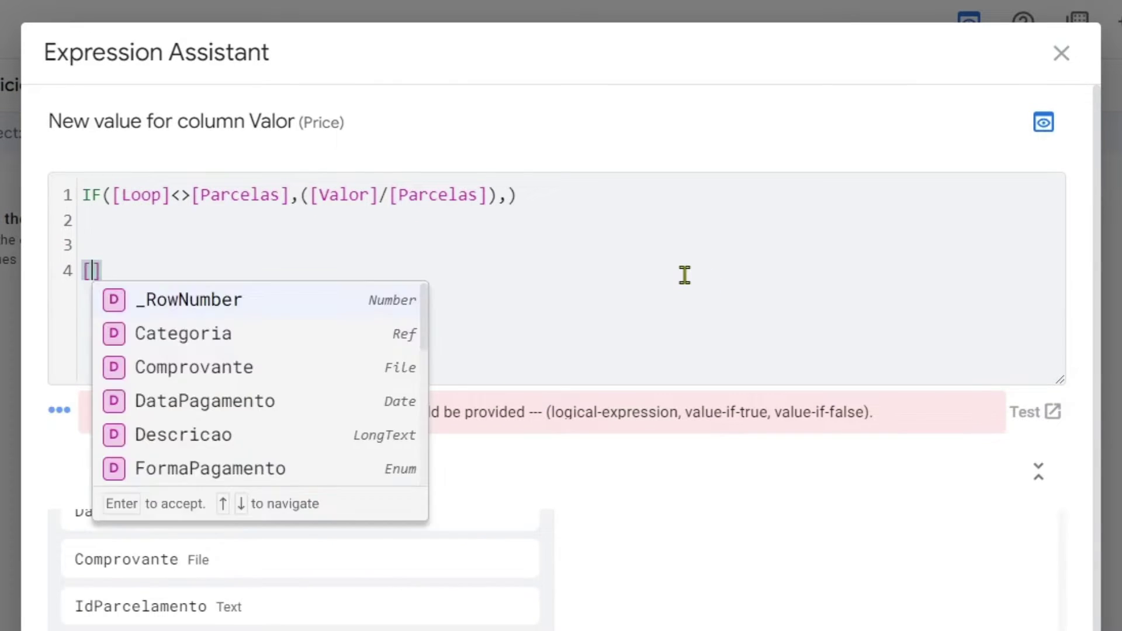
key("Return")
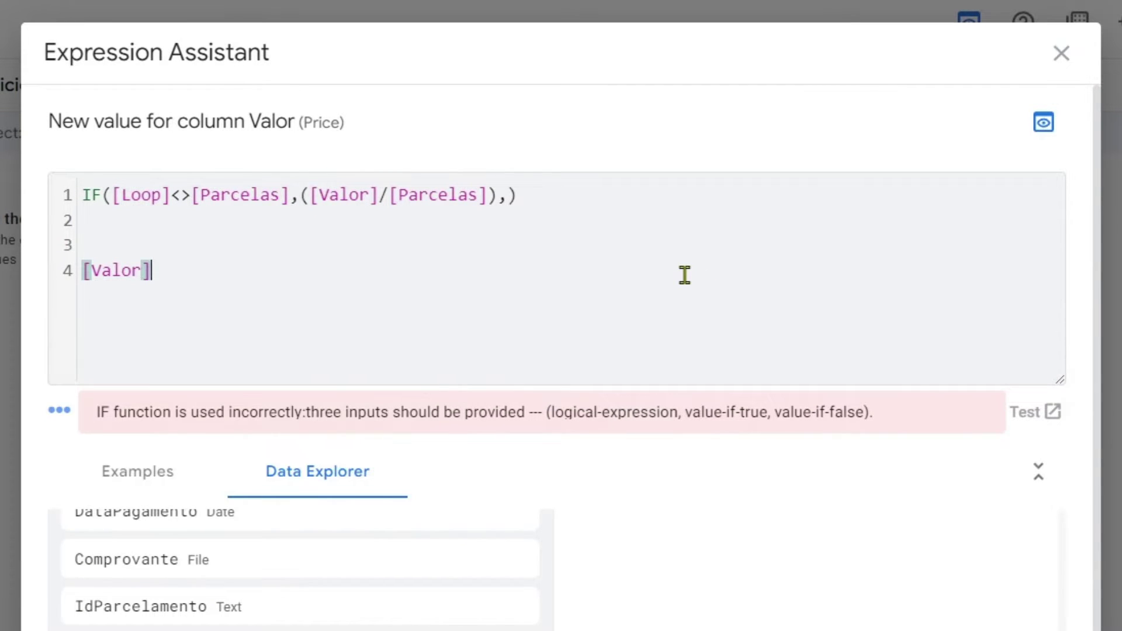
type("-SUM")
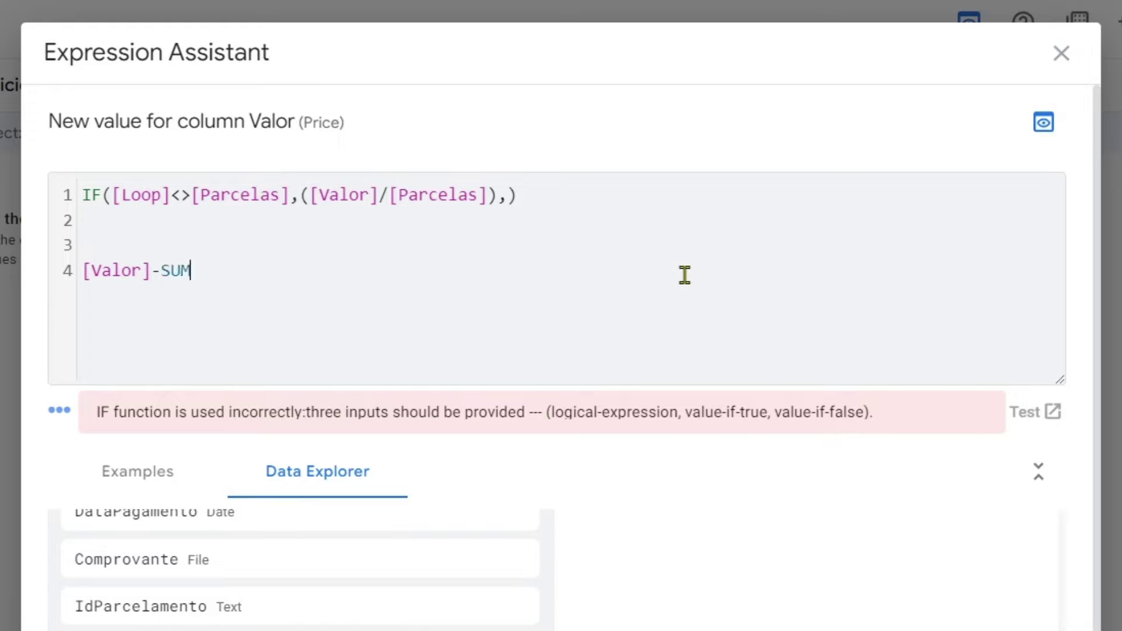
type("(")
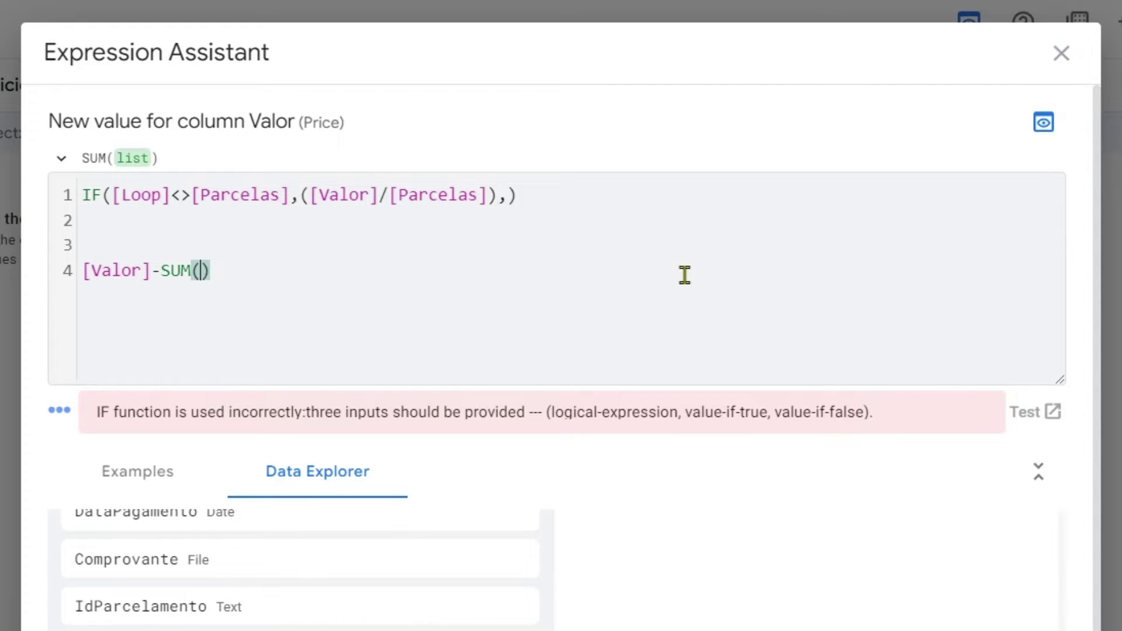
- Nest a SELECT function inside SUM with Movimentacao[Valor] as its dataset column, followed by a comma
type("SELECT(")
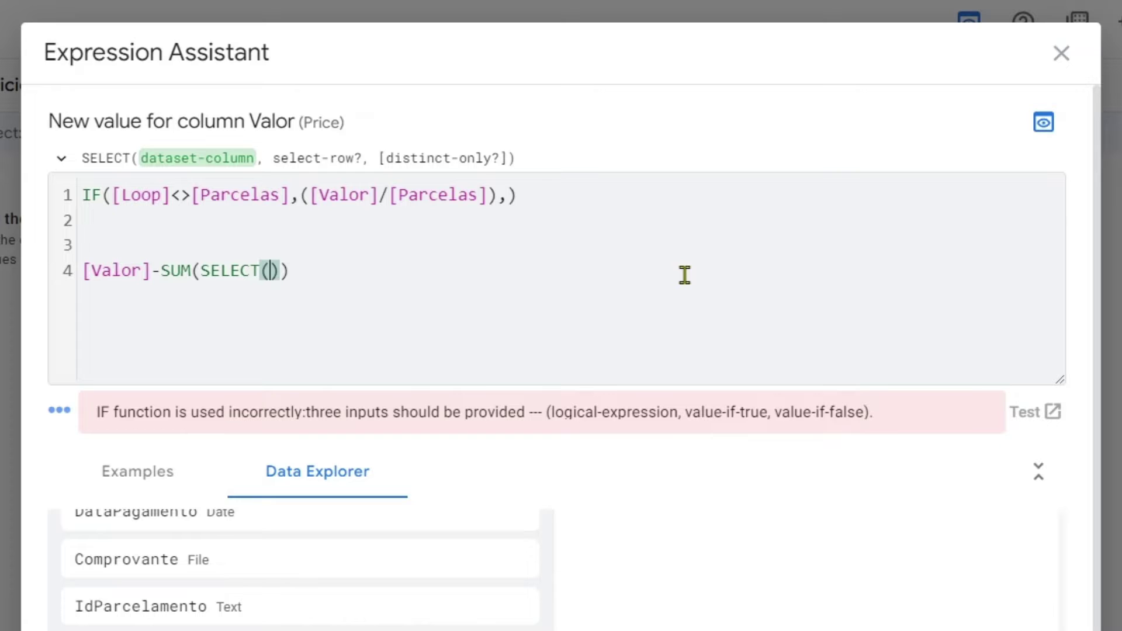
type("Moviment")
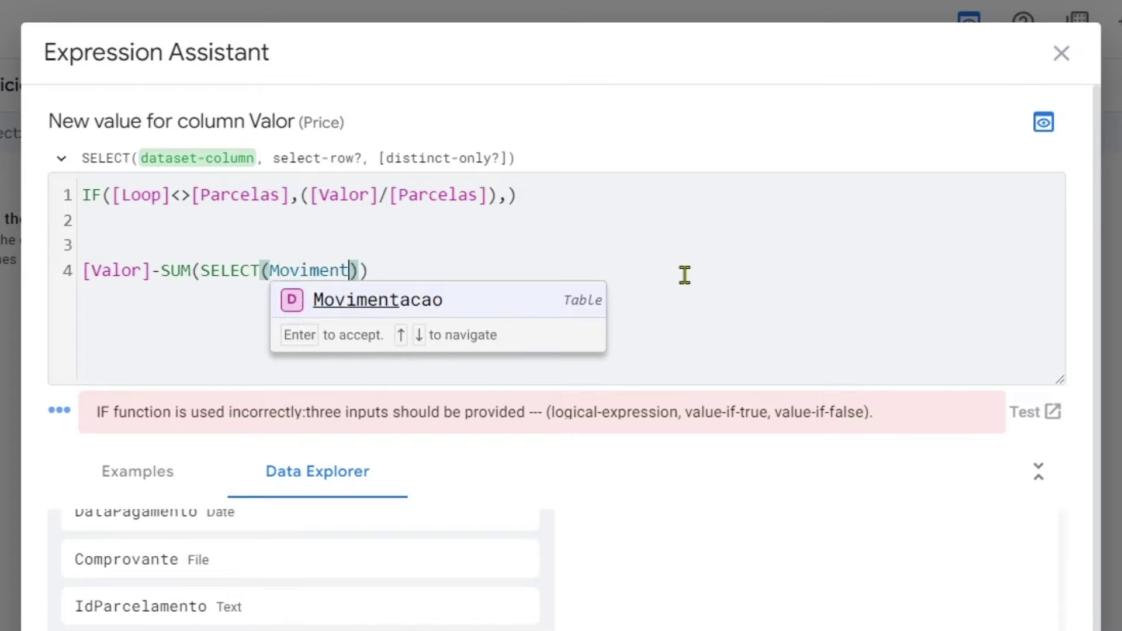
type("acao")
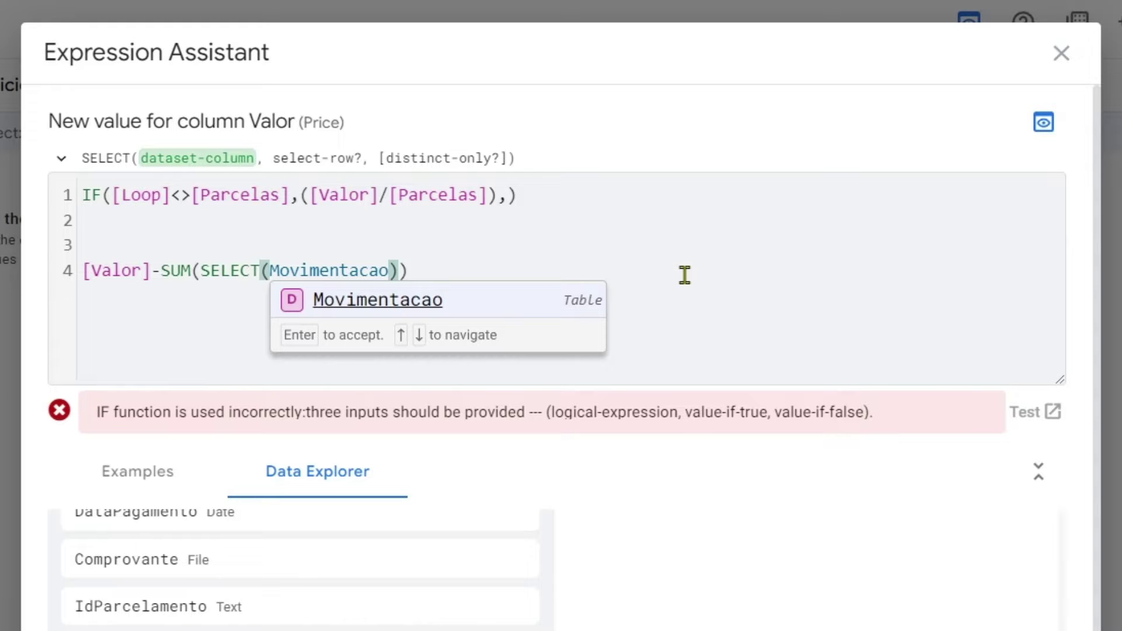
type("[Valor")
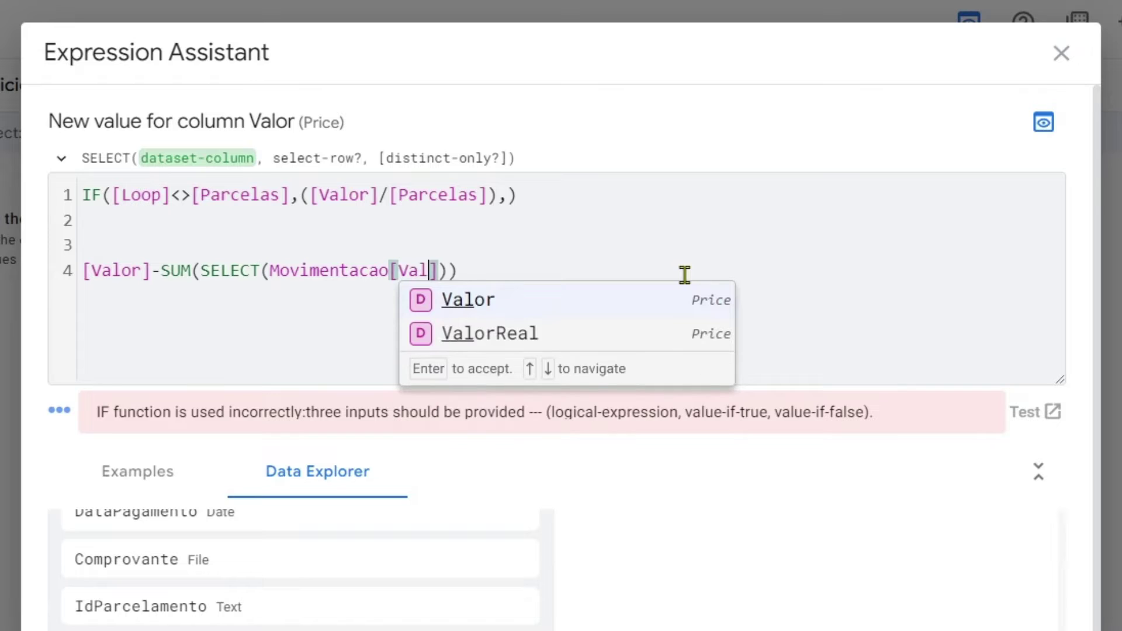
key("Return")
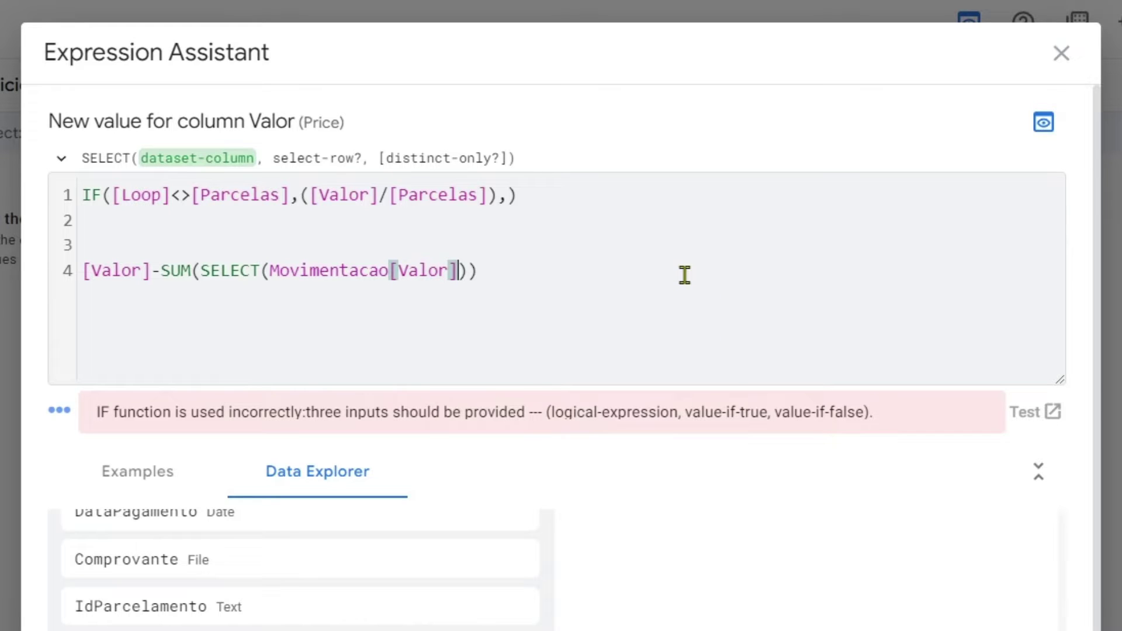
type(",  ")
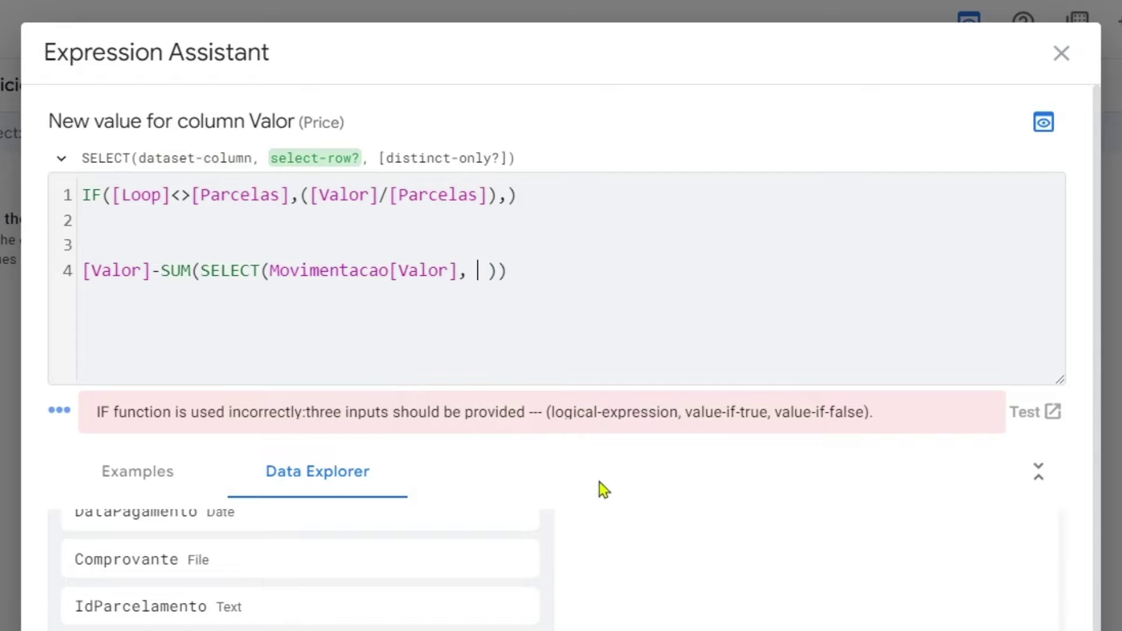
- Add an AND function as the SELECT row filter with the first condition [IdParcelamento]=[_THISROW].[IdParcelamento]
type("AND(")
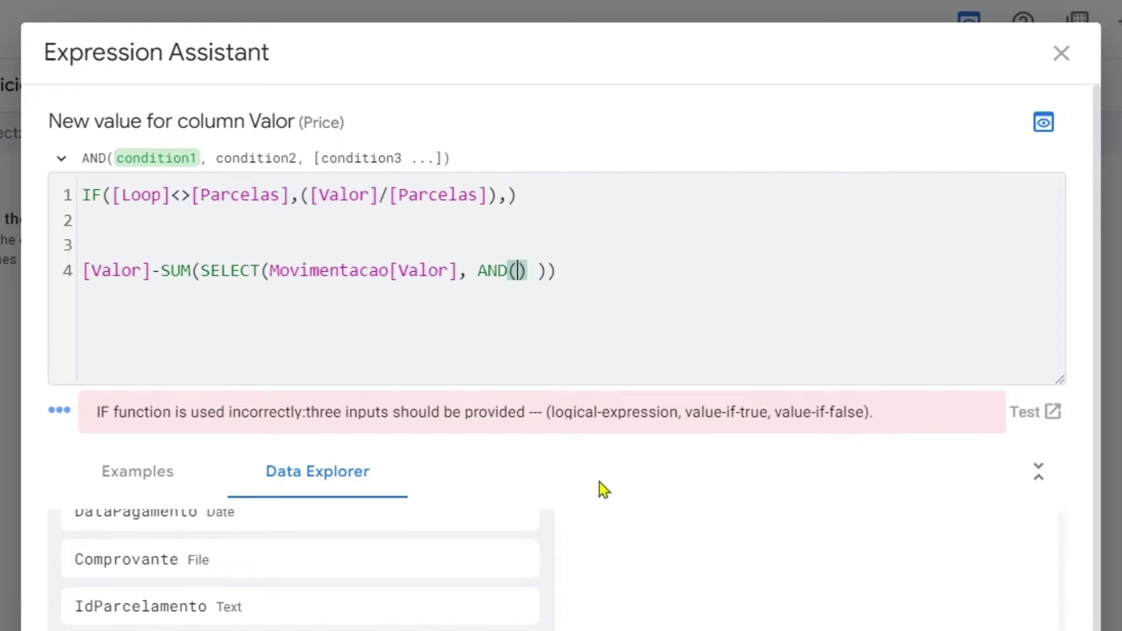
type("[IdPa")
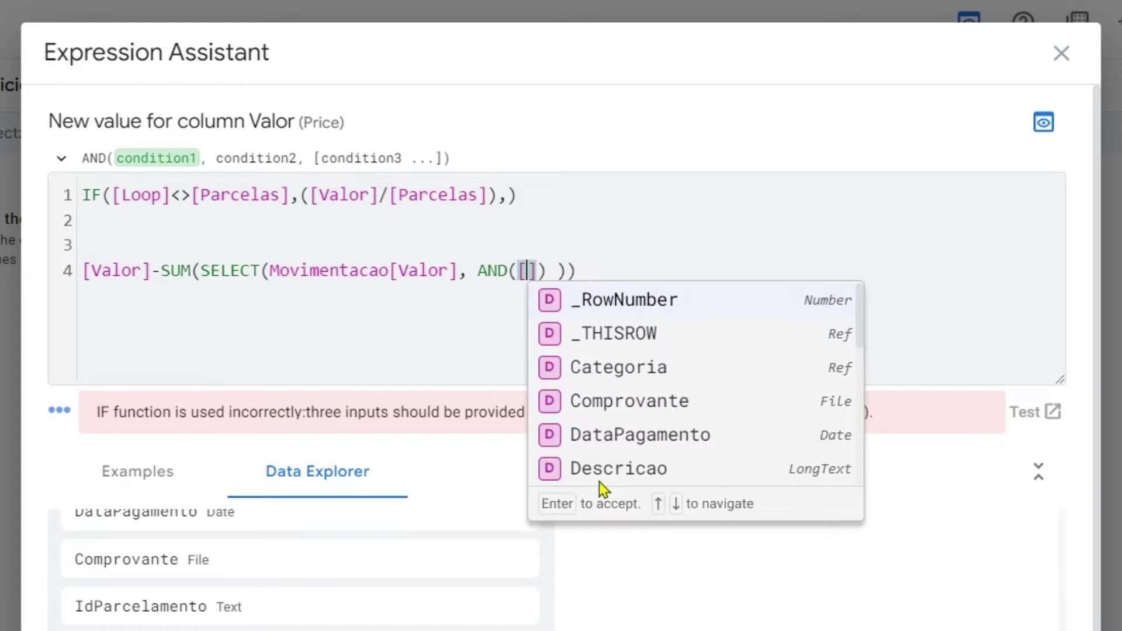
key("Return")
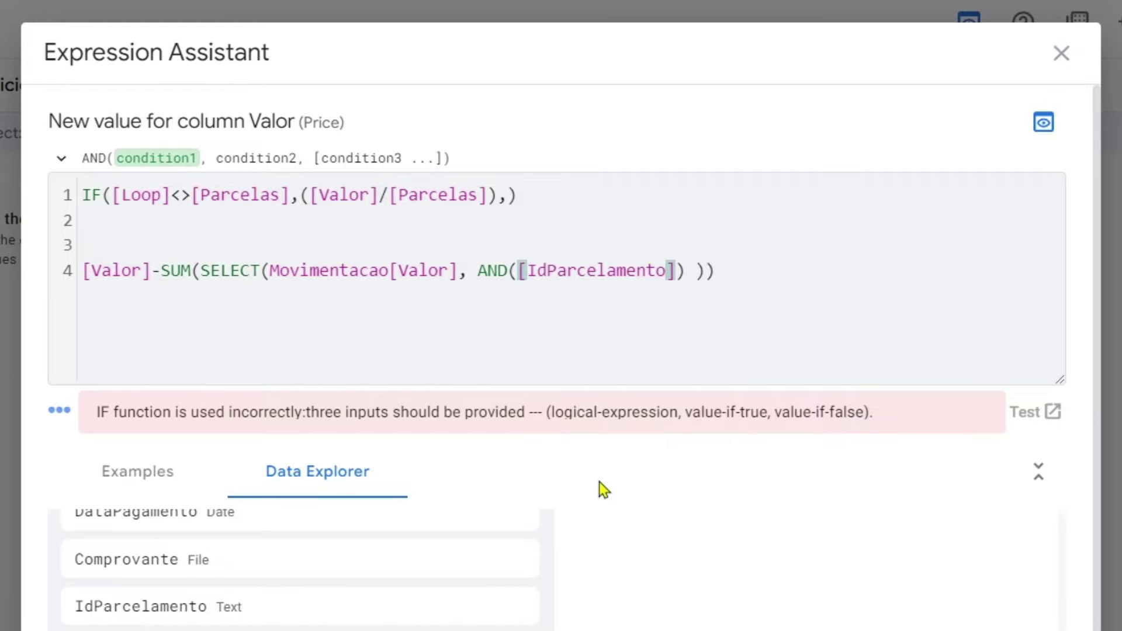
type("=[_")
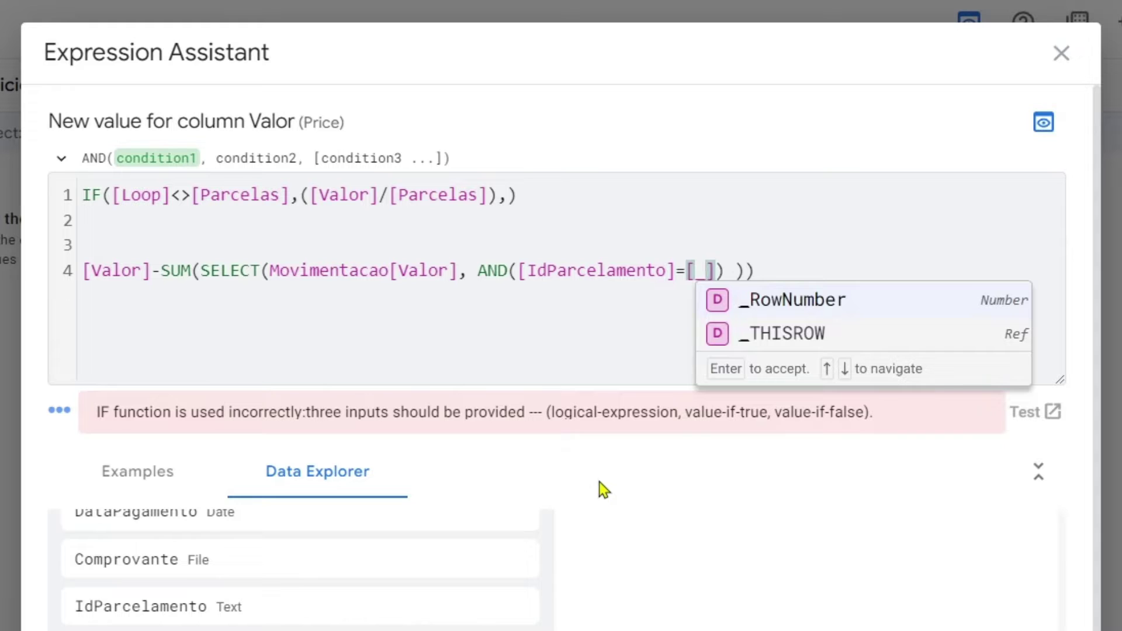
type("T")
key("Return")
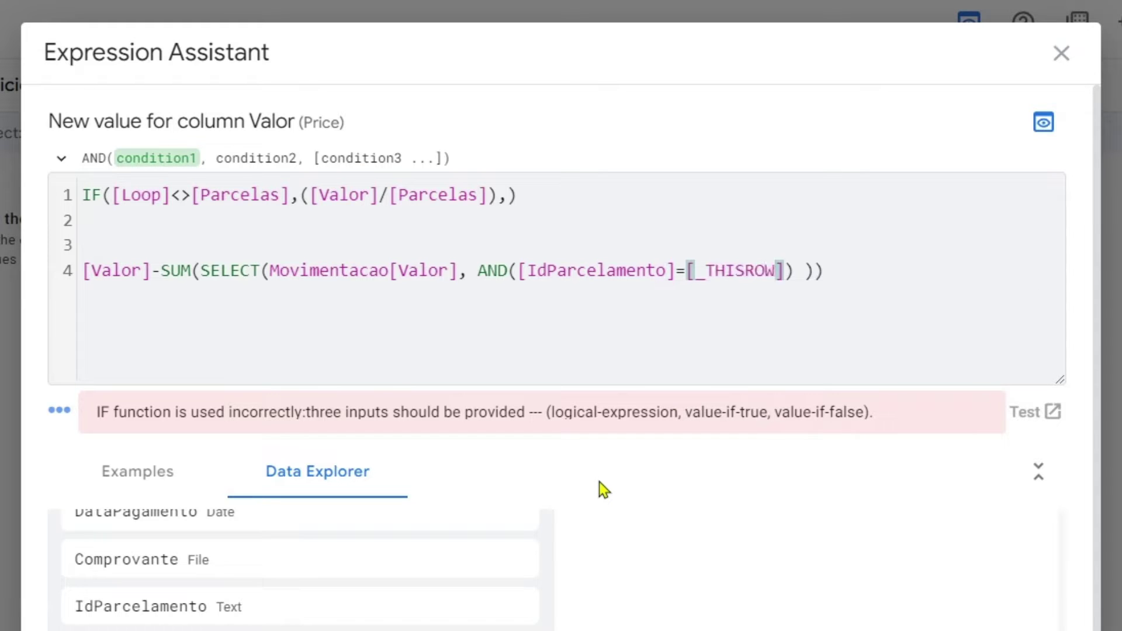
type(".[")
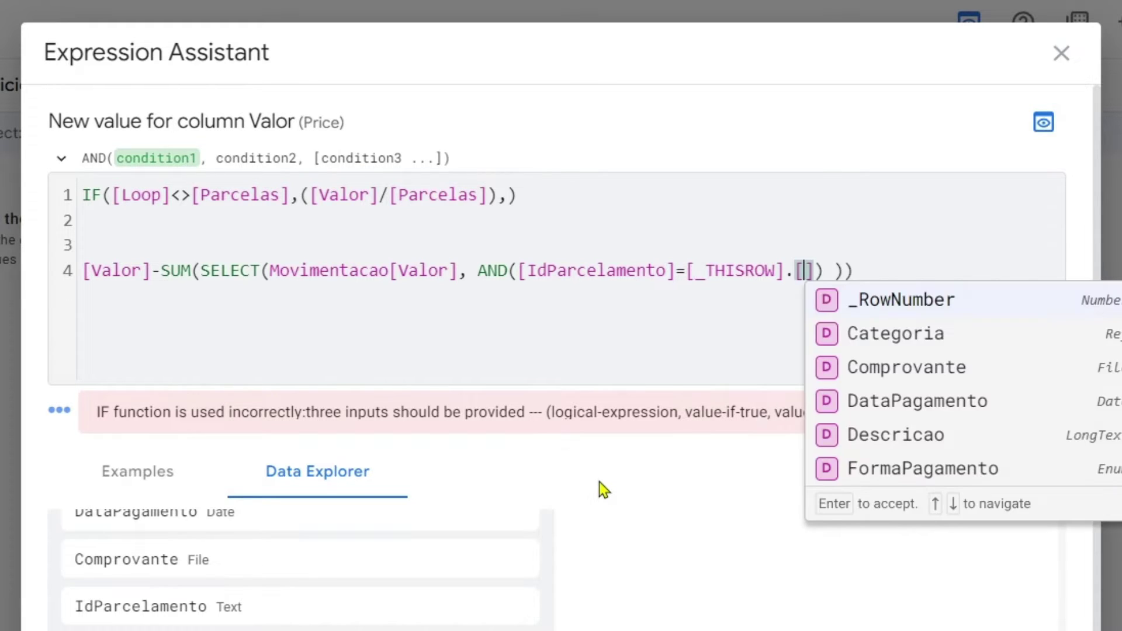
type("Idp")
key("Return")
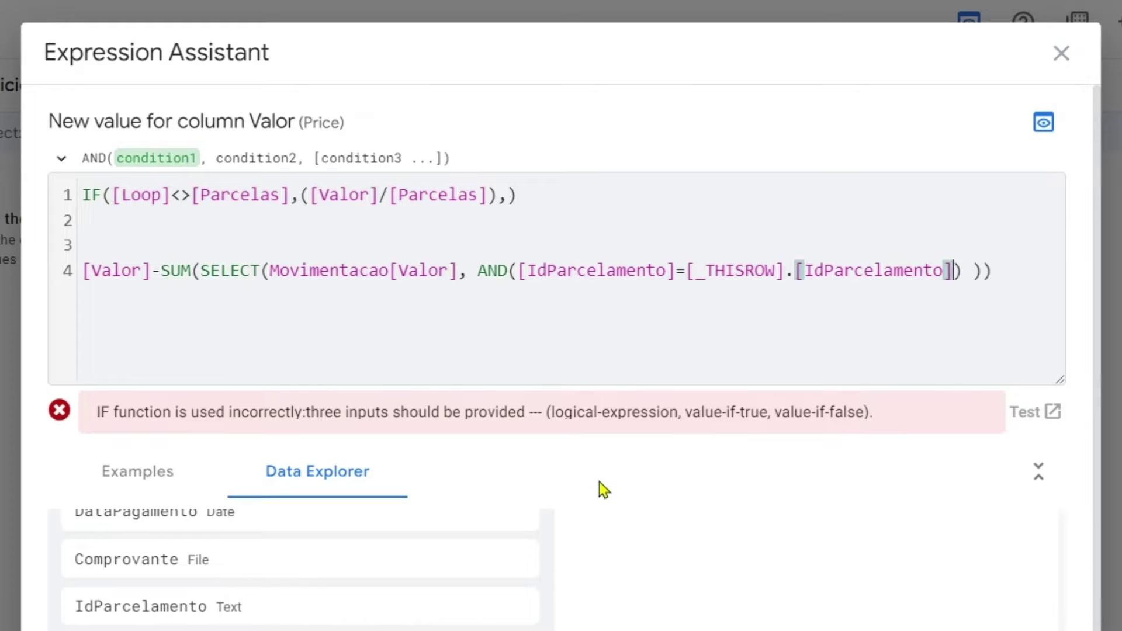
- Add [Gerador?]='Não' as the second AND condition and remove the extra space before the closing parentheses
type(",[Ge")
key("Return")
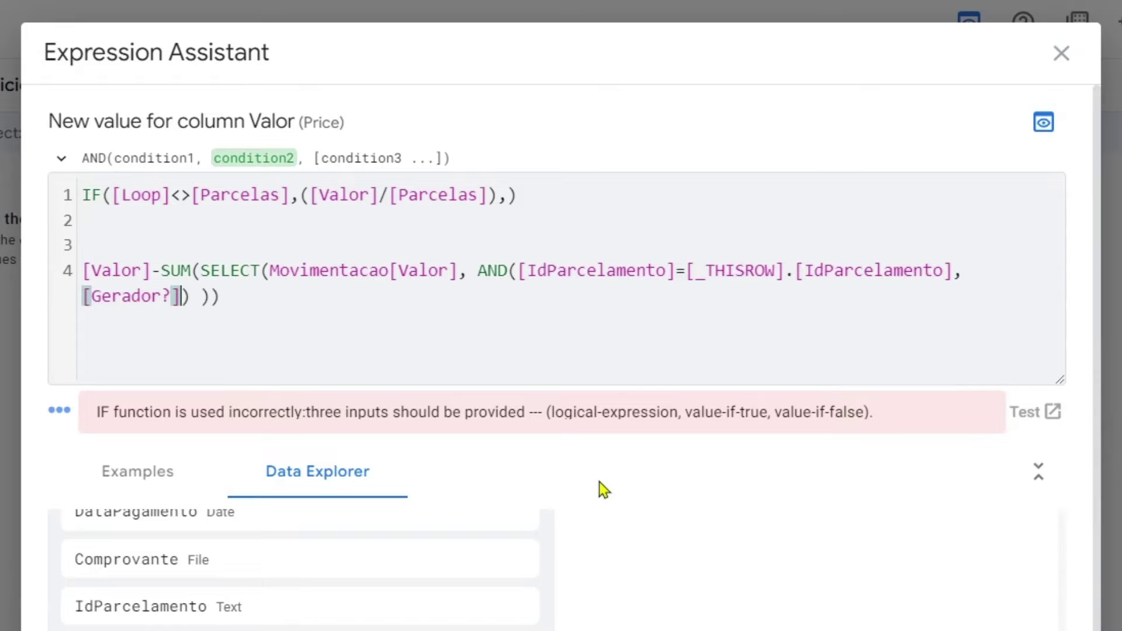
type("='")
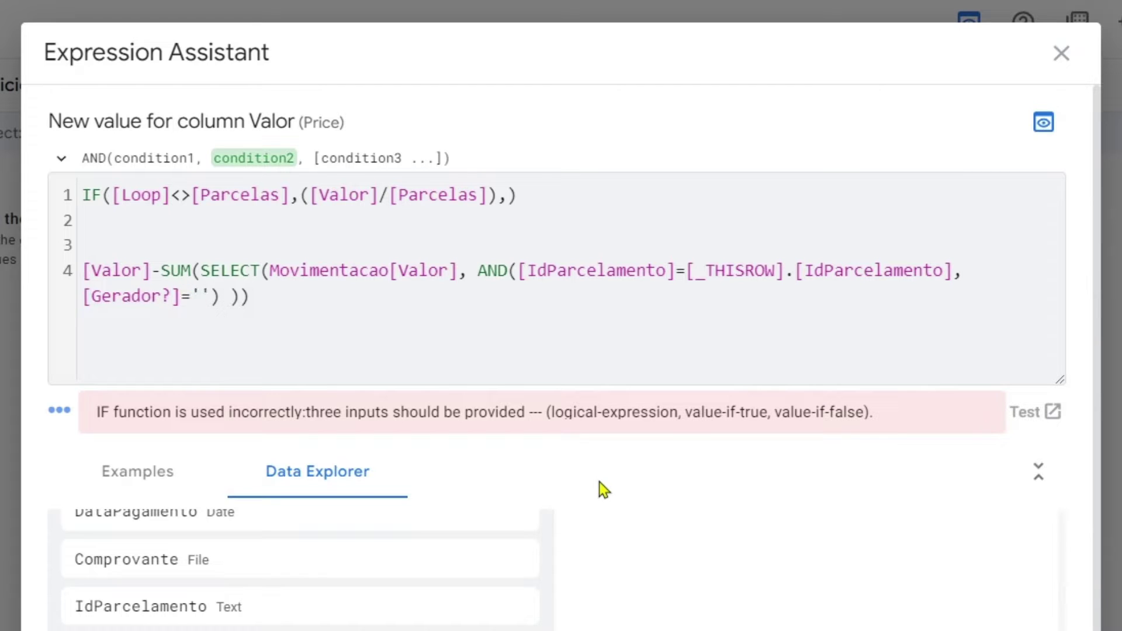
type("nÃO")
key("BackSpace")
key("BackSpace")
key("BackSpace")
type("Não")
key("BackSpace")
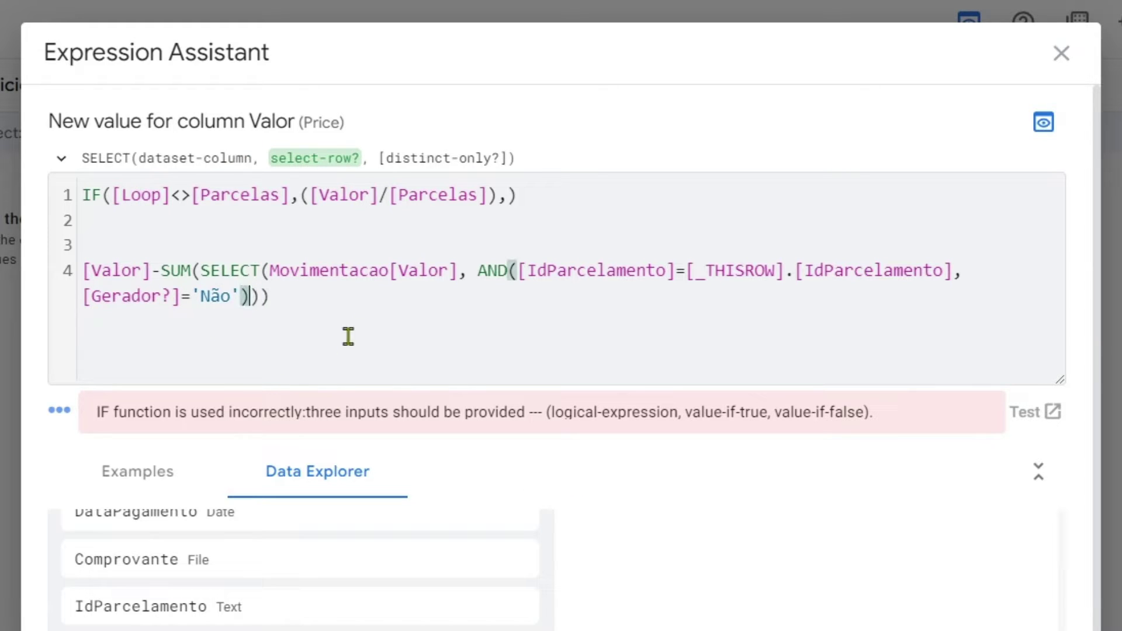
- Check the SUM function's closing parenthesis and enclose the whole drafted subtraction in an outer pair of parentheses
left_click(376, 291)
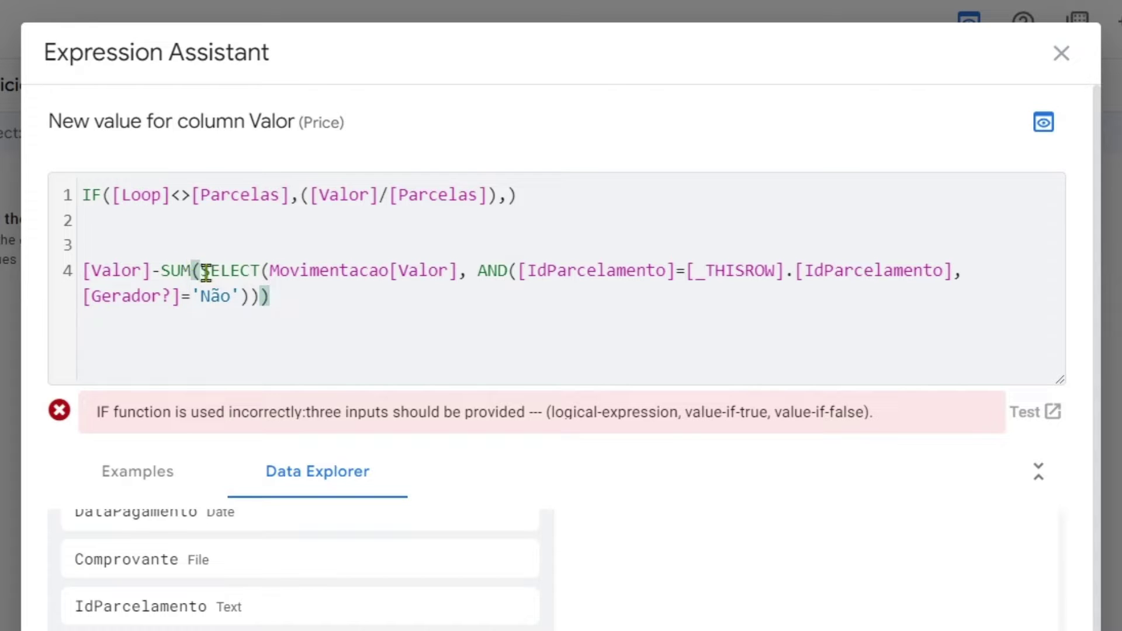
left_click(83, 270)
type("(")
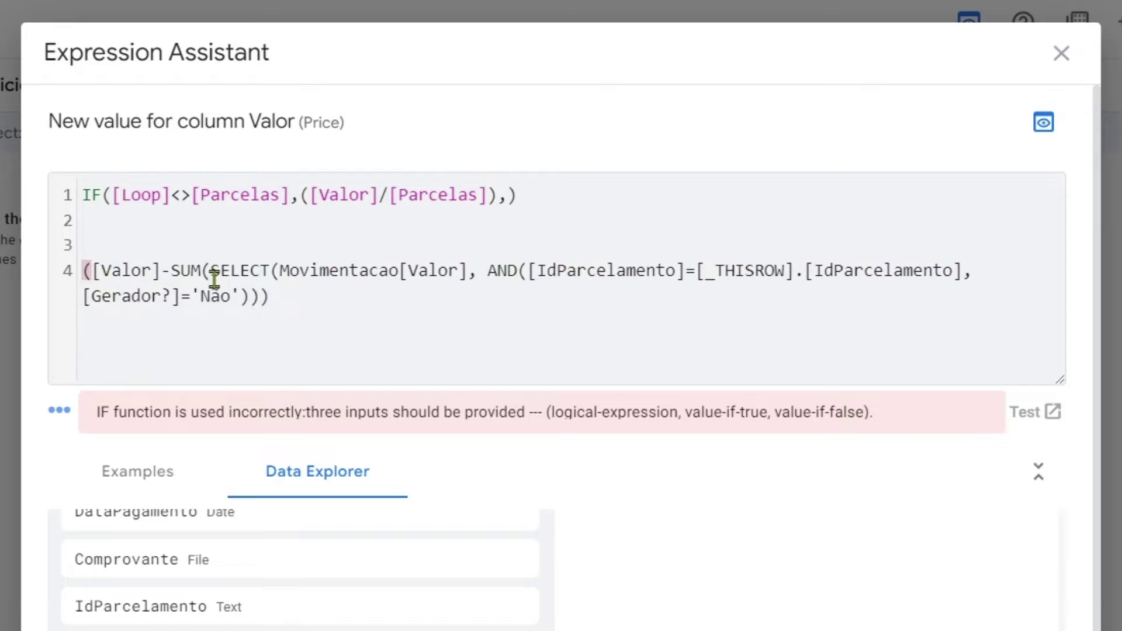
left_click(282, 304)
type(")")
- Move the drafted ([Valor]-SUM(SELECT(...))) expression into the IF function's value-if-false argument and remove the leftover empty lines
left_click_drag(280, 296, 88, 271)
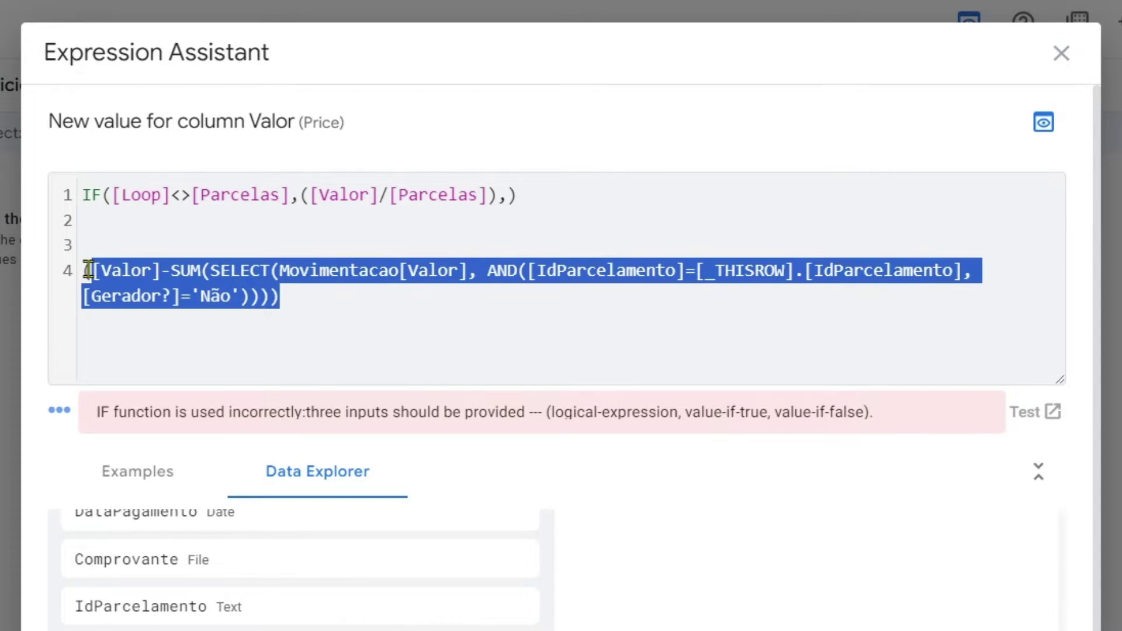
left_click(144, 314)
left_click_drag(280, 296, 88, 270)
key("BackSpace")
key("BackSpace")
key("BackSpace")
key("BackSpace")
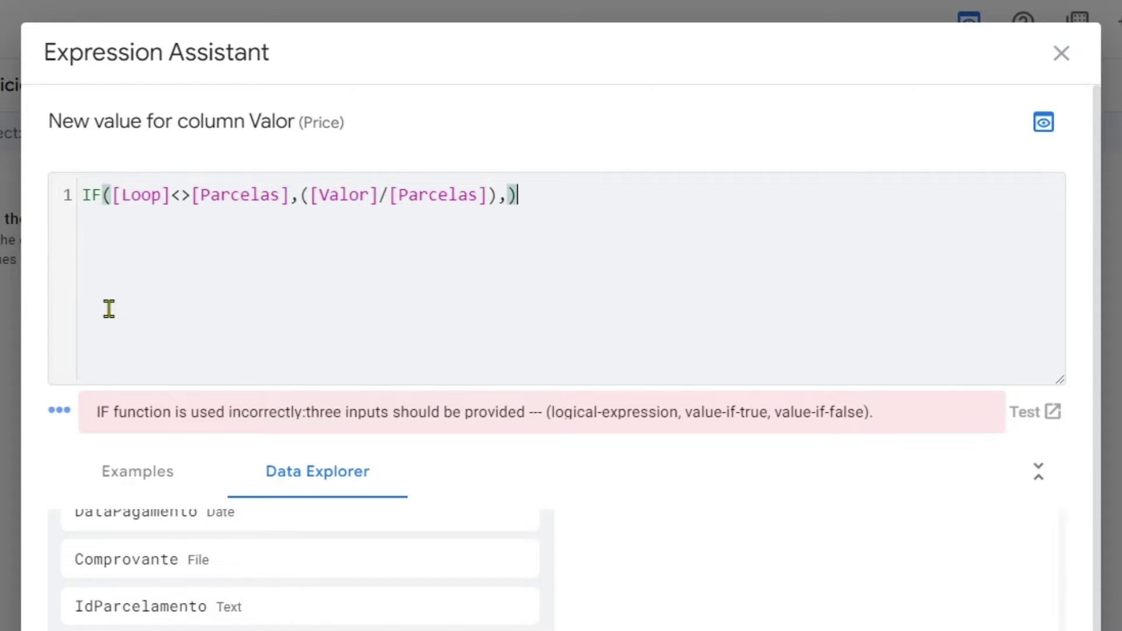
key("Left")
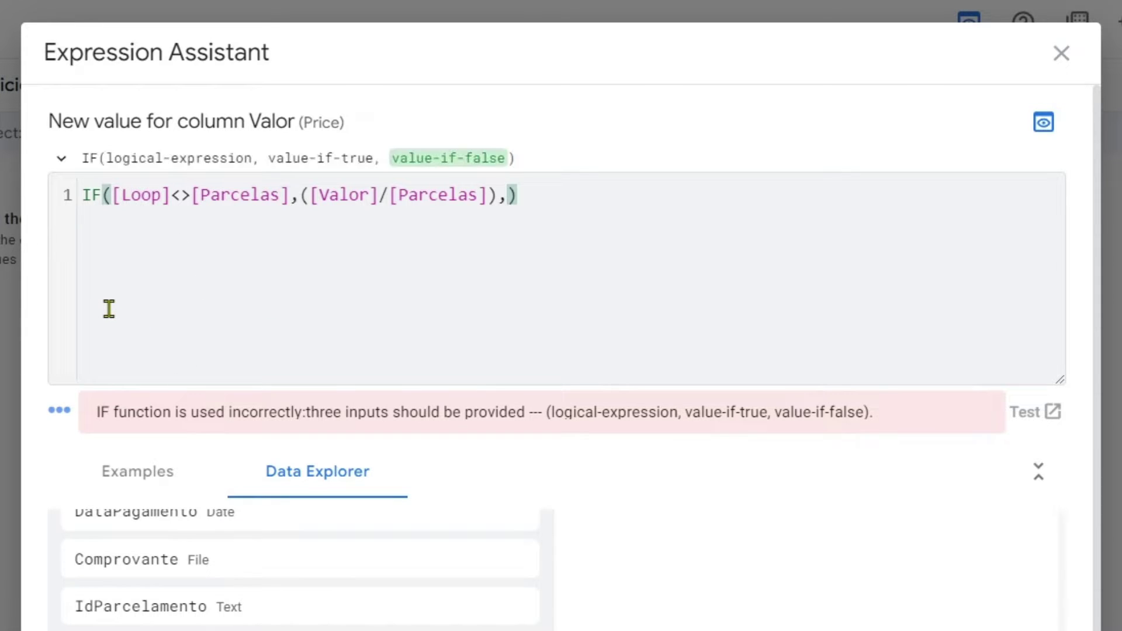
type("([Valor]-SUM(SELECT(Movimentacao[Valor], AND([IdParcelamento]=[_THISROW].[IdParcelamento],[Gerador?]='Não'))))")
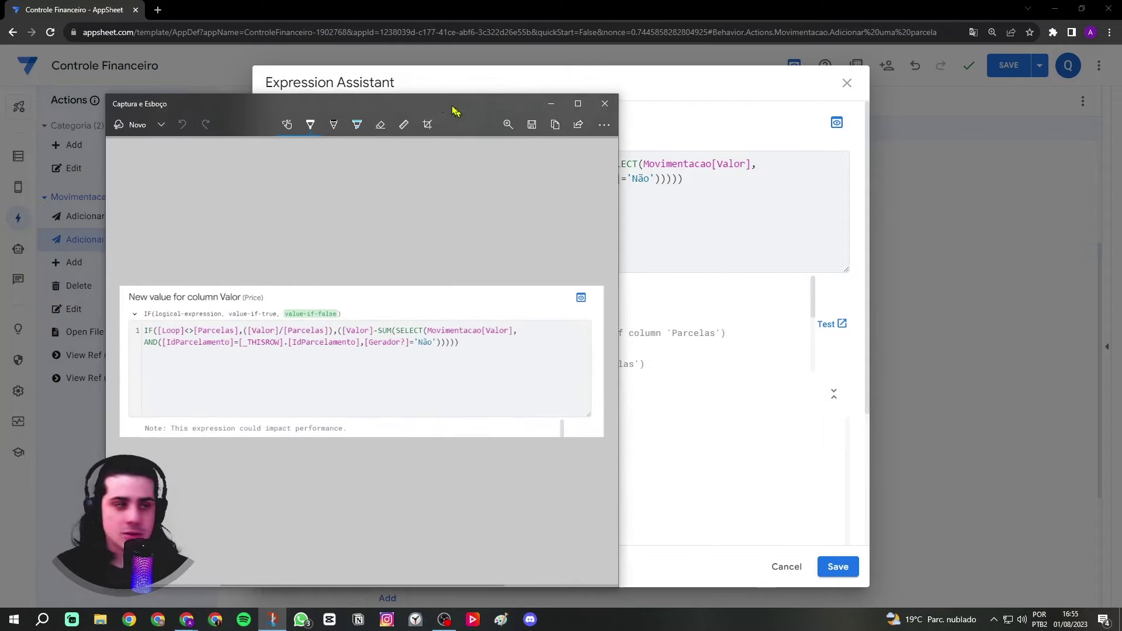
- Enlarge the Captura e Esboço window and zoom in on the captured Valor expression
mouse_move(454, 105)
left_mouse_down()
mouse_move(409, 45)
mouse_move(368, 29)
left_mouse_up()
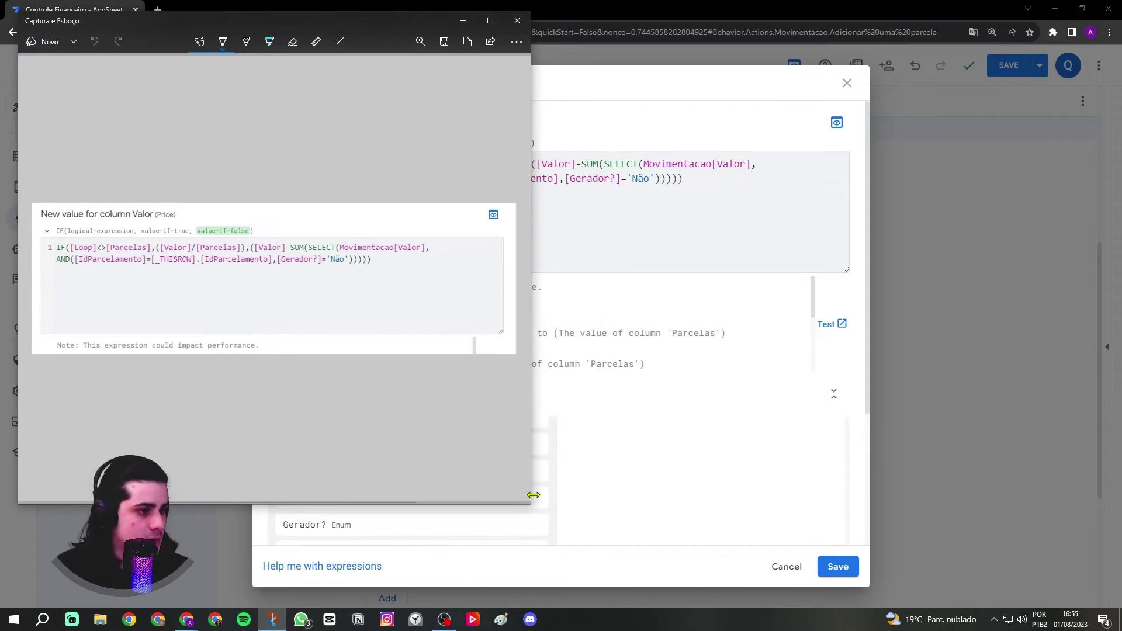
left_click_drag(531, 506, 1114, 610)
left_click(1000, 41)
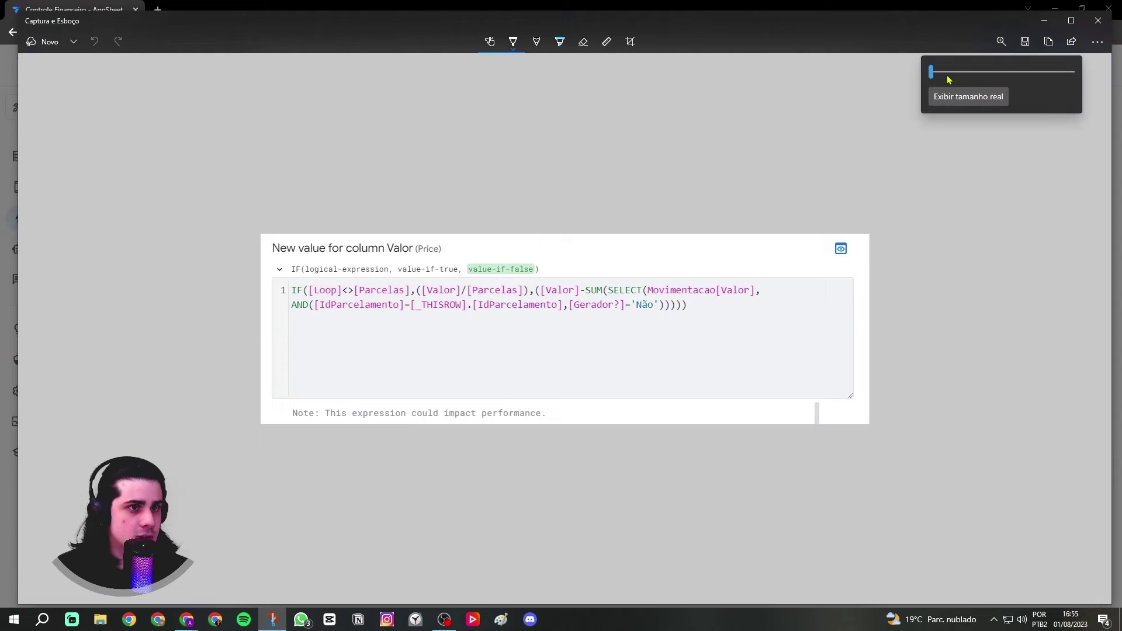
left_click(934, 72)
left_click_drag(933, 71, 964, 73)
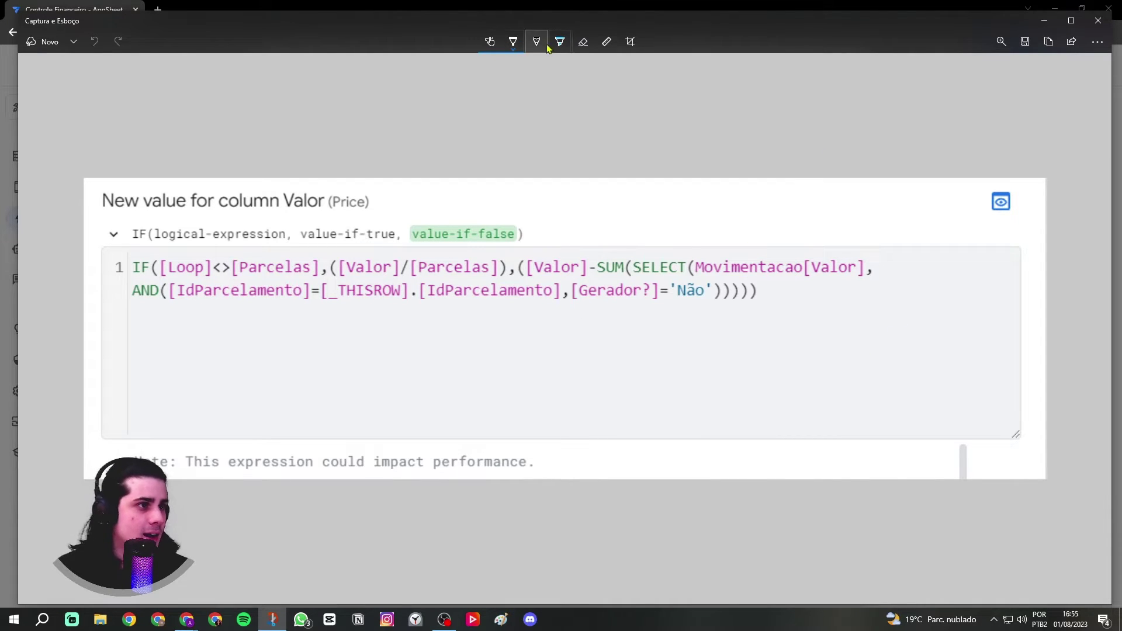
- Set the annotation pen to yellow with size 8, trying a stroke over the IF function's opening parenthesis
left_click(513, 42)
left_click(589, 128)
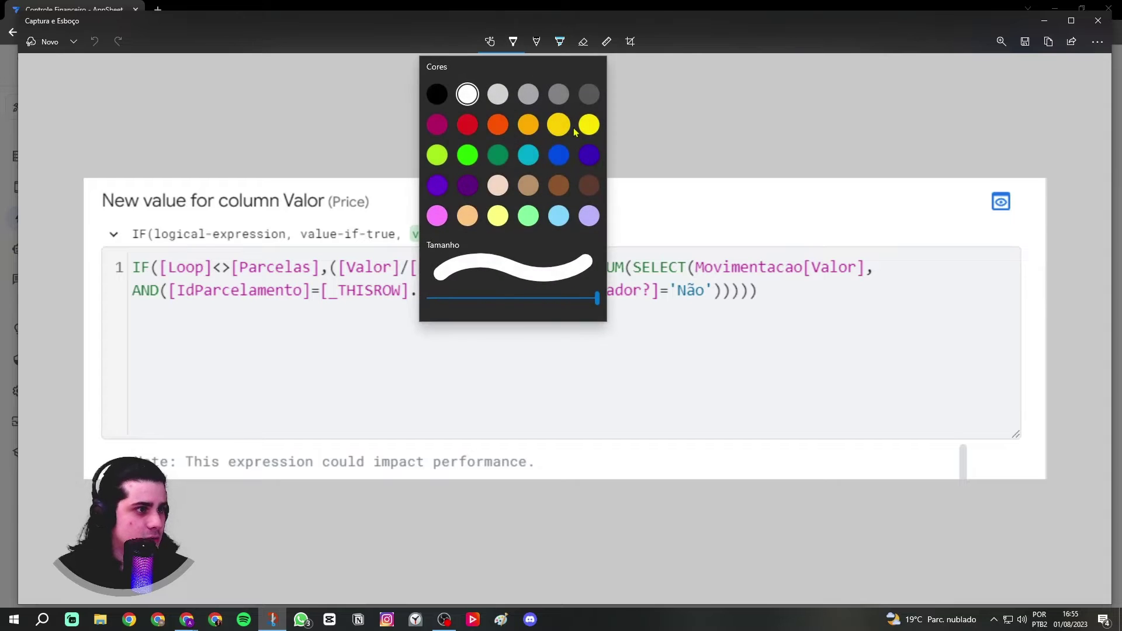
mouse_move(164, 266)
left_mouse_down()
mouse_move(153, 251)
mouse_move(150, 276)
left_mouse_up()
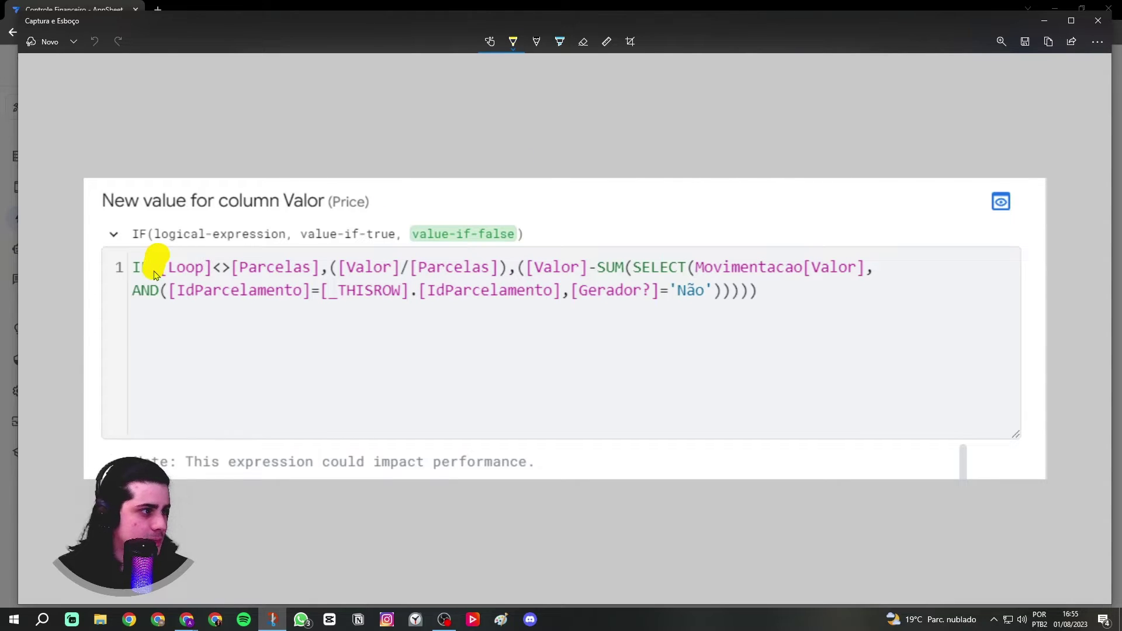
left_click(513, 41)
left_click_drag(503, 299, 478, 299)
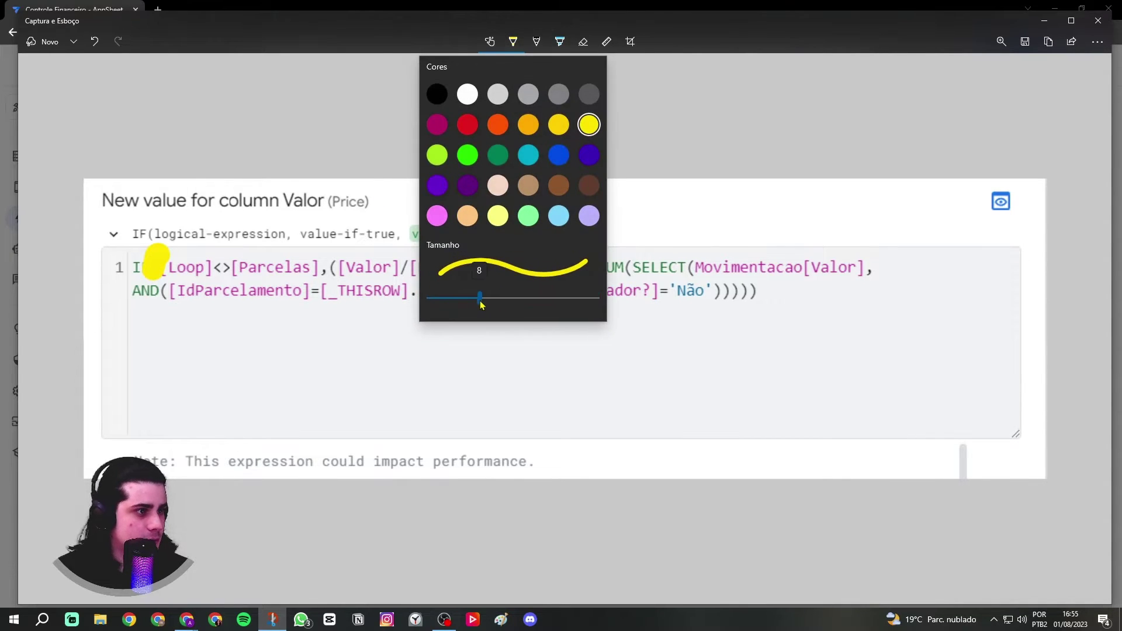
- Undo the thick test stroke and mark yellow parentheses around the [Loop]<>[Parcelas] condition
left_click(338, 85)
left_click(105, 49)
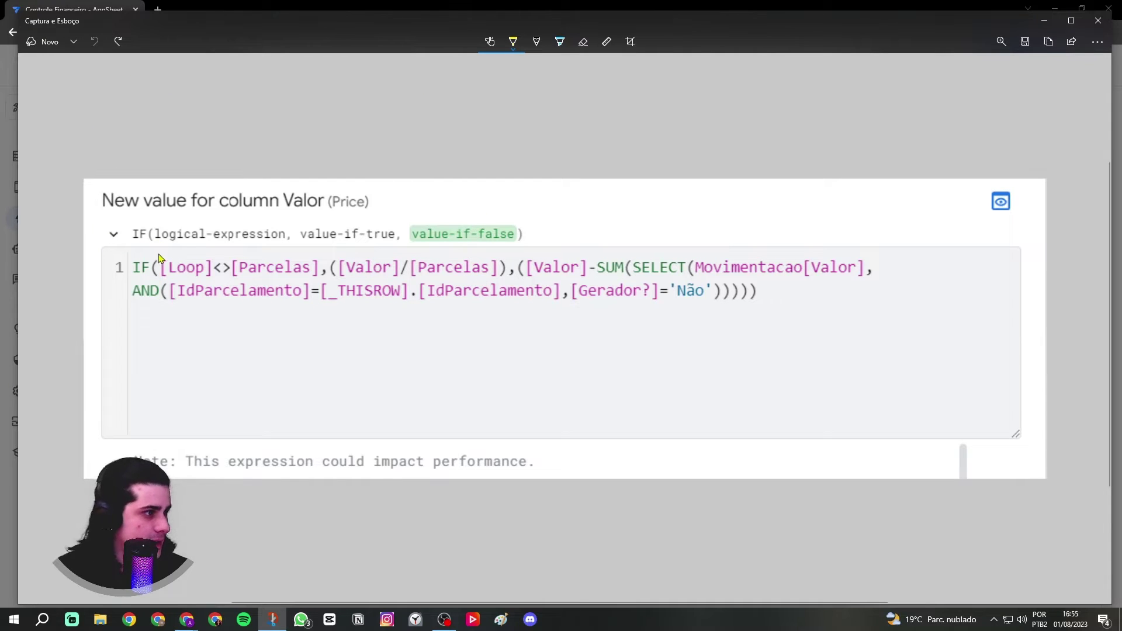
left_click_drag(160, 251, 154, 278)
left_click_drag(315, 247, 316, 279)
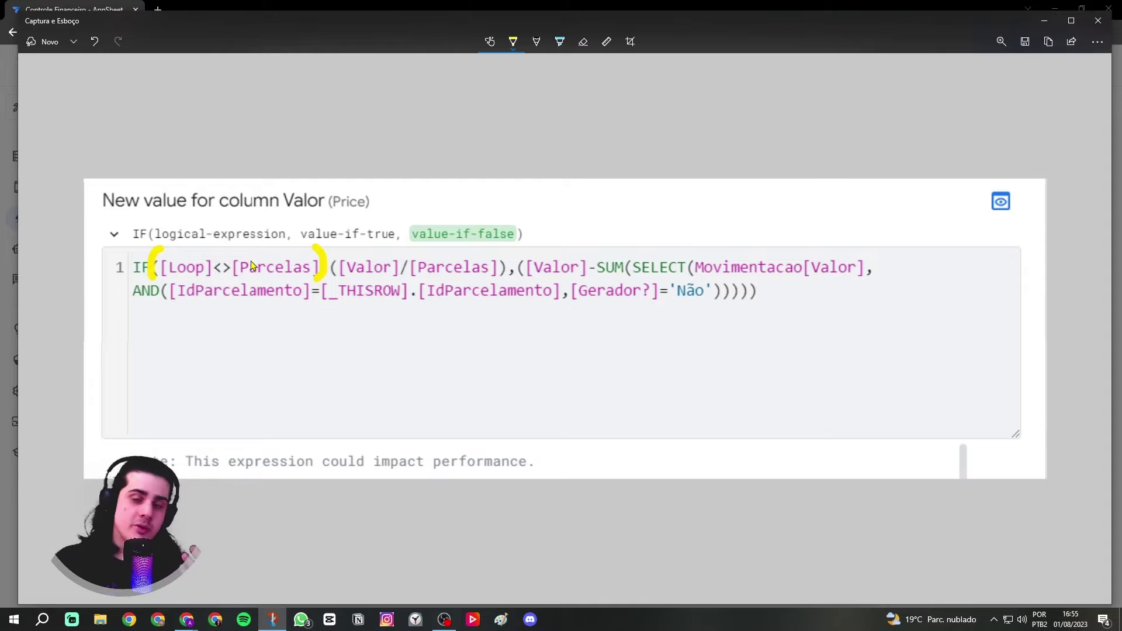
- Mark yellow bracket strokes around the [Valor]/[Parcelas] value-if-true argument on the captured expression
left_click_drag(336, 250, 335, 275)
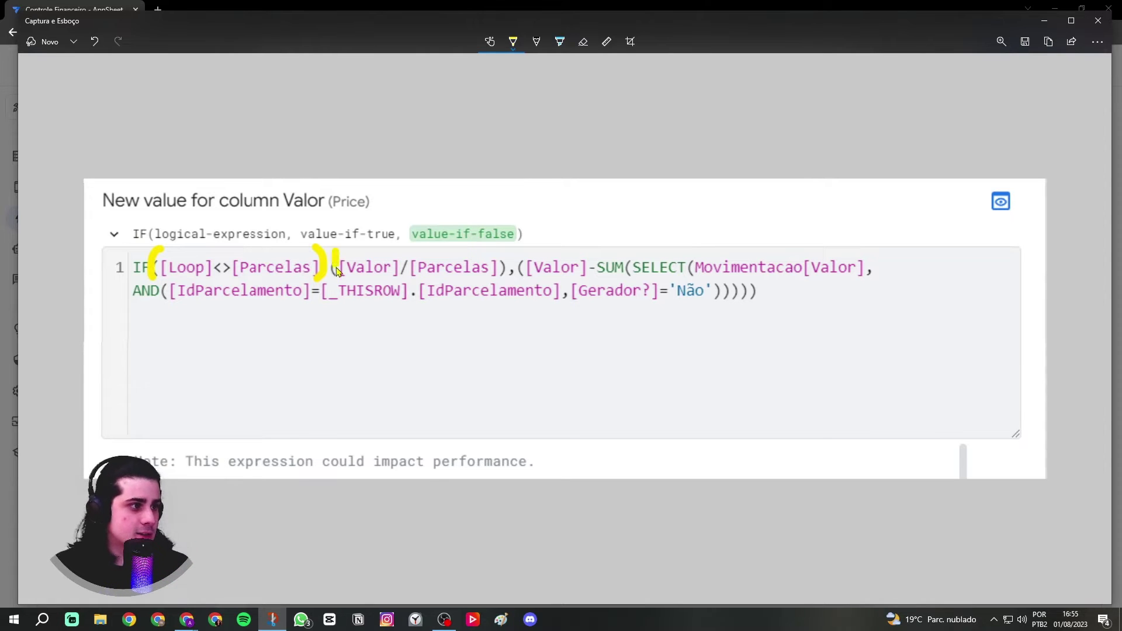
left_click_drag(501, 247, 503, 276)
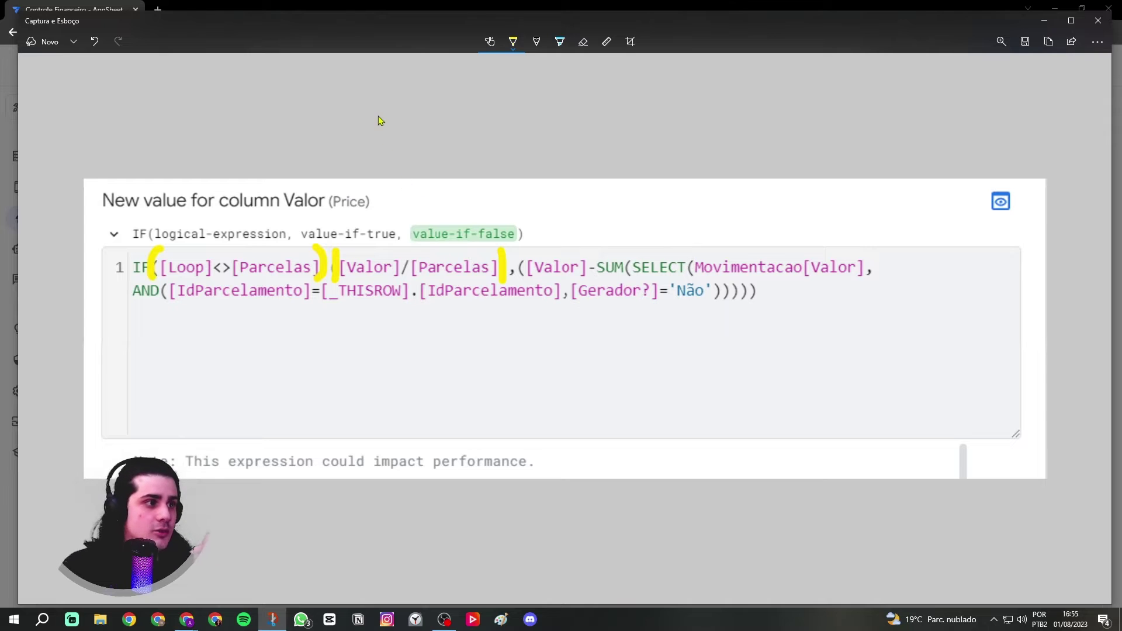
- Handwrite the example 1000 ÷ 10x above the expression, undoing the misplaced strokes after 1000, and write 100 beneath it
mouse_move(330, 86)
left_mouse_down()
mouse_move(336, 111)
mouse_move(361, 98)
left_mouse_up()
mouse_move(381, 85)
left_mouse_down()
mouse_move(377, 103)
mouse_move(382, 85)
left_mouse_up()
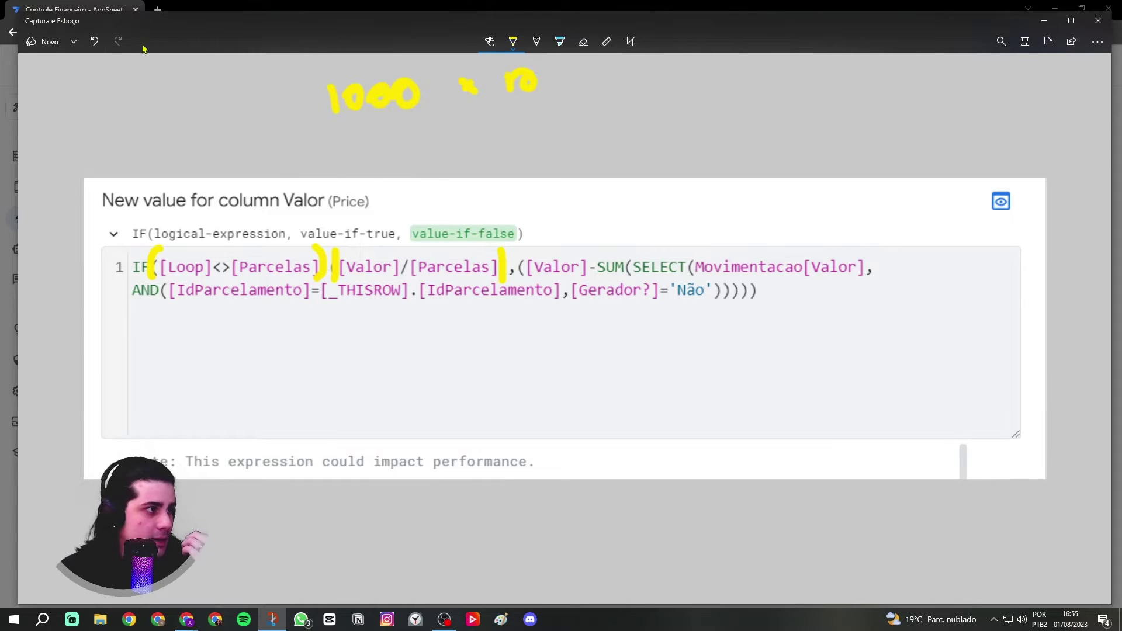
left_click(95, 42)
left_click(96, 42)
left_click(95, 42)
left_click(97, 42)
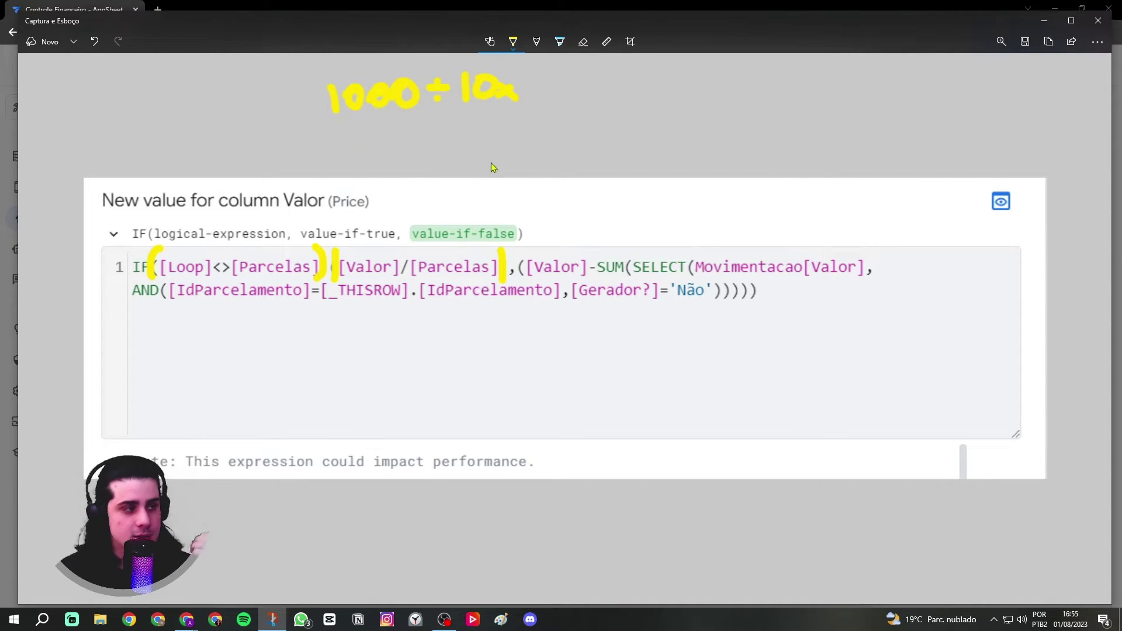
mouse_move(364, 149)
left_mouse_down()
mouse_move(381, 171)
mouse_move(401, 155)
mouse_move(395, 179)
left_mouse_up()
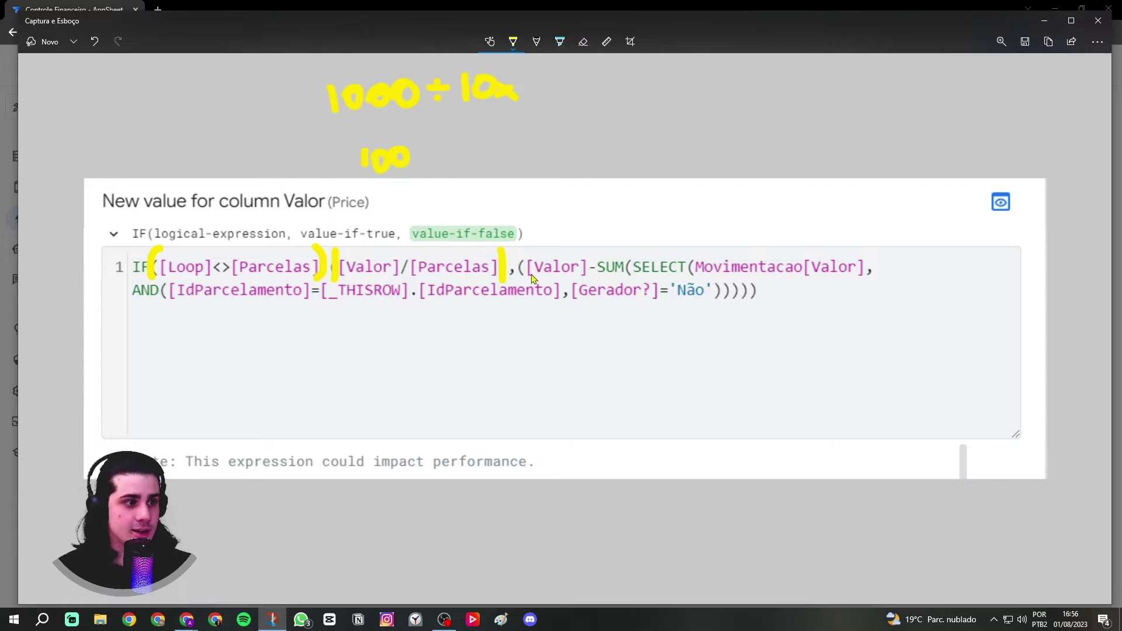
- Open the annotation pen's colour and size options
left_click(513, 42)
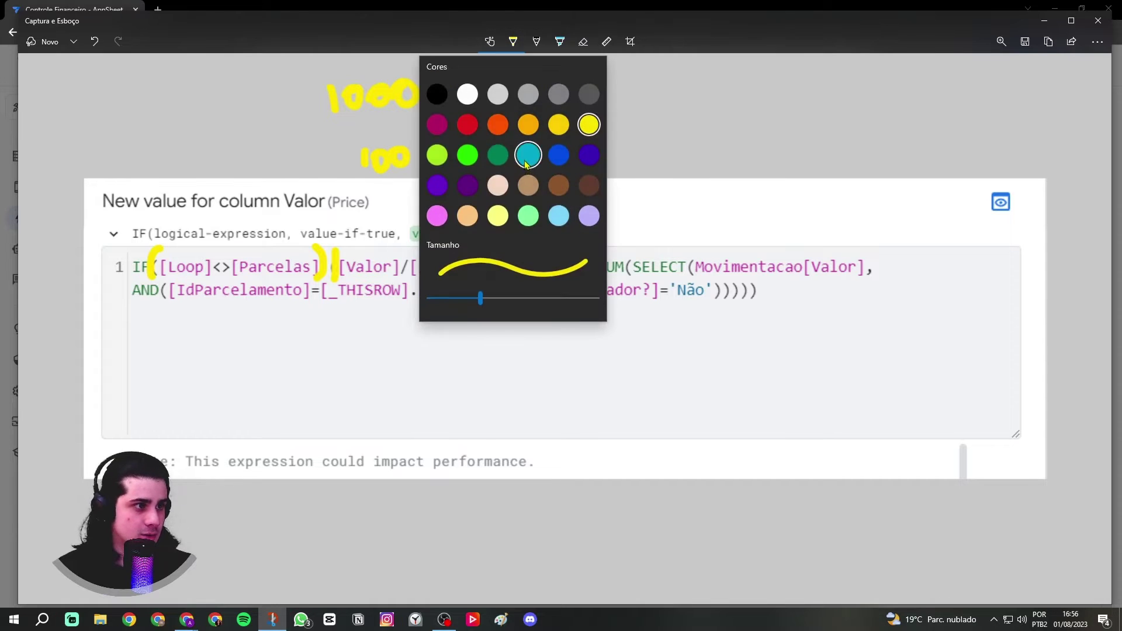
- Mark both ends of the value-if-false expression in turquoise and underline Movimentacao[Valor]
left_click(528, 156)
left_click_drag(521, 252, 521, 277)
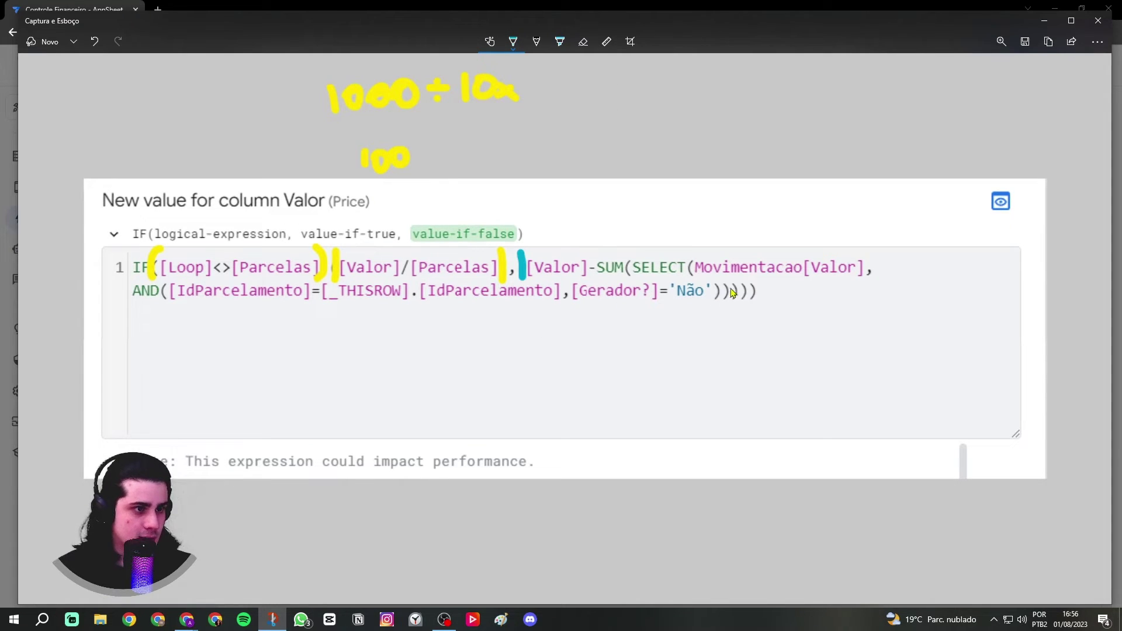
left_click_drag(740, 279, 744, 305)
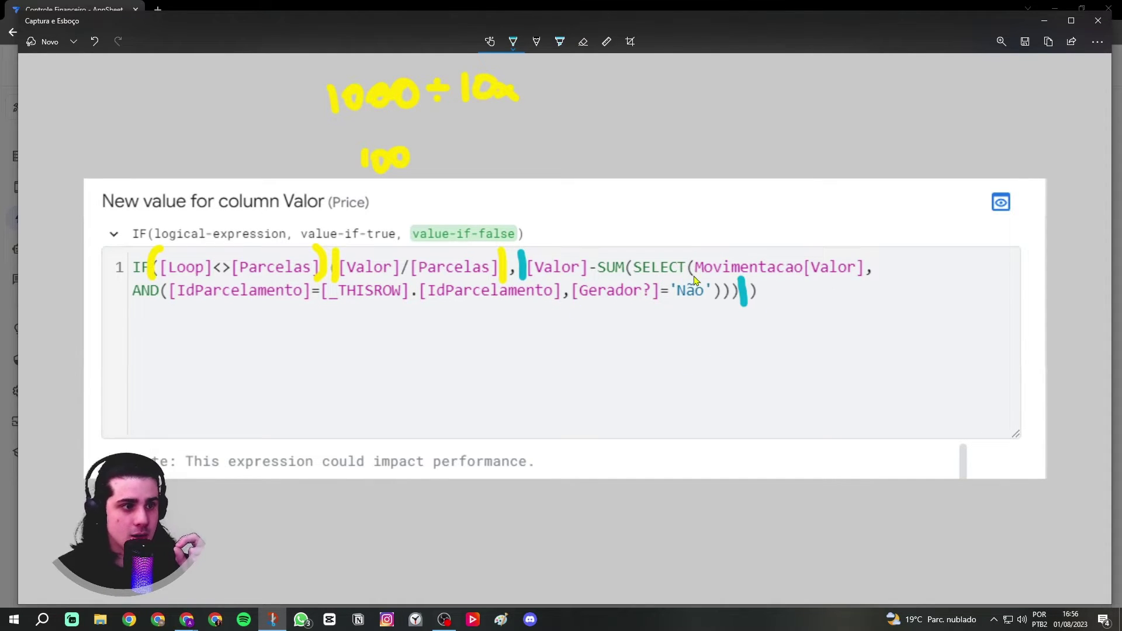
left_click_drag(695, 281, 862, 283)
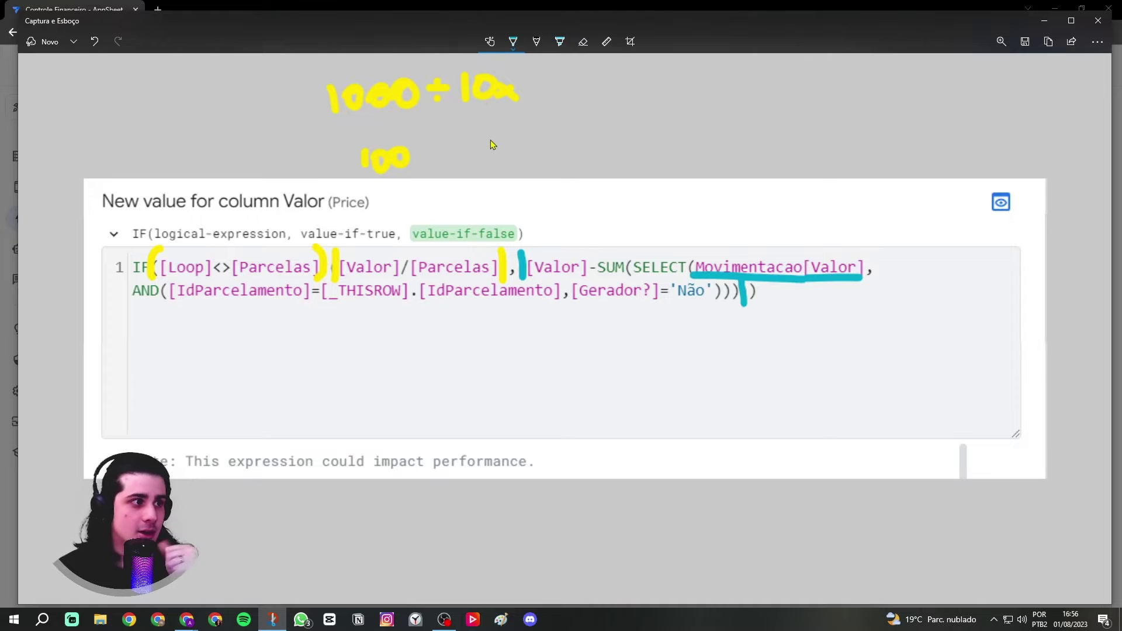
- Handwrite the example 1000 ÷ 3 above the formula, with 333,33 below it and 0,01 beside that
left_click_drag(655, 88, 659, 110)
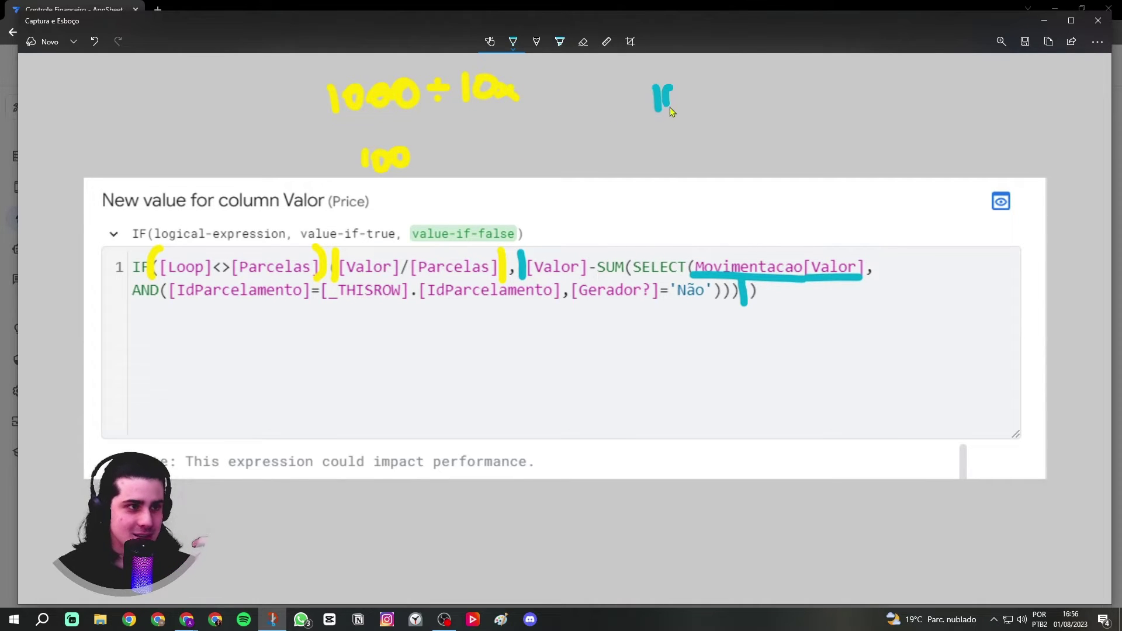
mouse_move(712, 87)
left_mouse_down()
mouse_move(716, 110)
mouse_move(781, 116)
left_mouse_up()
left_click(746, 113)
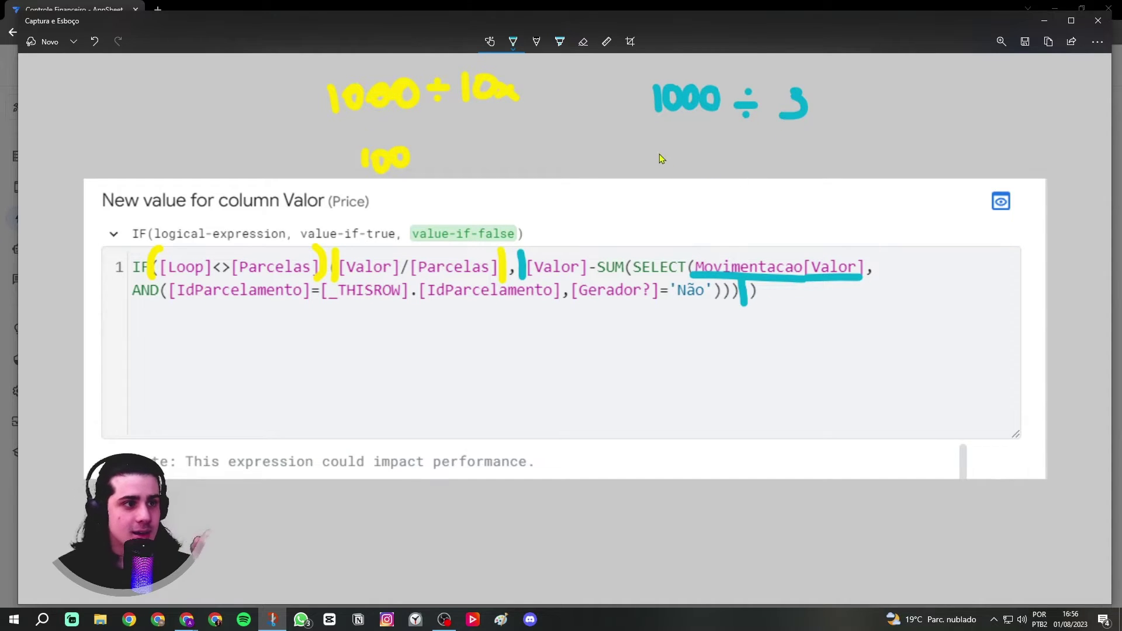
mouse_move(657, 147)
left_mouse_down()
mouse_move(672, 156)
mouse_move(657, 168)
mouse_move(733, 181)
mouse_move(779, 165)
mouse_move(763, 176)
left_mouse_up()
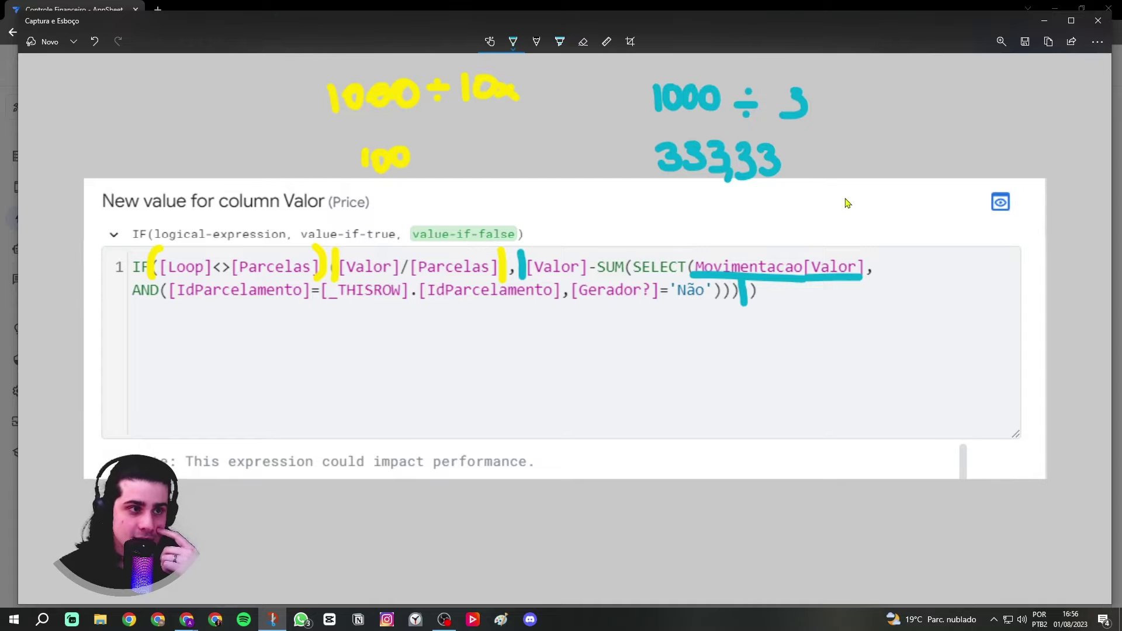
mouse_move(846, 193)
left_mouse_down()
mouse_move(871, 225)
mouse_move(876, 194)
mouse_move(890, 221)
left_mouse_up()
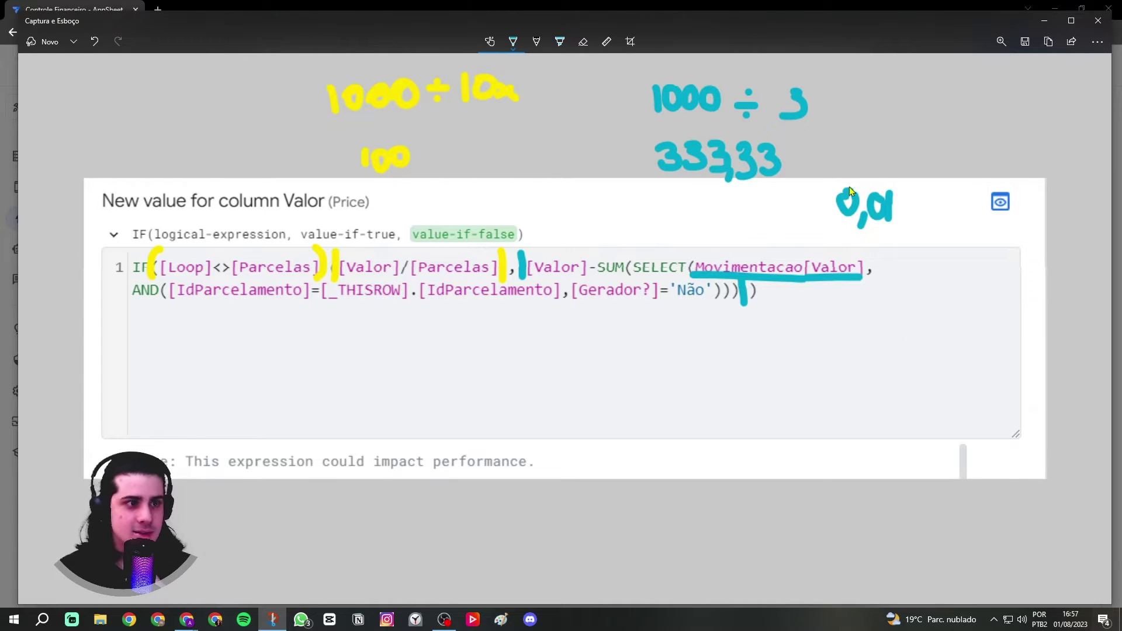
- Handwrite 3,33 and 3.33 below the formula, add 1000 beside them, and group the two values with a curly brace
mouse_move(922, 323)
left_mouse_down()
mouse_move(939, 323)
mouse_move(916, 347)
mouse_move(958, 357)
mouse_move(978, 332)
mouse_move(971, 349)
mouse_move(1005, 335)
mouse_move(990, 349)
left_mouse_up()
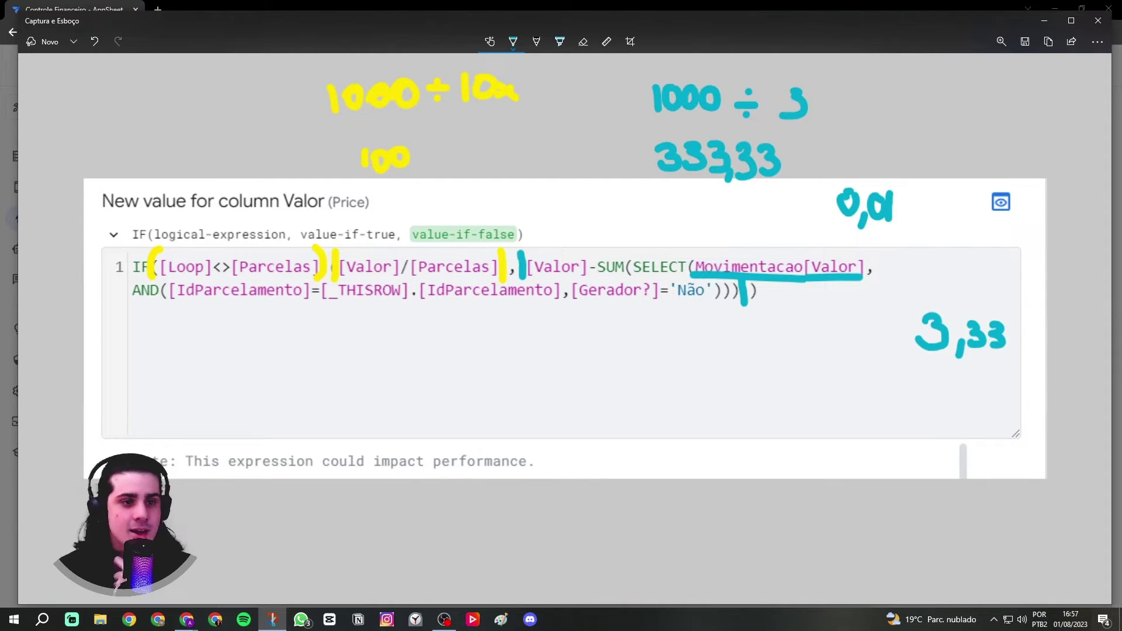
mouse_move(922, 368)
left_mouse_down()
mouse_move(935, 380)
mouse_move(917, 398)
mouse_move(1006, 386)
mouse_move(998, 406)
left_mouse_up()
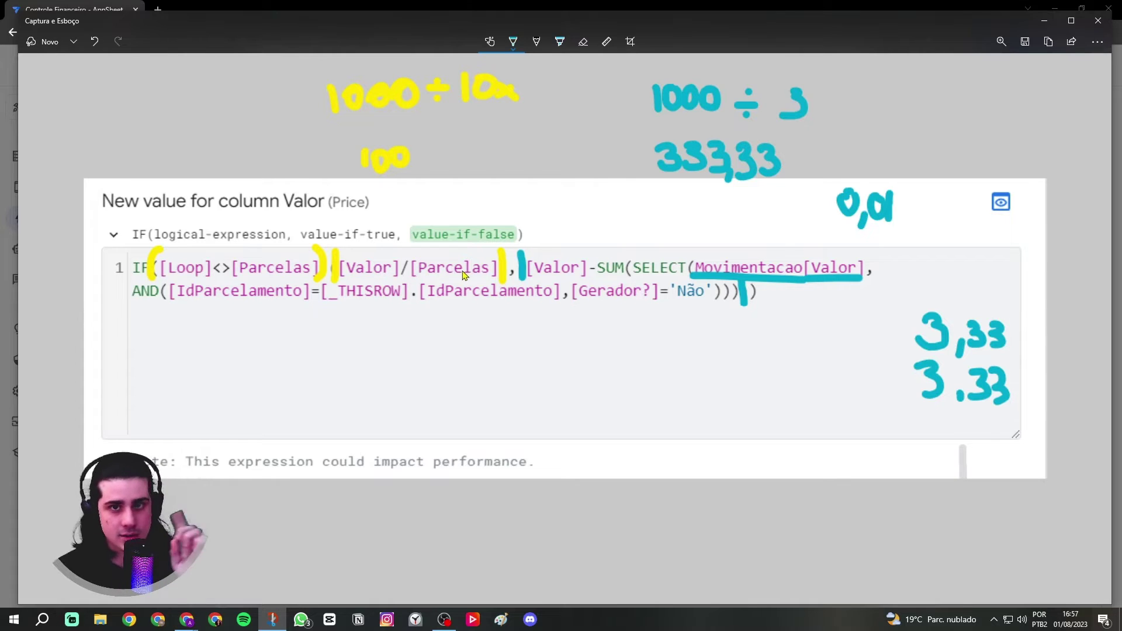
mouse_move(654, 344)
left_mouse_down()
mouse_move(657, 365)
mouse_move(677, 346)
mouse_move(715, 347)
left_mouse_up()
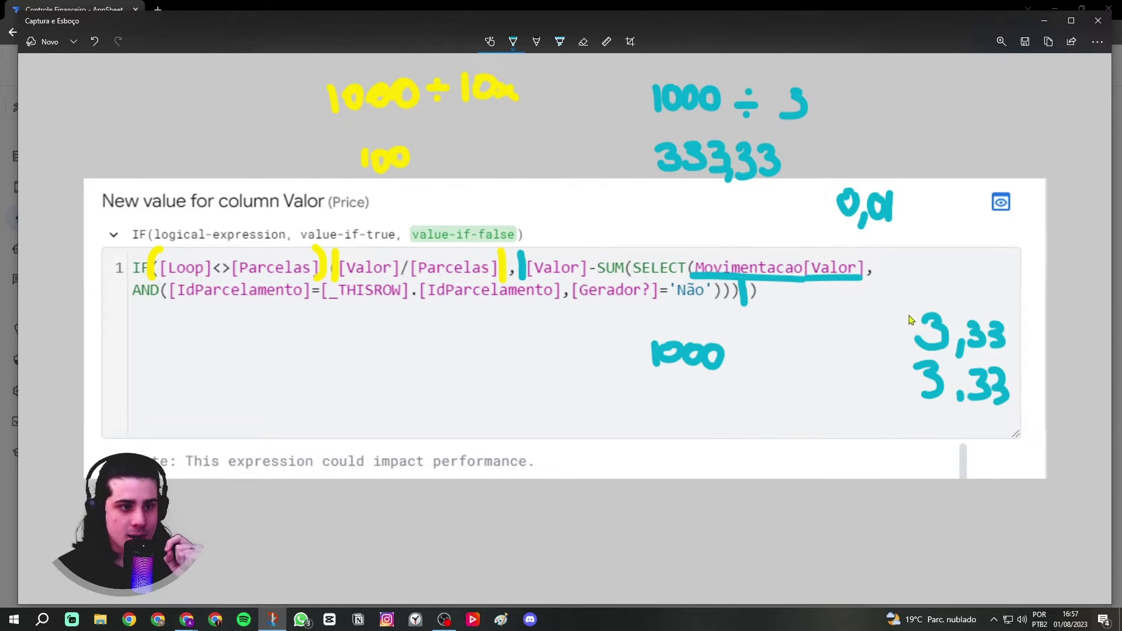
mouse_move(910, 319)
left_mouse_down()
mouse_move(862, 367)
mouse_move(907, 395)
left_mouse_up()
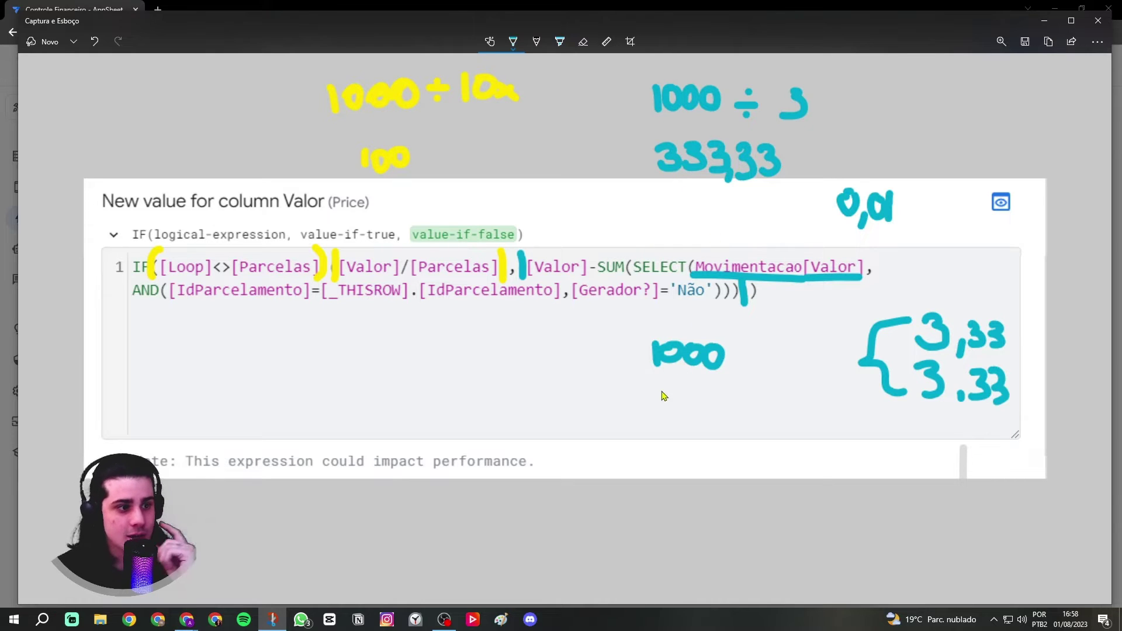
- Handwrite -666,66 under the lower 1000 and reshape the turquoise marks around the value-if-false expression into parentheses
left_click_drag(647, 390, 701, 399)
mouse_move(712, 380)
left_mouse_down()
mouse_move(704, 392)
mouse_move(720, 400)
left_mouse_up()
left_click_drag(730, 402, 725, 414)
mouse_move(741, 388)
left_mouse_down()
mouse_move(735, 397)
mouse_move(753, 403)
left_mouse_up()
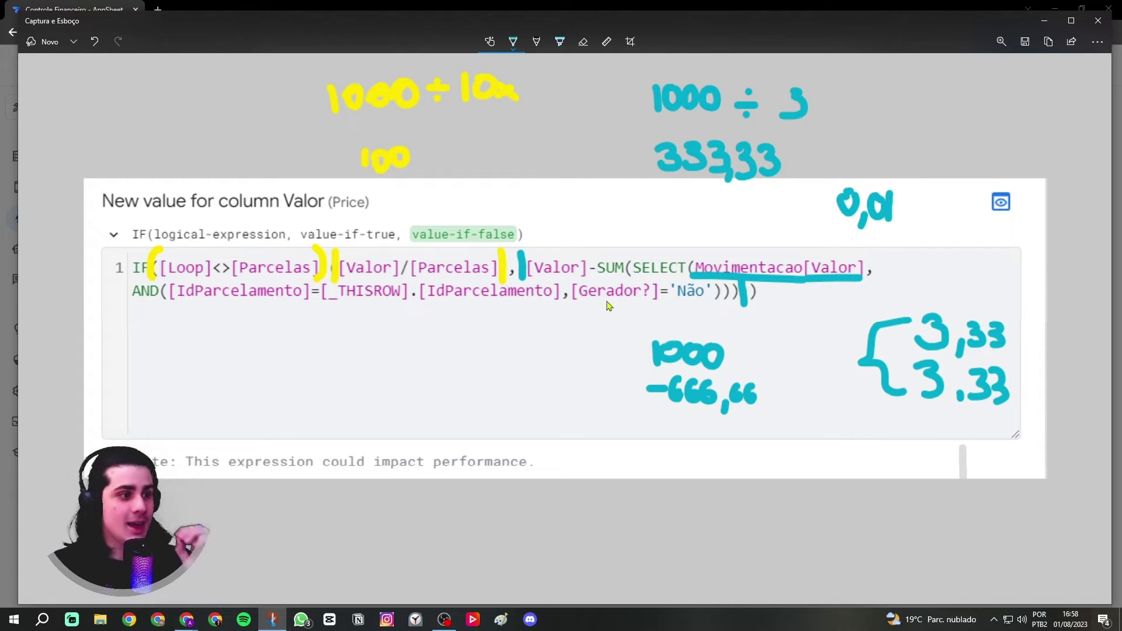
left_click_drag(520, 258, 532, 250)
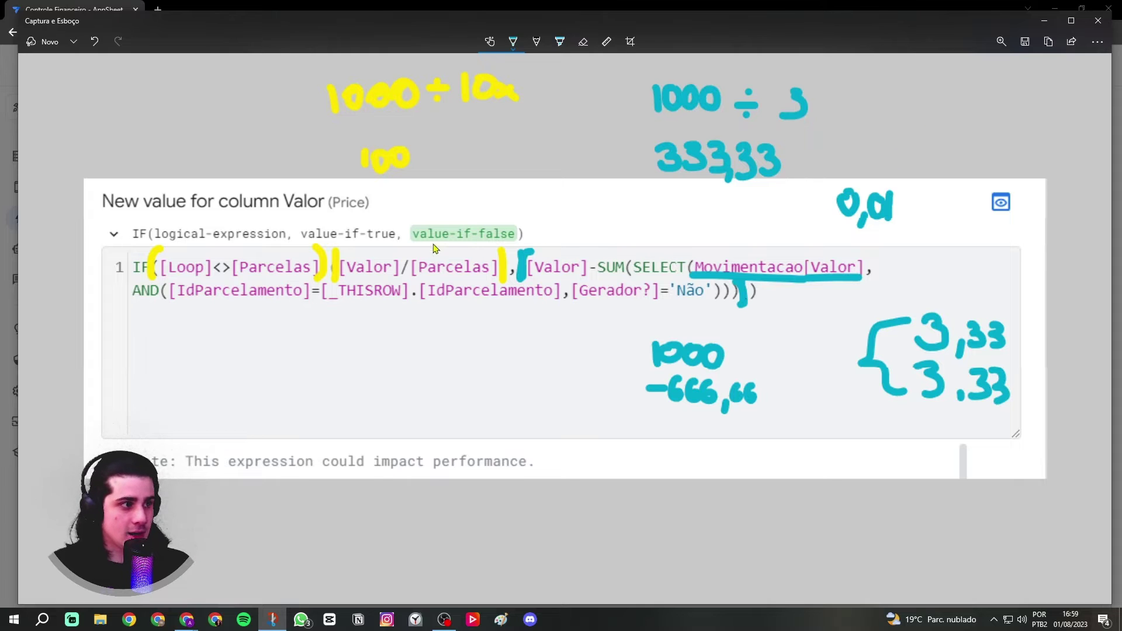
- Close the annotated screenshot and save the IF expression for the Valor column in the AppSheet editor
left_click(1092, 22)
left_click(696, 186)
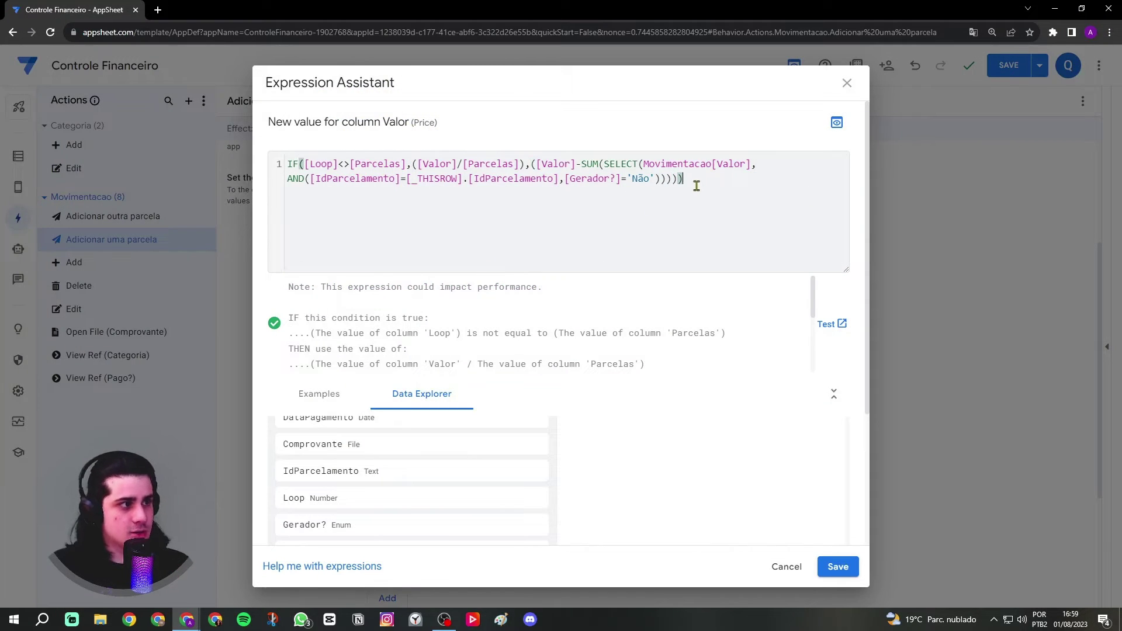
left_click(837, 568)
- Set the prominence of the Adicionar uma parcela action to Do not display
scroll(785, 456, "down", 3)
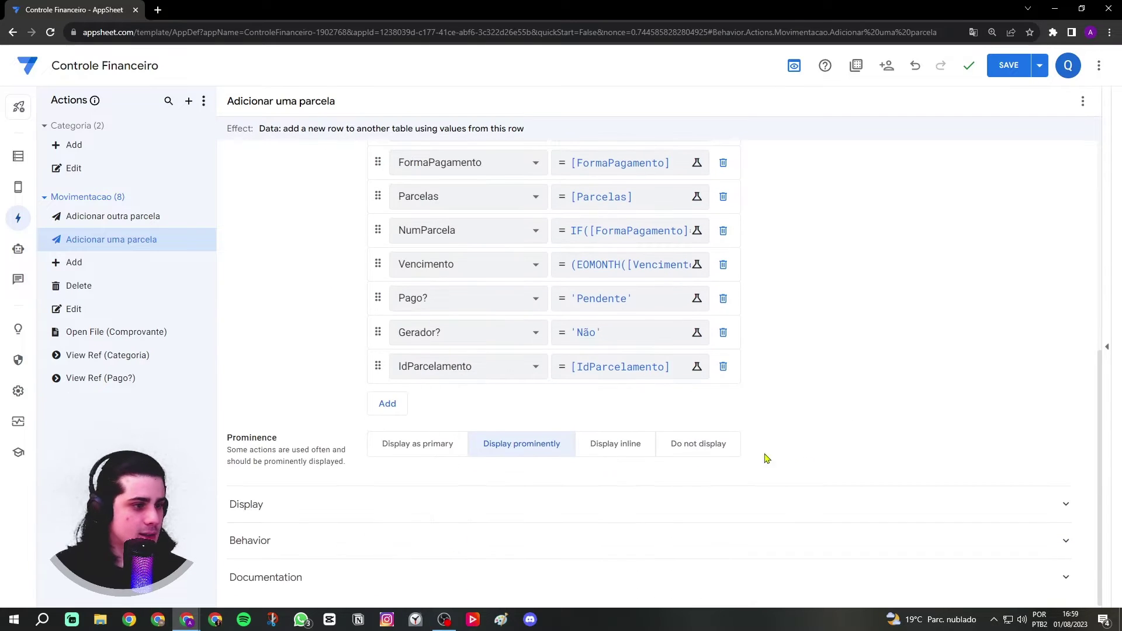
left_click_drag(233, 442, 282, 443)
left_click(283, 442)
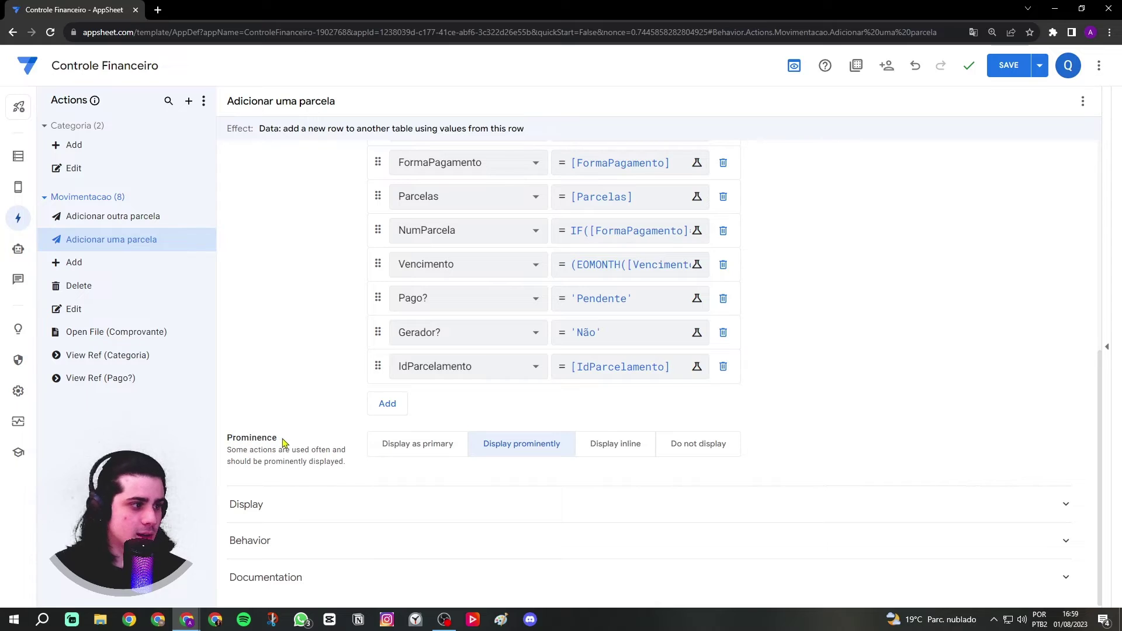
left_click(725, 448)
- Create a new action for the Movimentacao table and name it "Aumentar contagem do loop"
scroll(763, 446, "up", 6)
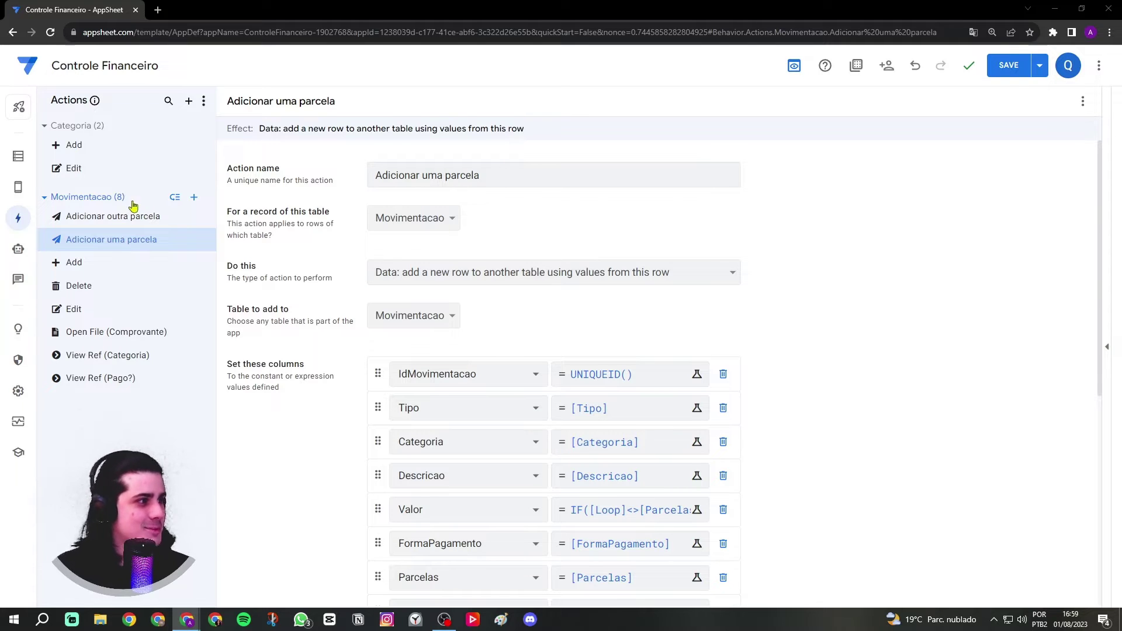
left_click(193, 198)
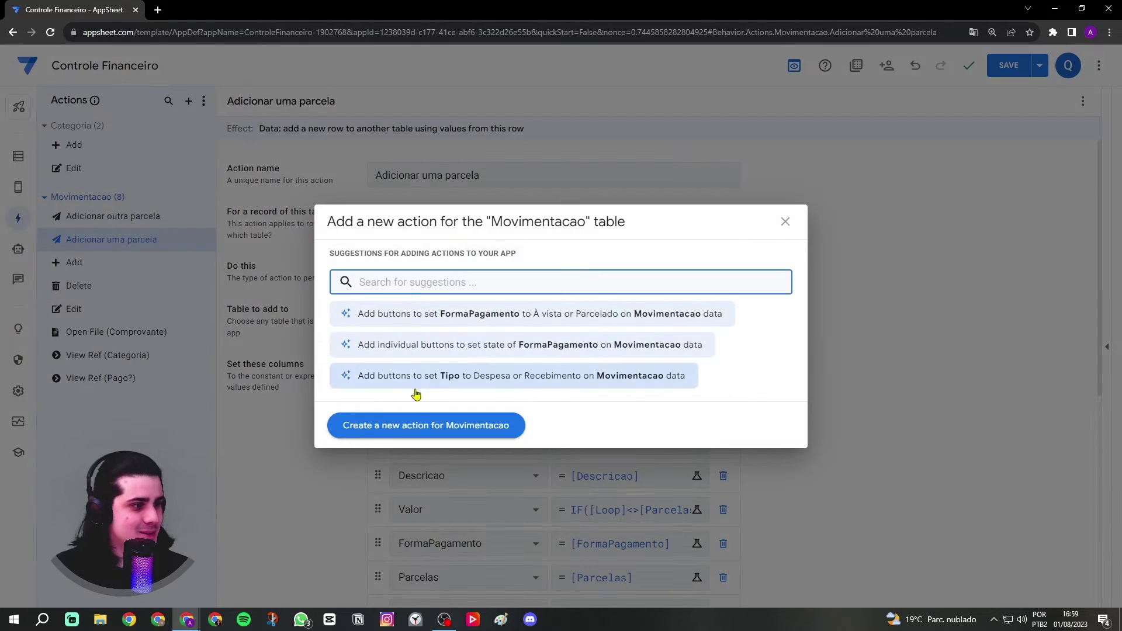
left_click(432, 433)
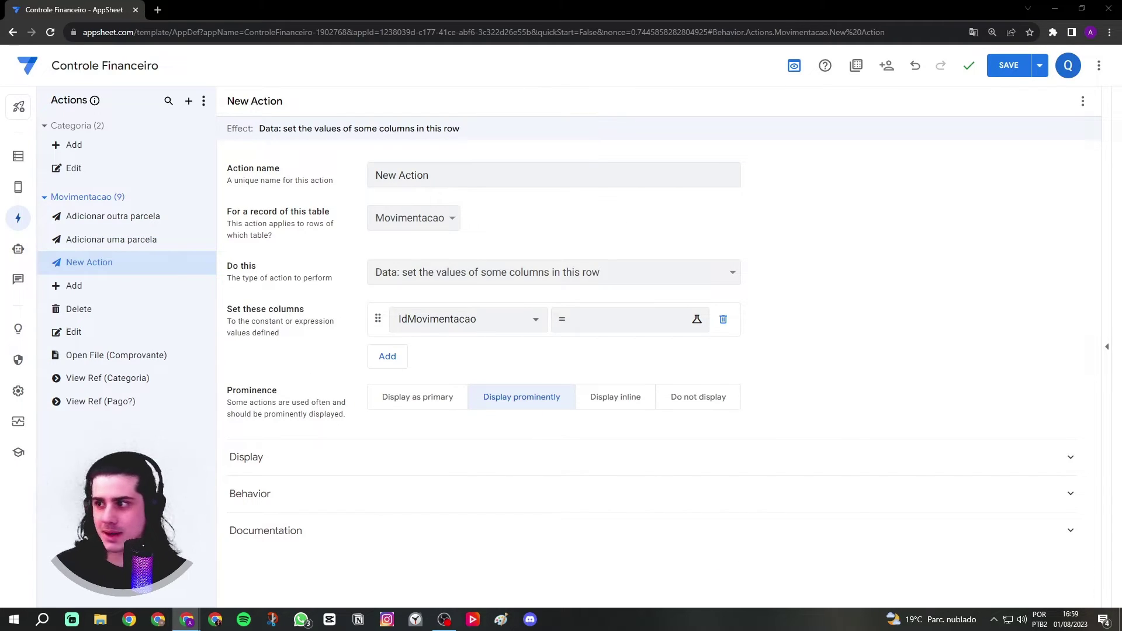
double_click(473, 178)
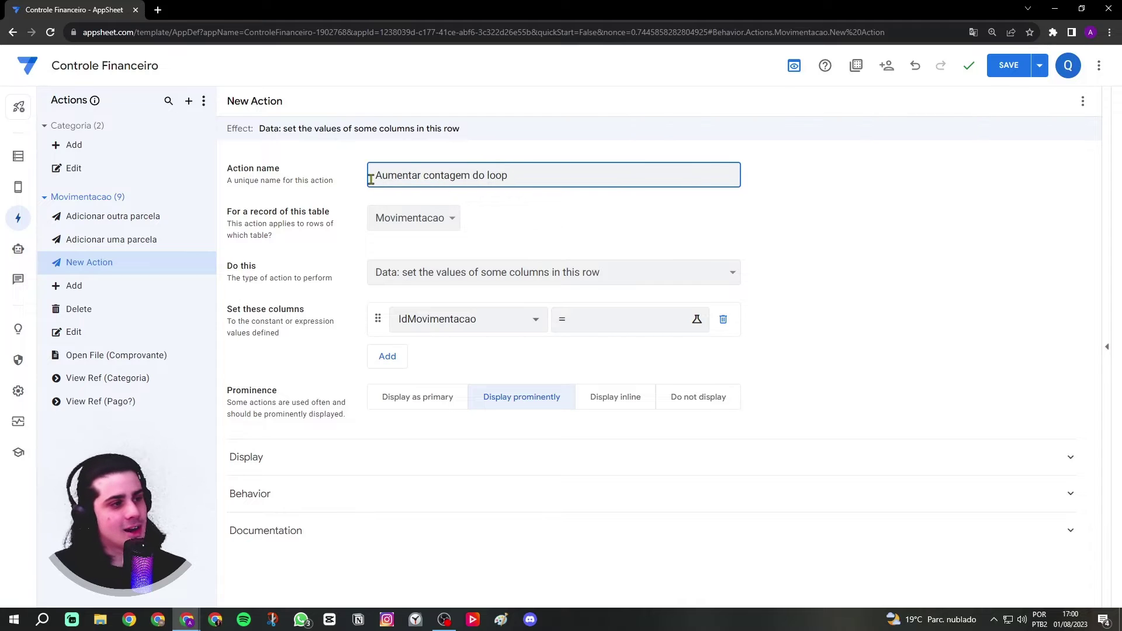
left_click_drag(370, 179, 514, 176)
left_click(514, 176)
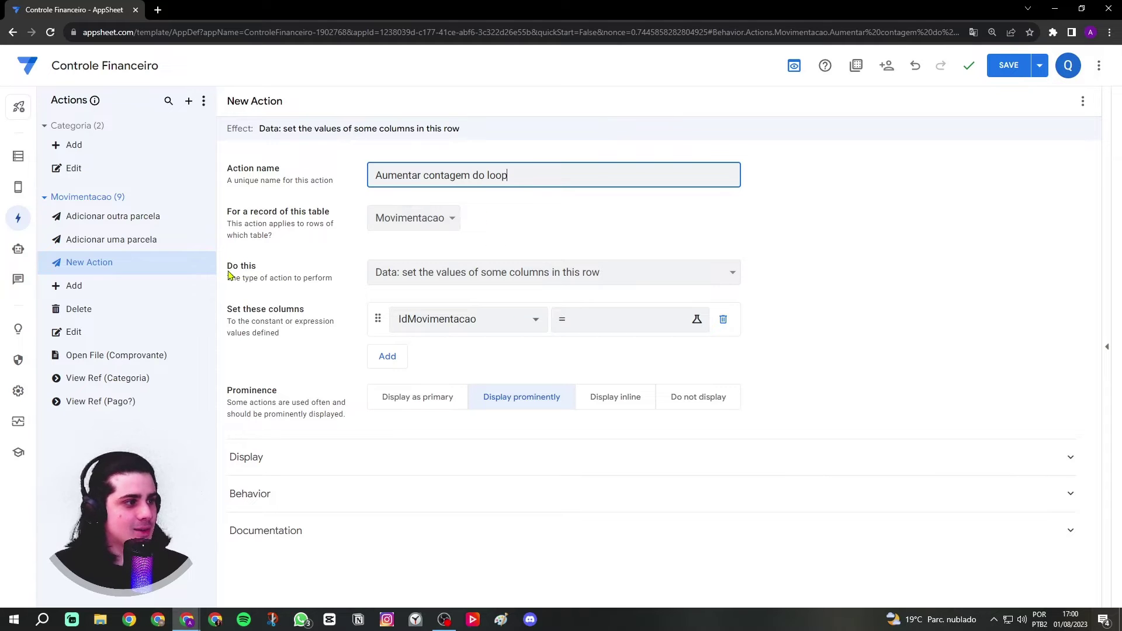
- Use the action type "Data: set the values of some columns in this row" and choose Loop as the column to set
left_click_drag(229, 274, 269, 264)
left_click(380, 272)
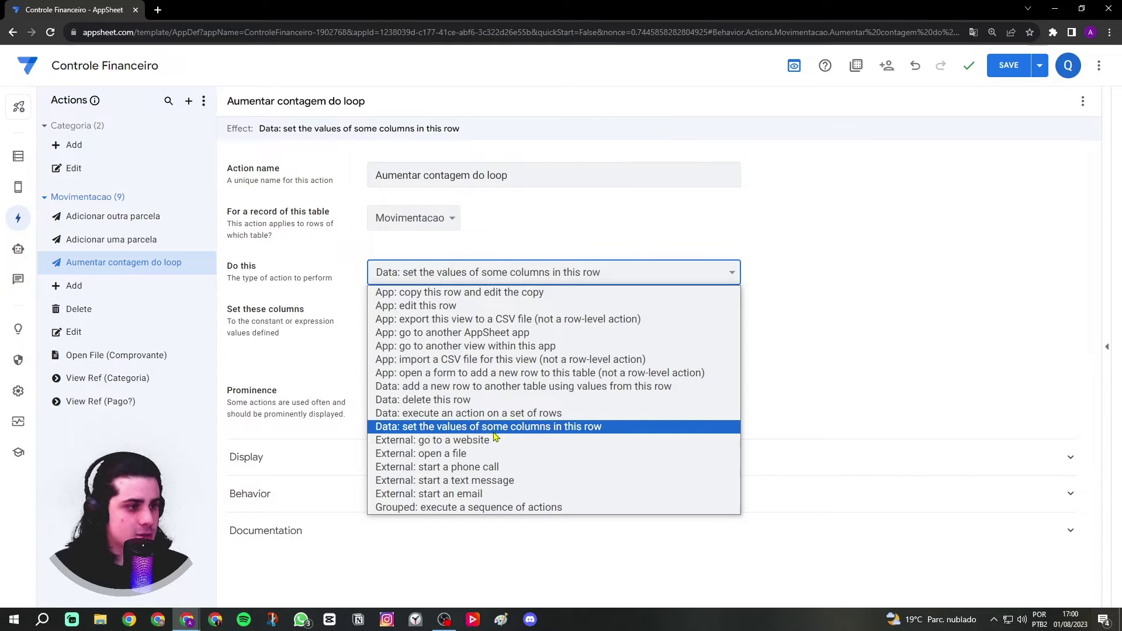
left_click(544, 430)
left_click(465, 330)
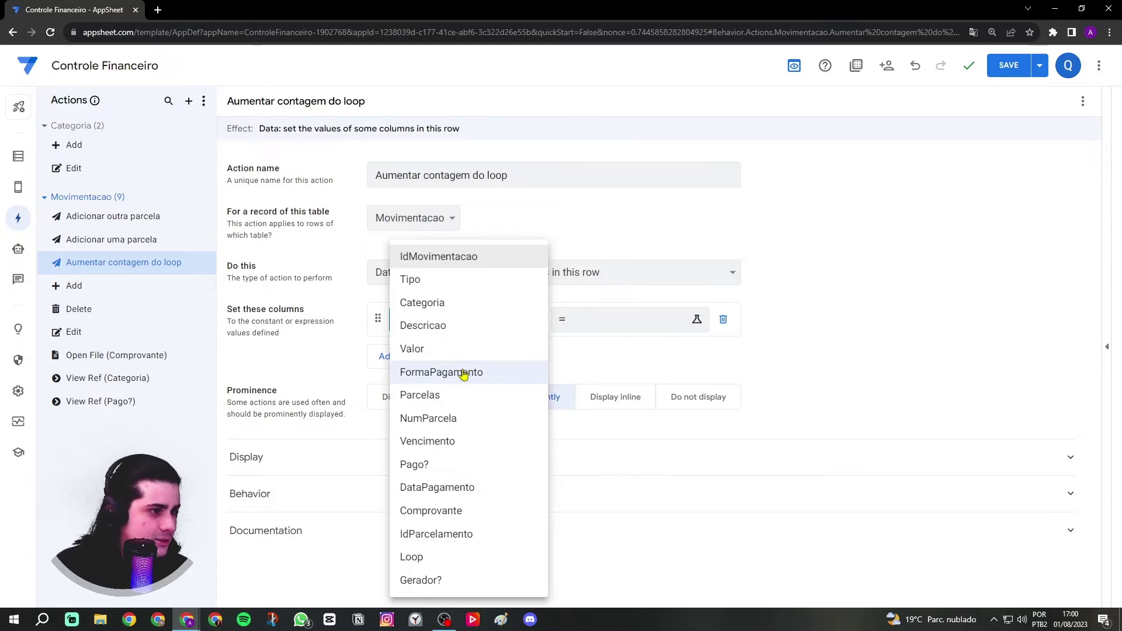
left_click(435, 556)
- Set the Loop column's new value to [Loop]+1 and the action's prominence to Do not display
left_click(588, 322)
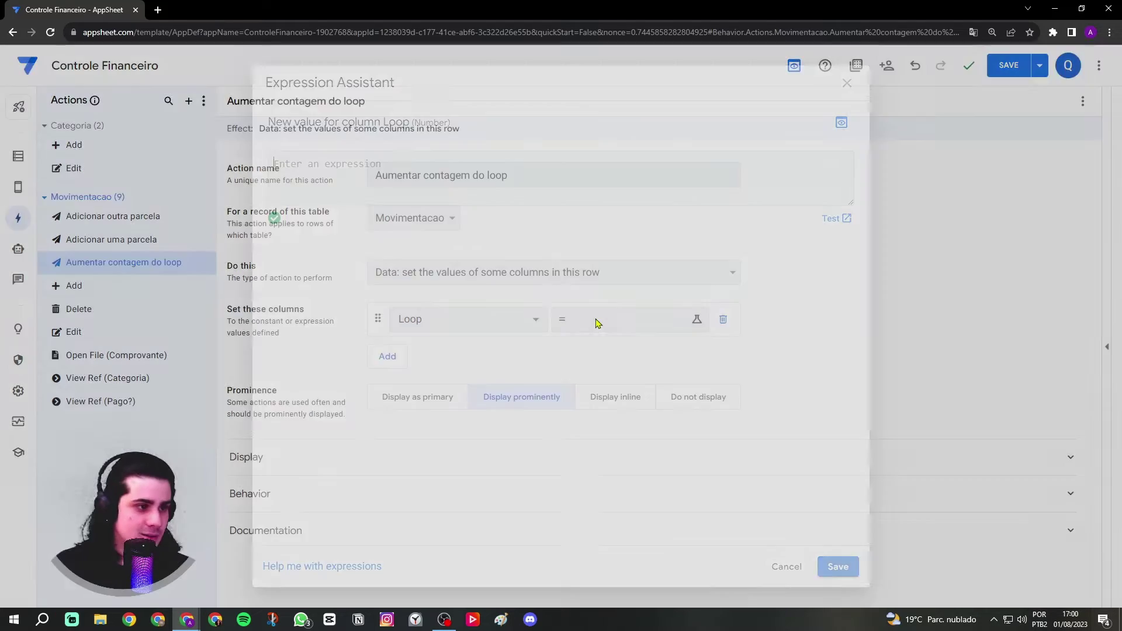
key("Caps_Lock")
type("[Lopp")
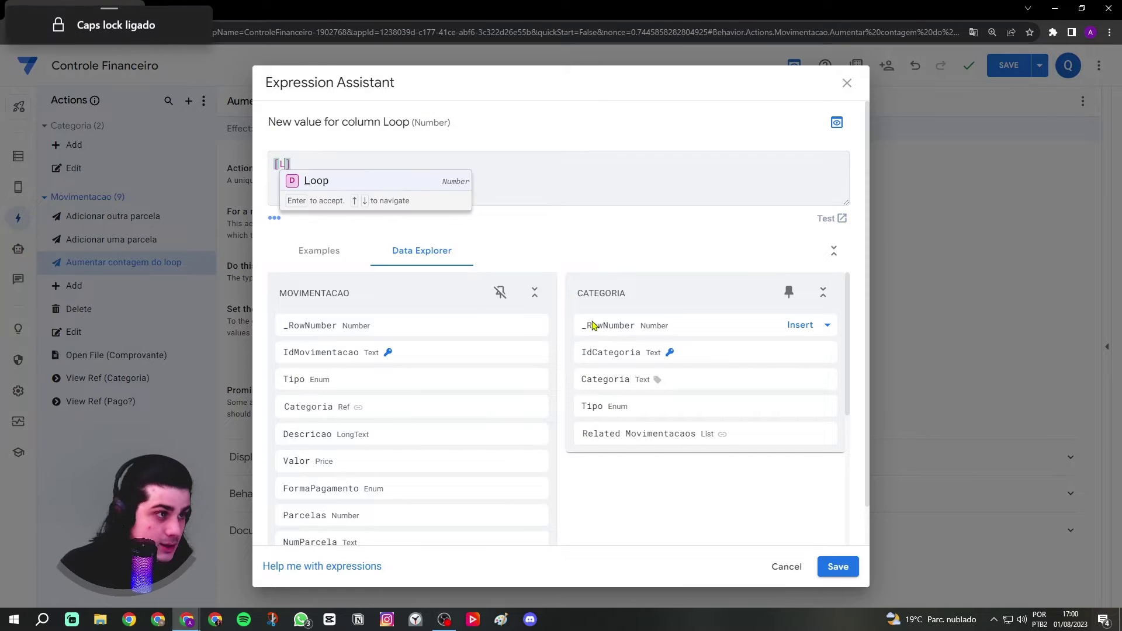
key("BackSpace")
key("BackSpace")
type("op")
key("Return")
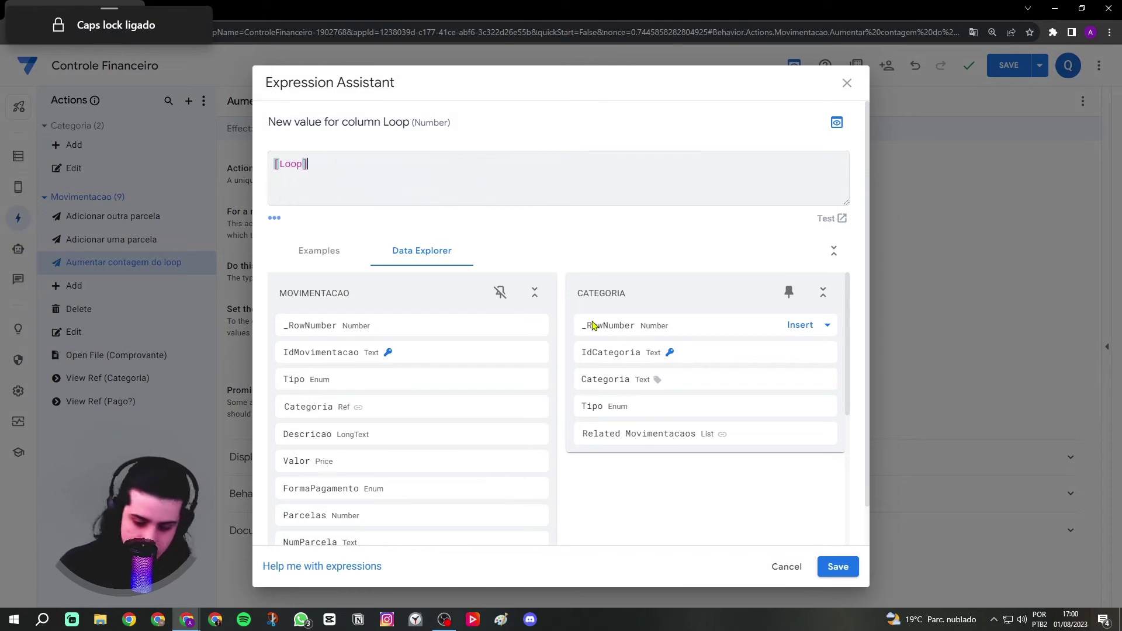
type("+1")
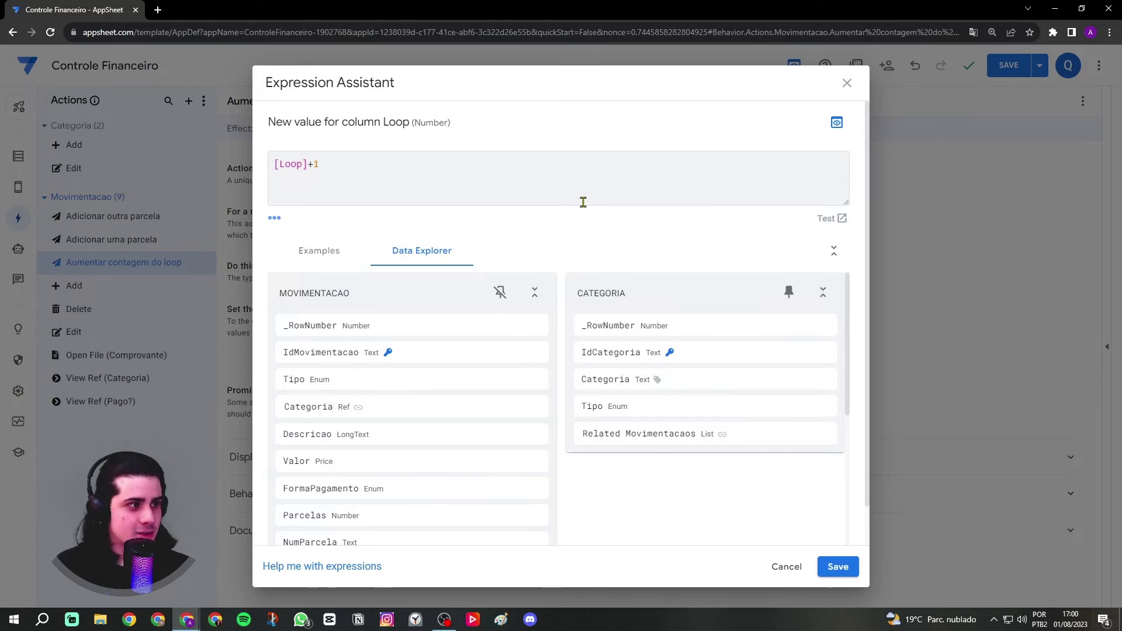
left_click(833, 564)
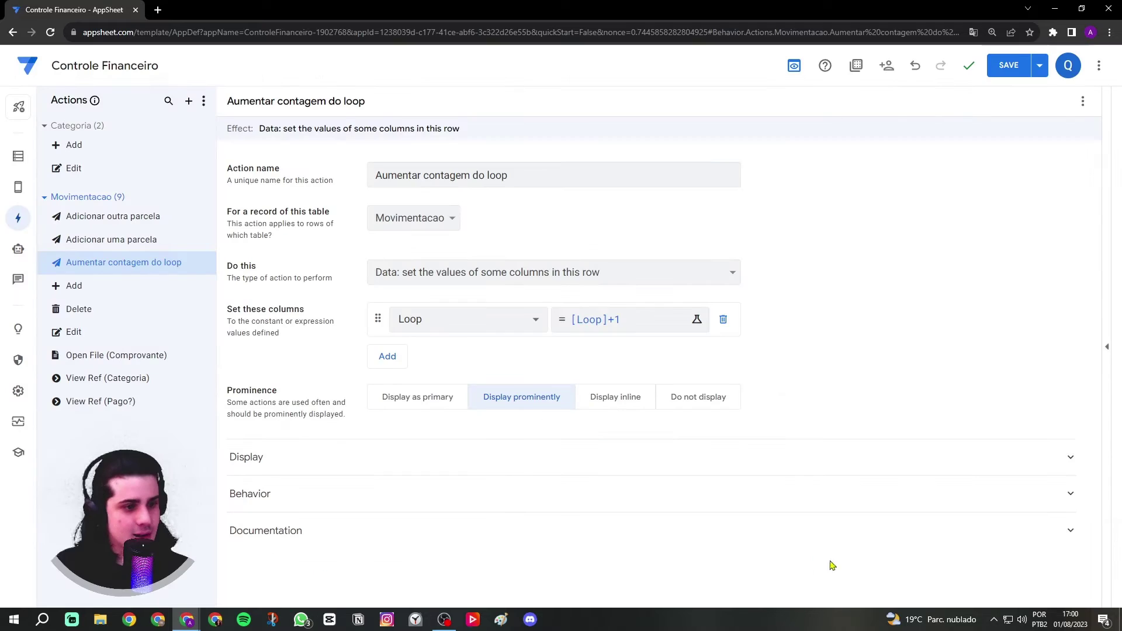
left_click(693, 405)
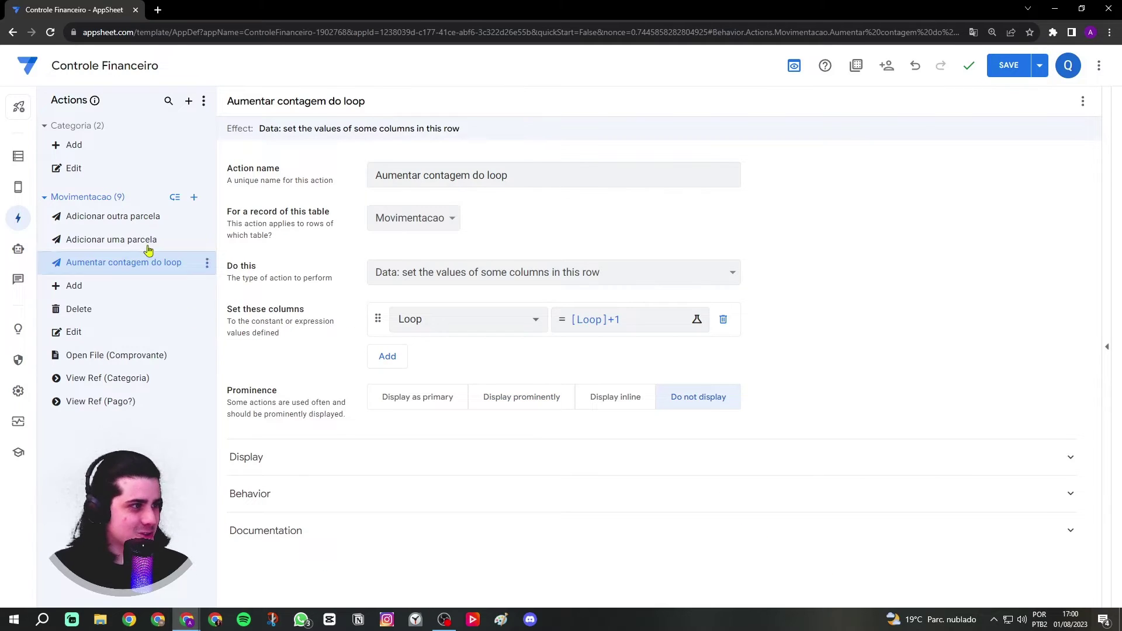
- Create another action for the Movimentacao table and name it "Deletar sem confirmar"
left_click(193, 198)
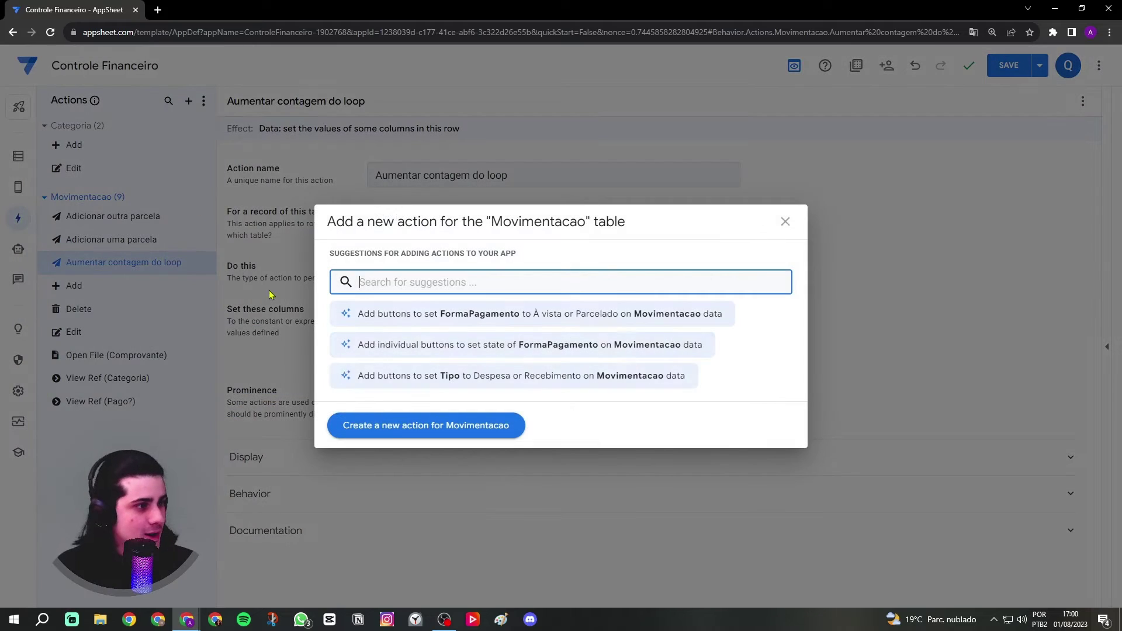
left_click(408, 427)
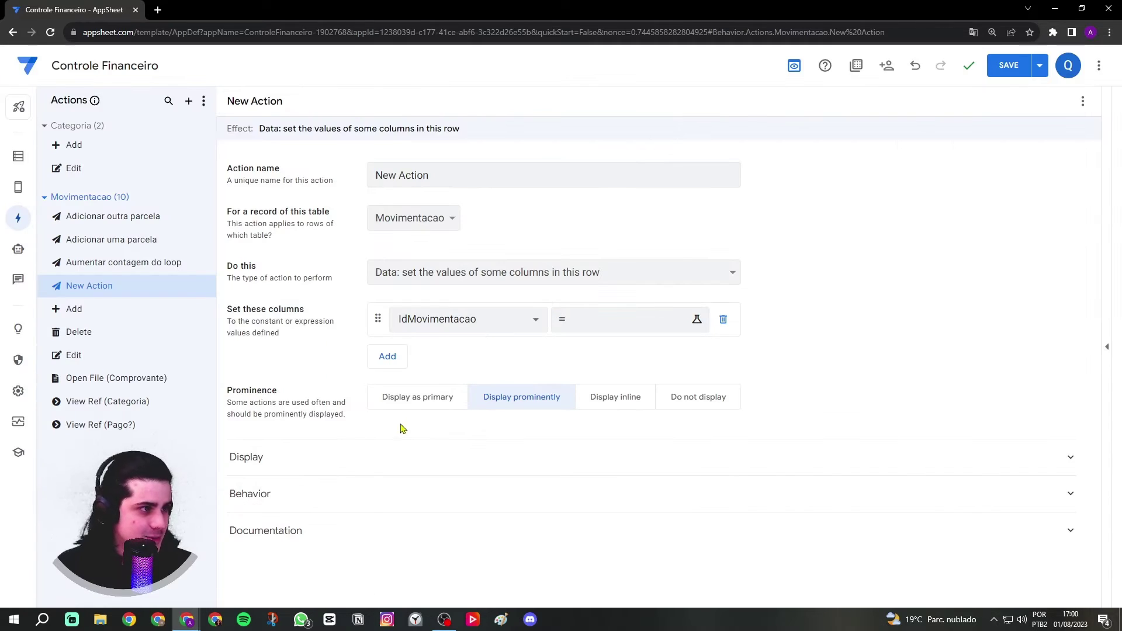
key("Caps_Lock")
triple_click(451, 174)
type("D")
key("Caps_Lock")
type("e")
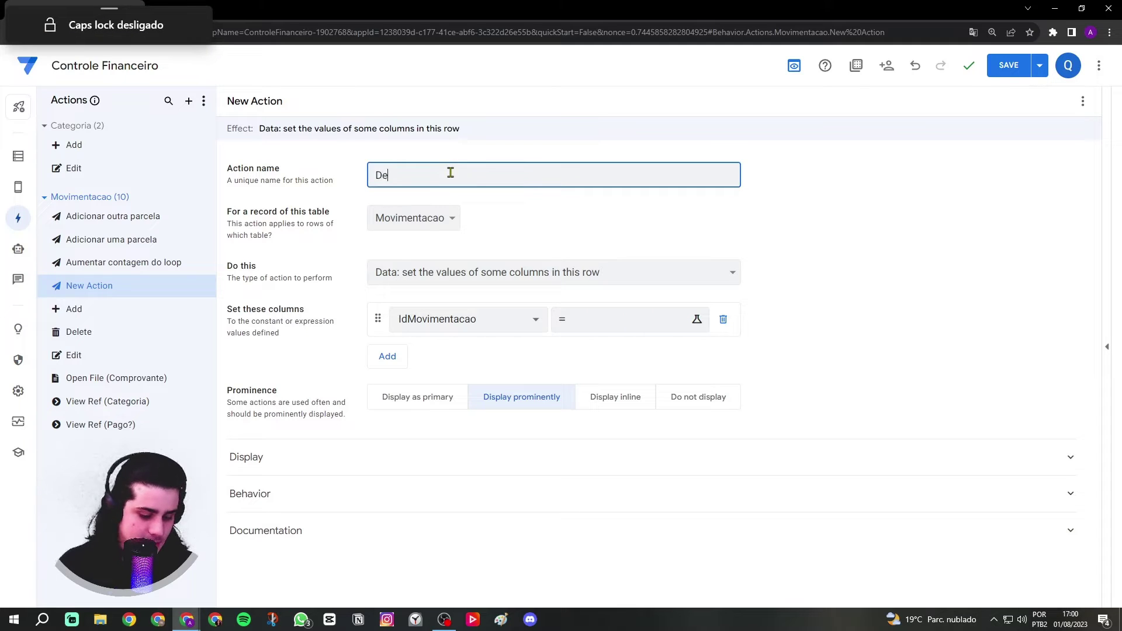
type("letar sem confirmar")
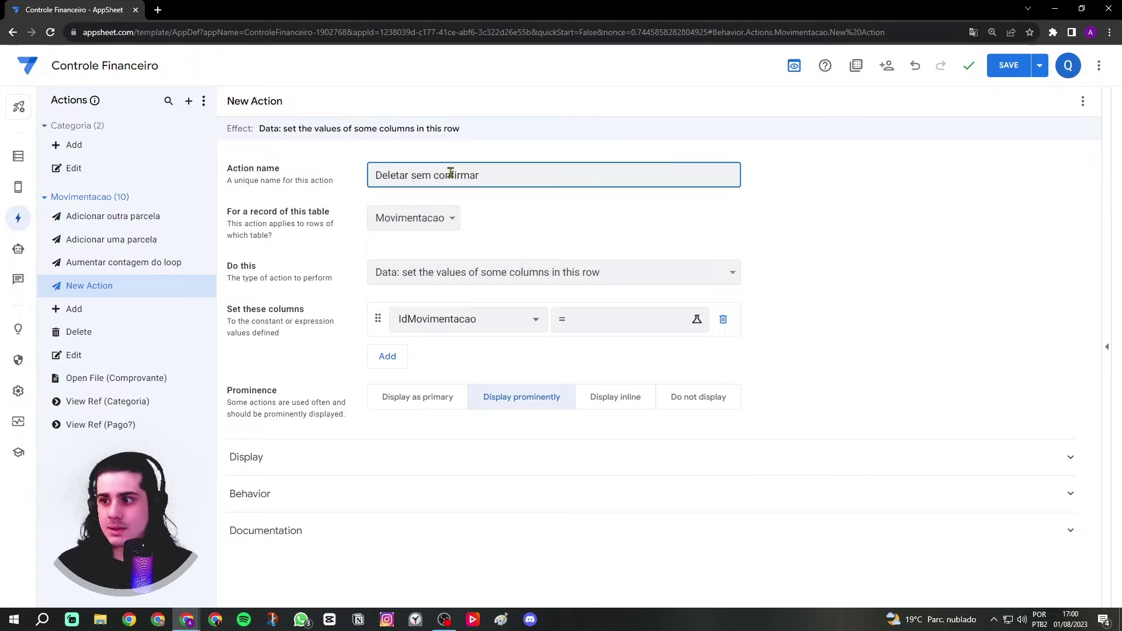
left_click(483, 200)
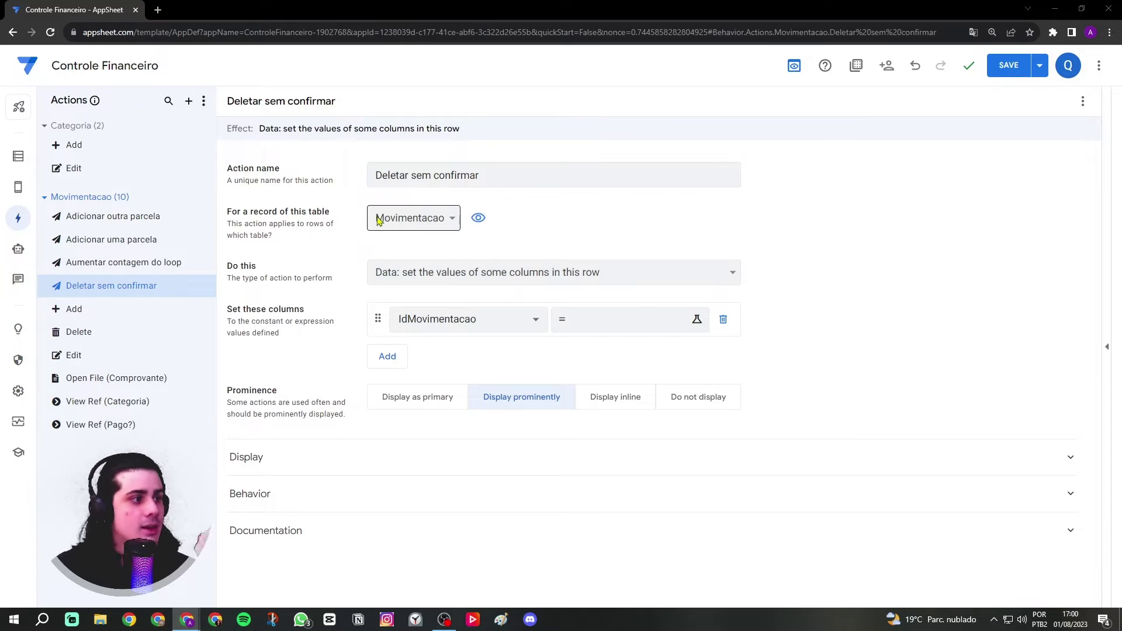
- Use the action type "Data: execute an action on a set of rows" and choose Movimentacao as the referenced table
left_click(424, 283)
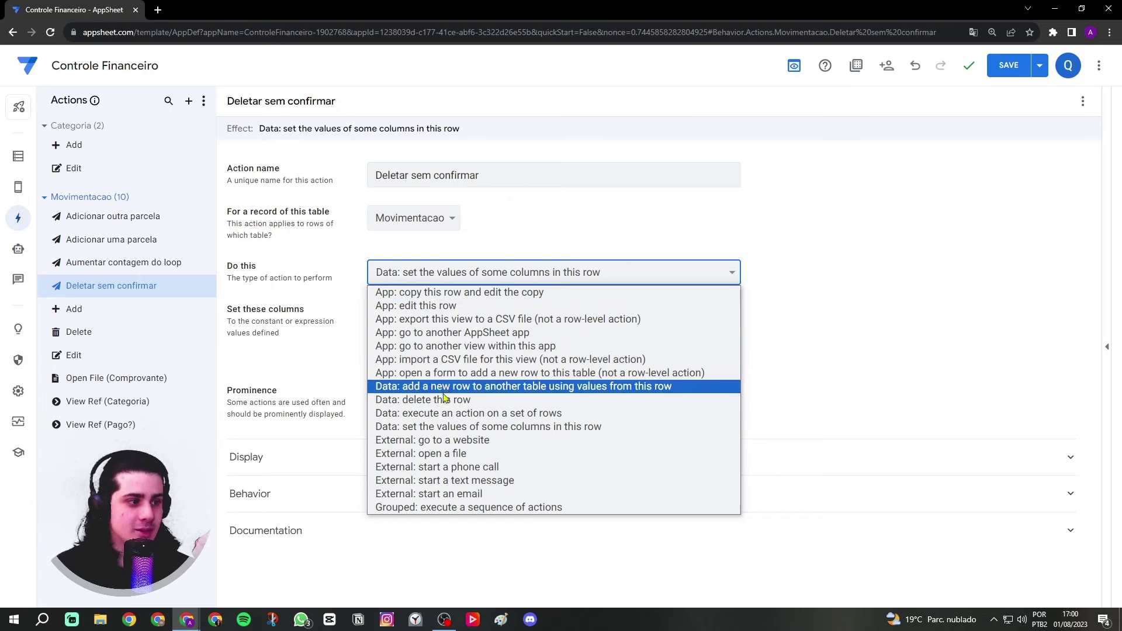
left_click(491, 414)
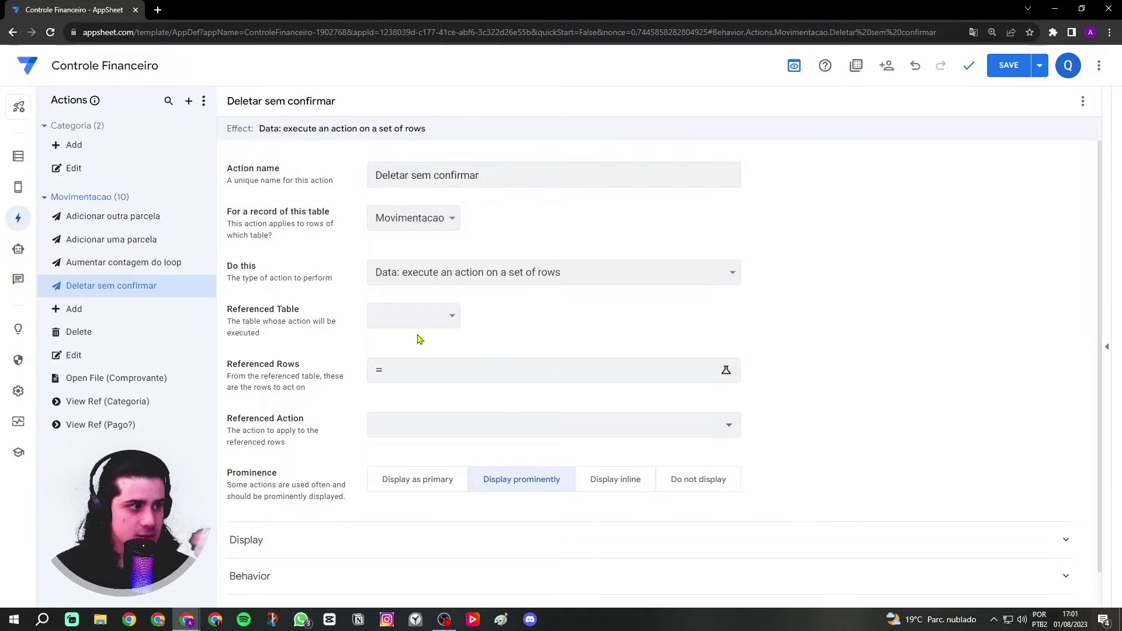
left_click(415, 316)
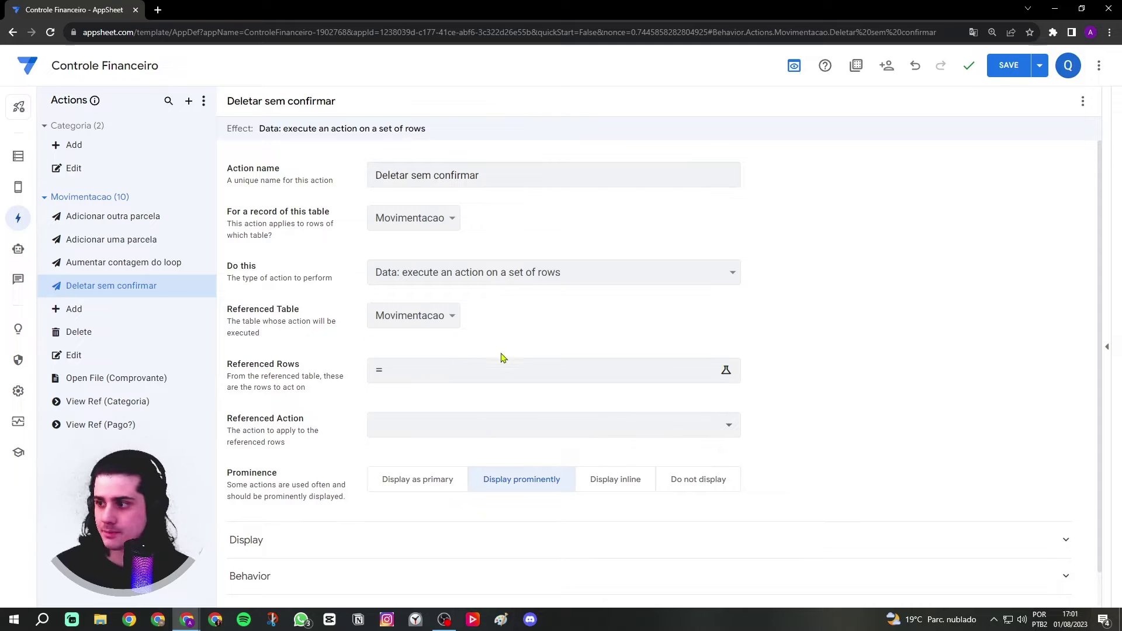
- Set the referenced rows expression of "Deletar sem confirmar" to LIST([_THISROW]) and save it
left_click(406, 370)
key("Caps_Lock")
type("LIST([_T")
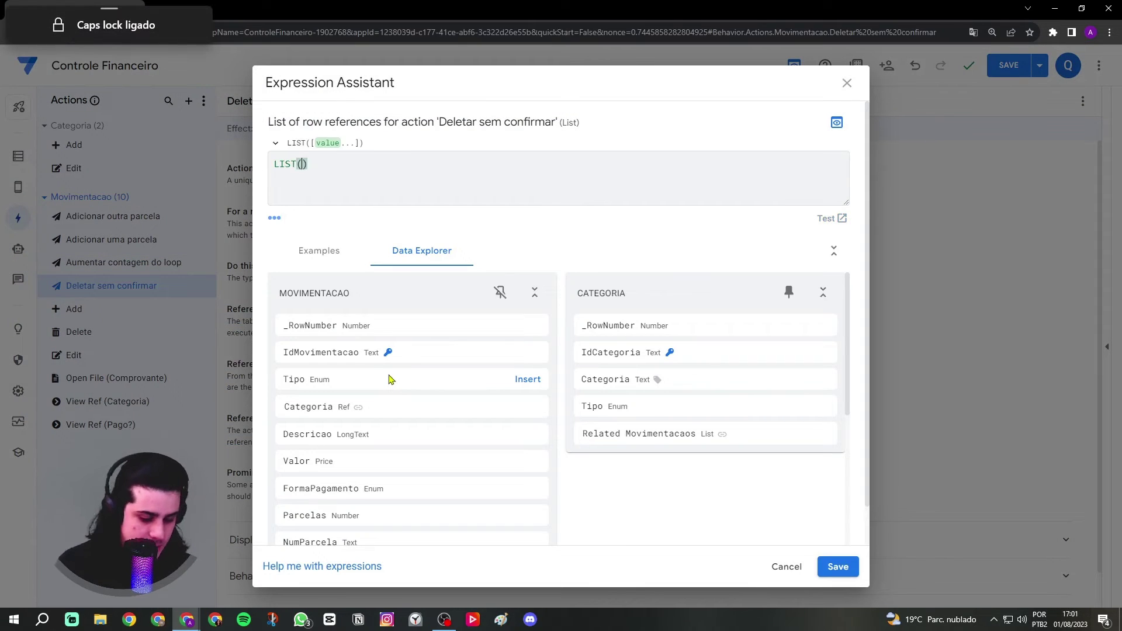
type("HISROW")
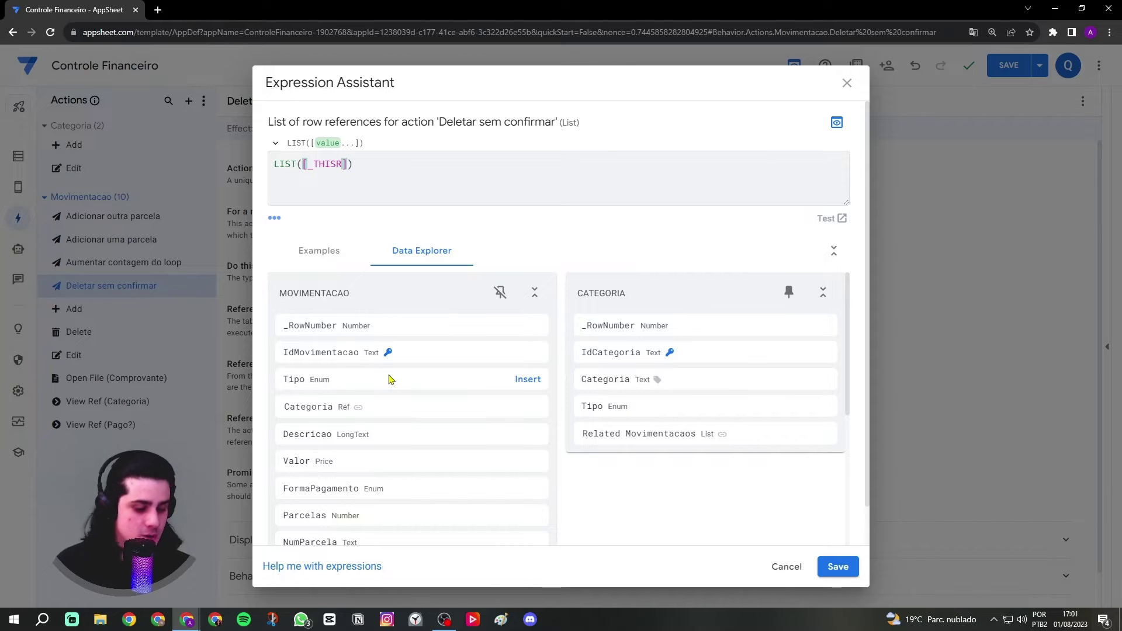
key("Caps_Lock")
left_click(376, 188)
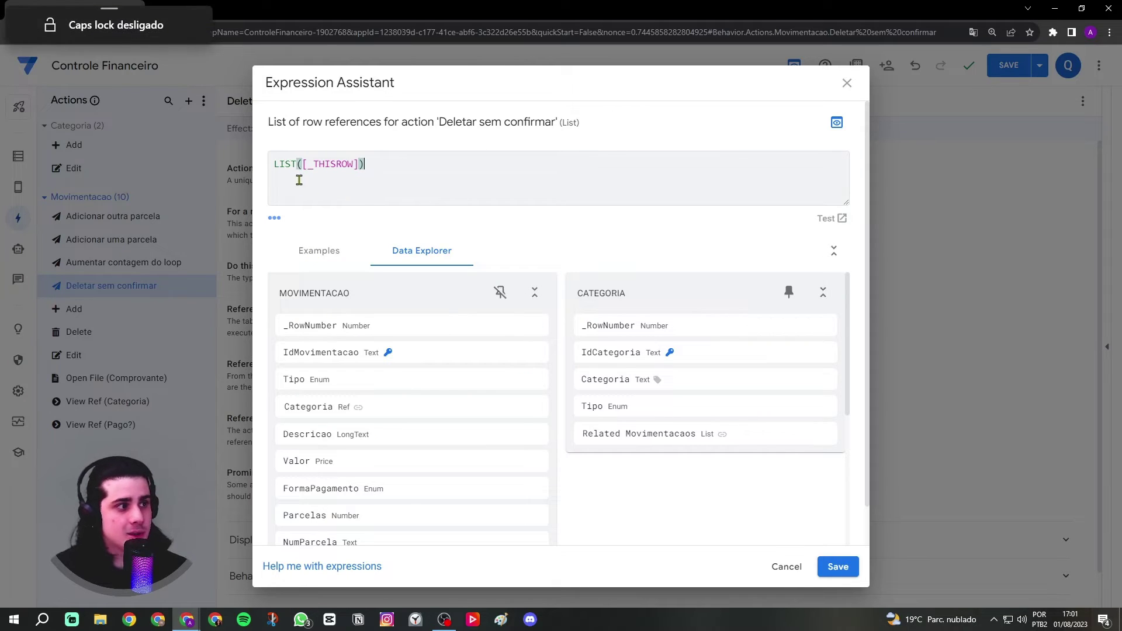
left_click_drag(299, 165, 312, 195)
left_click(385, 192)
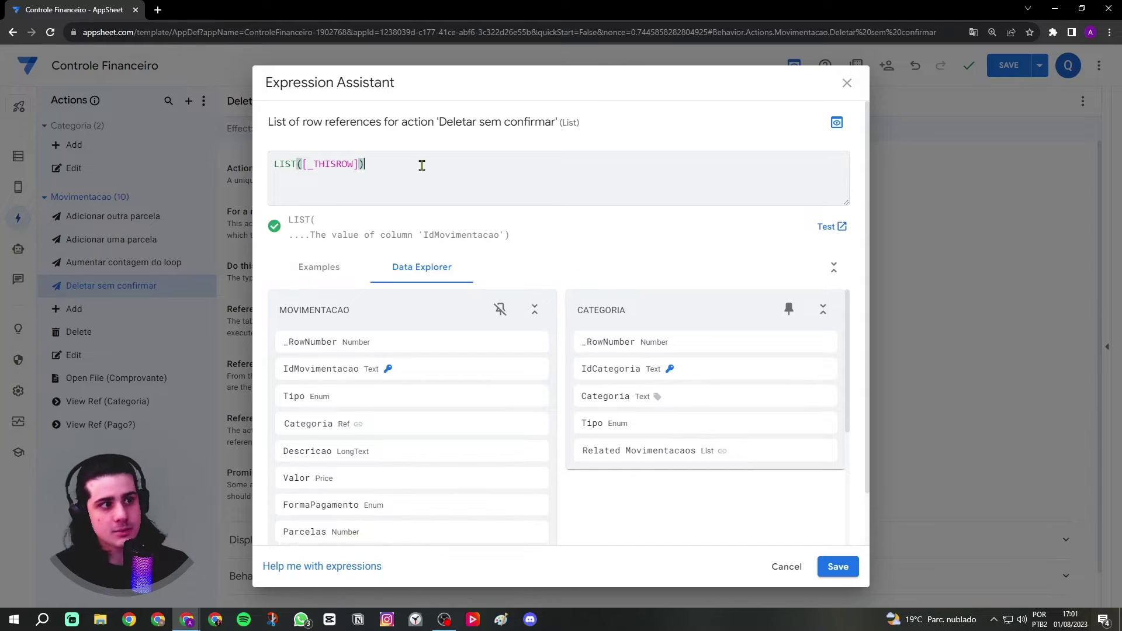
left_click_drag(562, 122, 591, 134)
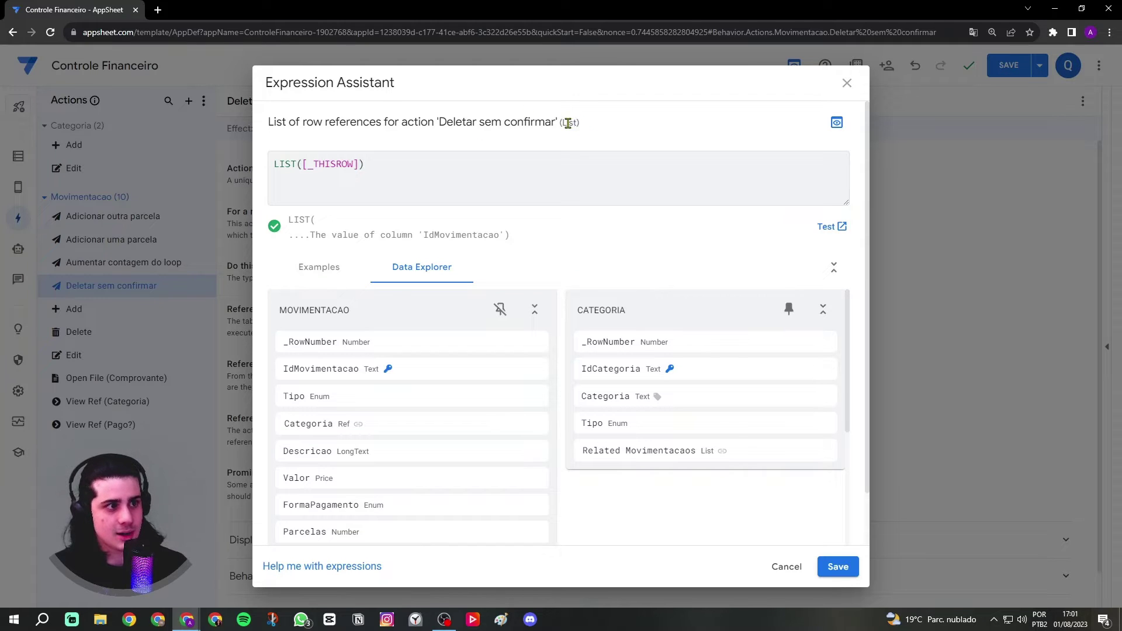
left_click(569, 124)
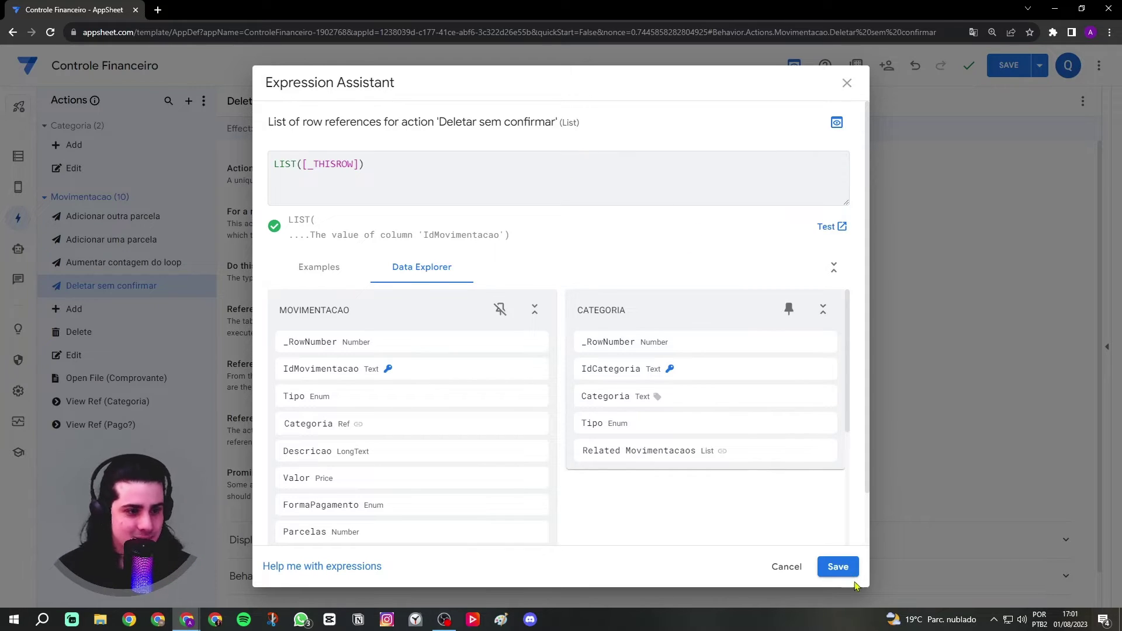
left_click(837, 567)
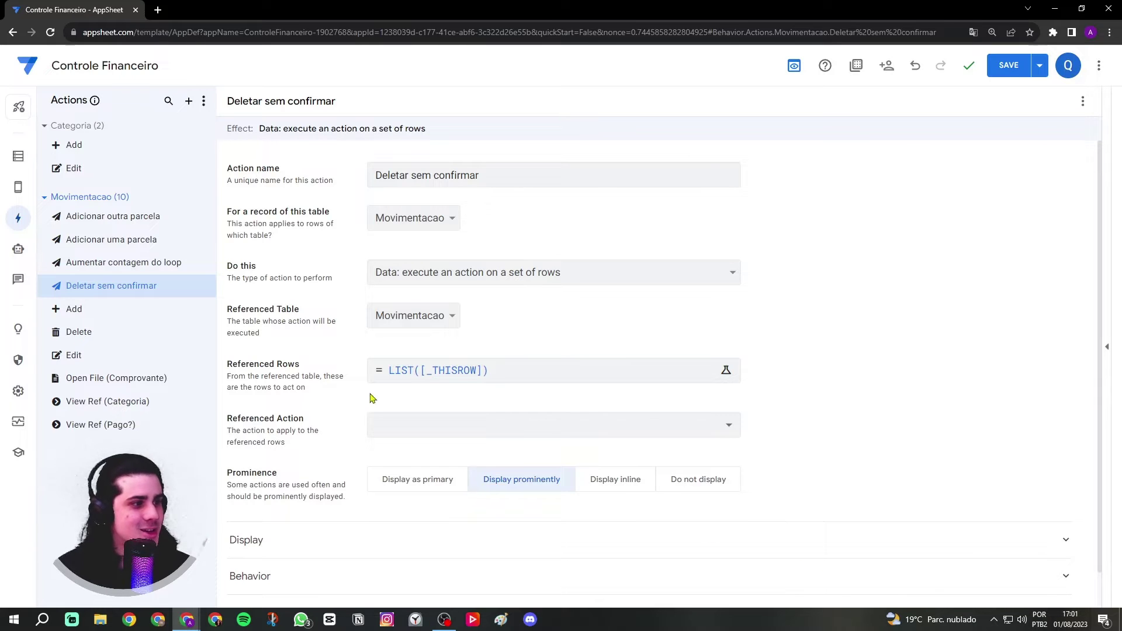
- Set the prominence of the "Deletar sem confirmar" action to Do not display
left_click_drag(238, 421, 303, 422)
left_click(300, 422)
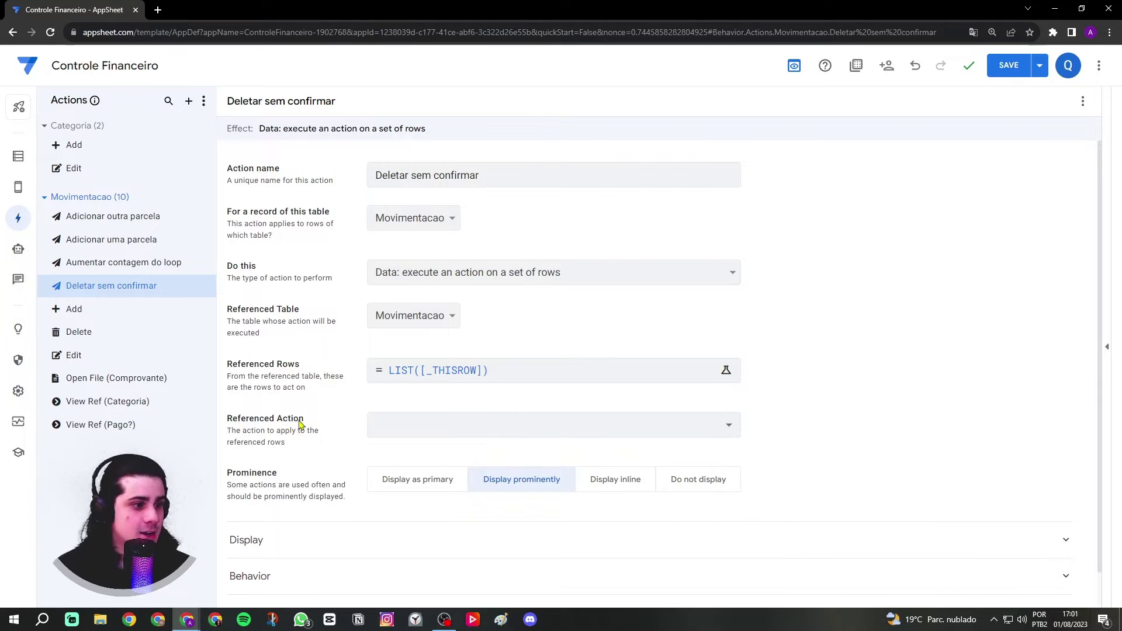
left_click(690, 479)
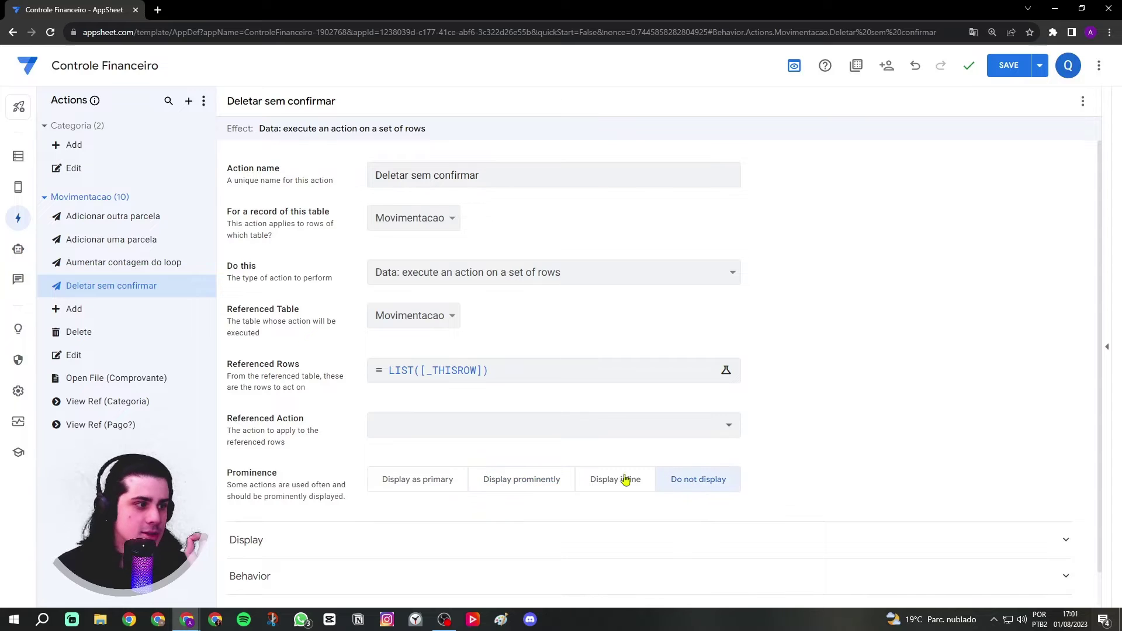
- Create another action for the Movimentacao table and name it "Deletar sem confirmar 2"
left_click(193, 198)
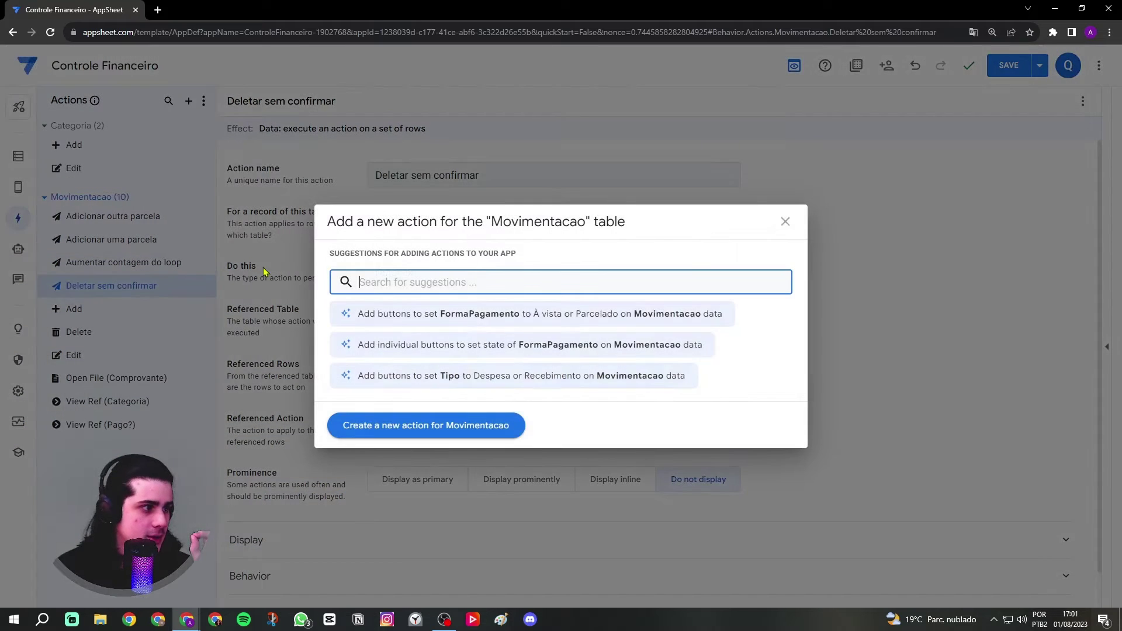
left_click(450, 428)
left_click(393, 176)
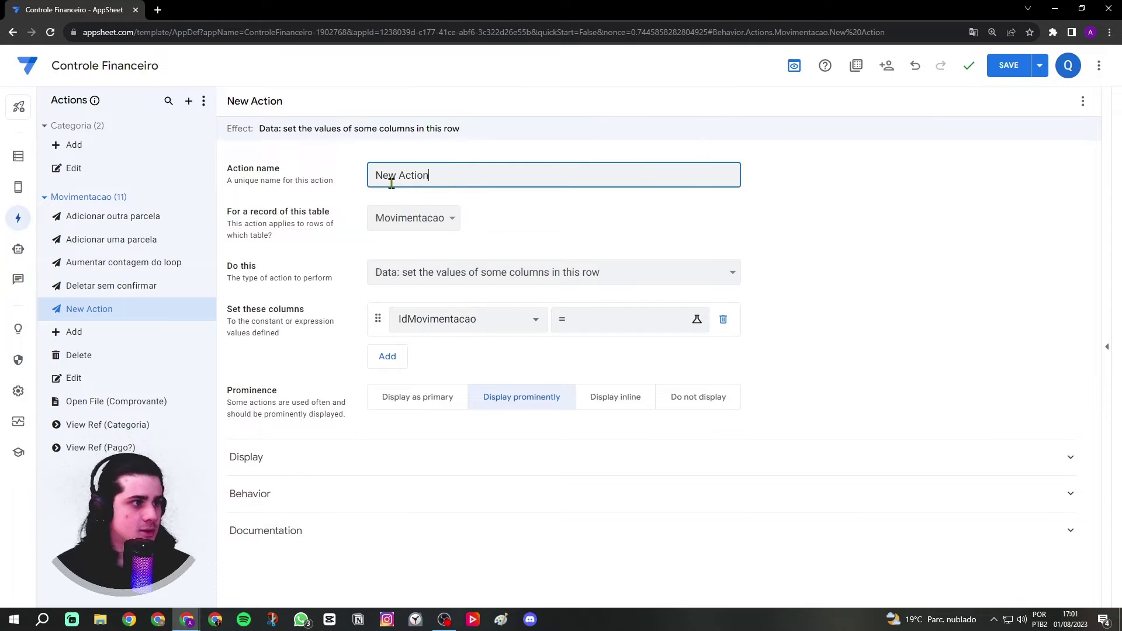
key("ctrl+a")
type("D")
key("Caps_Lock")
type("eletar sem confirm")
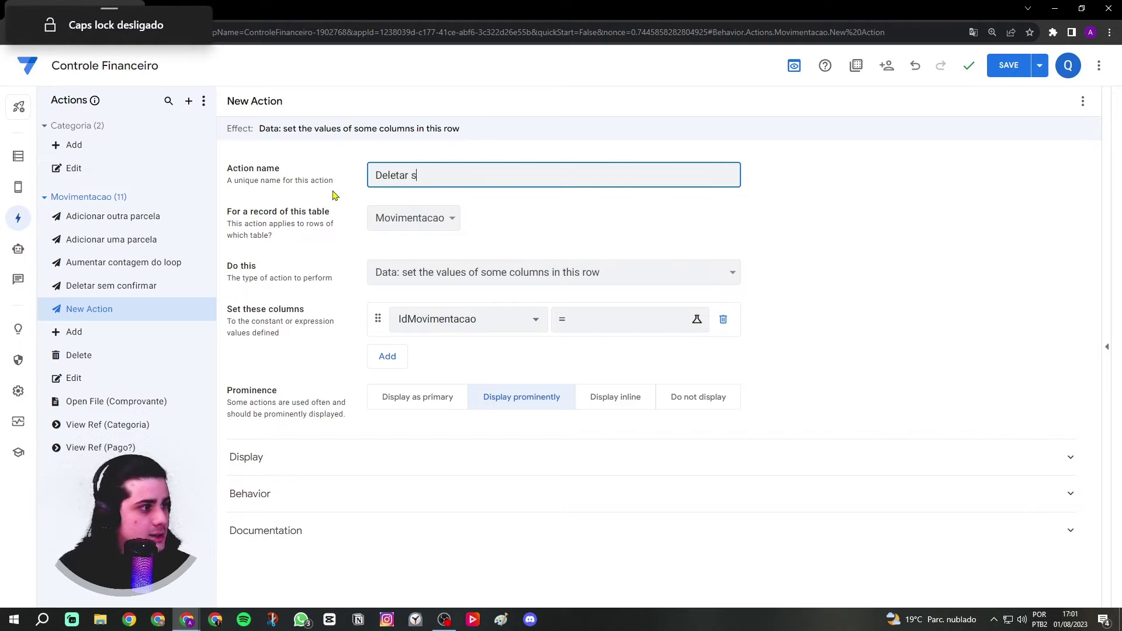
type("2")
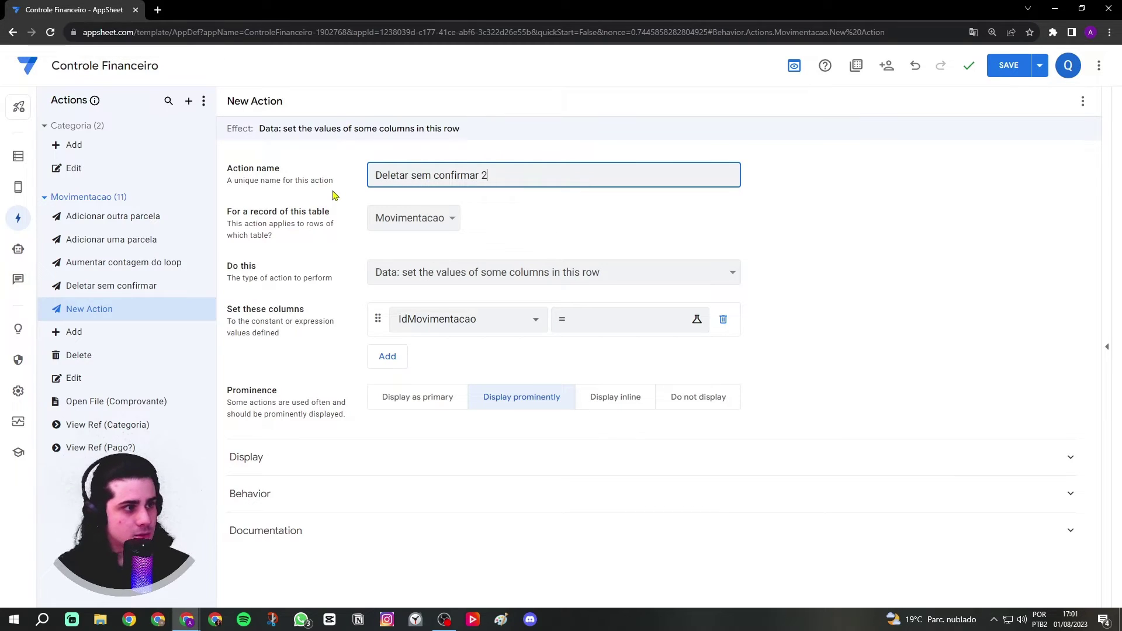
double_click(334, 194)
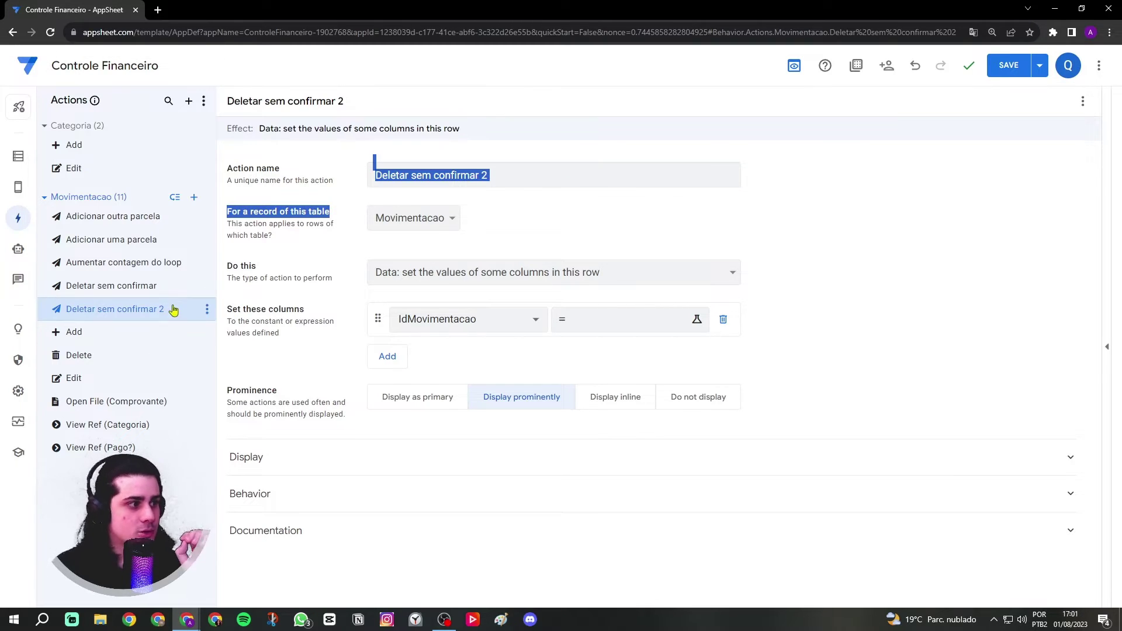
left_click(286, 270)
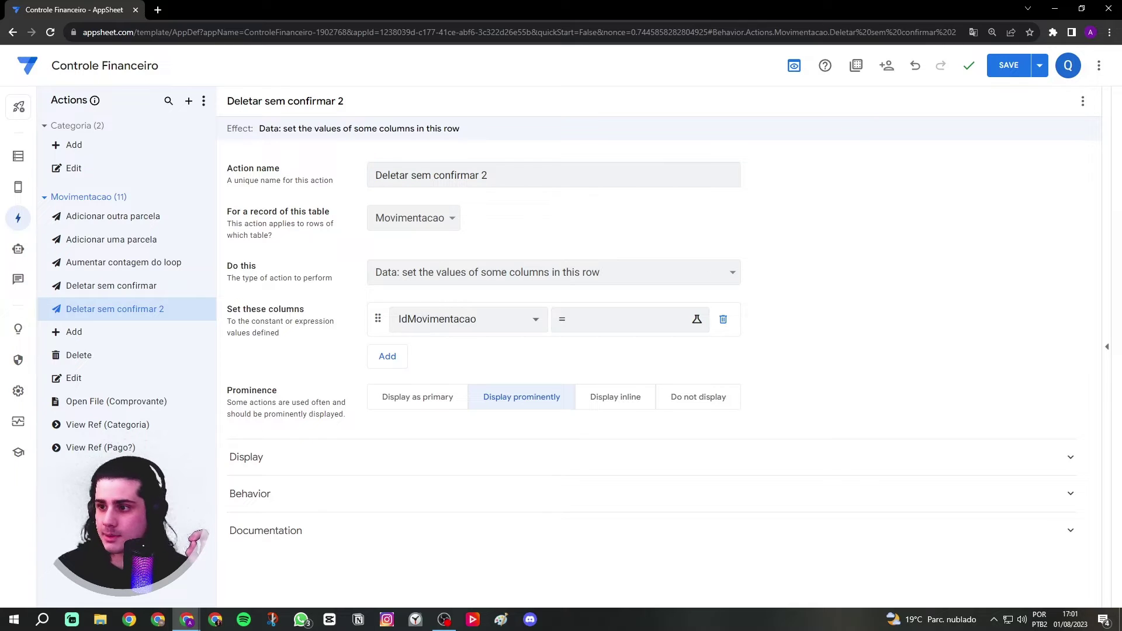
- Use the action type "Data: delete this row" for "Deletar sem confirmar 2" and set its prominence to Do not display
left_click(434, 278)
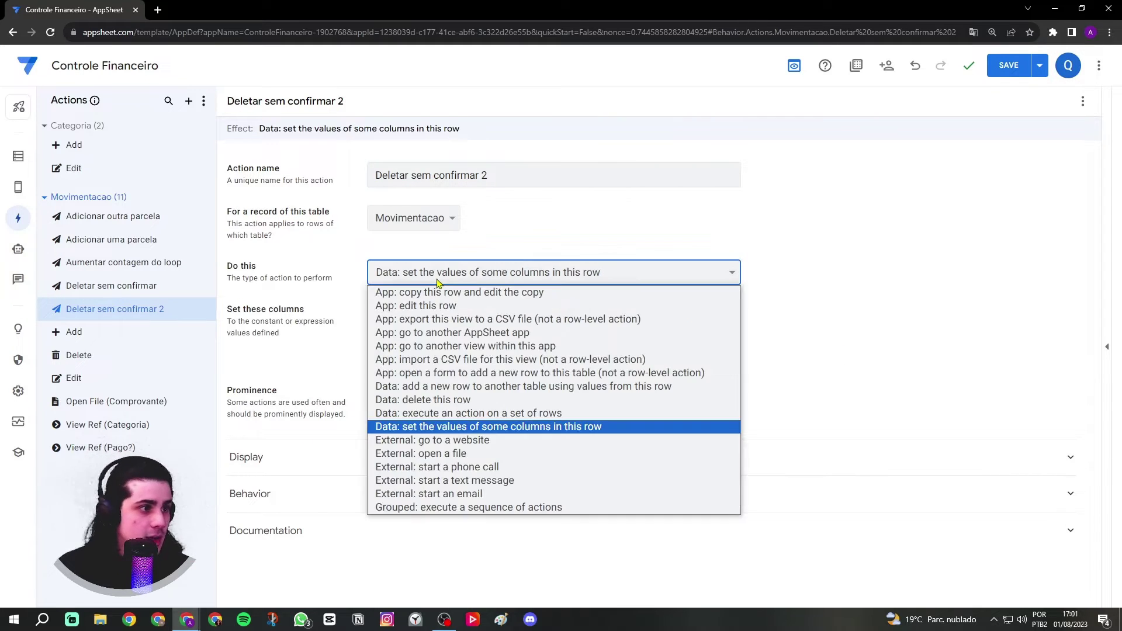
left_click(442, 400)
left_click(442, 406)
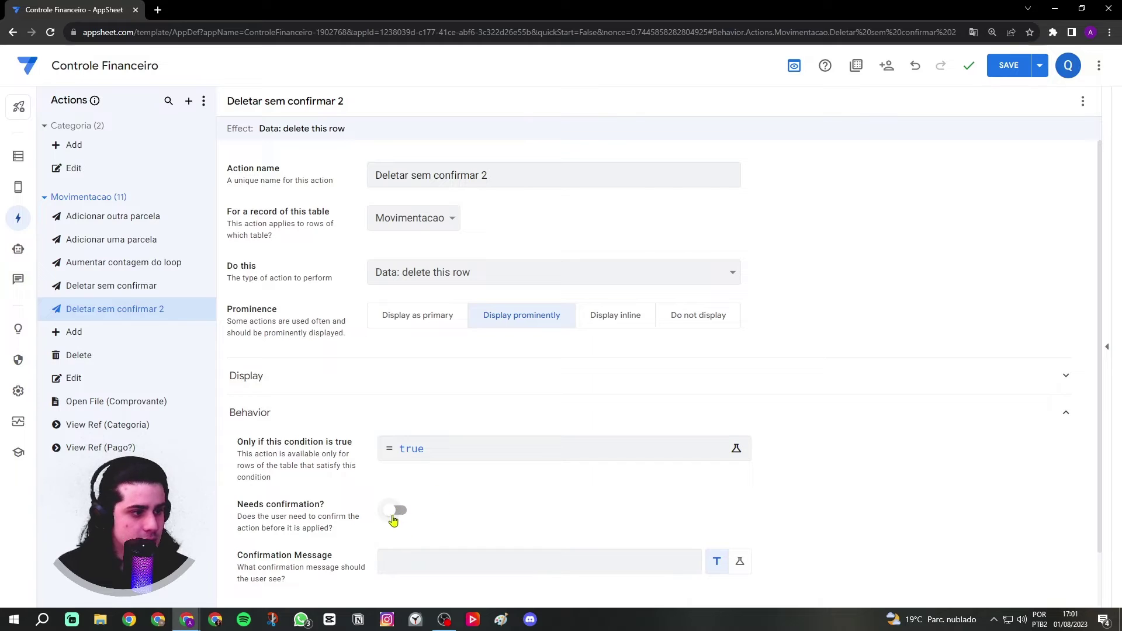
left_click(319, 422)
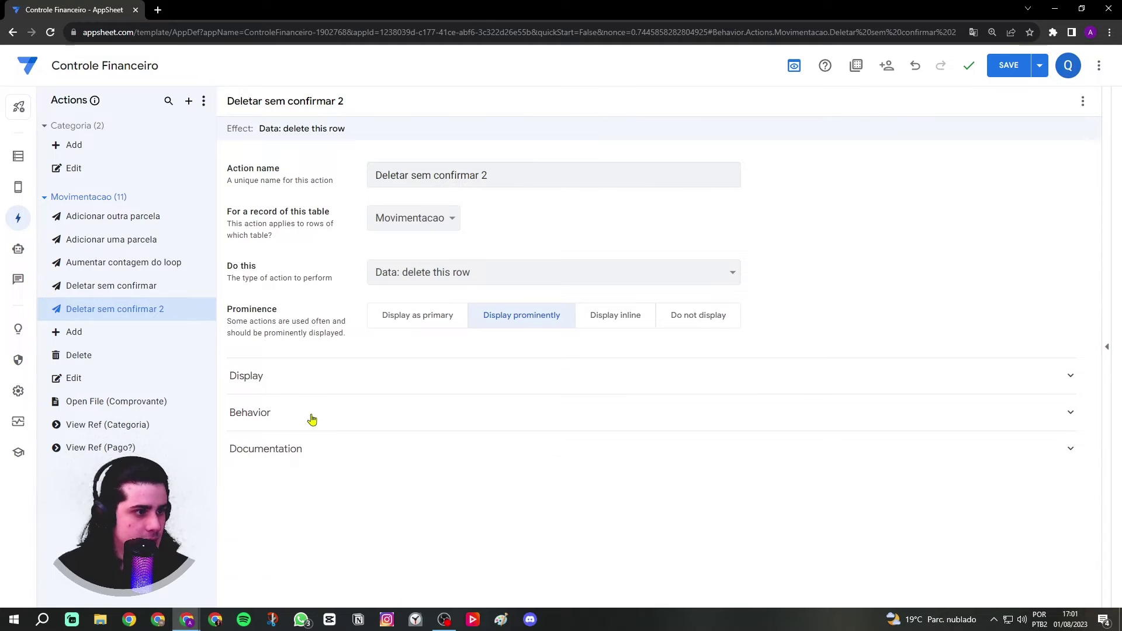
left_click(697, 321)
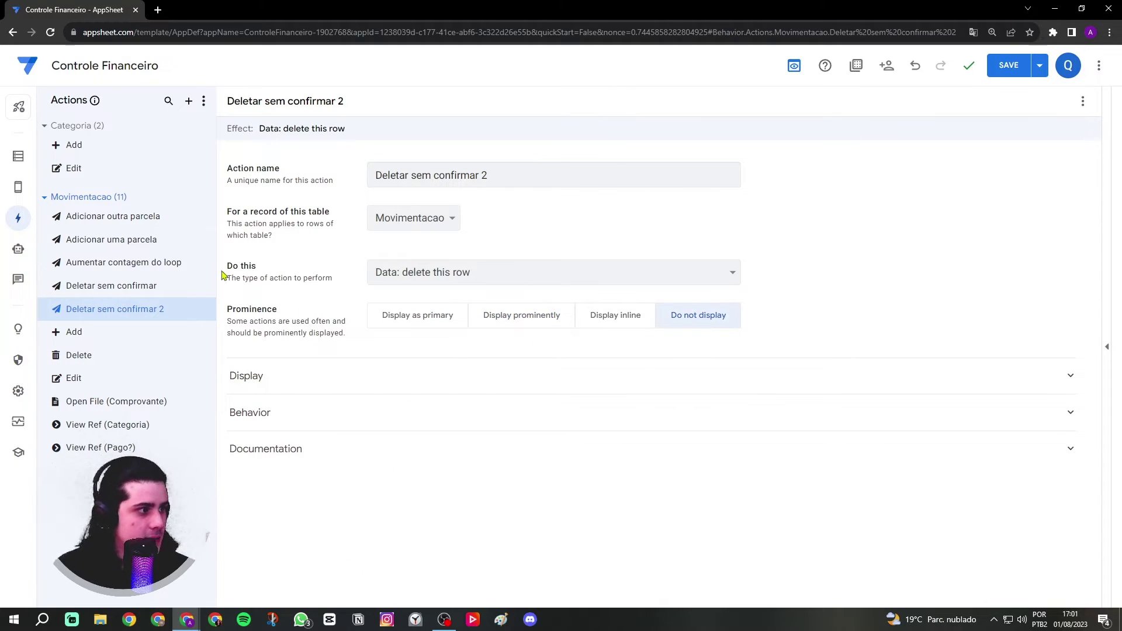
- Choose "Deletar sem confirmar 2" as the referenced action of the "Deletar sem confirmar" action
left_click(148, 287)
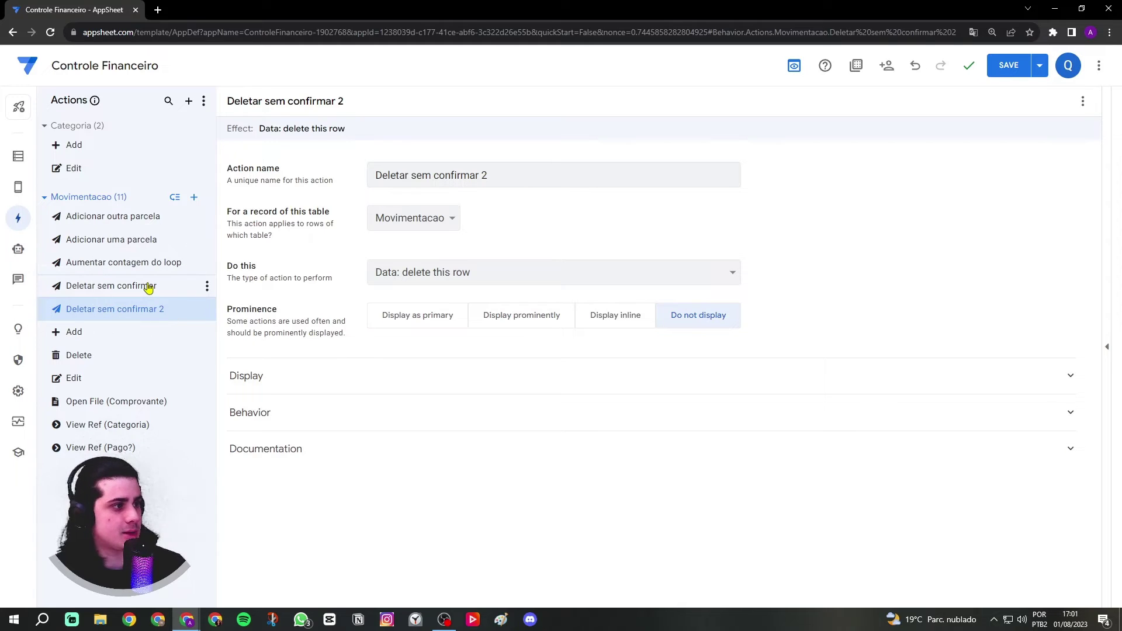
left_click(376, 429)
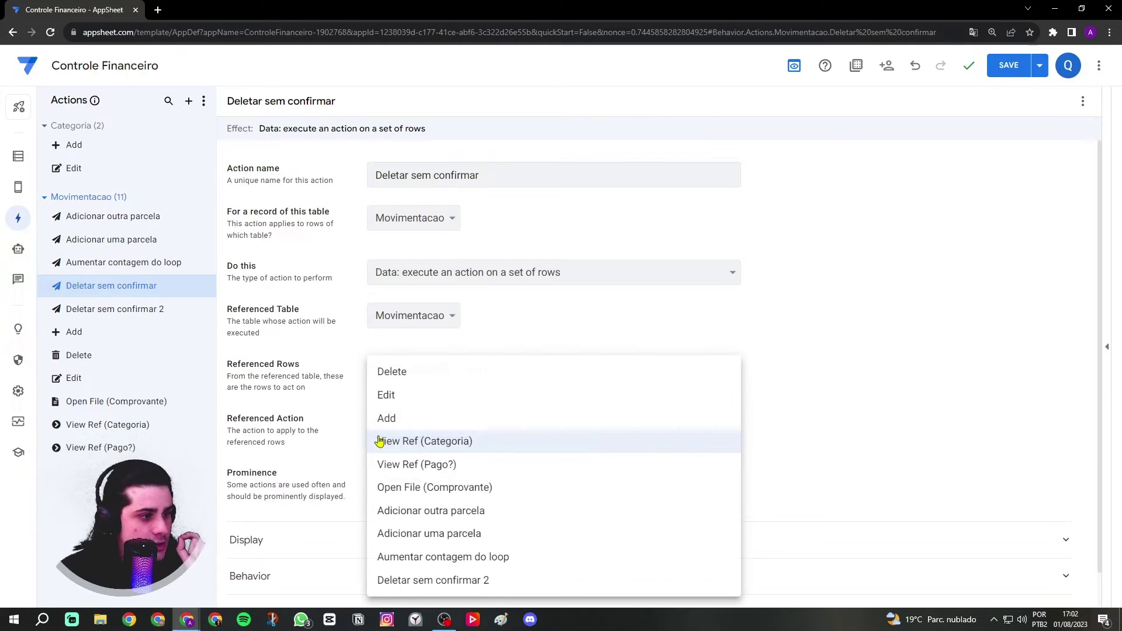
left_click(445, 584)
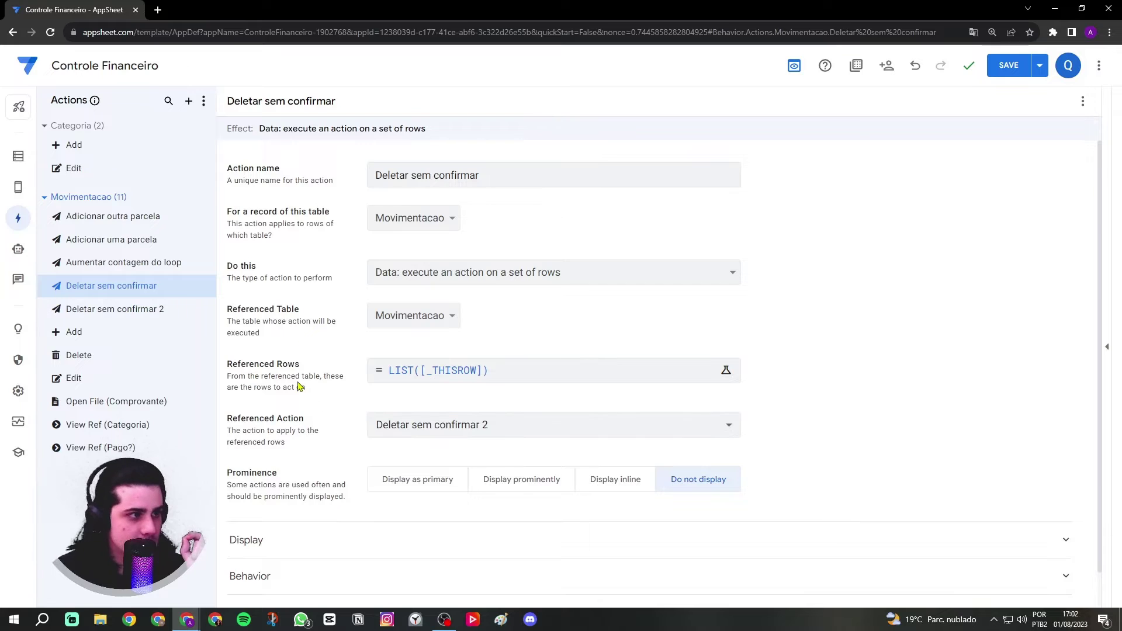
left_click(421, 174)
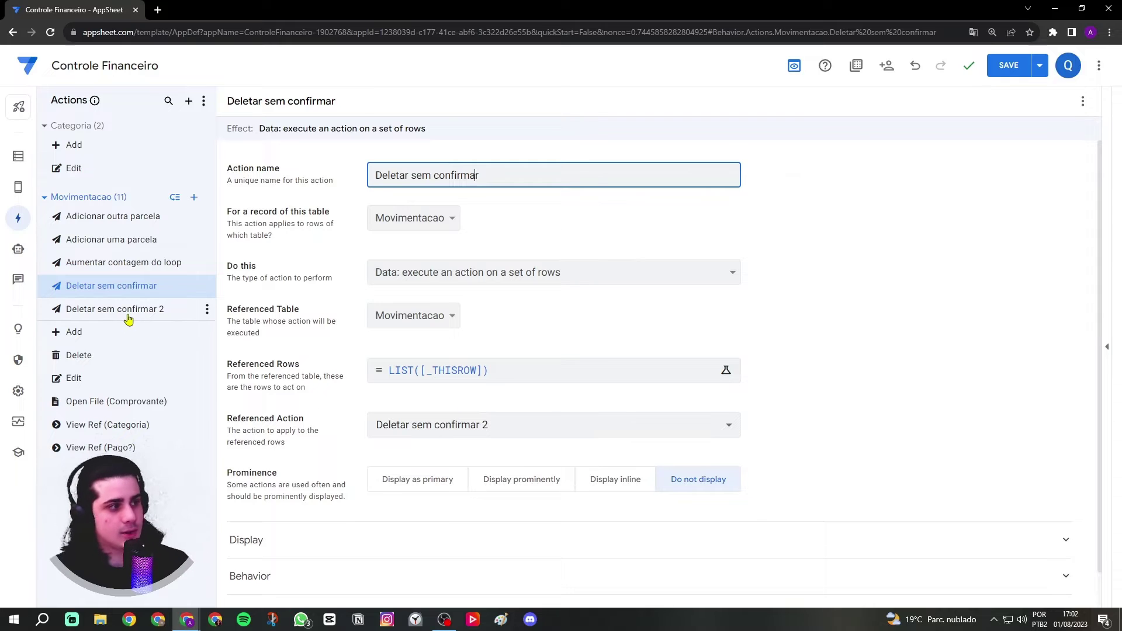
key("XF86AudioMute")
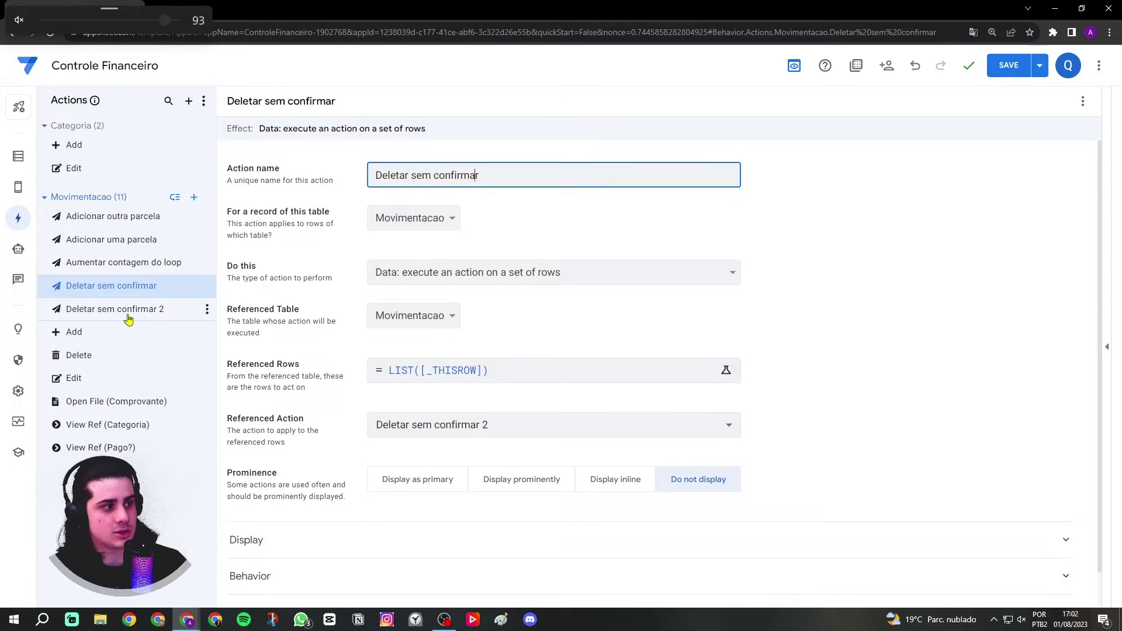
left_click(527, 322)
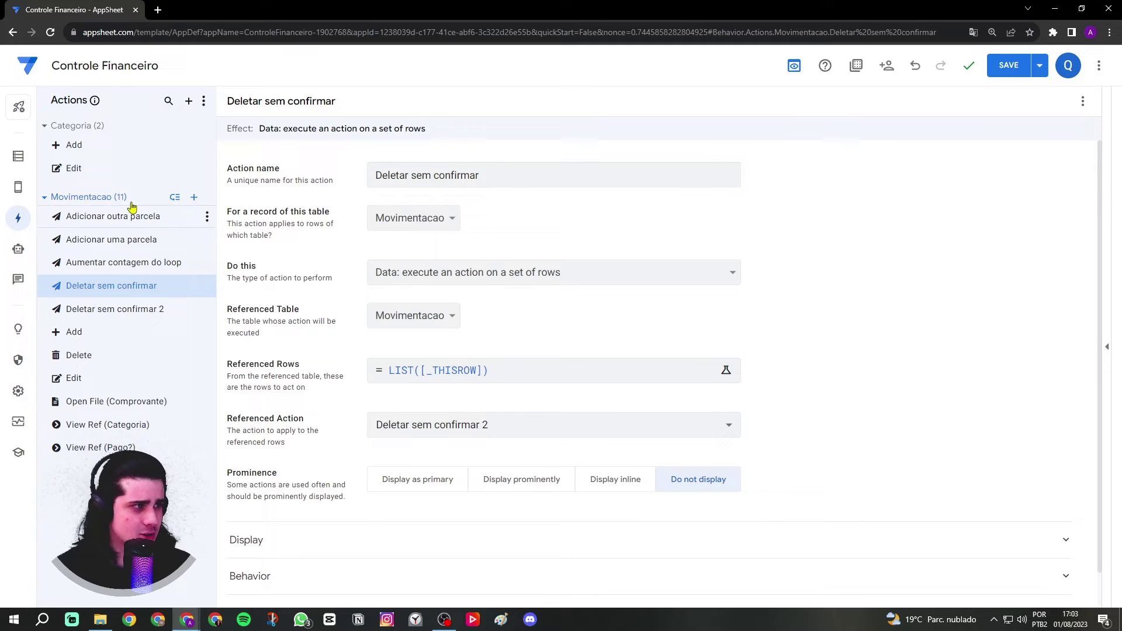
- Create a new action for the Movimentacao table and name it "Em cada linha, realize essas ações"
left_click(194, 196)
left_click(416, 425)
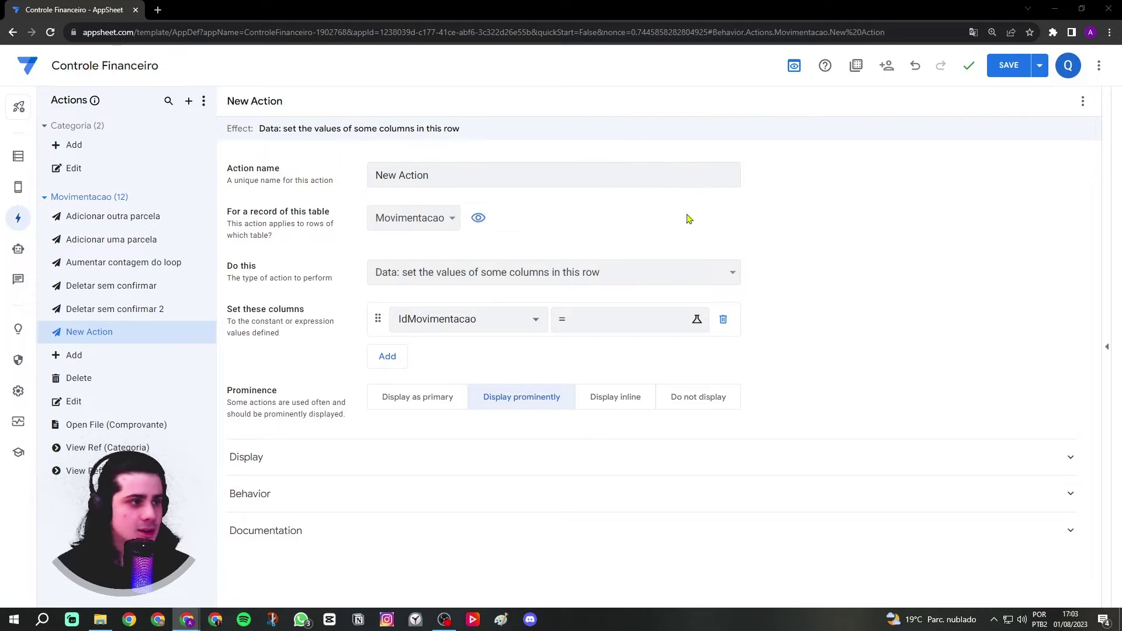
triple_click(591, 176)
type("Em cada linha, realize essas ações")
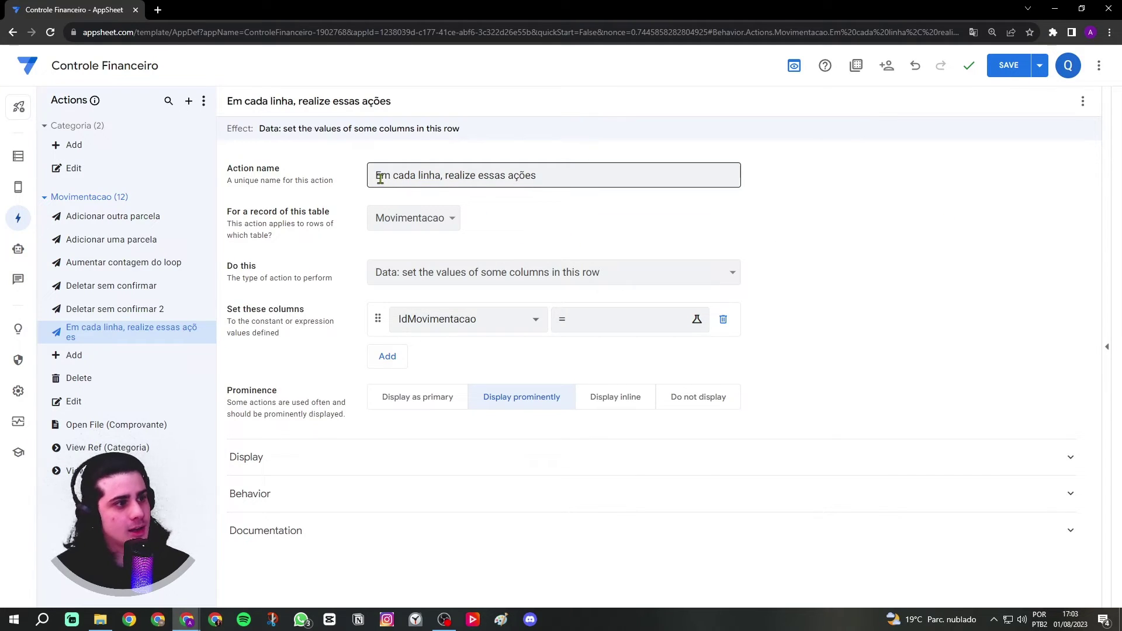
left_click_drag(381, 175, 435, 174)
left_click(452, 175)
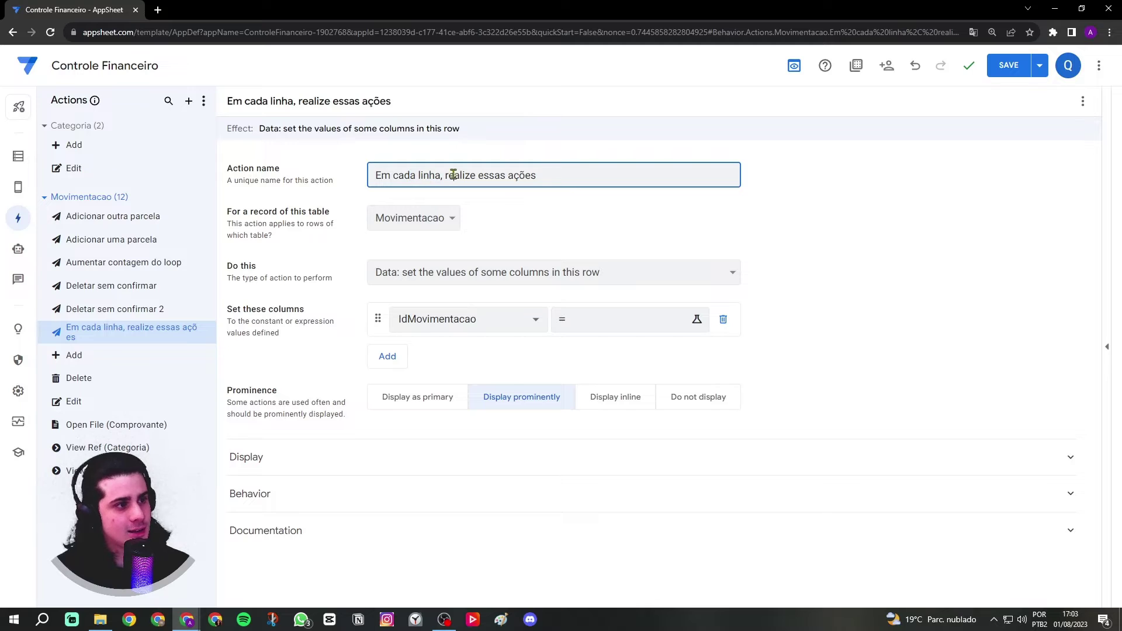
double_click(517, 176)
left_click(604, 182)
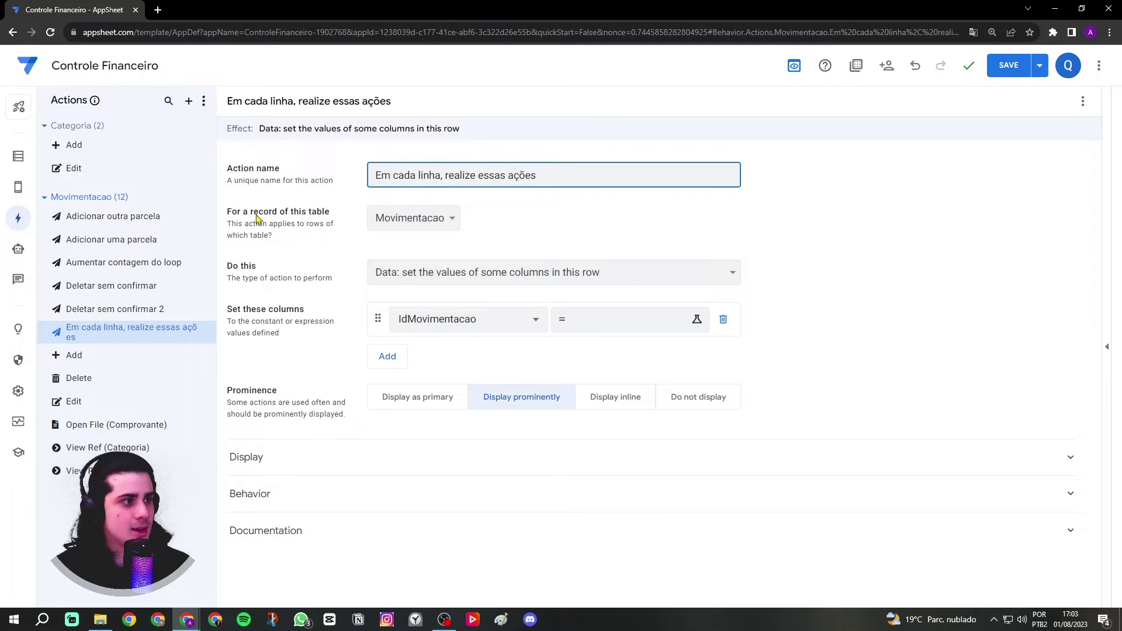
- Set the type of the "Em cada linha, realize essas ações" action to "Grouped: execute a sequence of actions"
left_click_drag(236, 212, 294, 211)
double_click(319, 211)
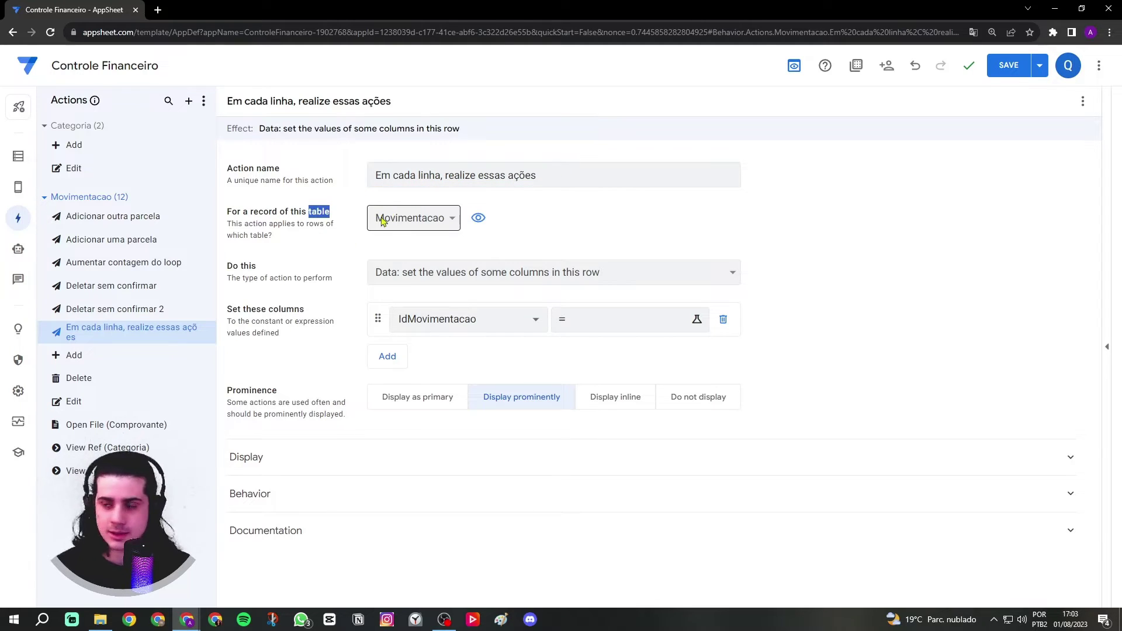
left_click(386, 272)
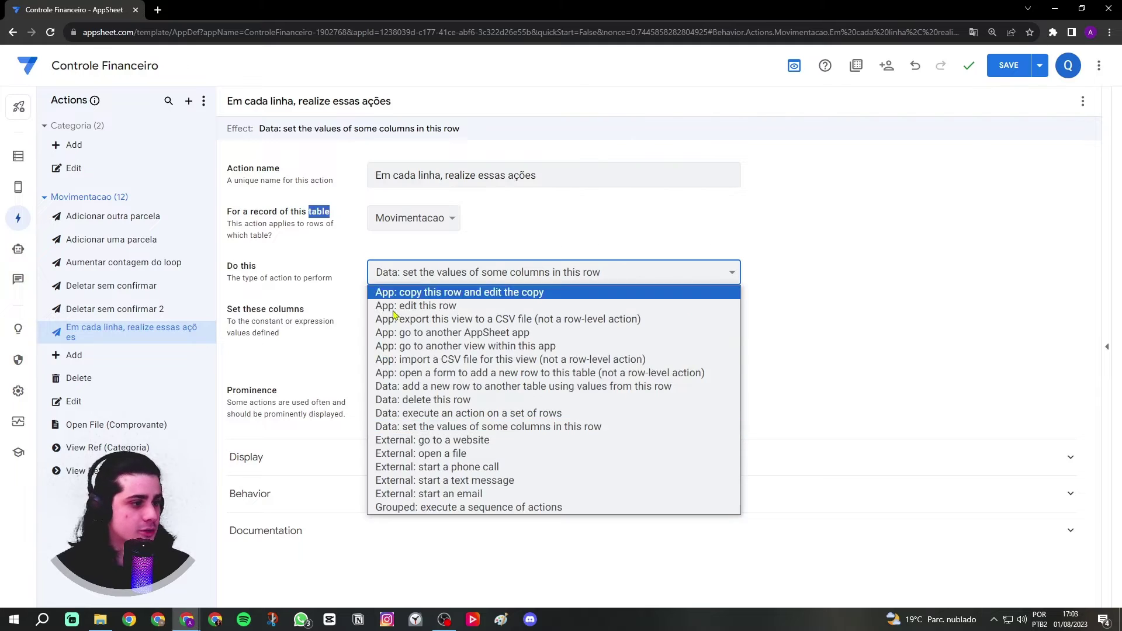
left_click(388, 510)
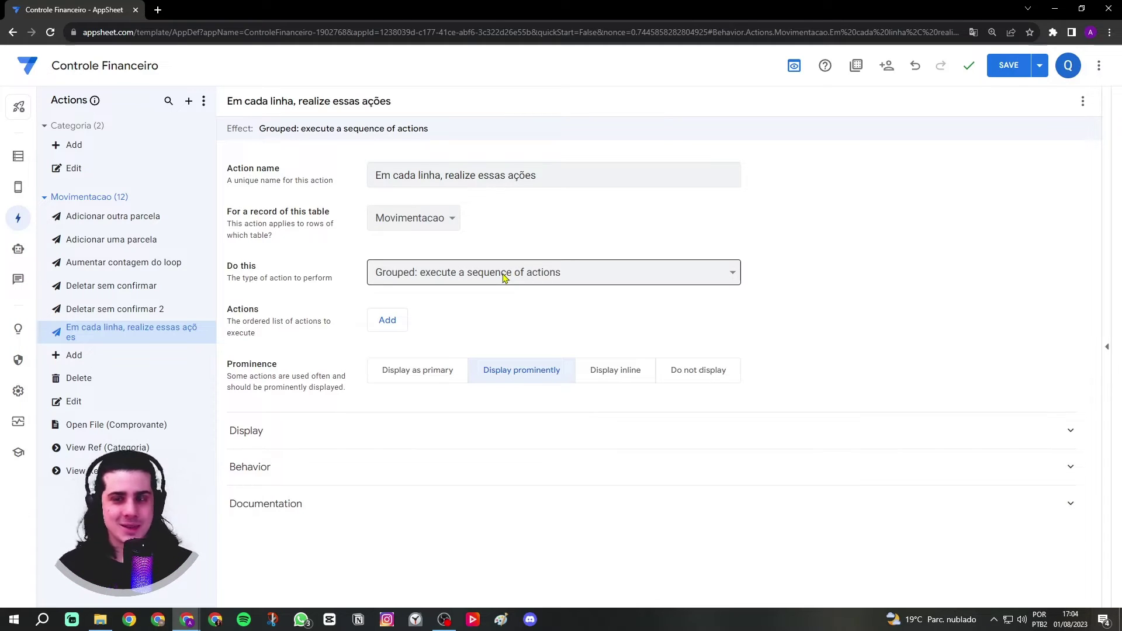
left_click_drag(375, 173, 545, 170)
left_click(545, 170)
left_click(538, 220)
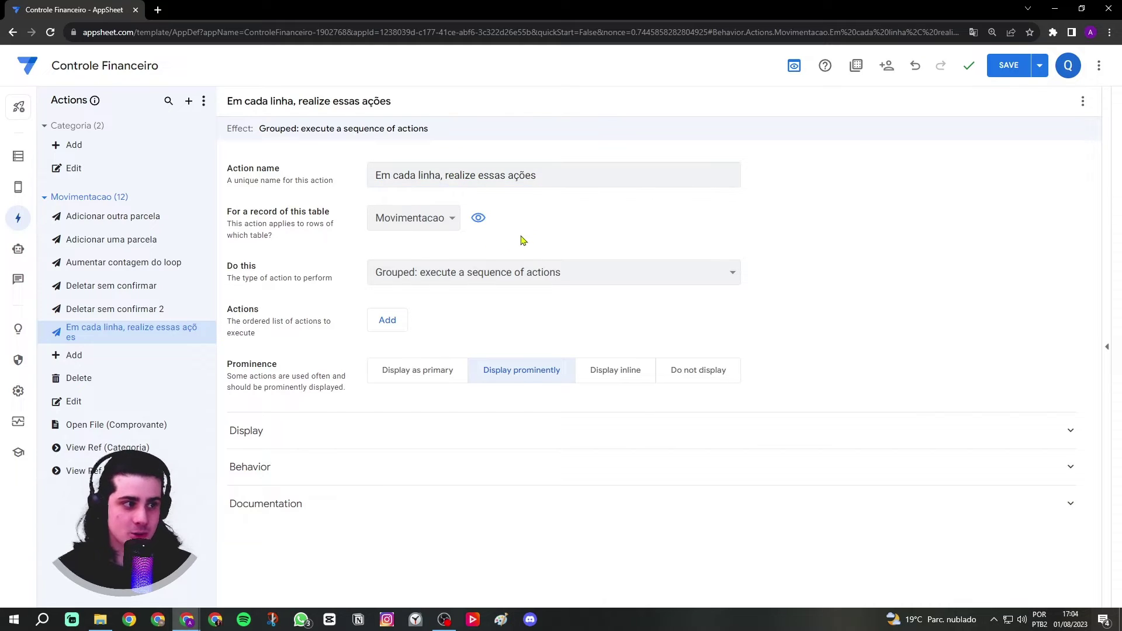
- Add "Adicionar uma parcela" and "Aumentar contagem do loop" as the first two actions of the "Em cada linha, realize essas ações" sequence
left_click(394, 330)
left_click(413, 325)
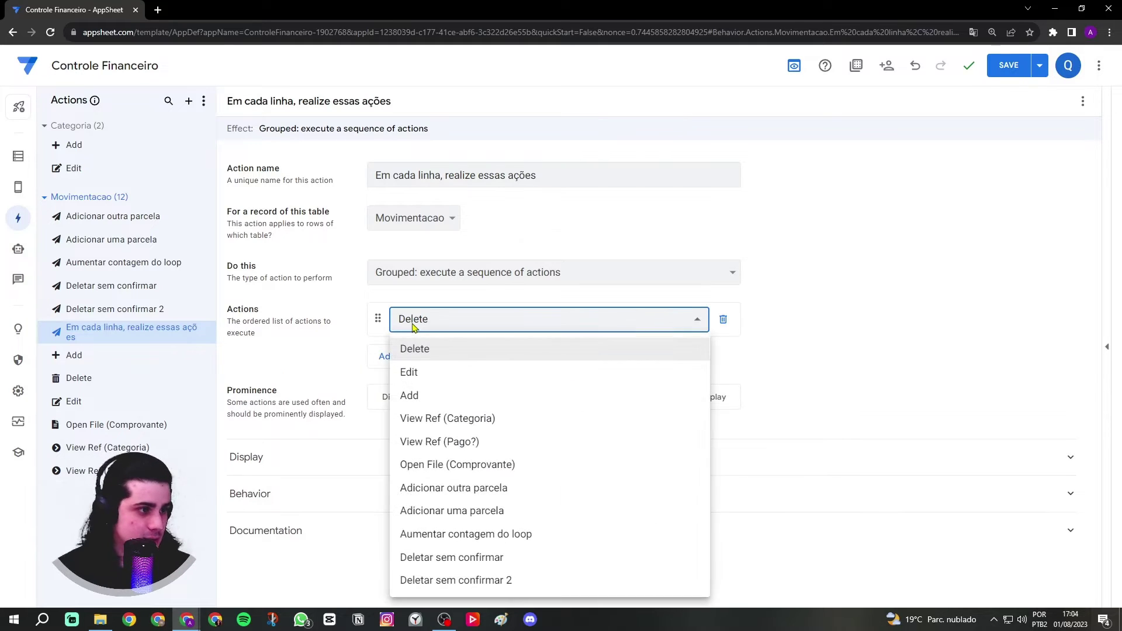
left_click(433, 512)
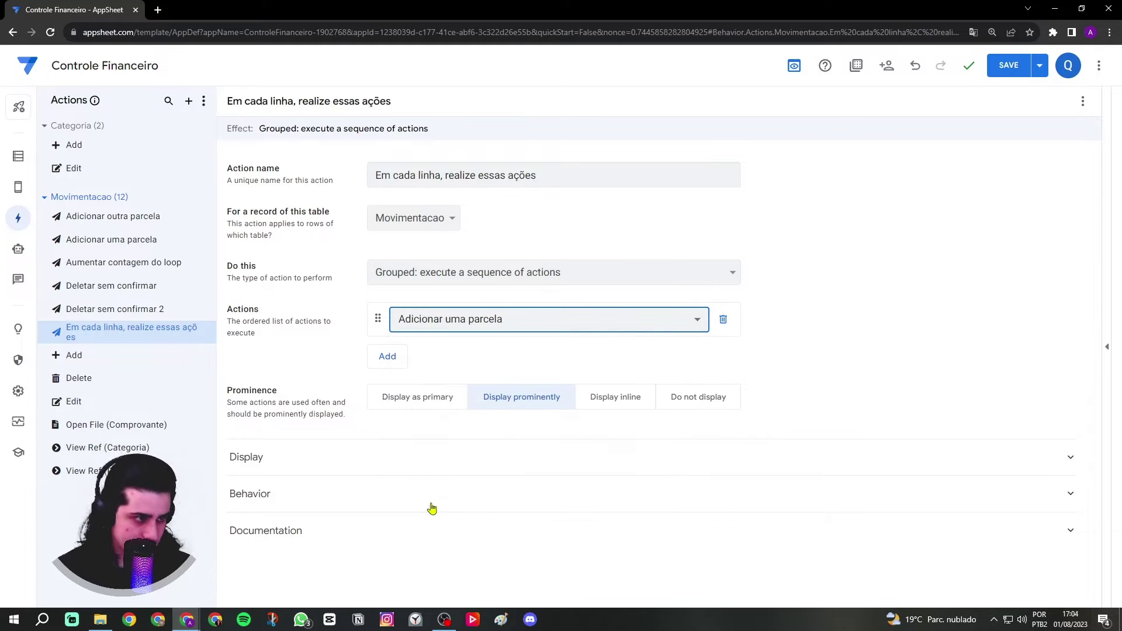
left_click(387, 356)
left_click(414, 356)
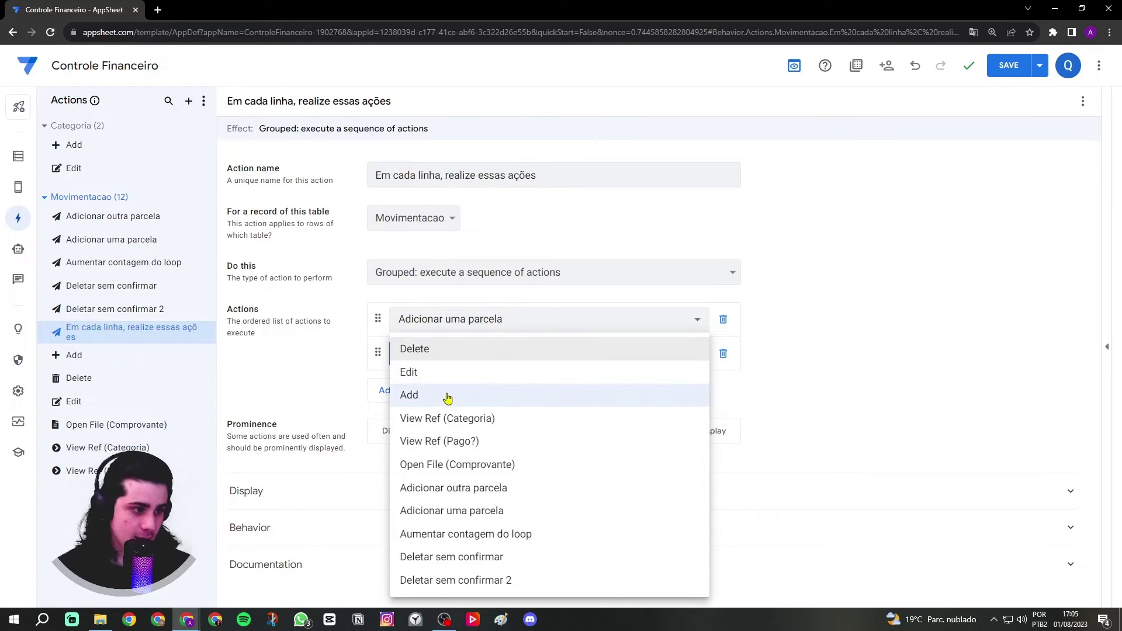
left_click(485, 536)
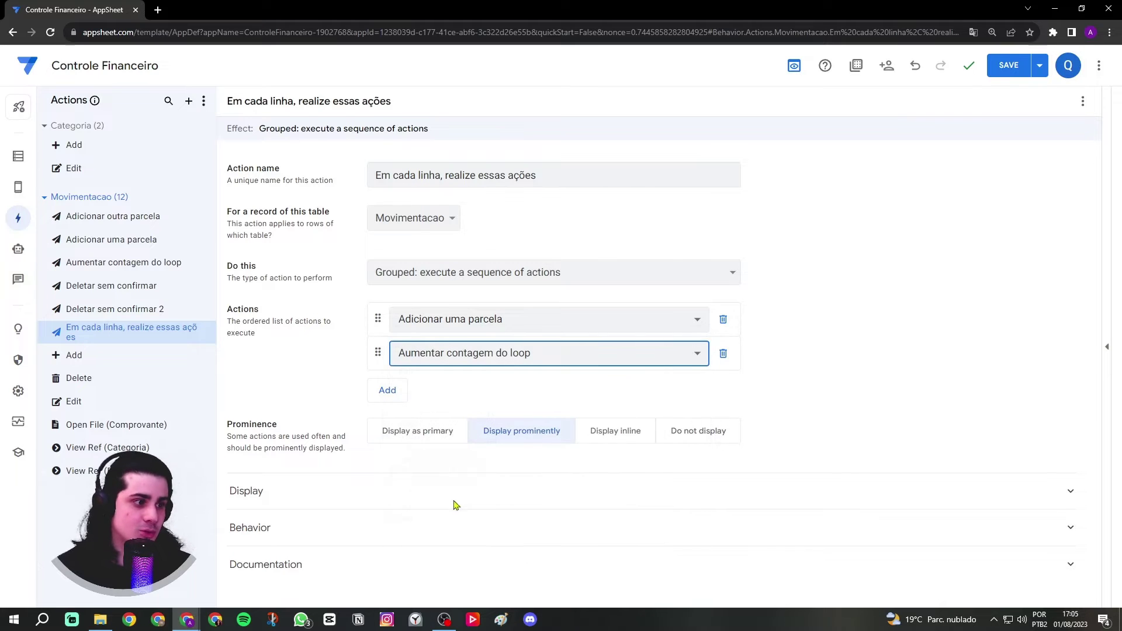
- Append "Adicionar outra parcela" and "Deletar sem confirmar" to the grouped action's sequence and set its prominence to Do not display
left_click(405, 394)
left_click(417, 395)
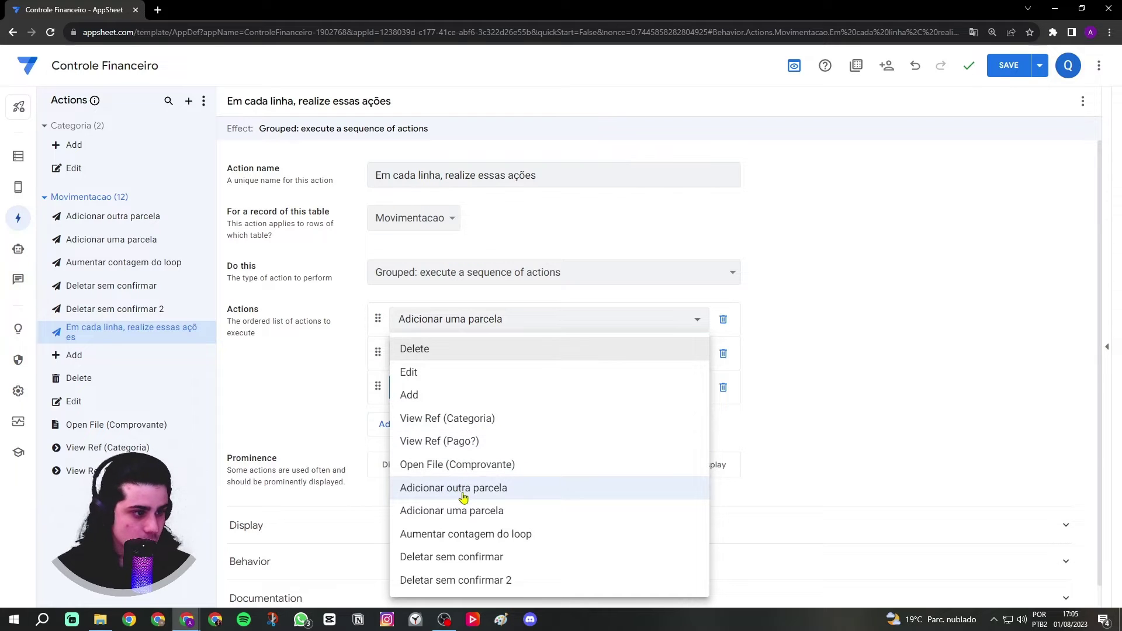
left_click(496, 491)
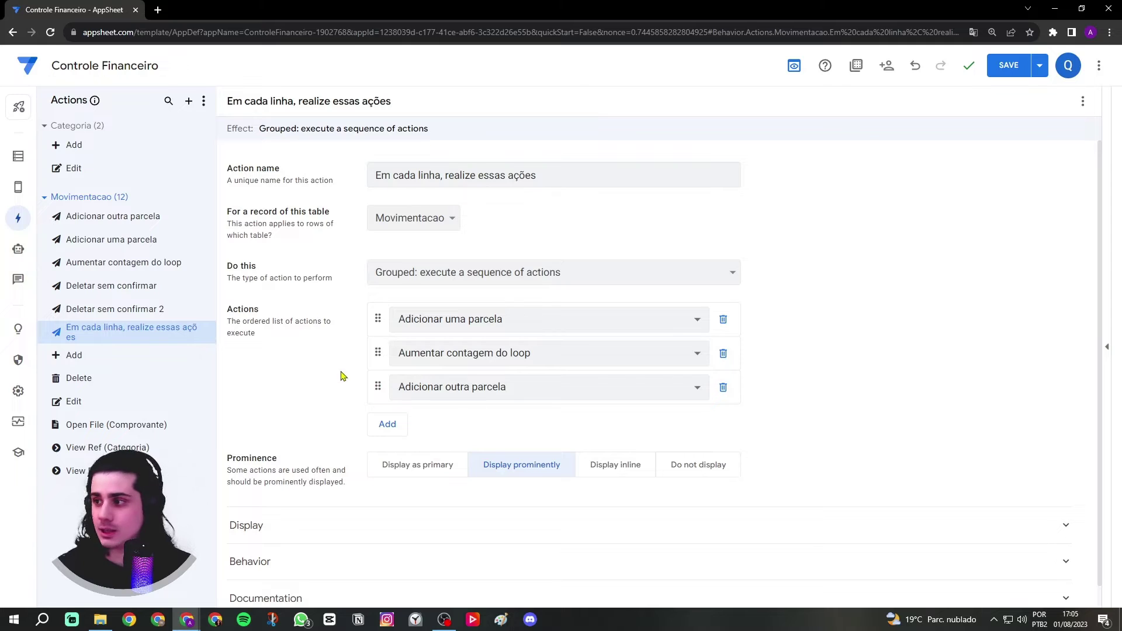
left_click(388, 424)
left_click(416, 427)
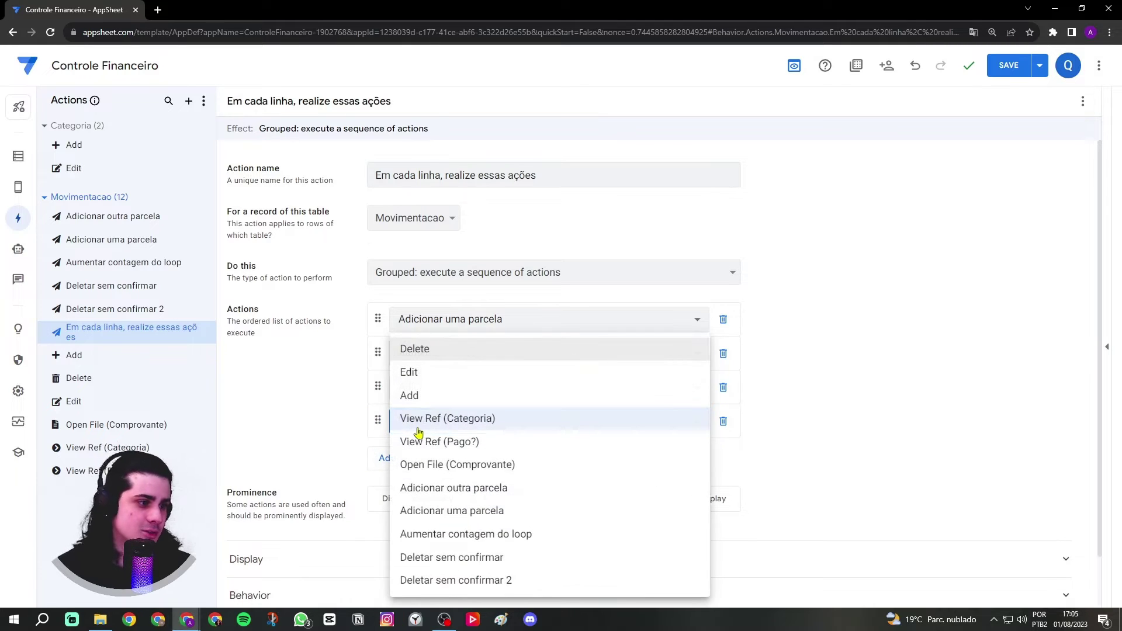
left_click(500, 560)
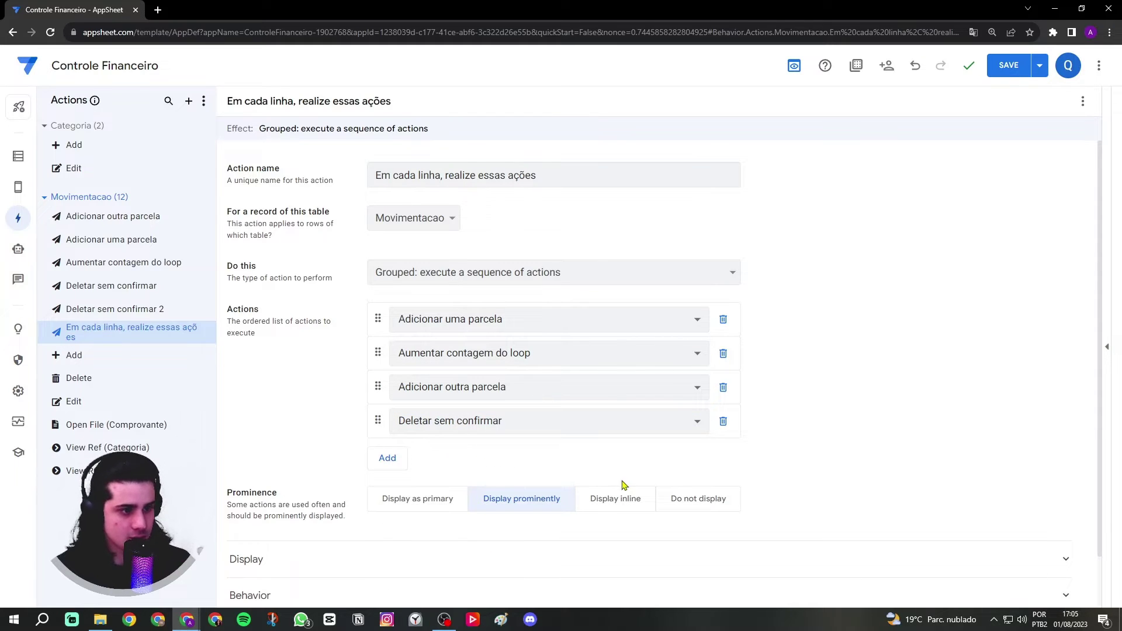
left_click(715, 507)
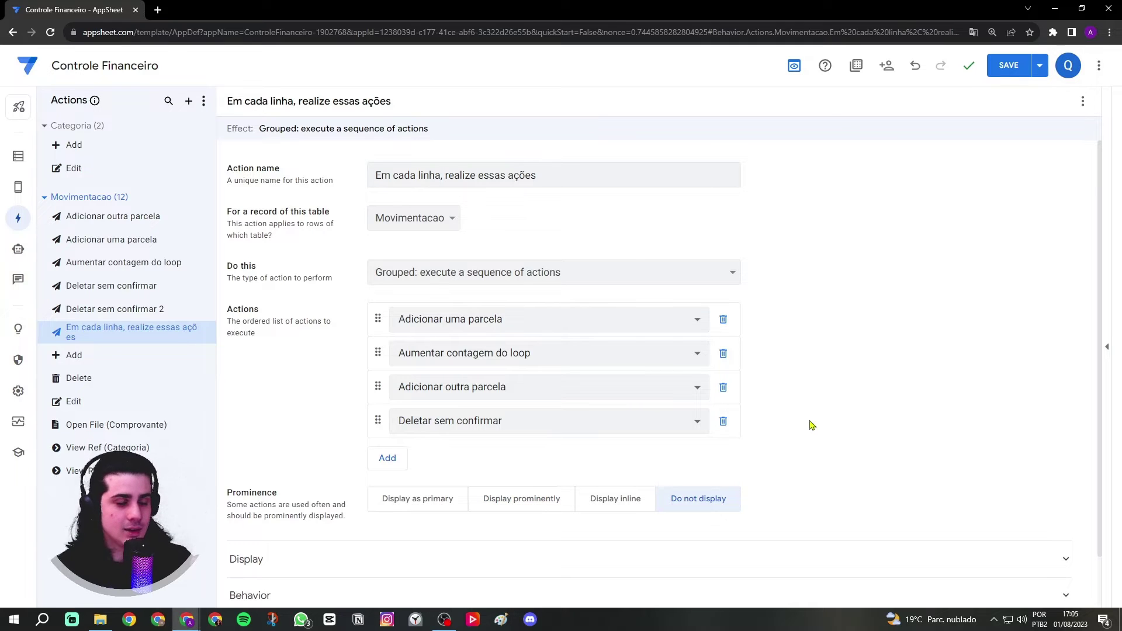
- Choose "Em cada linha, realize essas ações" as the referenced action of the "Adicionar outra parcela" action
left_click(125, 221)
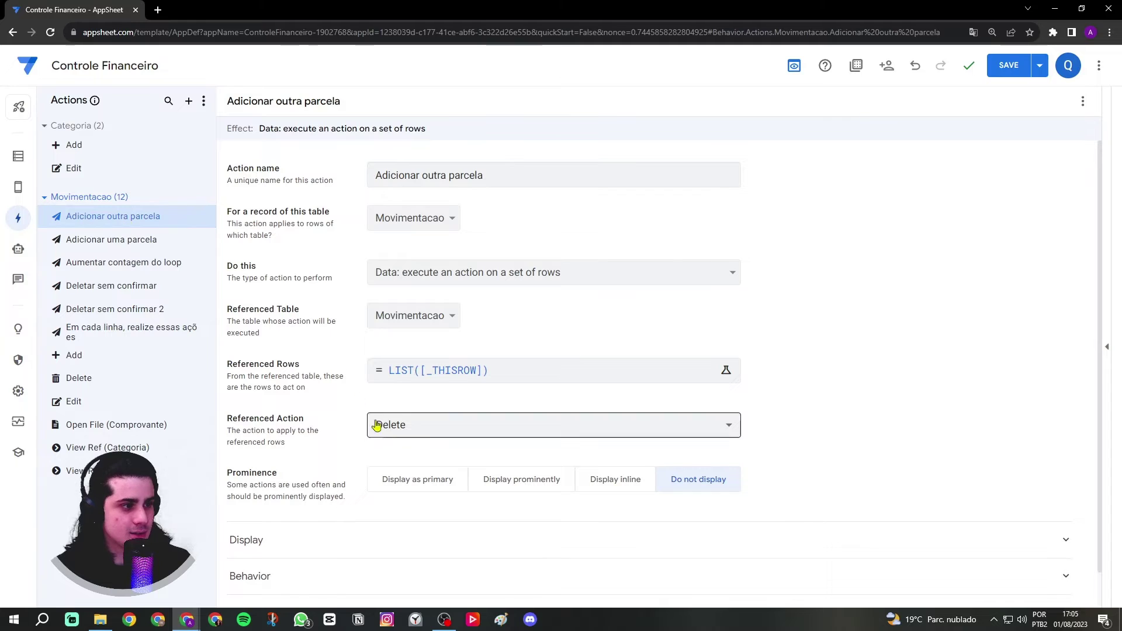
left_click(409, 430)
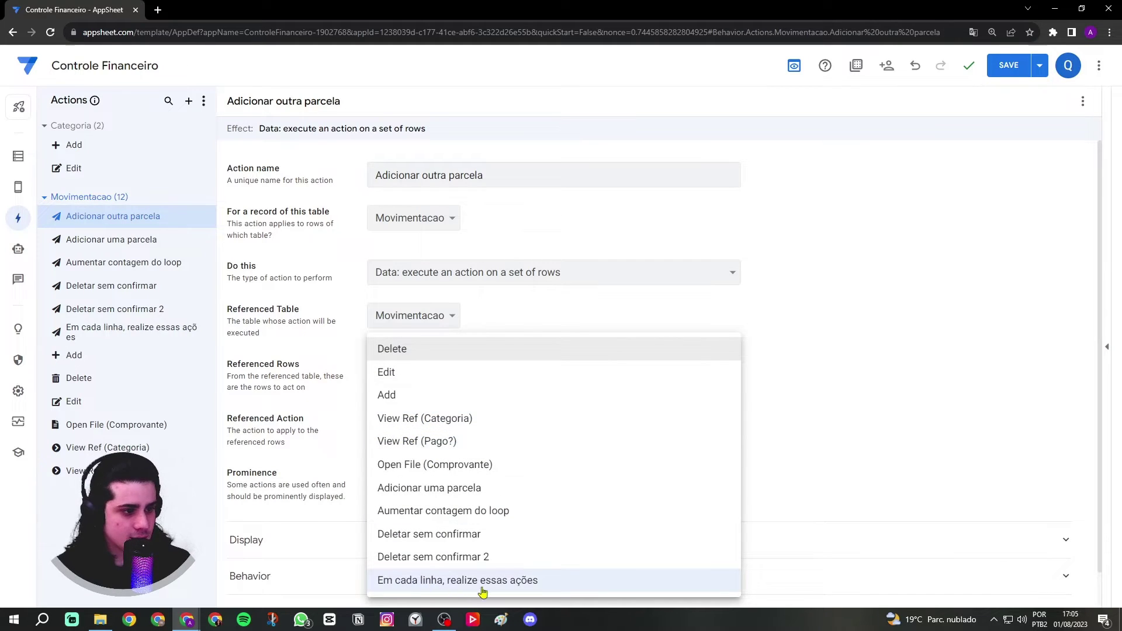
left_click(515, 586)
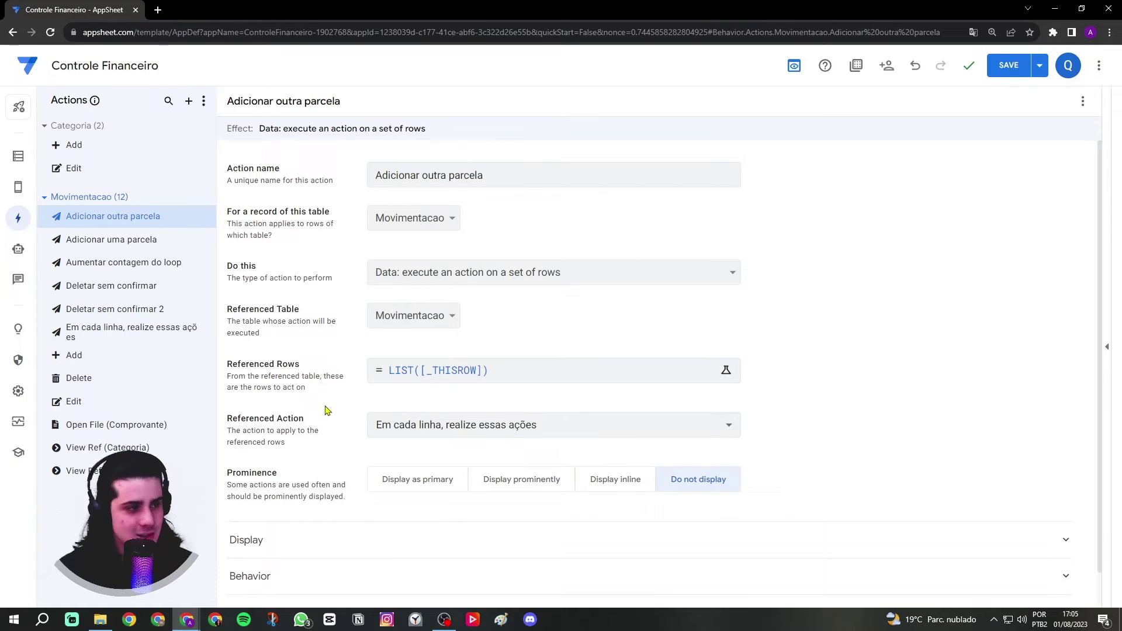
- Switch to Captura e Esboço, capture the six custom Movimentacao actions from the action list and enlarge the capture
left_click(276, 619)
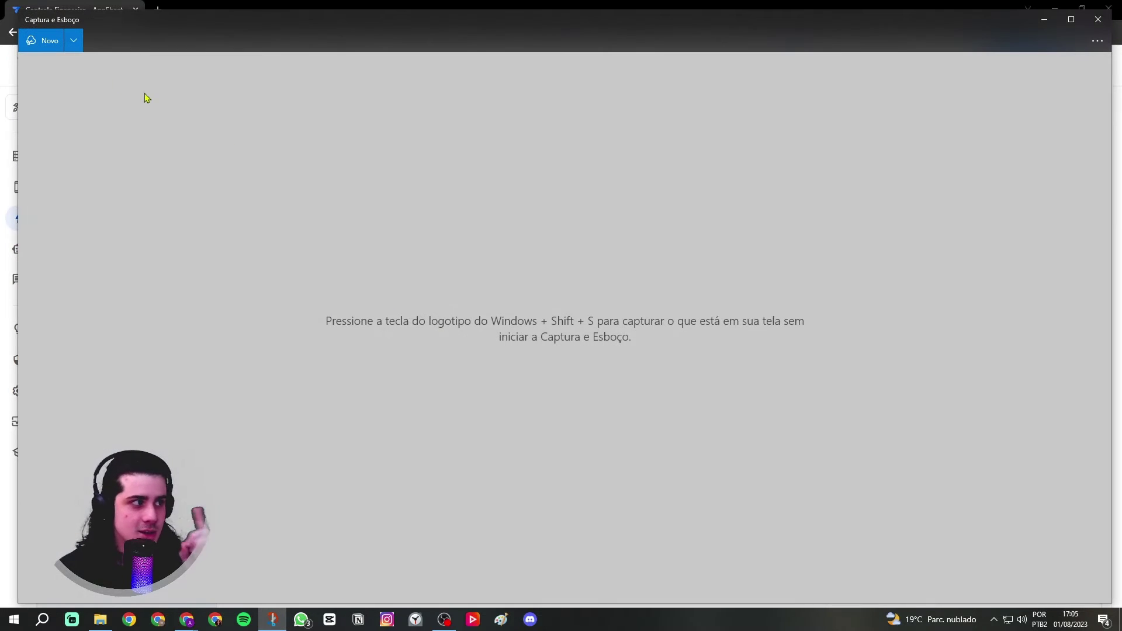
left_click(48, 51)
mouse_move(41, 205)
left_mouse_down()
mouse_move(204, 316)
mouse_move(215, 352)
left_mouse_up()
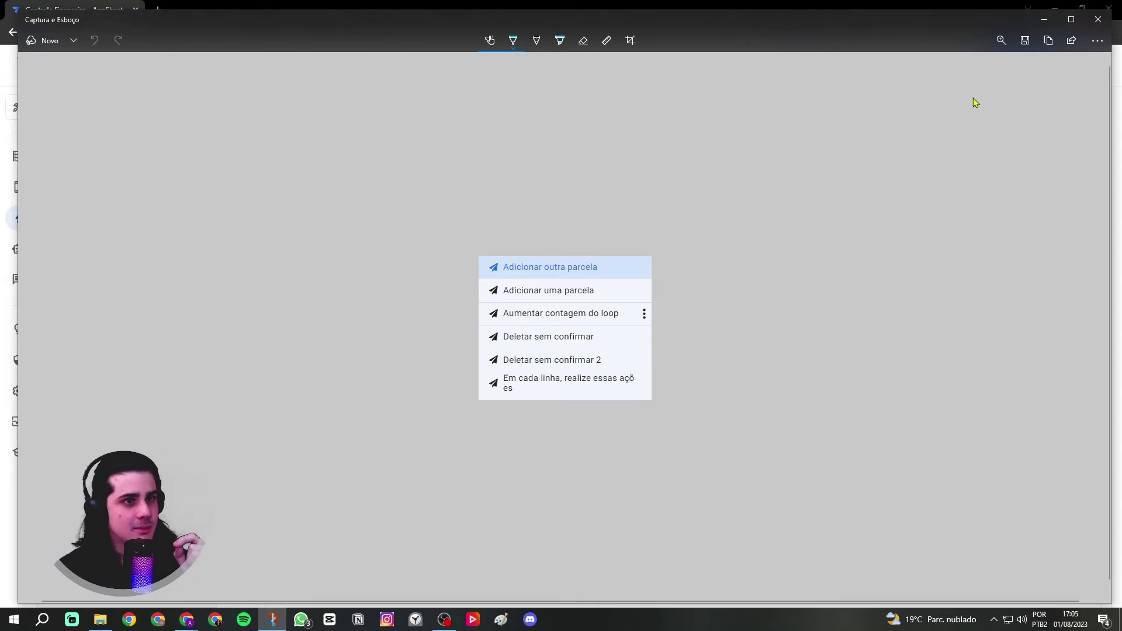
left_click(1001, 40)
left_click_drag(934, 71, 974, 75)
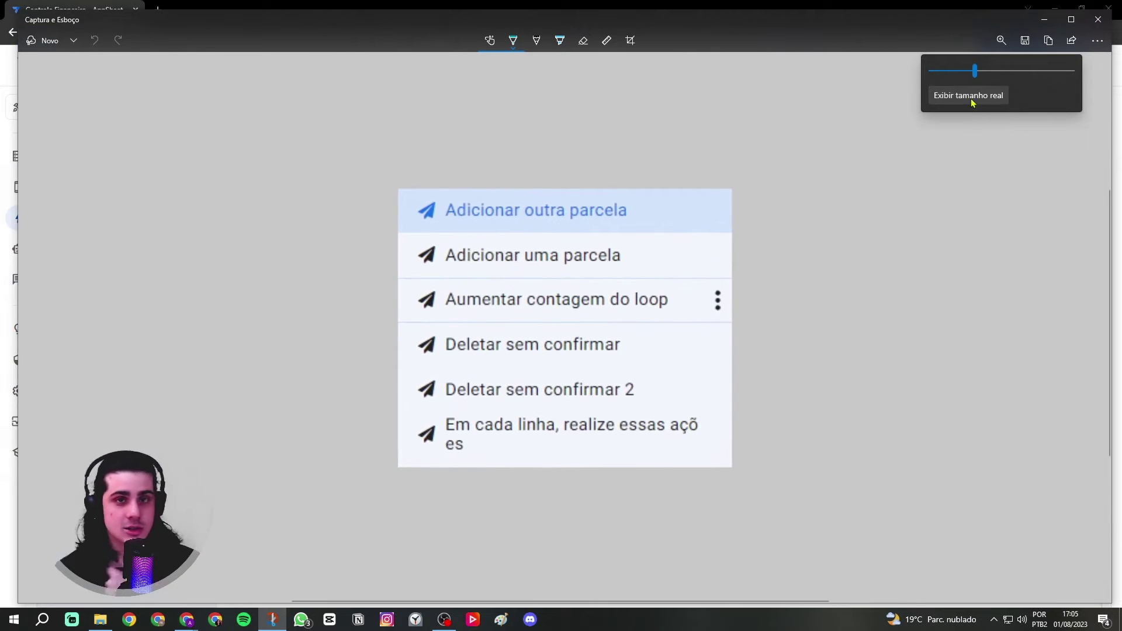
left_click(1060, 158)
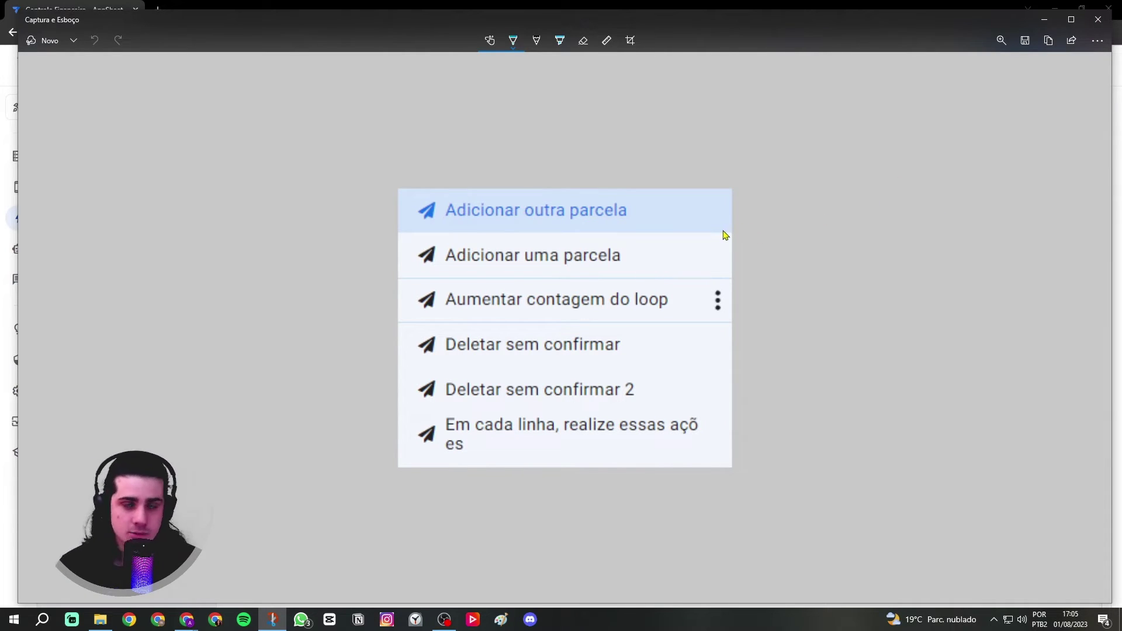
- Outline "Adicionar outra parcela" in yellow on the capture and draw a yellow arrow from it to "Em cada linha, realize essas ações"
left_click(513, 40)
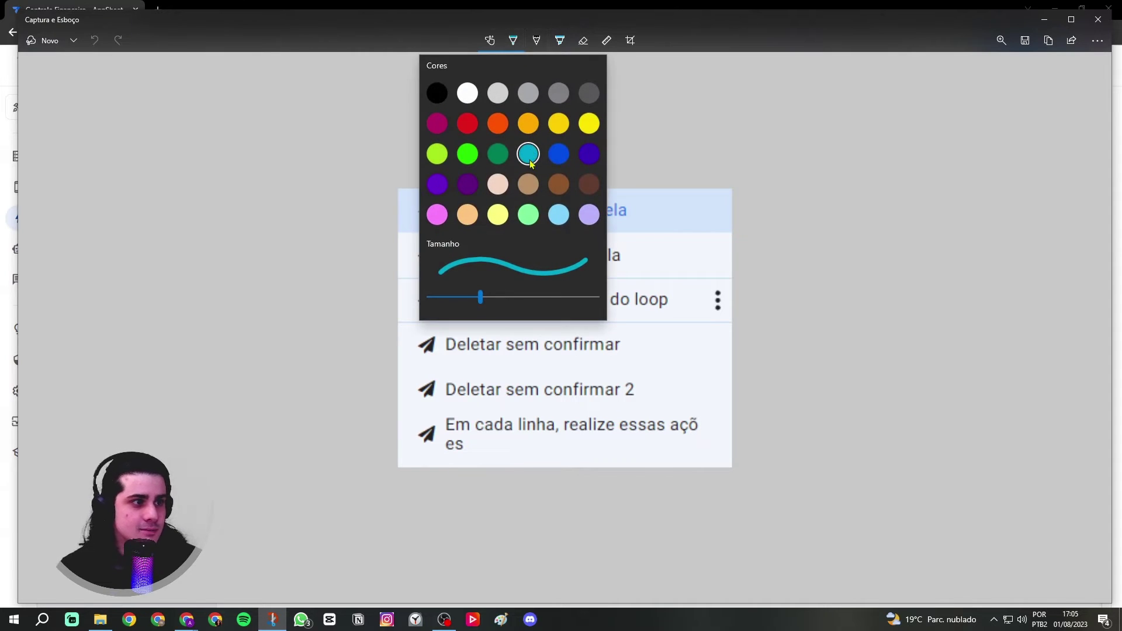
left_click(588, 125)
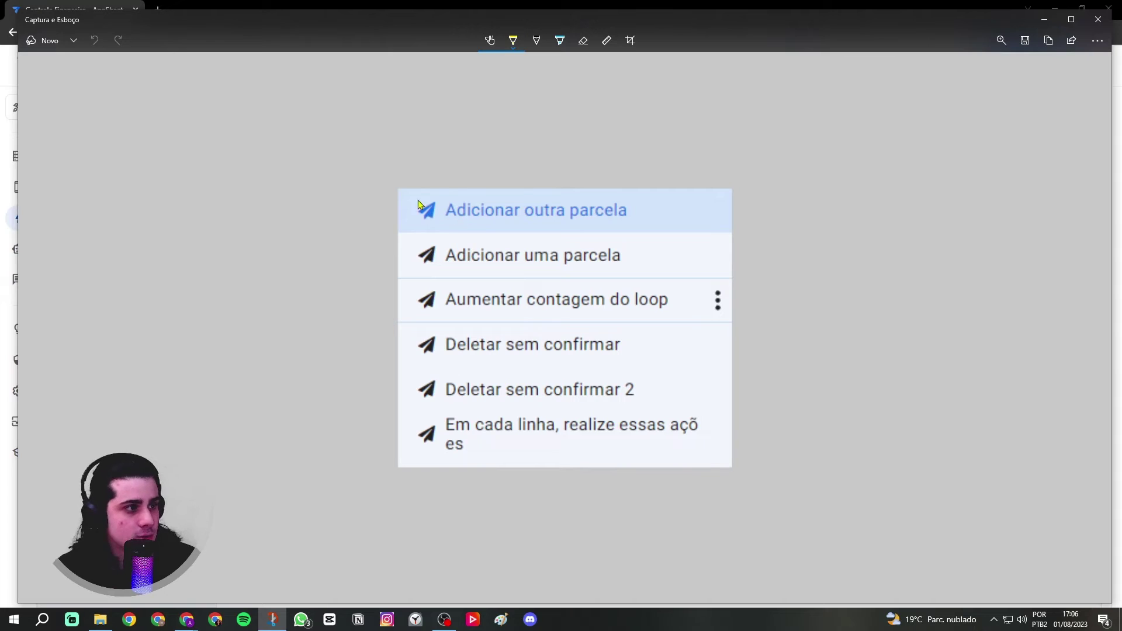
left_click_drag(430, 231, 648, 230)
left_click_drag(466, 192, 609, 194)
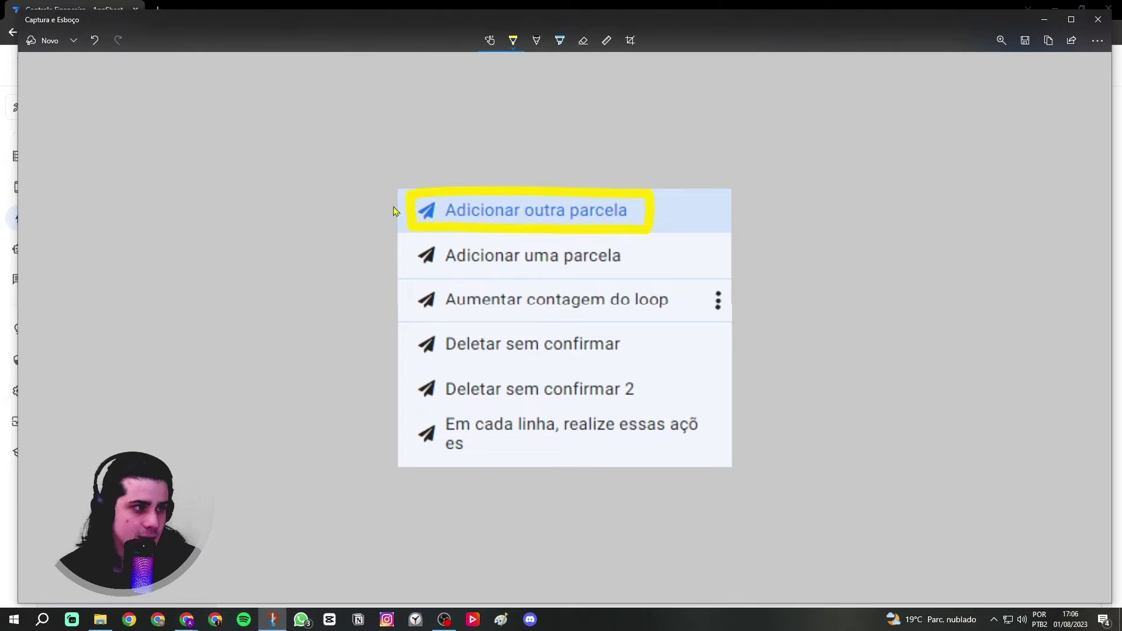
mouse_move(407, 205)
left_mouse_down()
mouse_move(345, 235)
mouse_move(296, 366)
mouse_move(358, 440)
mouse_move(373, 441)
mouse_move(374, 420)
left_mouse_up()
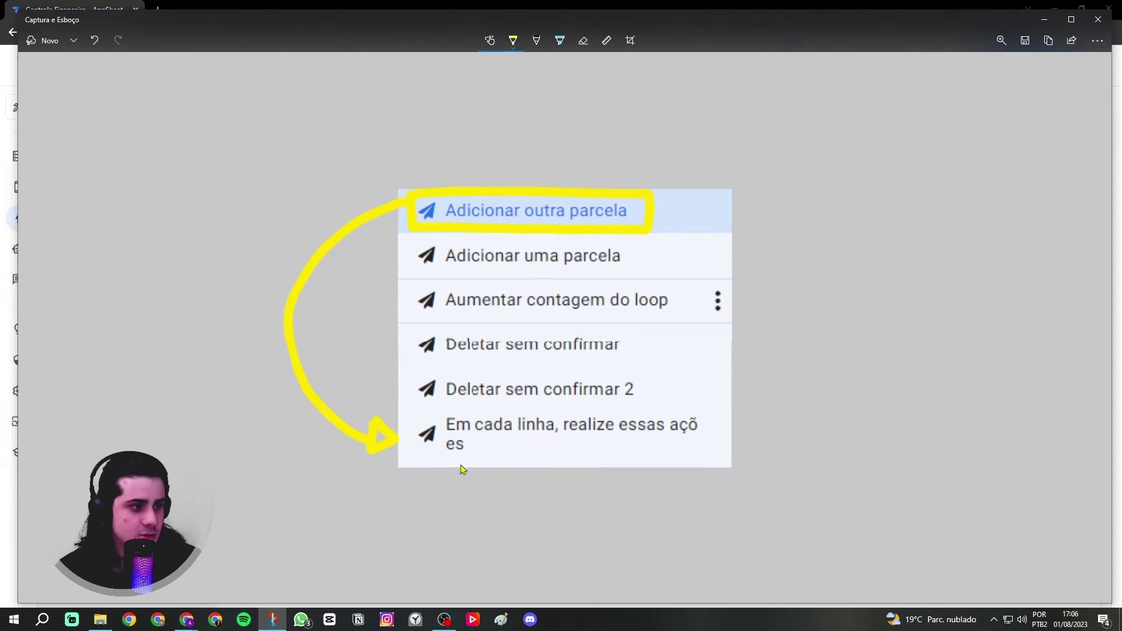
- Outline "Em cada linha, realize essas ações" on the capture with a red rectangle
left_click(513, 40)
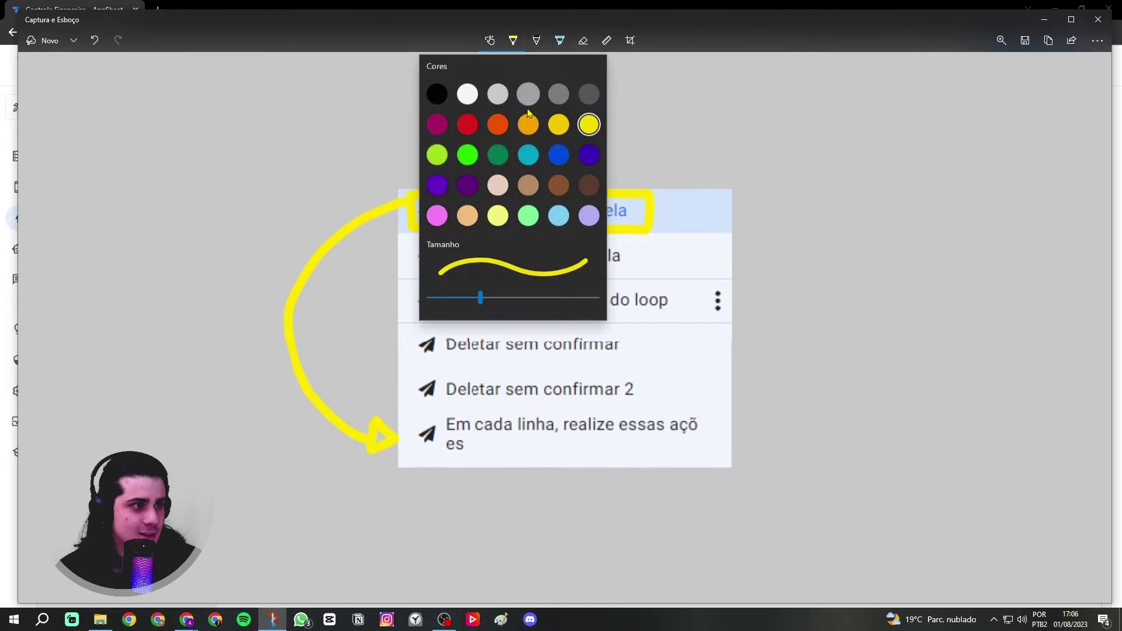
left_click(491, 129)
mouse_move(410, 416)
left_mouse_down()
mouse_move(466, 466)
mouse_move(723, 462)
left_mouse_up()
mouse_move(414, 422)
left_mouse_down()
mouse_move(411, 408)
mouse_move(684, 404)
mouse_move(724, 463)
left_mouse_up()
- Return to AppSheet and open the "Em cada linha, realize essas ações" action to review its sequence of actions
left_click(1044, 19)
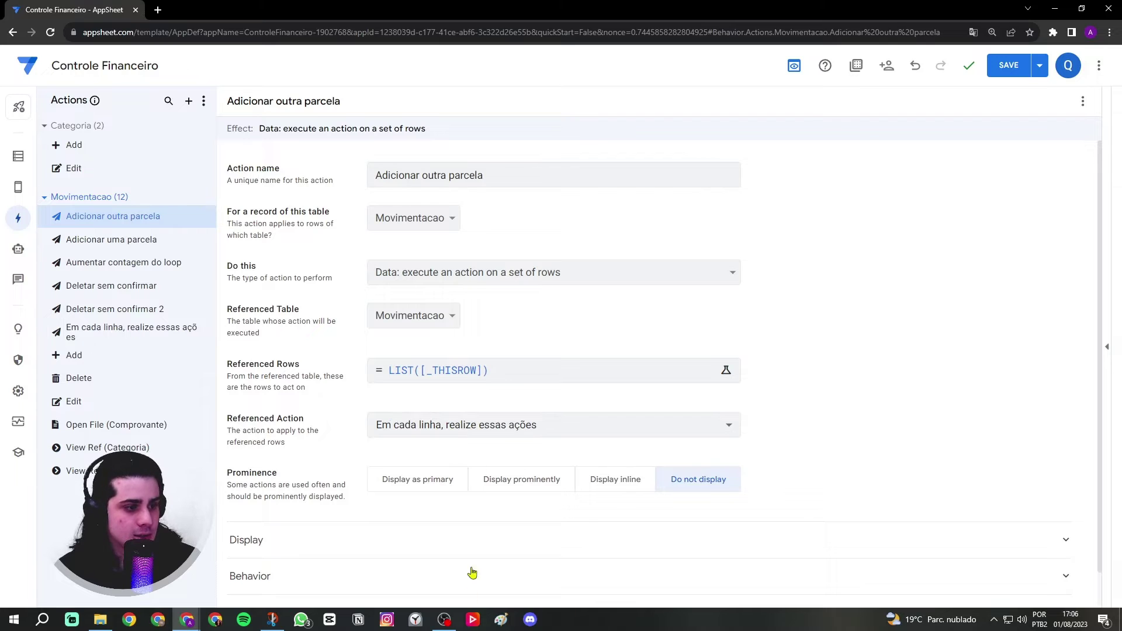
left_click(273, 619)
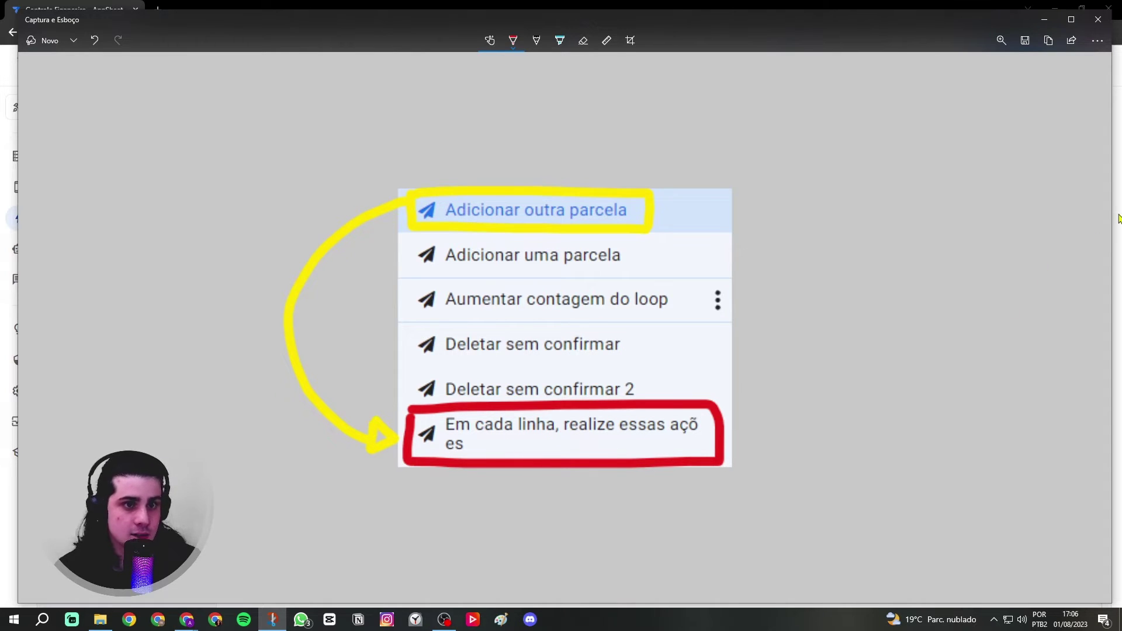
key("alt+Tab")
left_click(176, 338)
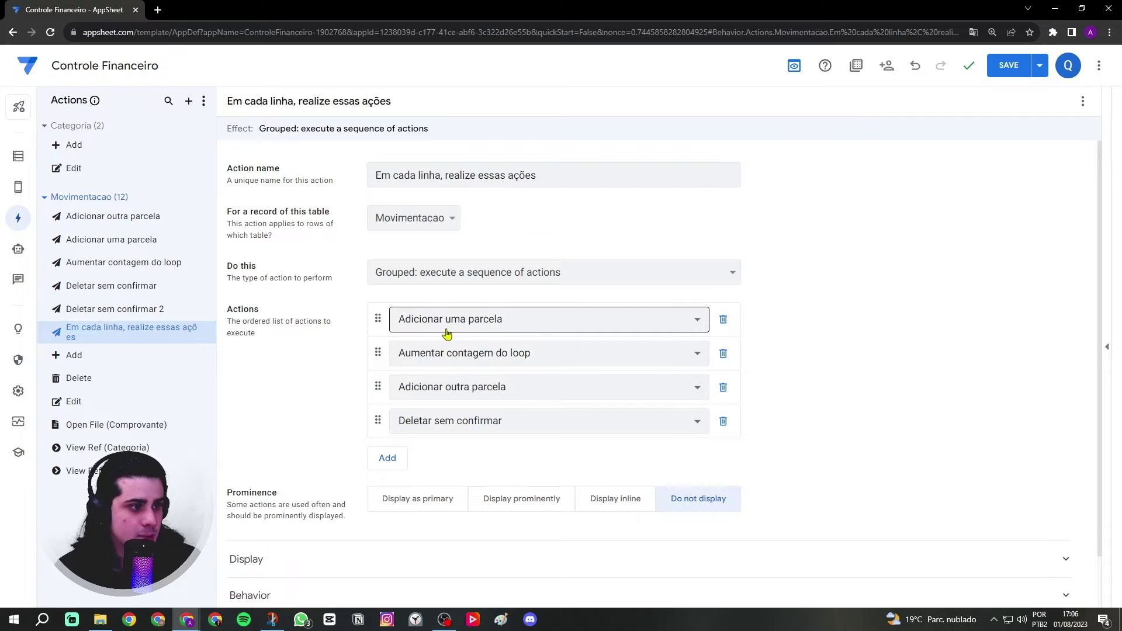
- In Captura e Esboço, draw a red arrow from "Em cada linha, realize essas ações" to "Adicionar uma parcela", then return to AppSheet
left_click(273, 620)
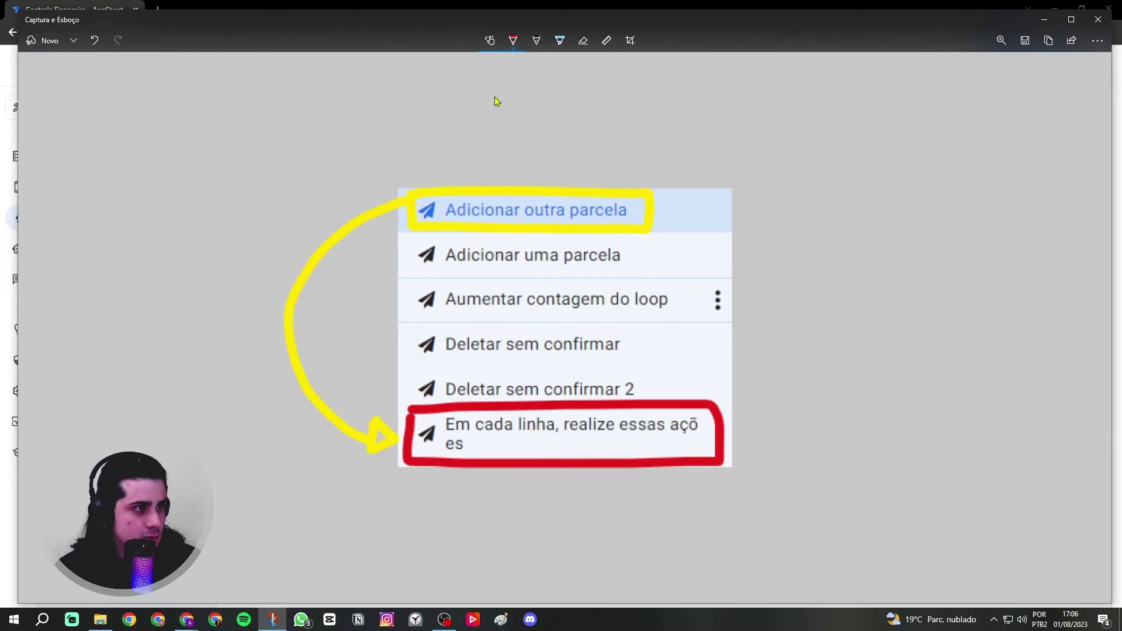
left_click(513, 41)
left_click(473, 128)
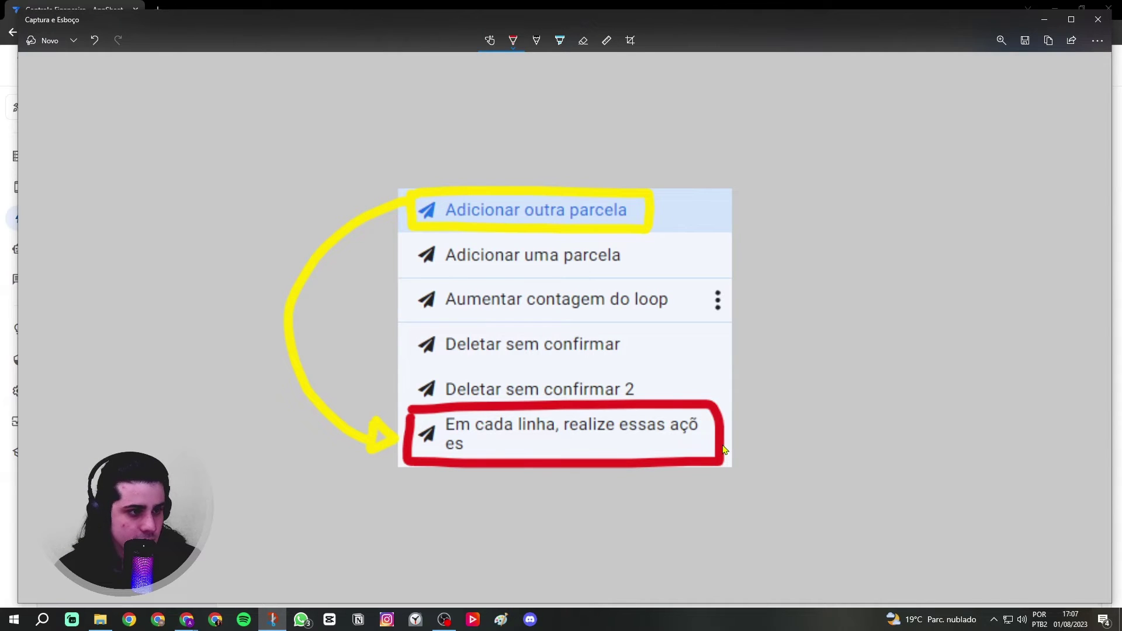
mouse_move(716, 416)
left_mouse_down()
mouse_move(780, 369)
mouse_move(770, 272)
mouse_move(722, 255)
mouse_move(742, 245)
left_mouse_up()
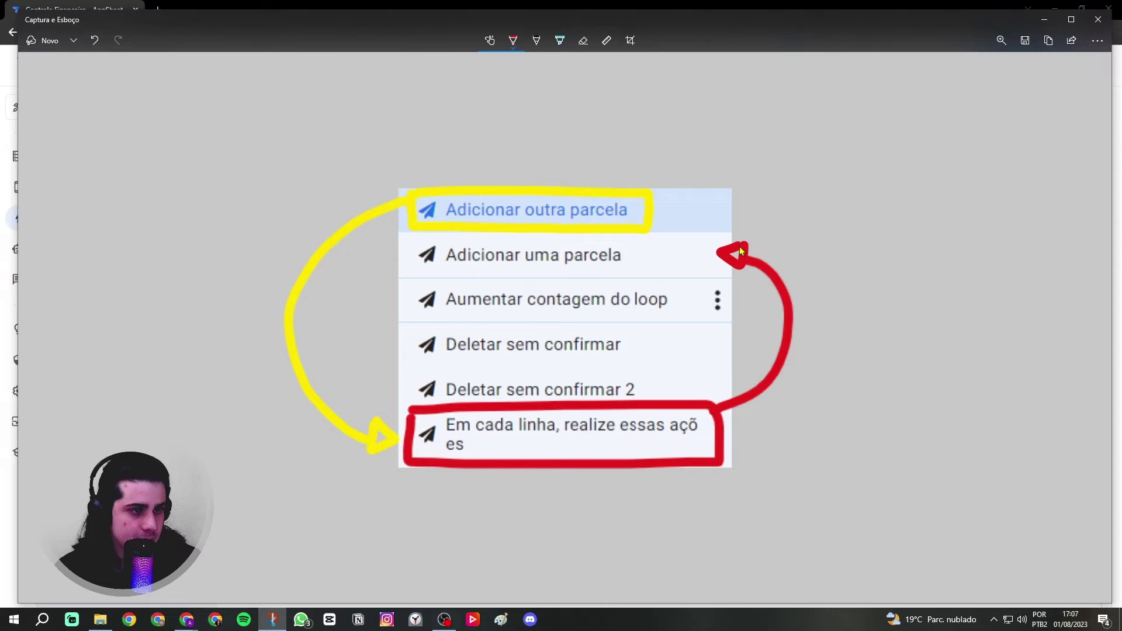
left_click(1044, 20)
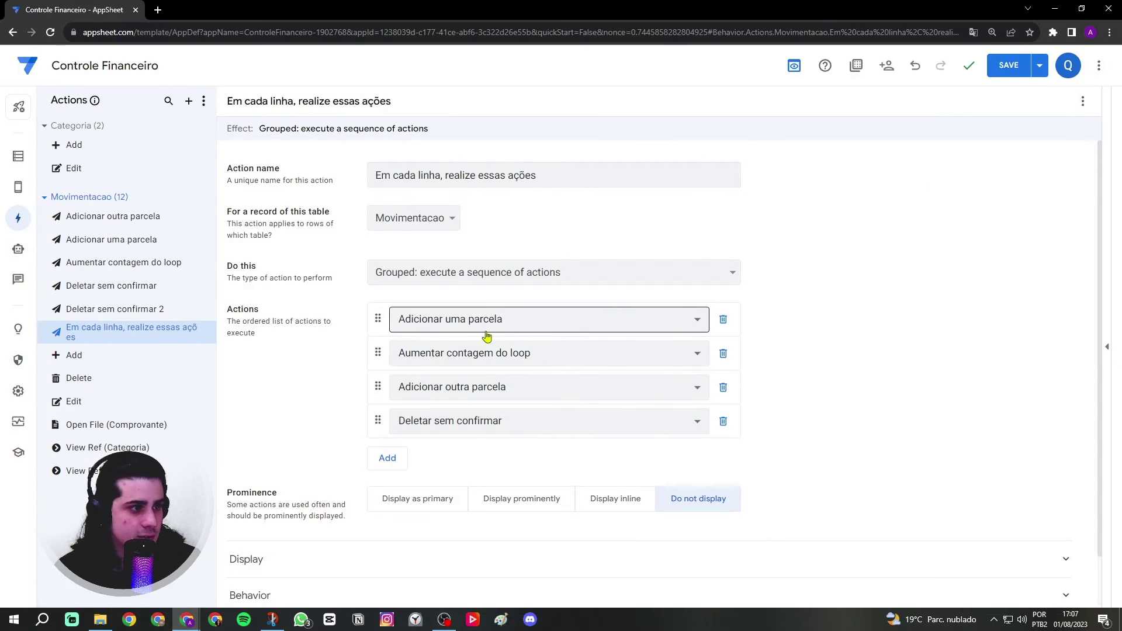
- In Captura e Esboço, draw a green arrow from "Em cada linha, realize essas ações" to "Aumentar contagem do loop" and return to AppSheet
left_click(272, 619)
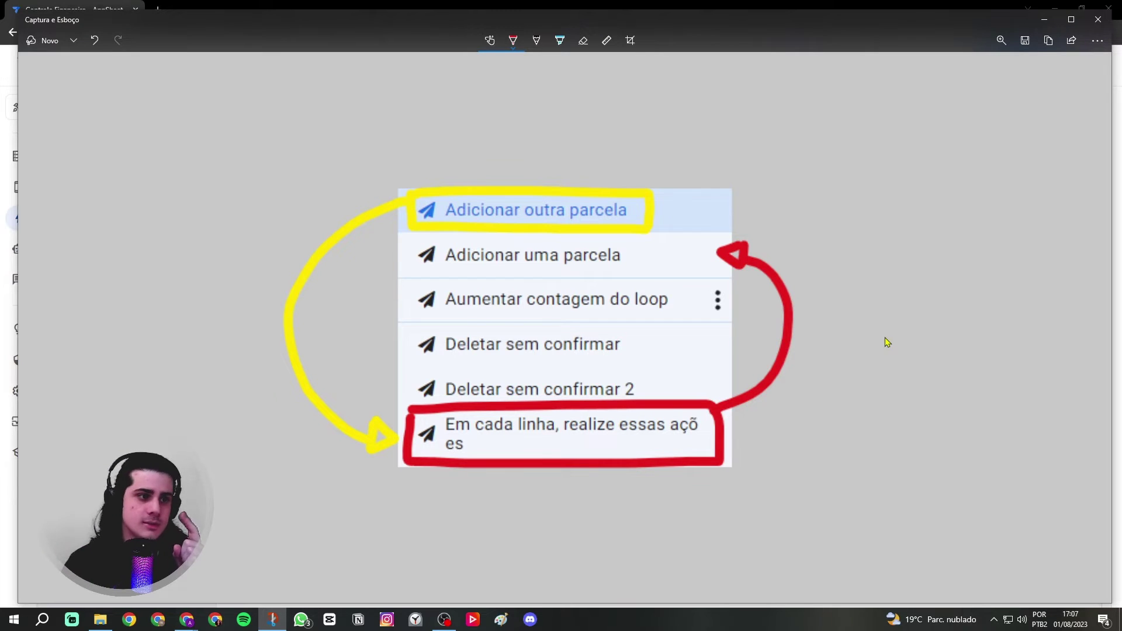
left_click(513, 41)
left_click(468, 153)
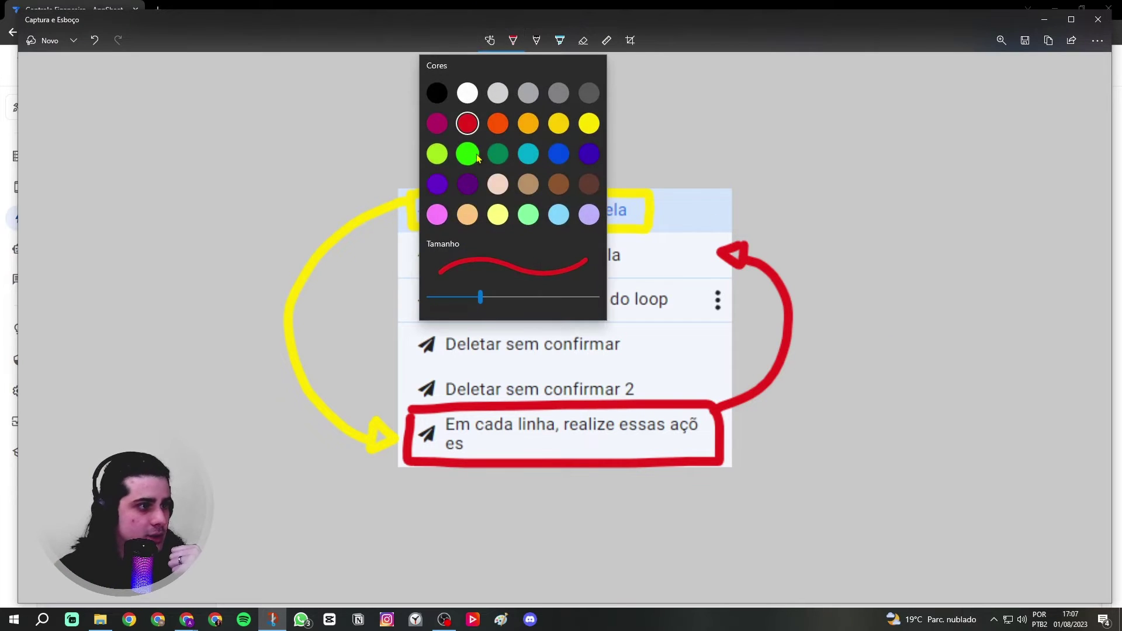
mouse_move(723, 431)
left_mouse_down()
mouse_move(771, 416)
mouse_move(828, 350)
mouse_move(786, 295)
mouse_move(731, 297)
mouse_move(737, 307)
left_mouse_up()
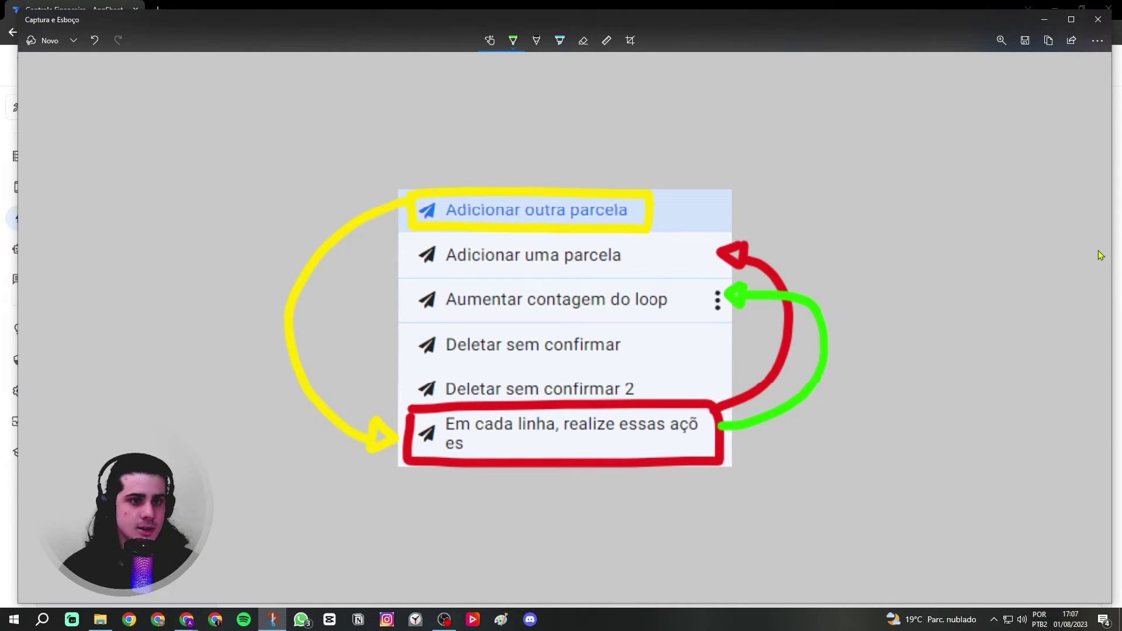
key("alt+Tab")
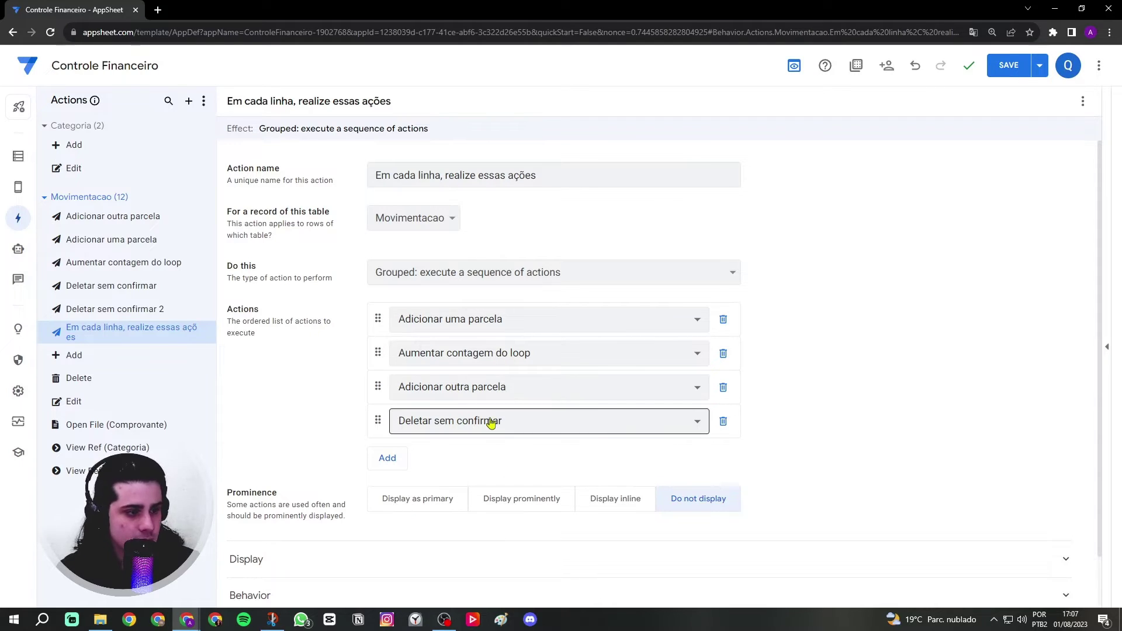
- In Captura e Esboço, draw a purple arrow from "Em cada linha, realize essas ações" to "Adicionar outra parcela", trace the full loop and undo that tracing
left_click(272, 620)
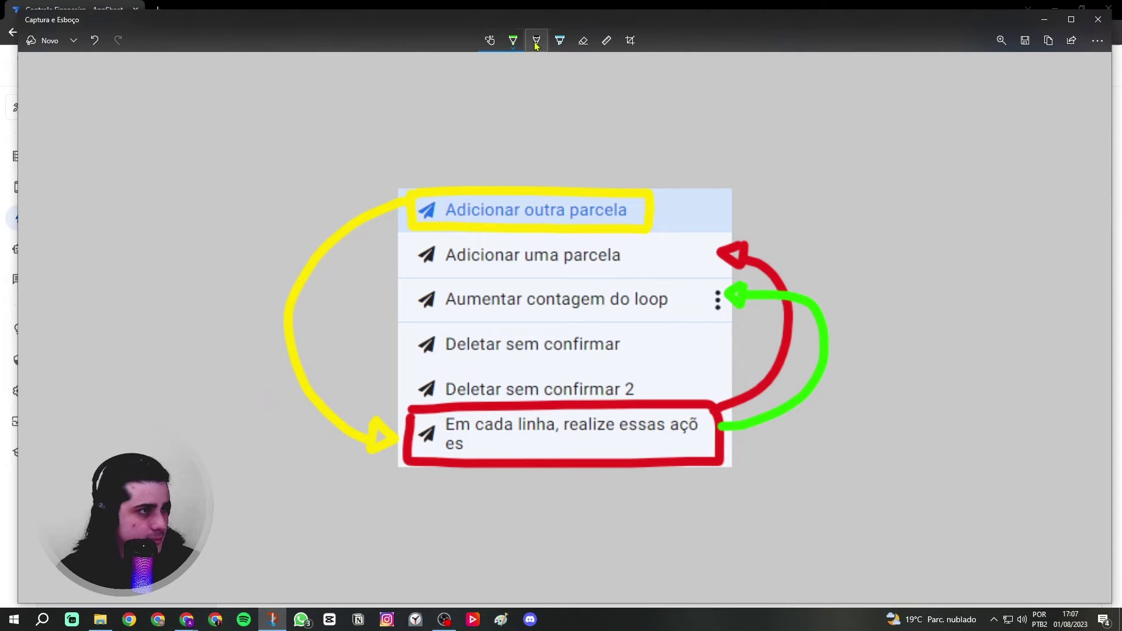
left_click(513, 40)
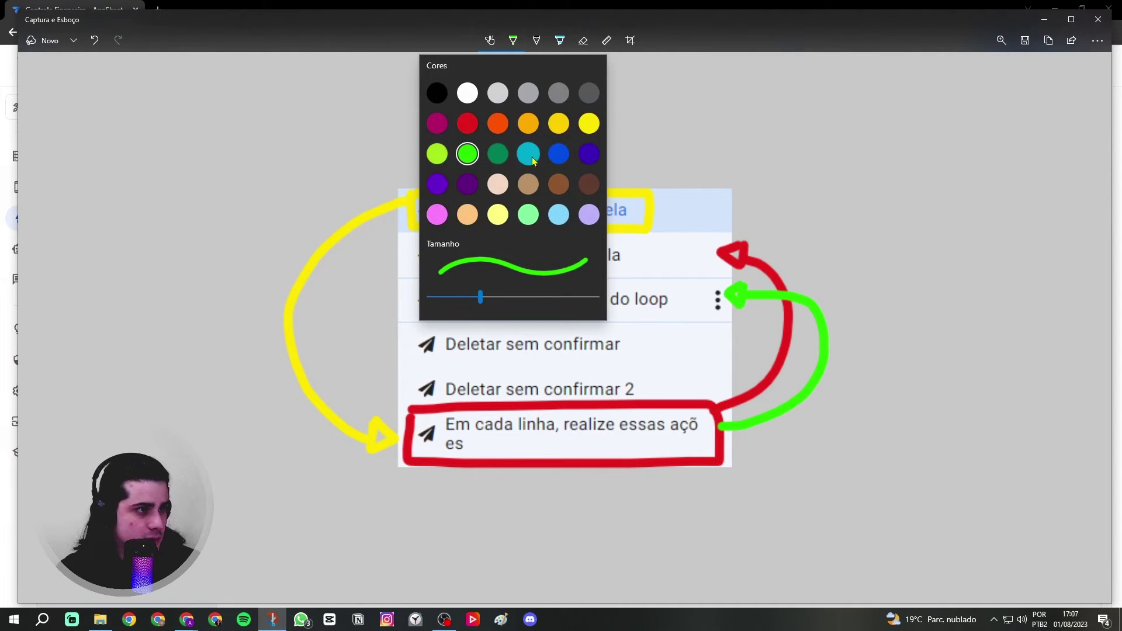
left_click(439, 122)
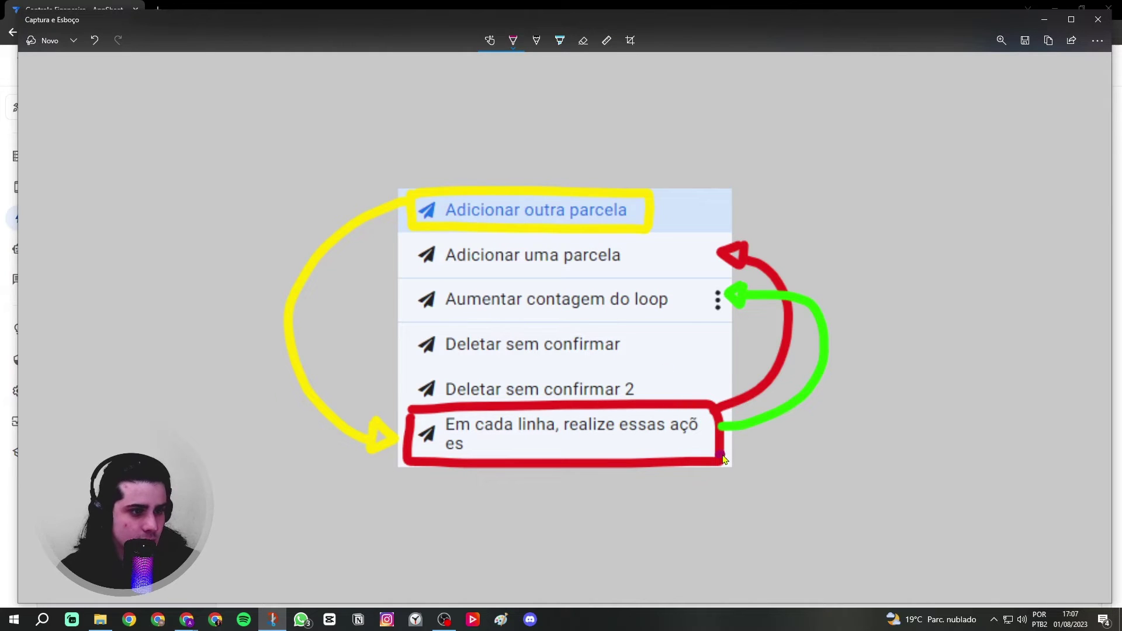
mouse_move(722, 458)
left_mouse_down()
mouse_move(794, 446)
mouse_move(867, 306)
mouse_move(799, 212)
mouse_move(746, 209)
mouse_move(738, 222)
mouse_move(719, 204)
mouse_move(746, 188)
mouse_move(731, 217)
left_mouse_up()
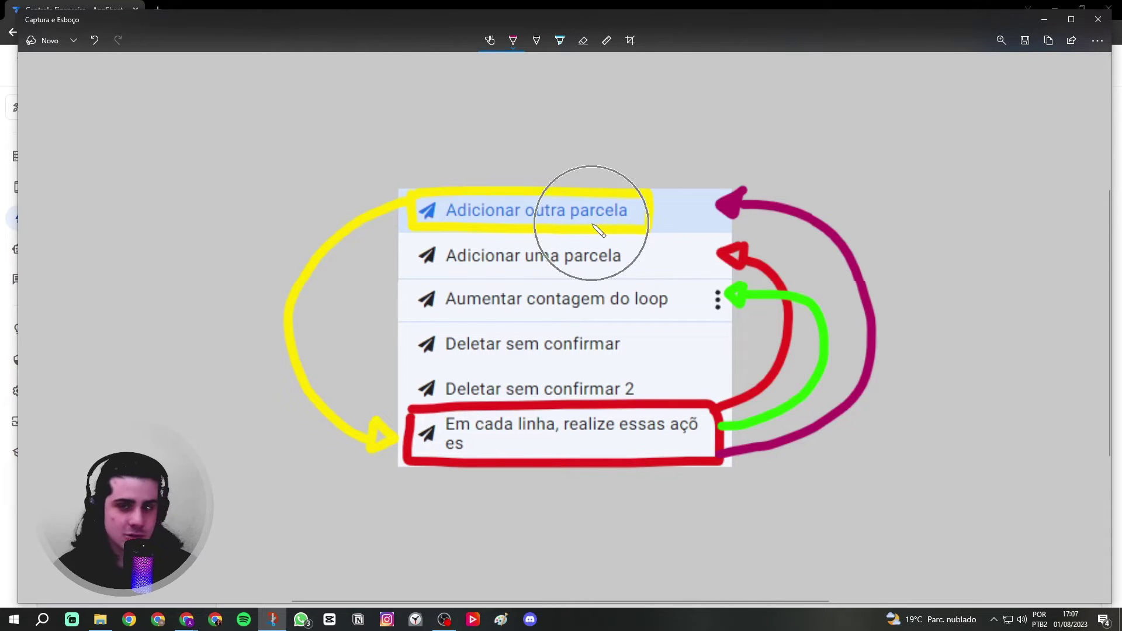
mouse_move(409, 205)
left_mouse_down()
mouse_move(318, 303)
mouse_move(363, 438)
mouse_move(580, 471)
mouse_move(844, 401)
mouse_move(832, 212)
mouse_move(563, 184)
mouse_move(383, 203)
left_mouse_up()
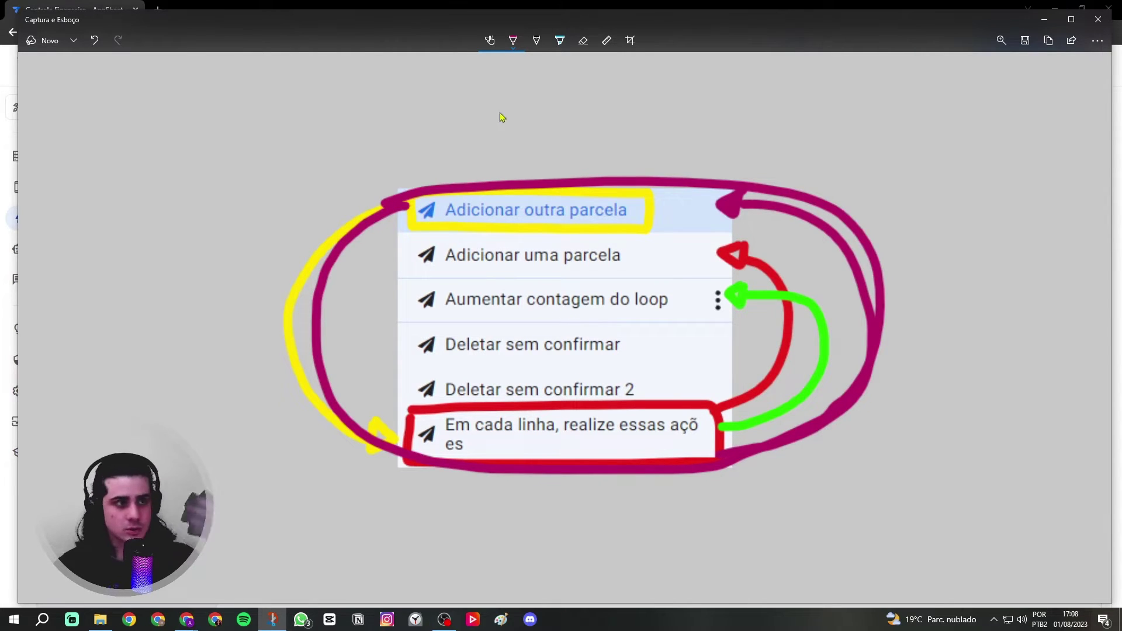
left_click(93, 41)
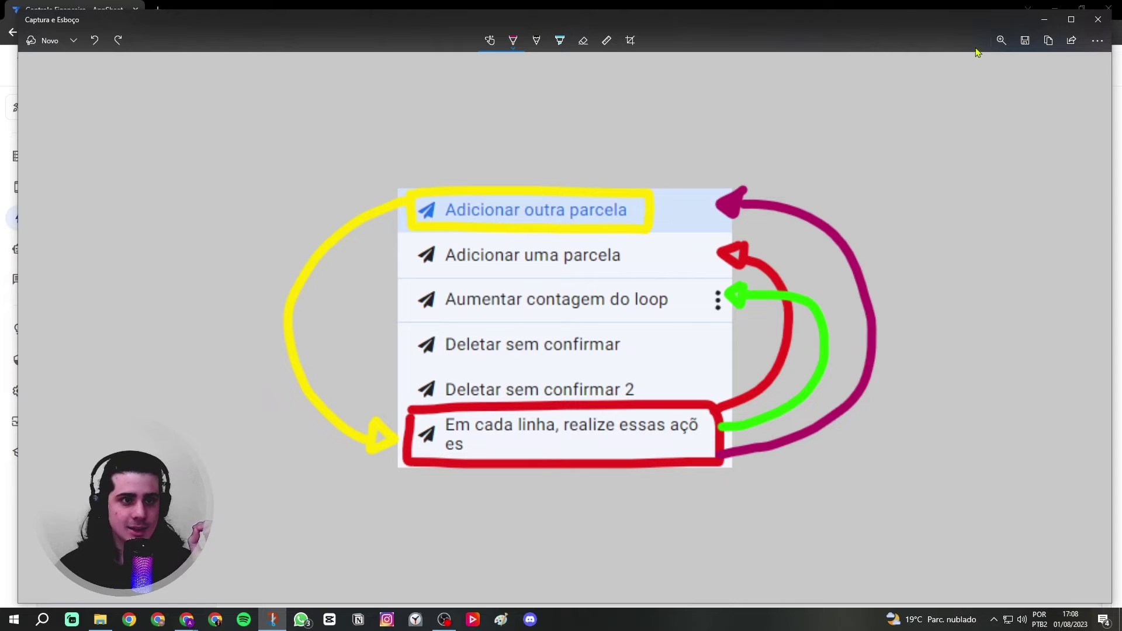
- Return to AppSheet and review the [Loop]<=[Parcelas] part of the "Adicionar outra parcela" action's condition
left_click(1119, 105)
left_click(142, 215)
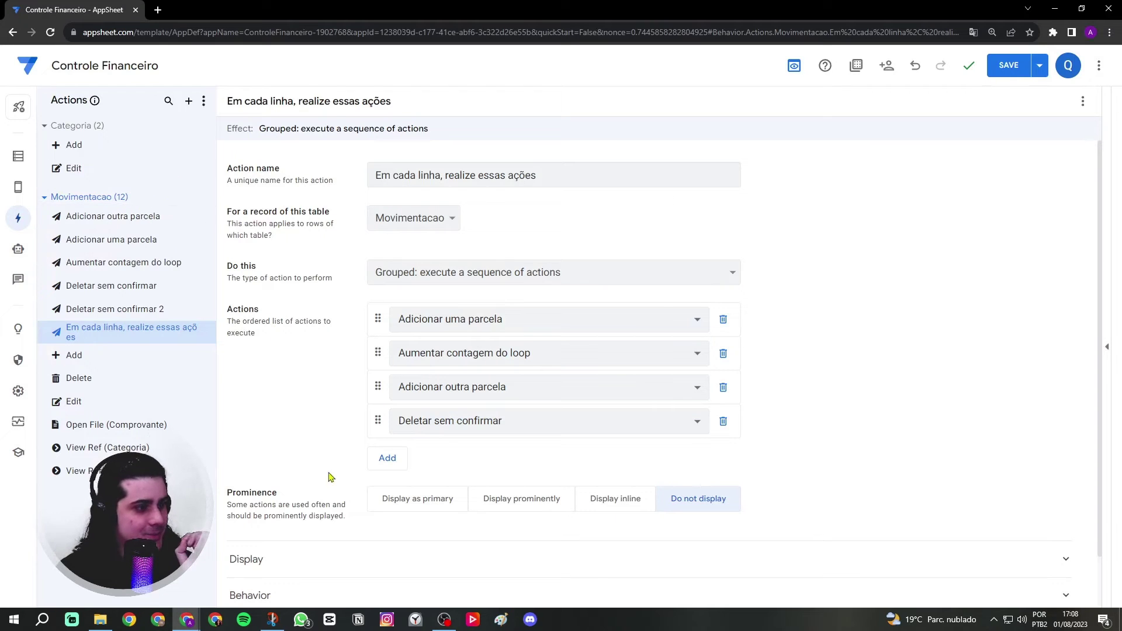
left_click(288, 538)
scroll(363, 532, "down", 1)
left_click(438, 526)
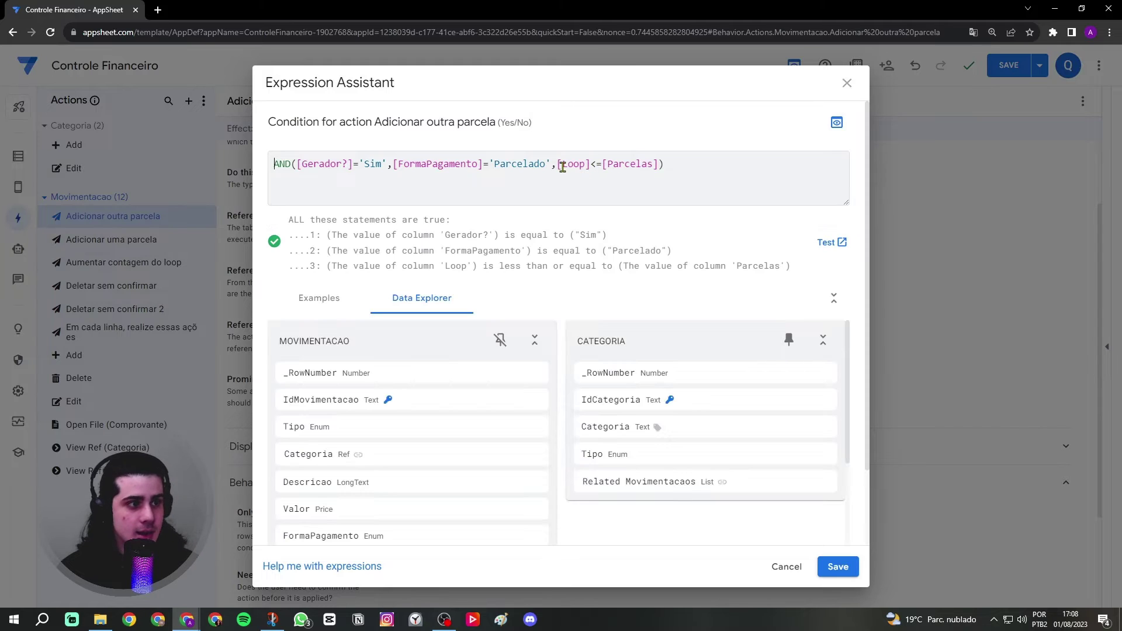
left_click_drag(561, 167, 604, 172)
left_click(598, 164)
key("shift+Left")
left_click(615, 168)
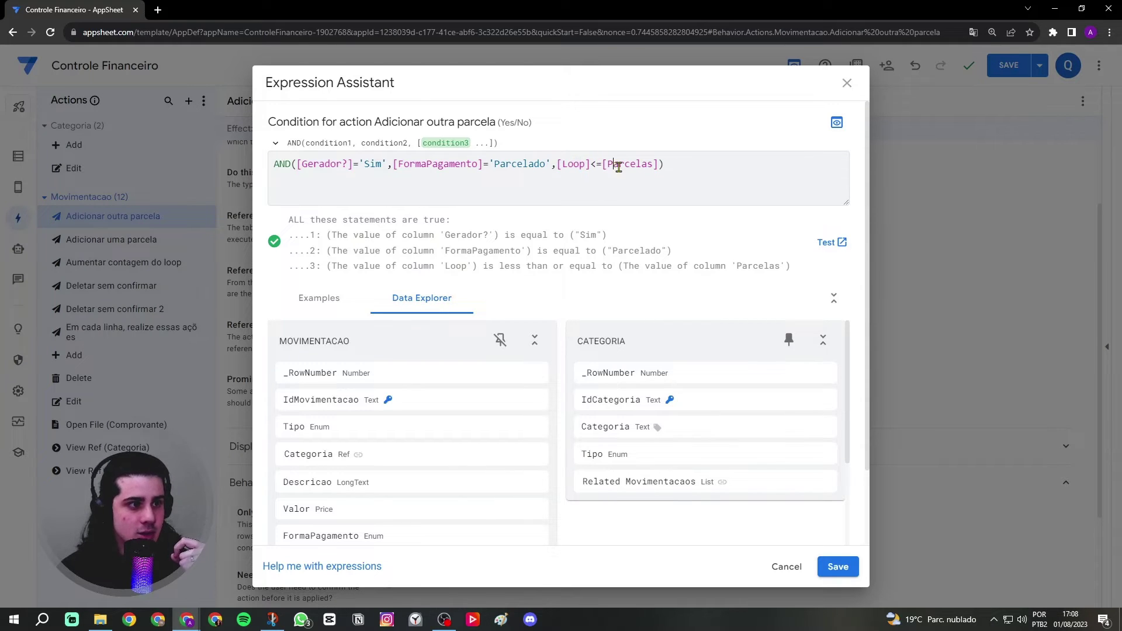
- In Captura e Esboço, draw dark green arrows from "Em cada linha, realize essas ações" to "Deletar sem confirmar" and on to "Deletar sem confirmar 2"; close the sketch and expression editor
left_click(273, 619)
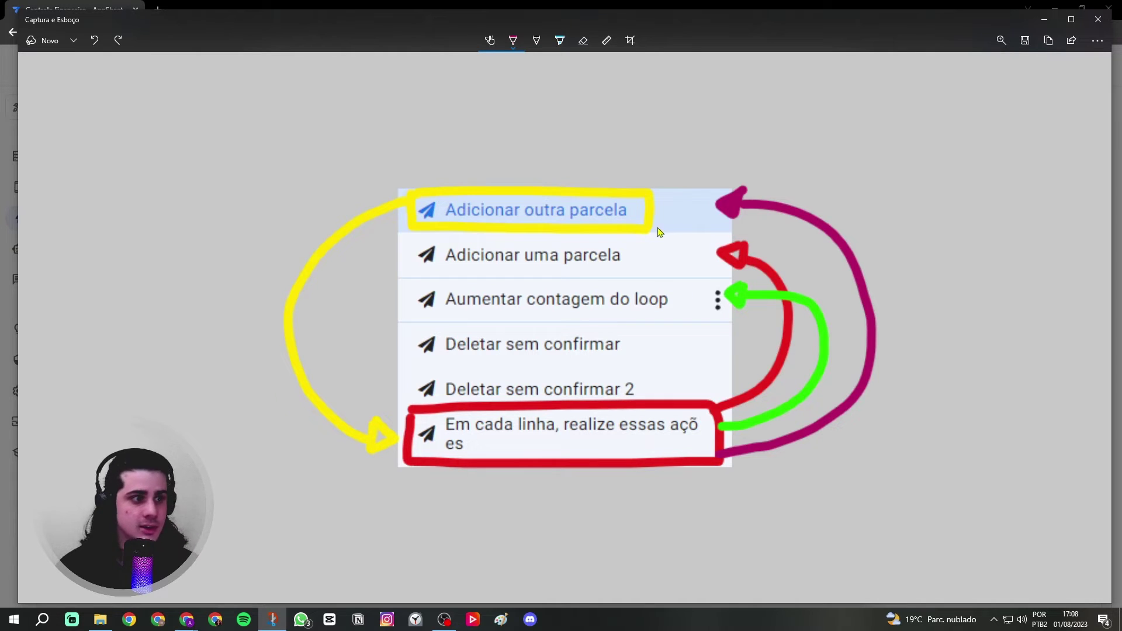
left_click(513, 41)
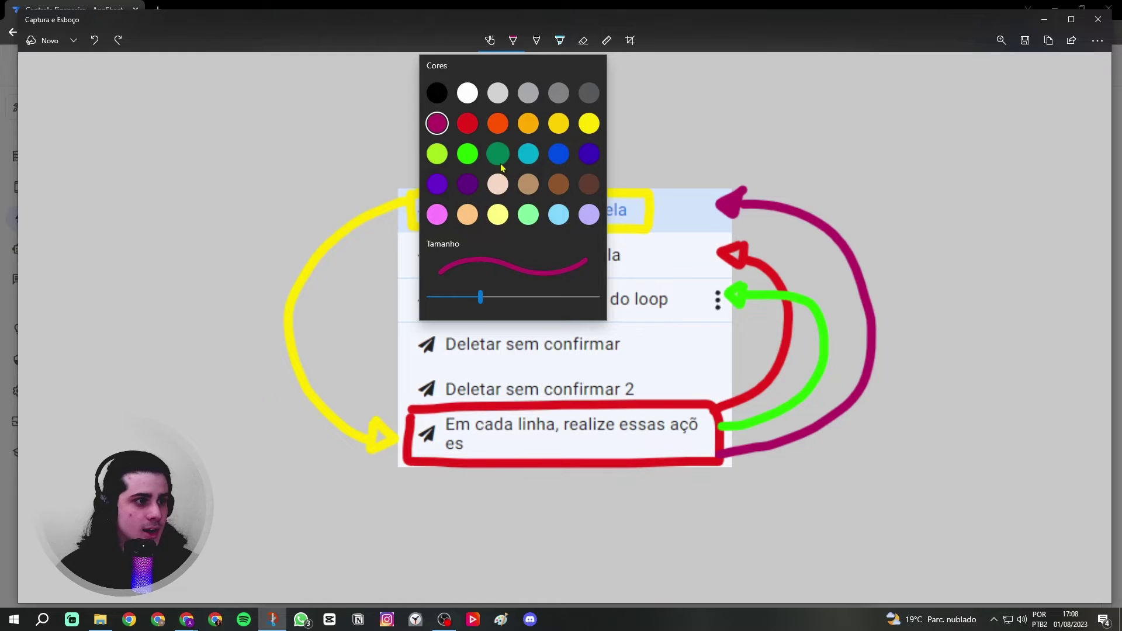
left_click(501, 160)
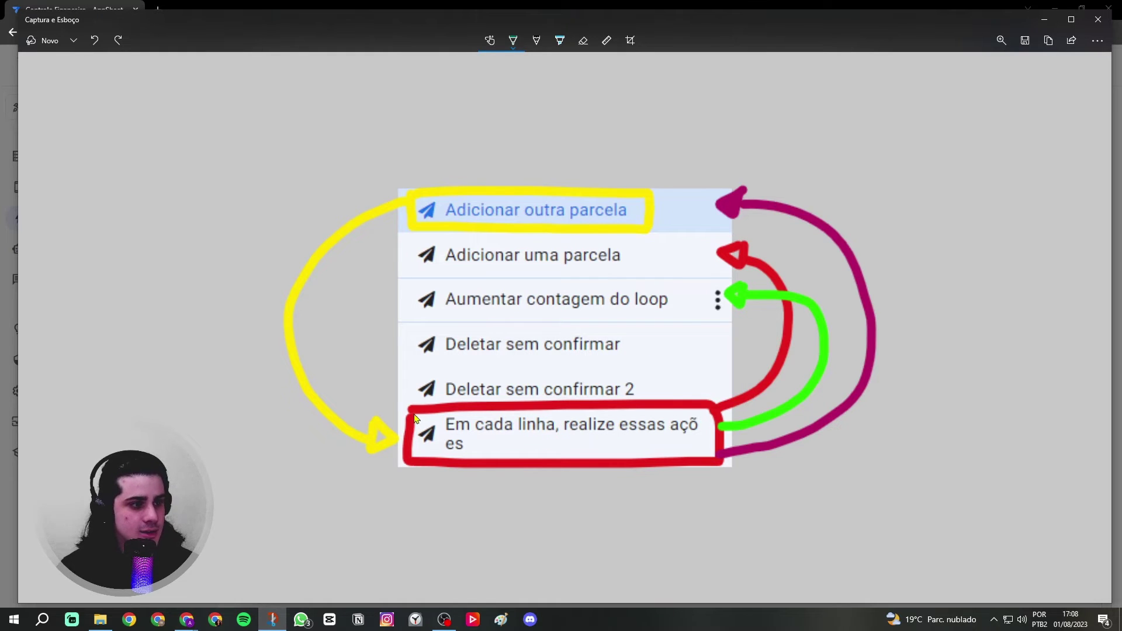
mouse_move(414, 417)
left_mouse_down()
mouse_move(380, 408)
mouse_move(406, 346)
mouse_move(392, 360)
mouse_move(403, 356)
mouse_move(392, 341)
left_mouse_up()
mouse_move(628, 354)
left_mouse_down()
mouse_move(652, 375)
mouse_move(641, 391)
mouse_move(653, 383)
mouse_move(635, 371)
mouse_move(647, 385)
left_mouse_up()
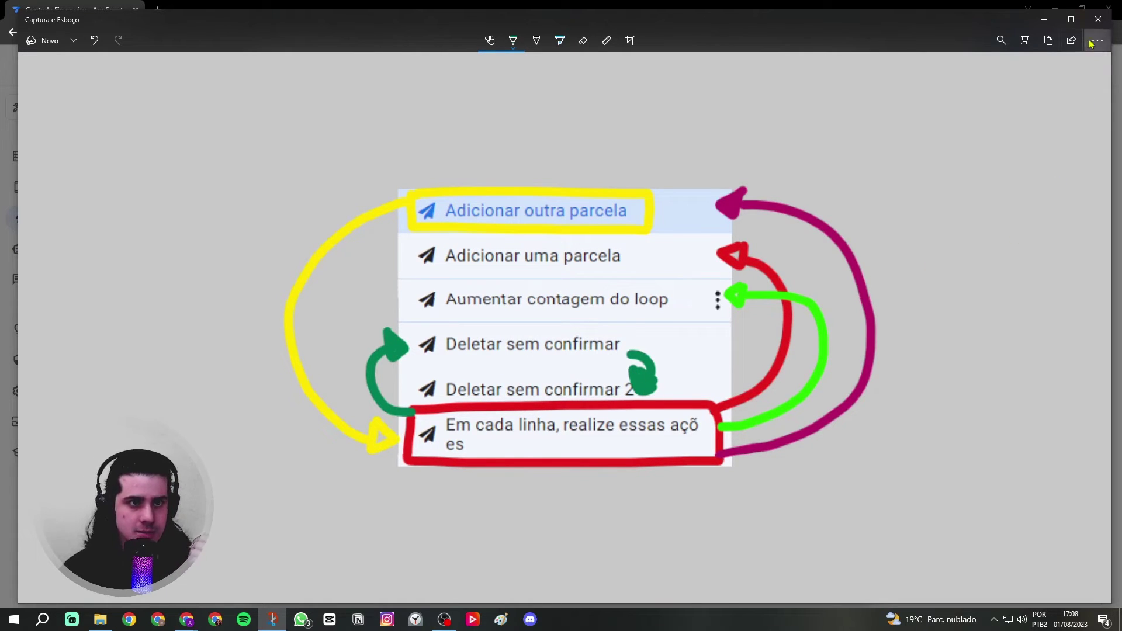
left_click(1098, 19)
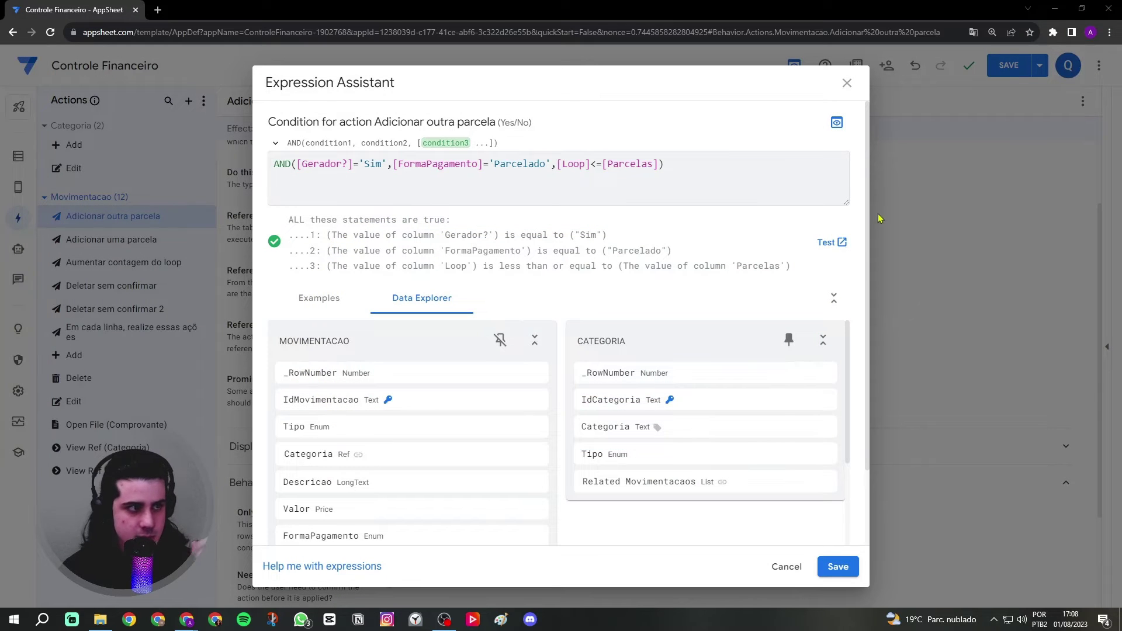
left_click(847, 83)
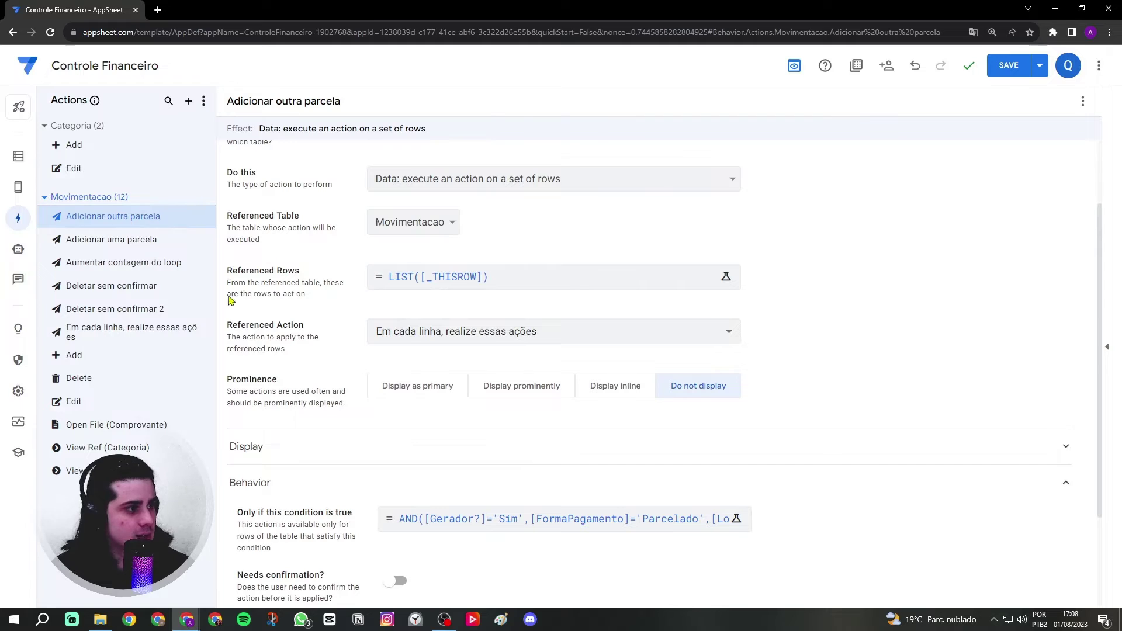
left_click(147, 338)
left_click(147, 337)
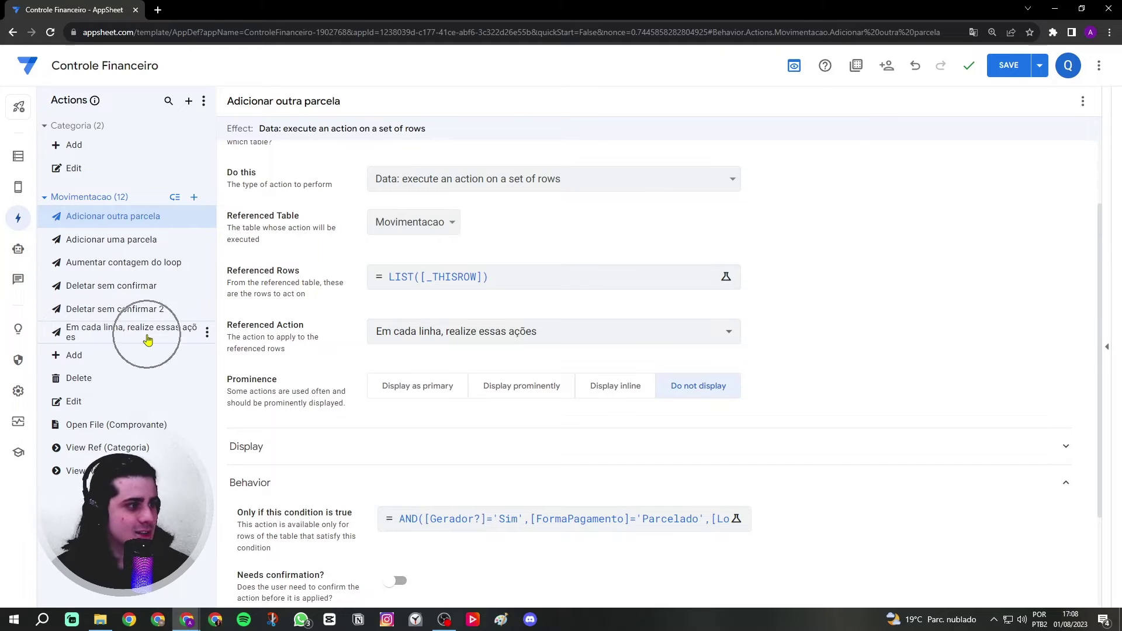
left_click(147, 337)
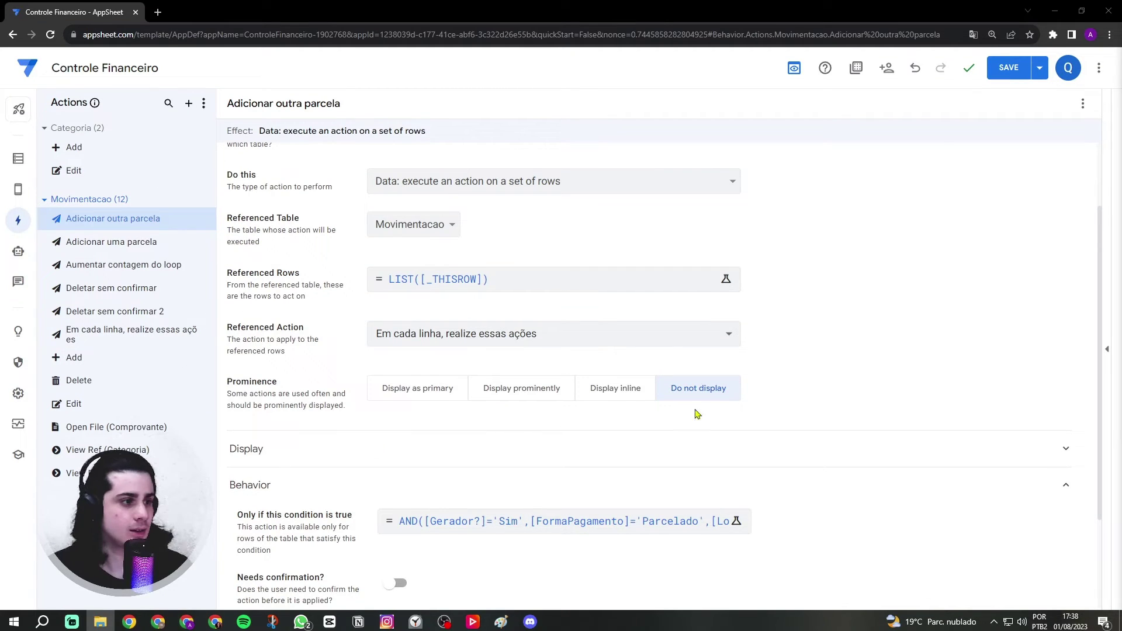
left_click(882, 333)
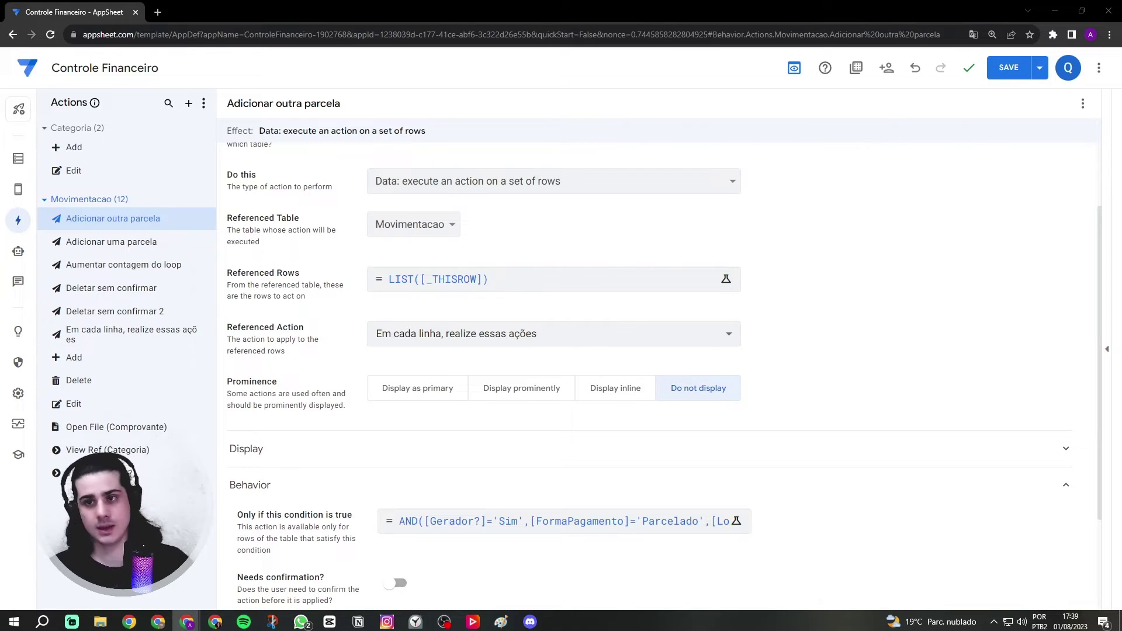
- Show the app preview in tablet size and open the Assinaturas record described as "teste"
left_click(1104, 350)
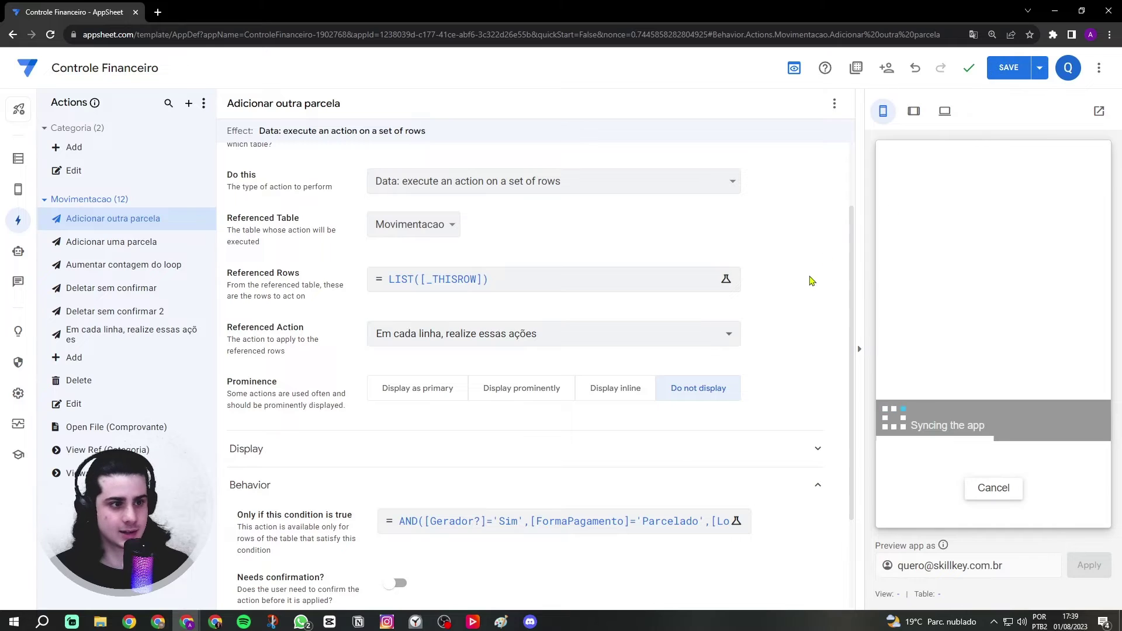
left_click(946, 219)
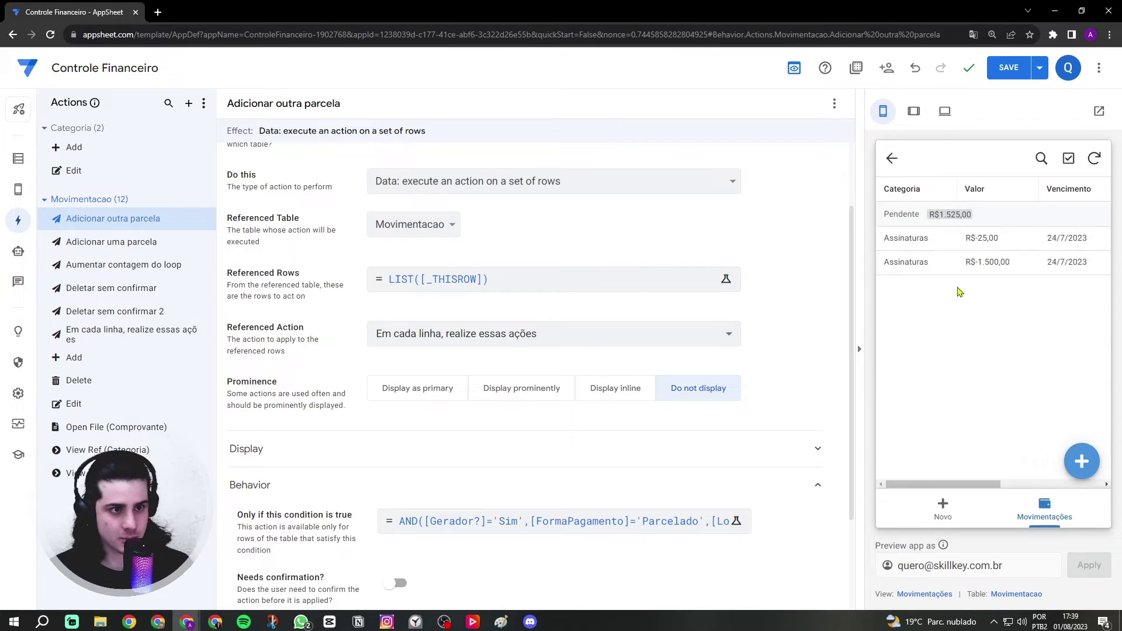
left_click(912, 118)
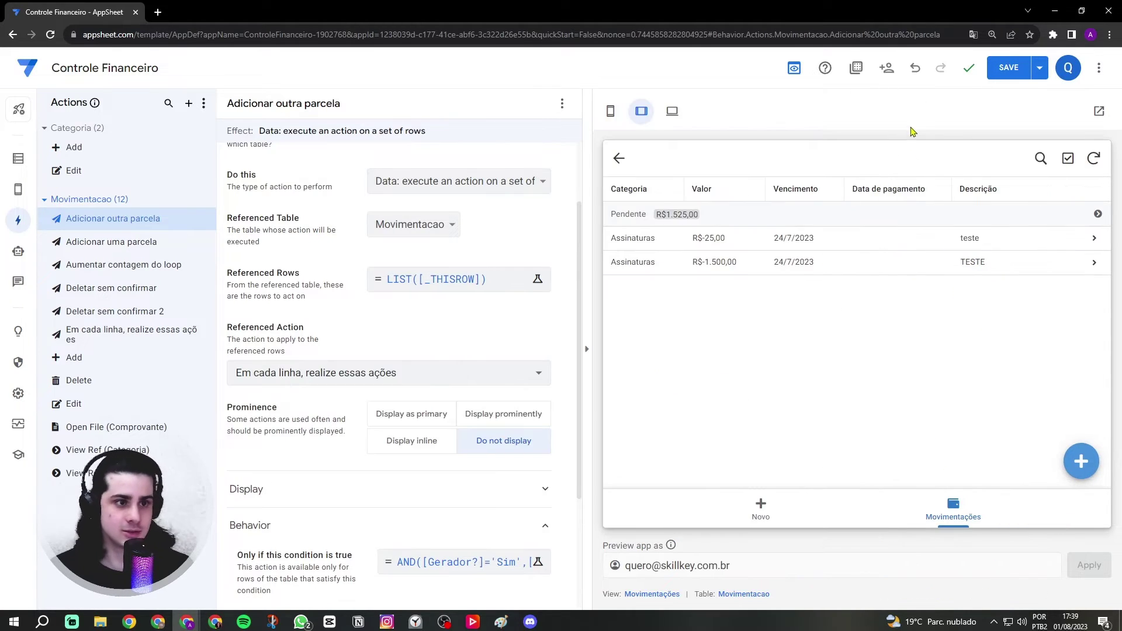
left_click(907, 245)
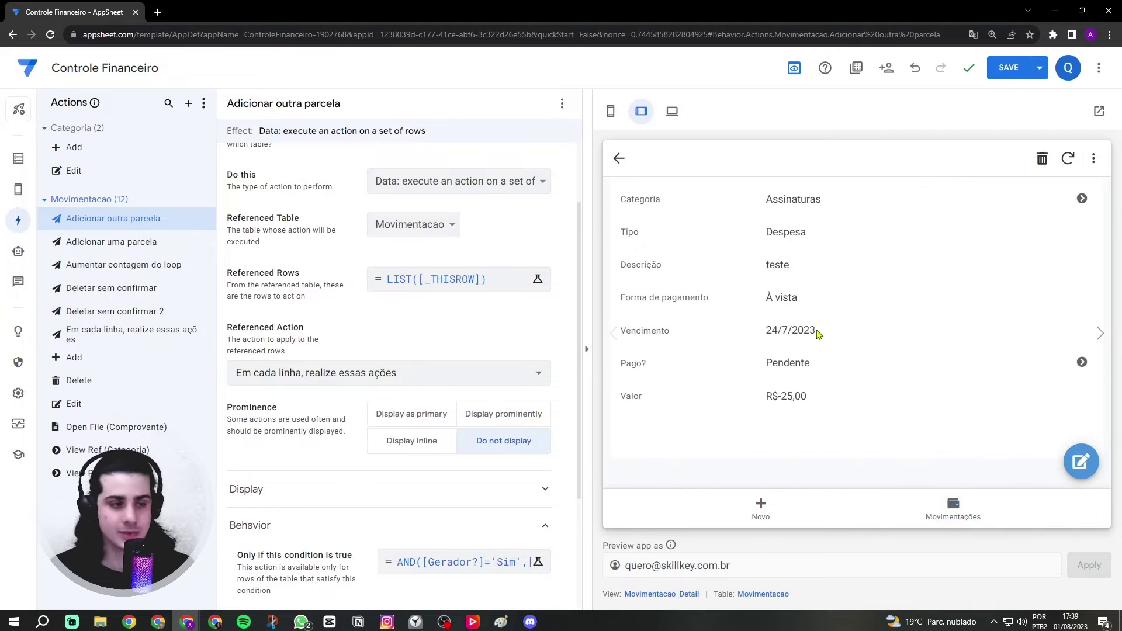
- Edit the "teste" record in the preview, choose Pago for the Pago? field, and cancel the edit
left_click(1077, 462)
scroll(911, 409, "down", 3)
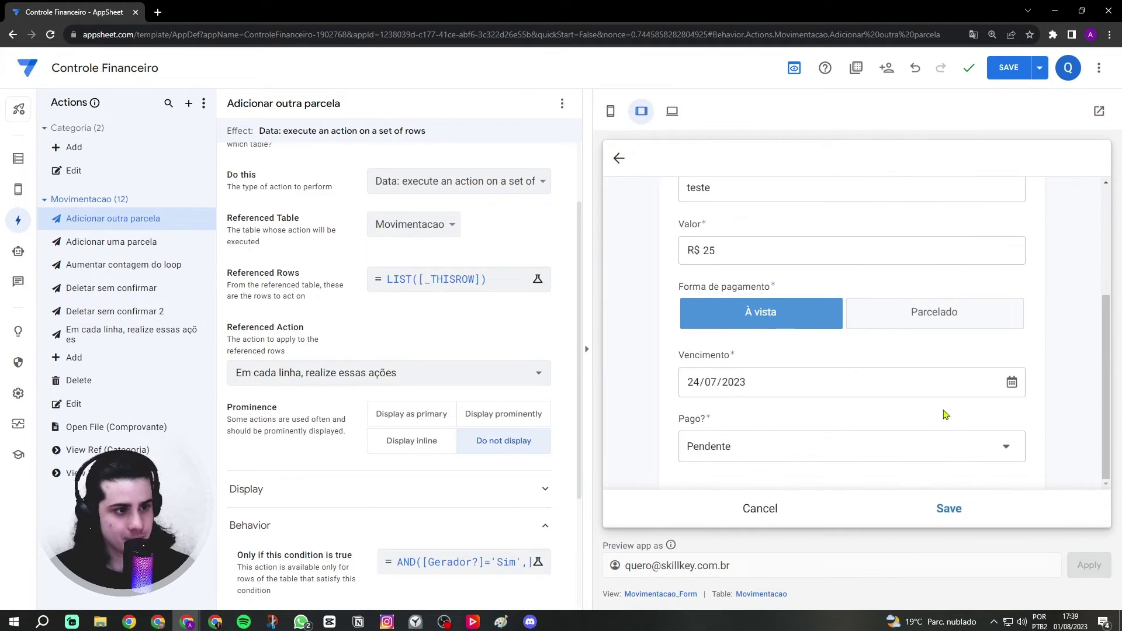
left_click(897, 450)
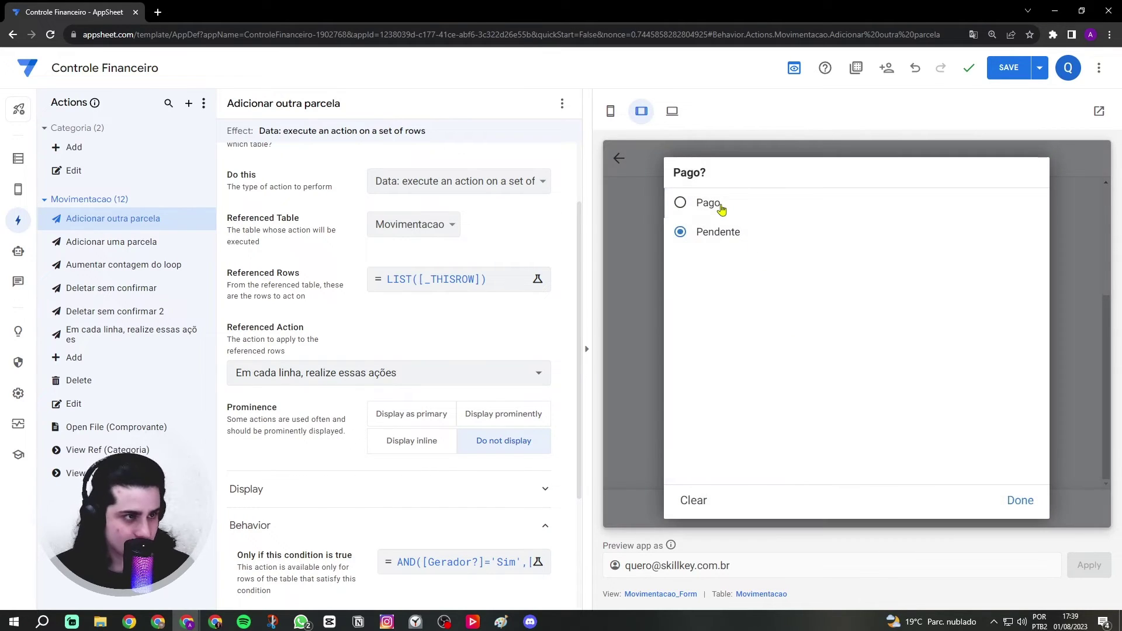
left_click(714, 202)
left_click(730, 404)
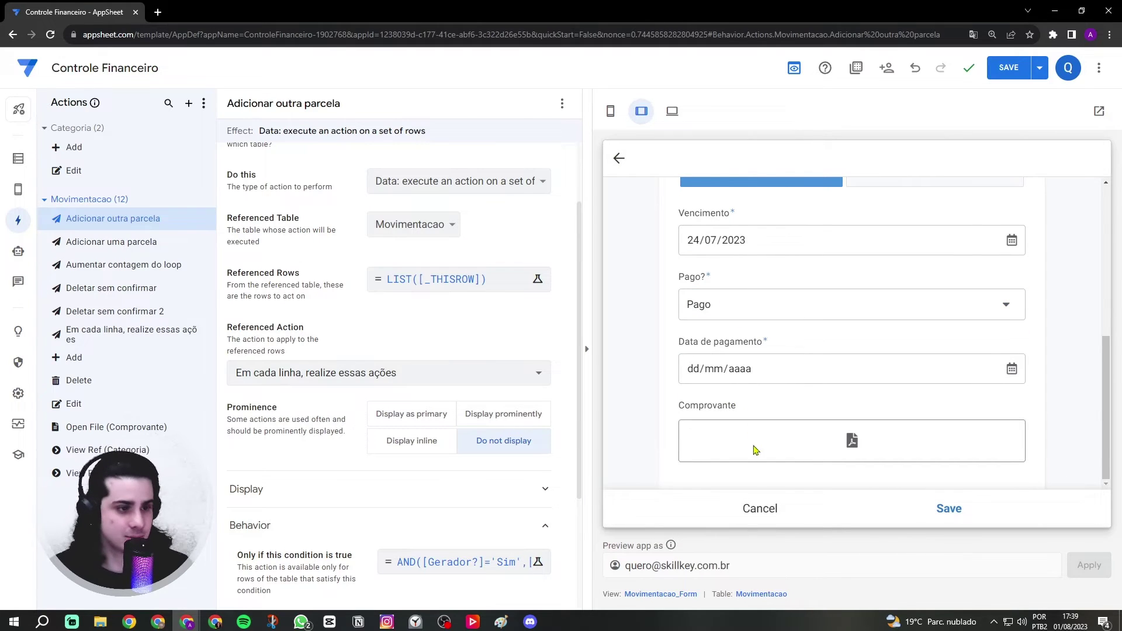
left_click(745, 523)
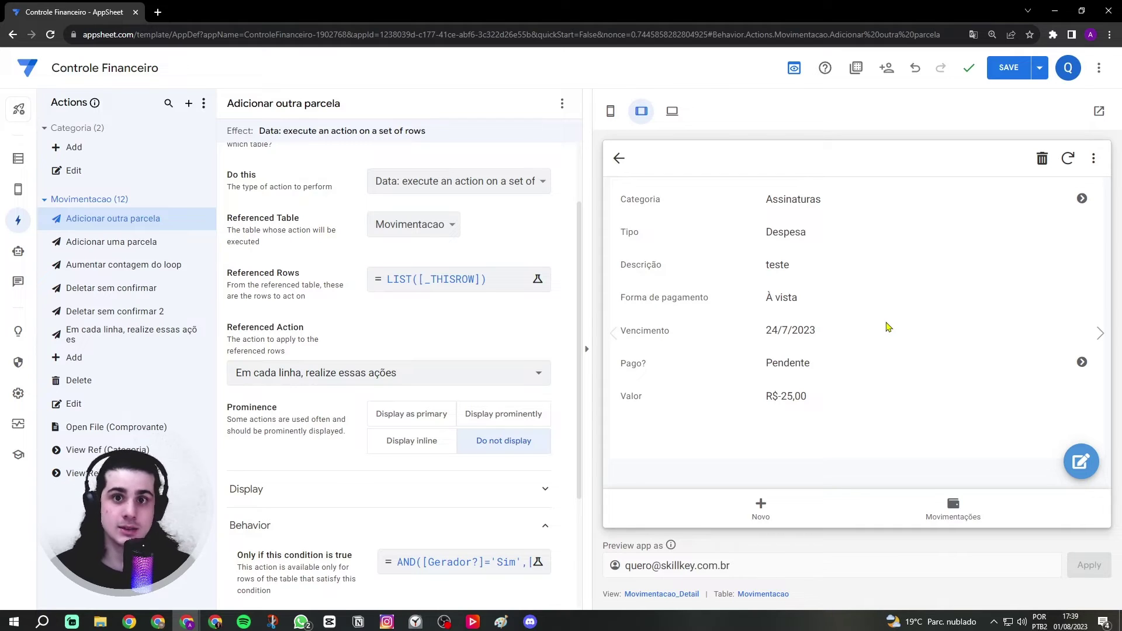
- Switch the preview back to phone size and save the app
left_click(610, 111)
left_click(993, 75)
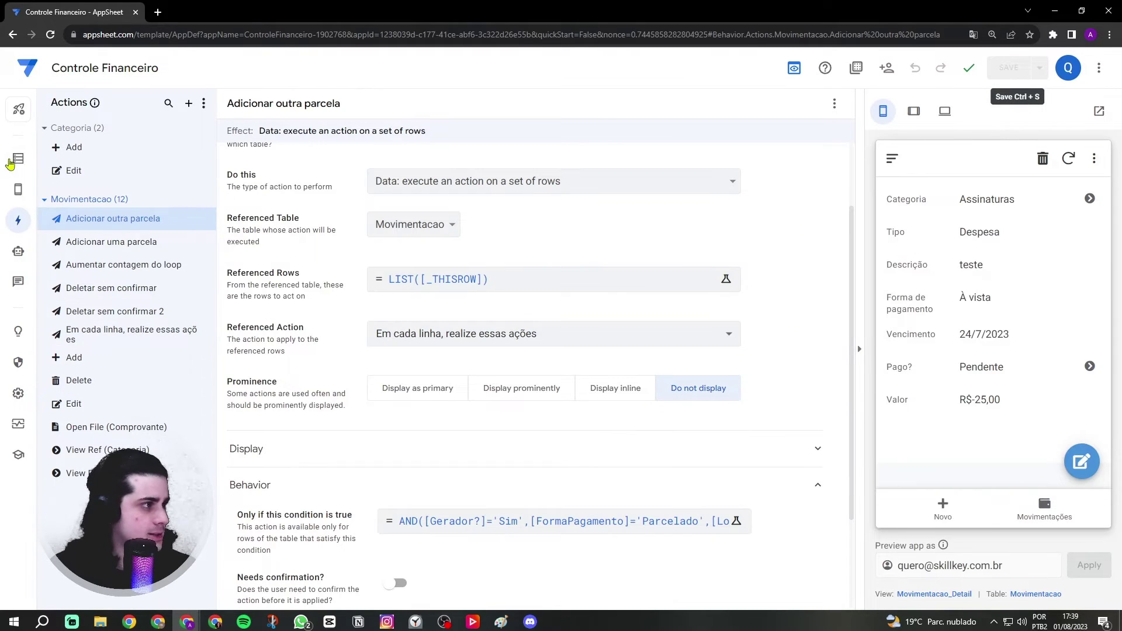
- Set the input mode of the Movimentacao table's Pago? column to Buttons, then check the field in the preview form and cancel the form
left_click(18, 158)
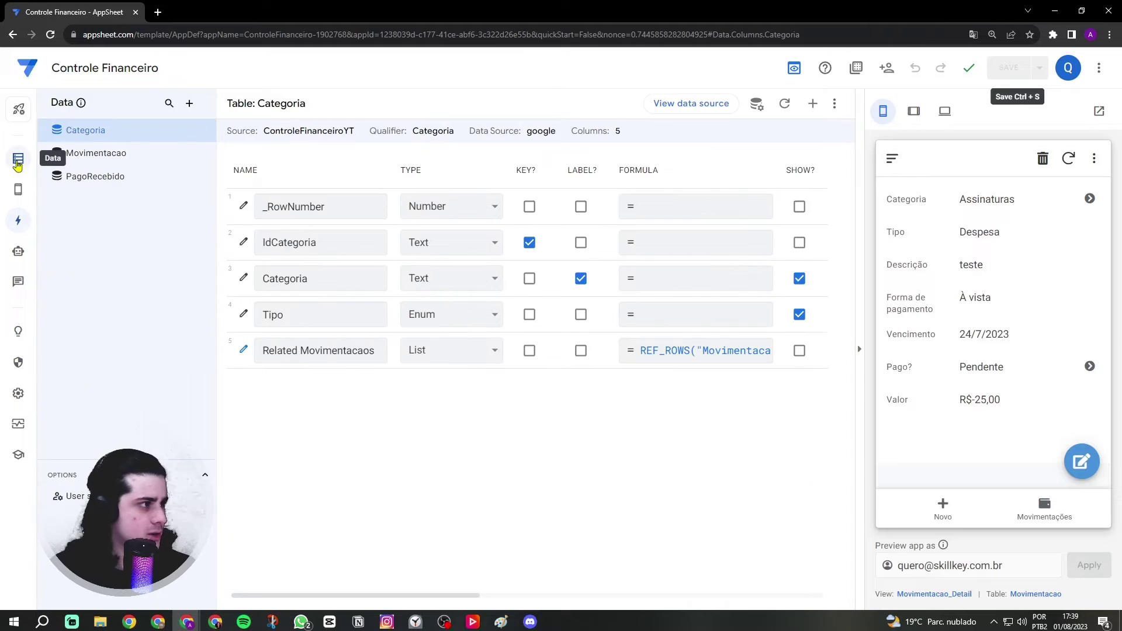
left_click(93, 162)
scroll(461, 382, "down", 4)
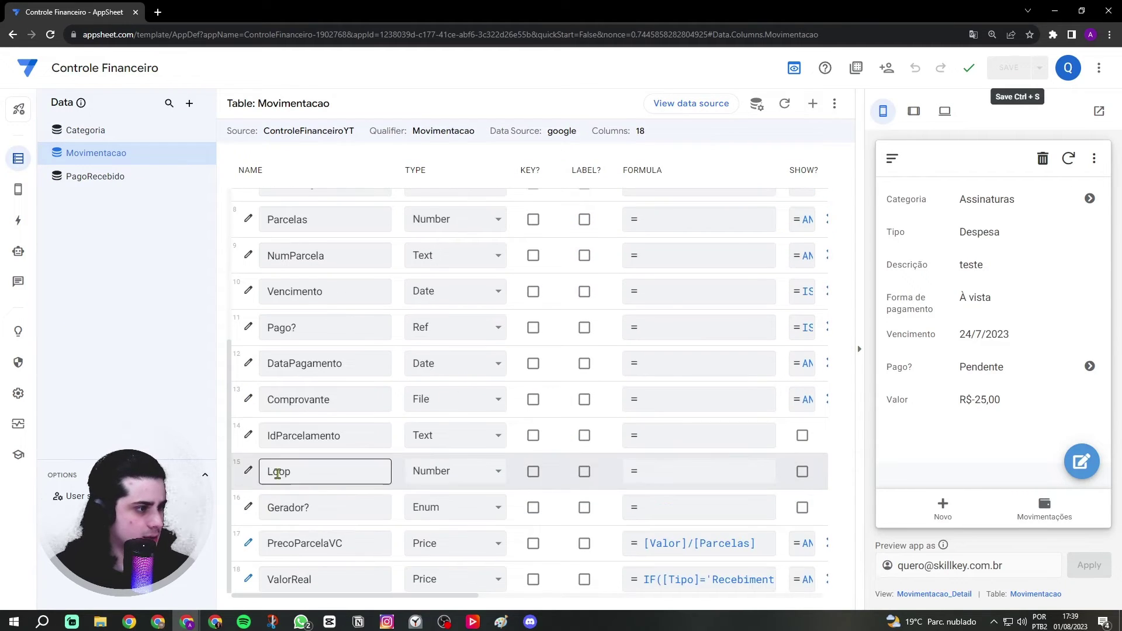
left_click(259, 326)
scroll(604, 432, "down", 3)
left_click(602, 405)
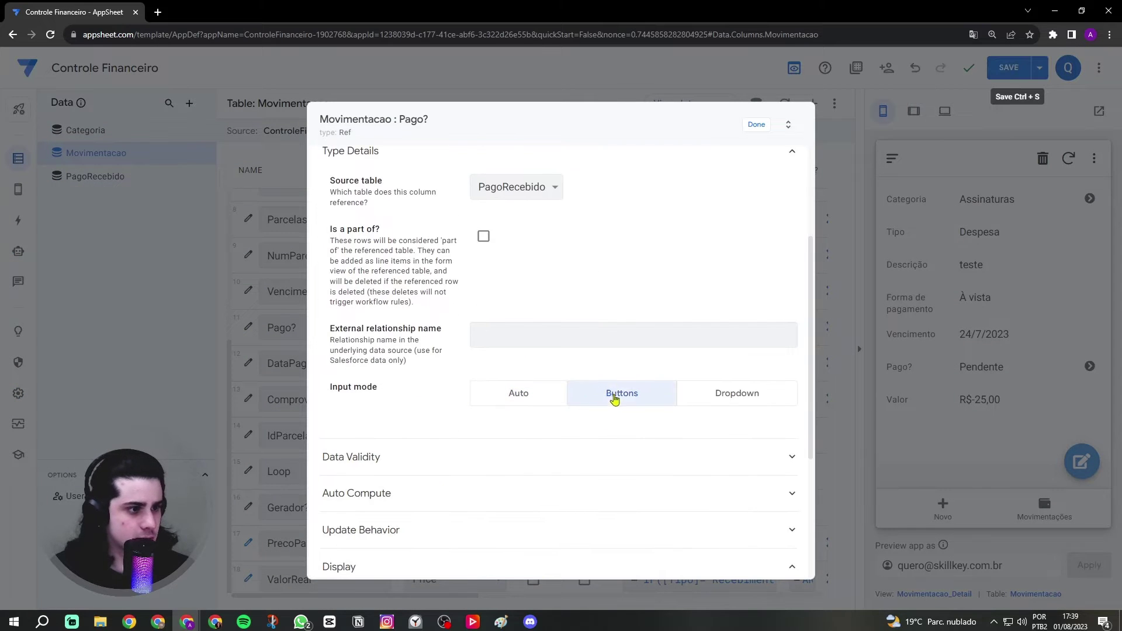
left_click(755, 125)
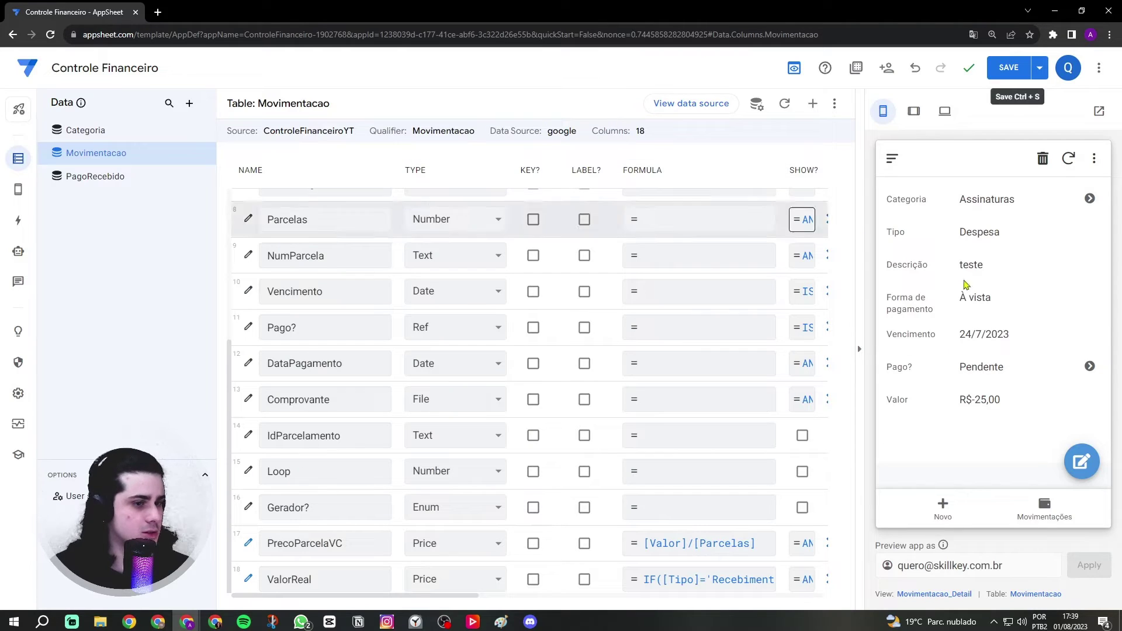
left_click(1075, 457)
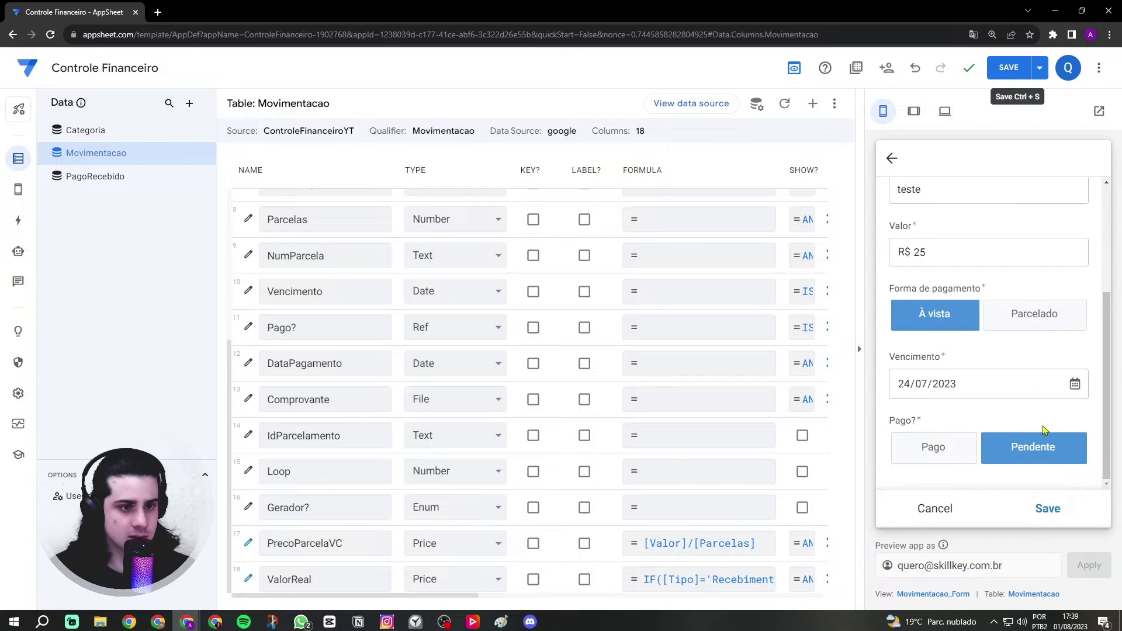
left_click(947, 499)
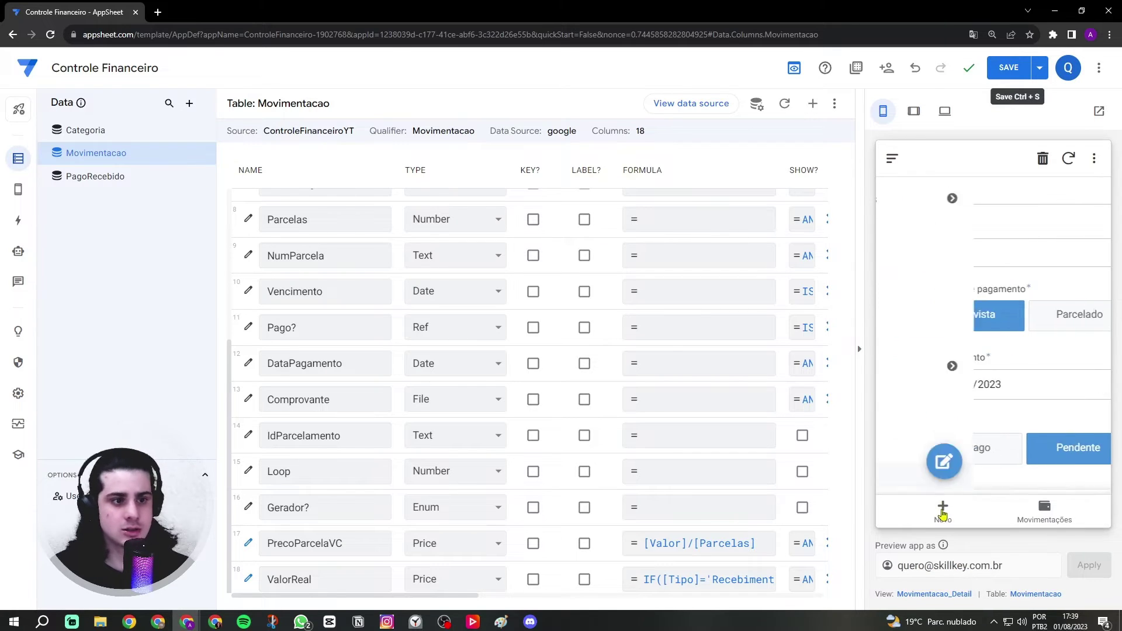
- Create a new action for the Movimentacao table
left_click(18, 220)
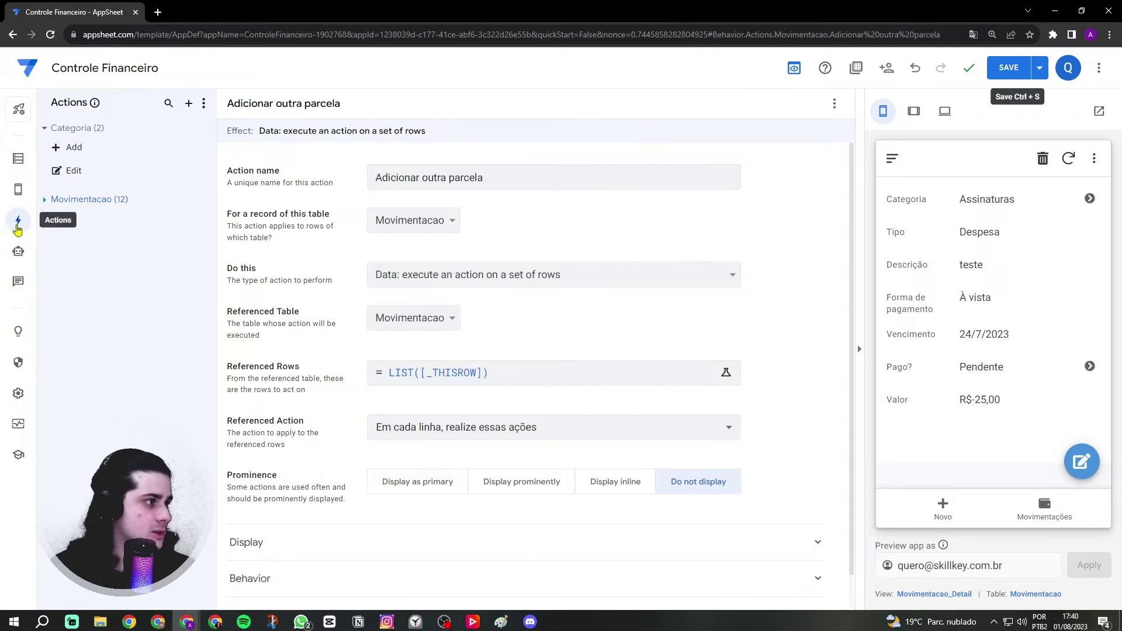
left_click(70, 199)
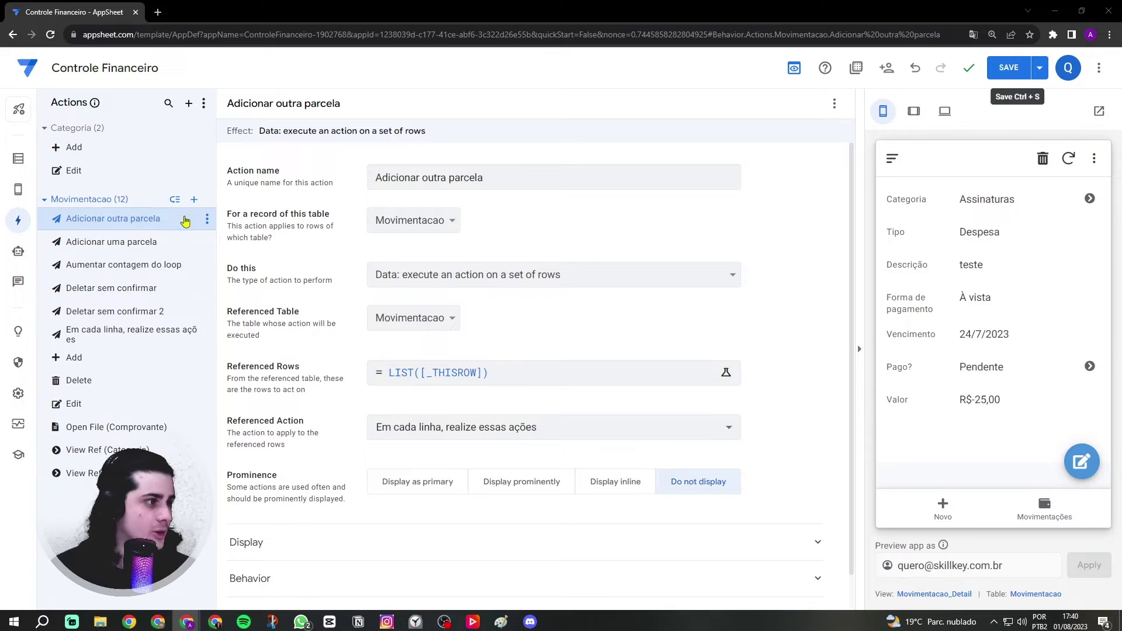
left_click(194, 200)
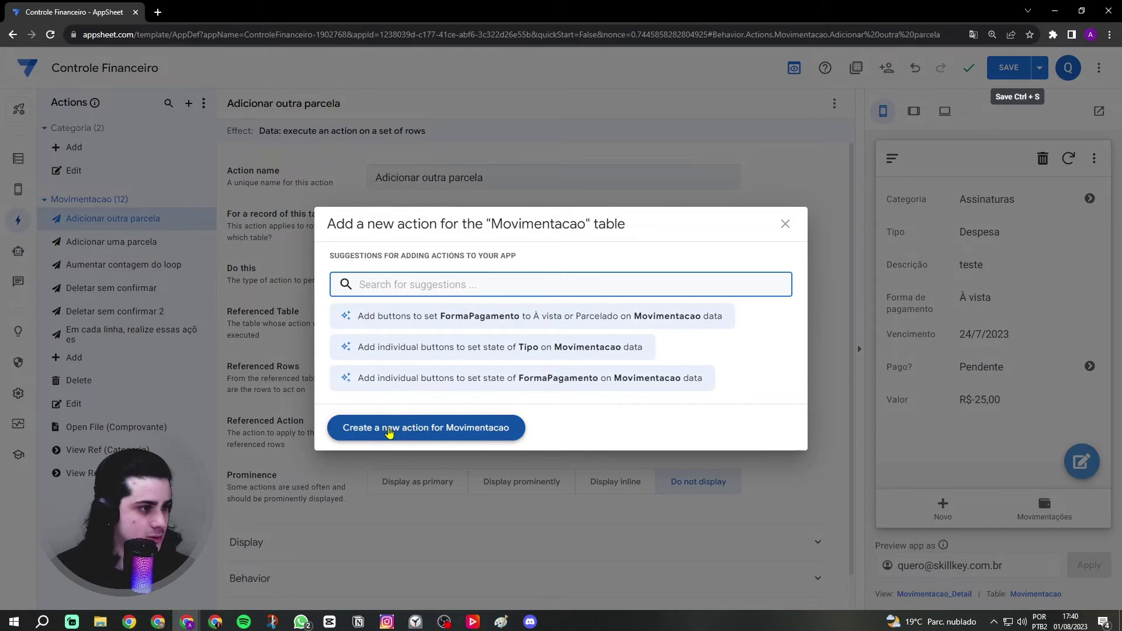
left_click(388, 430)
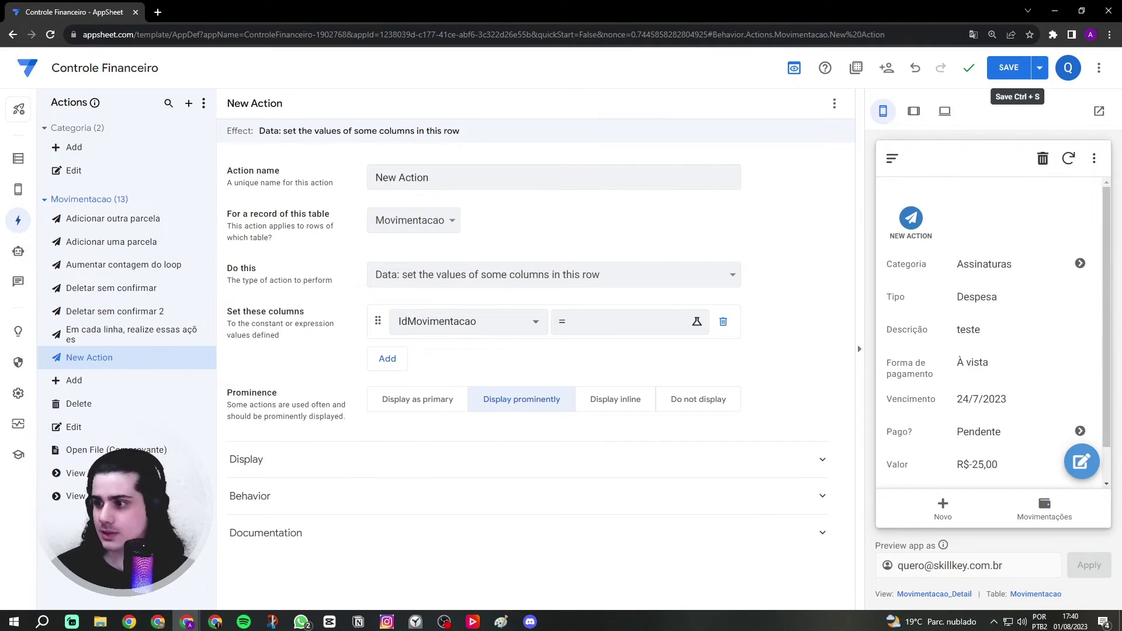
- Name the new Movimentacao action "Não recebido ou pendente"
left_click_drag(288, 214, 243, 210)
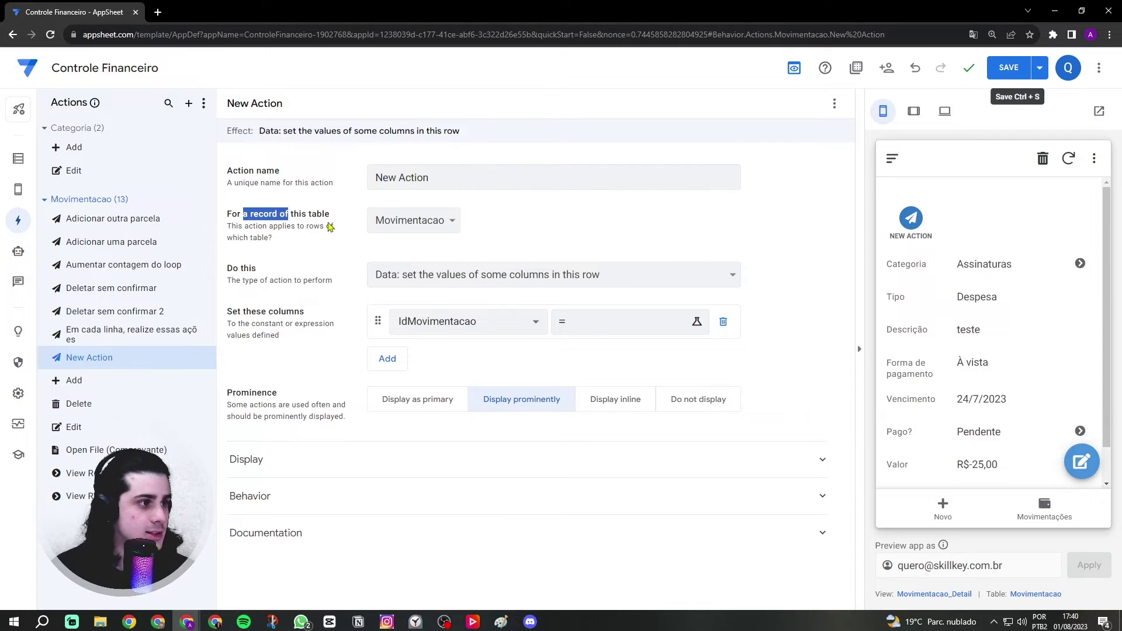
triple_click(436, 175)
type("Não recebido ou pendente")
double_click(401, 178)
left_click(469, 179)
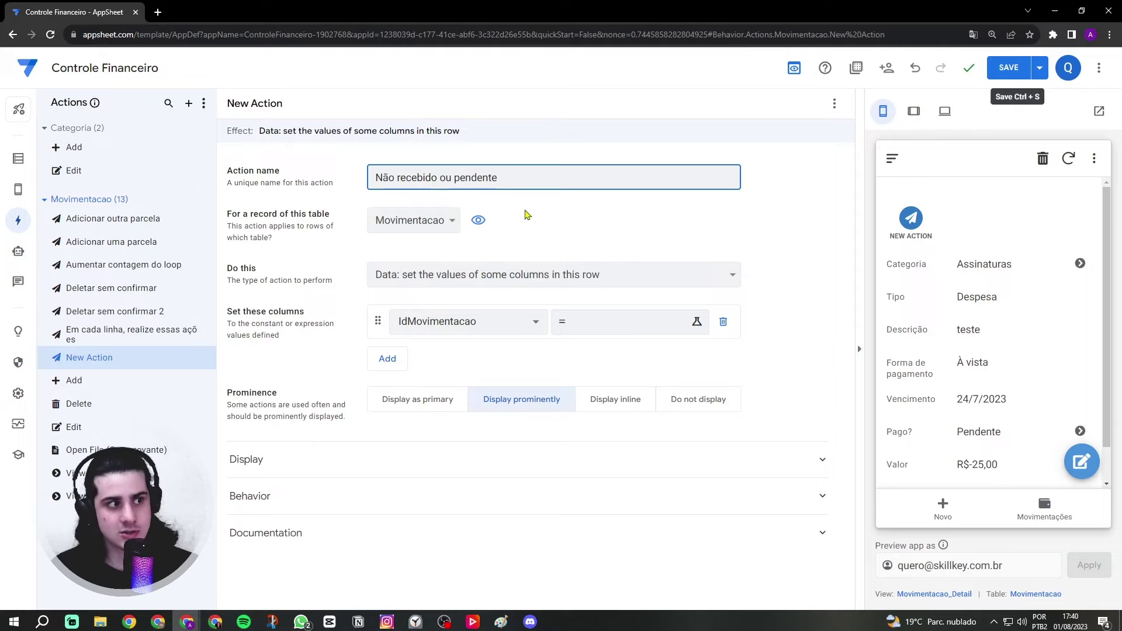
left_click(527, 216)
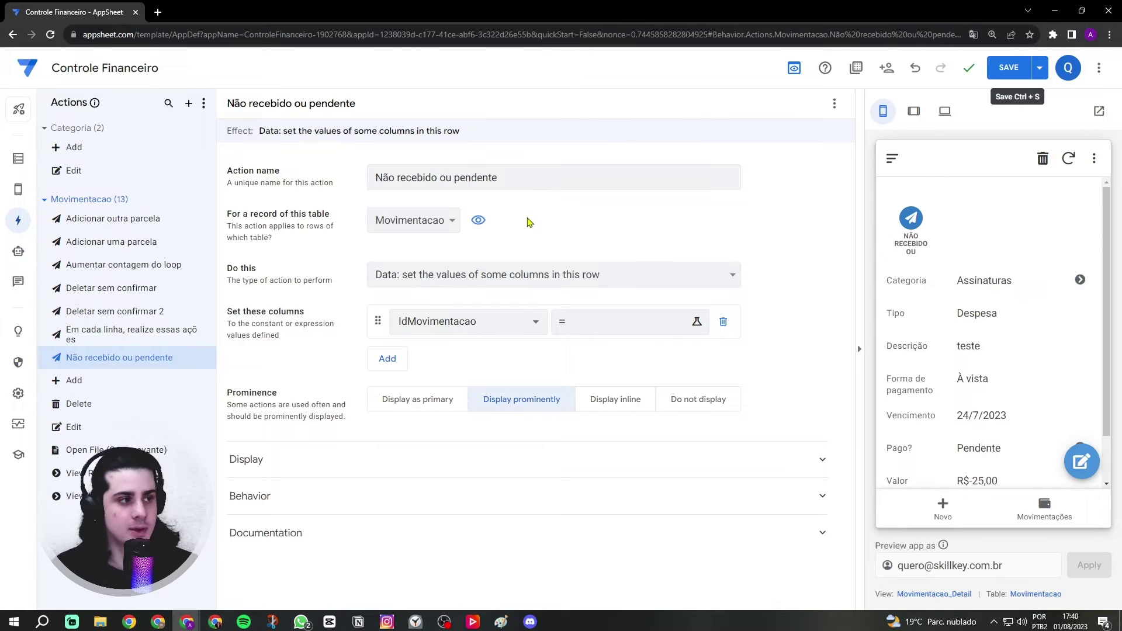
left_click_drag(379, 179, 498, 178)
left_click(524, 178)
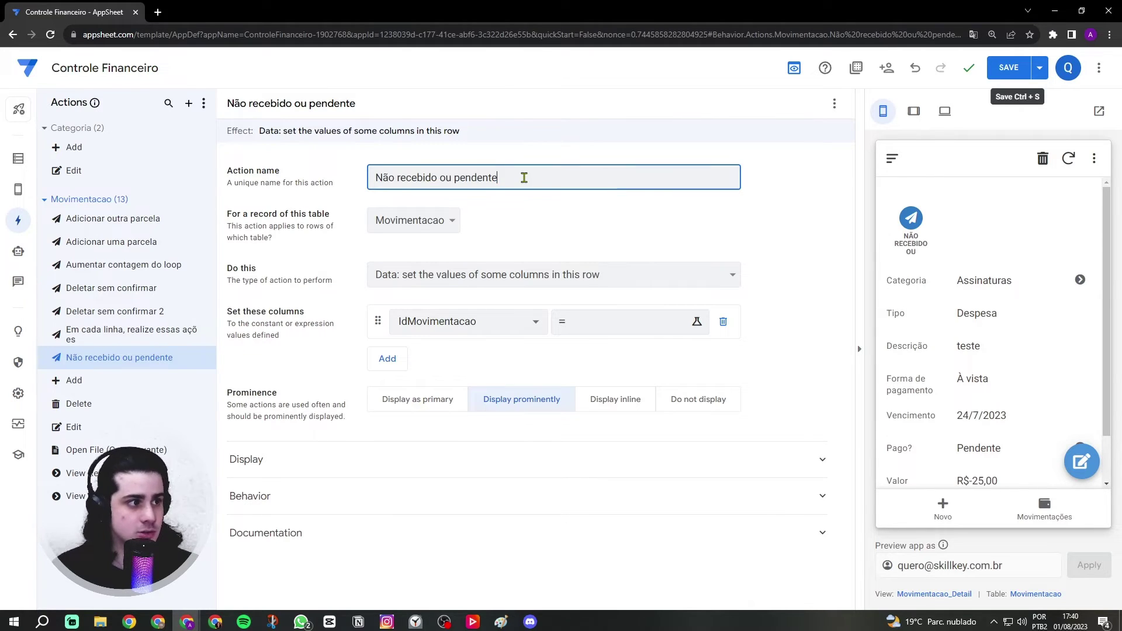
key("alt+Tab")
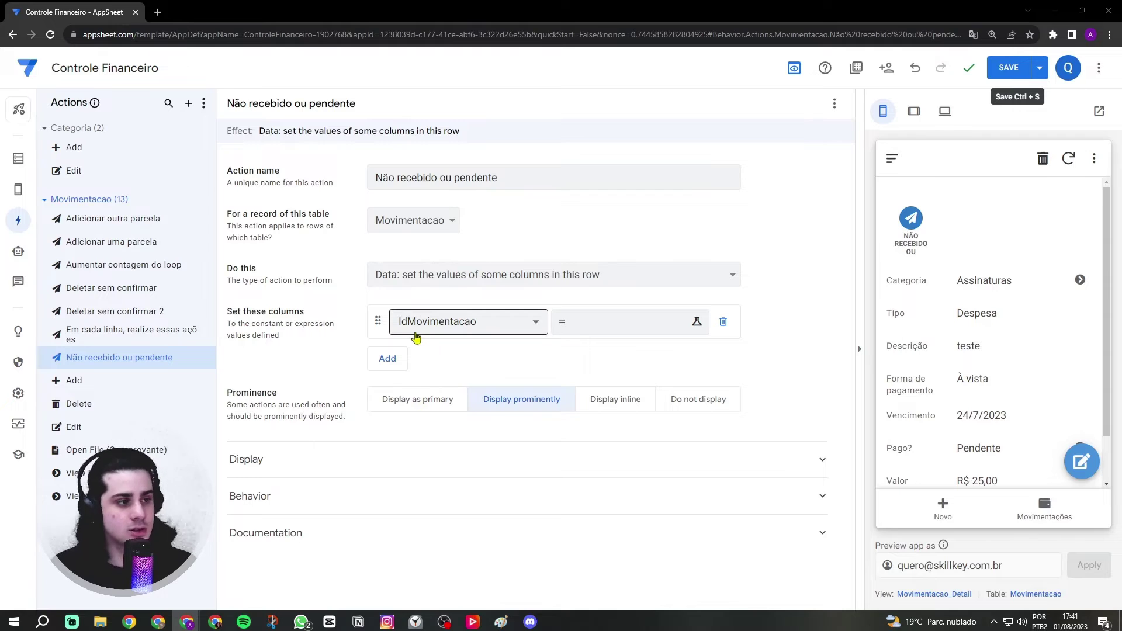
- Have the action set the Pago? column with the expression IF([Tipo]='Recebimento','Não recebido','Pendente')
left_click(423, 325)
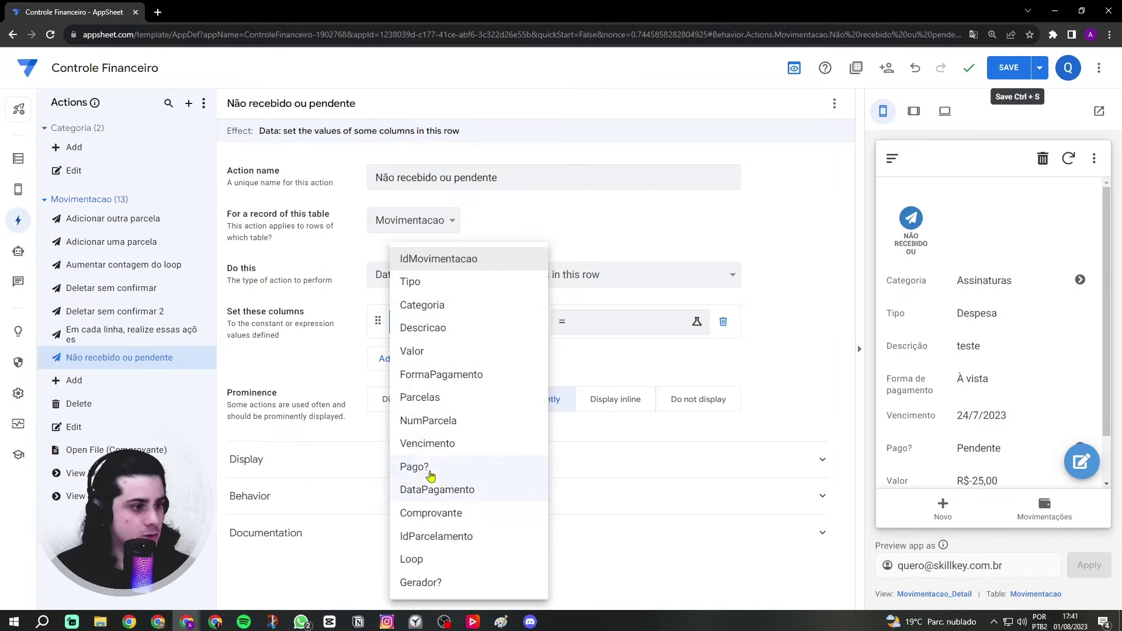
left_click(431, 464)
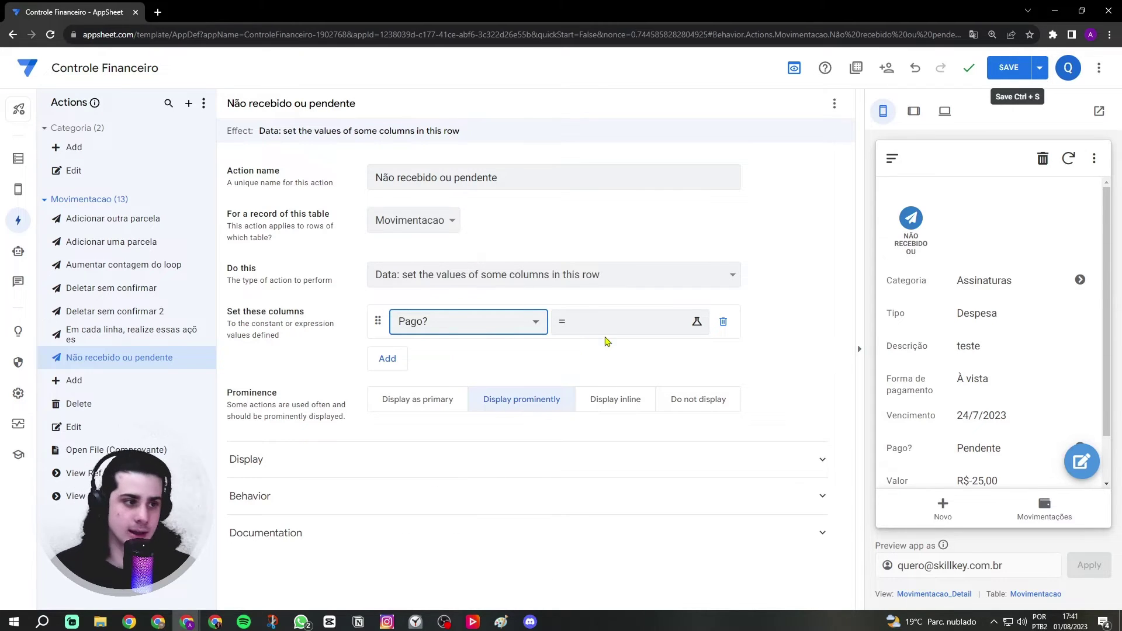
left_click(605, 332)
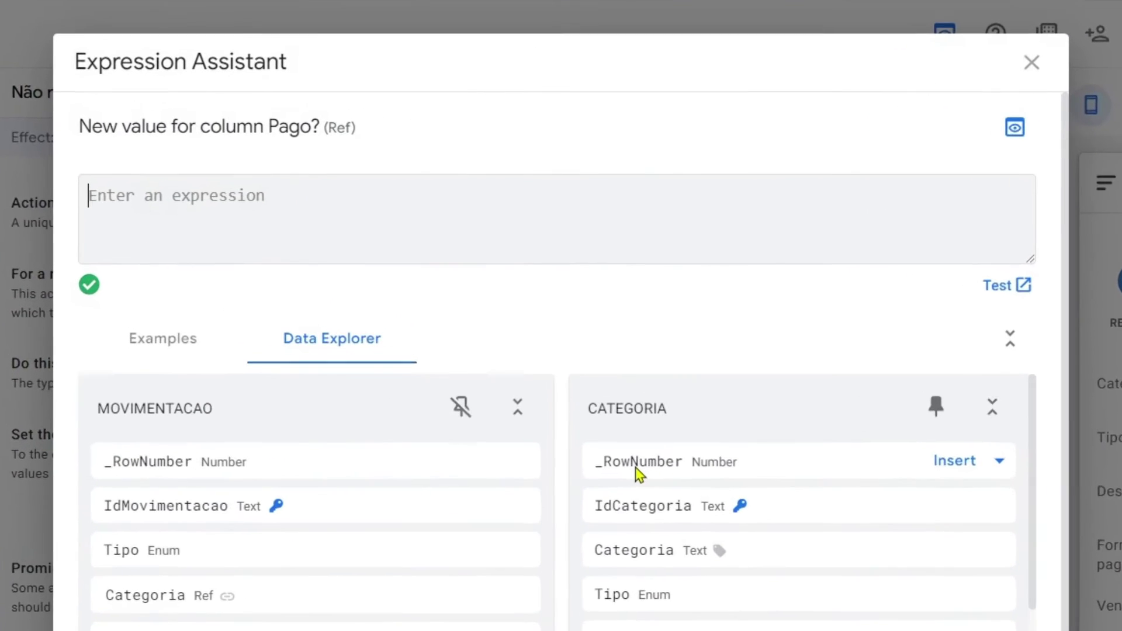
type("IF")
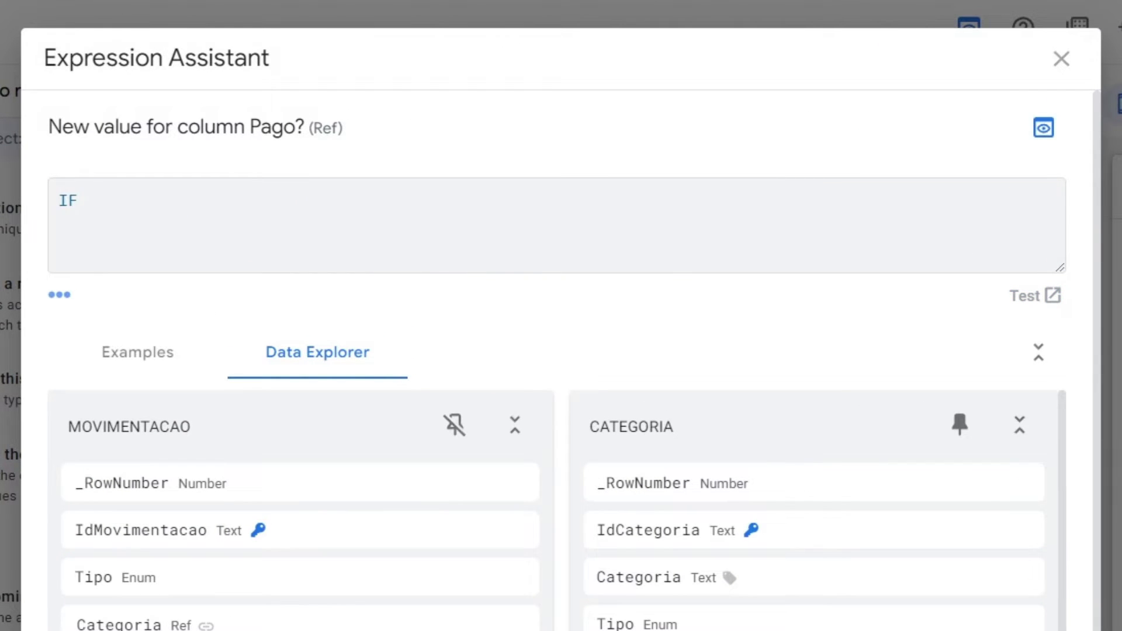
type("(")
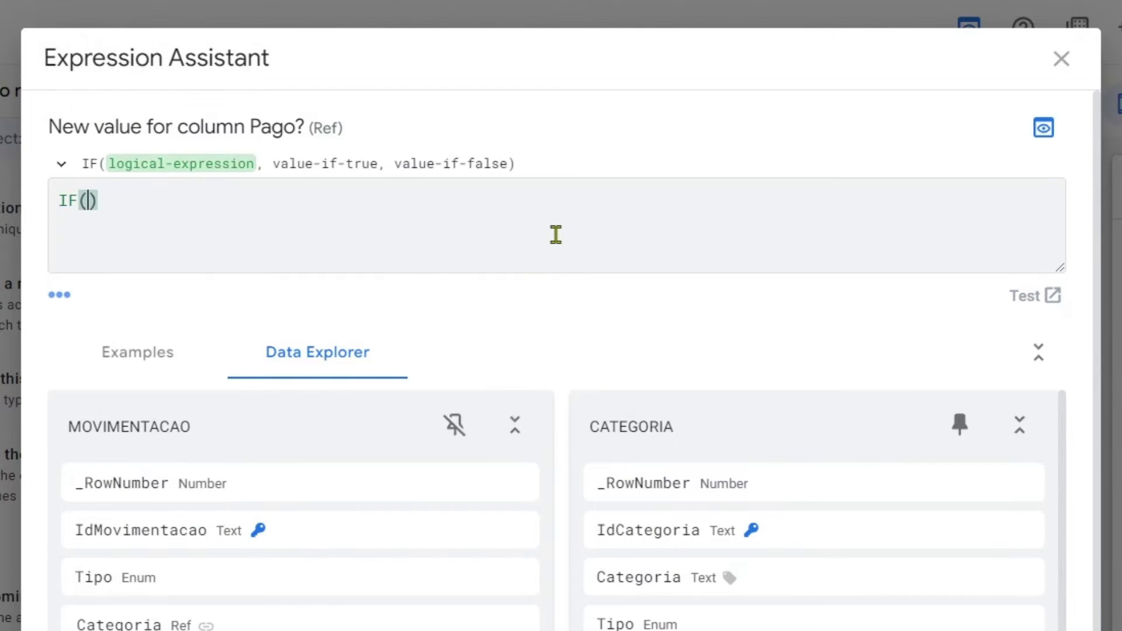
type("[Tipo")
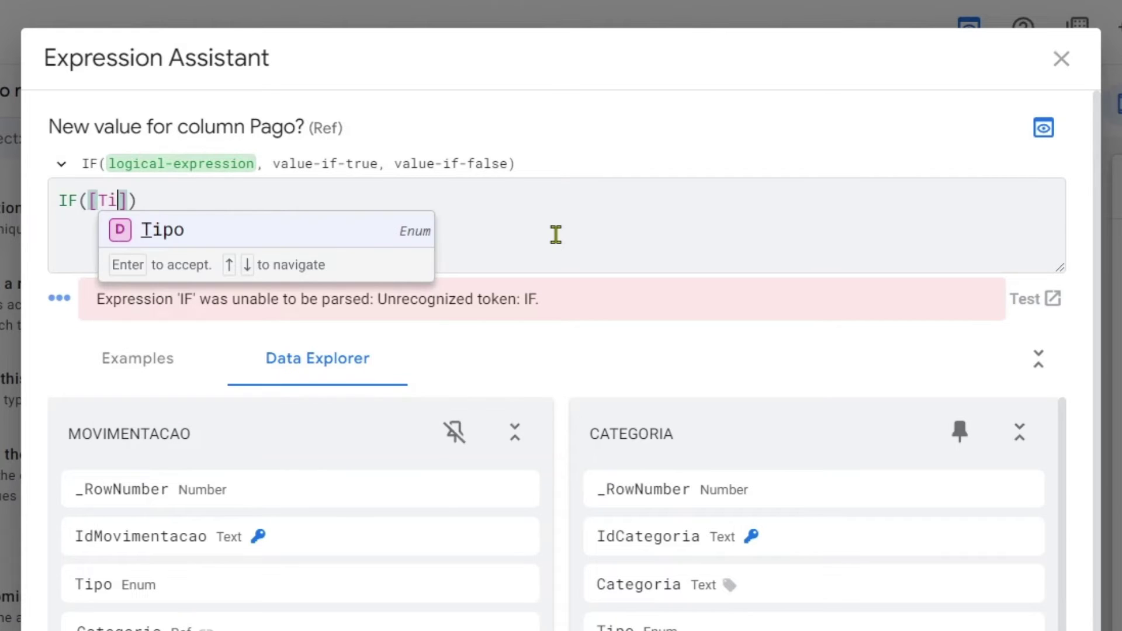
type("]='Receb")
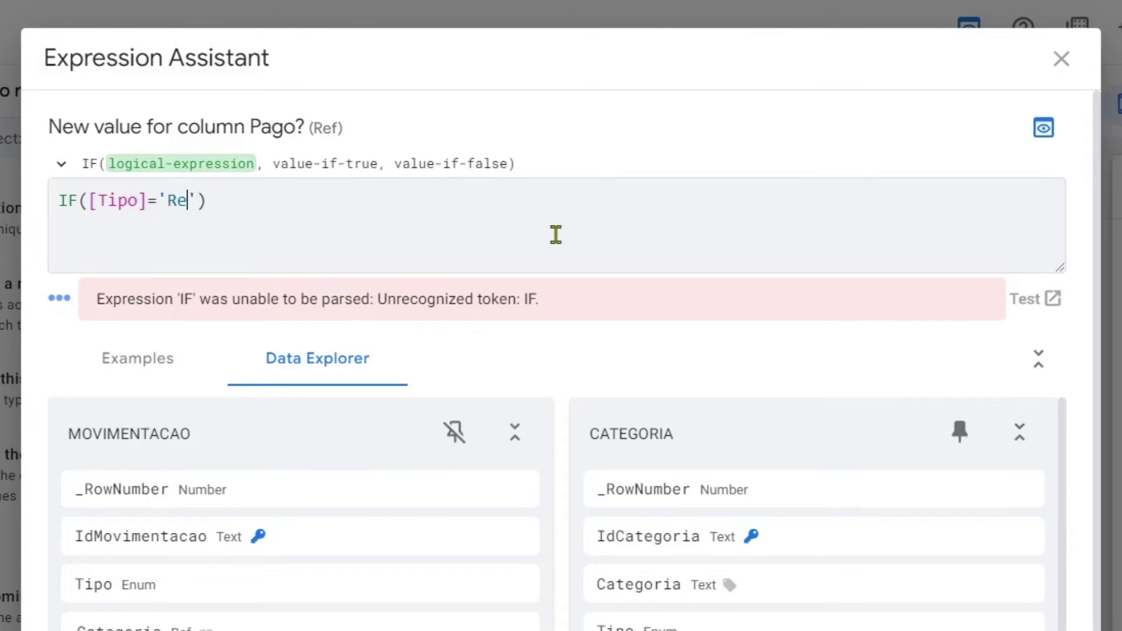
type("imento',")
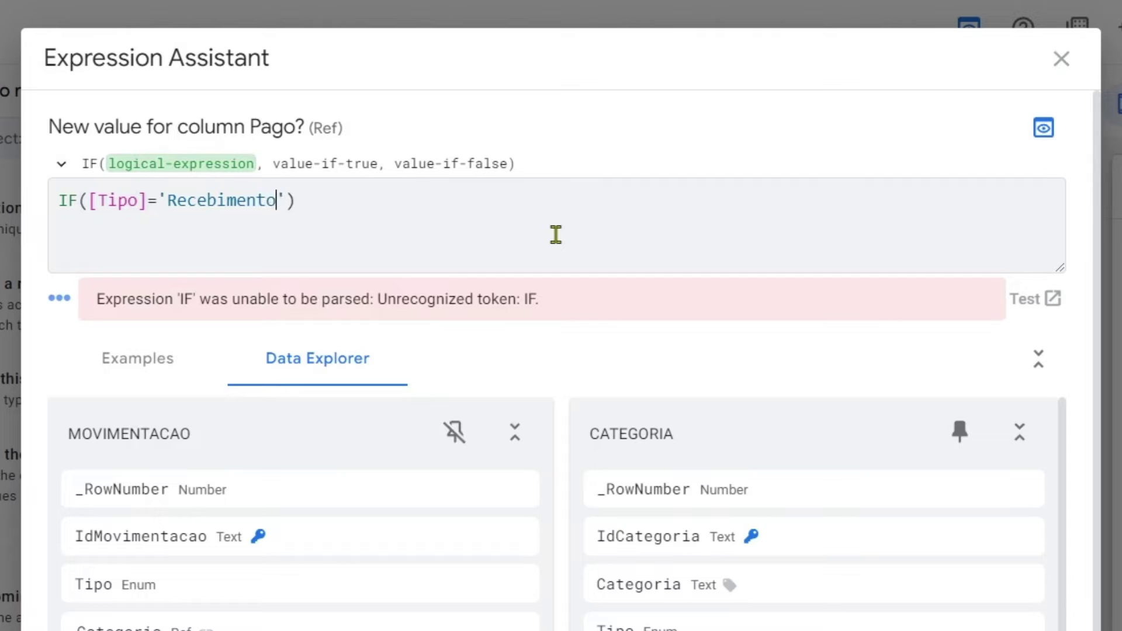
type("'")
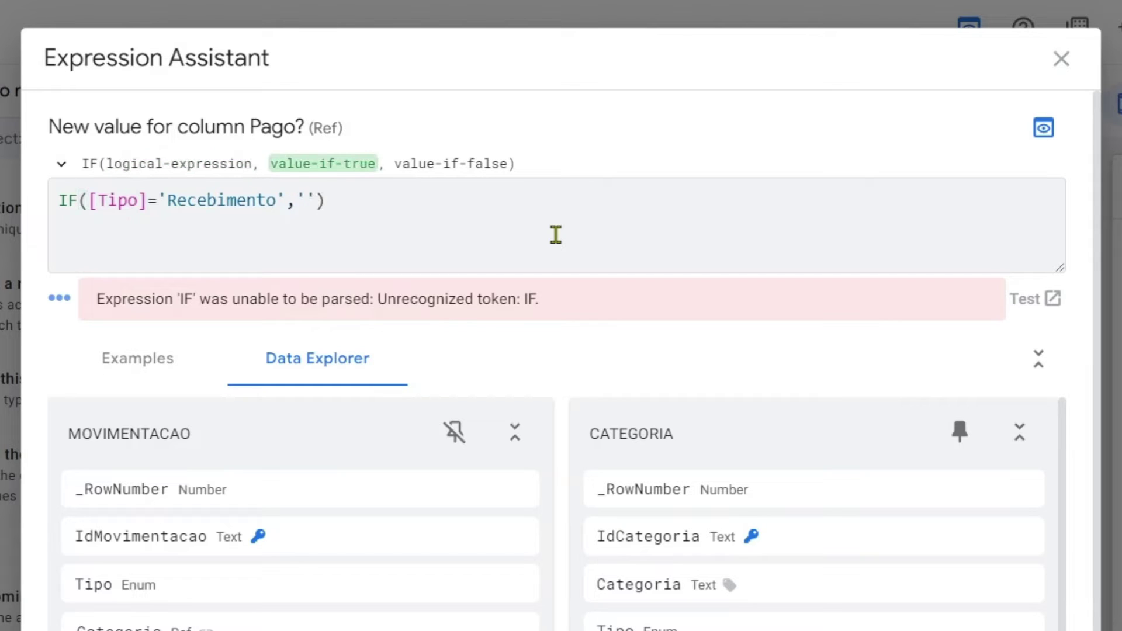
type("Não recebido")
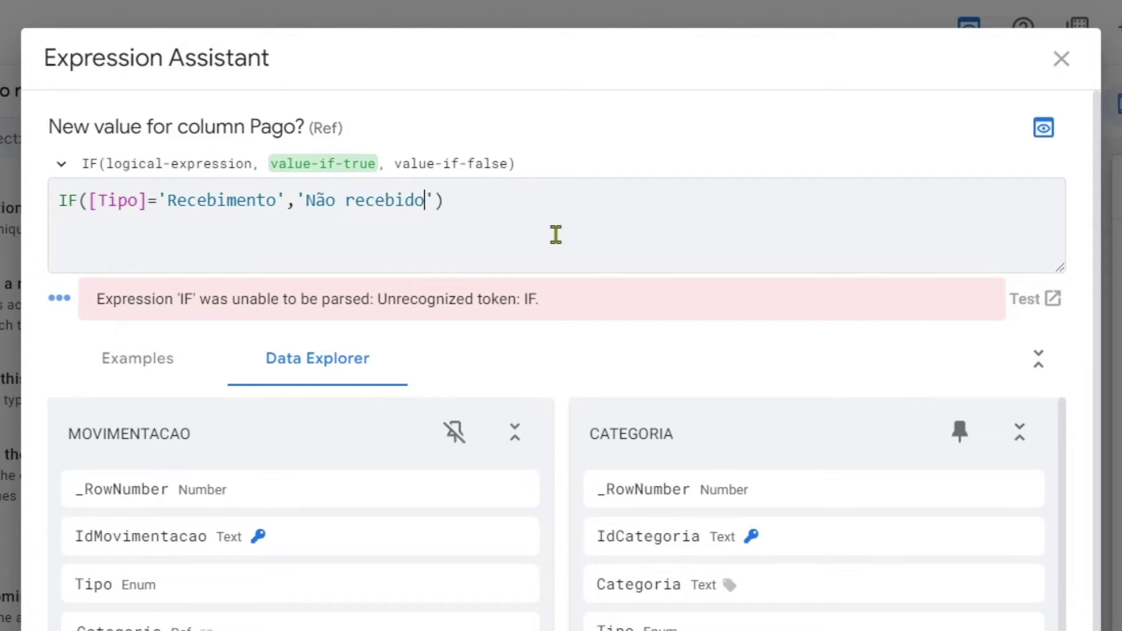
type("',")
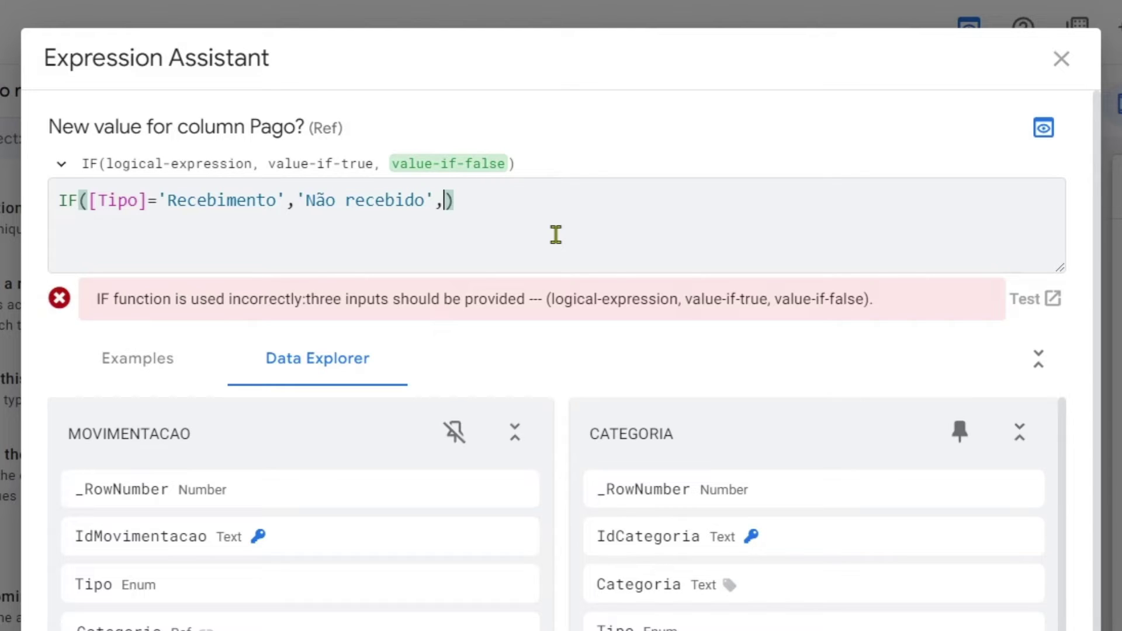
type("'Pendente'")
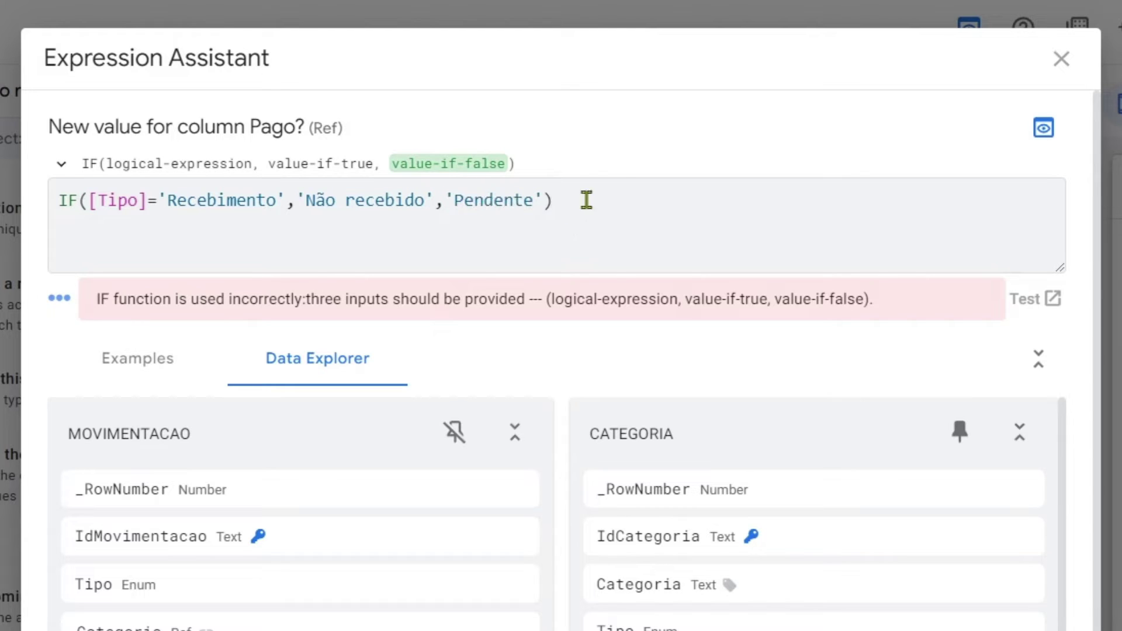
left_click(586, 200)
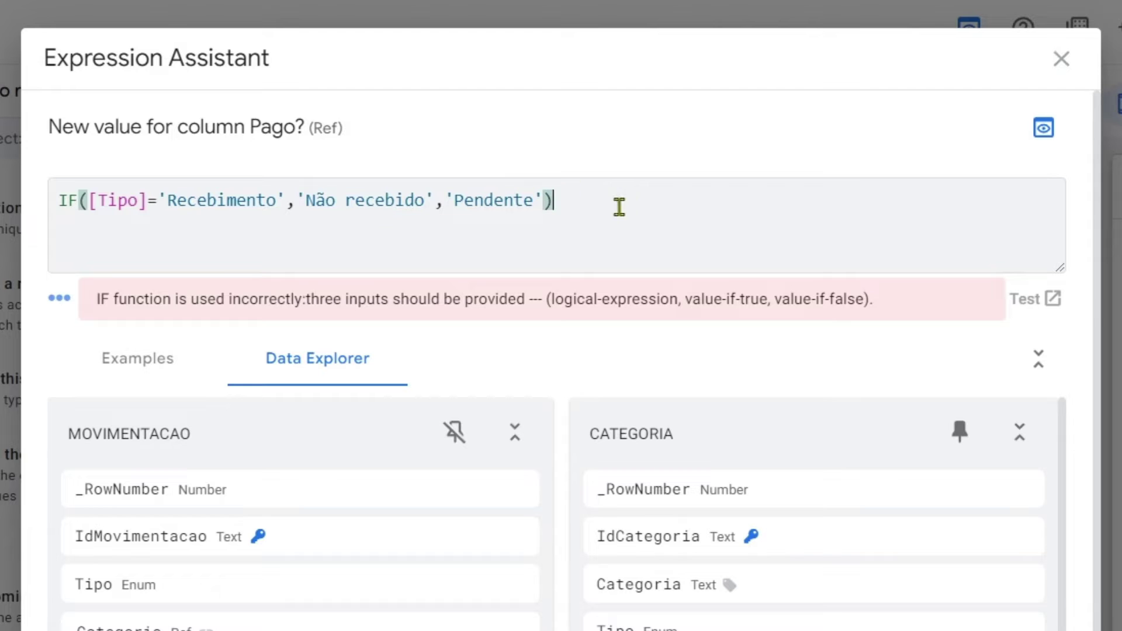
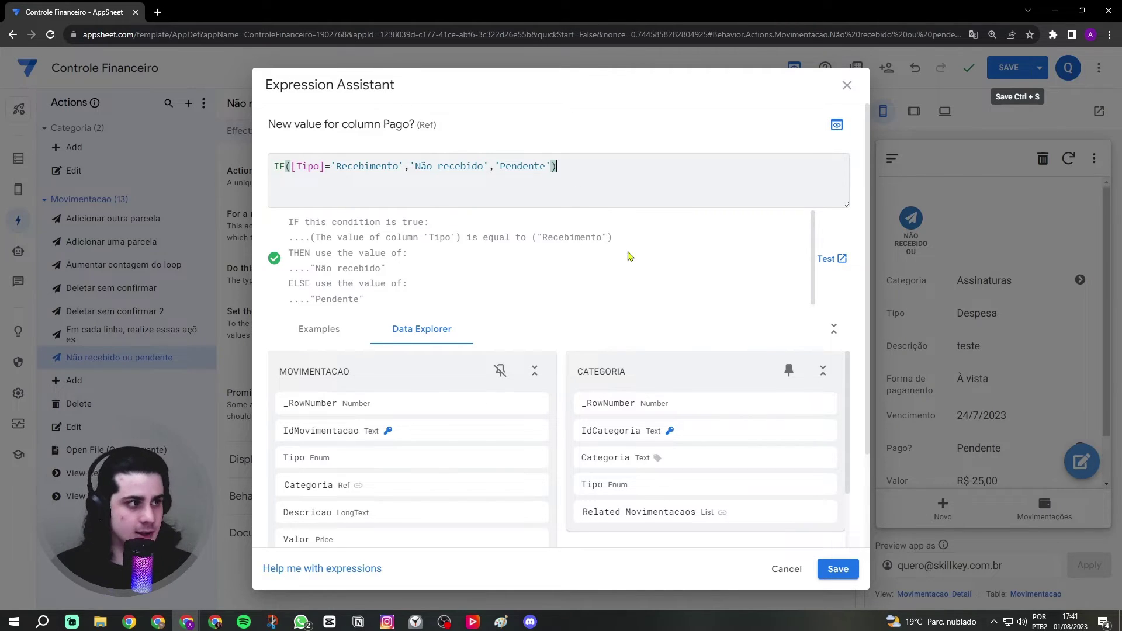
- Review the condition and both result values of the Pago? expression, select the whole expression, and save it
left_click_drag(302, 168, 483, 168)
left_click(317, 168)
left_click(421, 167)
double_click(512, 167)
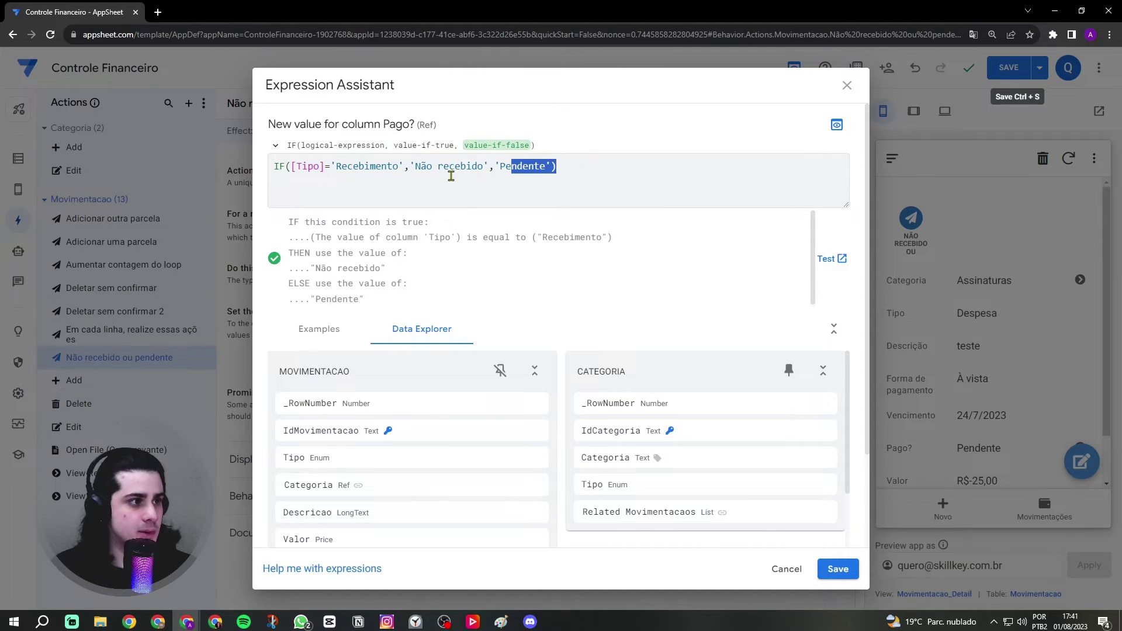
left_click(426, 175)
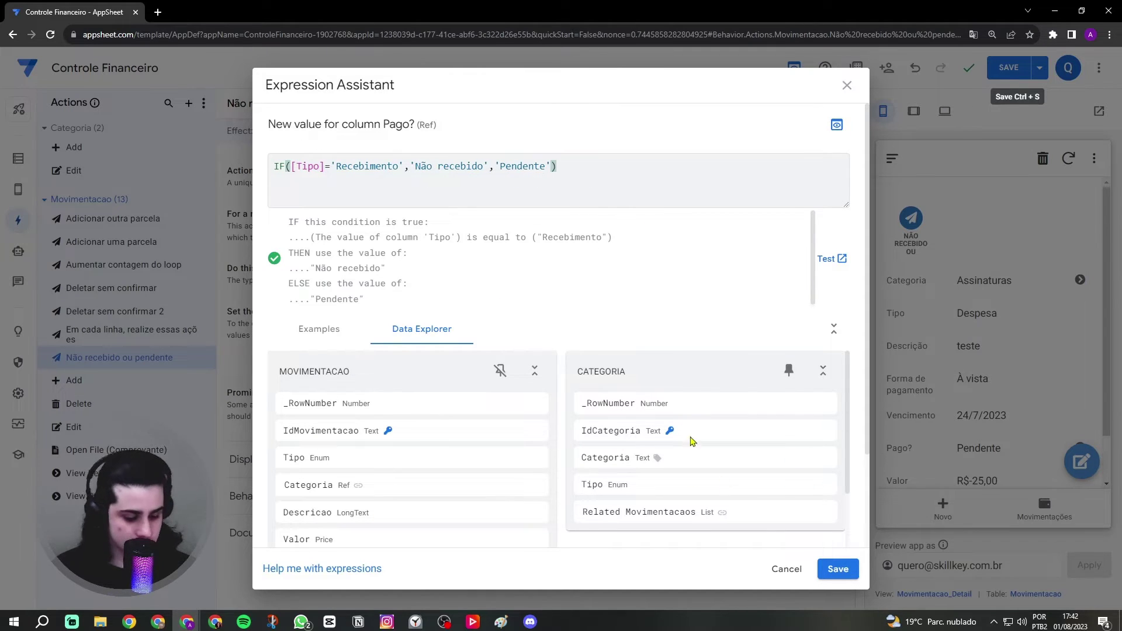
key("ctrl+a")
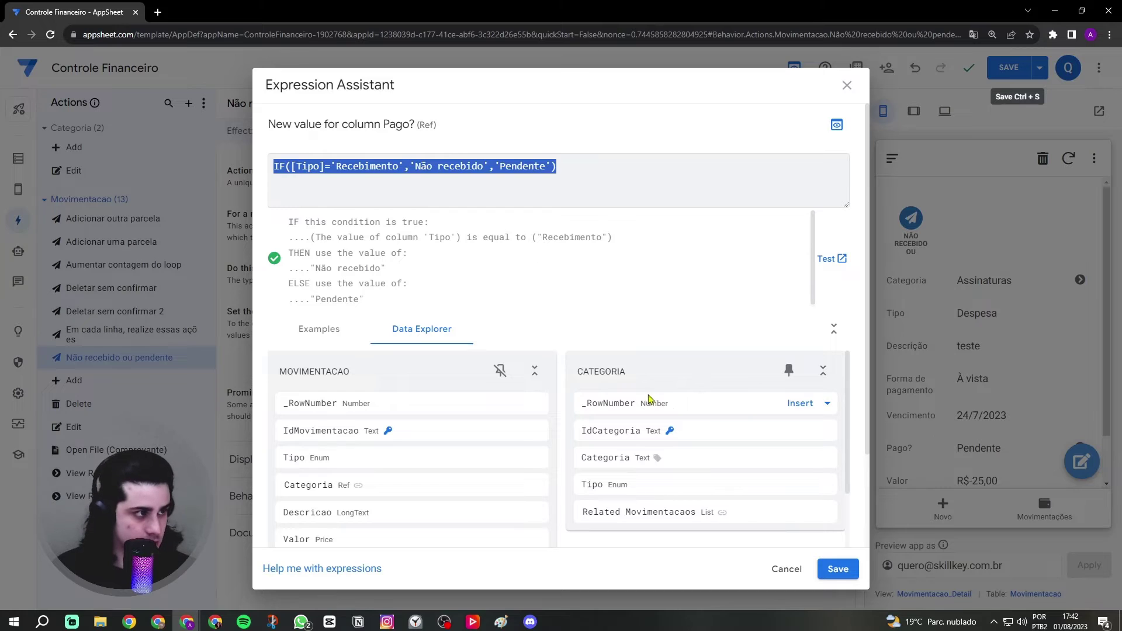
left_click(836, 568)
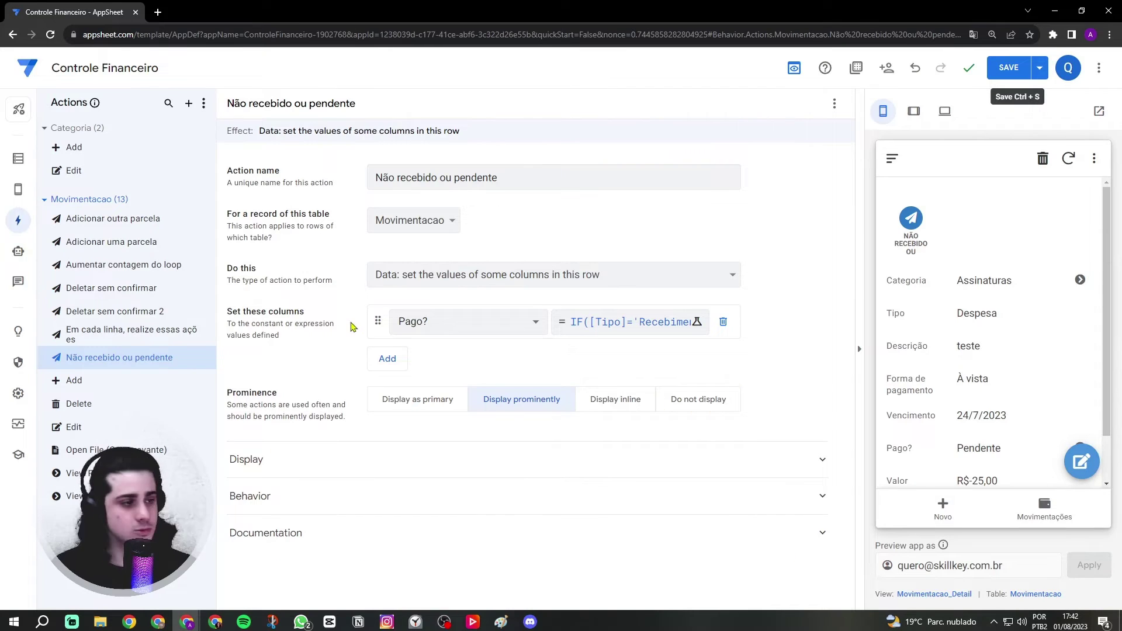
- Add DataPagamento to the columns the action sets, with the expression TODAY(), and save the expression
left_click(387, 358)
left_click(433, 354)
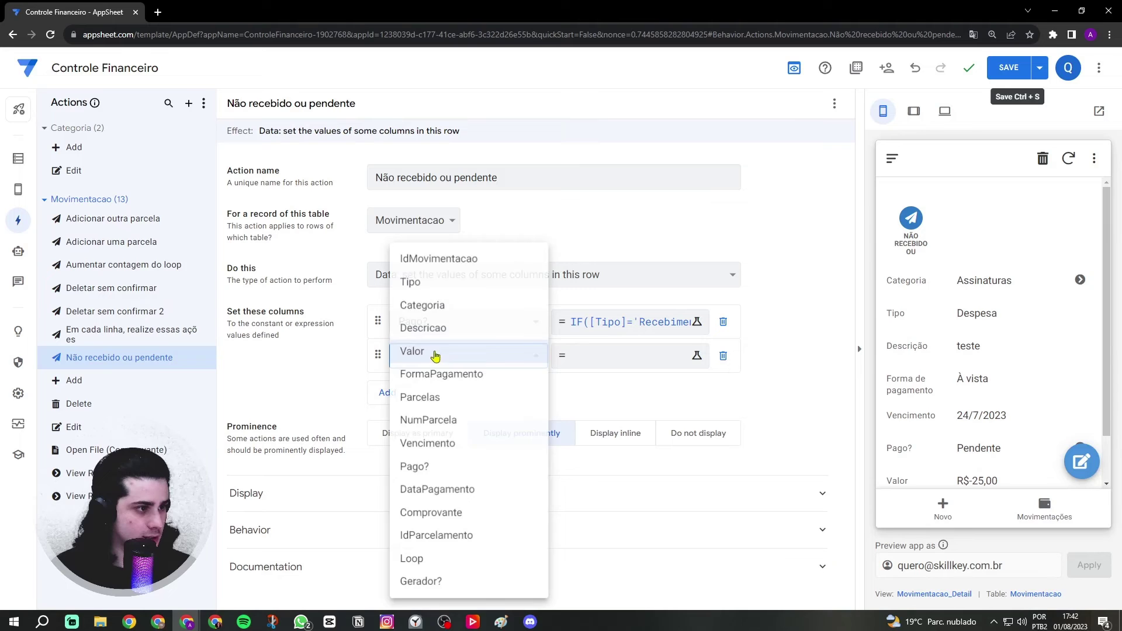
left_click(446, 491)
left_click(595, 359)
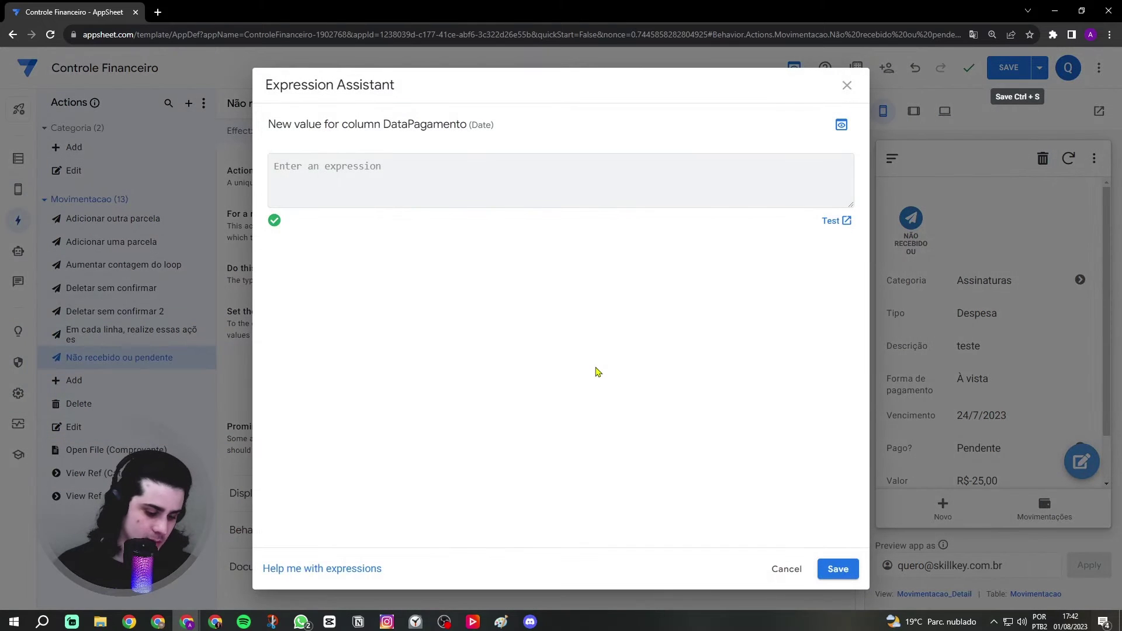
key("Caps_Lock")
type("TODAY()")
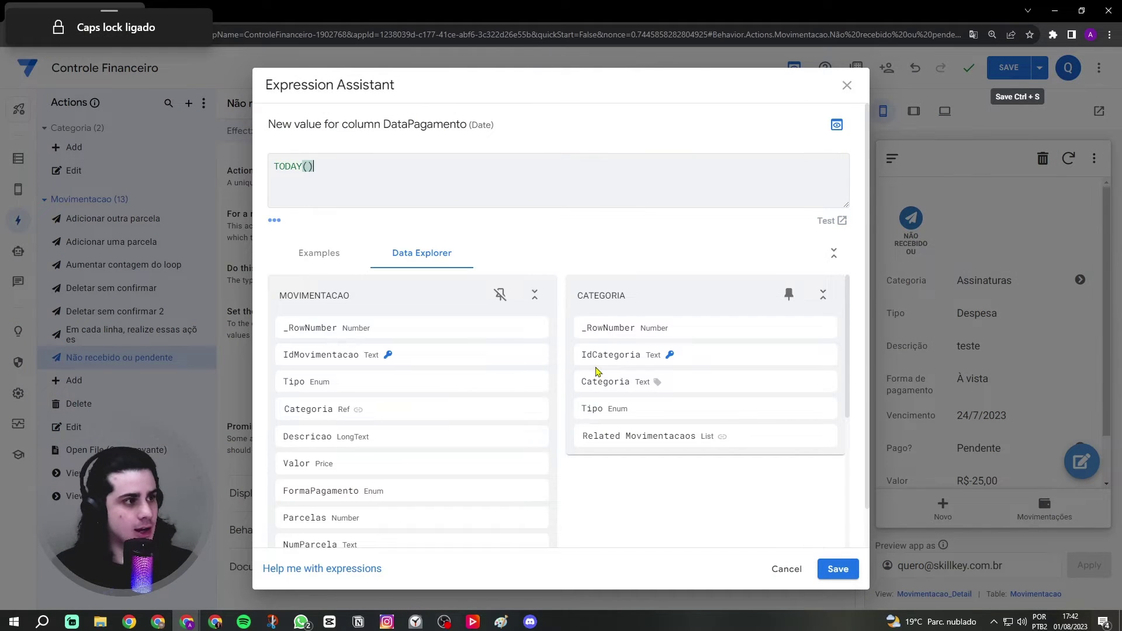
left_click(838, 568)
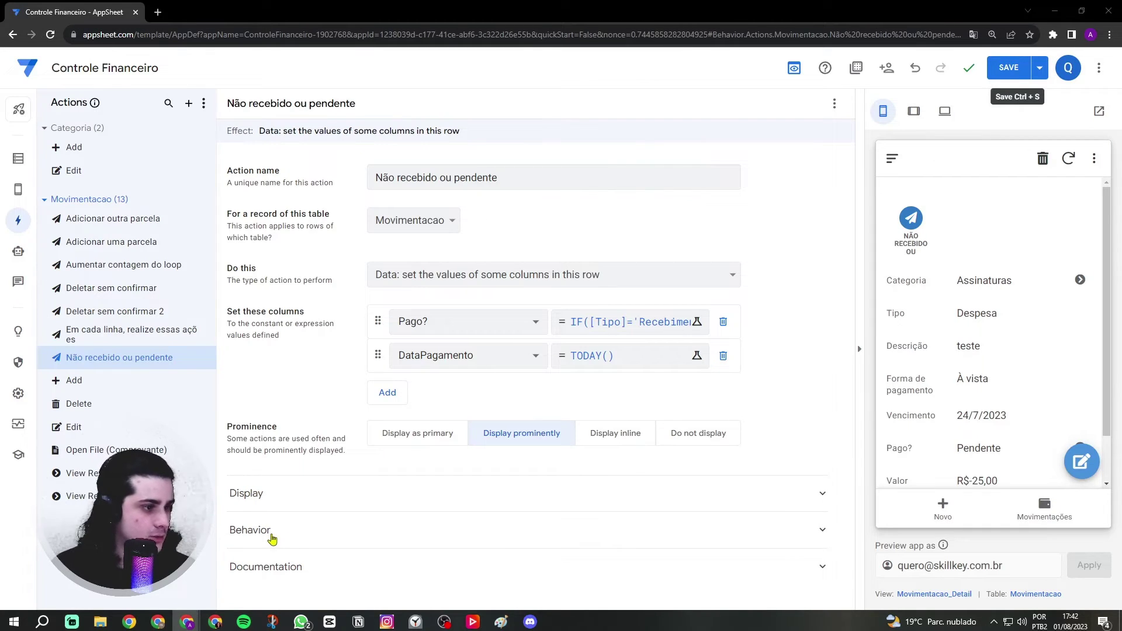
- Replace the condition that controls when the action is available with an empty IF() function
left_click(272, 539)
scroll(286, 533, "down", 3)
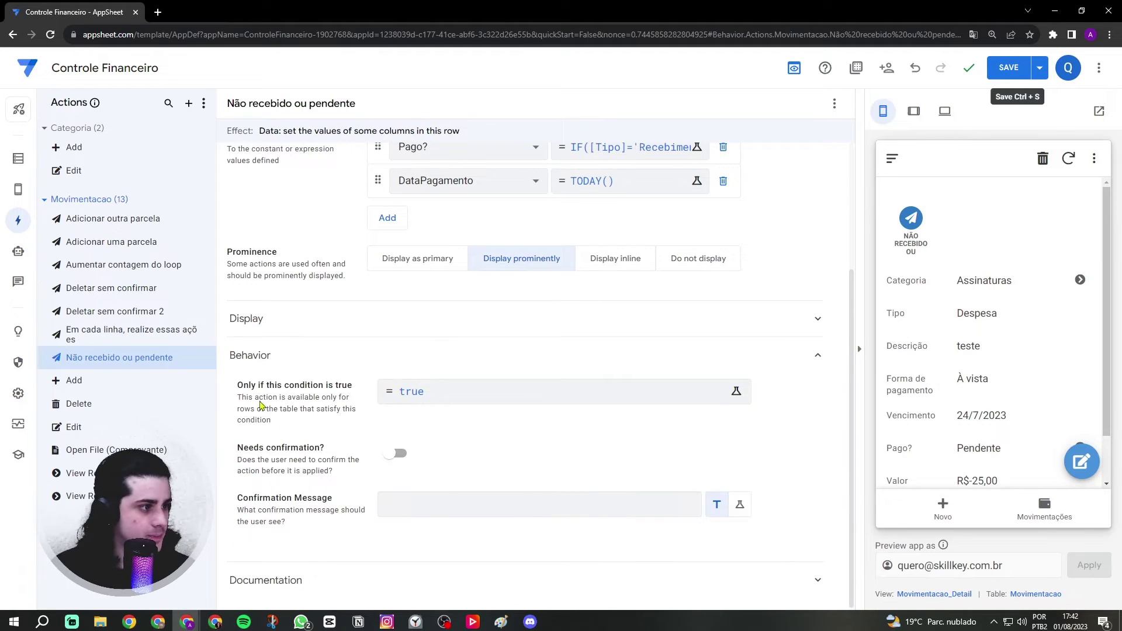
left_click_drag(239, 385, 337, 394)
left_click(337, 394)
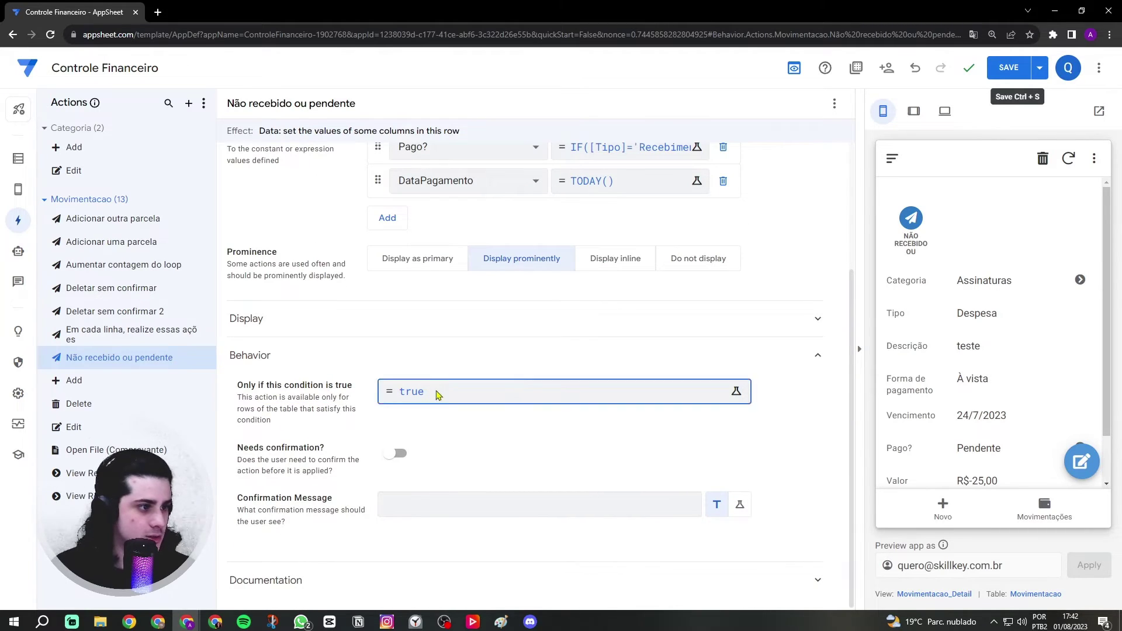
left_click(416, 393)
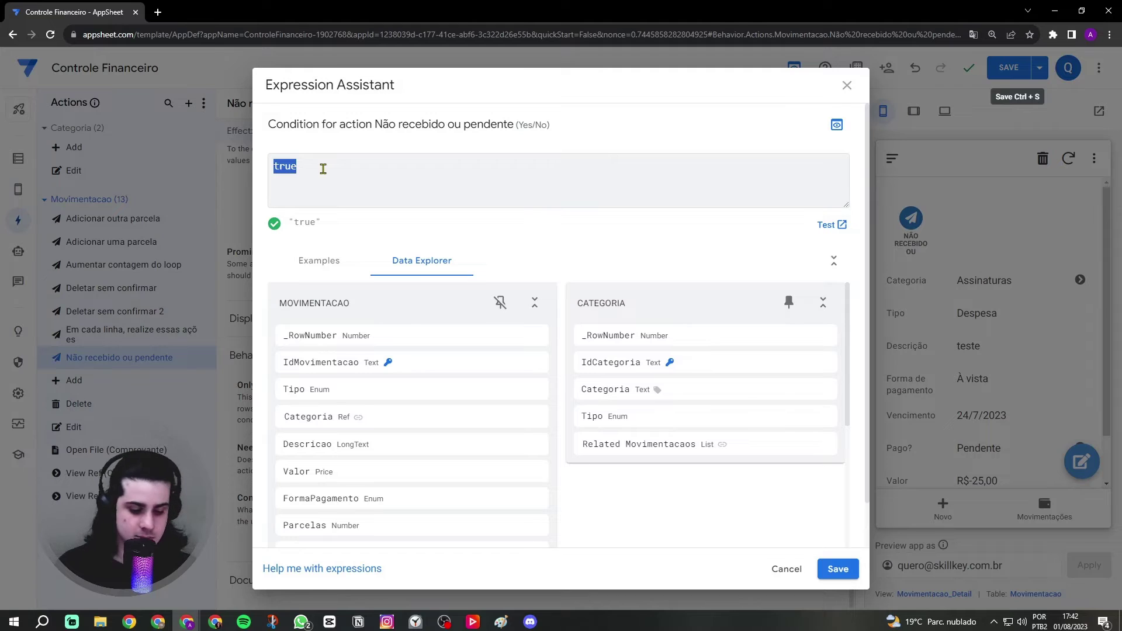
key("Caps_Lock")
type("if(")
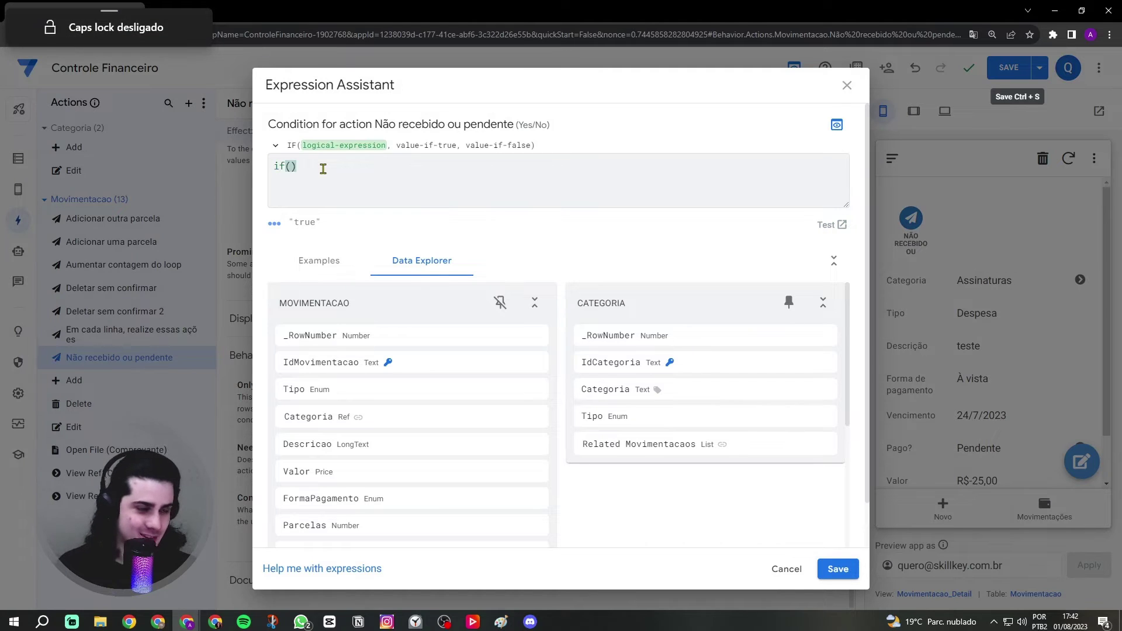
key("ctrl+a")
key("Right")
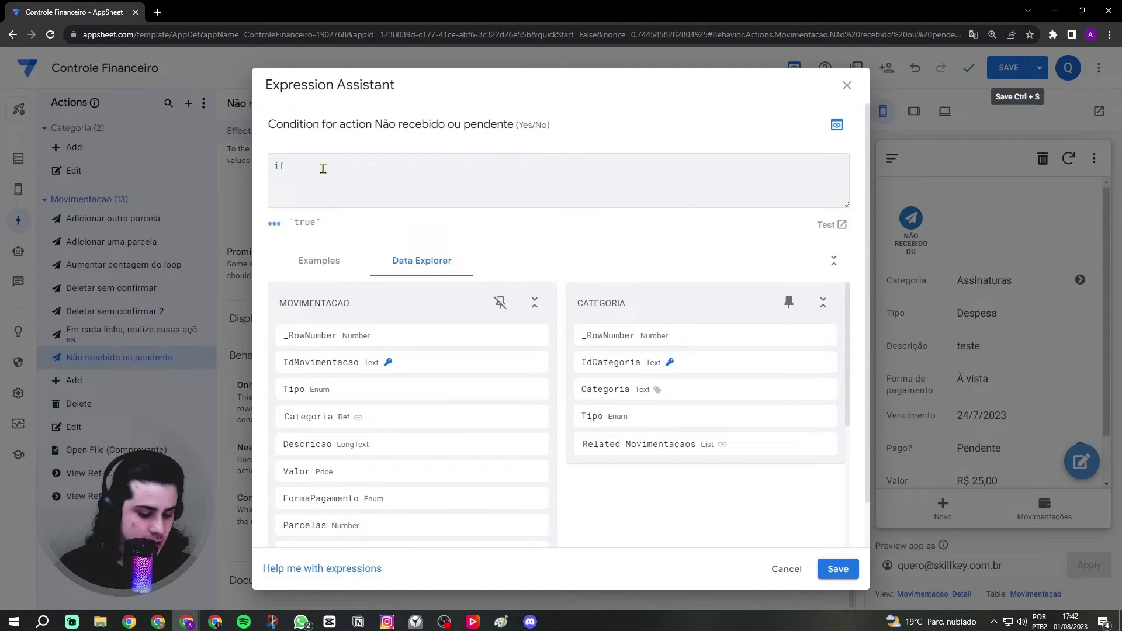
key("Left")
key("BackSpace")
key("BackSpace")
key("BackSpace")
key("Caps_Lock")
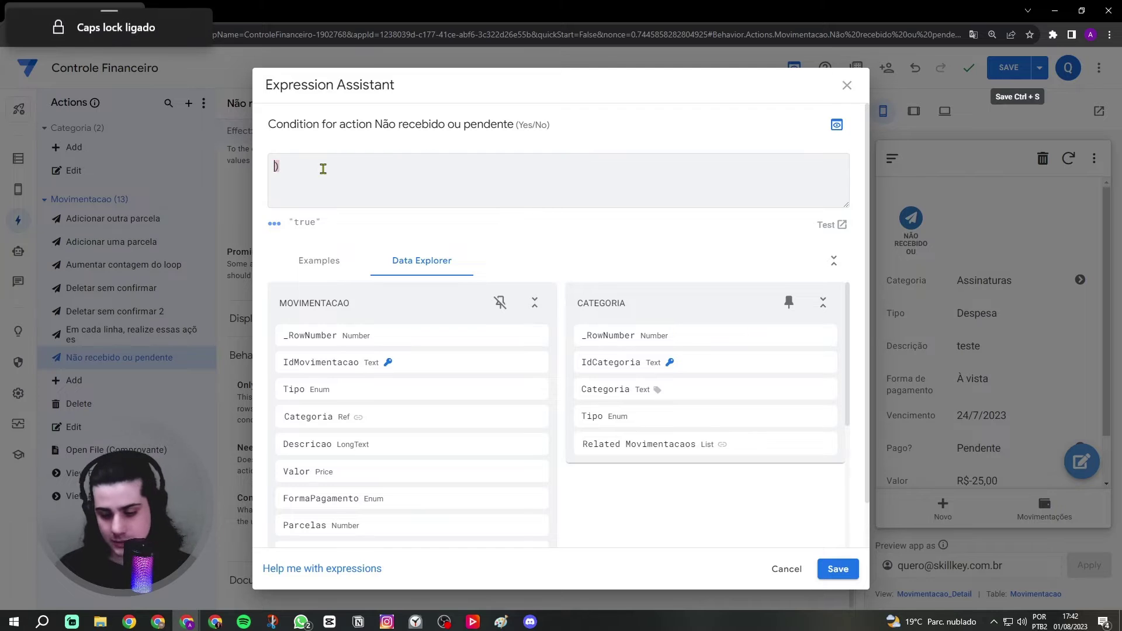
type("IF")
type("(")
key("Caps_Lock")
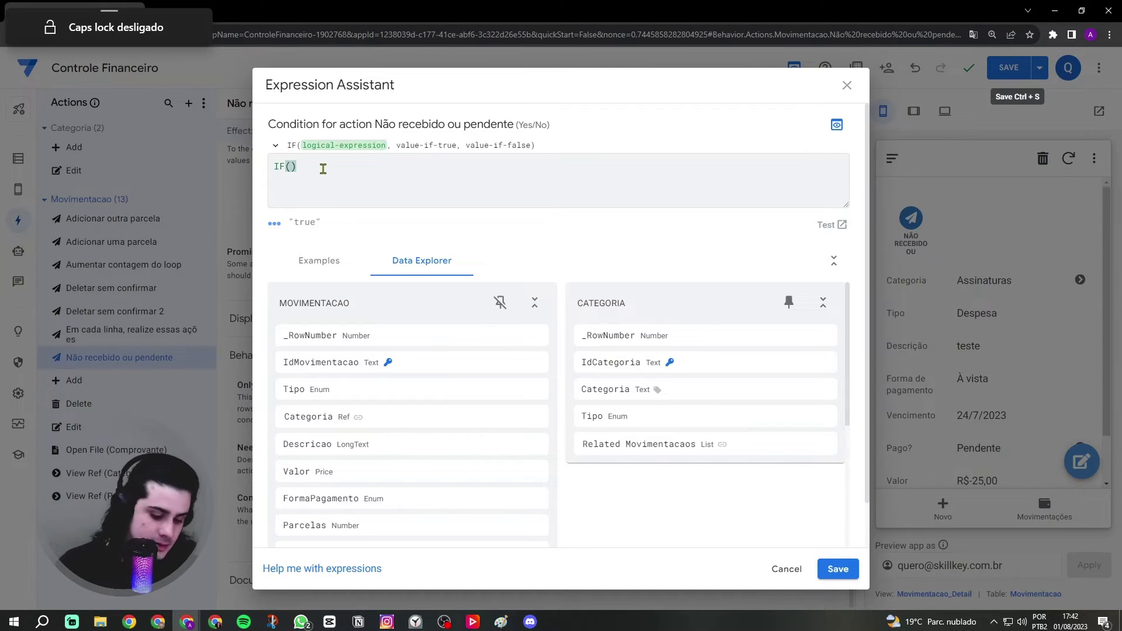
- Enter [Tipo]='Recebimento' as the logical test of the IF condition
type("[Tipo")
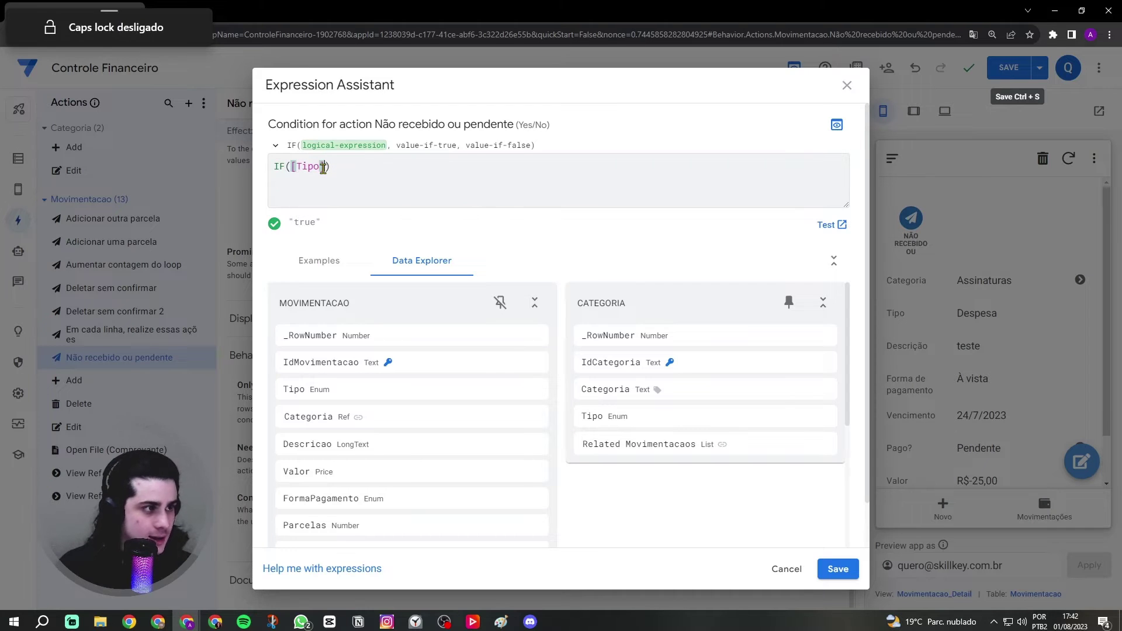
type("]='")
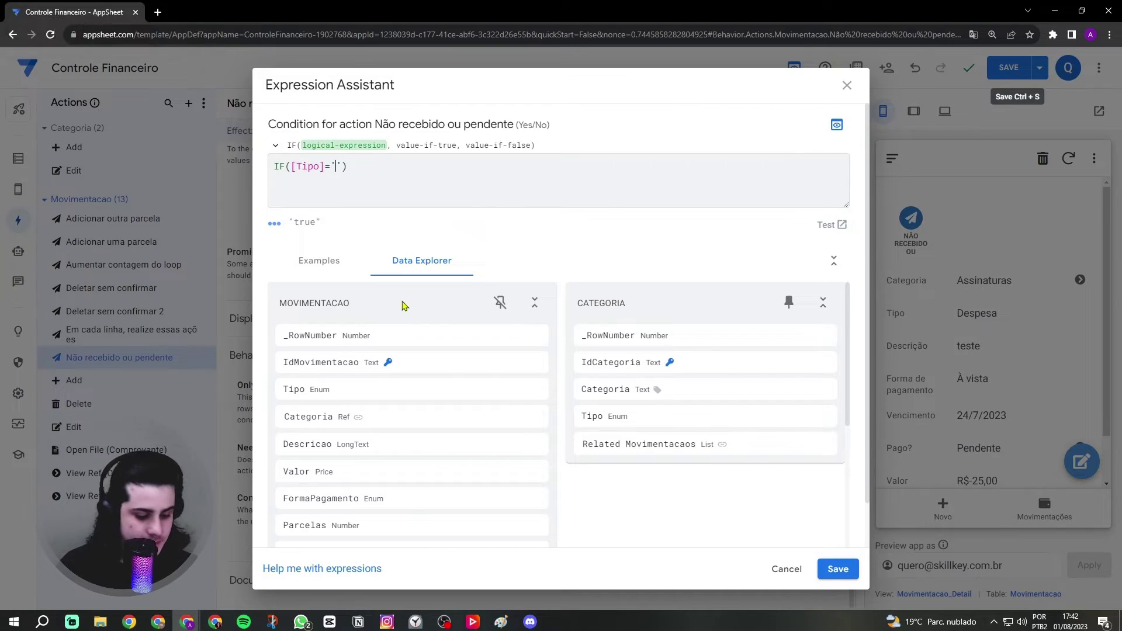
key("Caps_Lock")
type("R")
key("Caps_Lock")
type("e")
type("cebimento'")
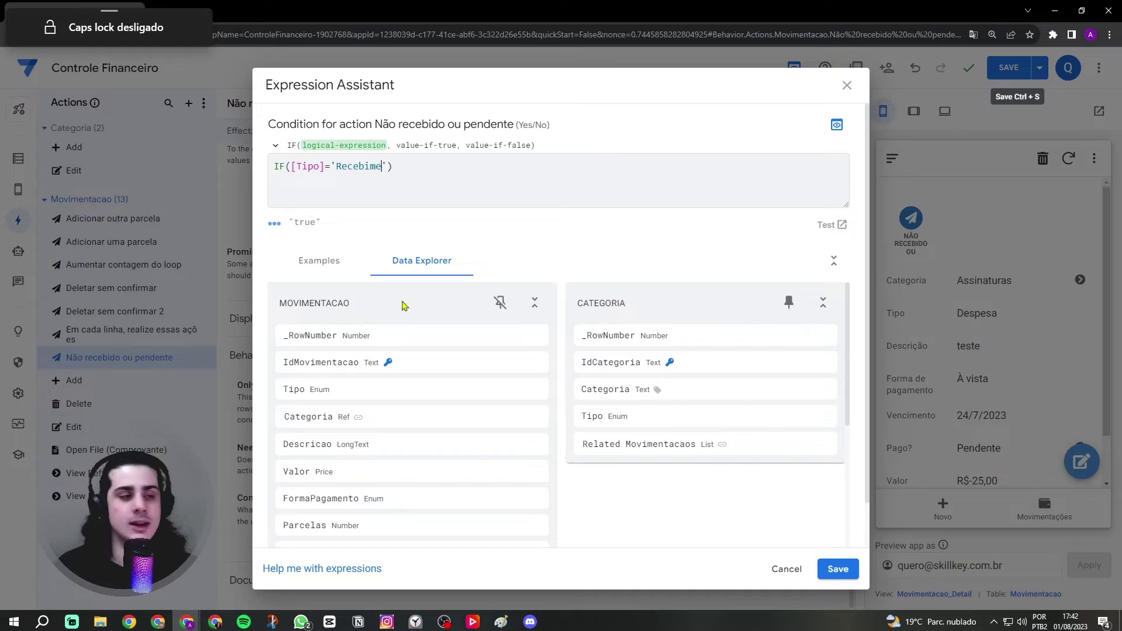
type(",")
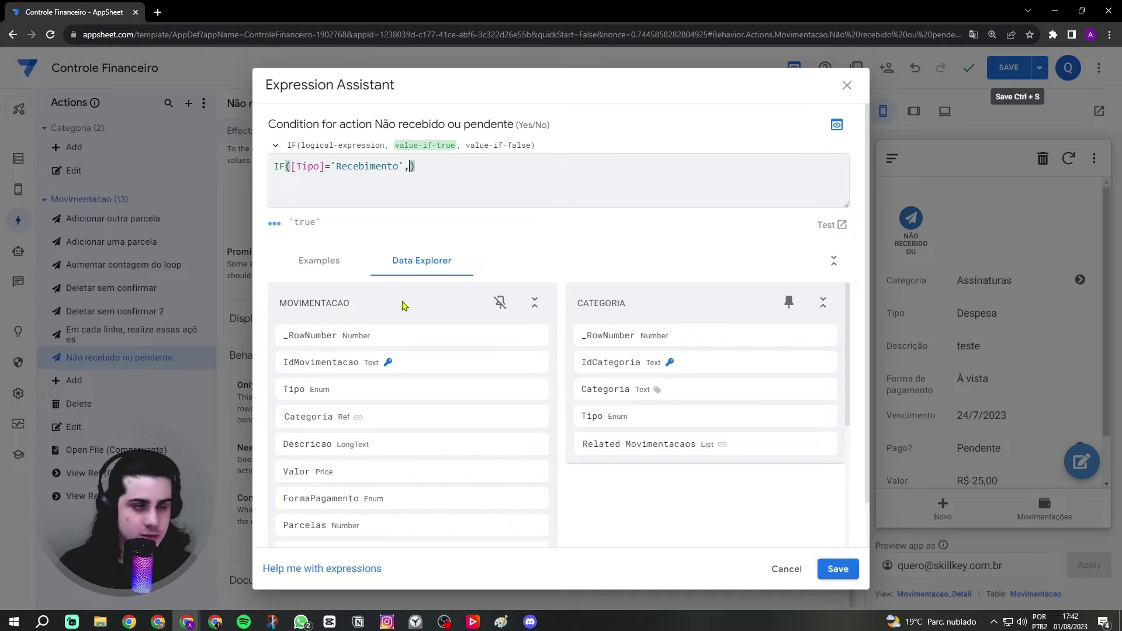
- Enter [Pago?]='Recebido' as the value-if-true of the IF condition
type("[")
key("Caps_Lock")
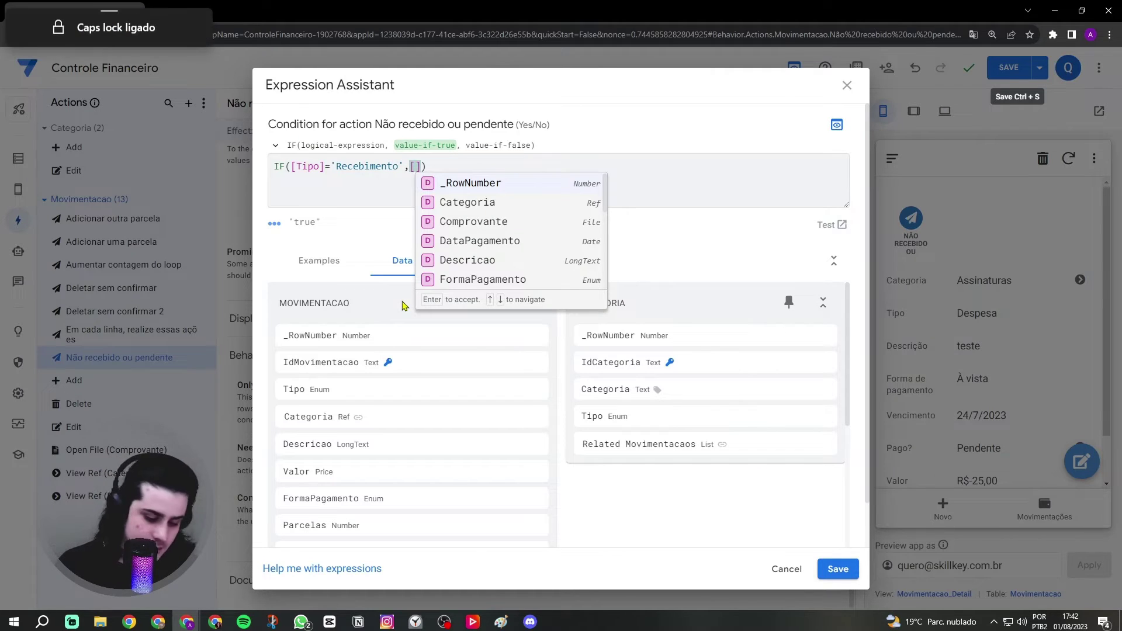
type("P")
key("Caps_Lock")
type("ago")
key("Return")
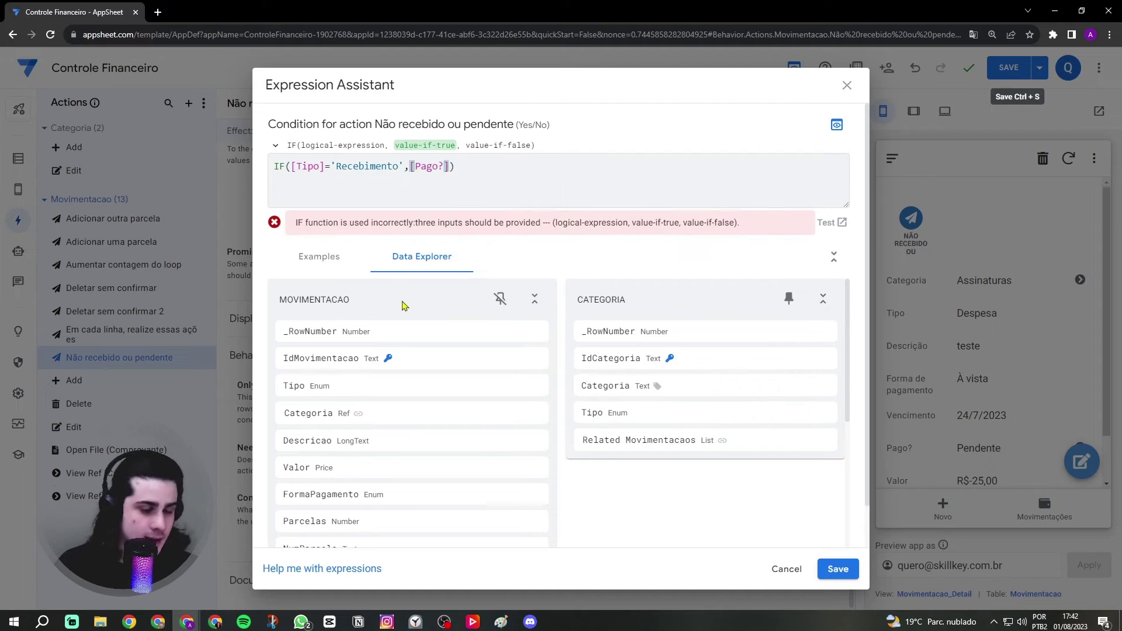
type("='")
key("Caps_Lock")
type("R")
key("Caps_Lock")
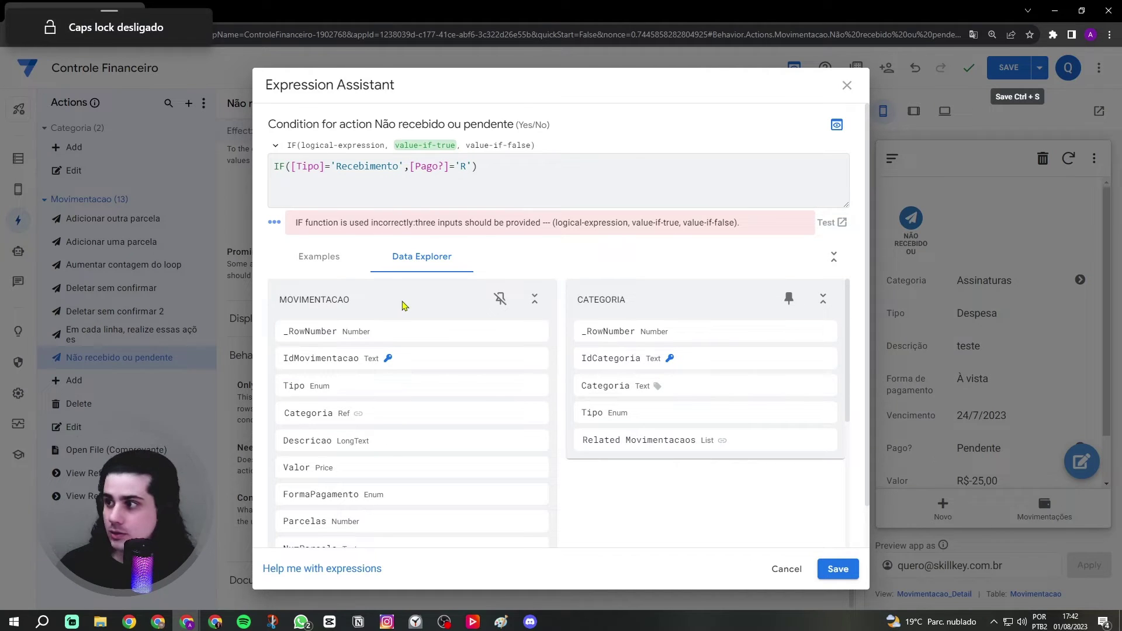
type("ecbe")
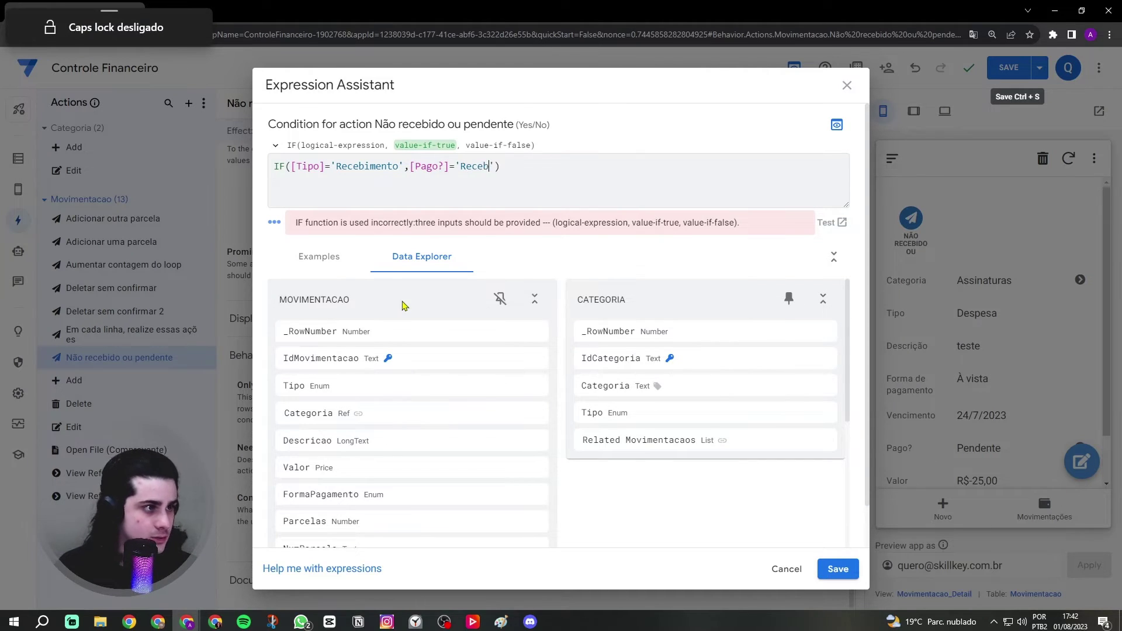
type("ido',")
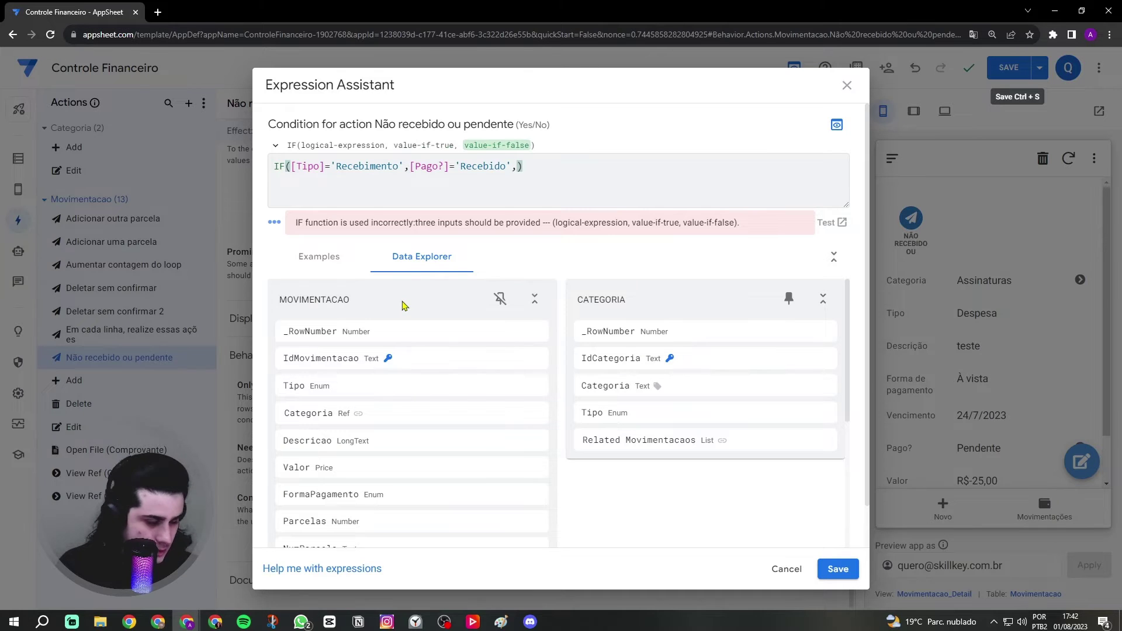
- Enter [Pago?]='Pago' as the value-if-false and remove the surplus closing bracket
type("[")
key("Caps_Lock")
key("Caps_Lock")
key("BackSpace")
key("Caps_Lock")
type("IF")
key("BackSpace")
key("BackSpace")
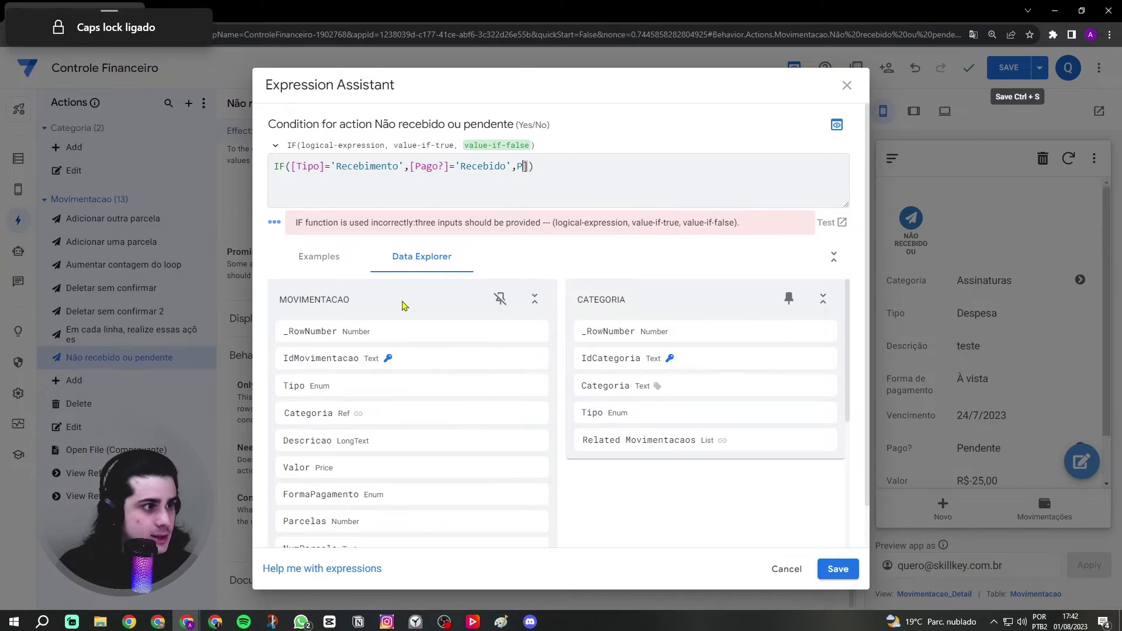
type("[")
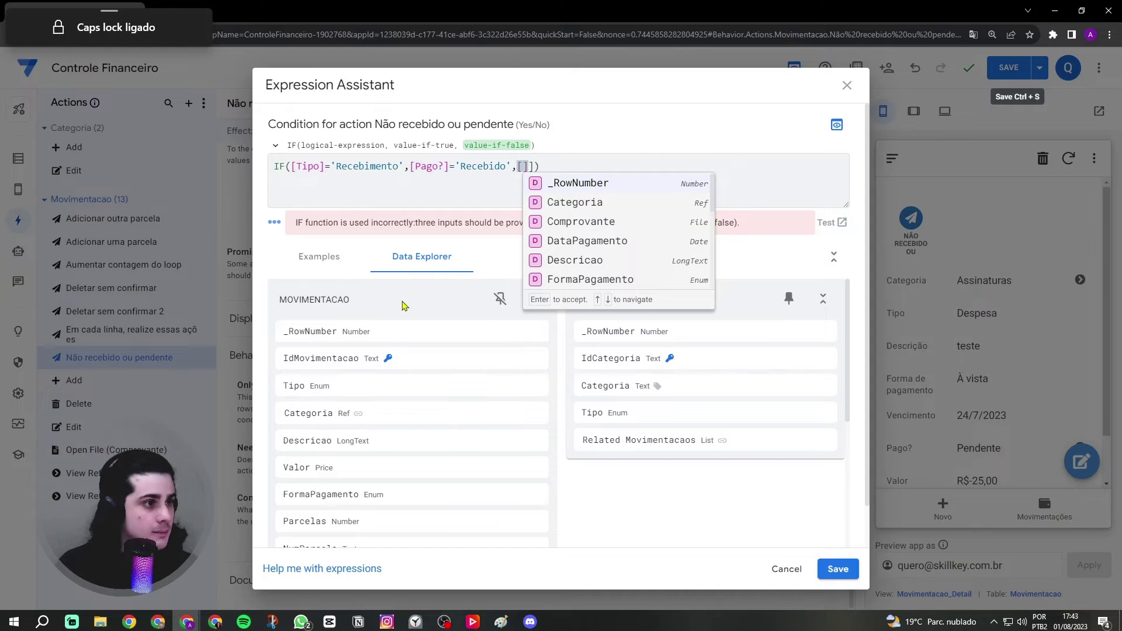
key("Caps_Lock")
type("Pago")
key("Return")
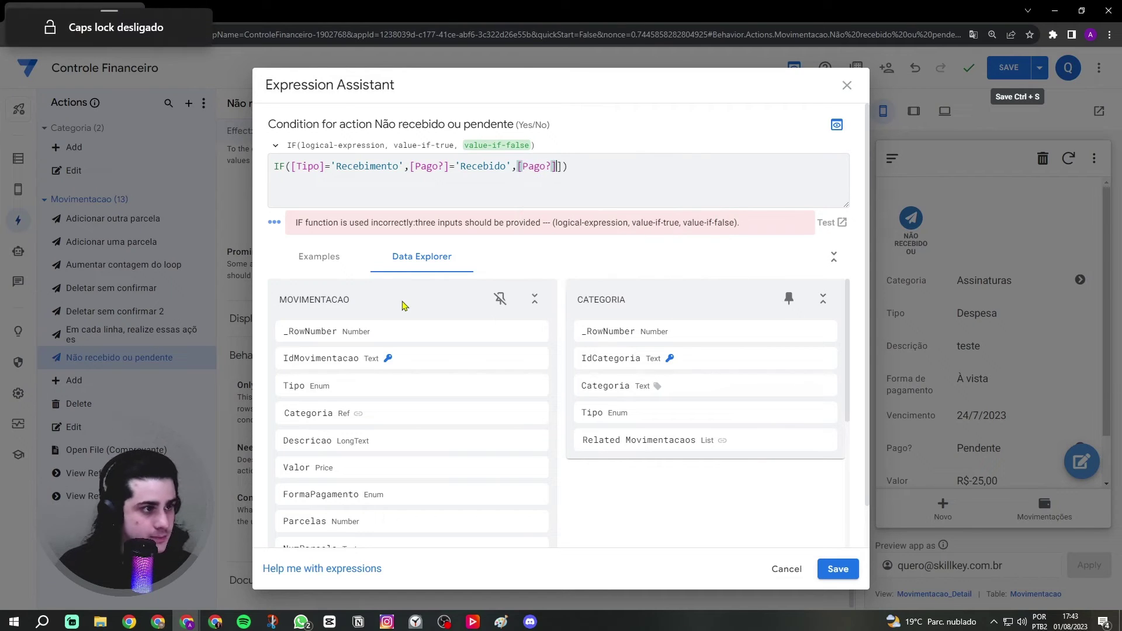
type("='Pago")
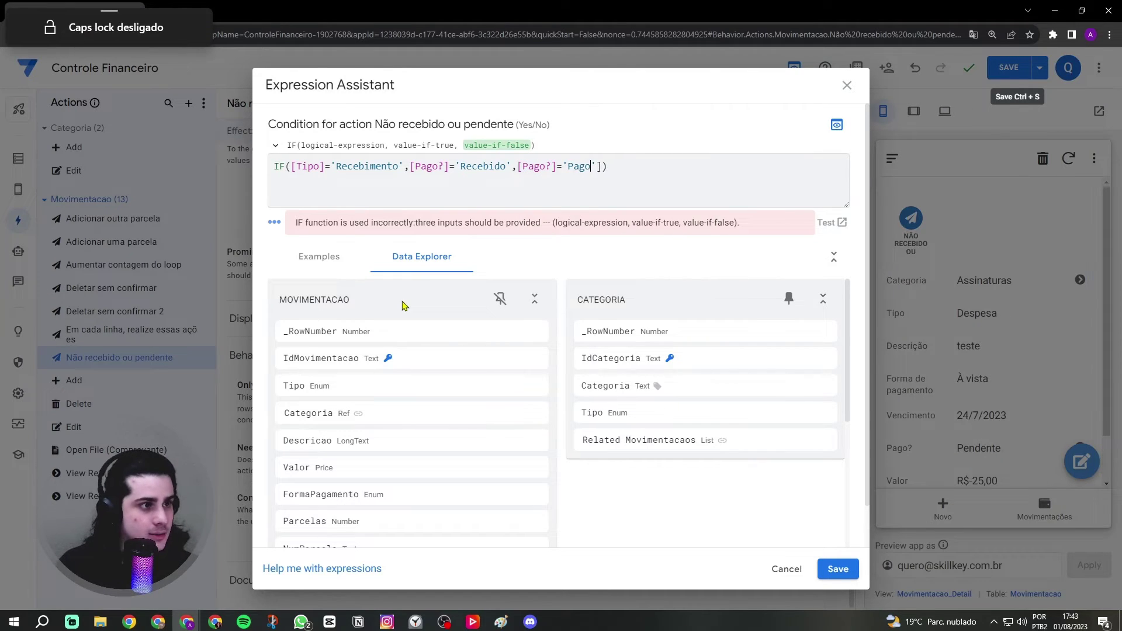
key("Delete")
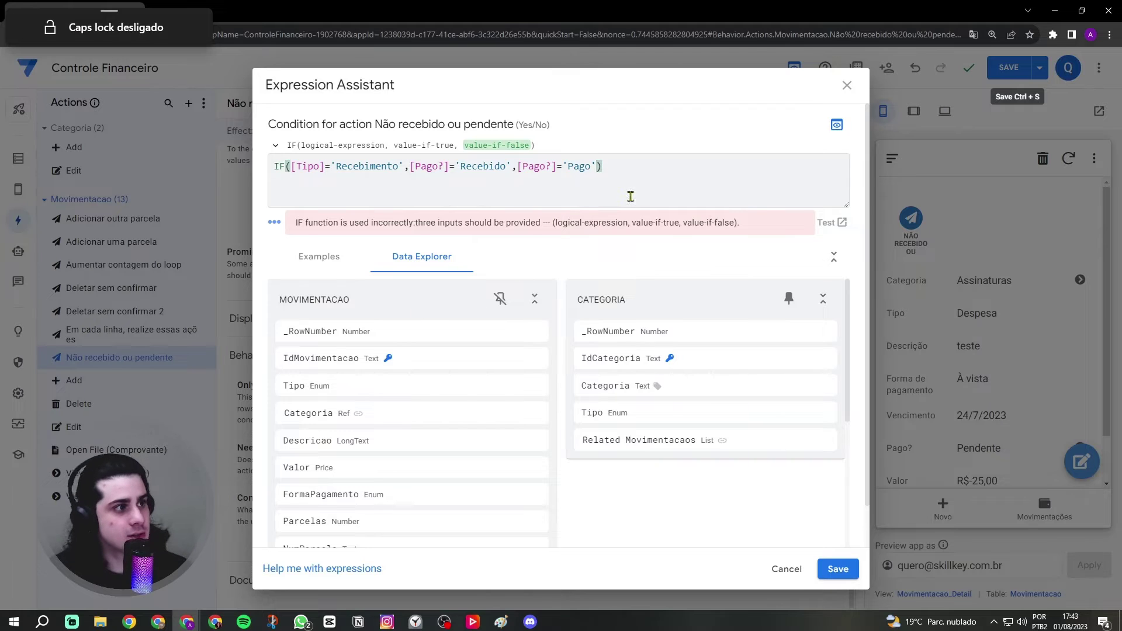
- Examine the condition's Tipo test and both Pago? comparisons against the action name Não recebido ou pendente
left_click(752, 189)
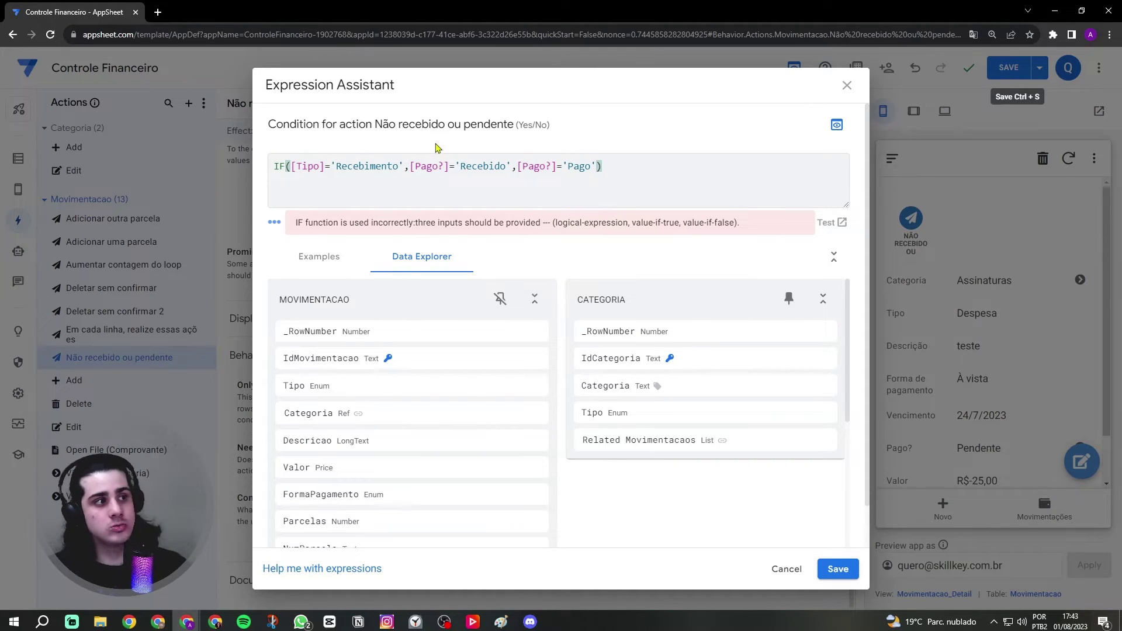
left_click_drag(269, 124, 513, 125)
left_click(344, 125)
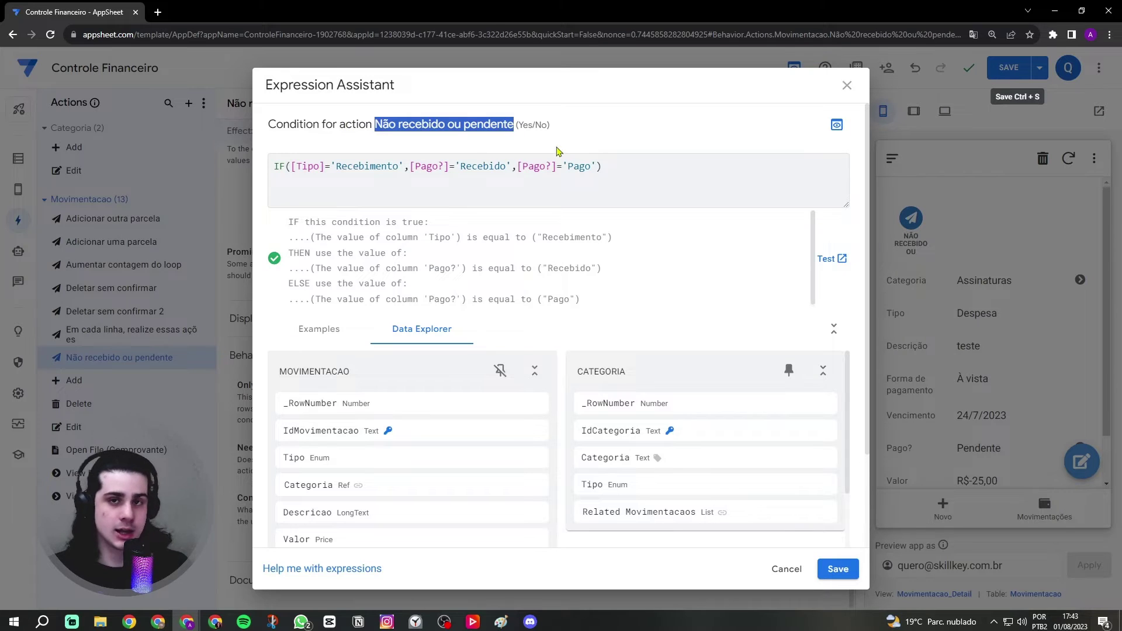
left_click(631, 135)
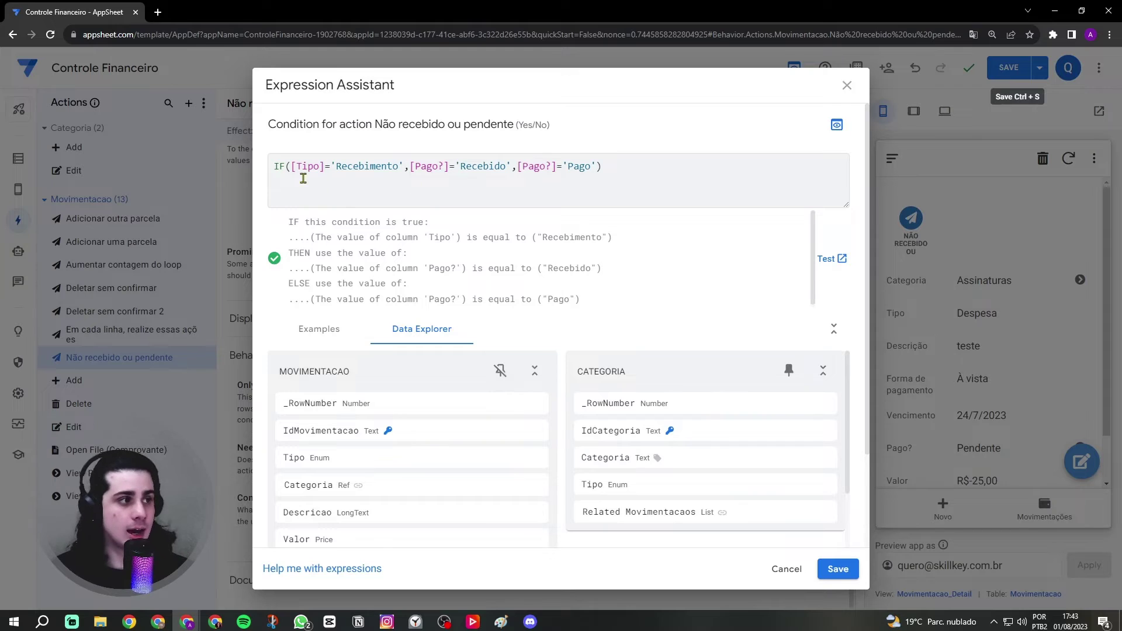
left_click_drag(292, 166, 404, 166)
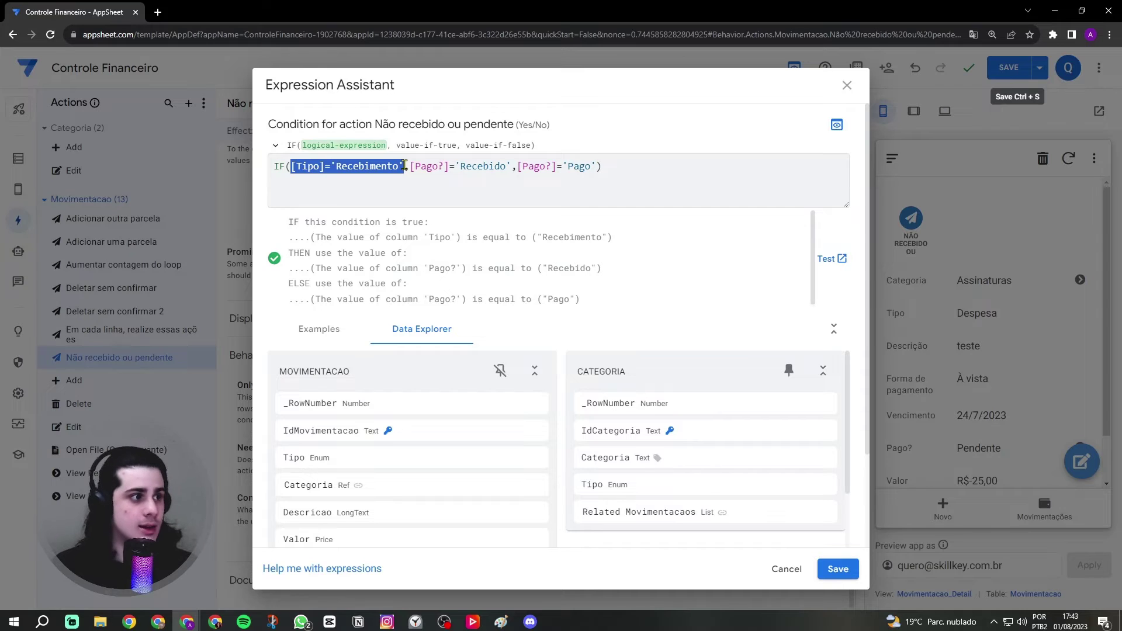
left_click_drag(409, 167, 510, 169)
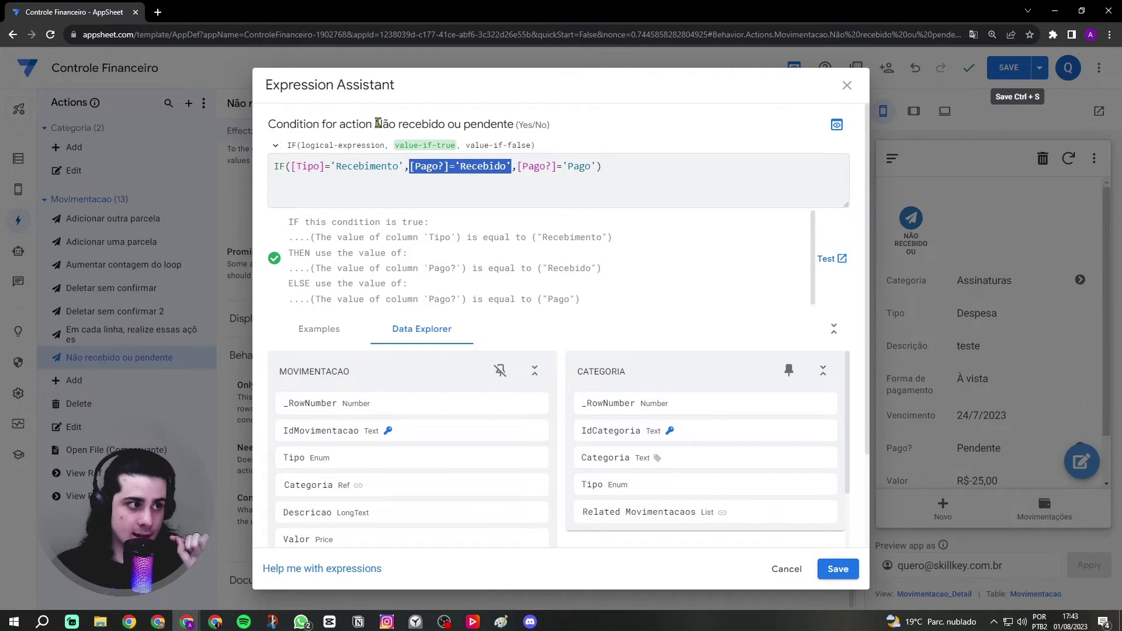
left_click_drag(376, 124, 442, 122)
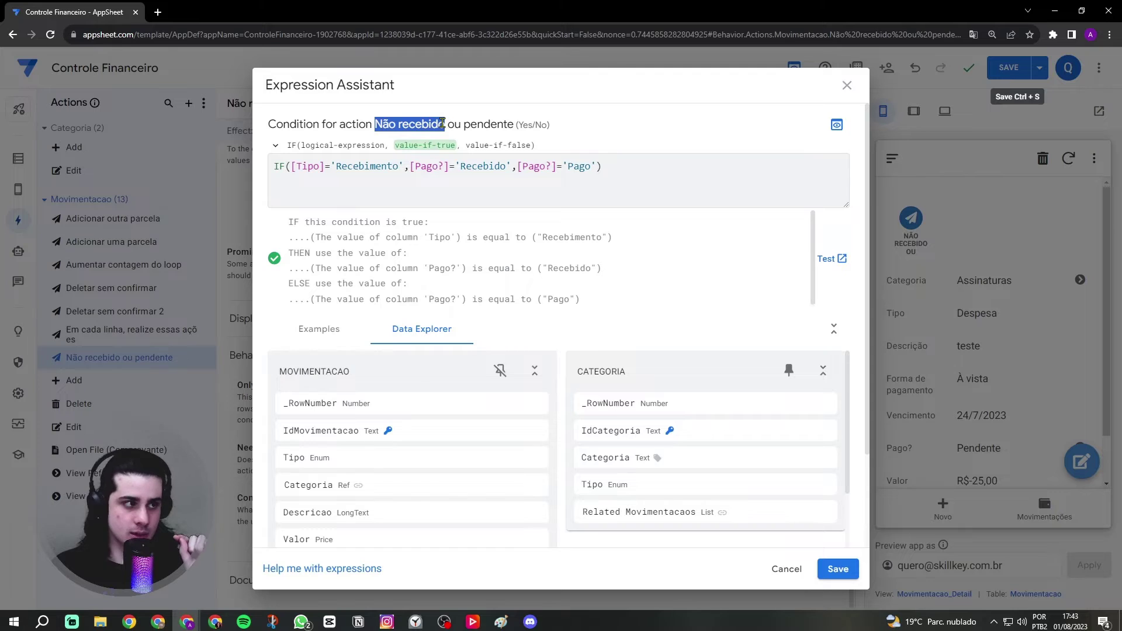
left_click_drag(303, 169, 380, 171)
left_click(382, 170)
left_click_drag(517, 166, 598, 167)
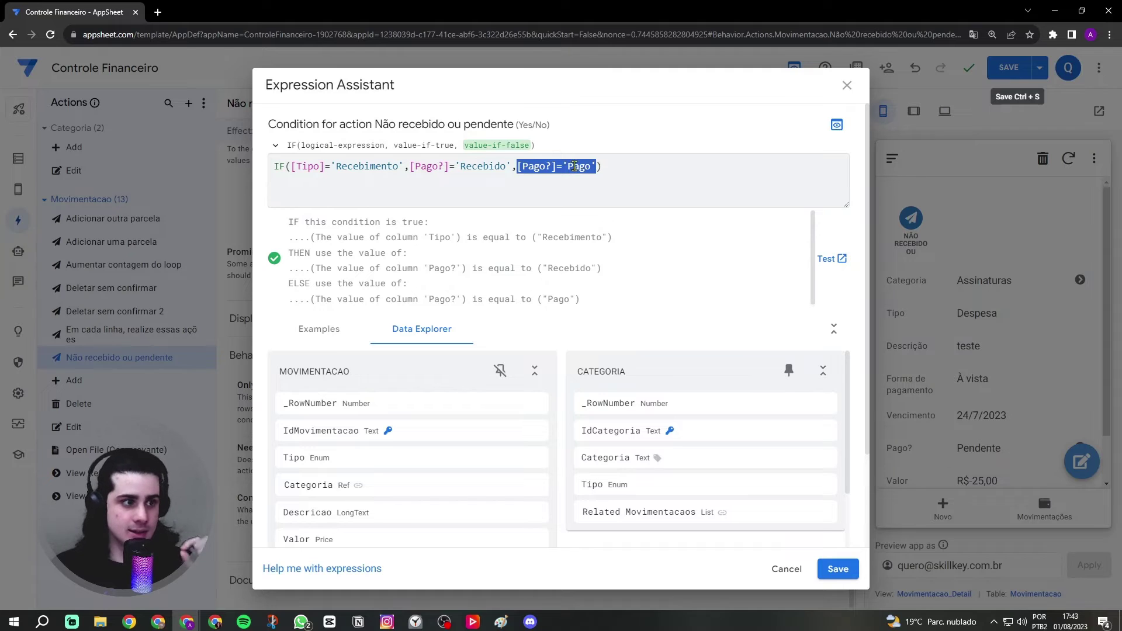
left_click_drag(455, 126, 496, 125)
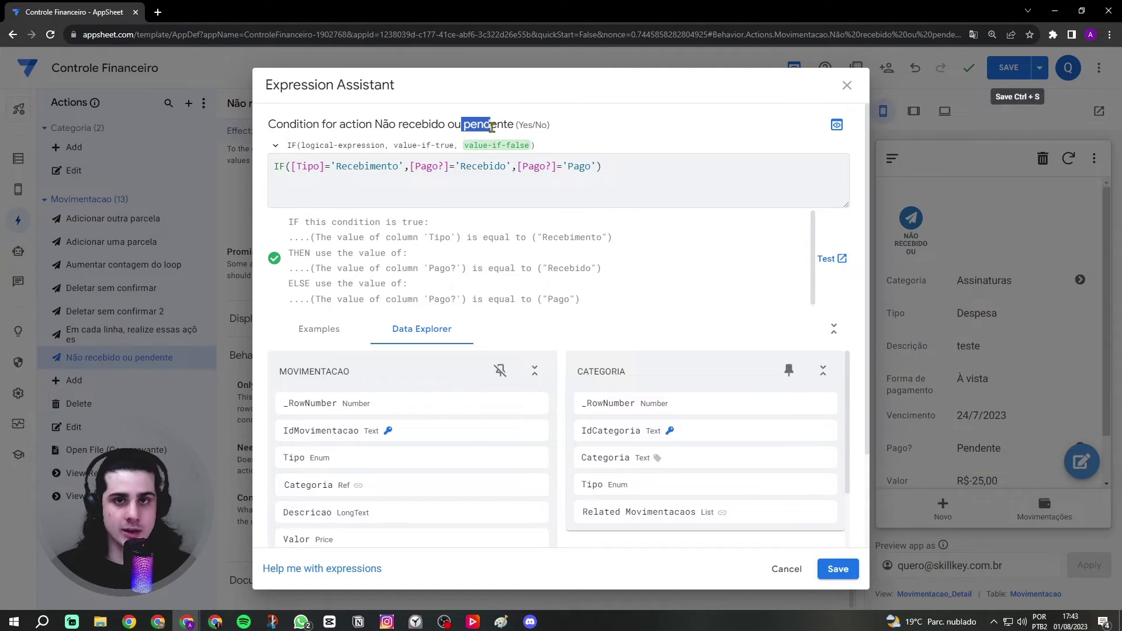
left_click(493, 125)
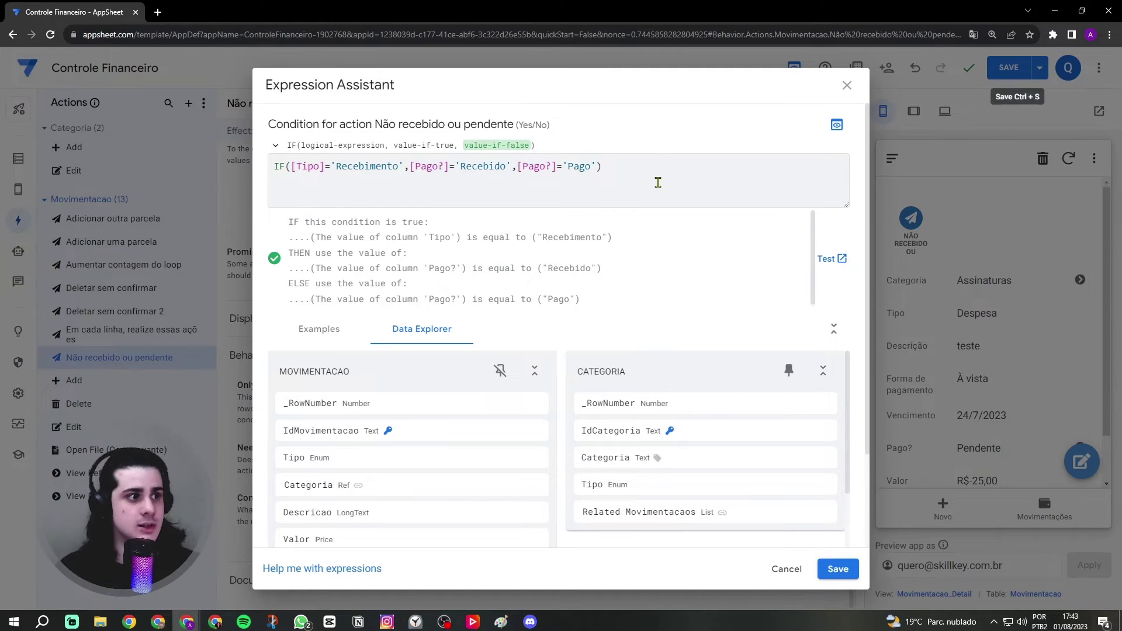
left_click_drag(642, 184, 278, 168)
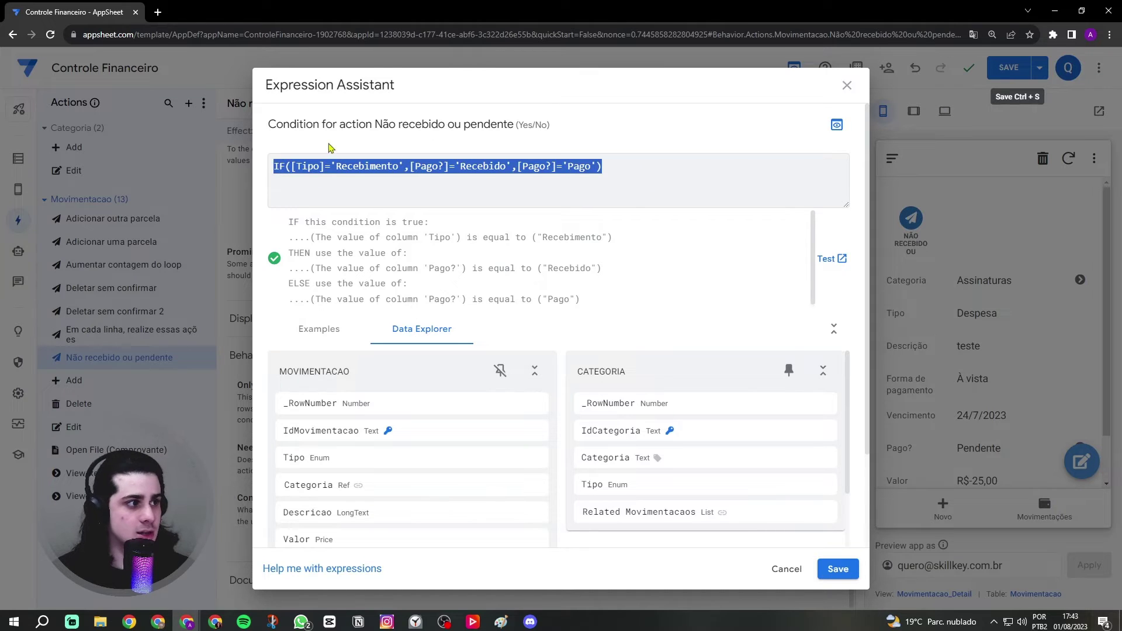
left_click(654, 133)
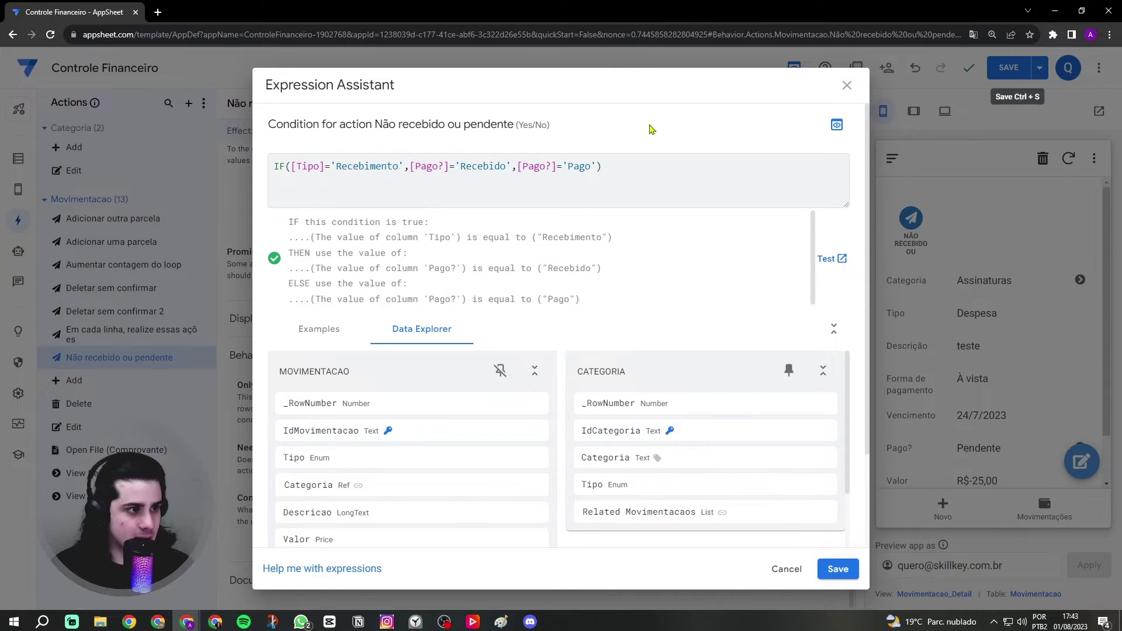
- Save the condition expression and duplicate the Não recebido ou pendente action
left_click(837, 568)
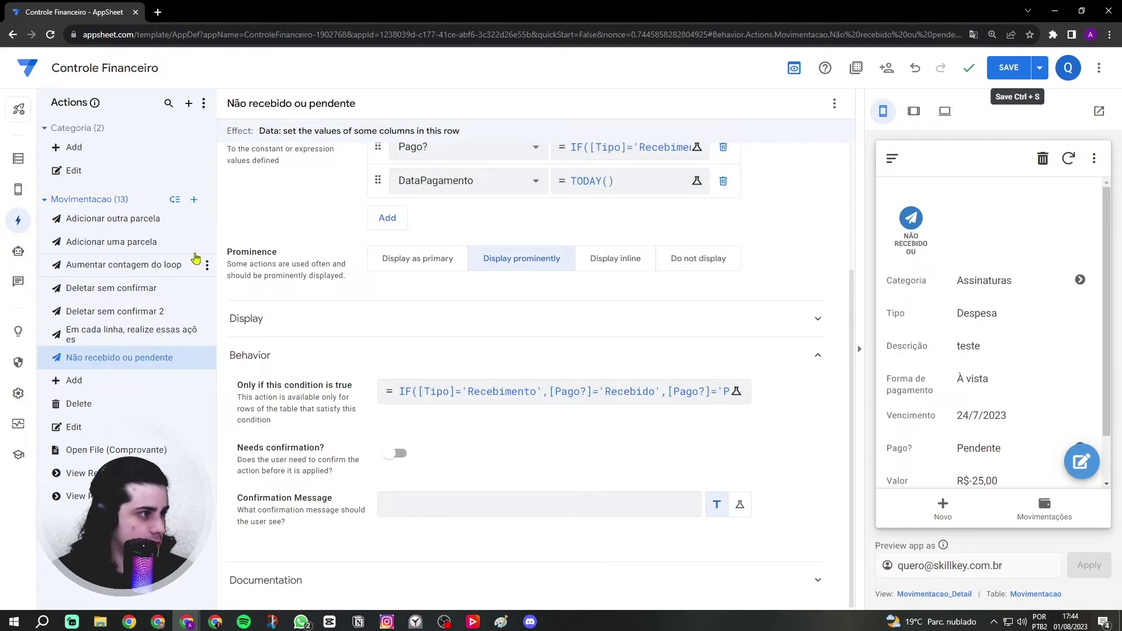
left_click(207, 357)
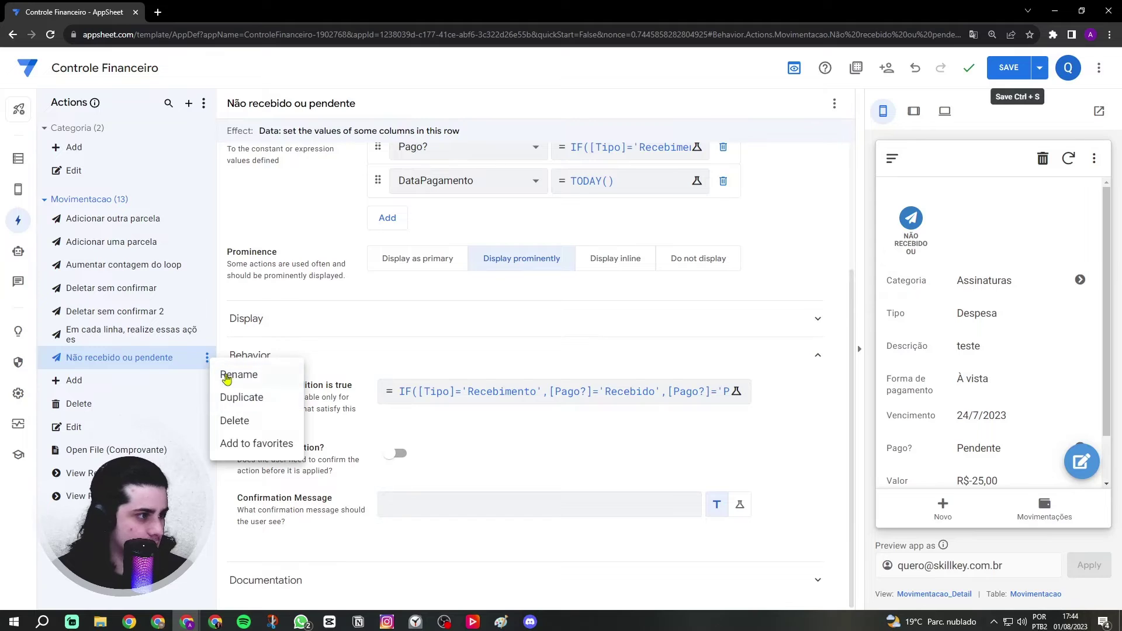
left_click(241, 398)
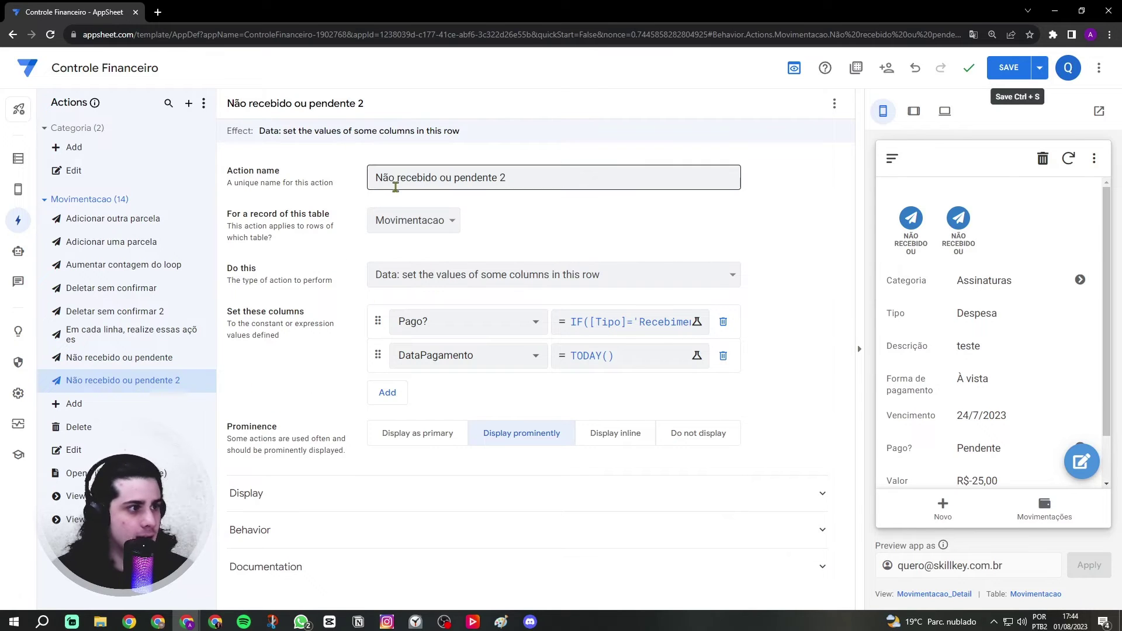
- Rename the duplicated action as Recebido ou pago
left_click_drag(400, 180, 338, 186)
key("Caps_Lock")
type("R")
key("Caps_Lock")
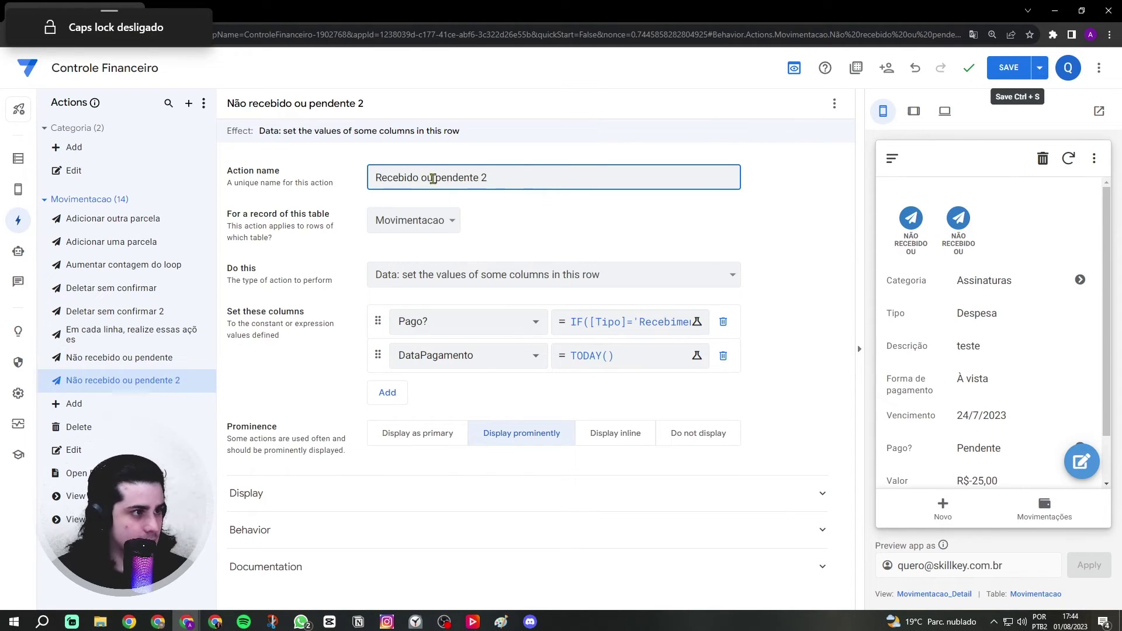
left_click_drag(440, 178, 546, 178)
type("pago")
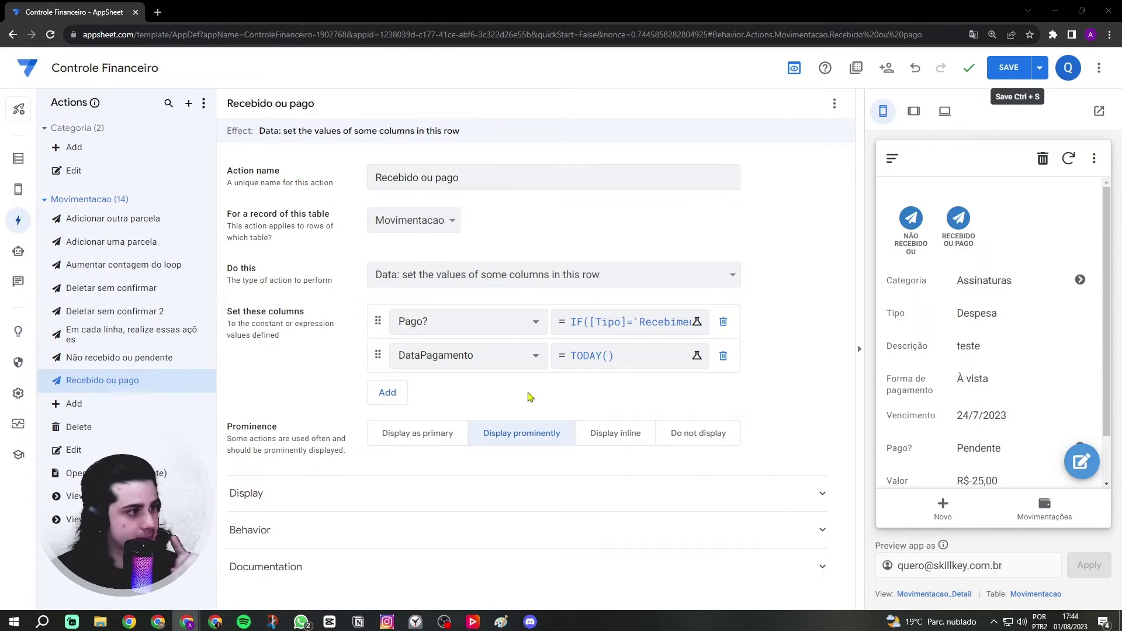
- Switch the display name of the Não recebido ou pendente action from plain text to an expression
left_click(140, 367)
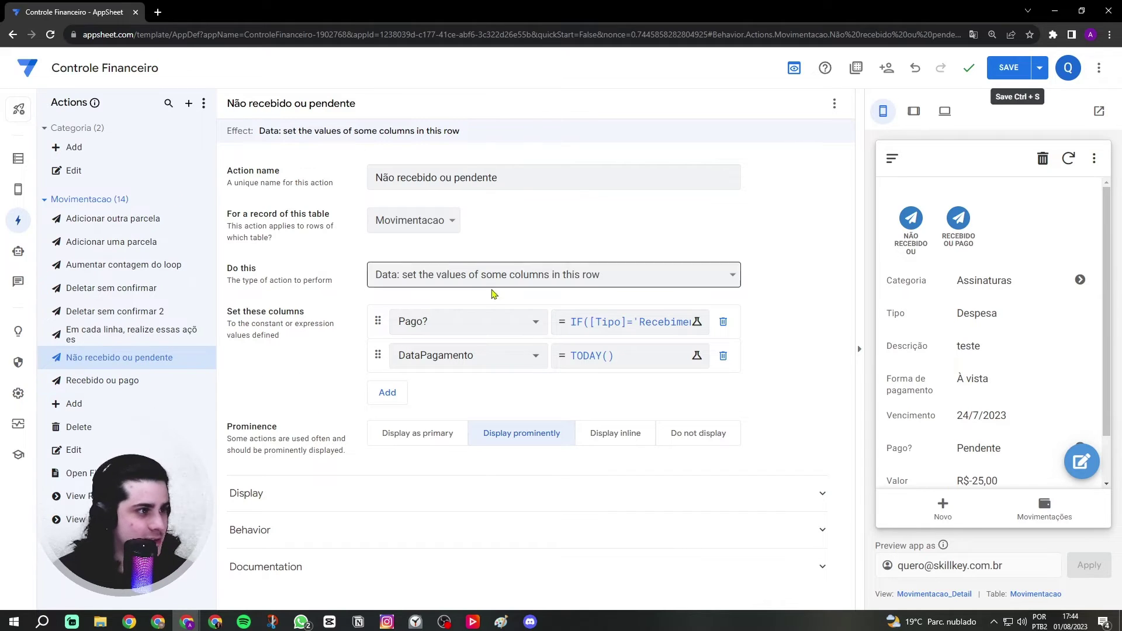
left_click(360, 500)
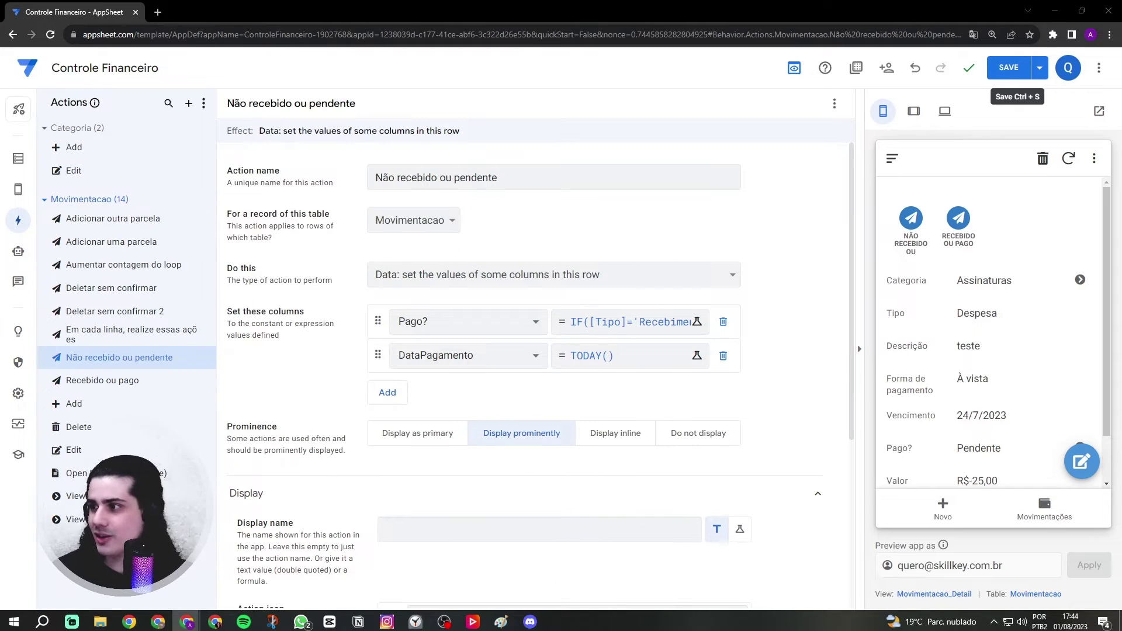
scroll(356, 477, "down", 1)
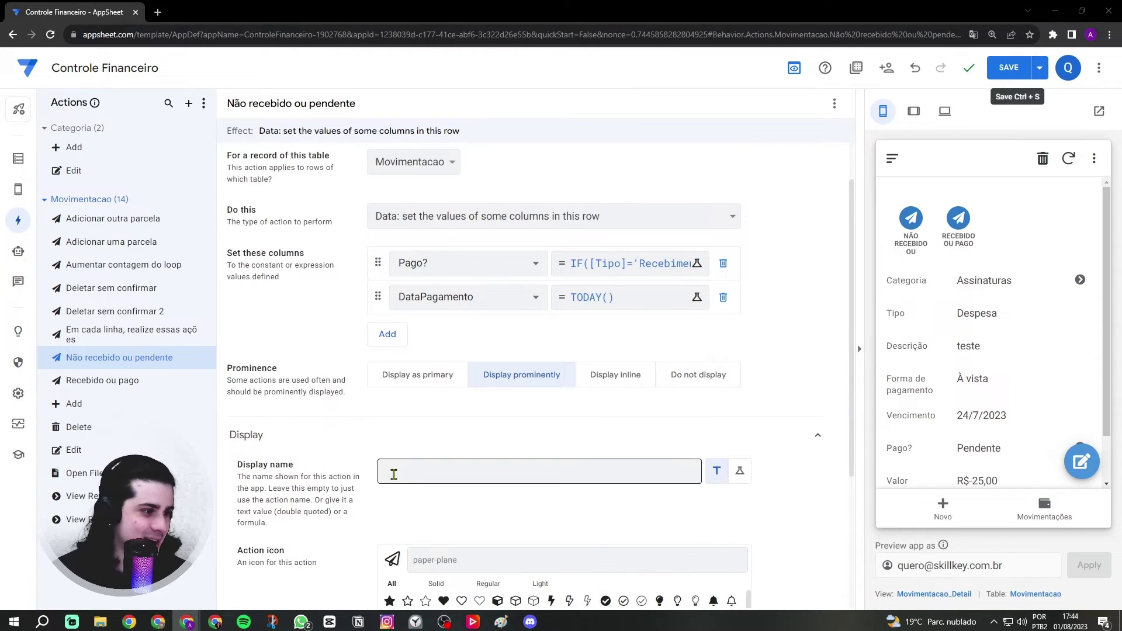
left_click(413, 472)
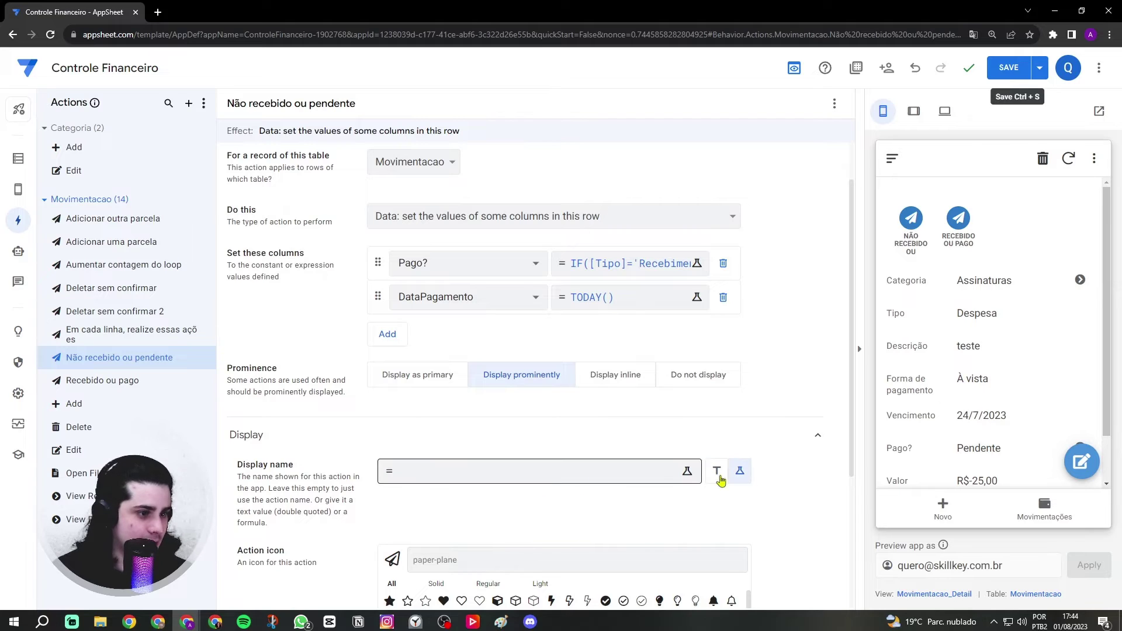
left_click(740, 473)
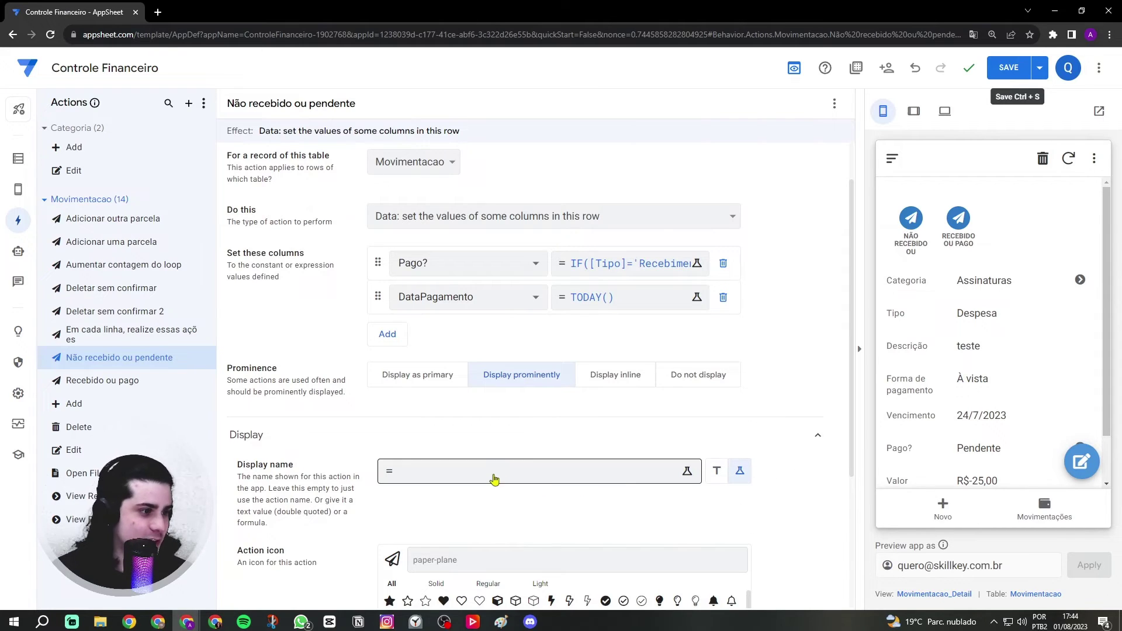
- Begin the display name expression as an IF with the test [Tipo]='Recebimento'
left_click(494, 475)
key("Caps_Lock")
type("I")
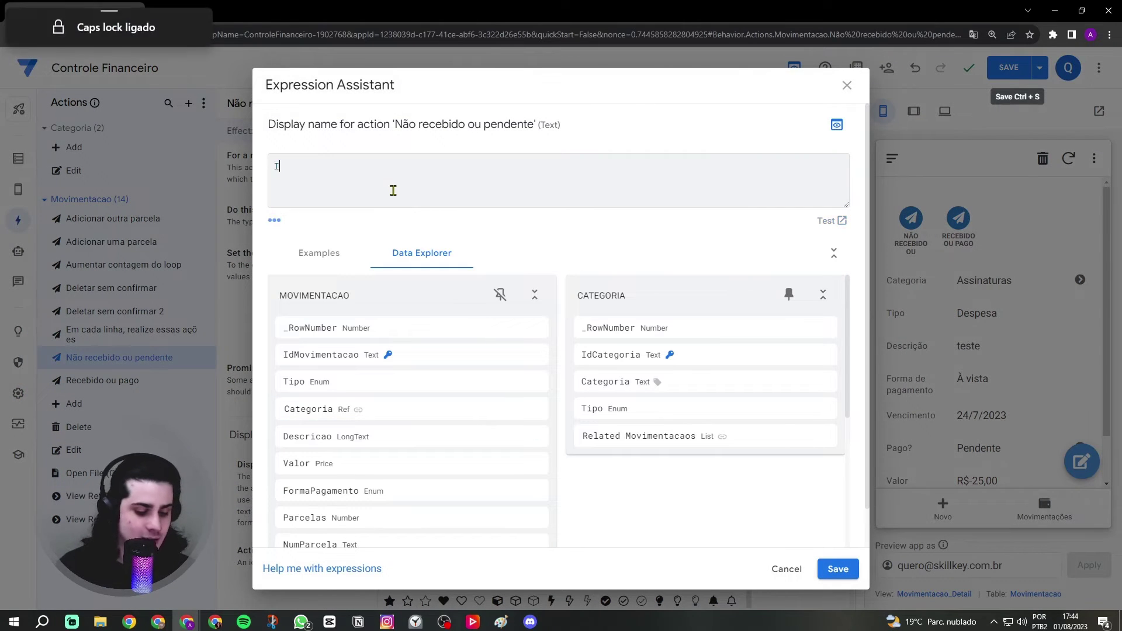
type("F([T")
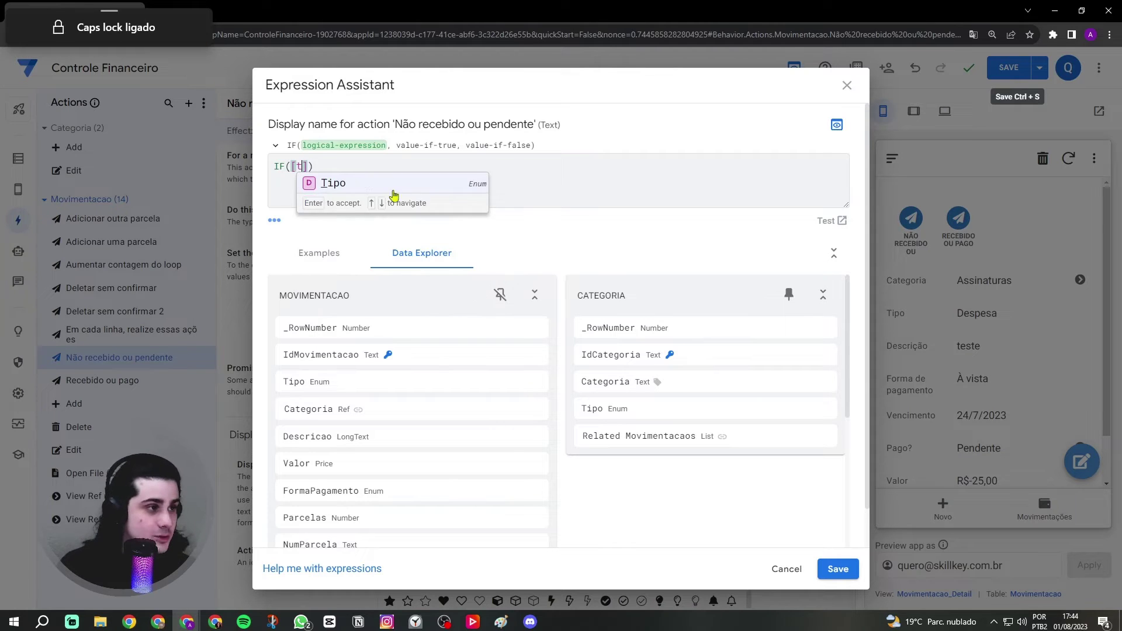
type("P")
key("BackSpace")
key("Caps_Lock")
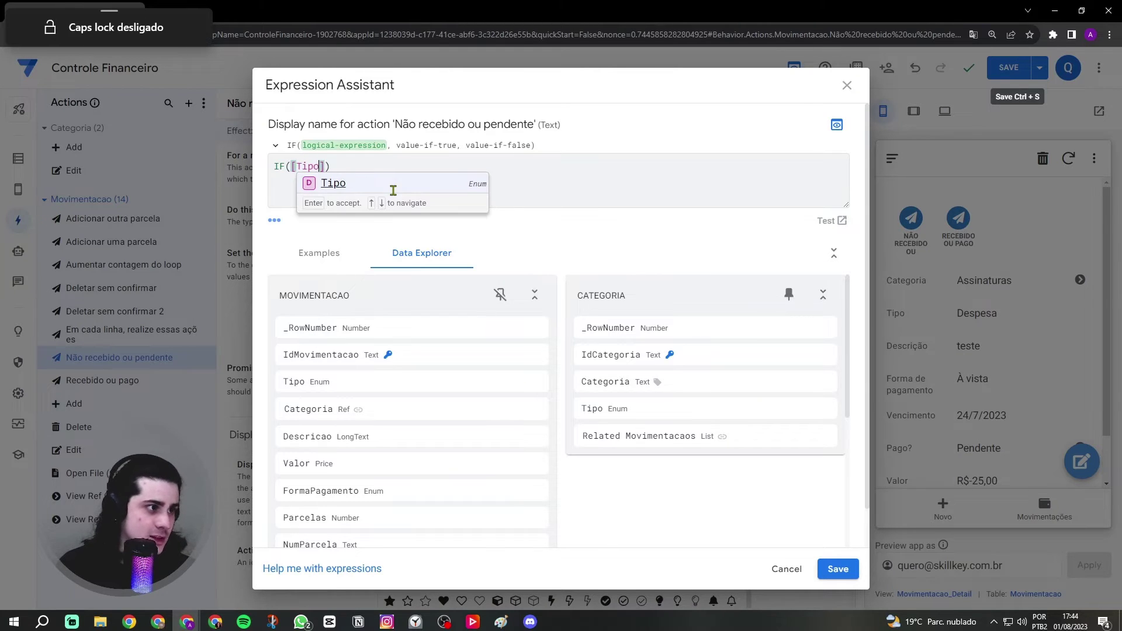
key("Return")
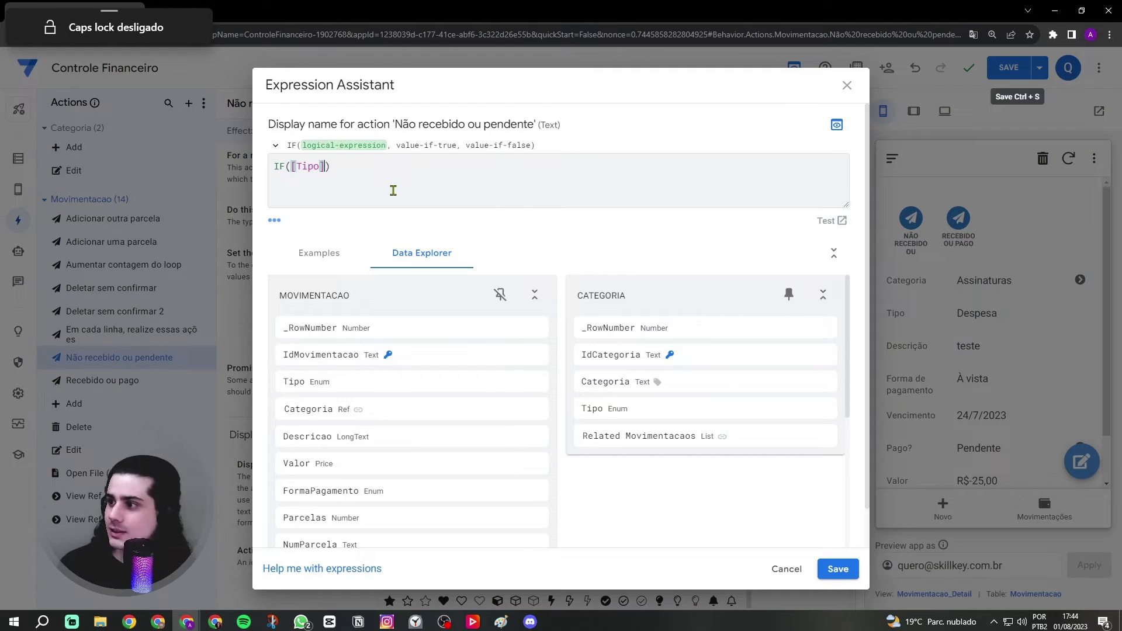
type("='")
key("Caps_Lock")
type("R")
key("Caps_Lock")
type("eceb")
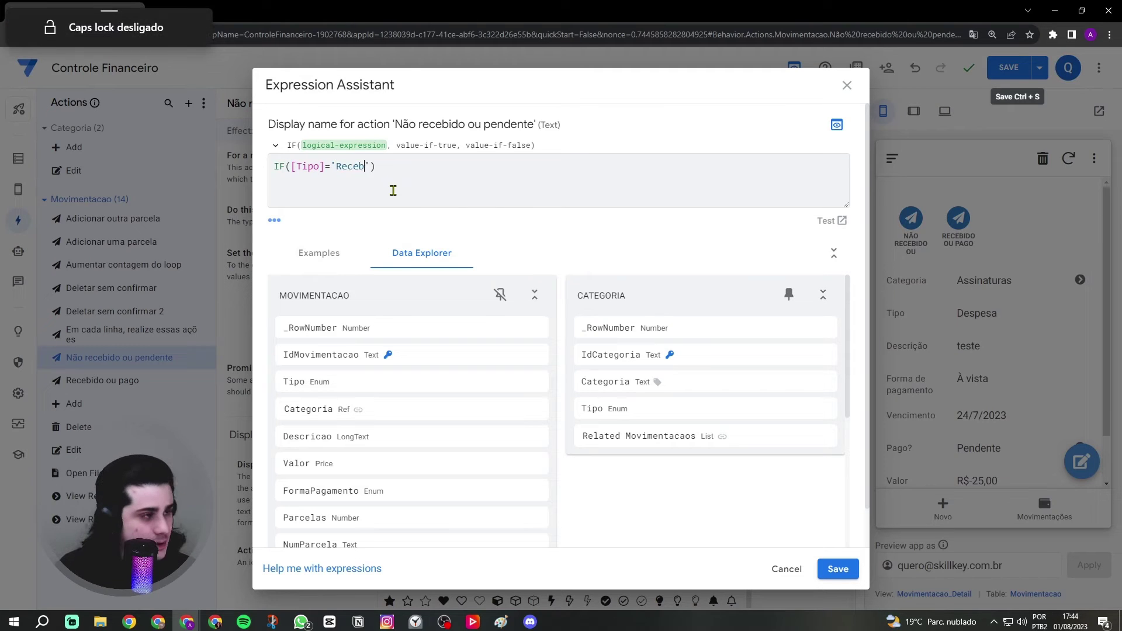
type("imento','")
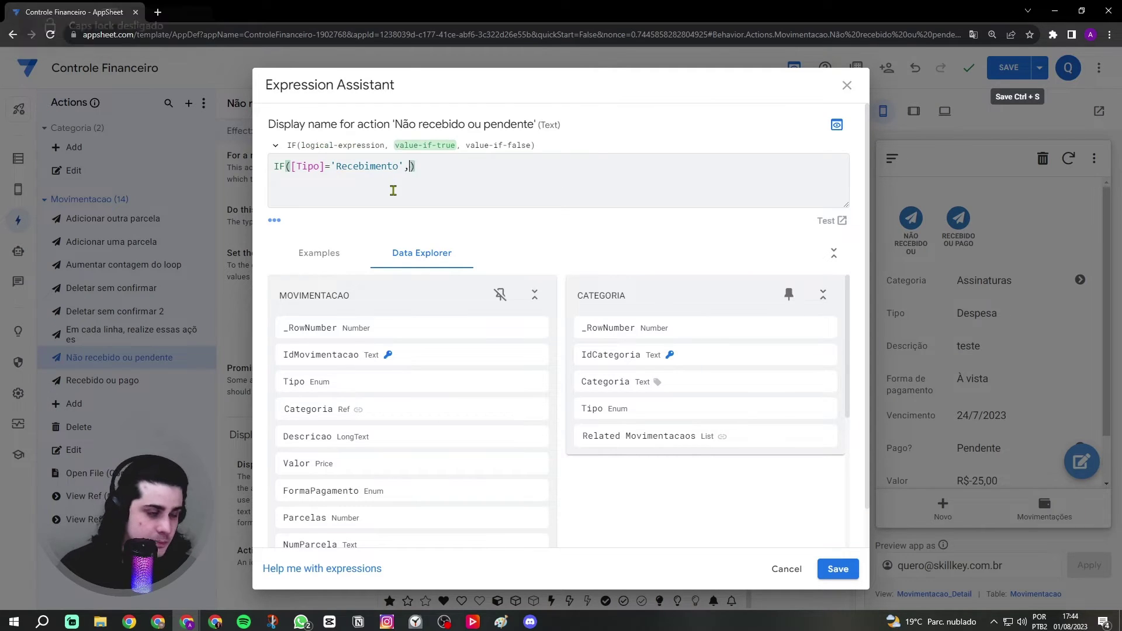
- Complete the IF with 'Não recebido' as the value-if-true and 'Pendente' as the value-if-false
key("Caps_Lock")
type("N")
key("Caps_Lock")
type("ão re")
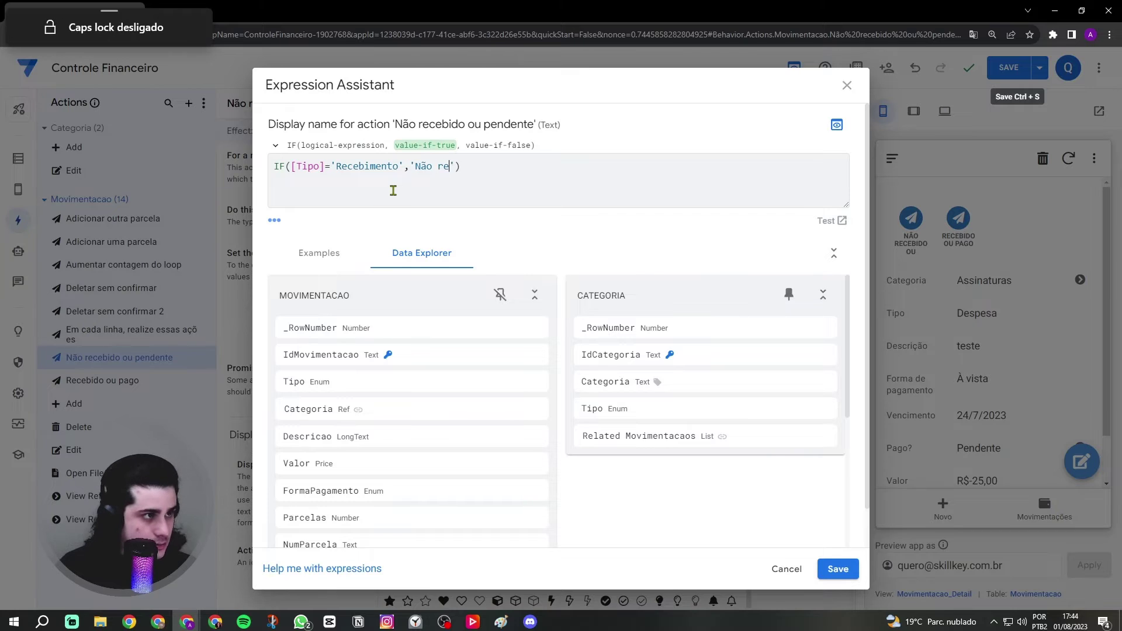
type("cebido',")
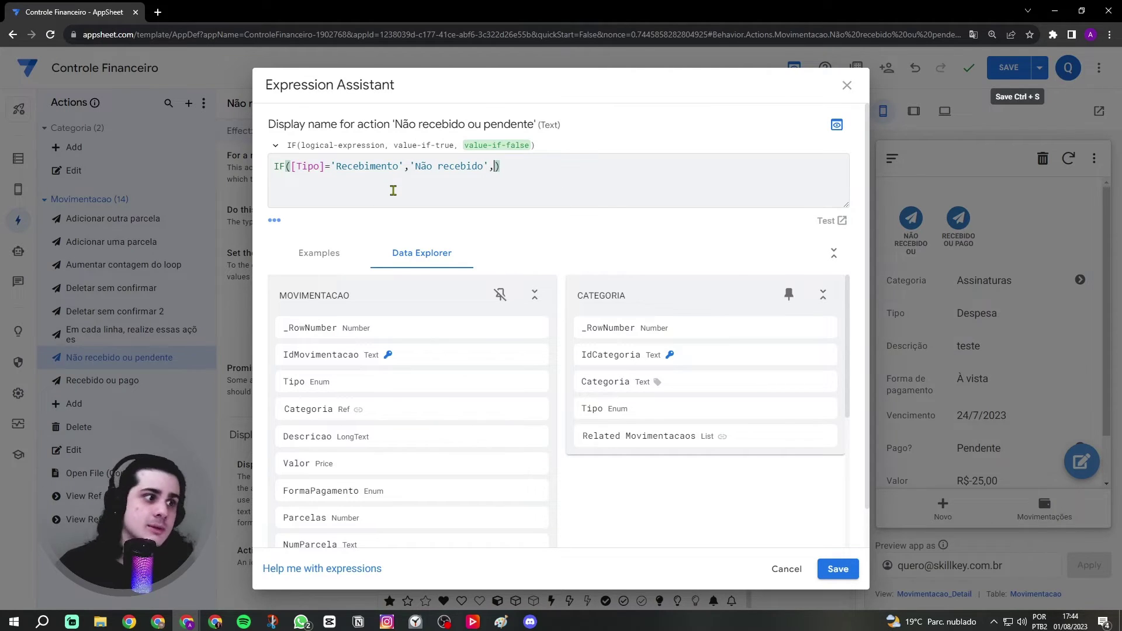
type("'")
key("Caps_Lock")
type("P")
key("Caps_Lock")
type("endente")
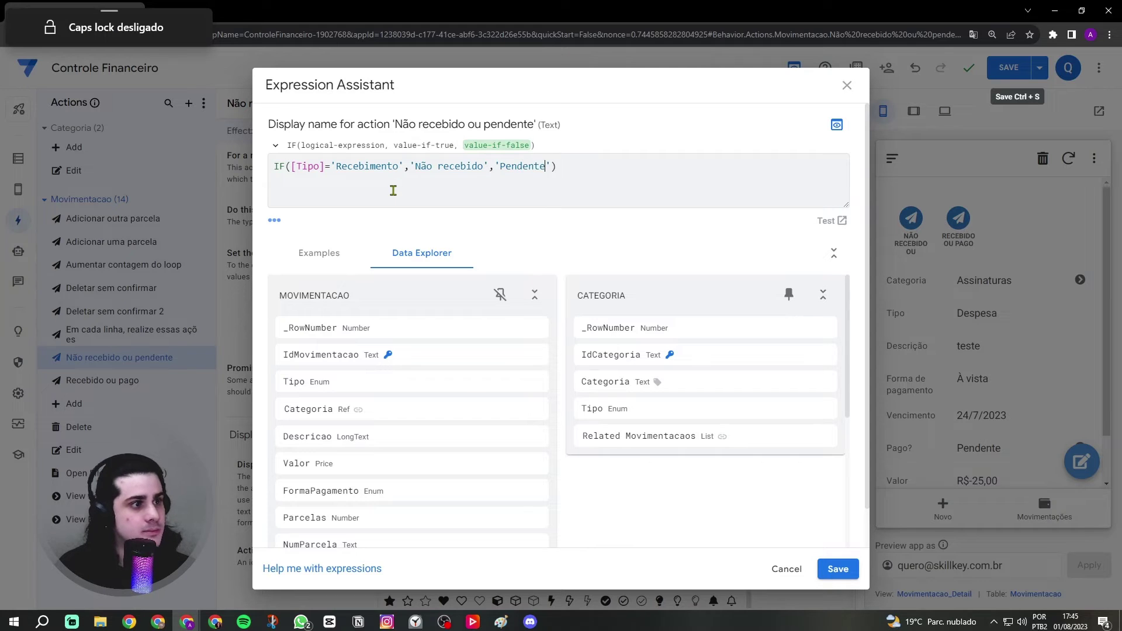
type("')")
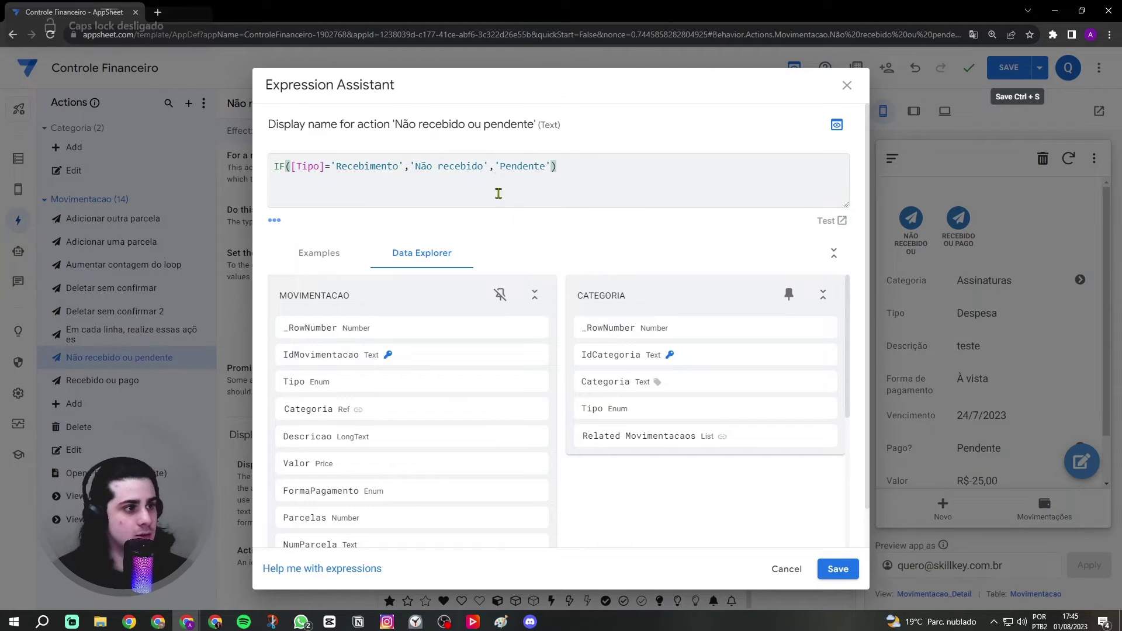
- Compare the action name Não recebido ou pendente with the display name expression's Tipo test and its two results
double_click(396, 123)
left_click_drag(397, 124, 517, 123)
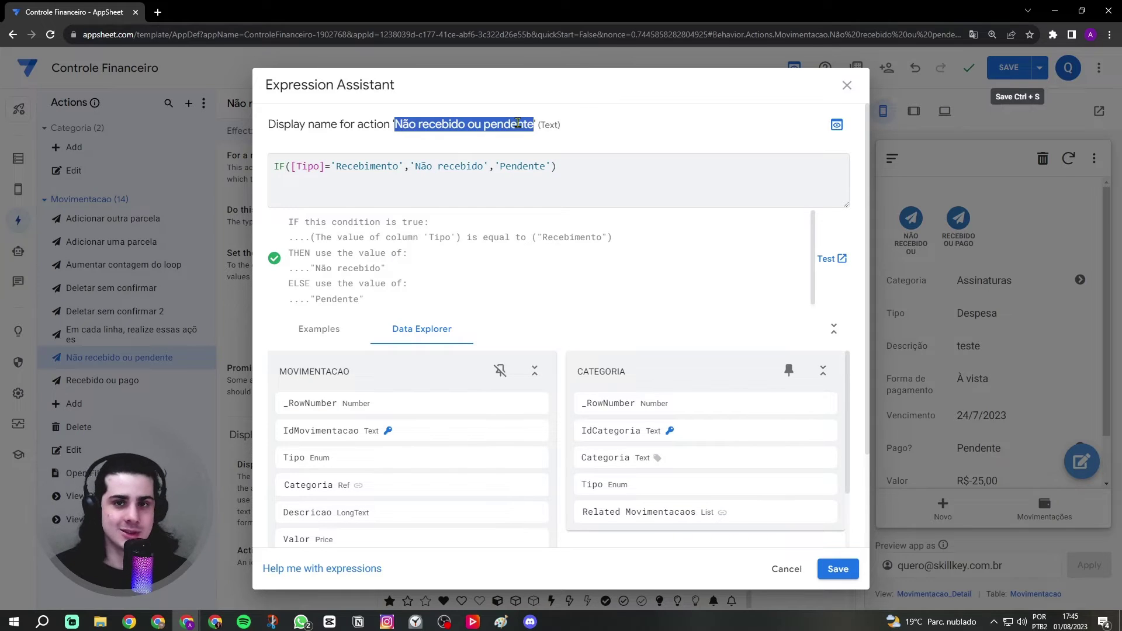
left_click(474, 140)
left_click_drag(390, 122, 630, 141)
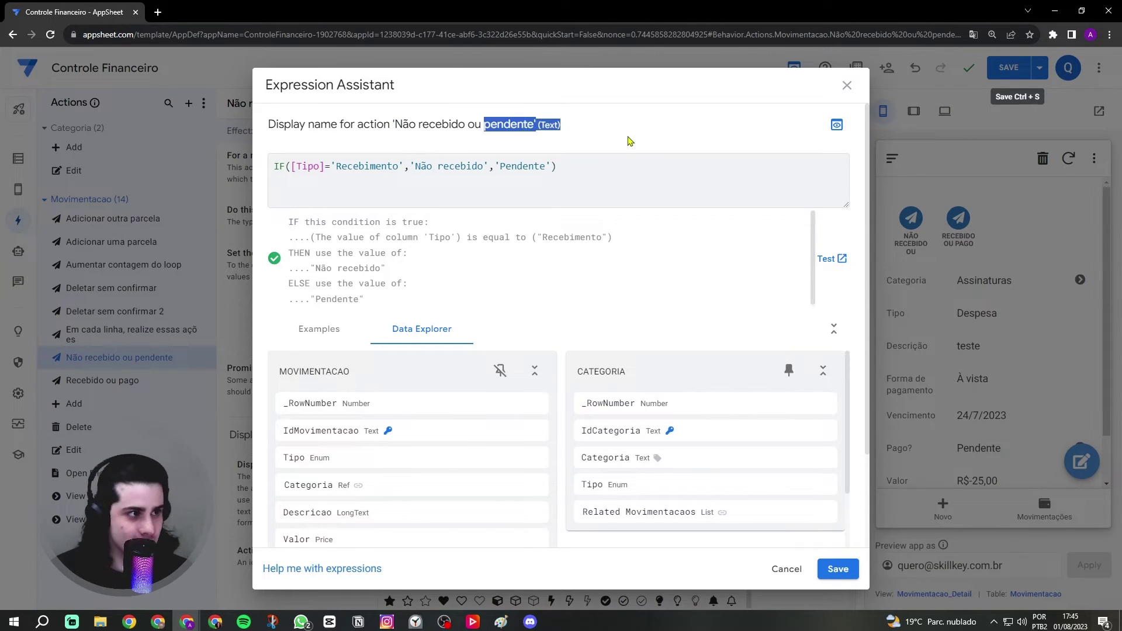
left_click(629, 141)
left_click_drag(301, 166, 477, 165)
left_click(350, 167)
left_click(318, 169)
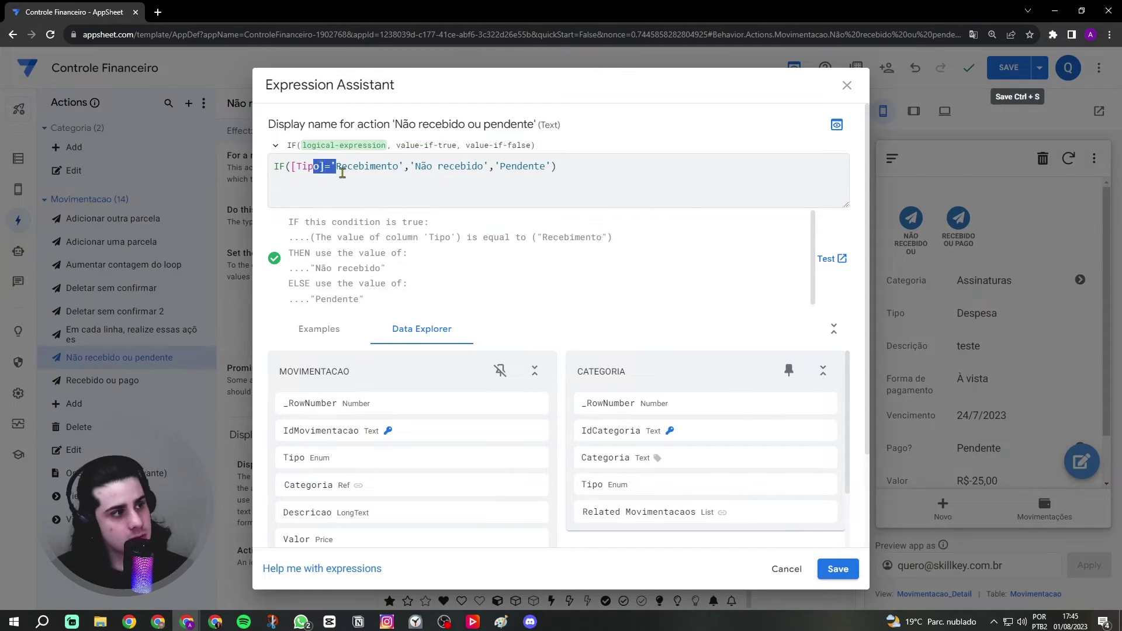
left_click(501, 167)
- Save the display name expression of Não recebido ou pendente and copy its full text
left_click(837, 568)
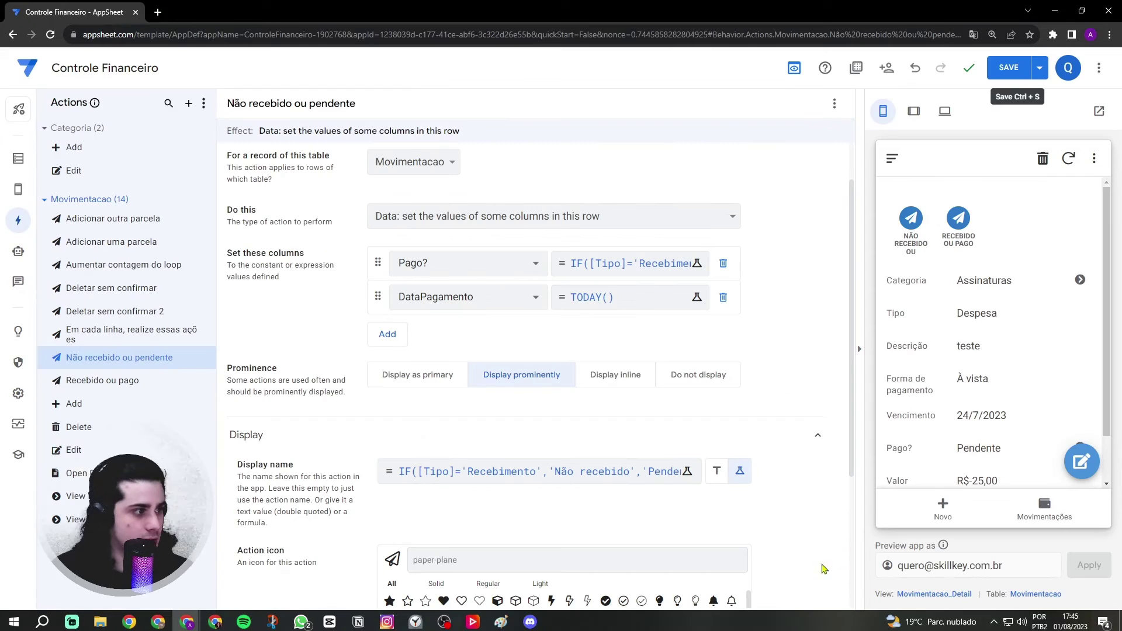
left_click(451, 476)
key("Escape")
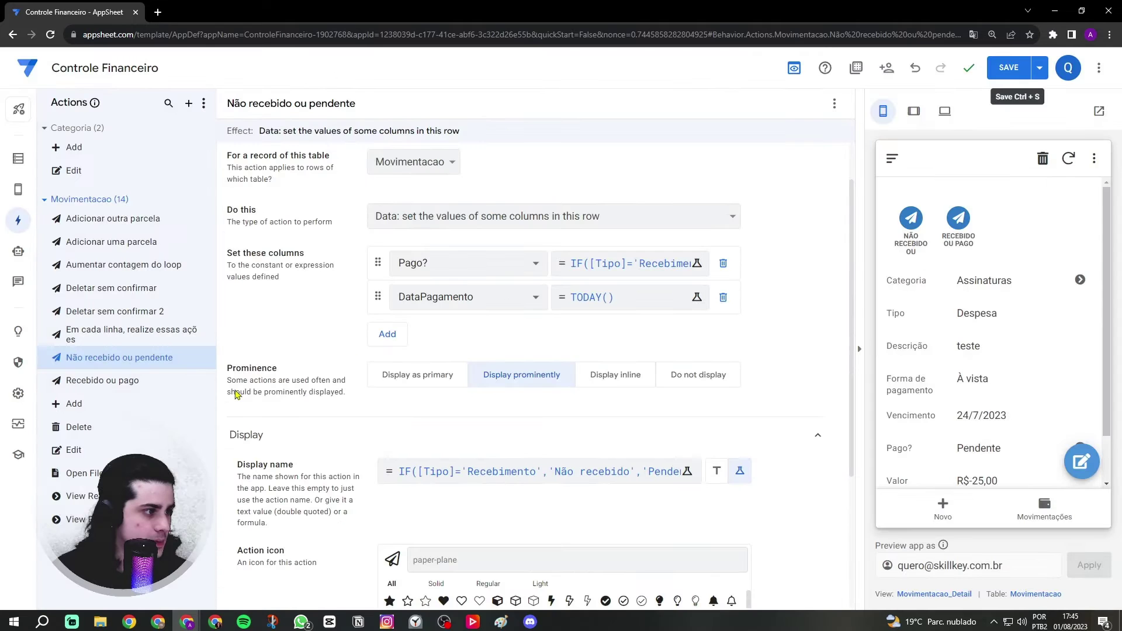
- Give the Recebido ou pago action the display name expression IF([Tipo]='Recebimento','Não recebido','Pendente')
left_click(133, 387)
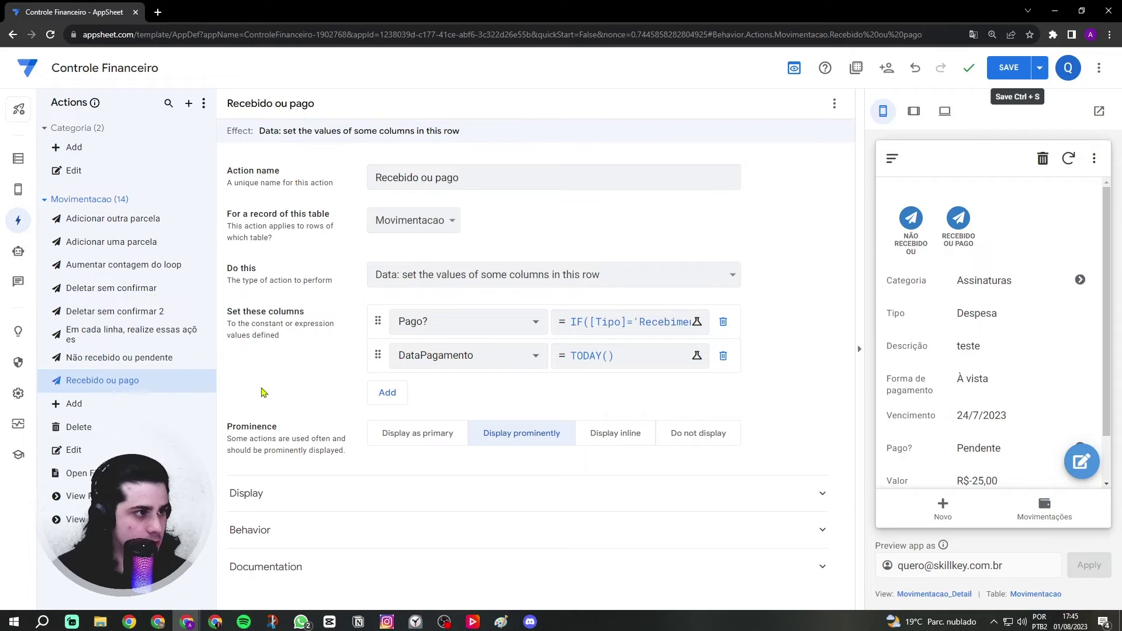
left_click(321, 493)
left_click(430, 414)
type("IF([Tipo]='Recebimento','Não recebido','Pendente')")
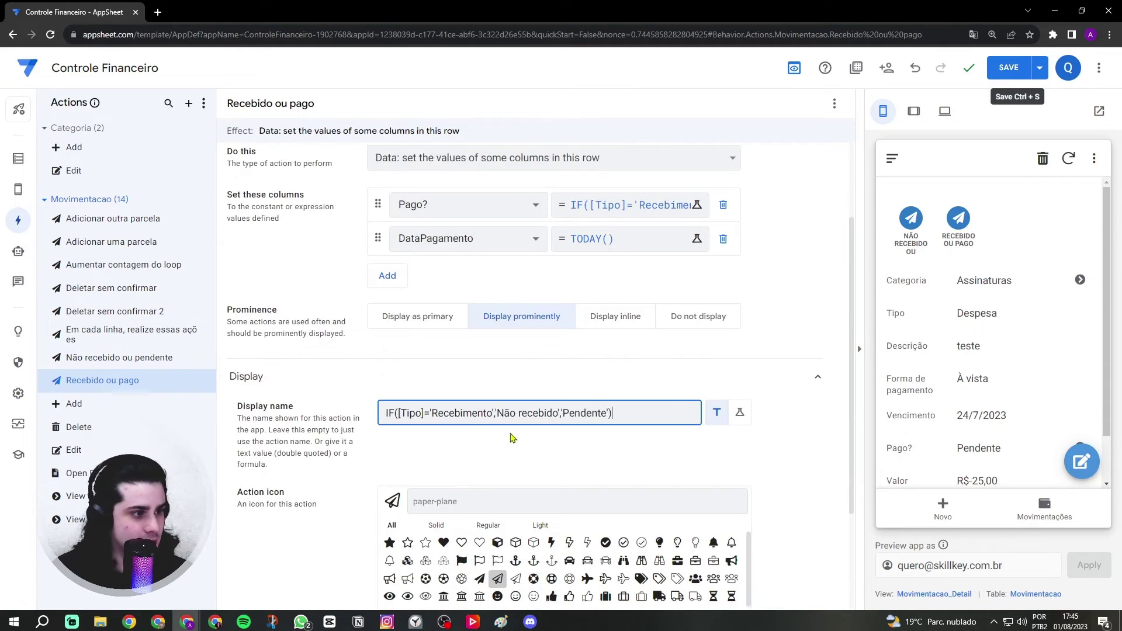
left_click(739, 413)
scroll(468, 465, "up", 2)
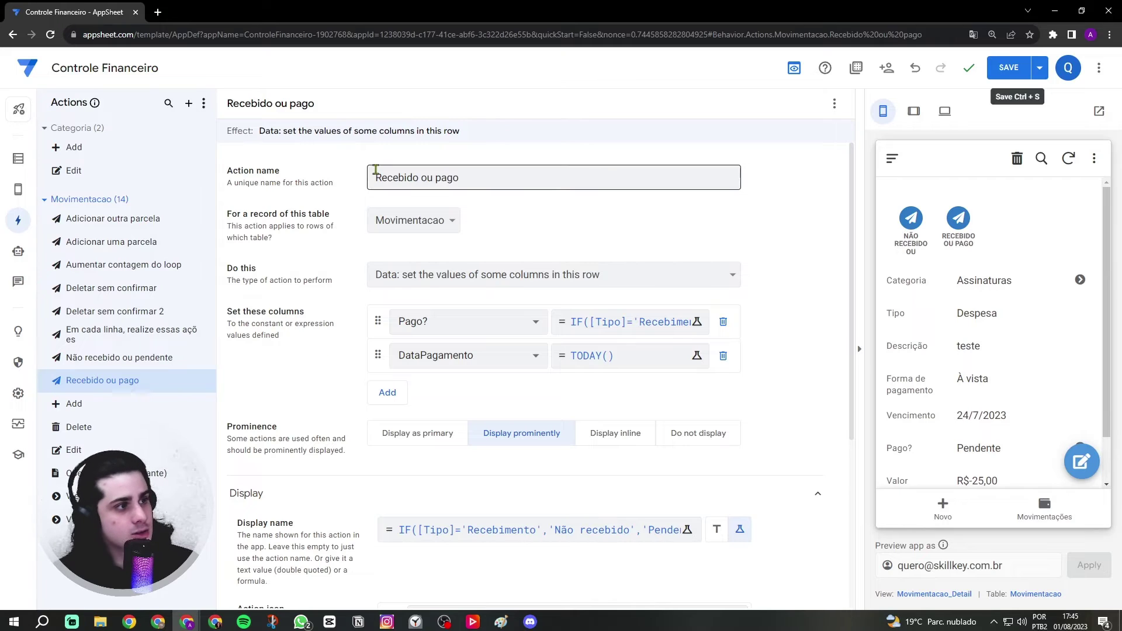
- In the Recebido ou pago action, set the value-if-true of the Pago? column expression to 'Recebido'
left_click_drag(377, 171, 488, 170)
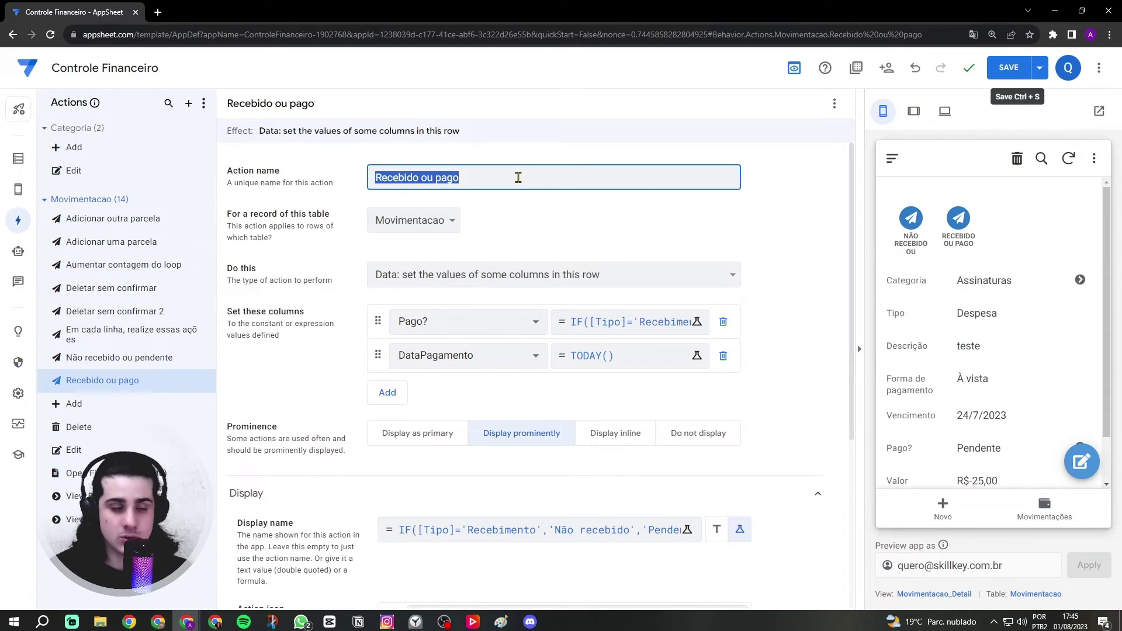
left_click(540, 220)
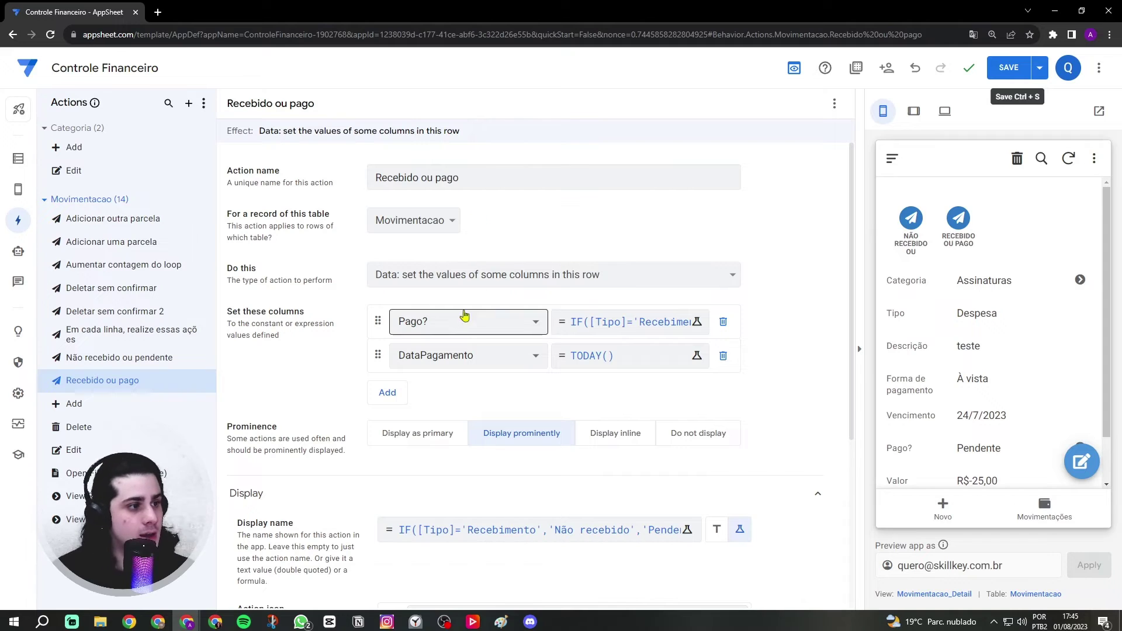
left_click(590, 322)
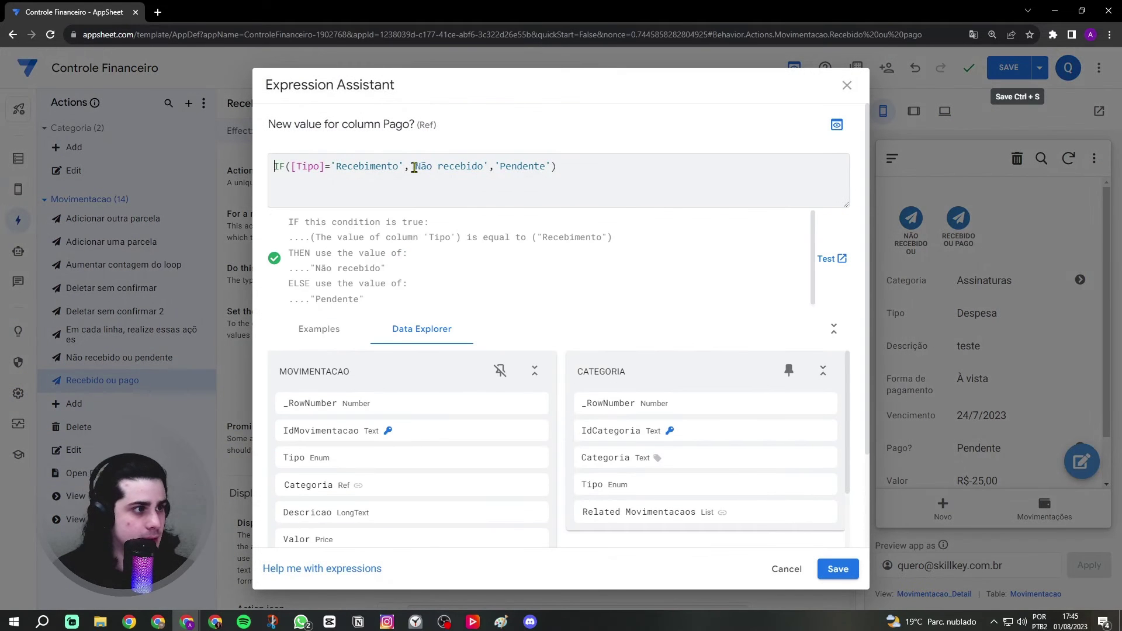
left_click_drag(411, 165, 448, 165)
type("R")
key("Caps_Lock")
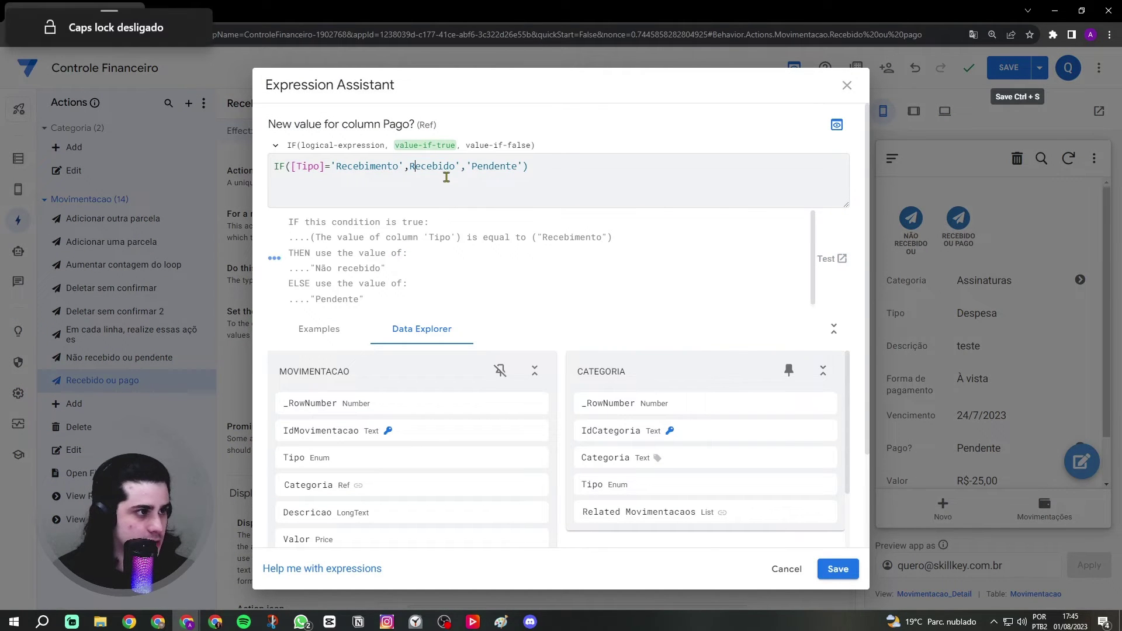
left_click(410, 169)
type("'")
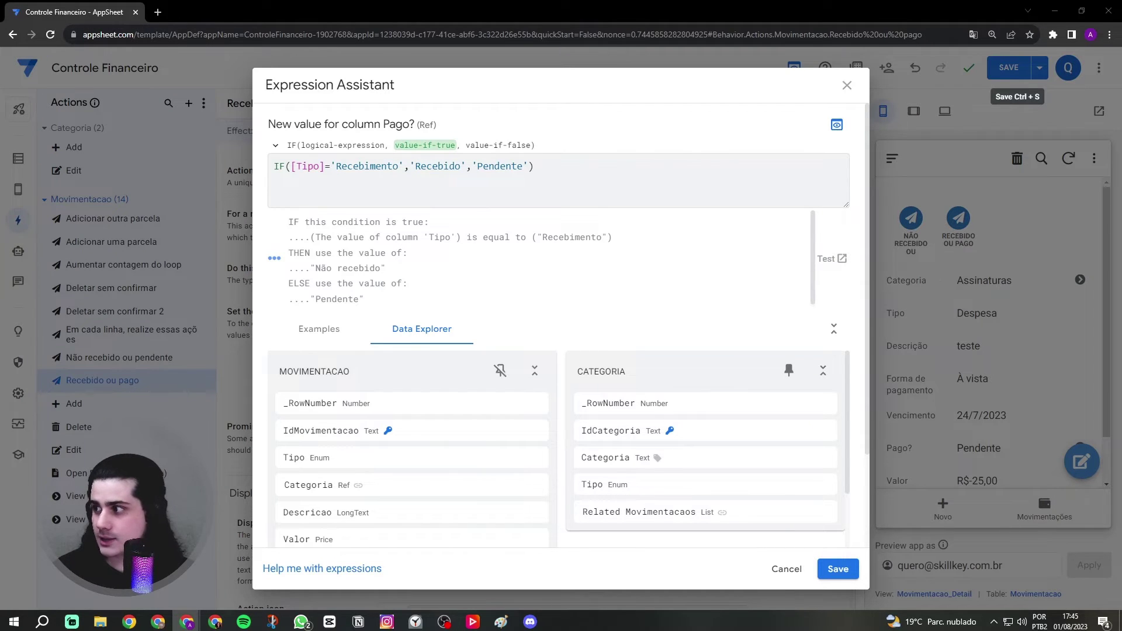
- Set the Pago? expression's value-if-false to 'Pago', copy the whole expression and save it
double_click(488, 166)
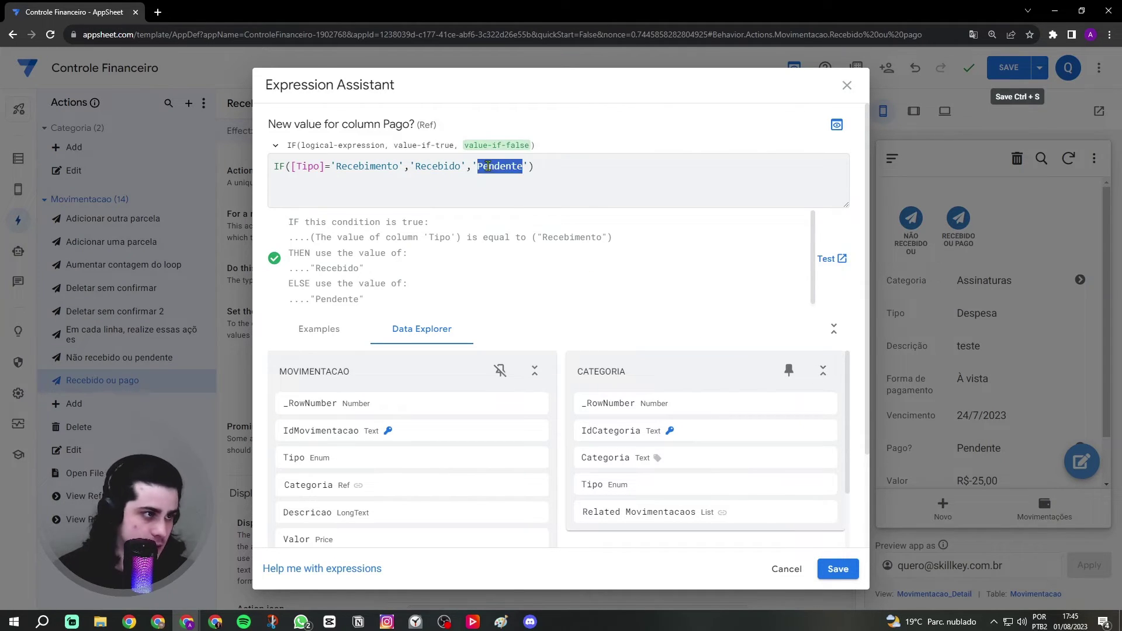
key("Caps_Lock")
type("P")
key("Caps_Lock")
key("ctrl+a")
key("ctrl+c")
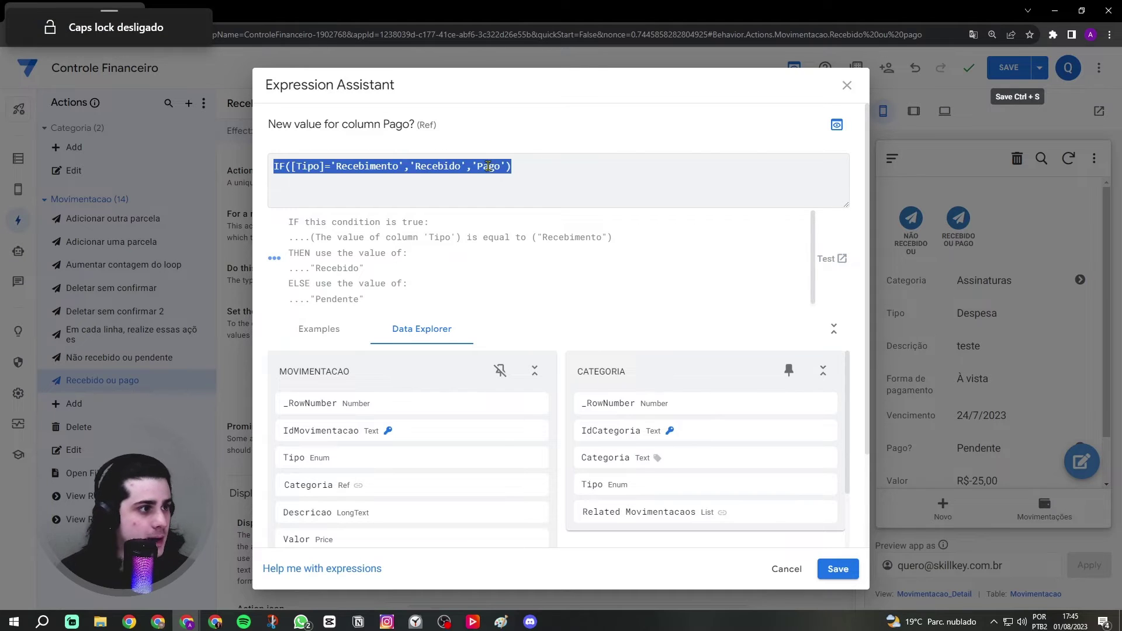
left_click(694, 191)
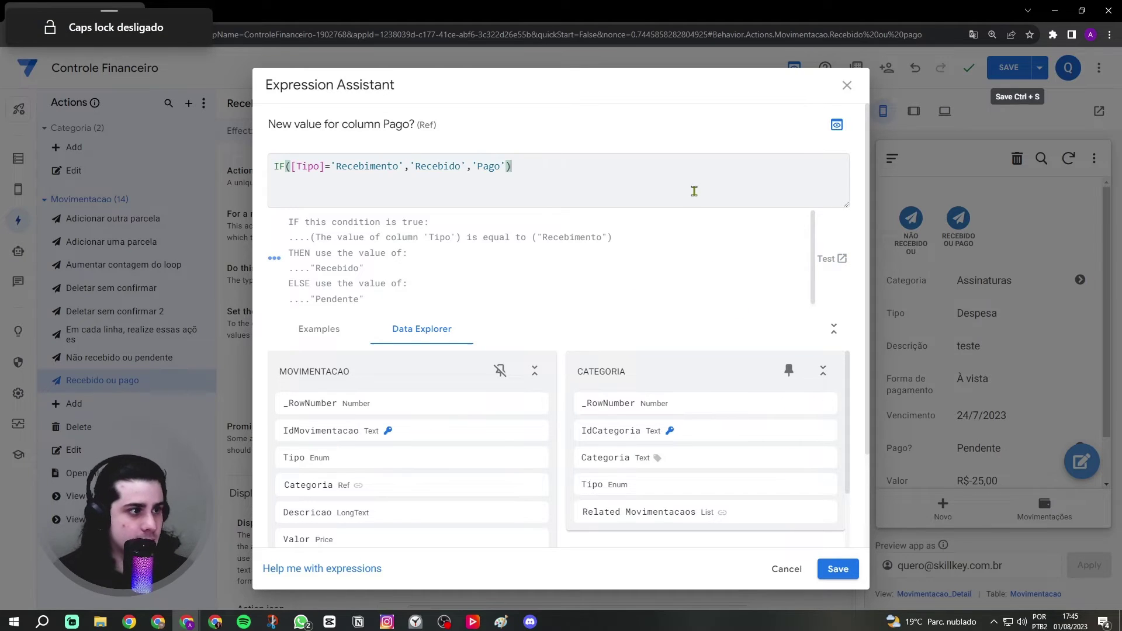
left_click(837, 569)
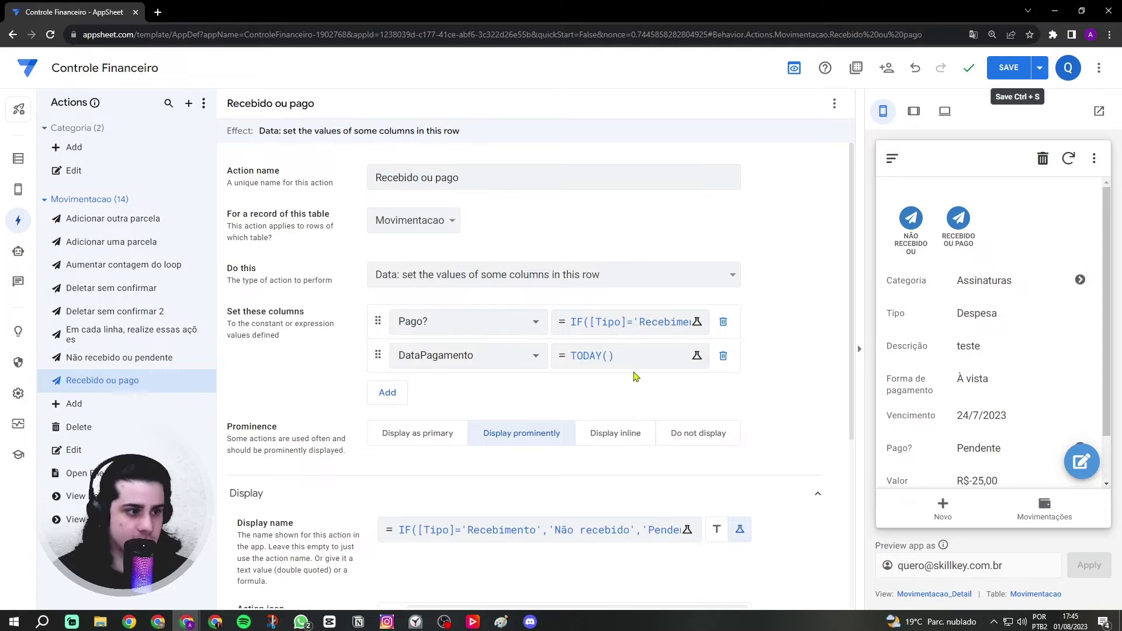
- Replace the display name expression of Recebido ou pago with IF([Tipo]='Recebimento','Recebido','Pago') and save it
scroll(631, 403, "down", 1)
left_click(628, 421)
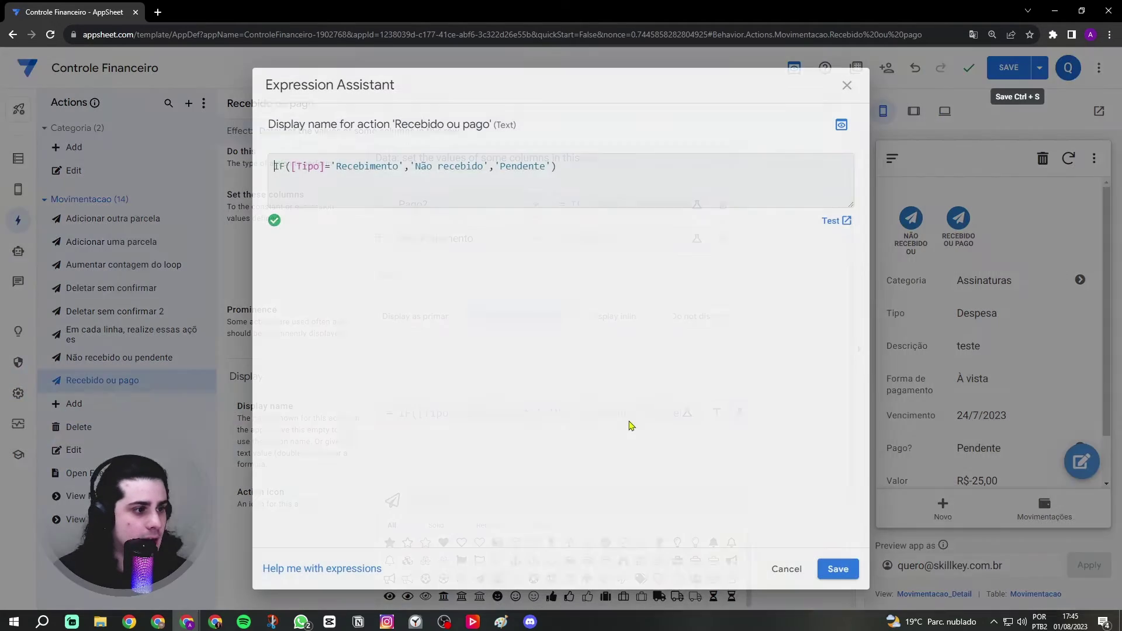
key("ctrl+a")
key("ctrl+v")
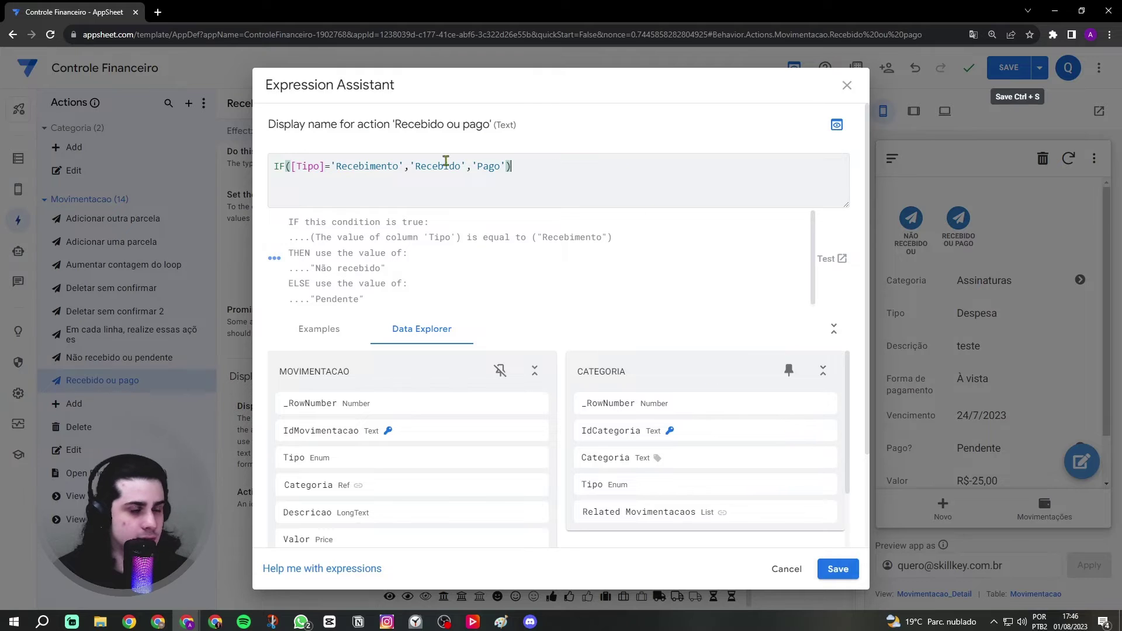
left_click_drag(471, 167, 482, 166)
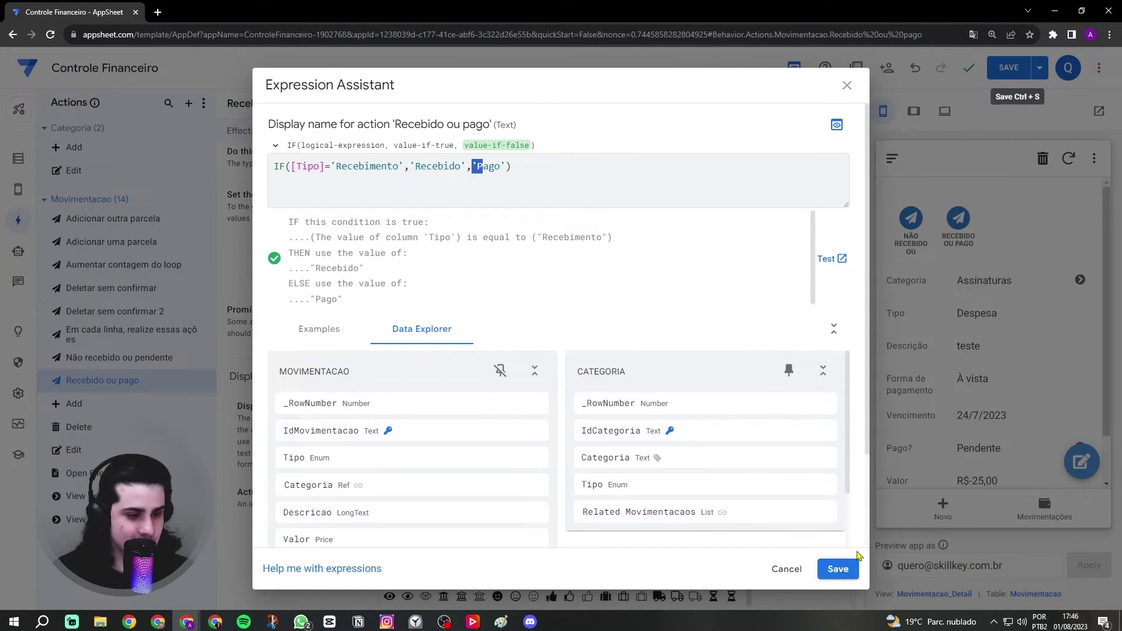
left_click(838, 569)
- In the condition of the Recebido ou pago action, change the value-if-true comparison to [Pago?]='Não recebido'
scroll(572, 438, "down", 3)
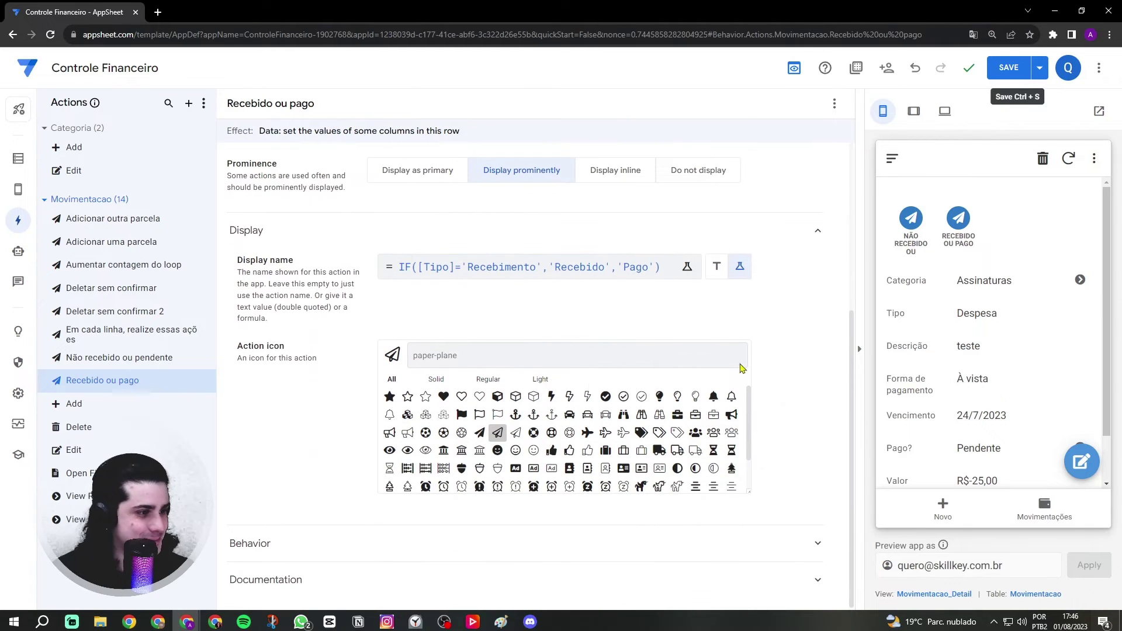
left_click(362, 534)
scroll(491, 480, "down", 2)
left_click(492, 473)
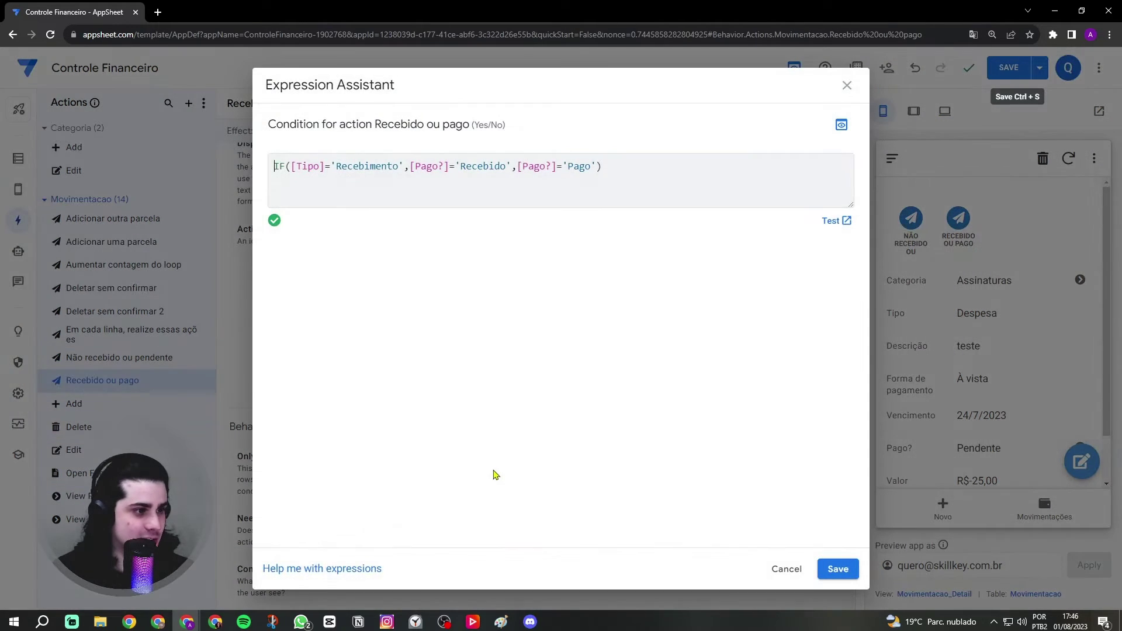
left_click(455, 169)
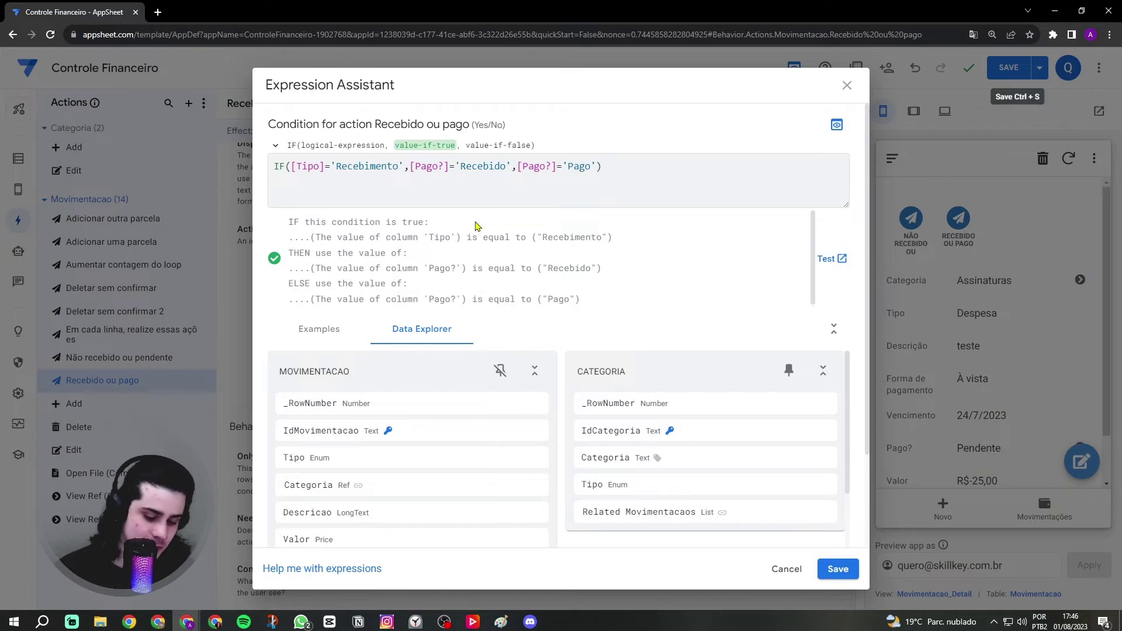
type("N")
key("Caps_Lock")
type("ão")
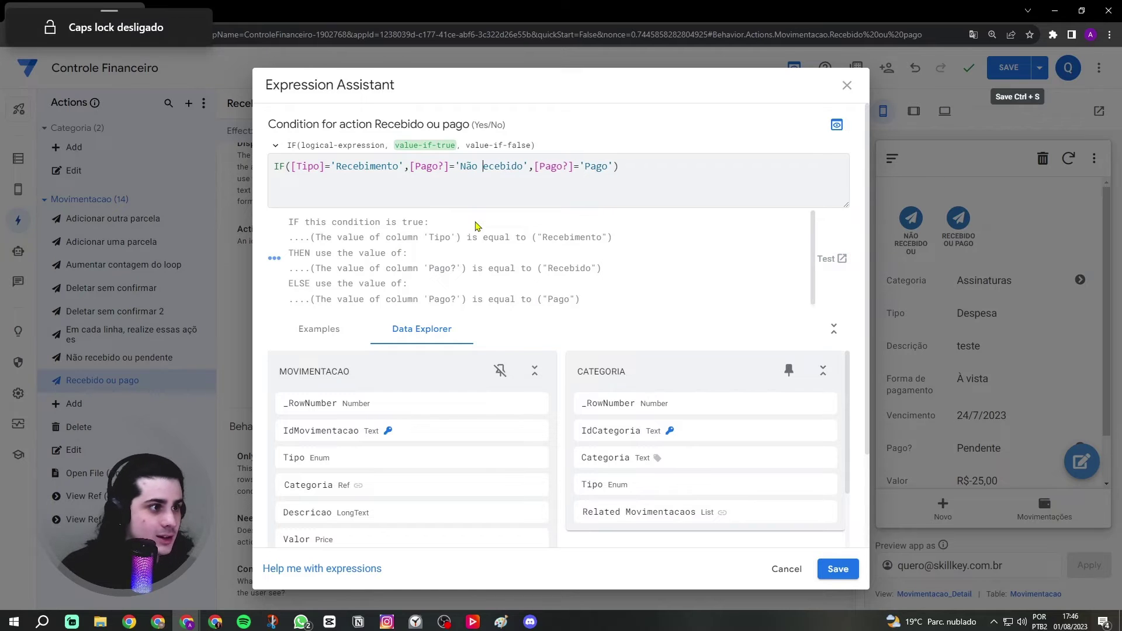
key("Delete")
type("r")
- Change the condition's value-if-false comparison to [Pago?]='Pendente' and save the expression
left_click_drag(596, 166, 616, 166)
type("endente")
left_click(661, 171)
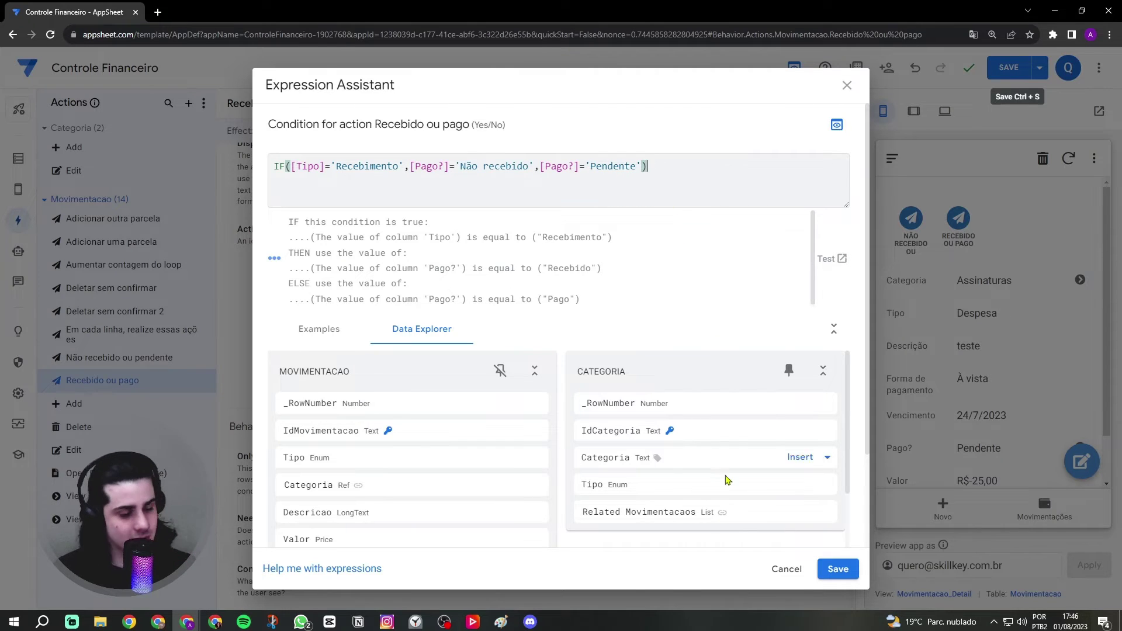
left_click(832, 569)
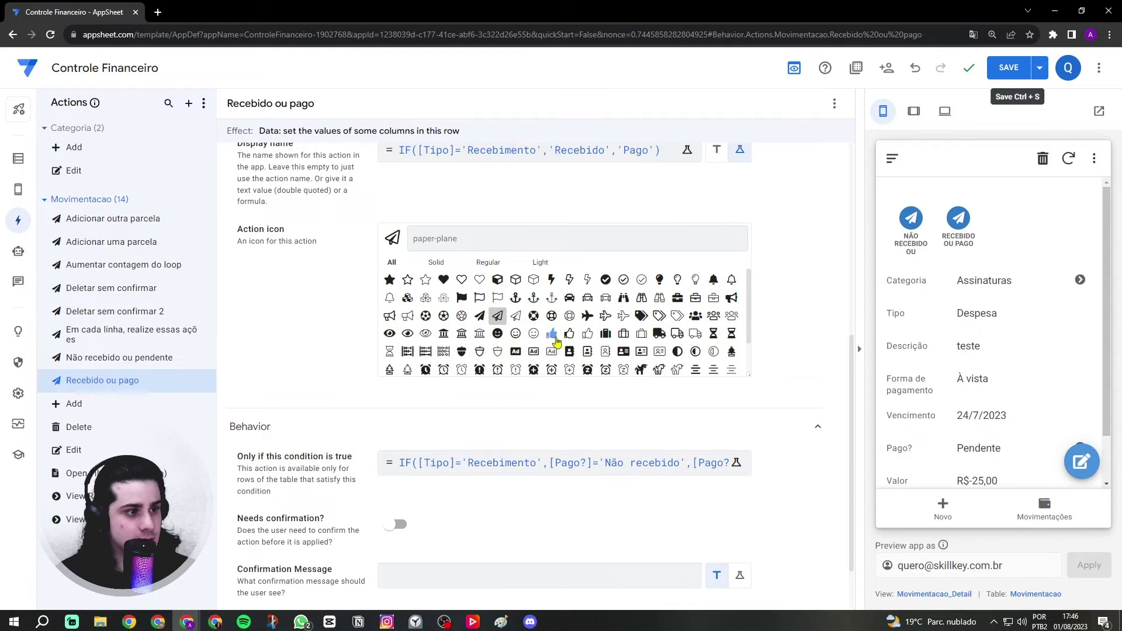
- Give the Recebido ou pago action the solid thumbs-up icon
scroll(385, 351, "up", 6)
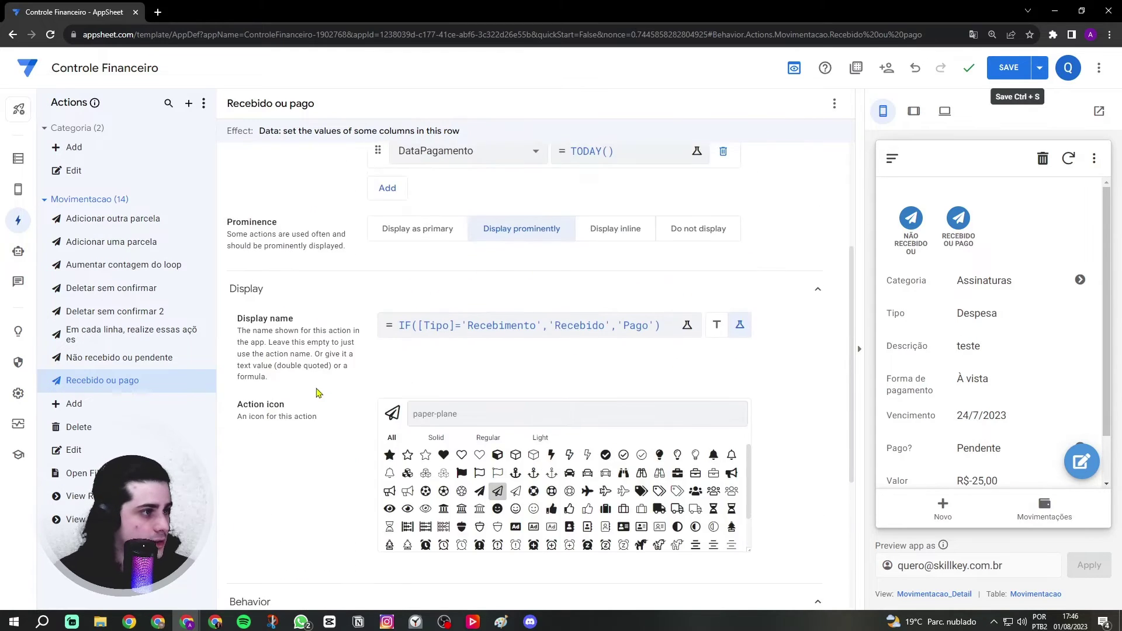
left_click_drag(460, 183, 500, 178)
left_click(380, 179)
left_click(500, 178)
scroll(483, 206, "down", 5)
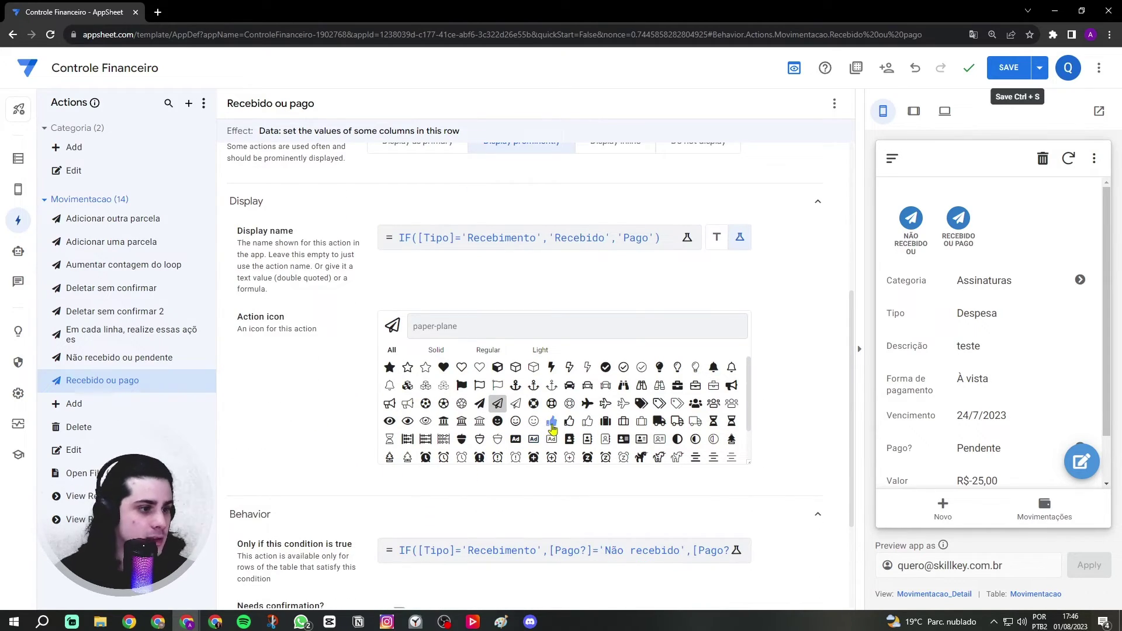
left_click(551, 422)
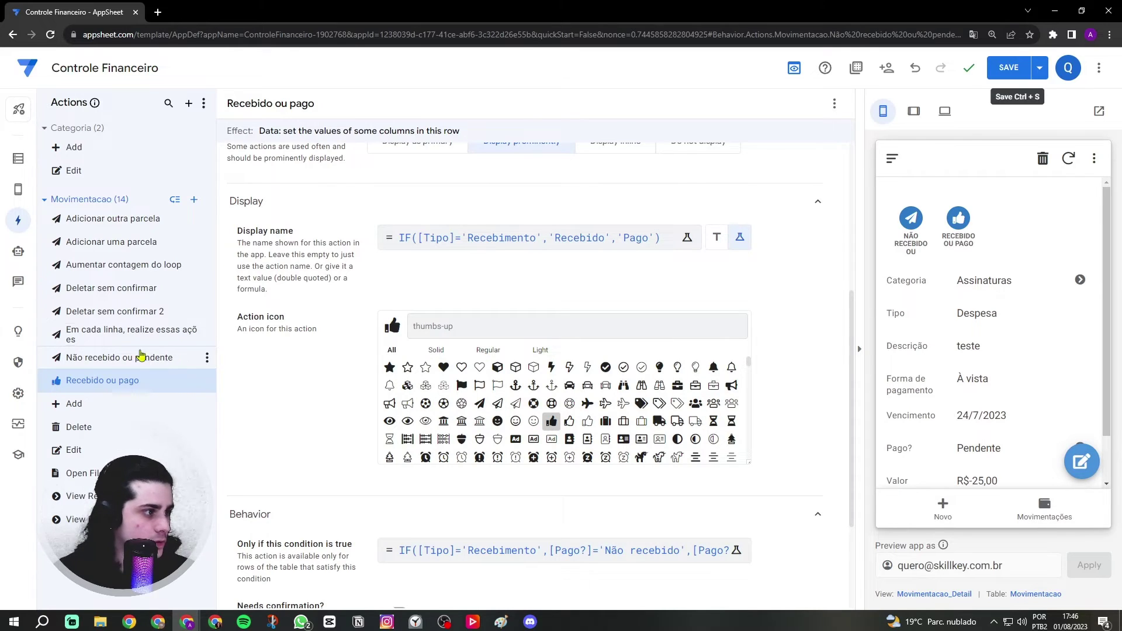
- Search the icons of Não recebido ou pendente for thumb, assign the solid thumbs-down icon and save the app
left_click(176, 358)
scroll(320, 414, "down", 3)
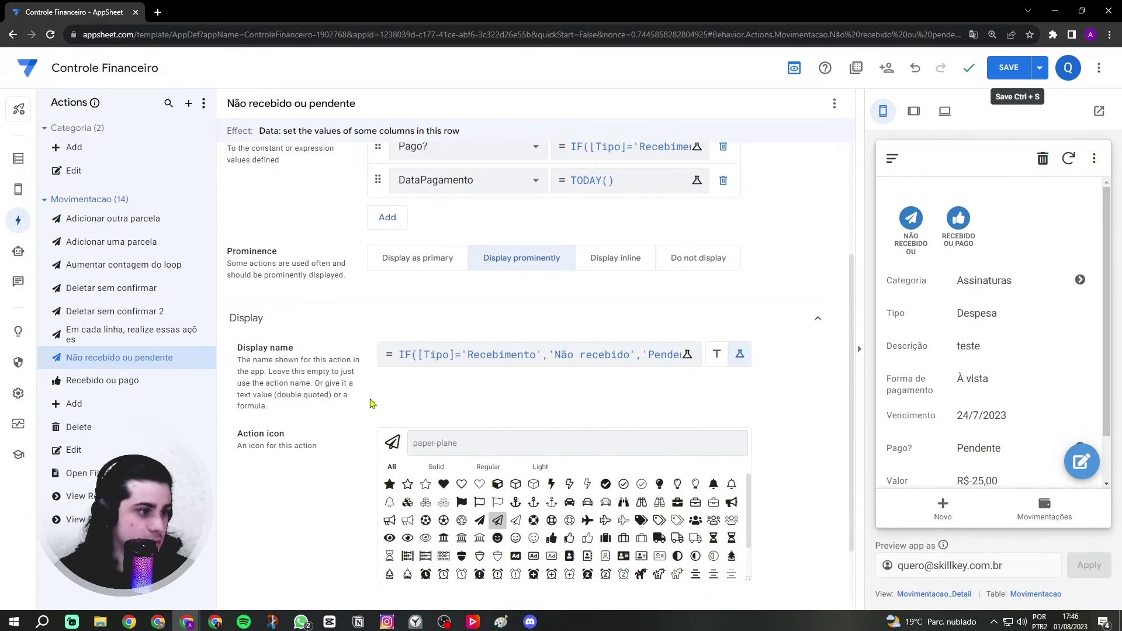
scroll(366, 425, "down", 1)
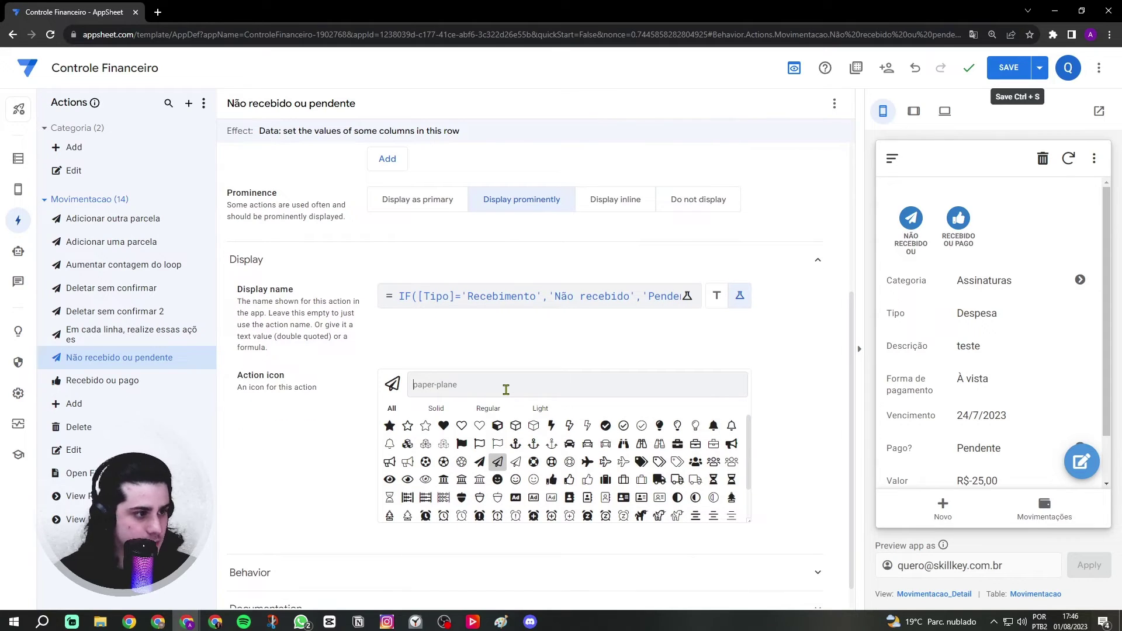
type("thumb")
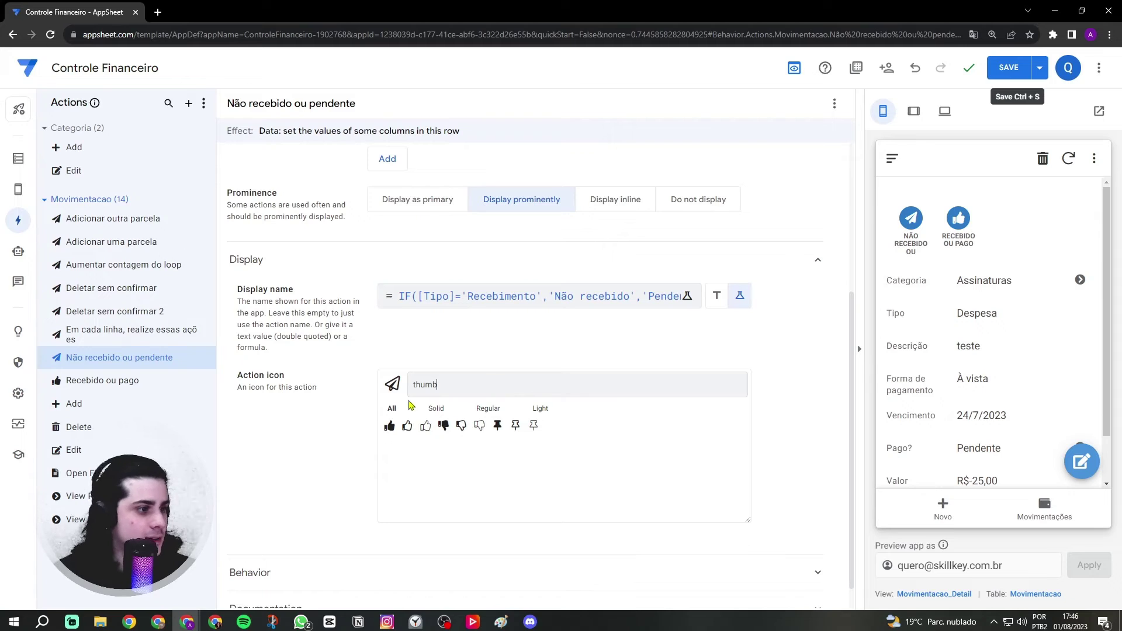
left_click(444, 431)
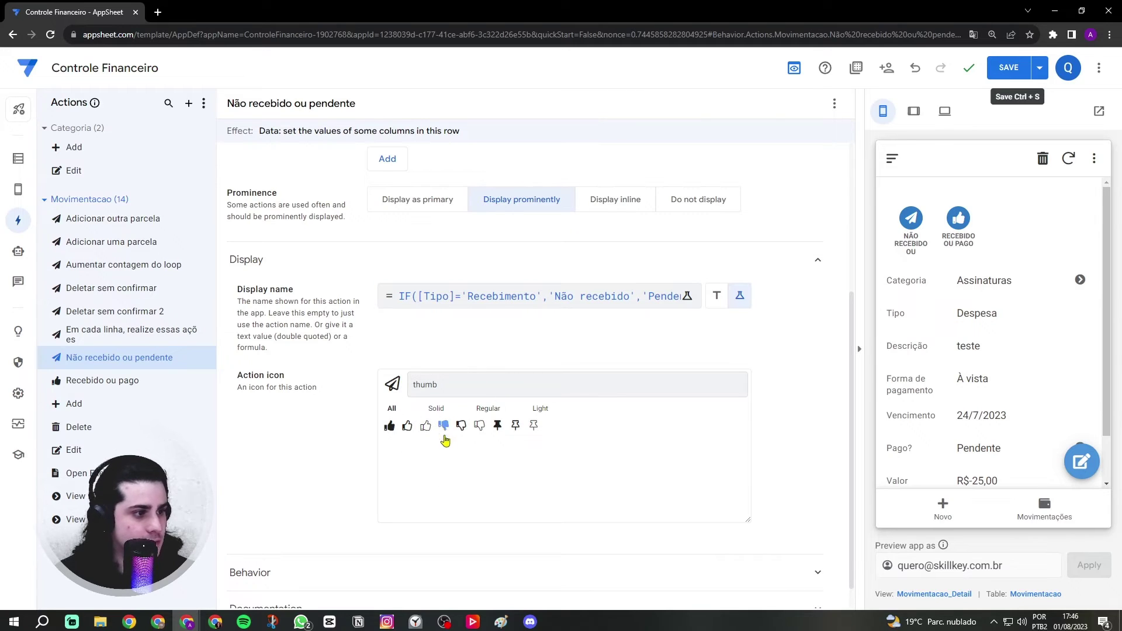
left_click(443, 431)
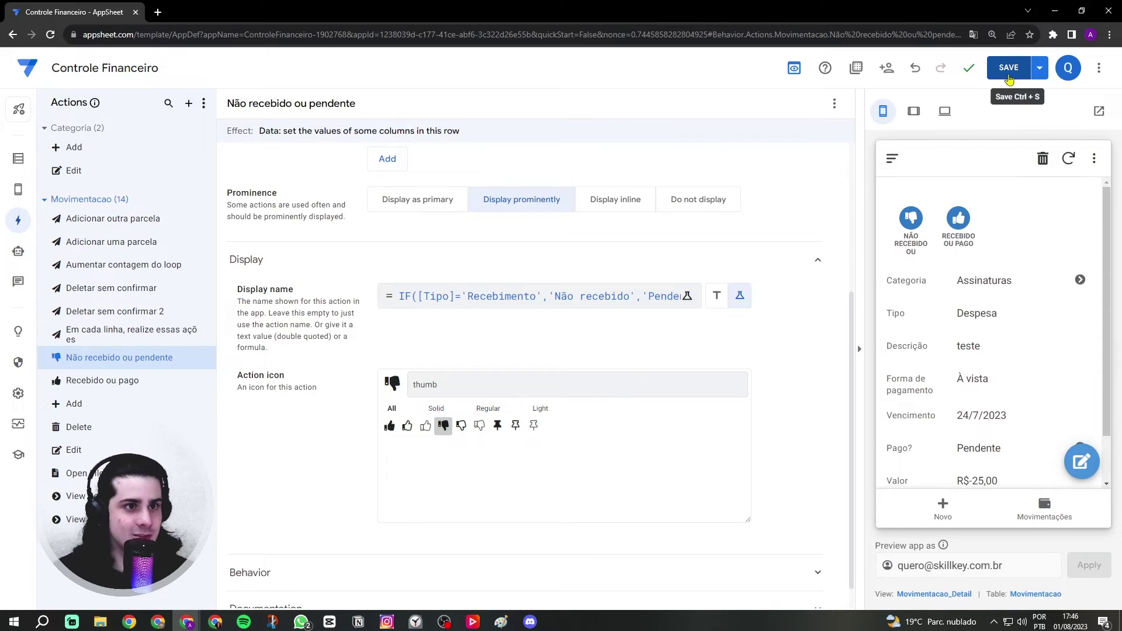
left_click(1009, 69)
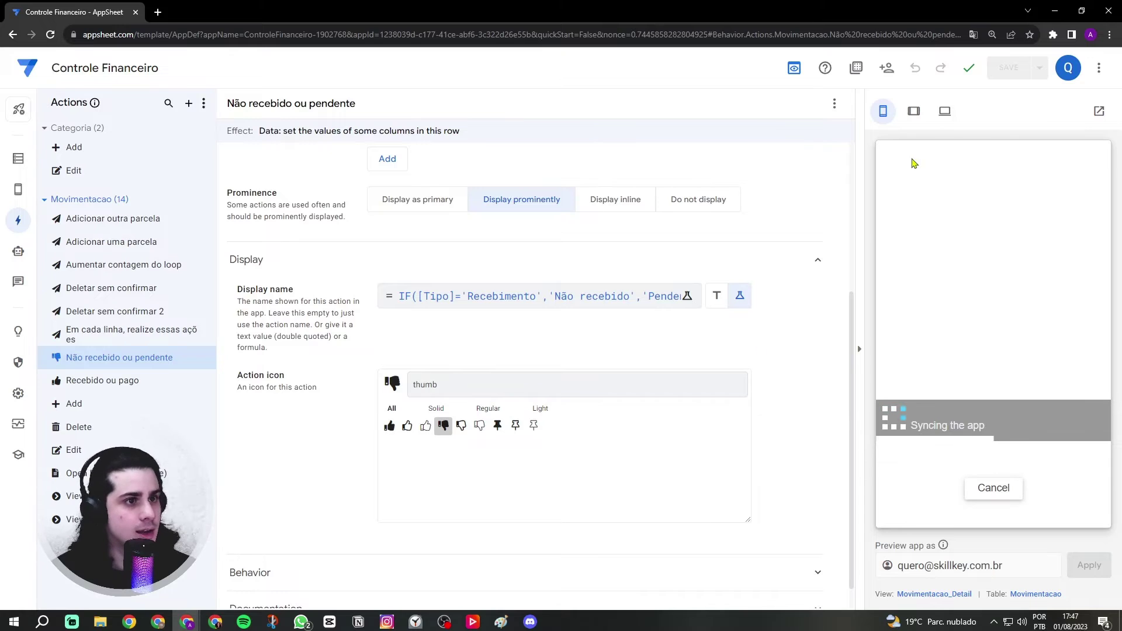
- Switch the preview to tablet size, open the teste expense under Despesa in Movimentações and check its Pago? value
left_click(913, 111)
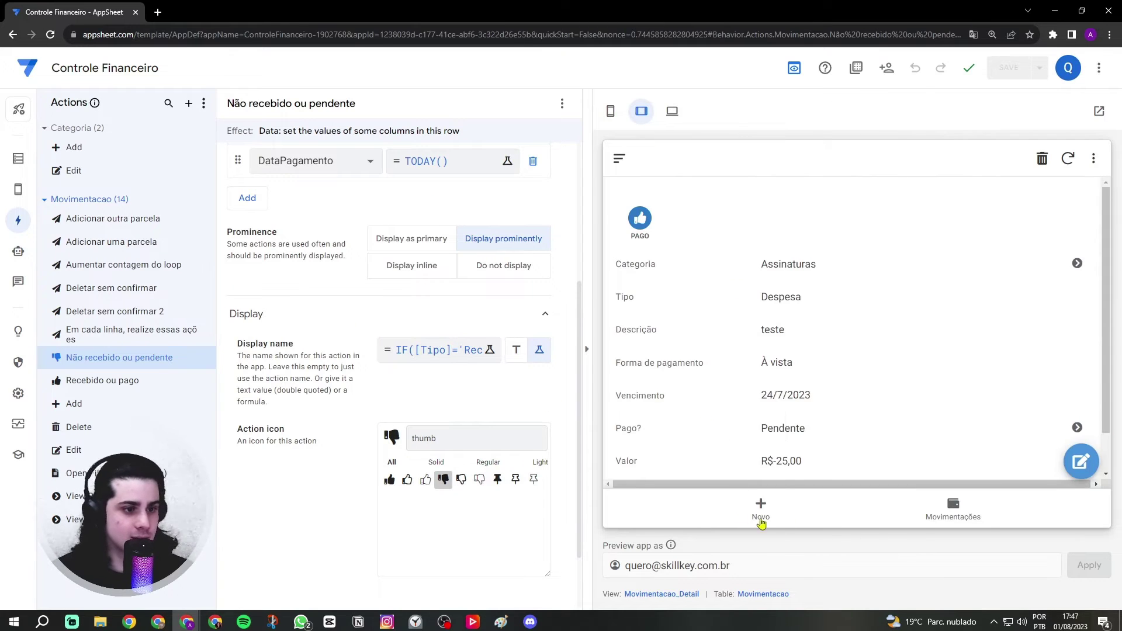
left_click(985, 520)
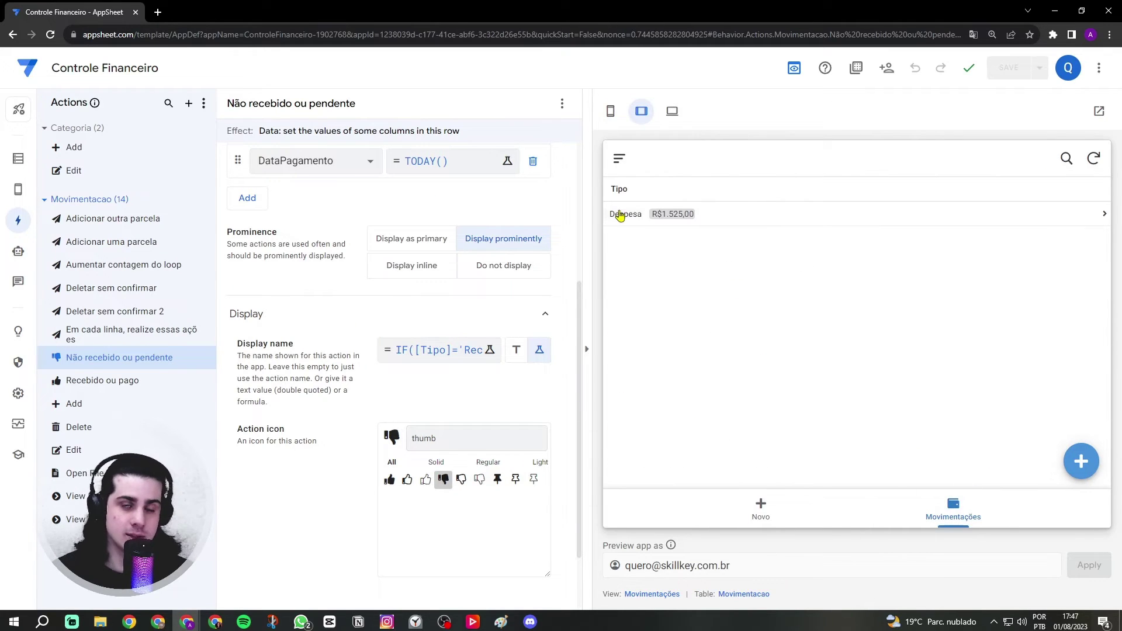
left_click(621, 216)
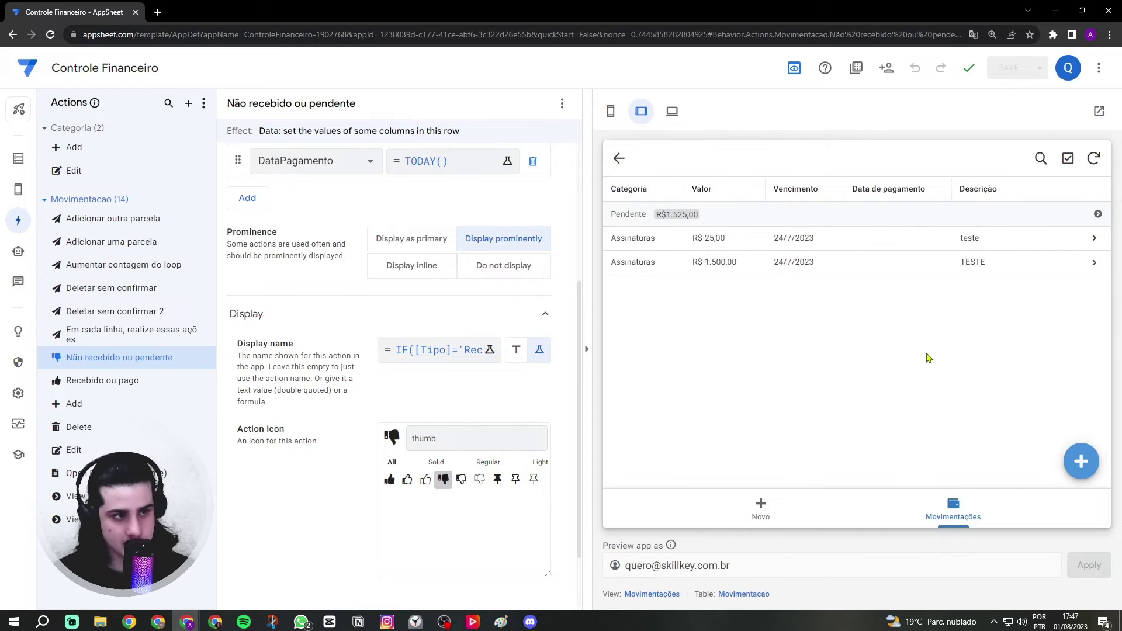
left_click(775, 244)
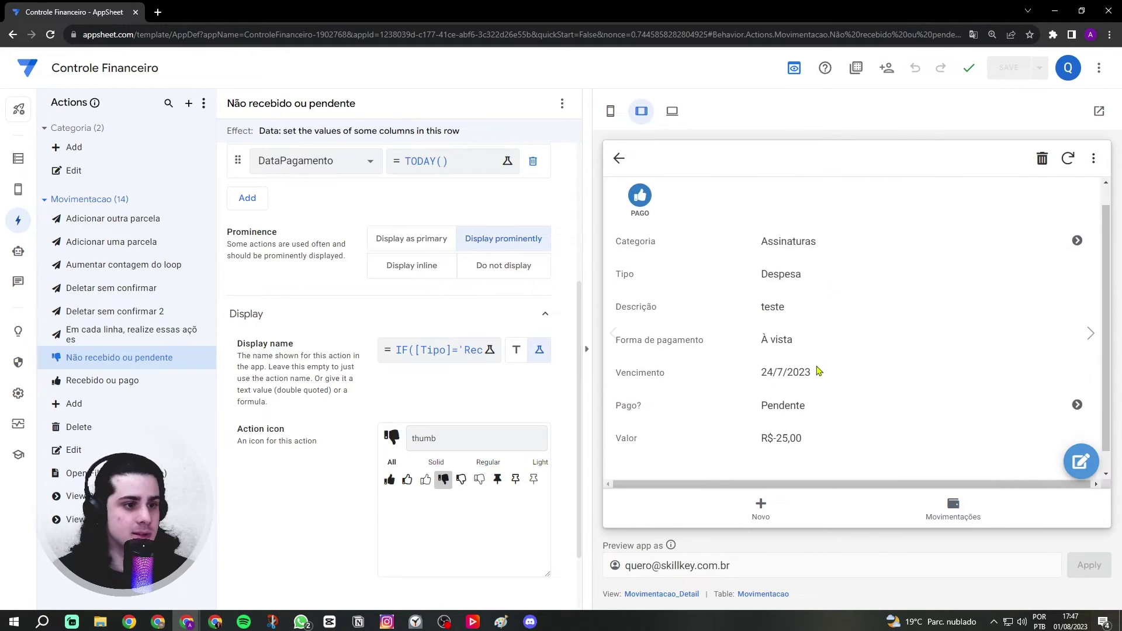
left_click_drag(761, 385, 841, 386)
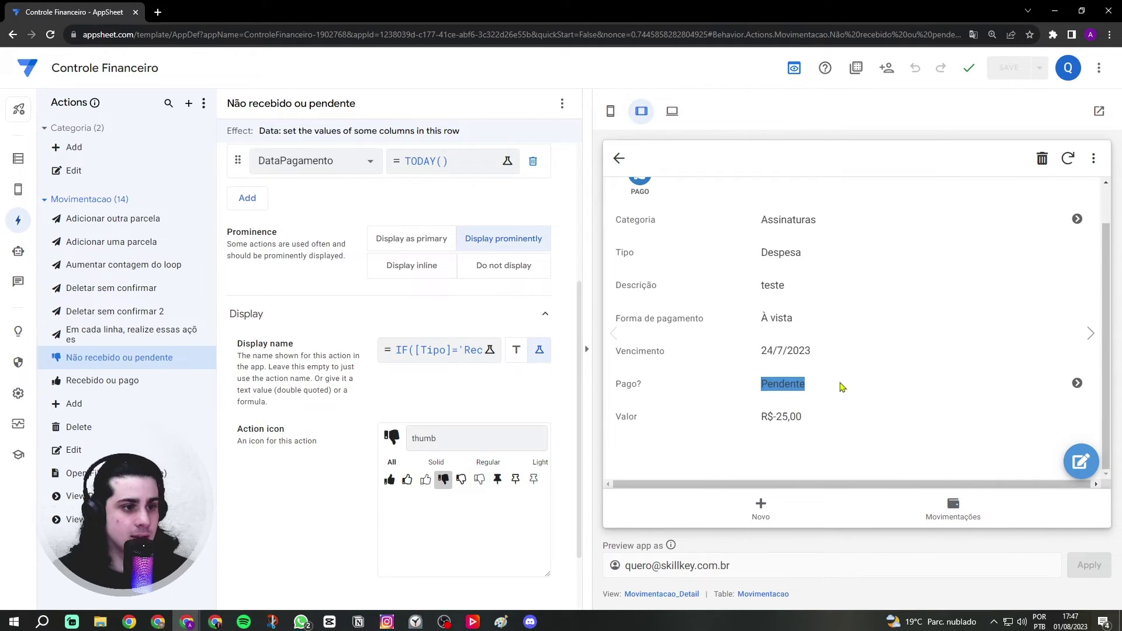
left_click(850, 342)
scroll(801, 342, "up", 1)
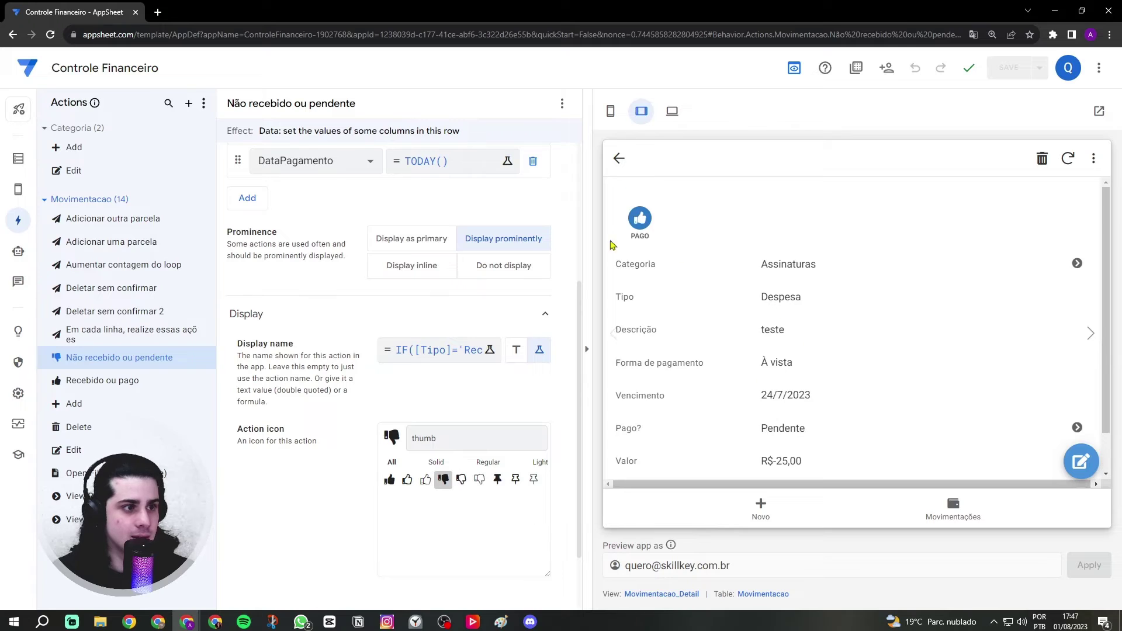
- Run the Pago action on the teste expense and check its Pago? and Data de pagamento fields
left_click(639, 219)
scroll(691, 356, "down", 2)
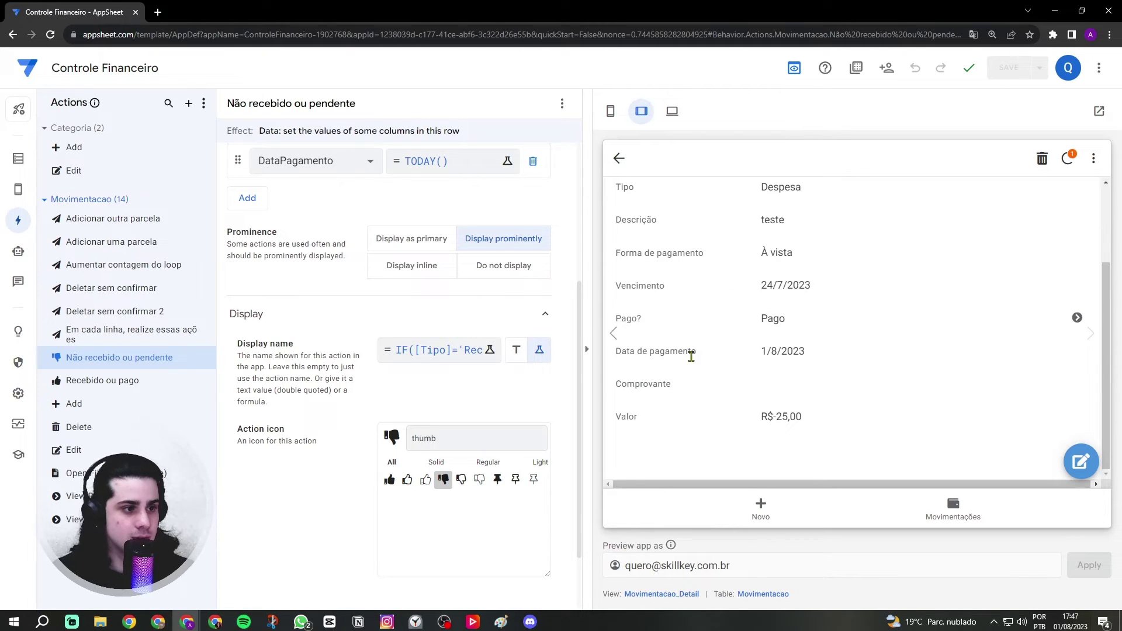
left_click_drag(765, 351, 814, 352)
left_click(786, 348)
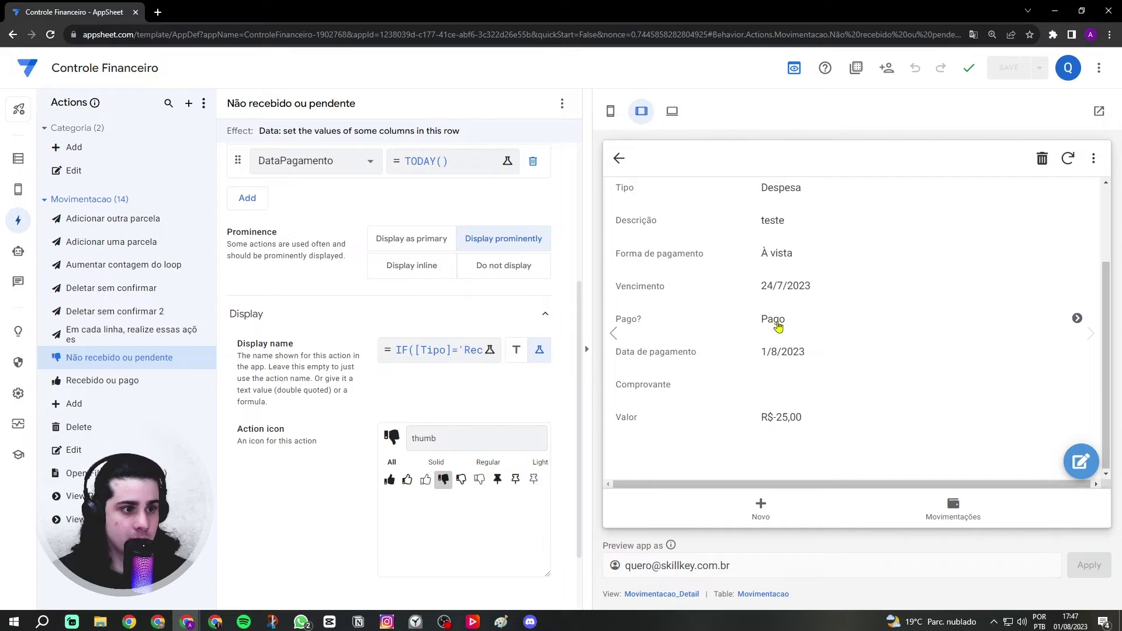
scroll(760, 330, "up", 3)
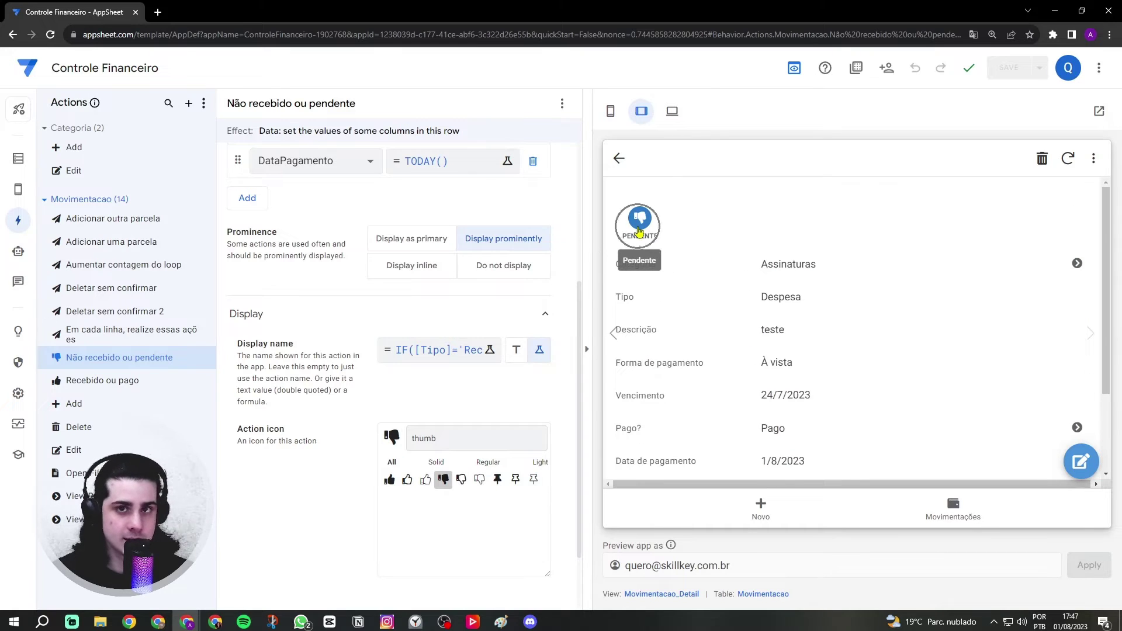
- Run the Pendente action on the teste expense and check its Pago? field
left_click(640, 221)
scroll(898, 315, "down", 1)
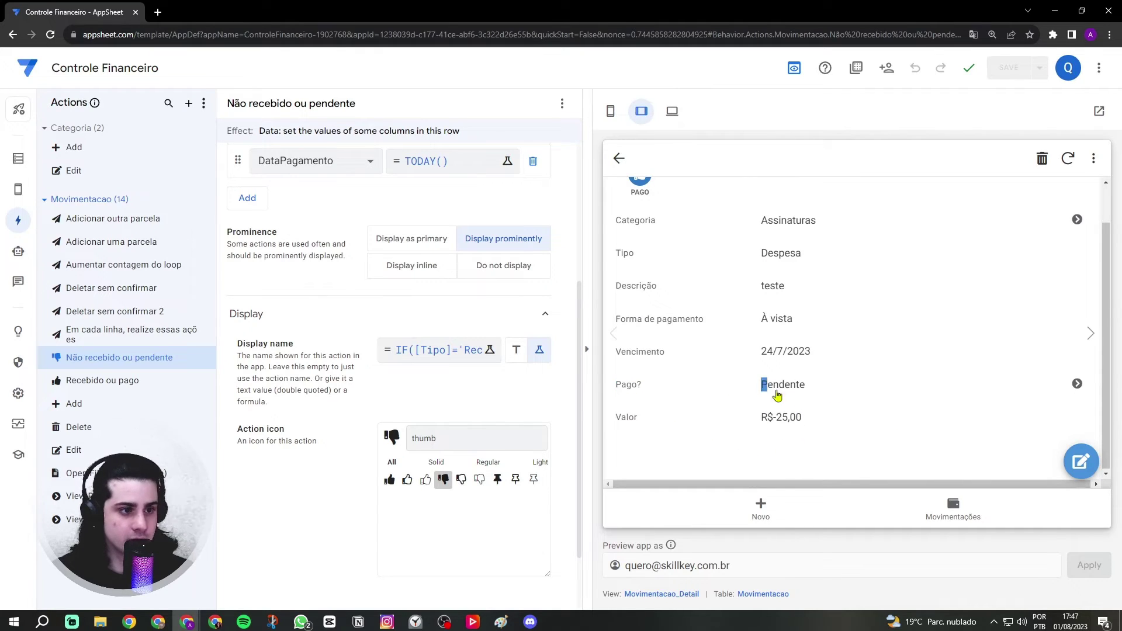
scroll(696, 362, "up", 1)
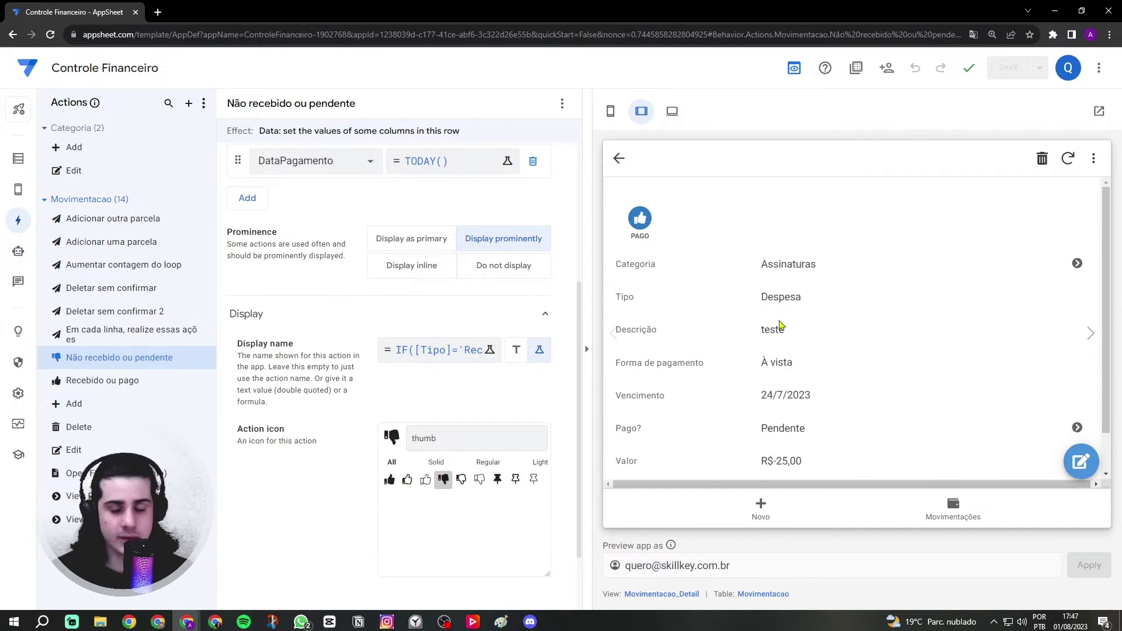
- Return the preview to phone size and inspect the available action on the teste and TESTE expenses under Despesa
left_click(609, 111)
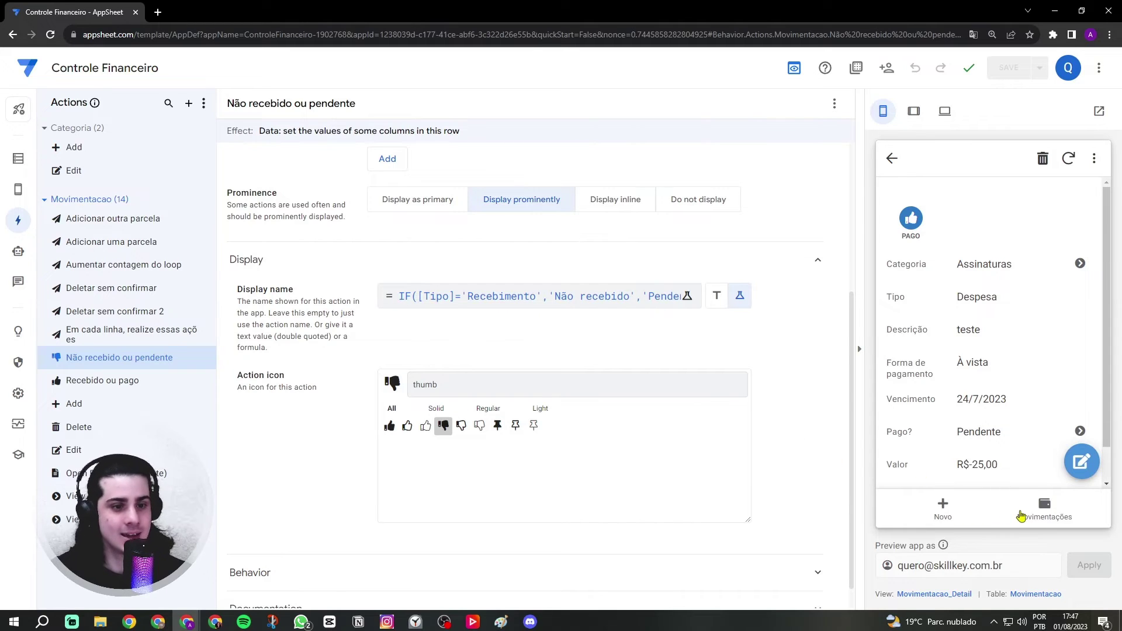
left_click(1021, 516)
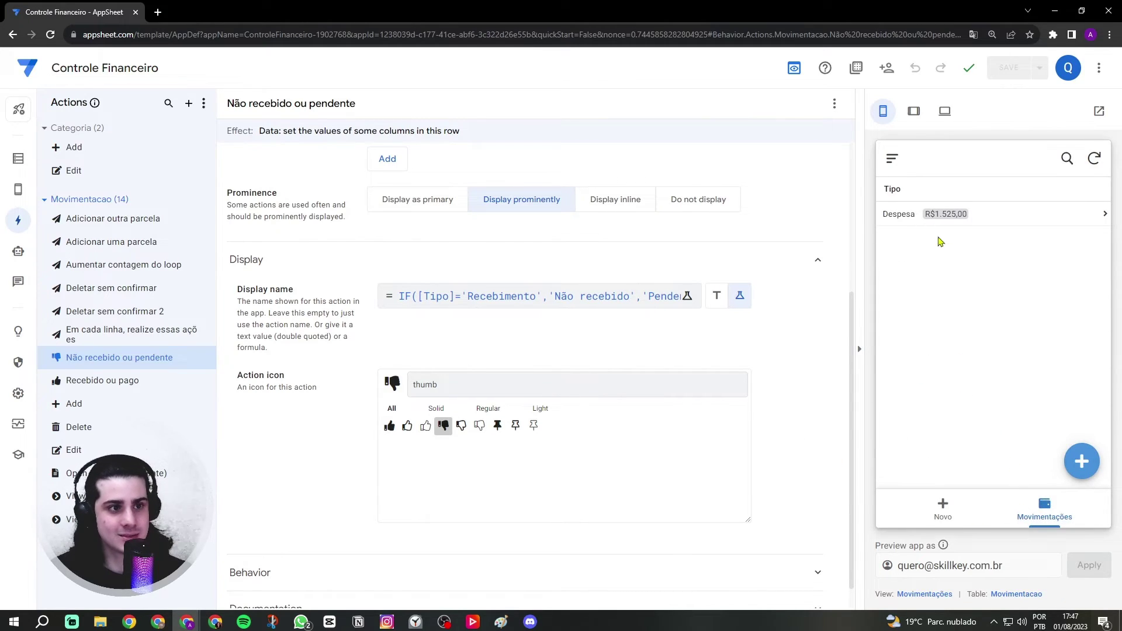
left_click(917, 225)
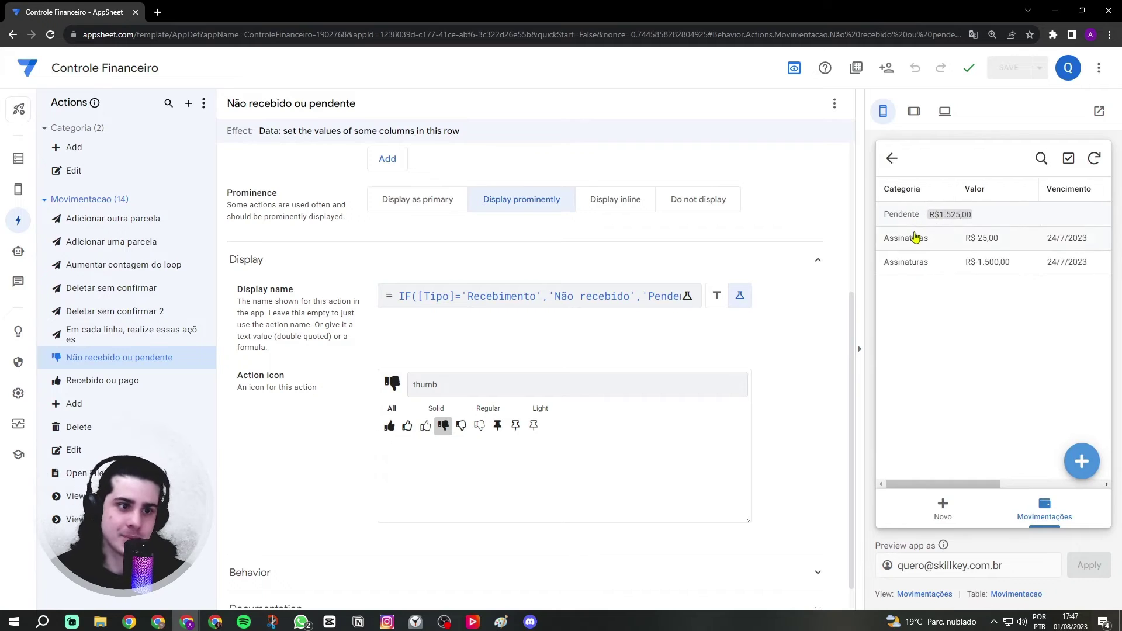
left_click(915, 237)
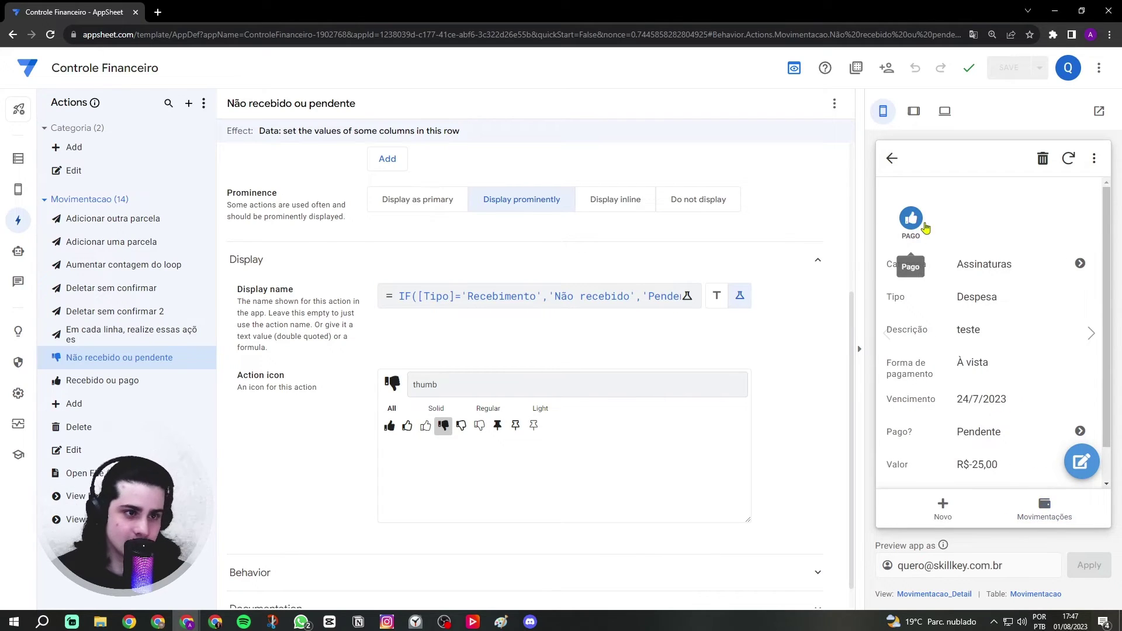
left_click(894, 159)
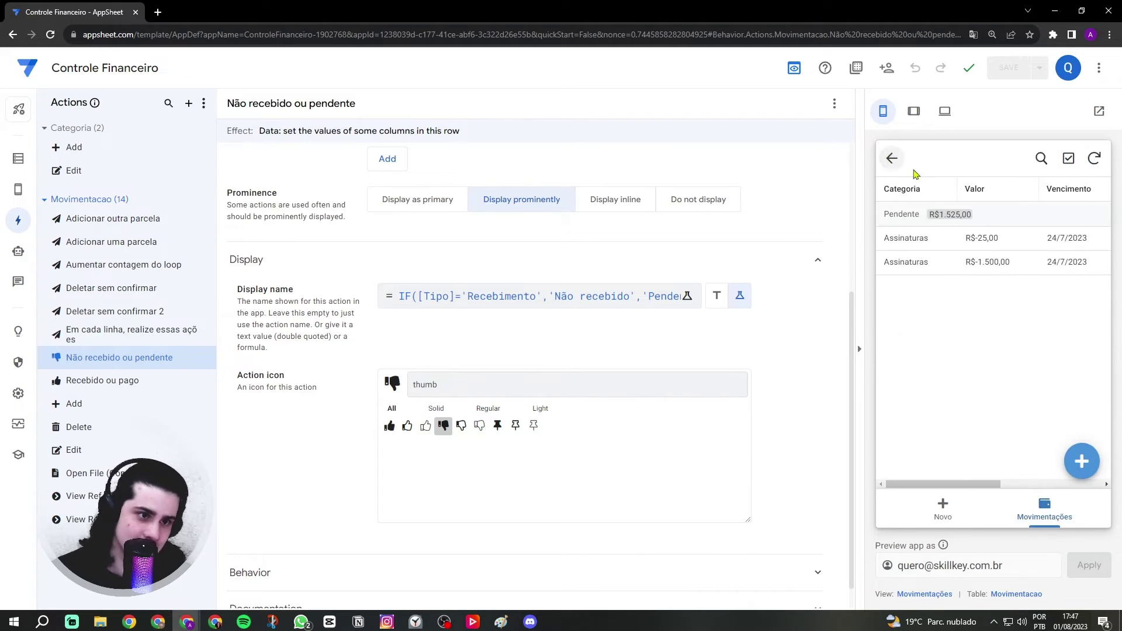
left_click(996, 264)
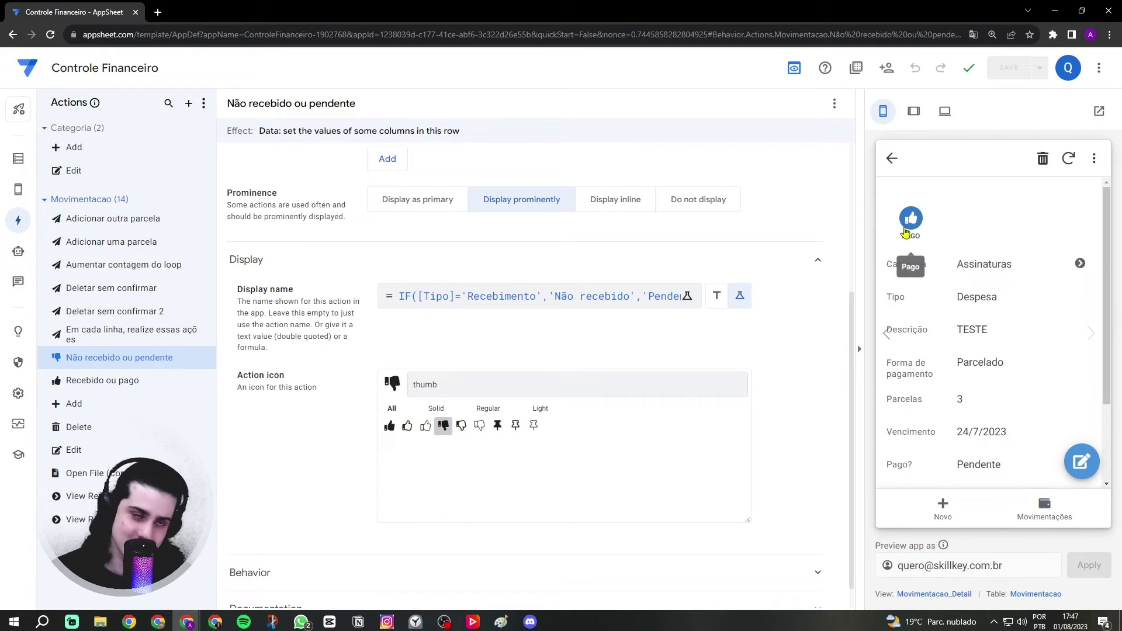
- Go back to the pending expenses list and compare it at tablet and phone preview sizes
left_click(891, 158)
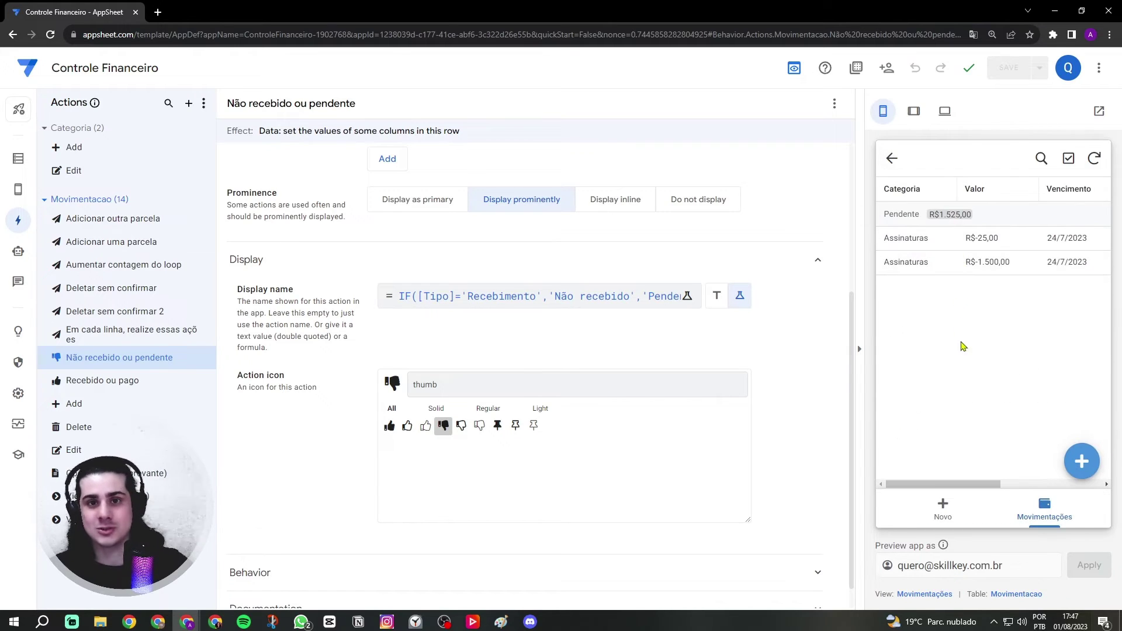
left_click(912, 112)
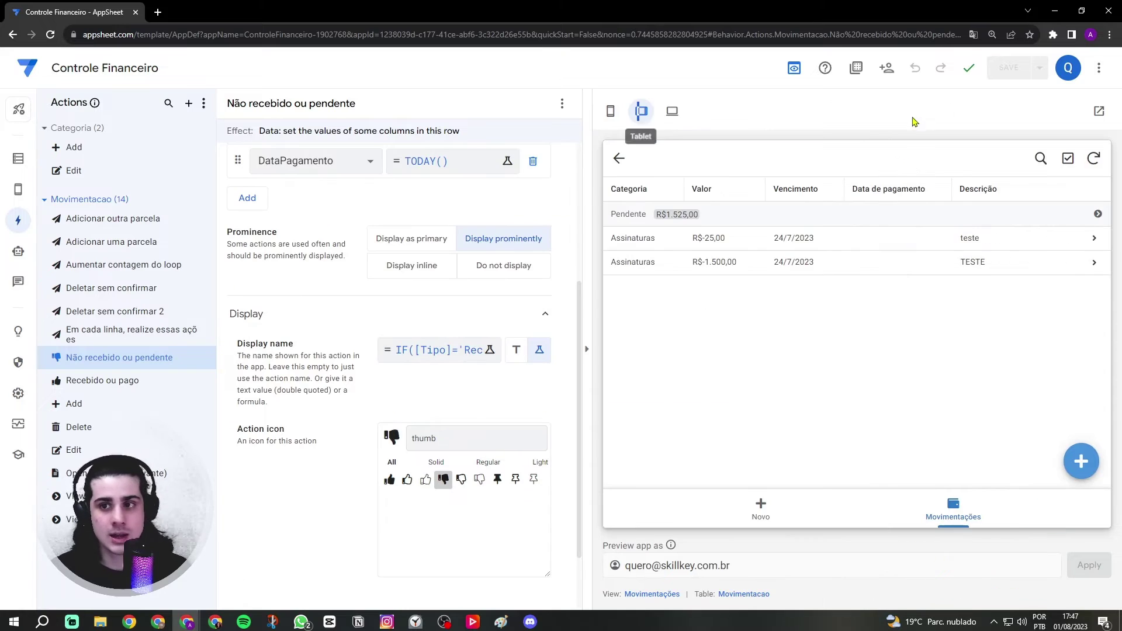
left_click(610, 111)
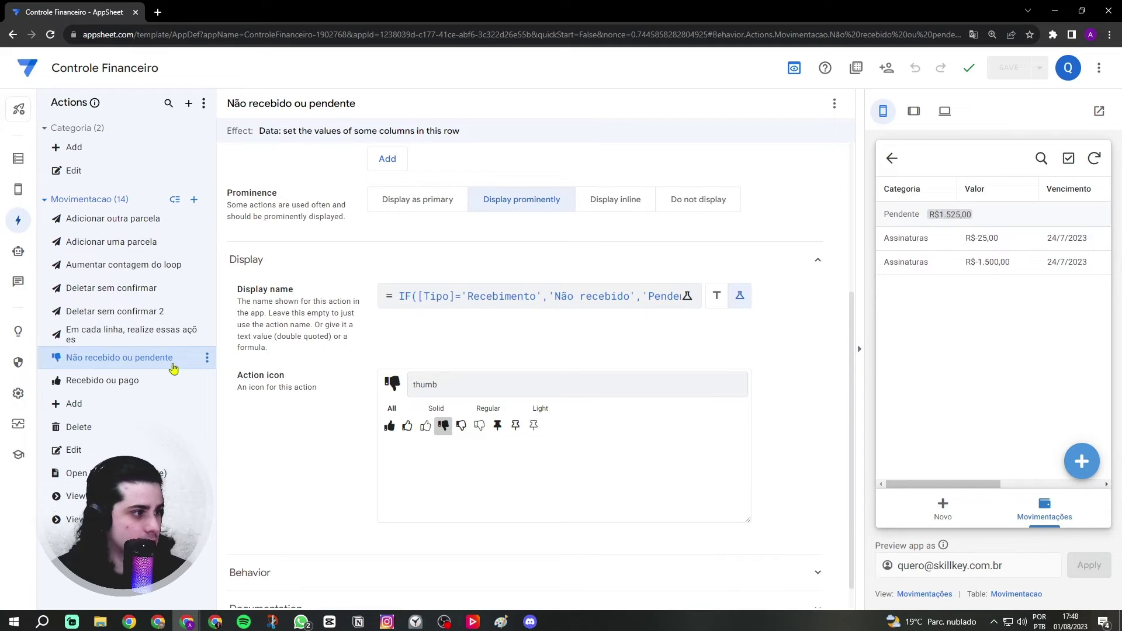
- Duplicate the Não recebido ou pendente and Recebido ou pago actions of the Movimentacao table
double_click(173, 367)
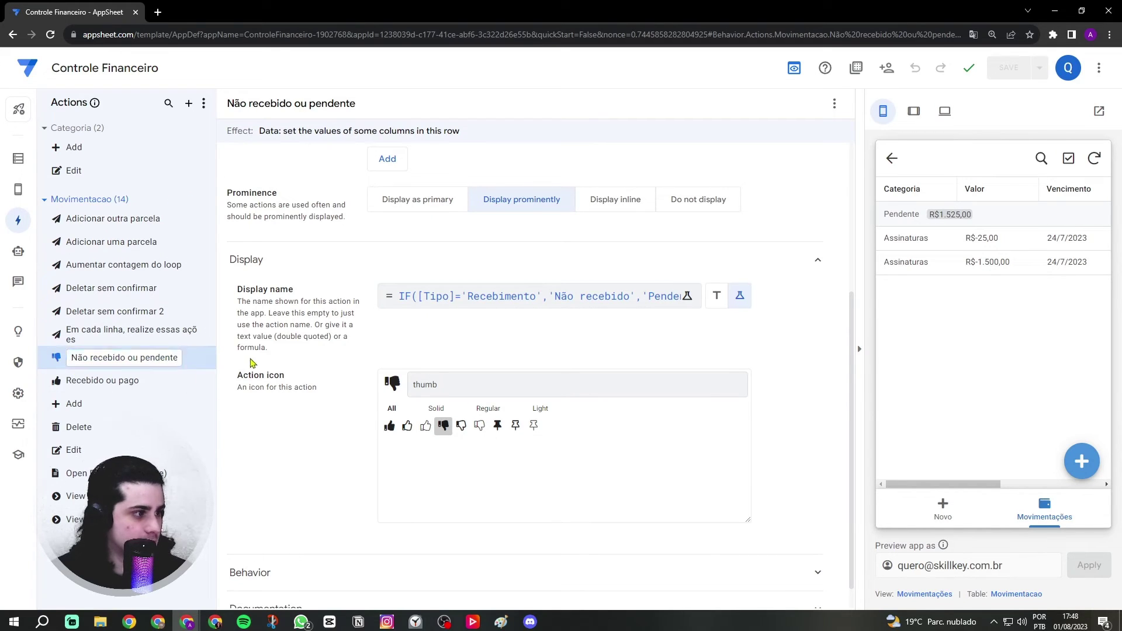
key("Return")
left_click(207, 357)
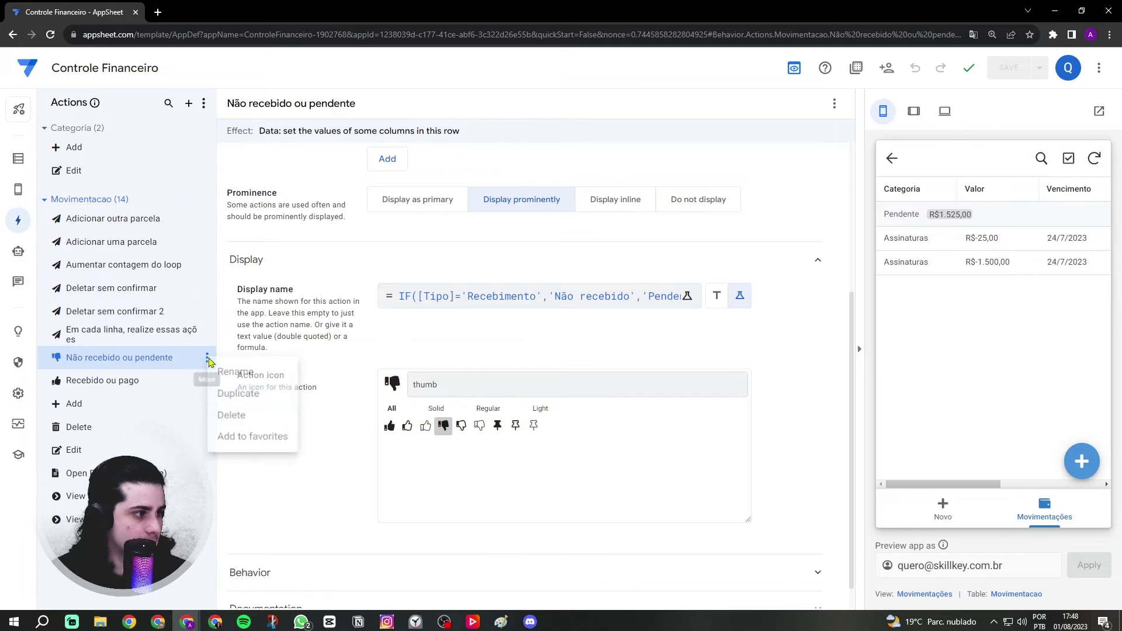
left_click(236, 394)
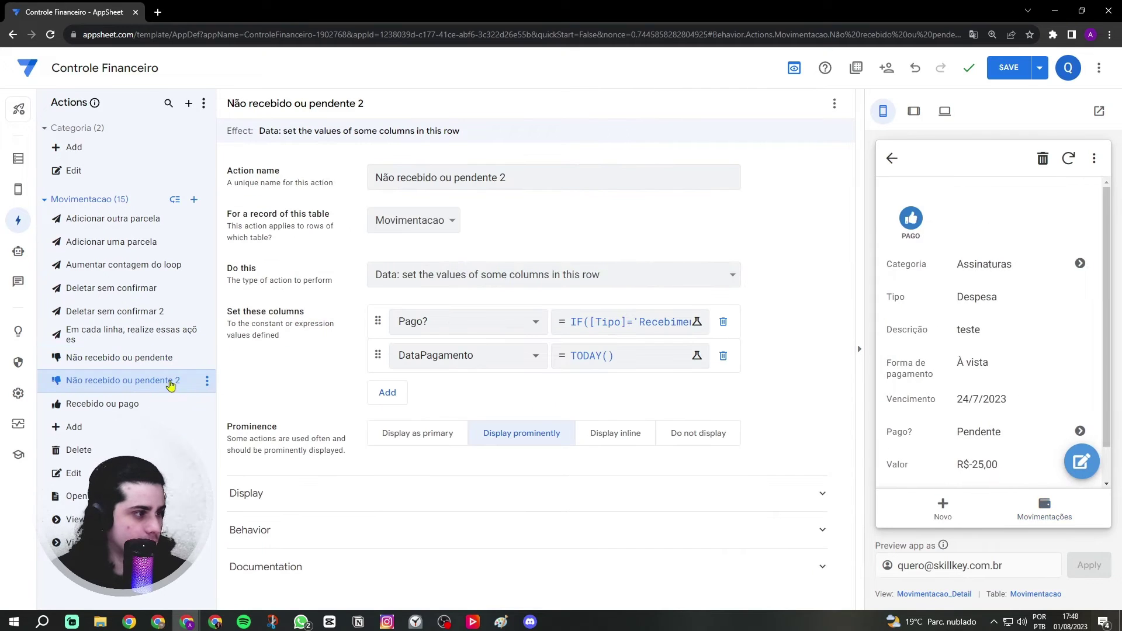
left_click(409, 492)
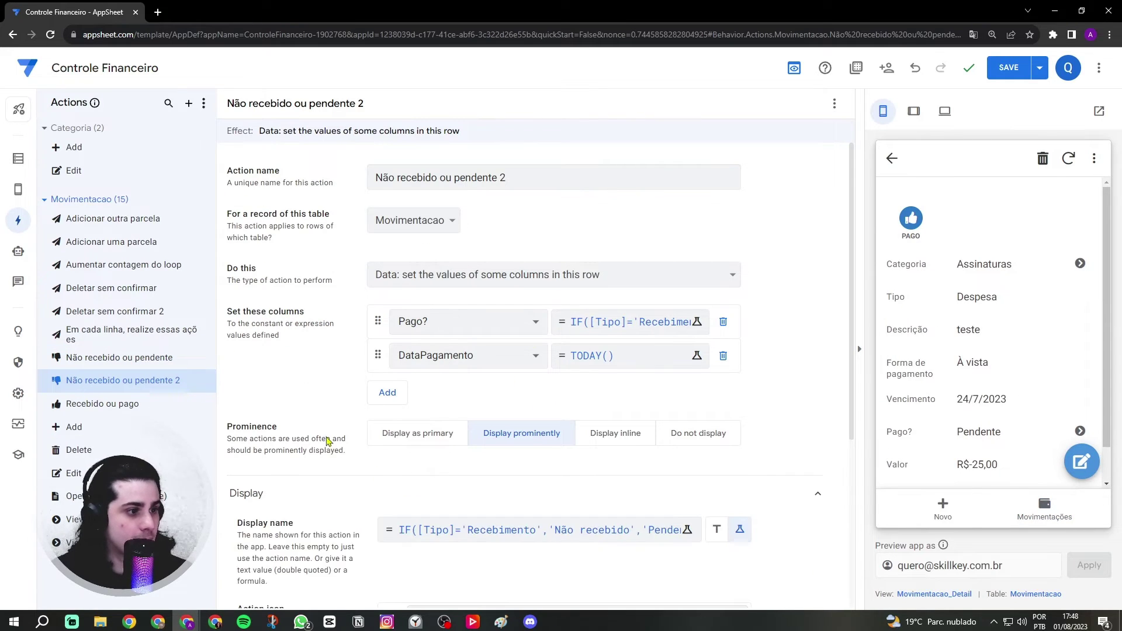
scroll(328, 440, "down", 2)
left_click(506, 421)
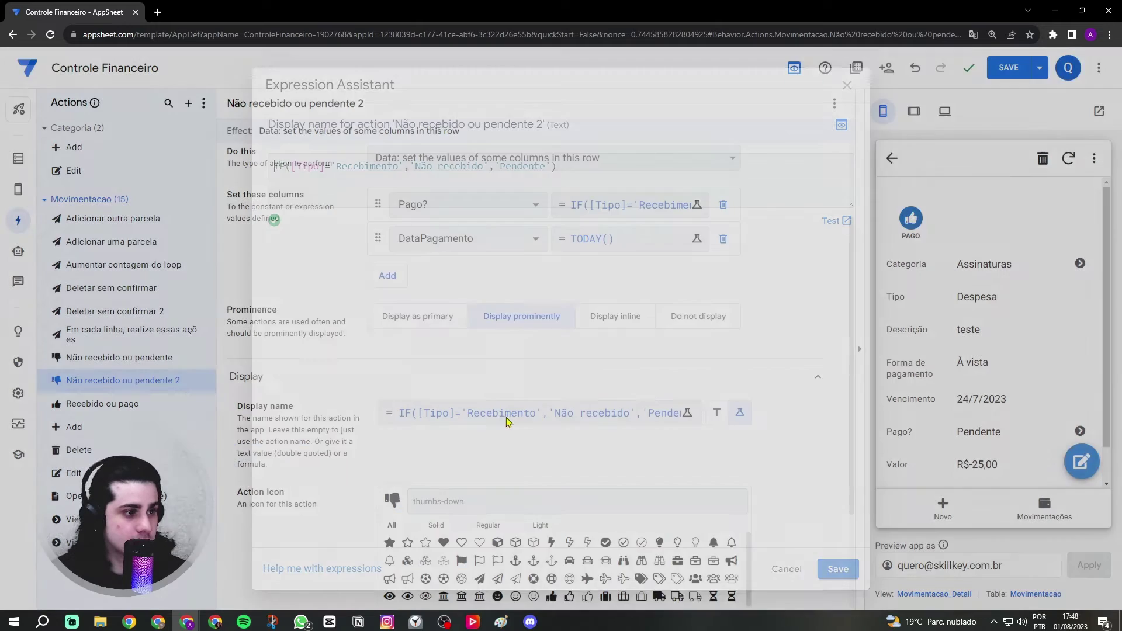
left_click(231, 259)
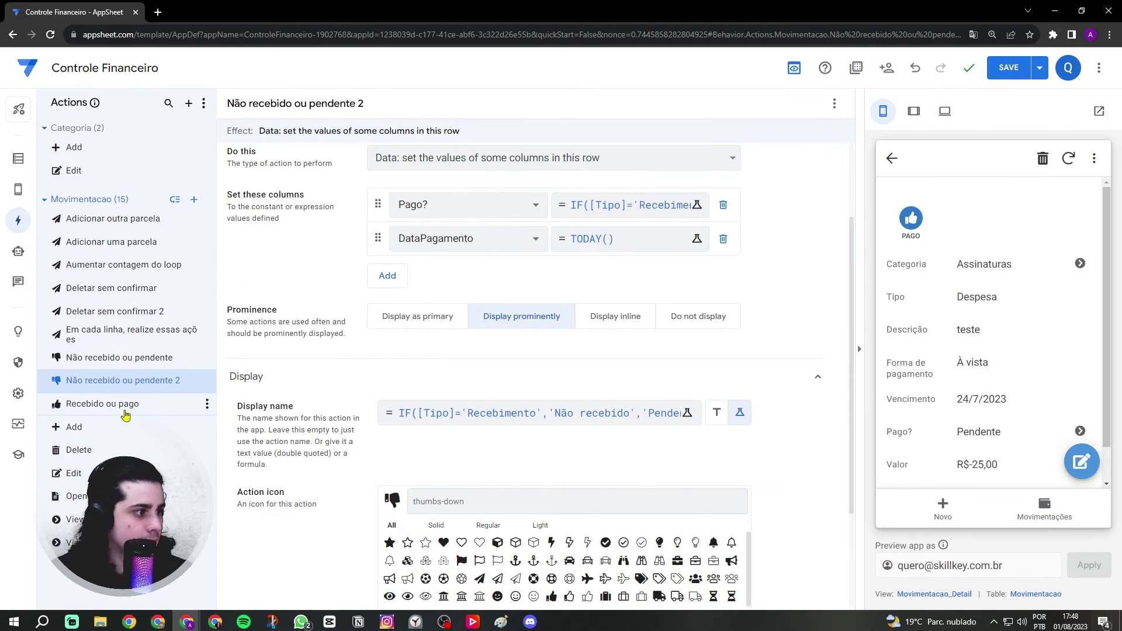
left_click(207, 404)
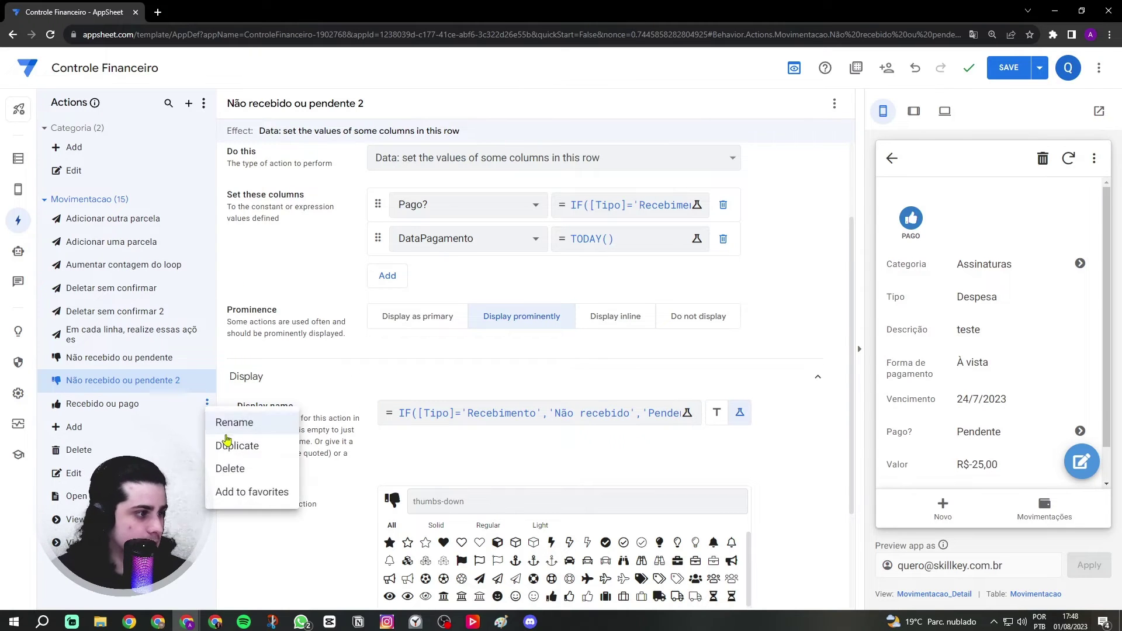
left_click(233, 444)
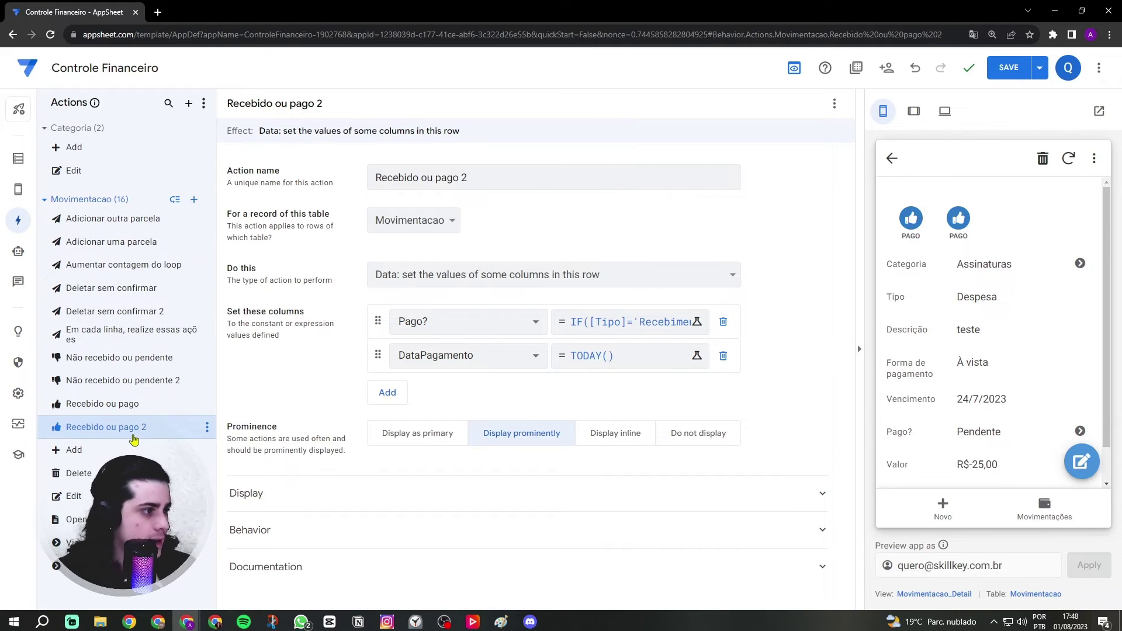
- Set the prominence of Não recebido ou pendente 2 and Recebido ou pago 2 to Display inline
left_click(181, 390)
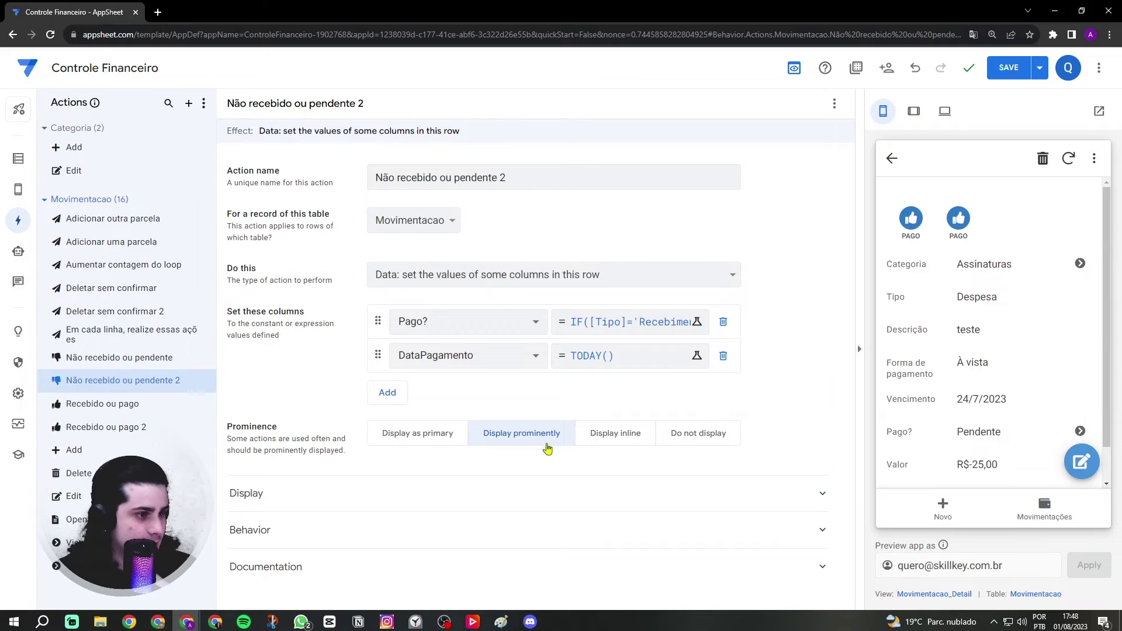
left_click(604, 437)
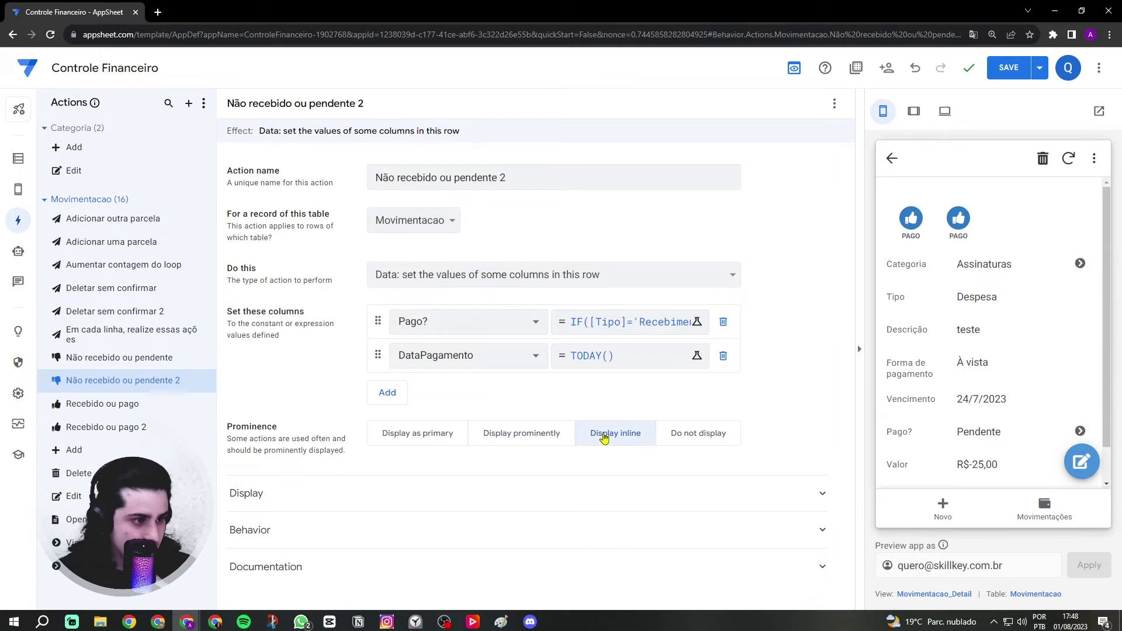
left_click(188, 427)
left_click(602, 435)
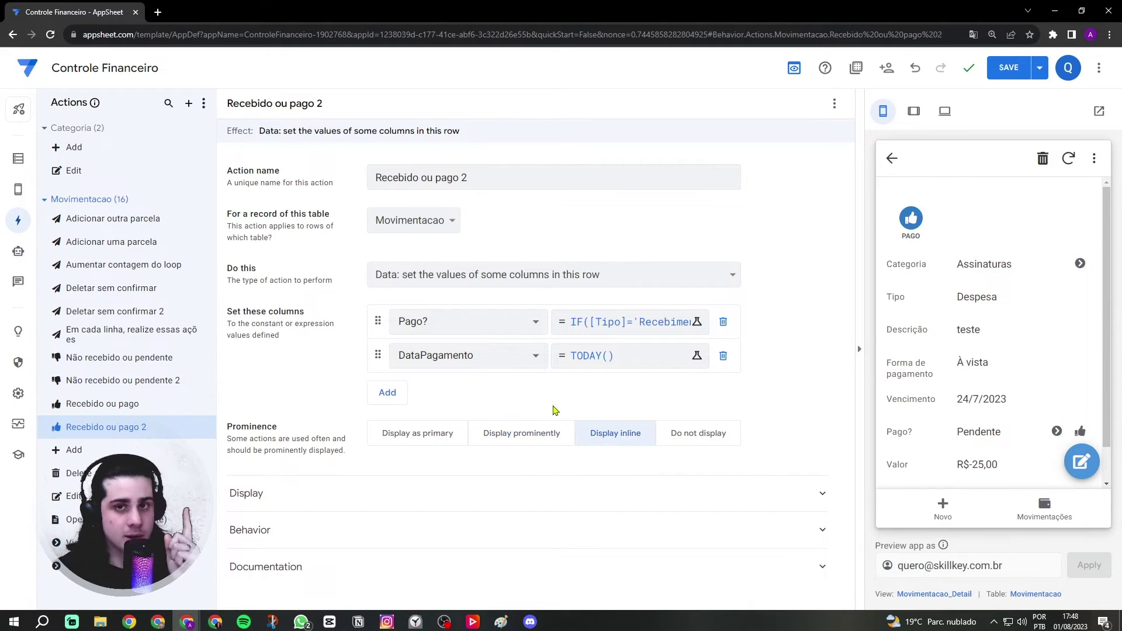
- Check the display settings of Recebido ou pago 2, including which column the inline action is attached to
left_click(505, 494)
scroll(320, 457, "down", 5)
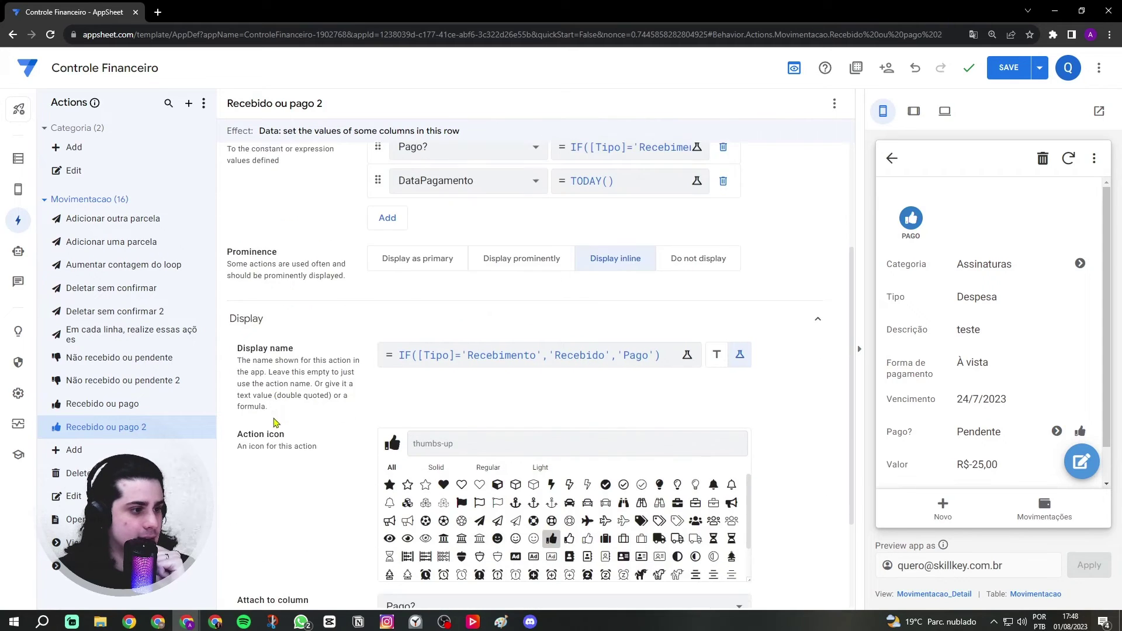
scroll(321, 456, "down", 1)
left_click_drag(242, 469, 319, 465)
left_click(319, 466)
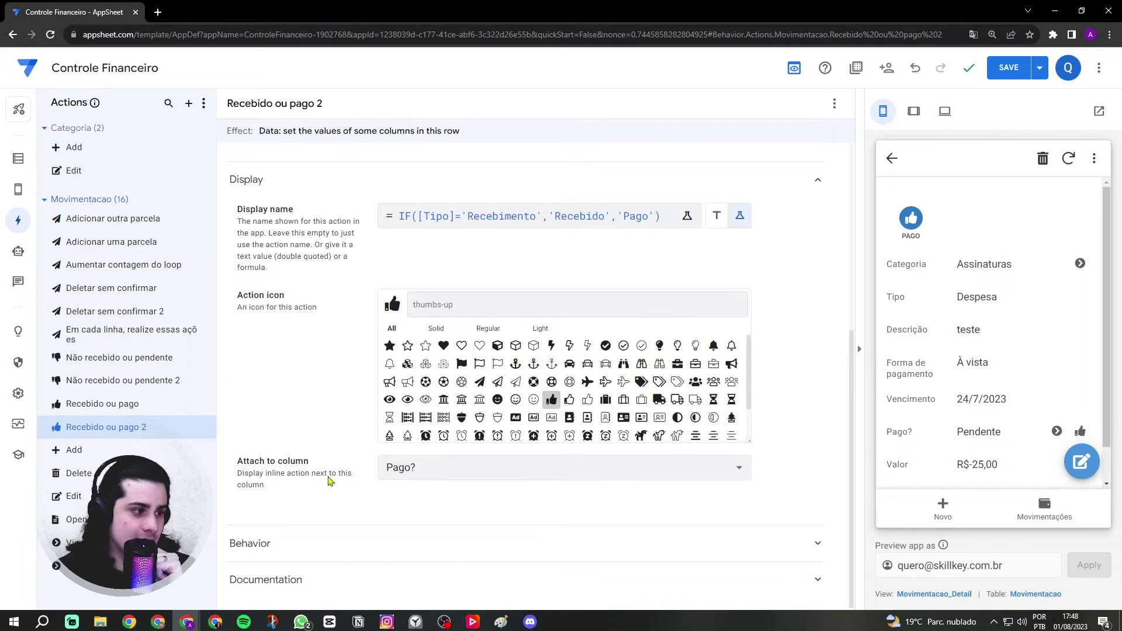
double_click(292, 463)
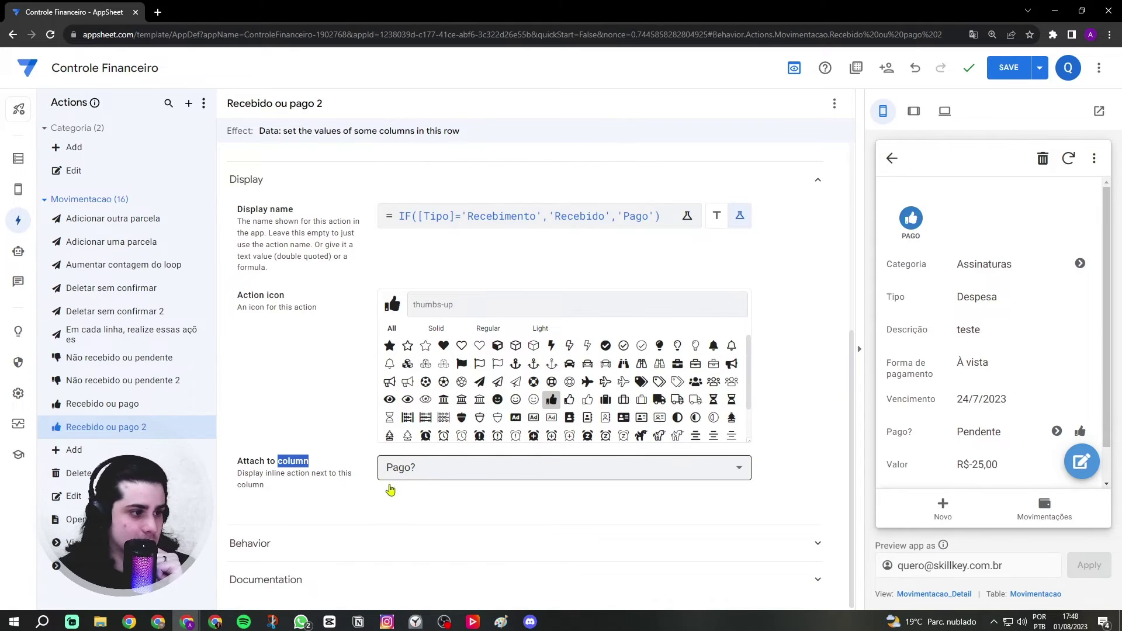
- Inspect the Despesa rows of Movimentações in the preview at tablet size
left_click(1022, 508)
left_click(913, 111)
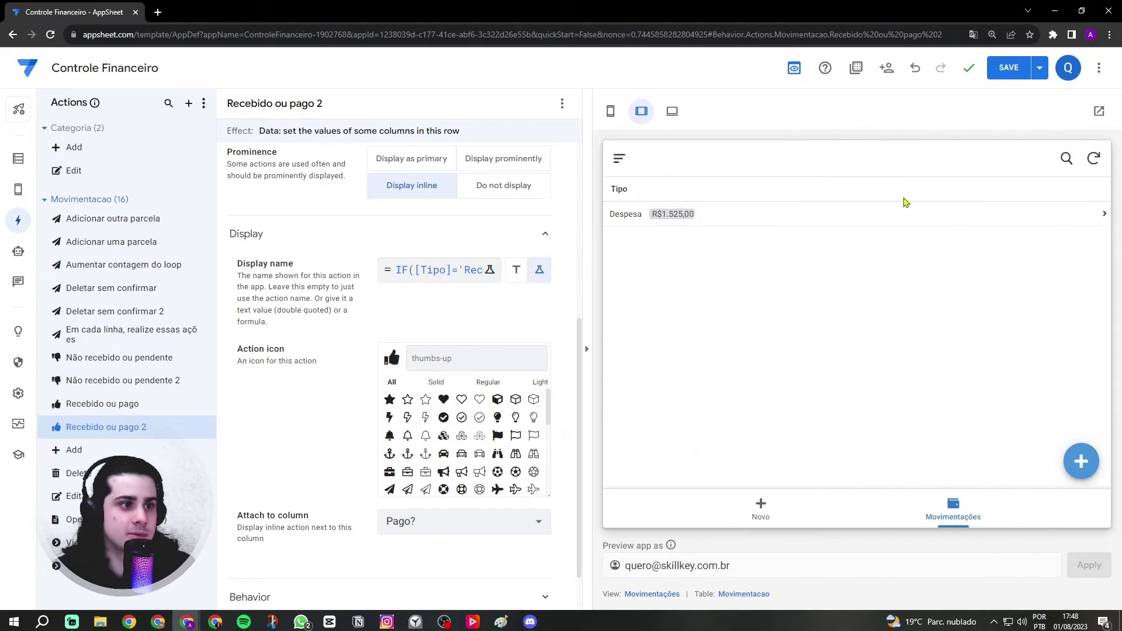
left_click(903, 209)
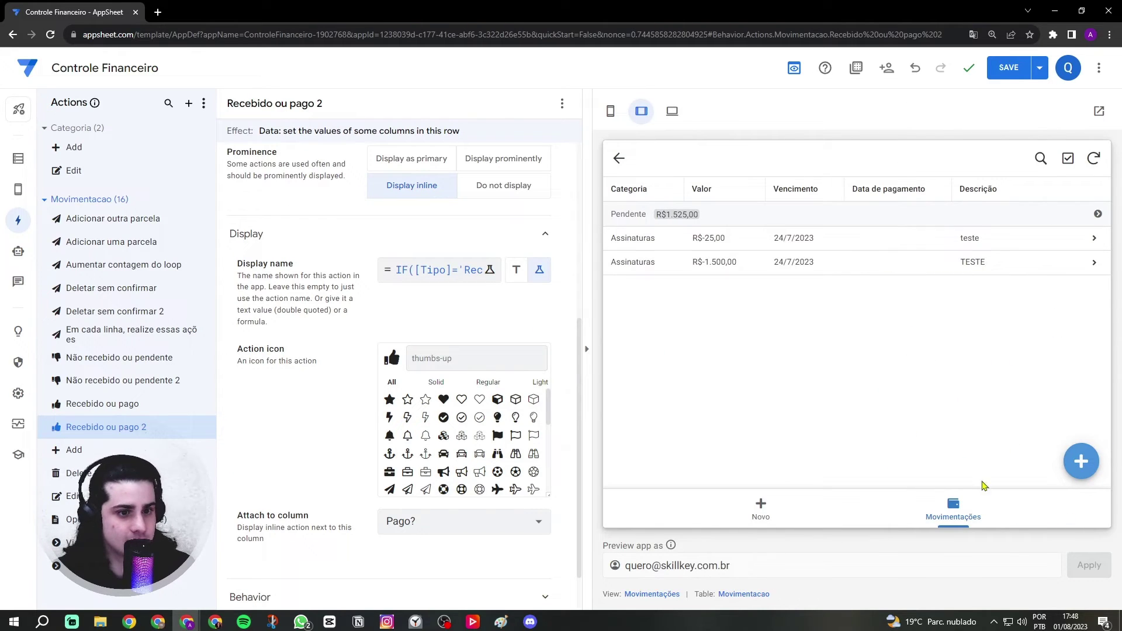
- Open the Movimentações view's settings and check which columns its rows are grouped by
left_click(653, 593)
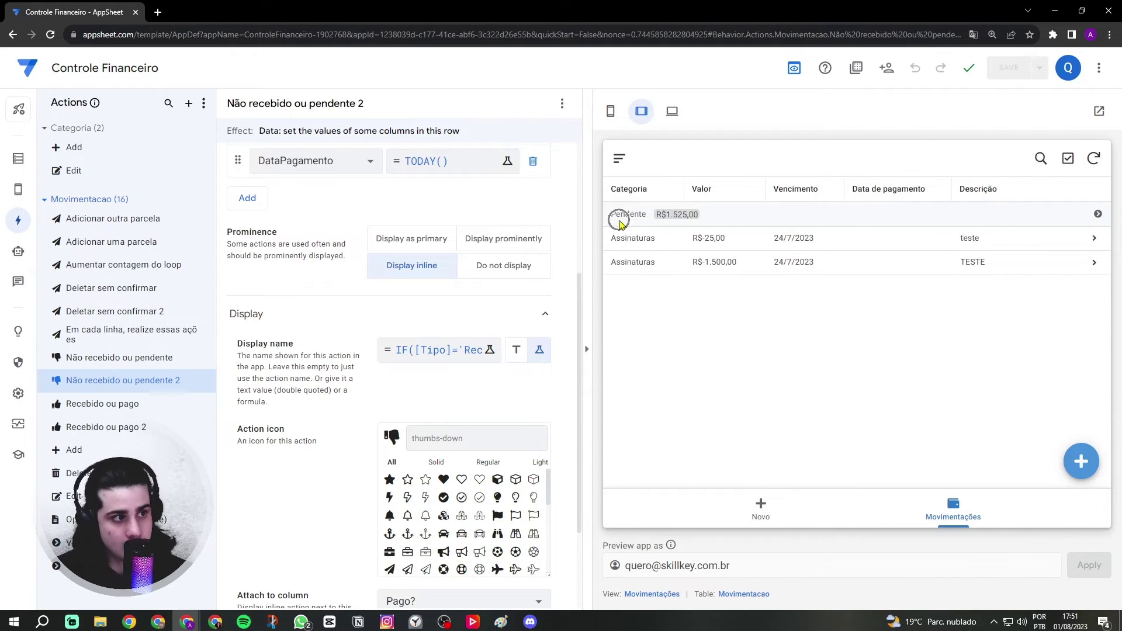
left_click(14, 191)
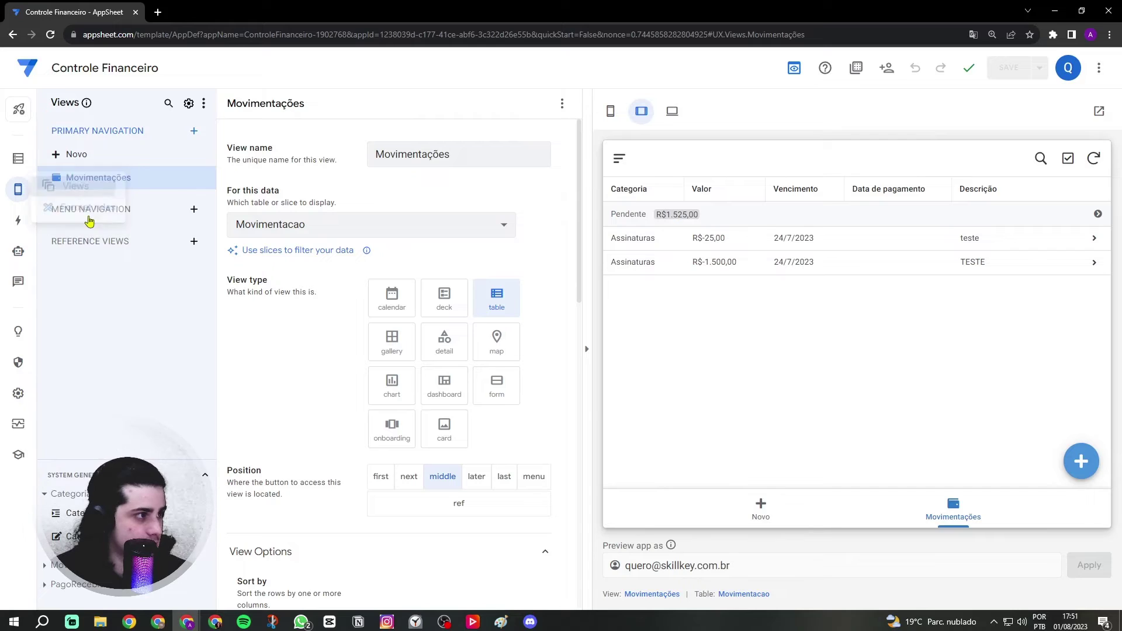
scroll(327, 374, "down", 6)
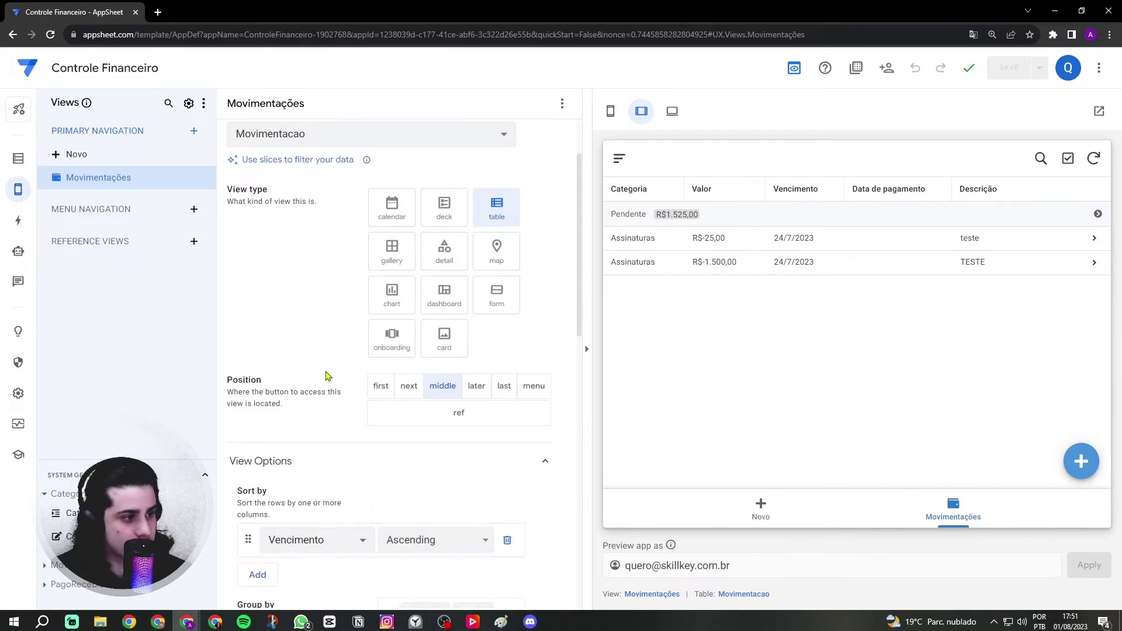
left_click_drag(242, 347, 276, 349)
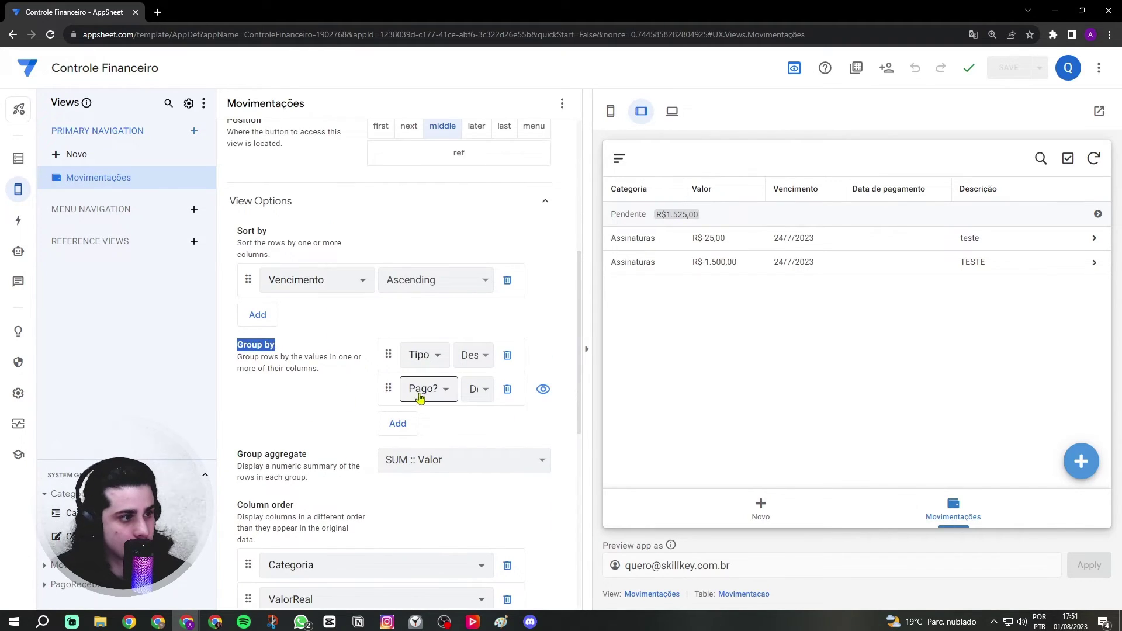
left_click(628, 221)
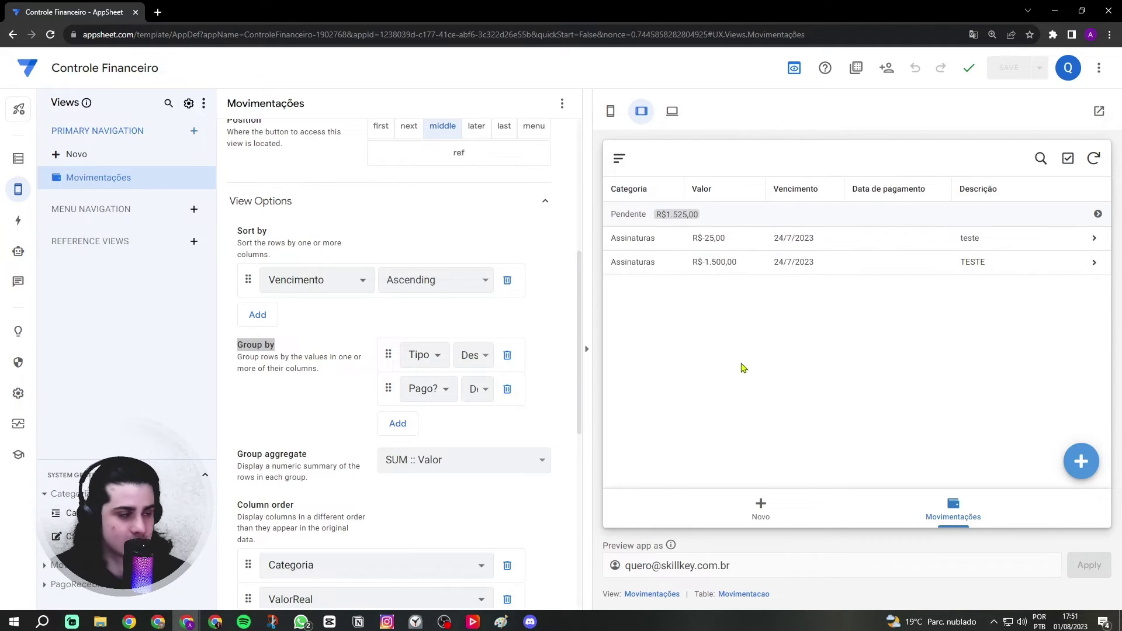
- Add a virtual column named AnexarAction to the Movimentacao table, with the preview at phone size
left_click(16, 162)
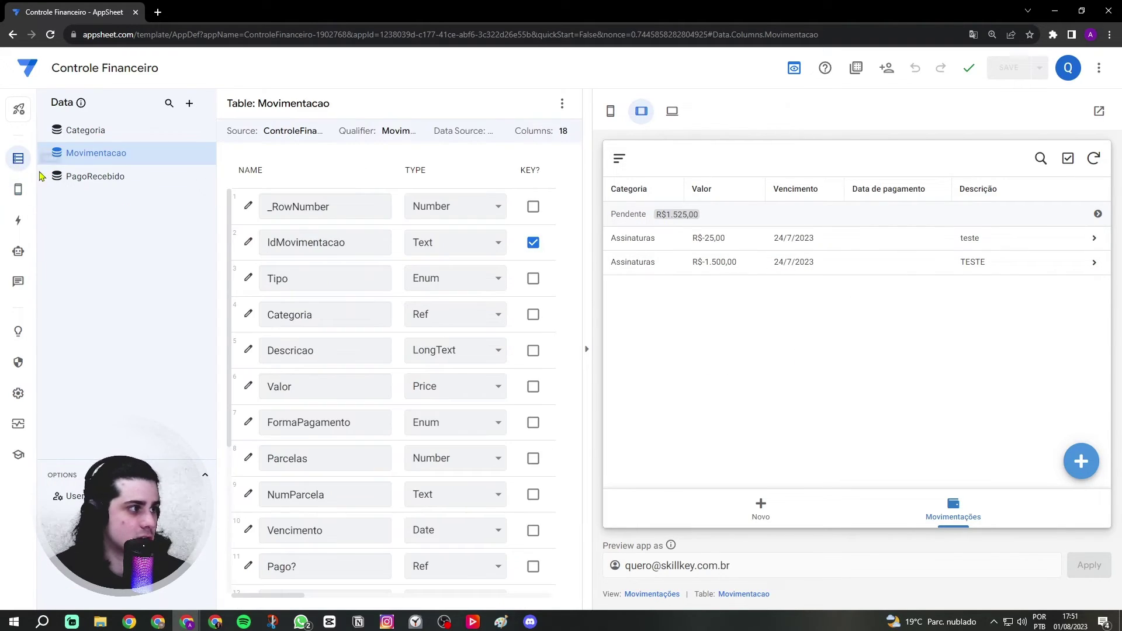
left_click(610, 110)
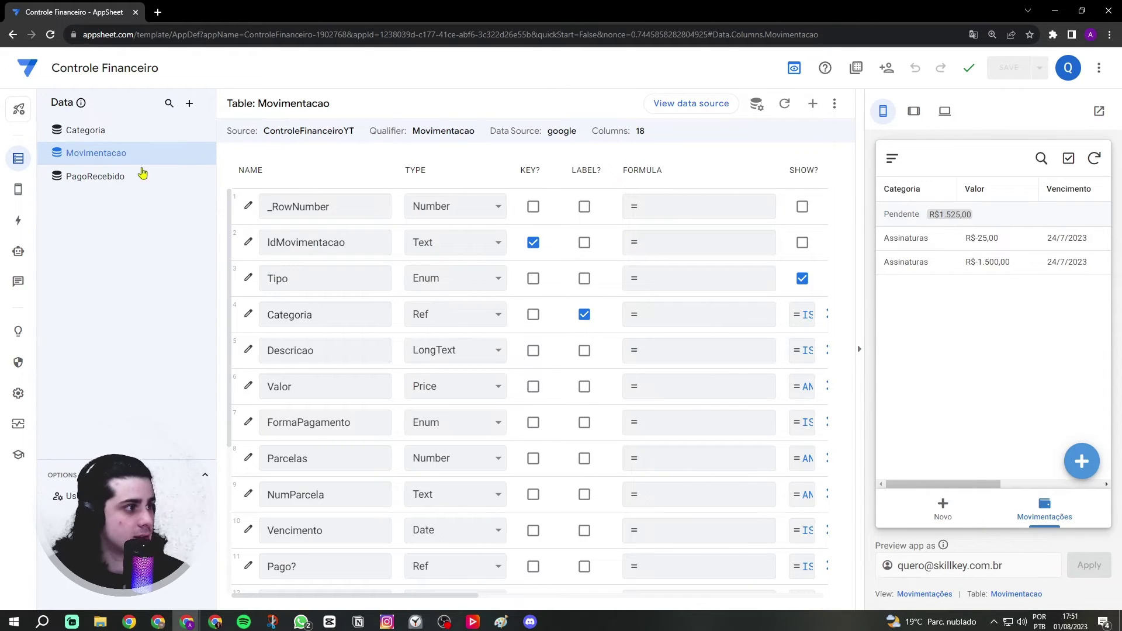
scroll(444, 356, "down", 4)
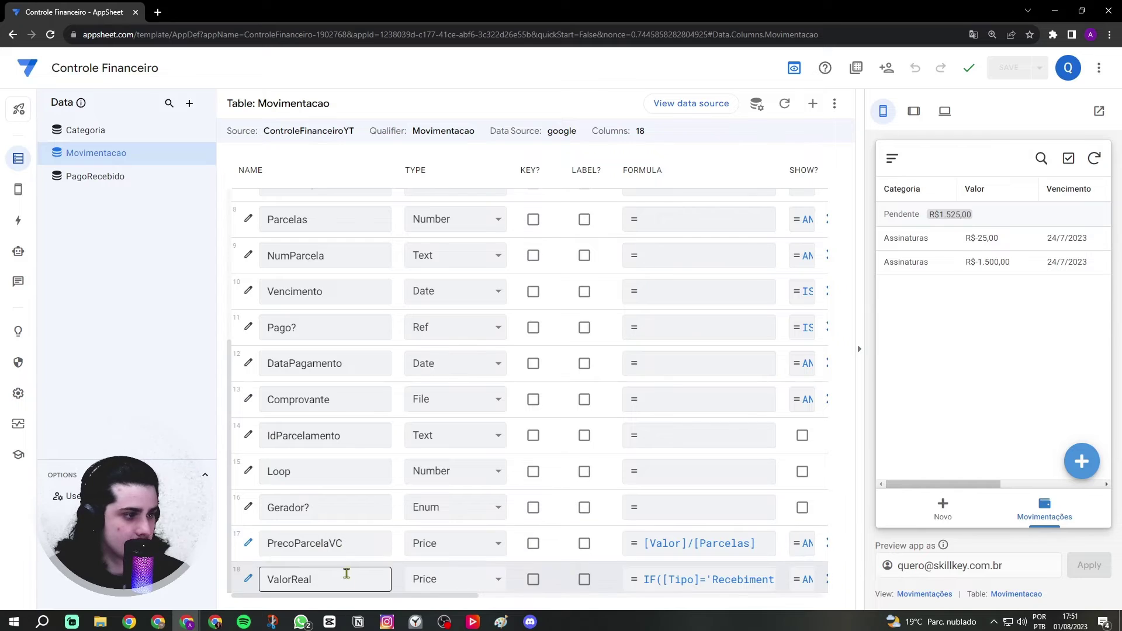
left_click(812, 103)
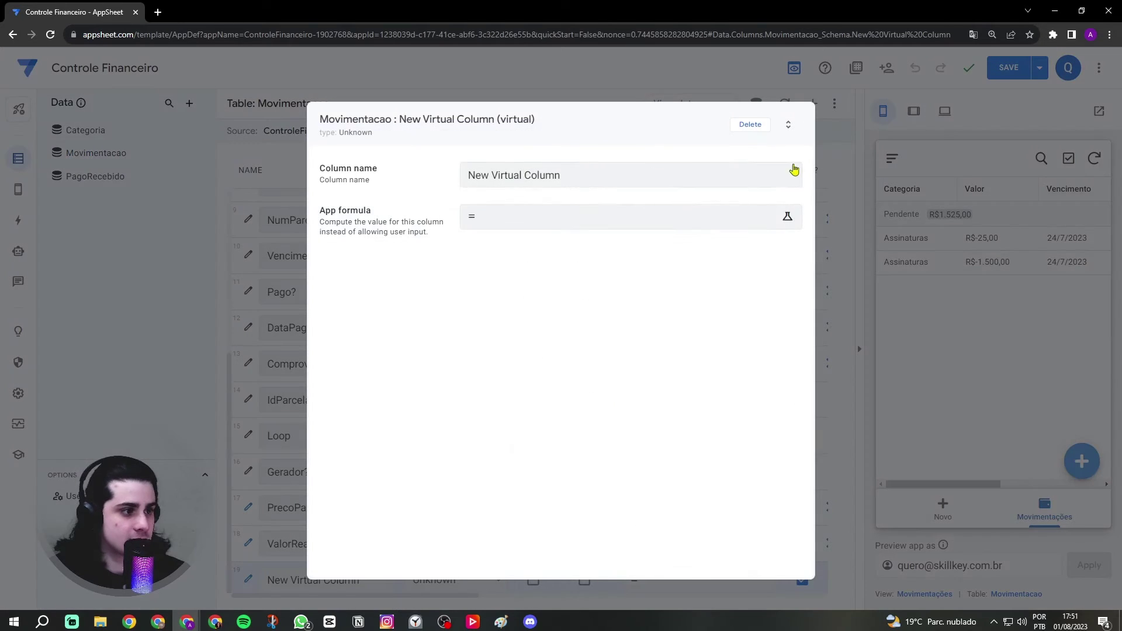
triple_click(604, 184)
key("Caps_Lock")
type("A")
key("Caps_Lock")
type("nex")
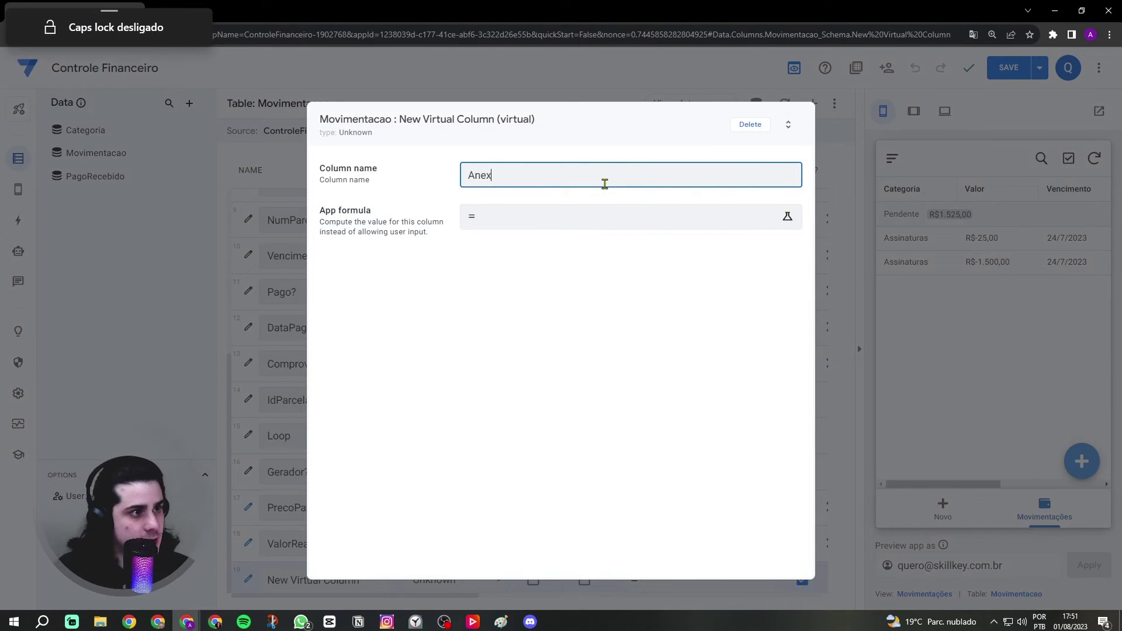
type("ar")
key("Caps_Lock")
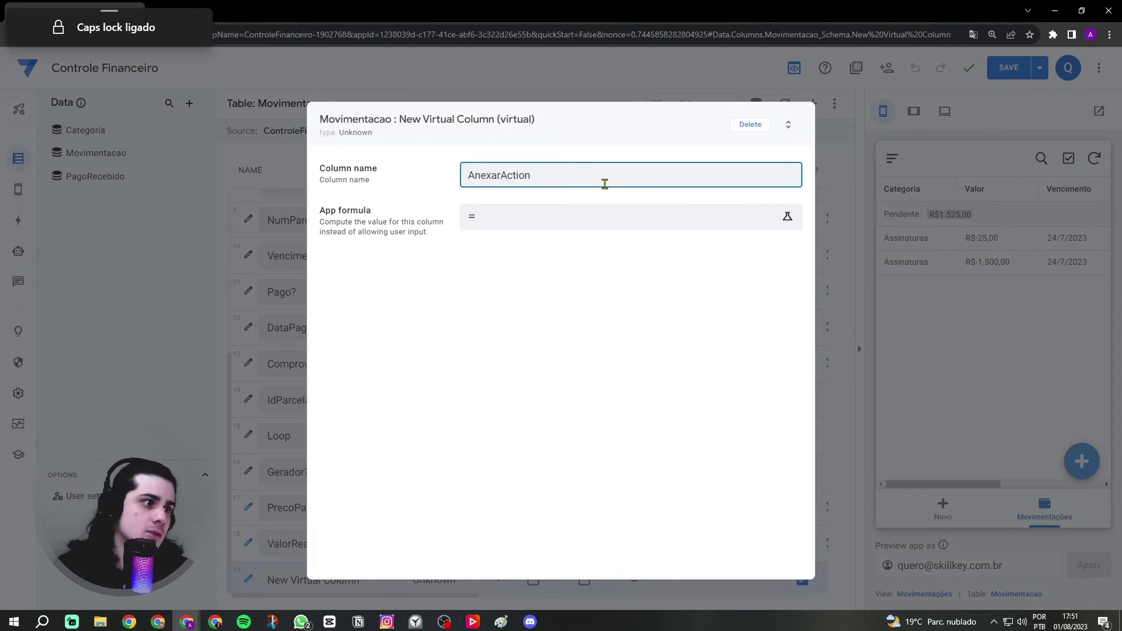
- Set the AnexarAction column's app formula to ' ' and open its display name expression for editing
left_click(560, 217)
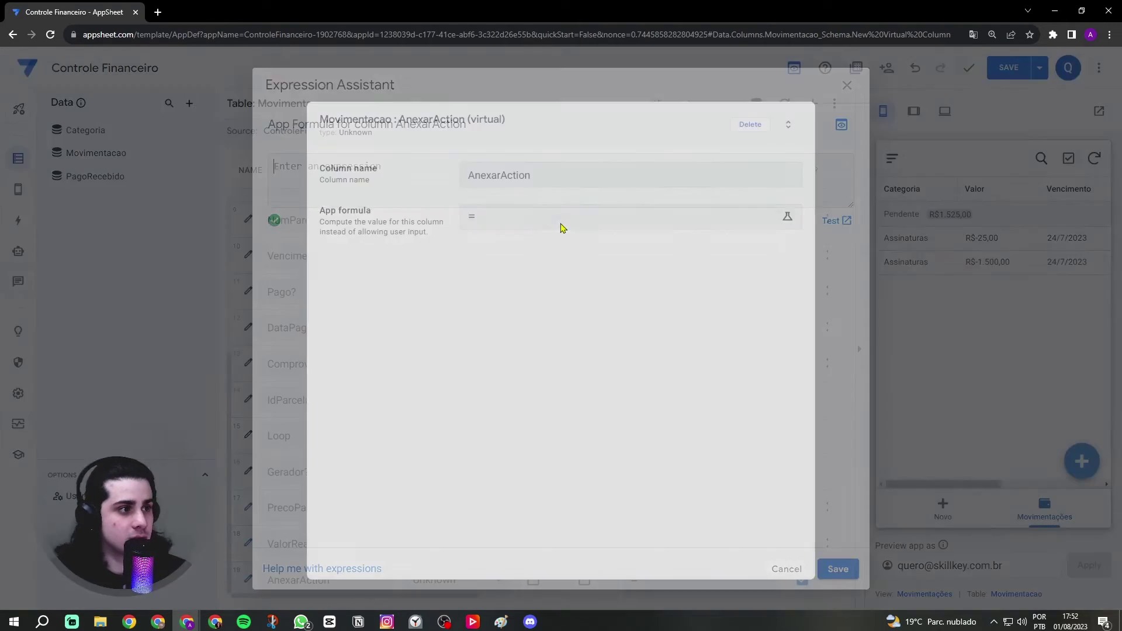
left_click(837, 569)
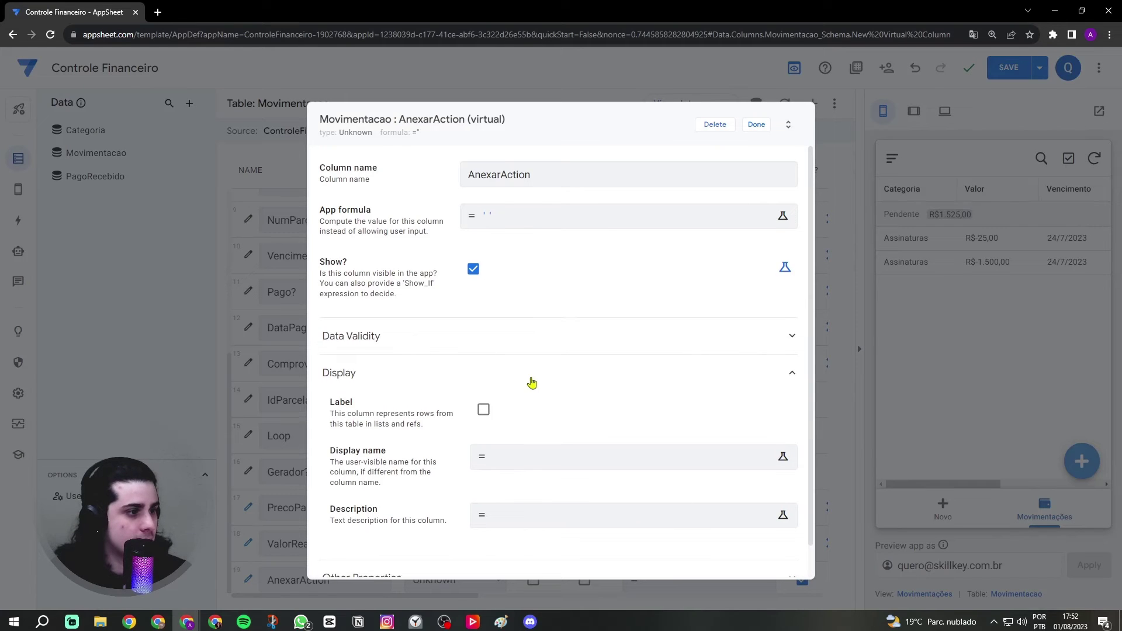
scroll(543, 388, "down", 1)
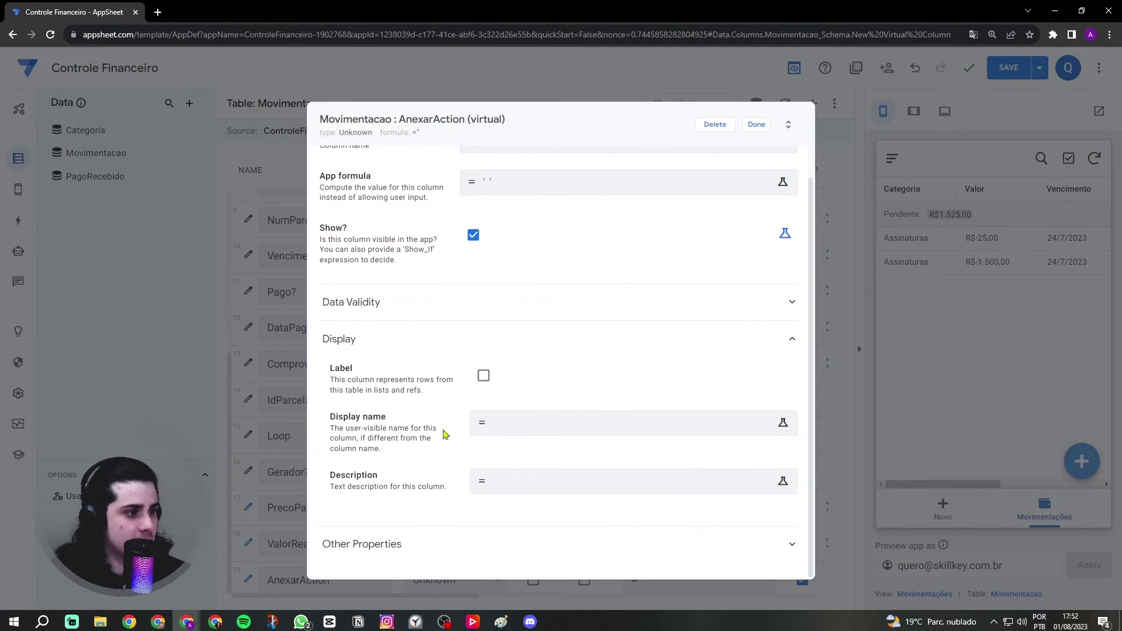
left_click(532, 436)
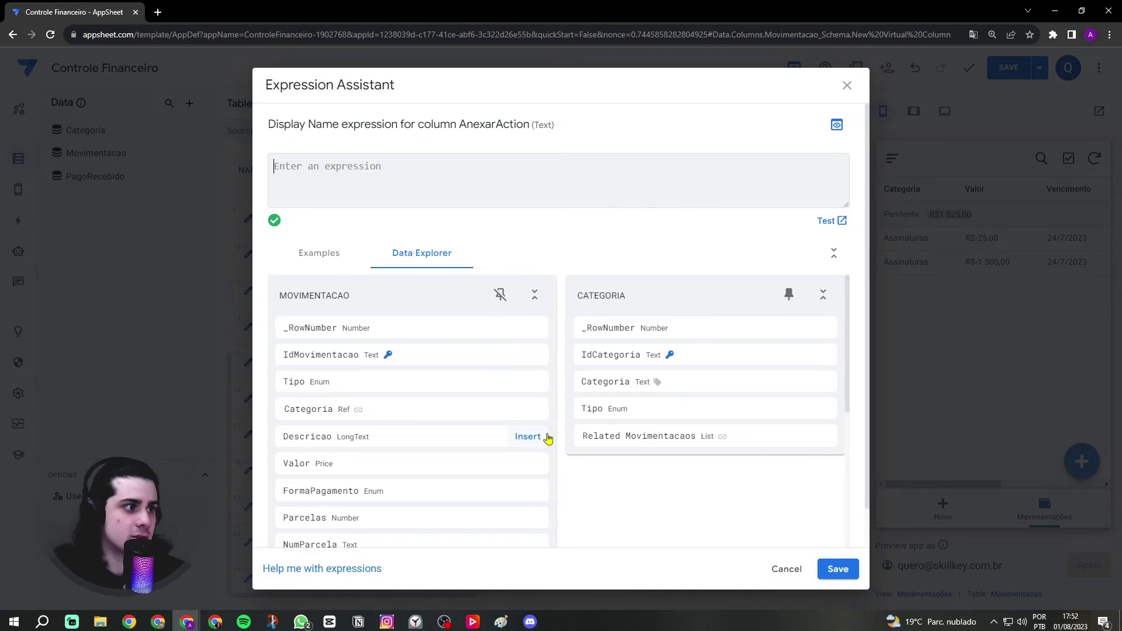
- Set the display name of the AnexarAction virtual column to the blank text ' ' and finish editing the column
type("' '")
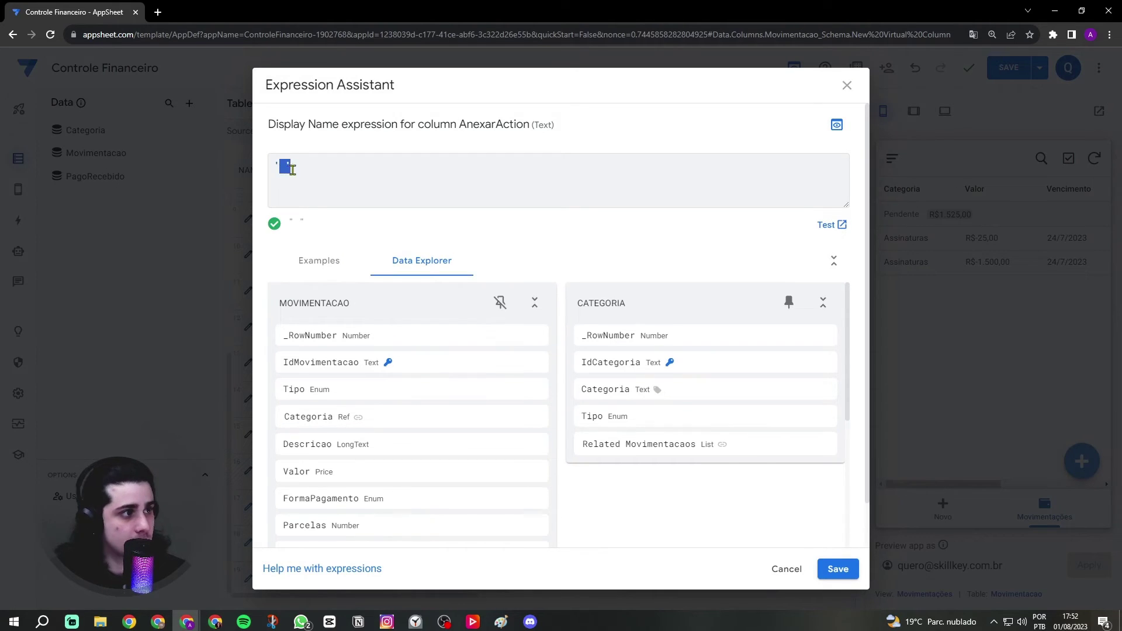
left_click(838, 568)
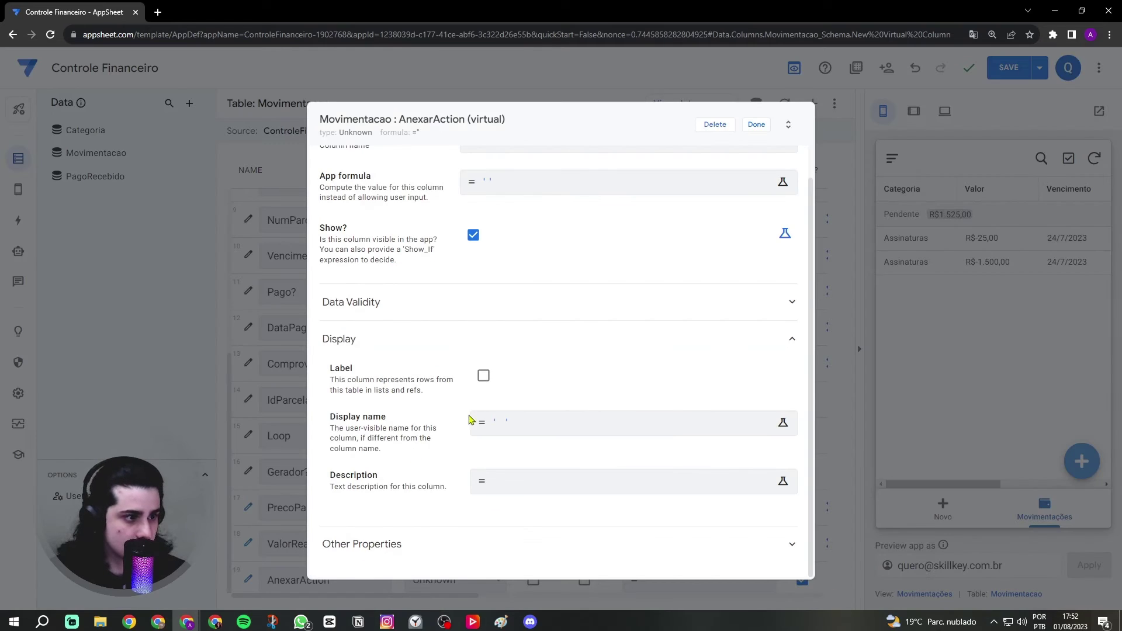
left_click(756, 125)
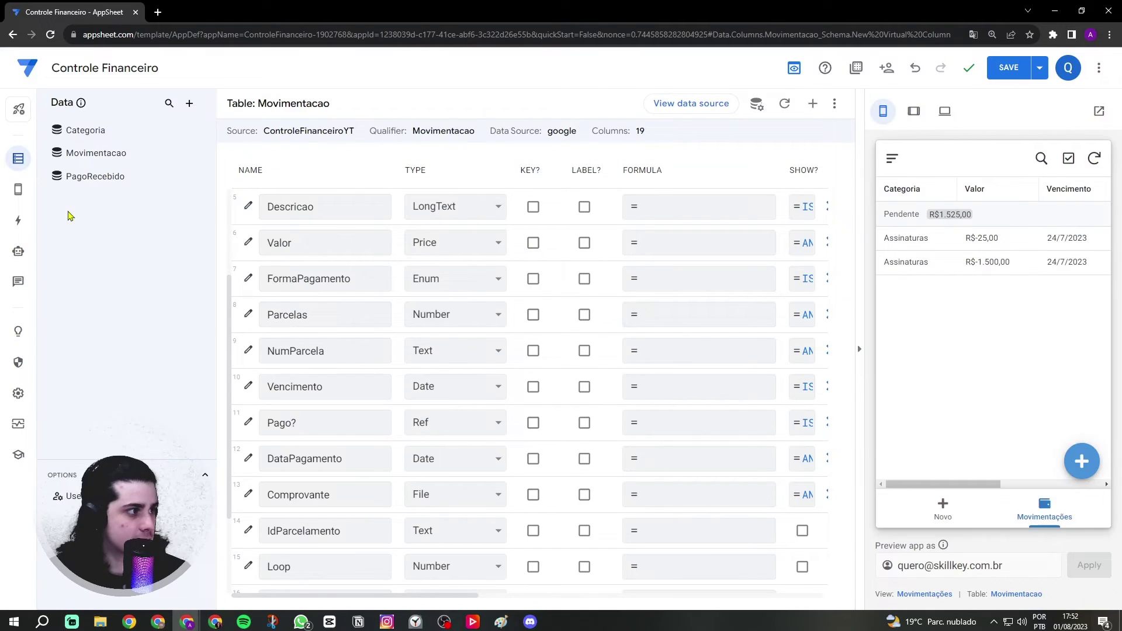
- Add AnexarAction to the column order of the Movimentações view and place it directly after ValorReal
left_click(17, 191)
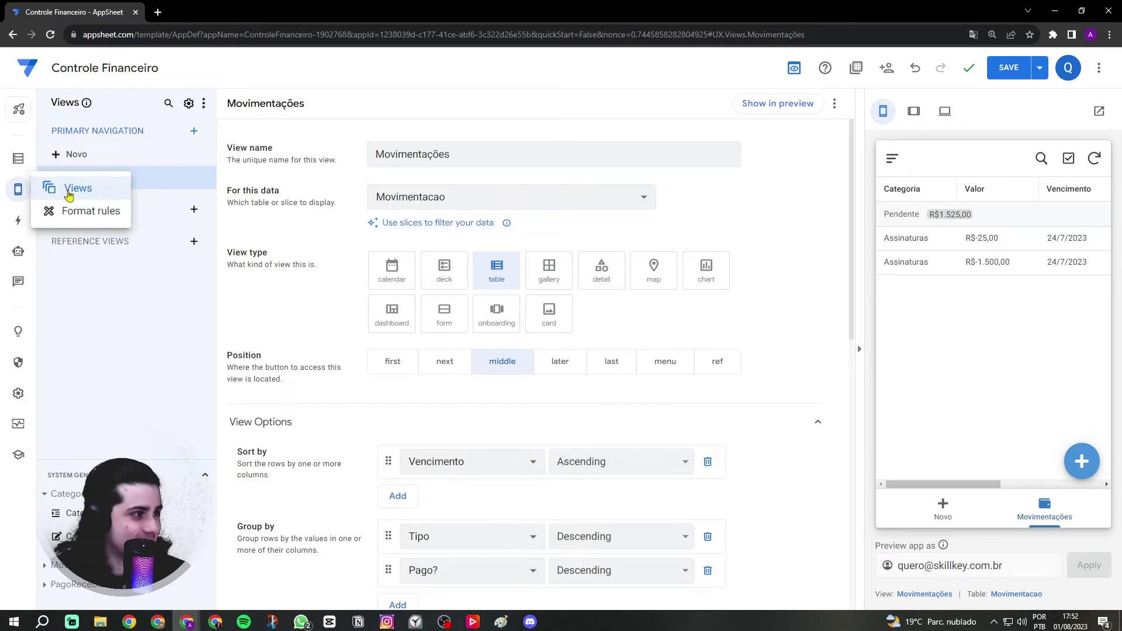
scroll(476, 353, "down", 8)
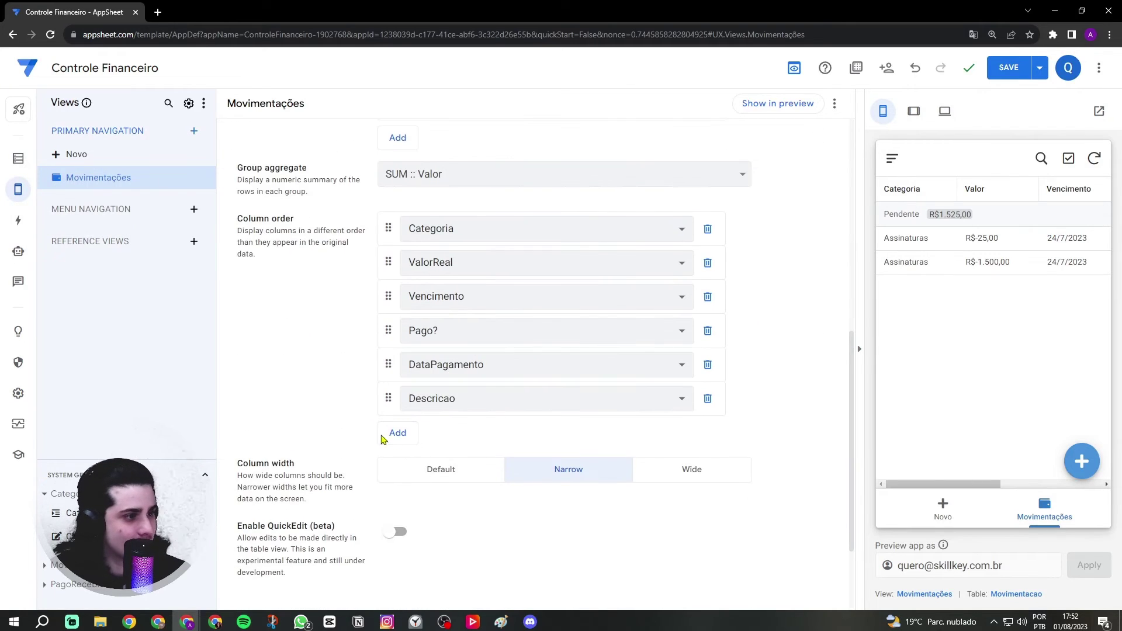
left_click(395, 431)
left_click(435, 439)
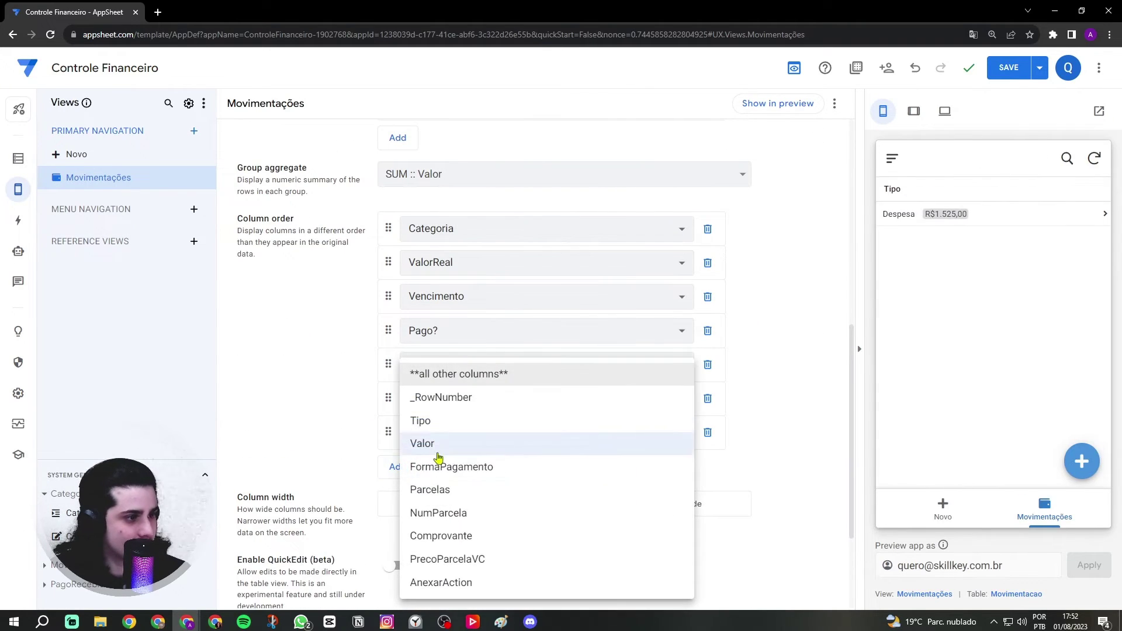
left_click(450, 581)
left_click_drag(388, 432, 388, 295)
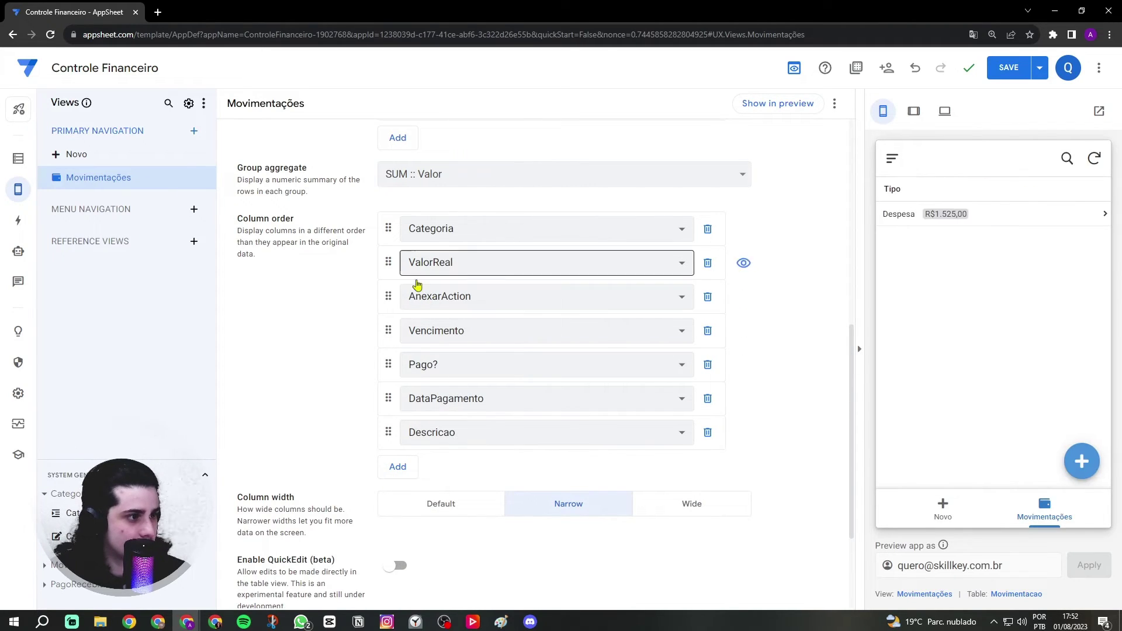
- Attach the inline action "Não recebido ou pendente 2" to the AnexarAction column
left_click(18, 222)
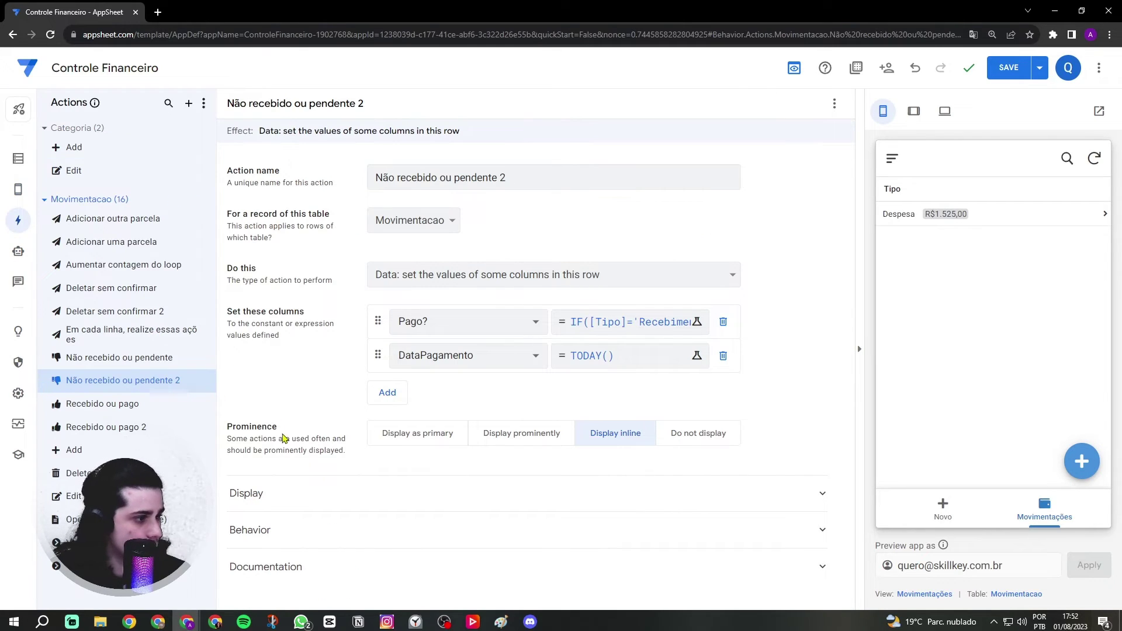
left_click(290, 492)
scroll(296, 456, "down", 5)
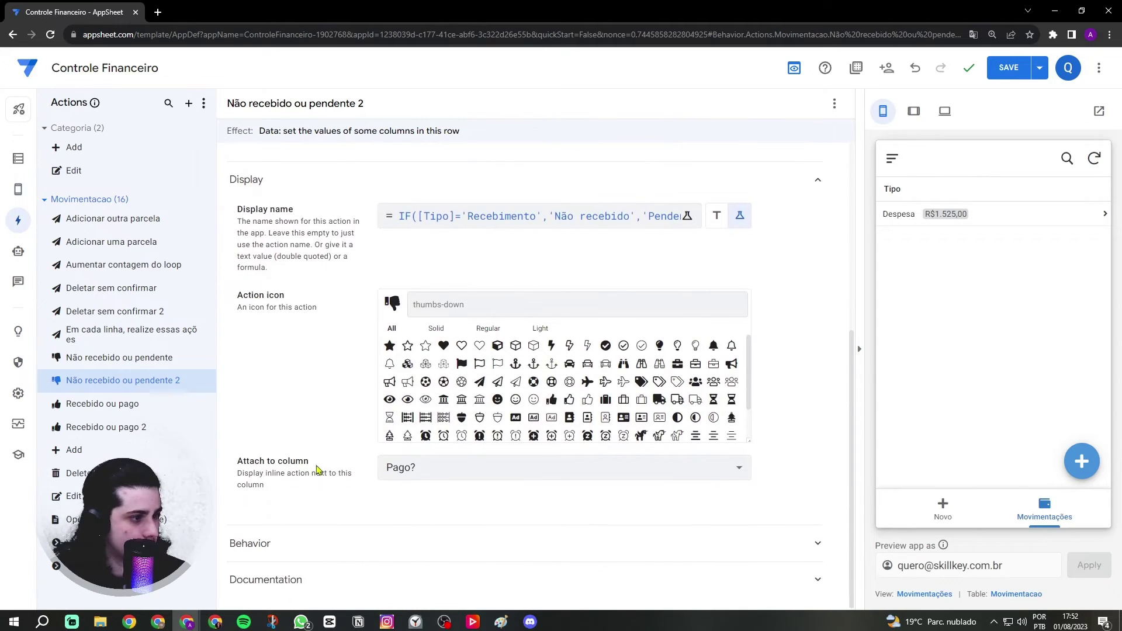
left_click_drag(243, 461, 321, 464)
left_click(321, 465)
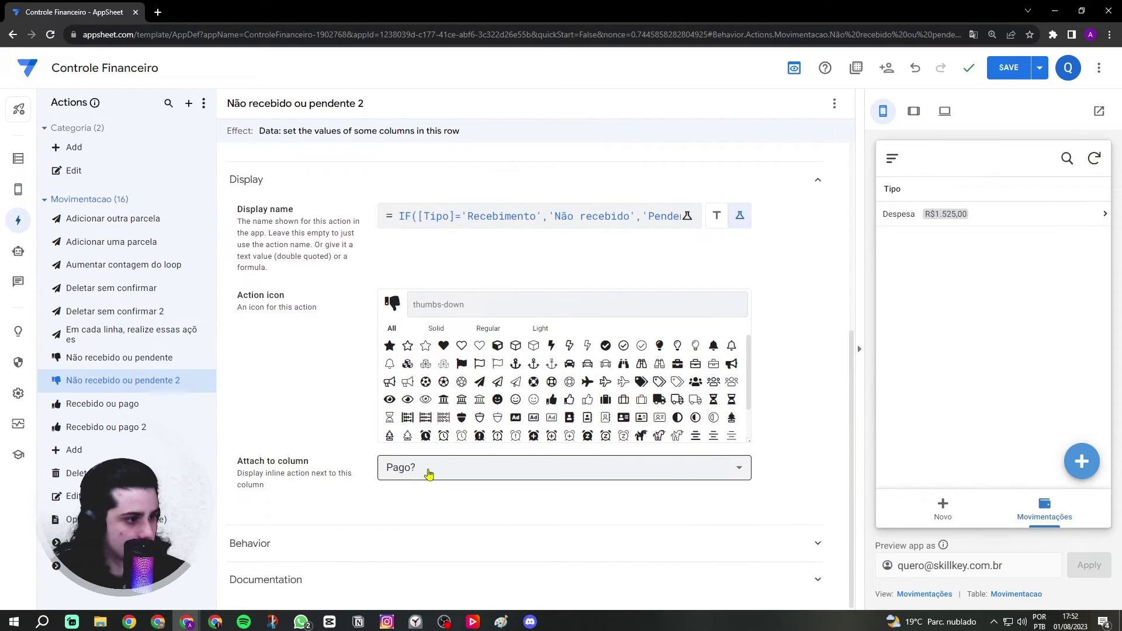
left_click(433, 474)
left_click(436, 581)
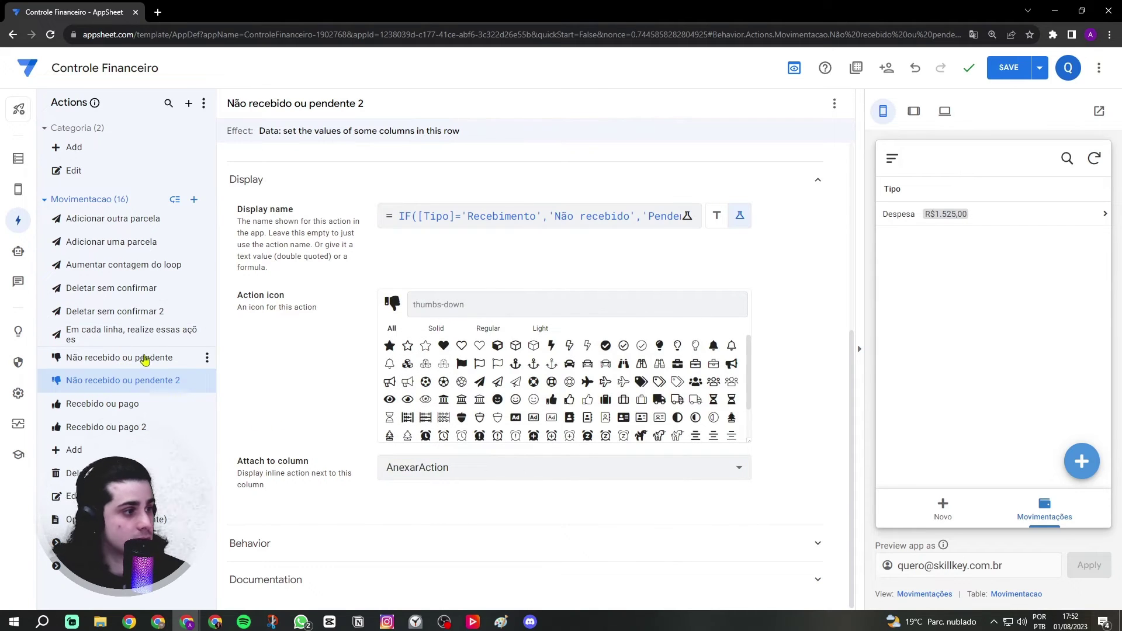
- Compare the "Recebido ou pago 2" and "Recebido ou pago" actions and check the first pending Despesa record in the preview
left_click(157, 431)
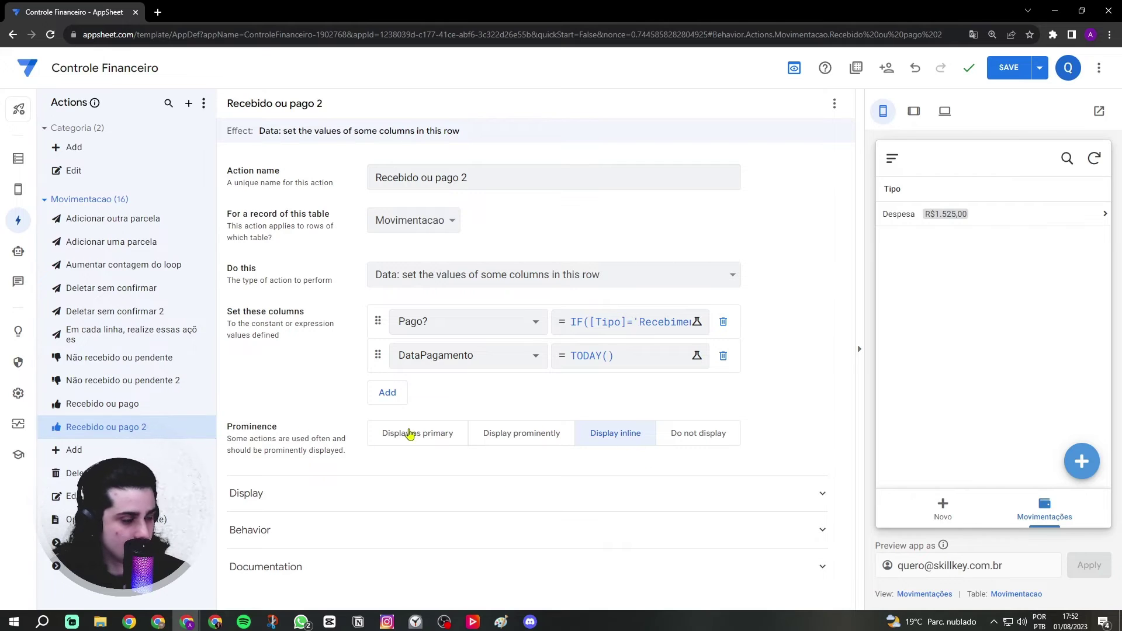
left_click(207, 402)
left_click(142, 407)
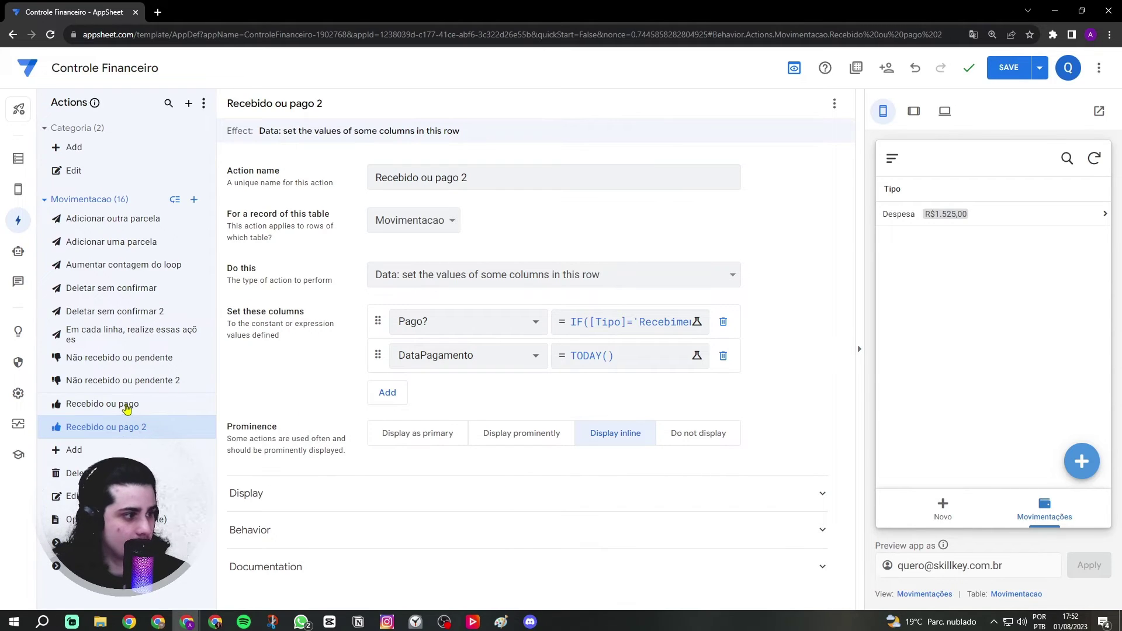
left_click(125, 404)
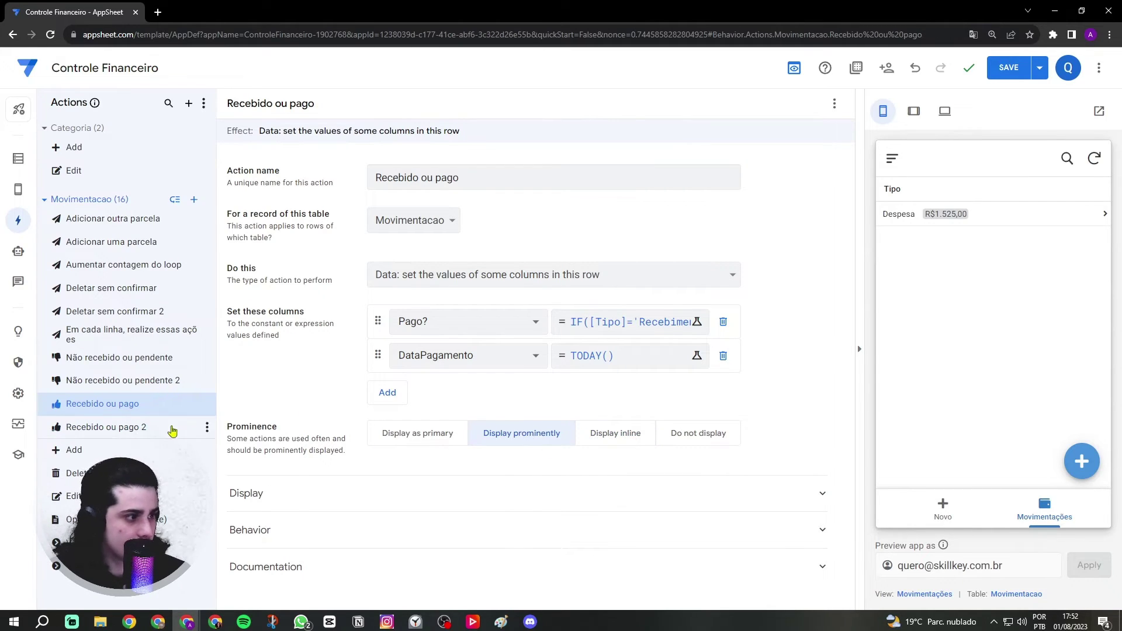
left_click(972, 217)
left_click(971, 238)
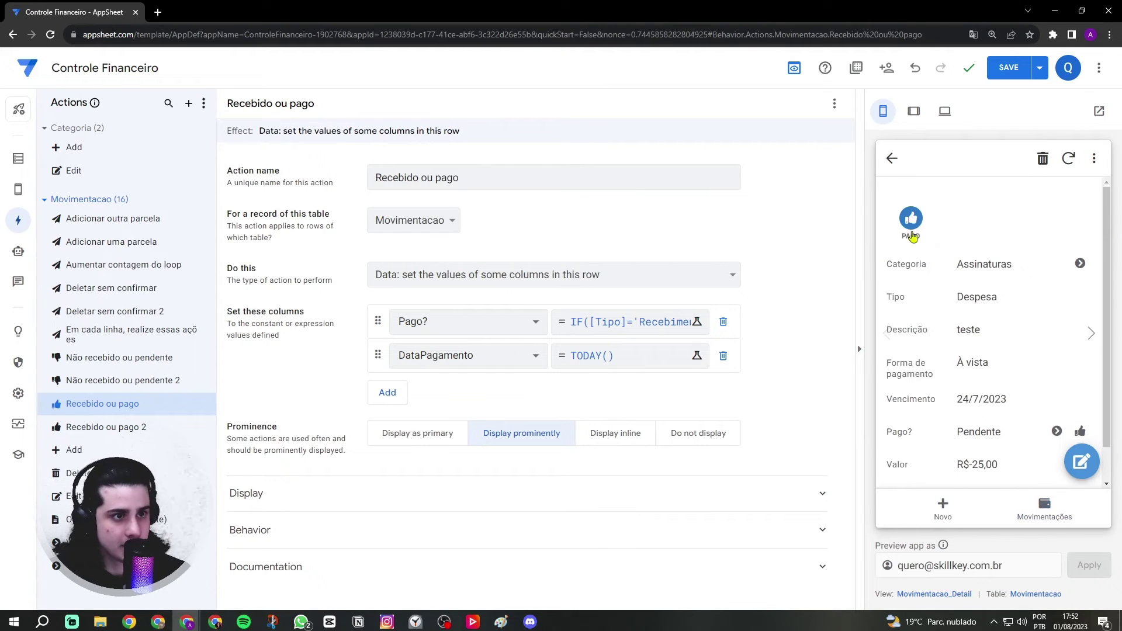
- Attach the inline action "Recebido ou pago 2" to the AnexarAction column and save the app
left_click(157, 431)
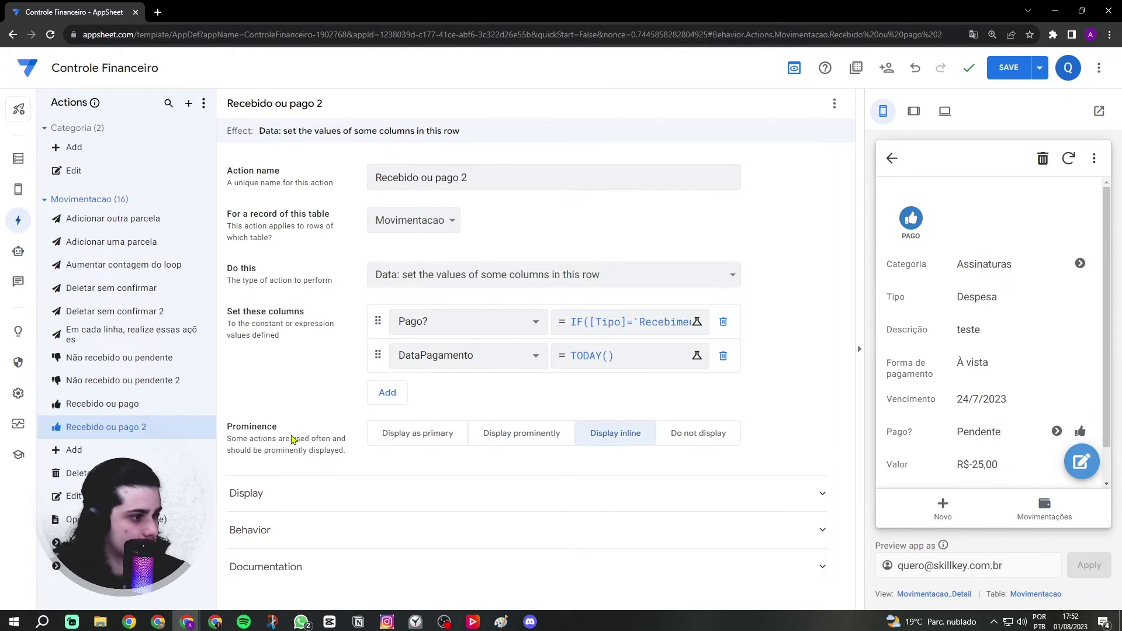
left_click(284, 483)
scroll(350, 485, "down", 5)
left_click(423, 558)
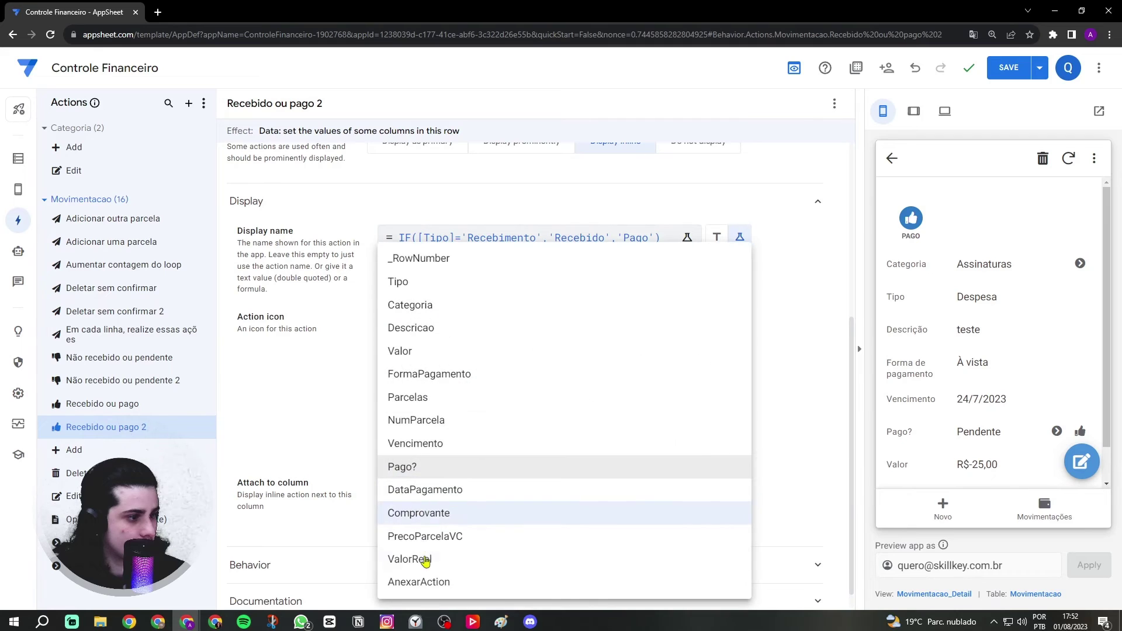
left_click(425, 582)
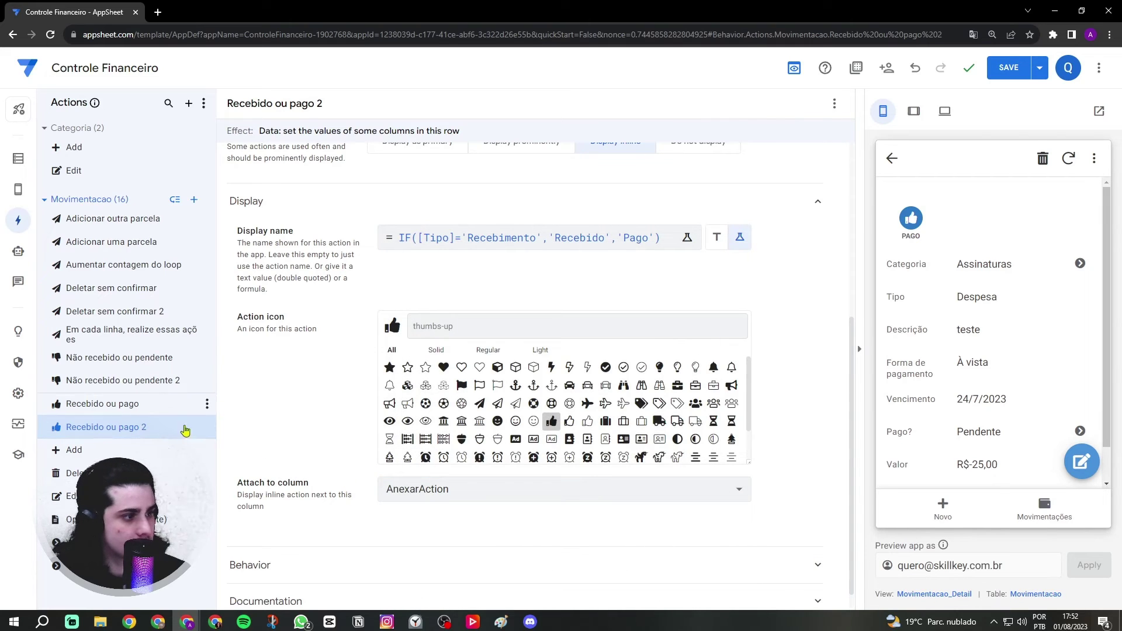
left_click(1008, 67)
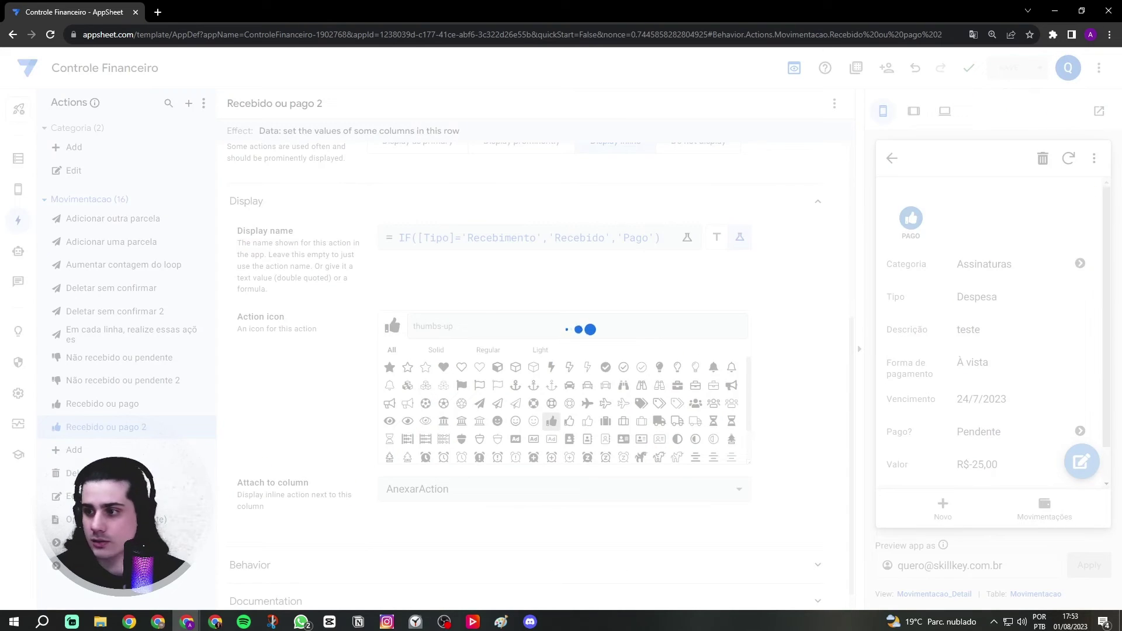
- Switch the preview to tablet size and open the Despesa group in Movimentações
left_click(914, 113)
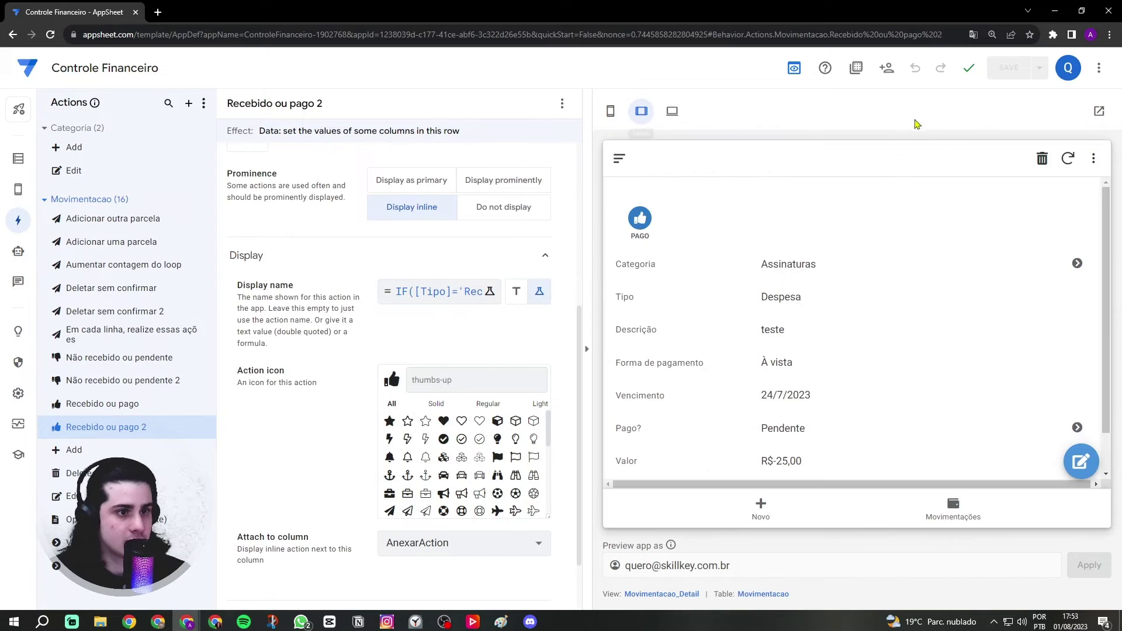
left_click(951, 509)
left_click(711, 225)
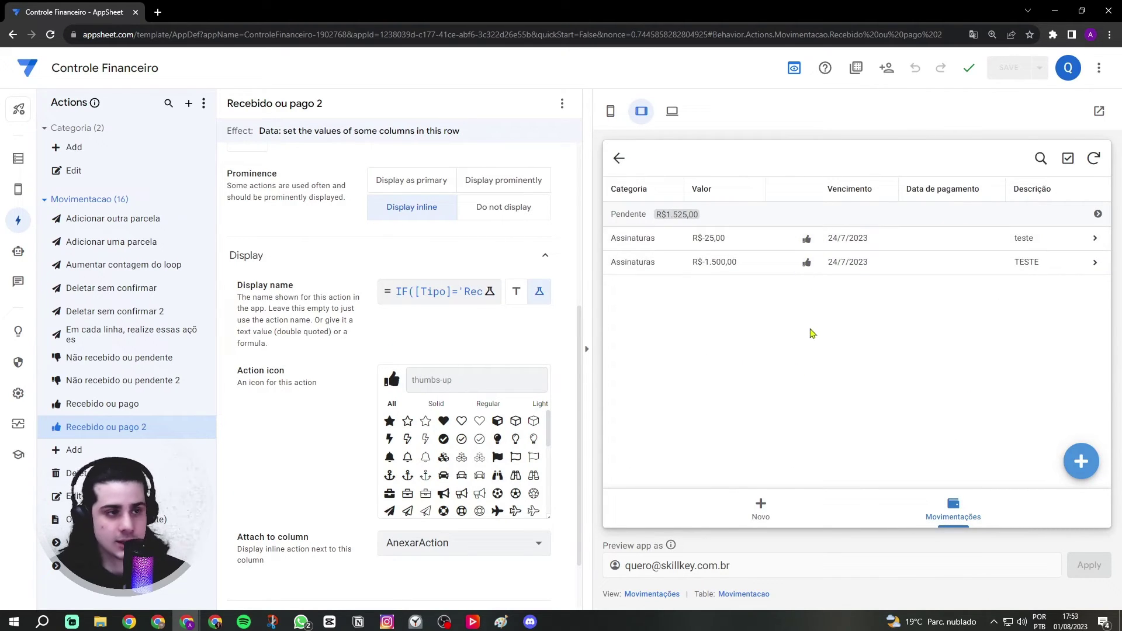
- Test the inline actions by marking both Assinaturas records as paid and setting them back to pending
left_click(806, 238)
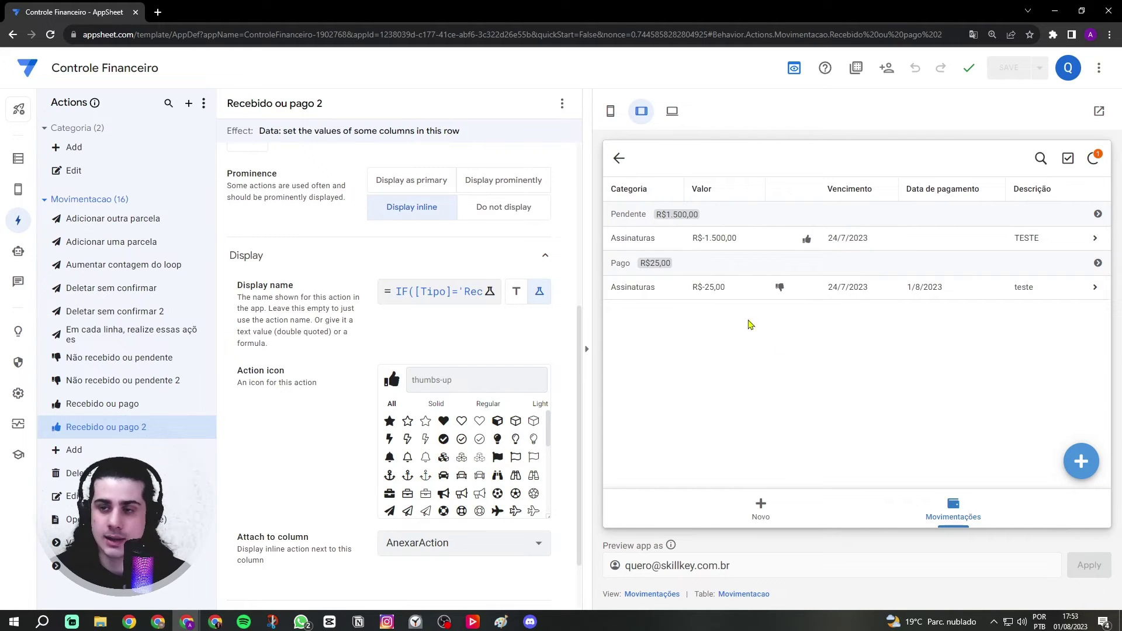
key("ctrl")
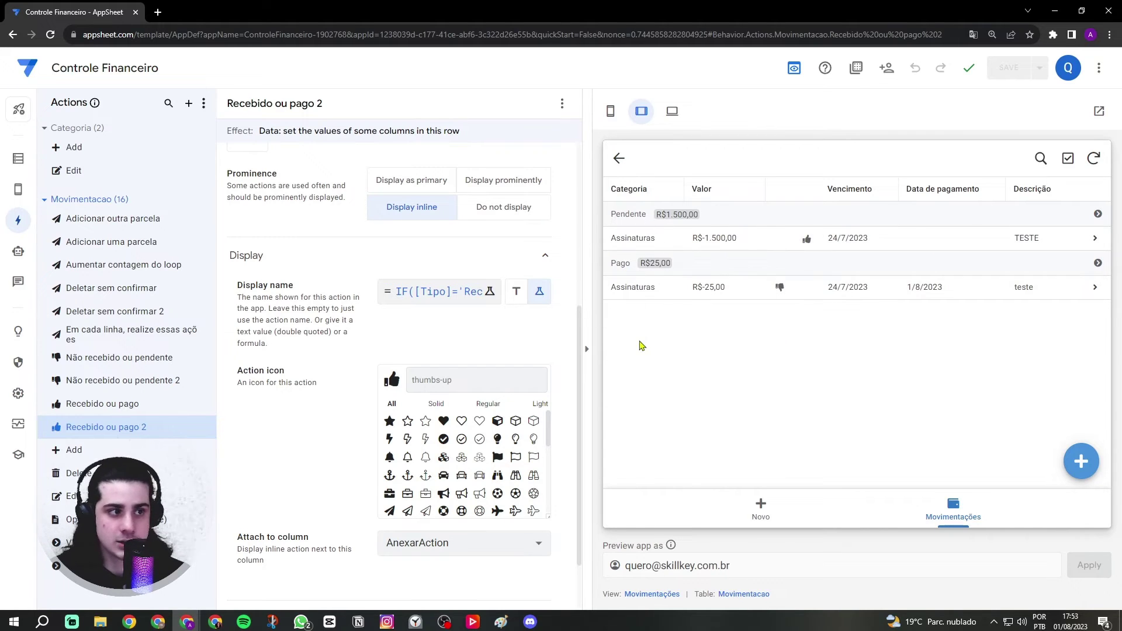
key("ctrl")
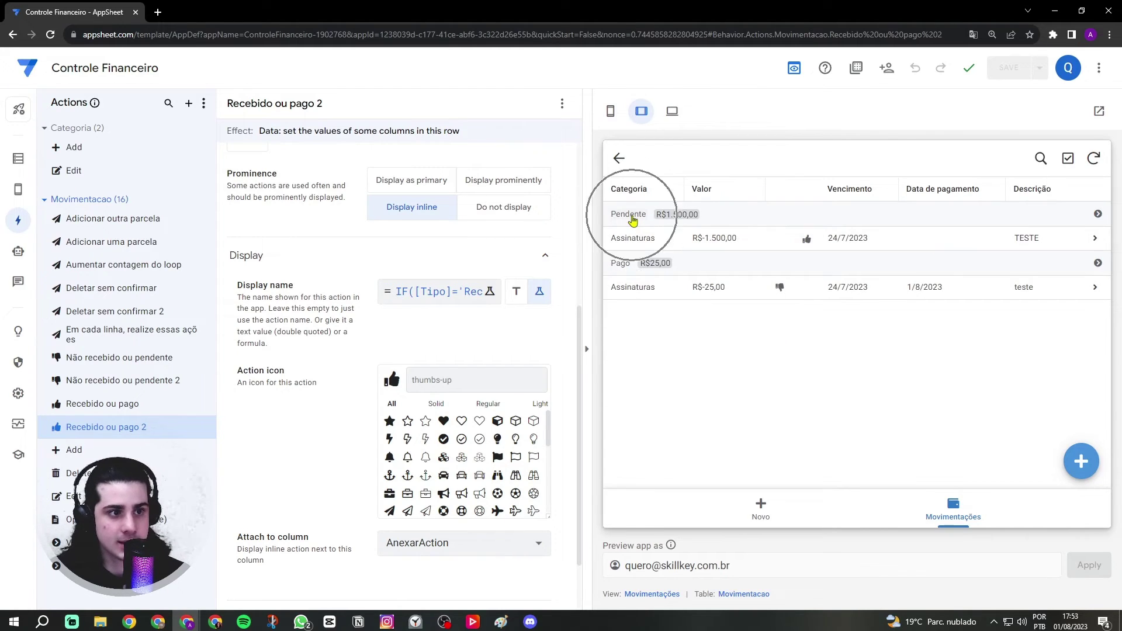
left_click(806, 239)
key("ctrl")
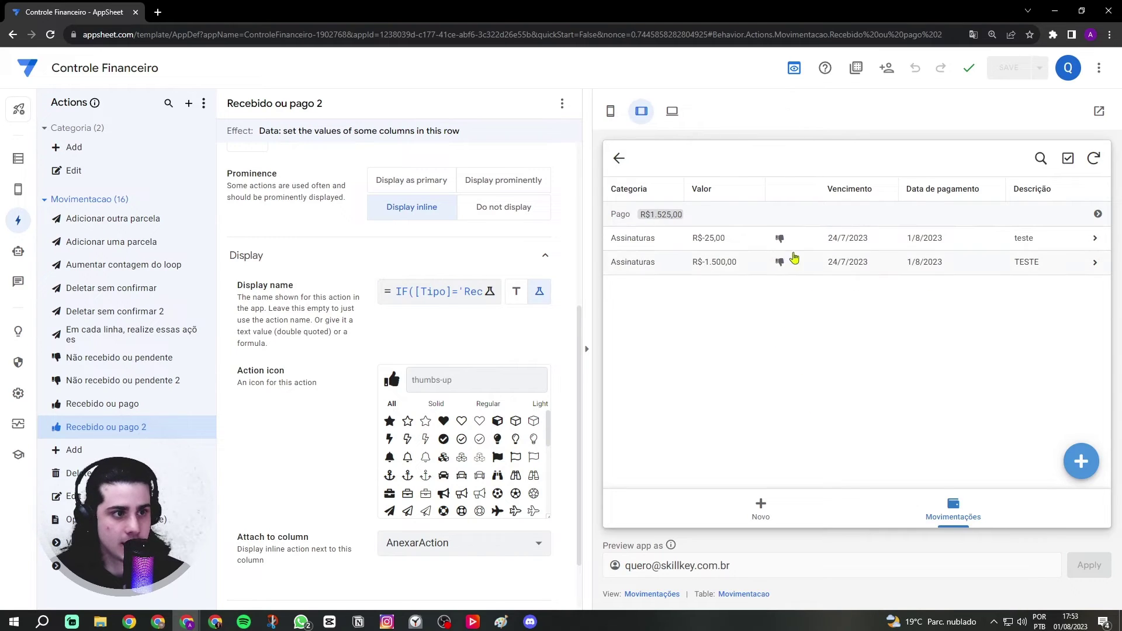
left_click(780, 239)
left_click(780, 287)
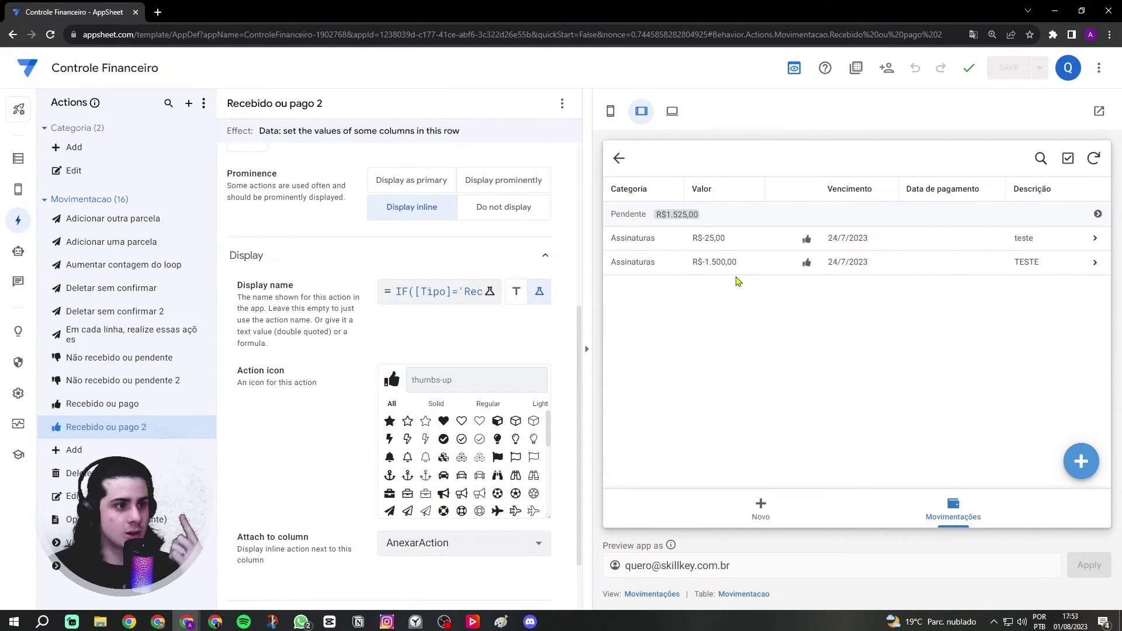
- Try the Pago option in the "teste" record's edit form, discard the edit and return to the movements list
left_click(737, 245)
left_click(1080, 460)
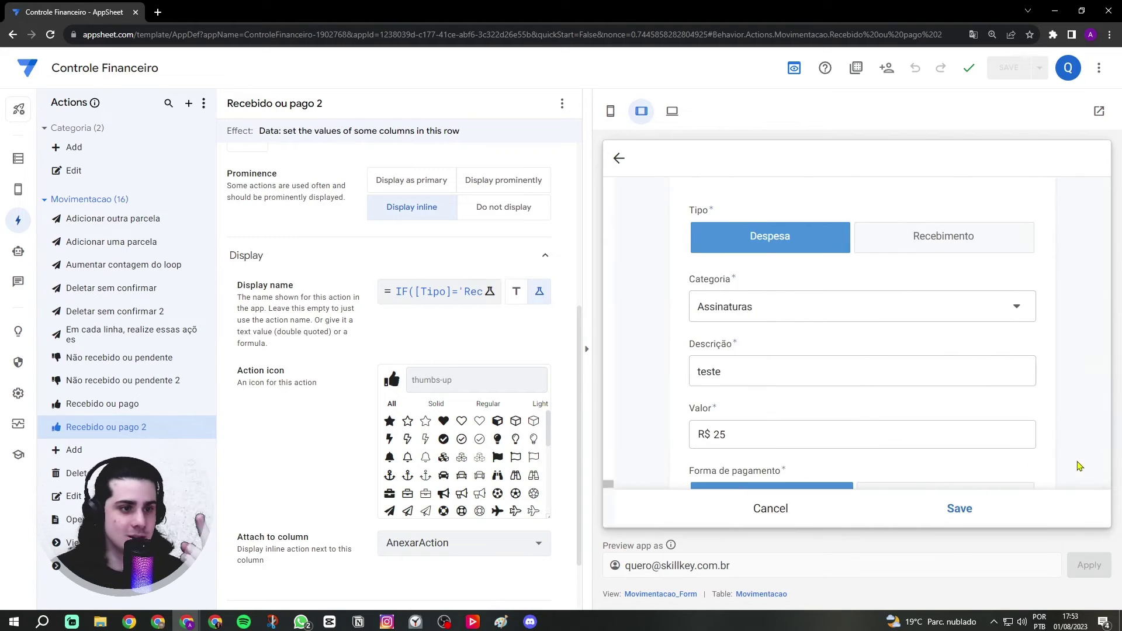
scroll(962, 398, "down", 3)
left_click(806, 442)
scroll(833, 411, "down", 2)
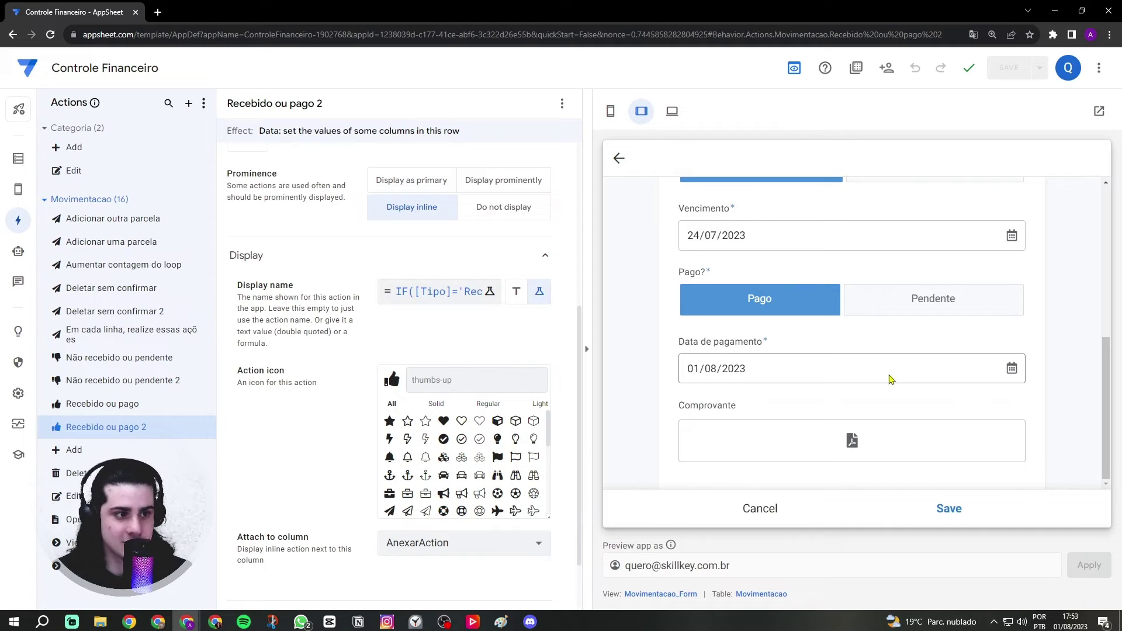
left_click(759, 510)
left_click(620, 159)
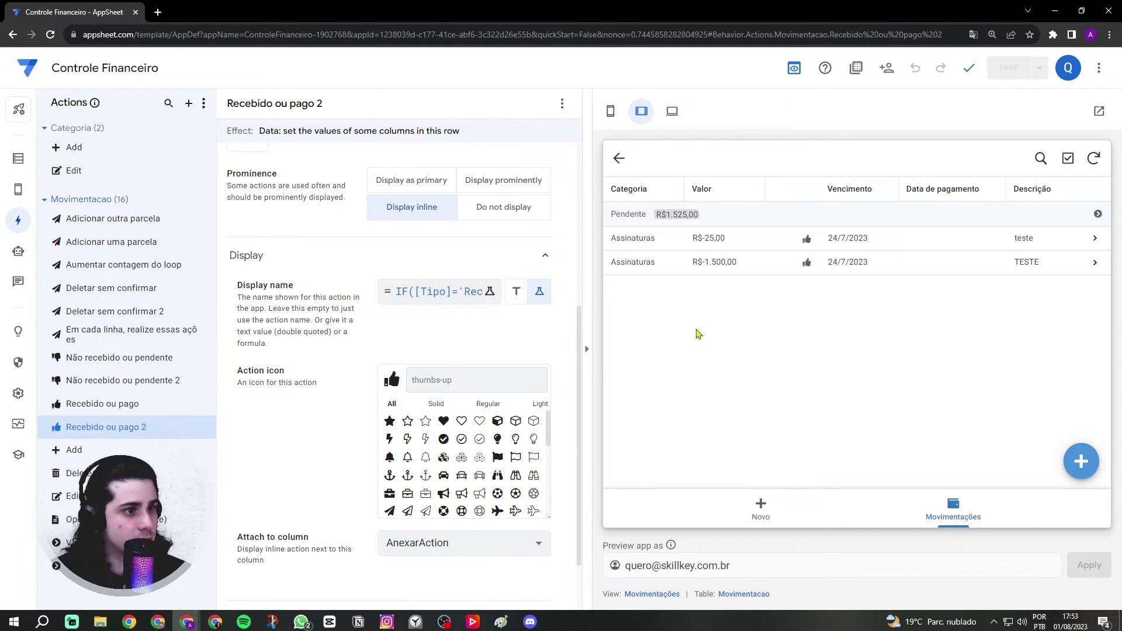
- Open the Novo form in the preview and go to the settings of the view it belongs to
left_click(795, 512)
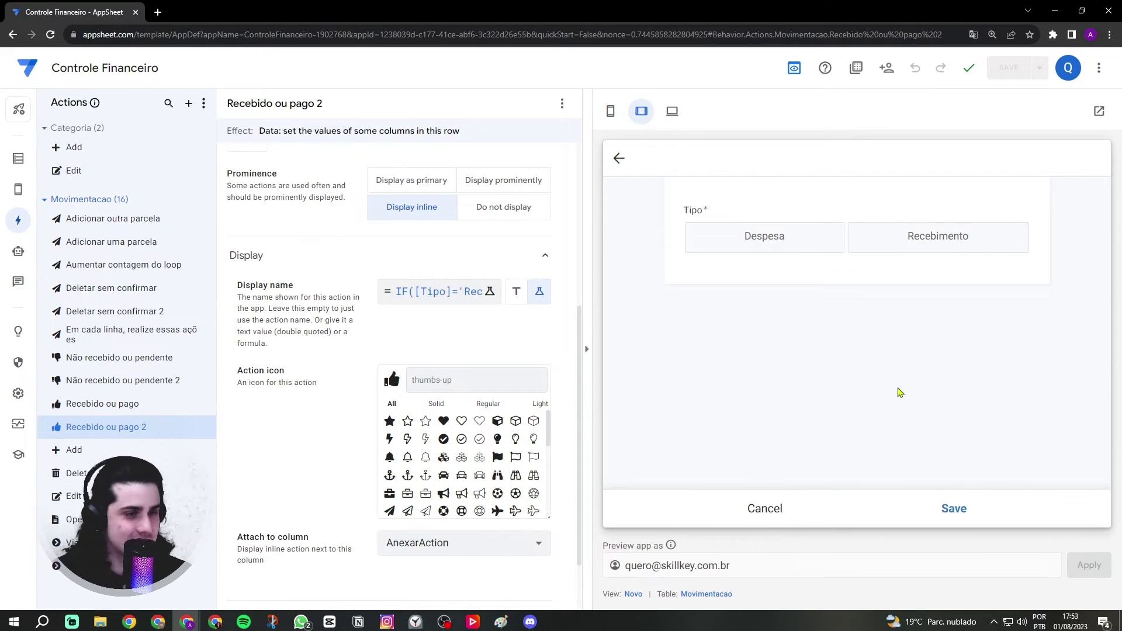
left_click(766, 507)
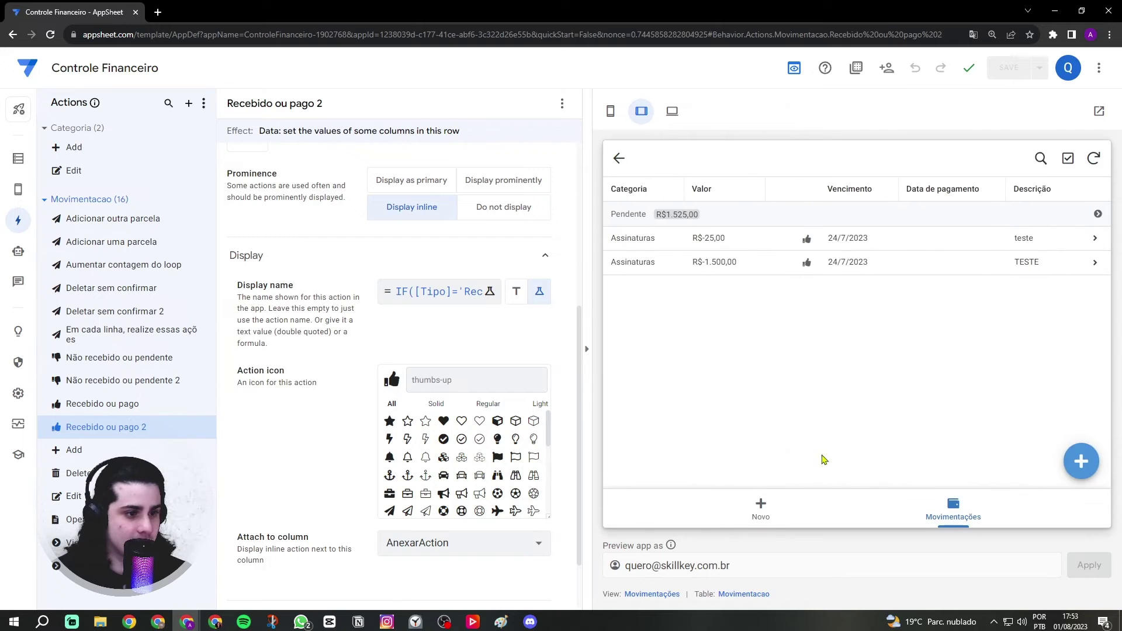
left_click(768, 512)
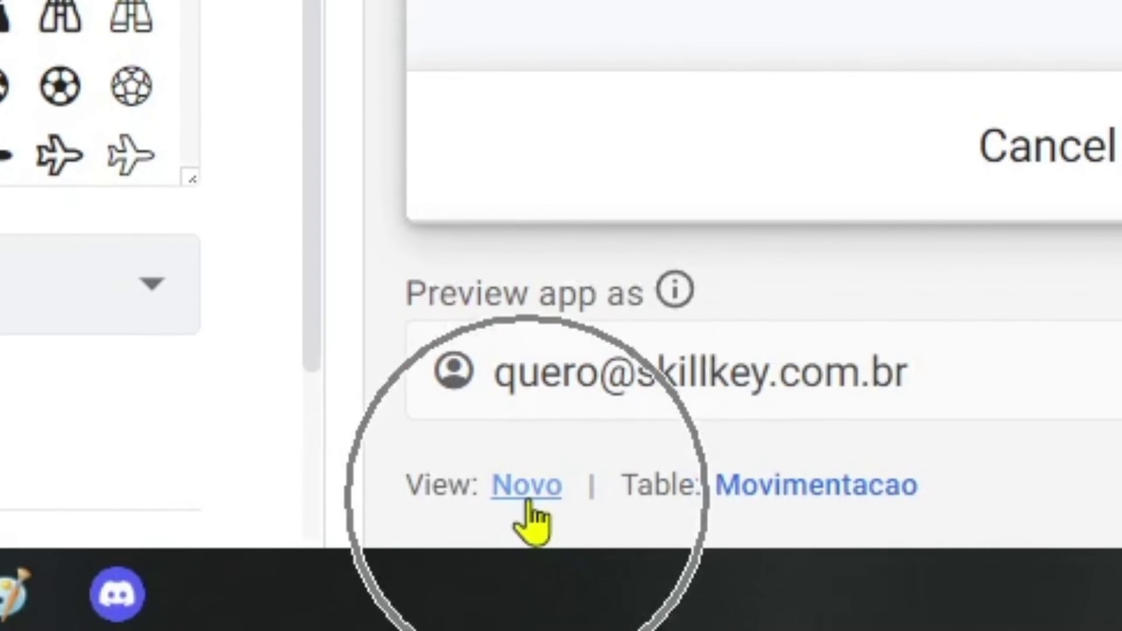
left_click_drag(404, 508, 461, 506)
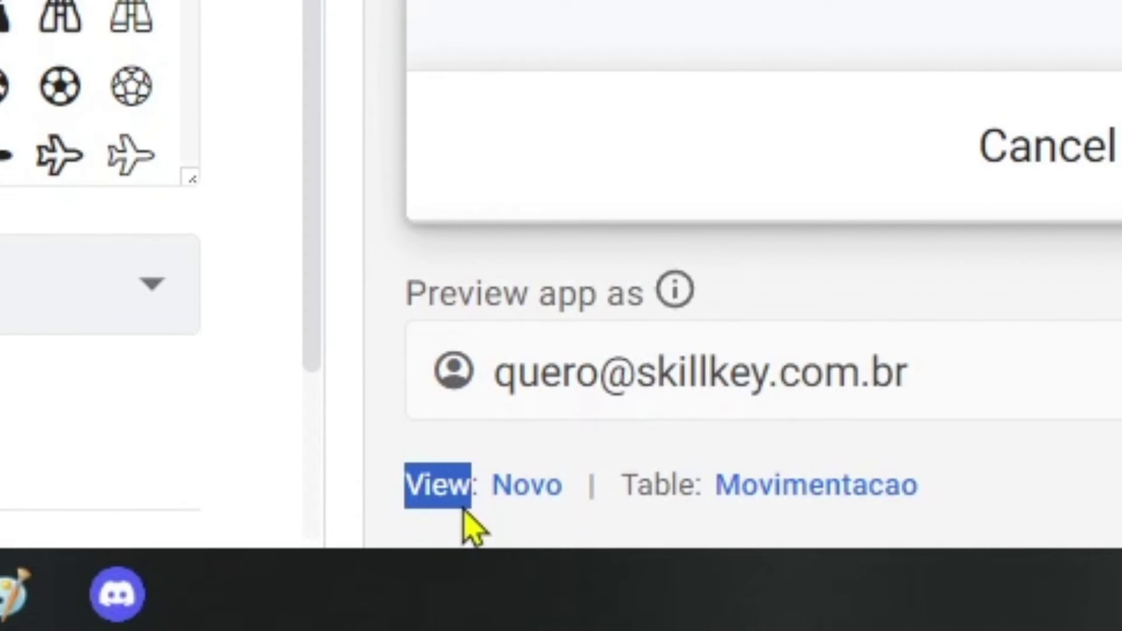
left_click(538, 491)
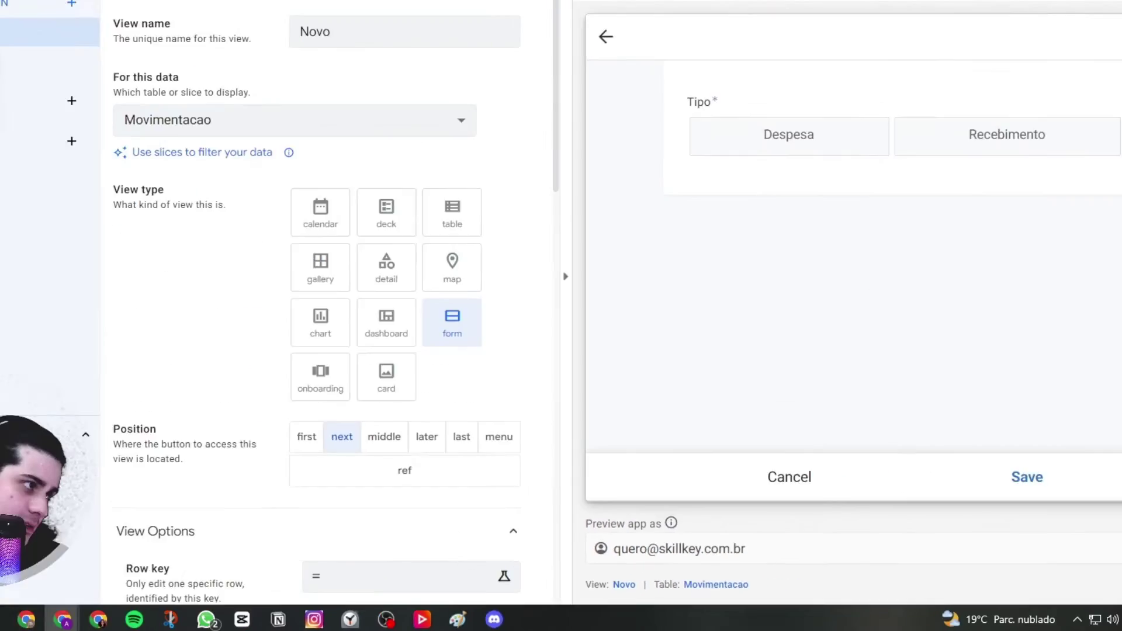
mouse_move(19, 198)
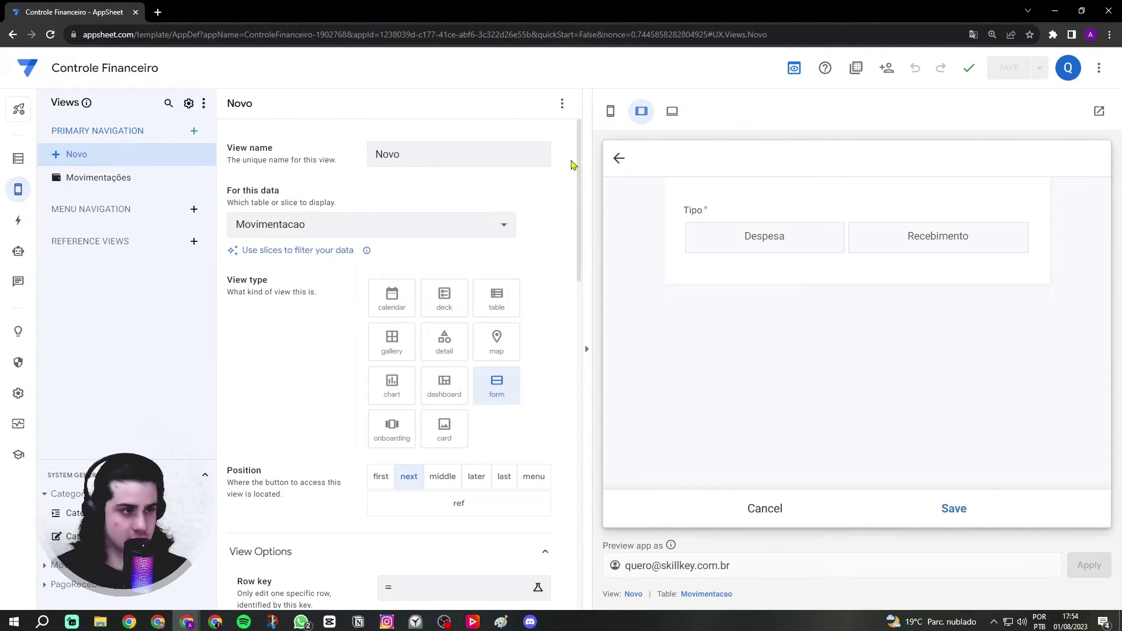
- Switch the preview to phone size and set the Novo view's Form Saved event action to "Adicionar outra parcela"
left_click(610, 111)
scroll(803, 310, "down", 12)
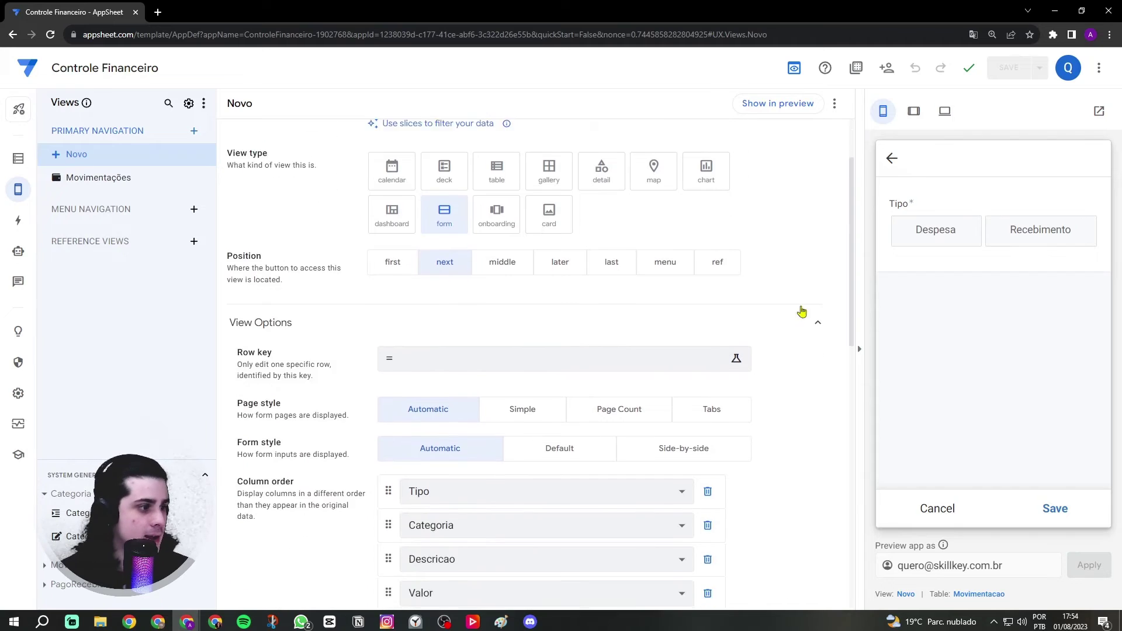
scroll(802, 311, "down", 1)
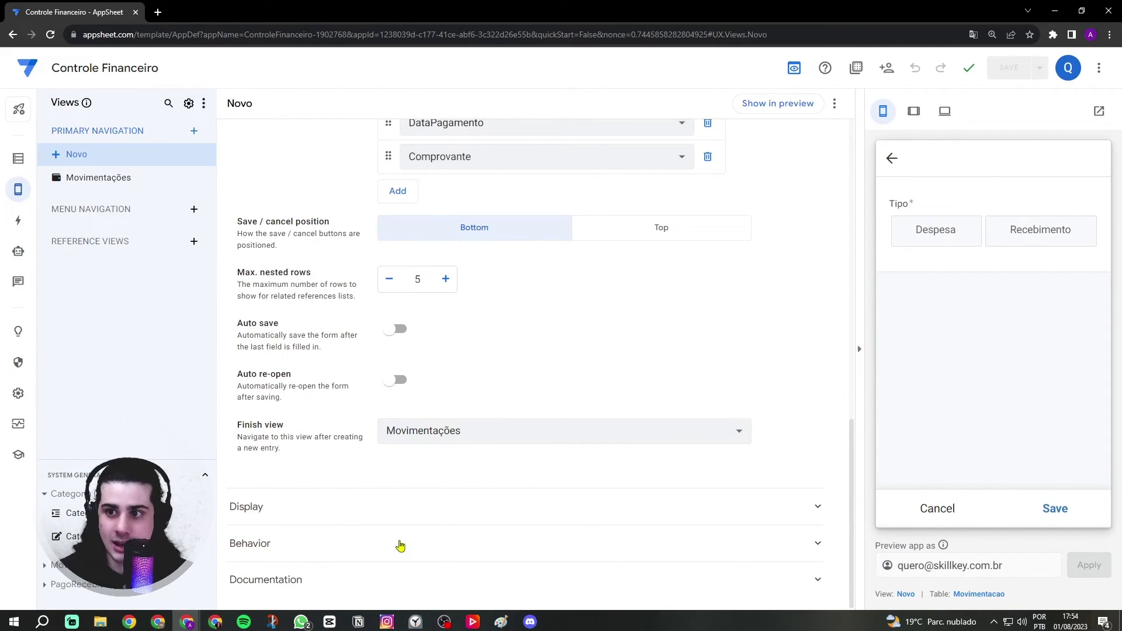
left_click(400, 546)
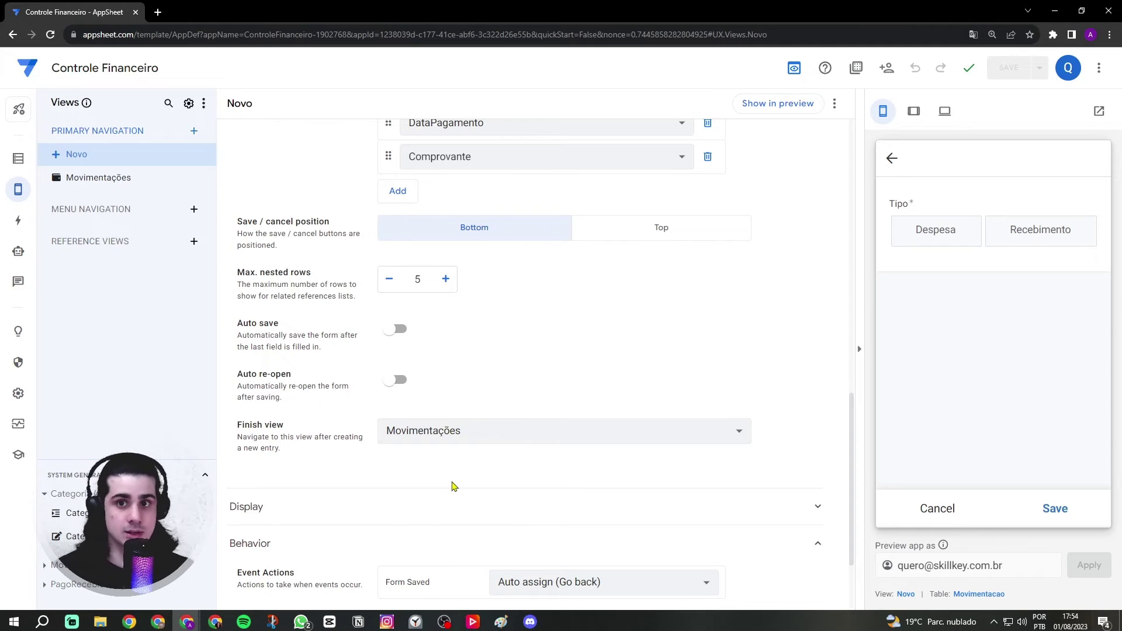
scroll(510, 456, "down", 2)
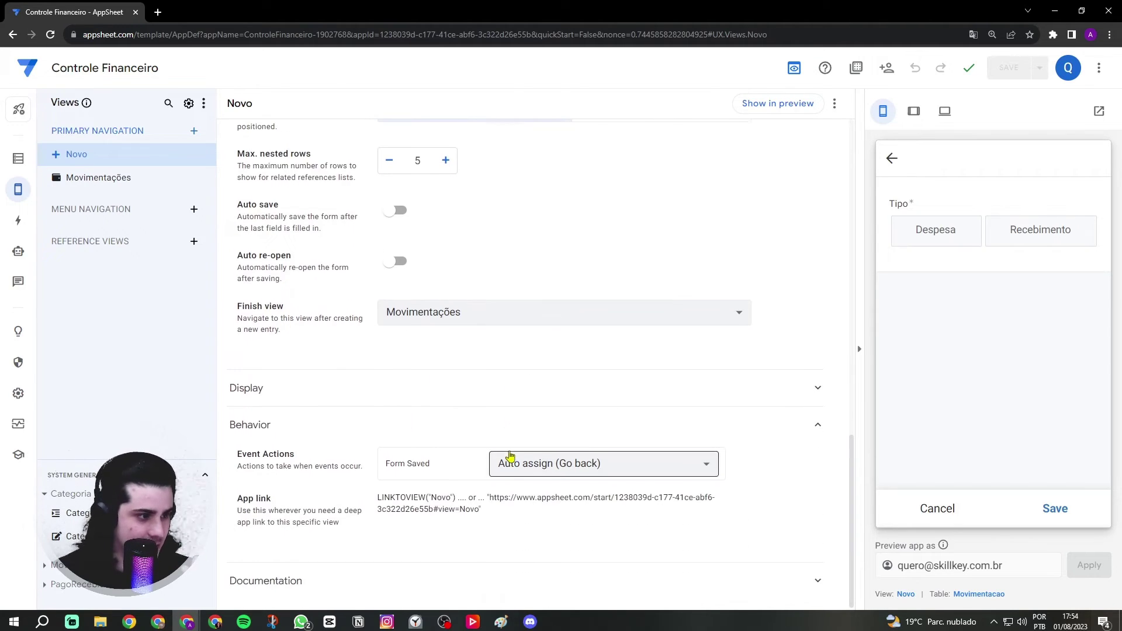
left_click_drag(239, 459, 293, 456)
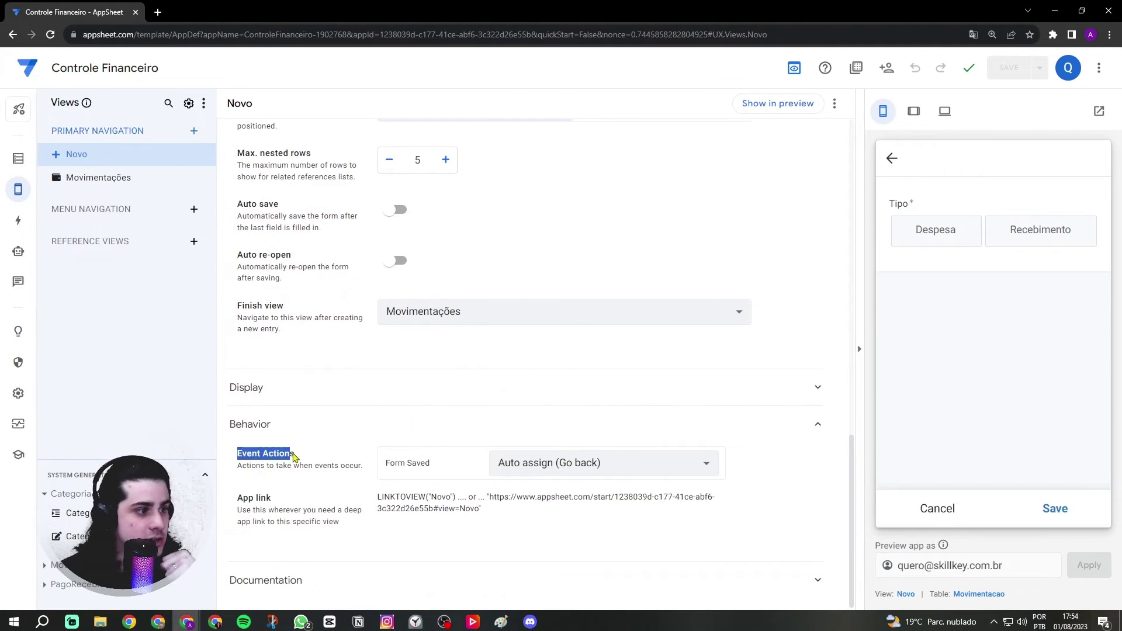
left_click(270, 462)
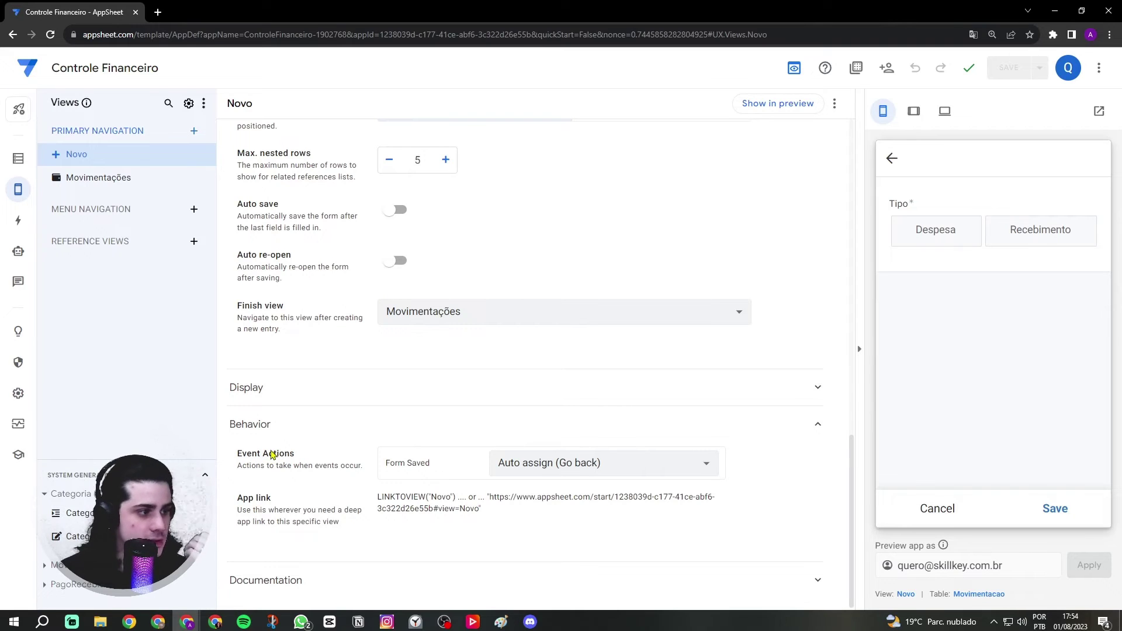
left_click_drag(386, 463, 433, 471)
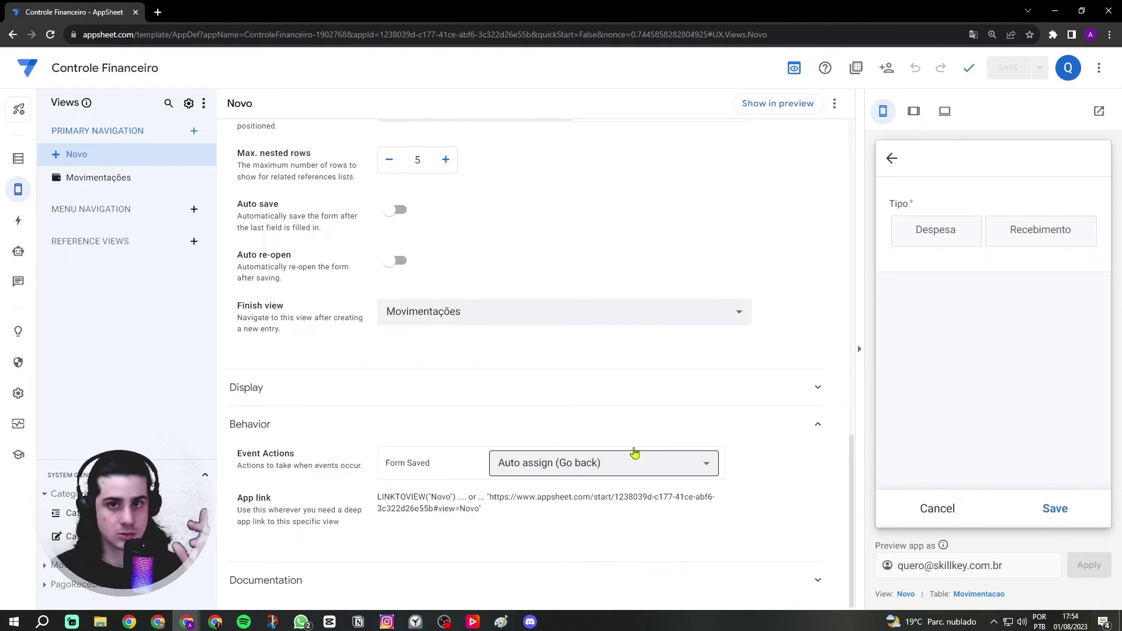
left_click(609, 462)
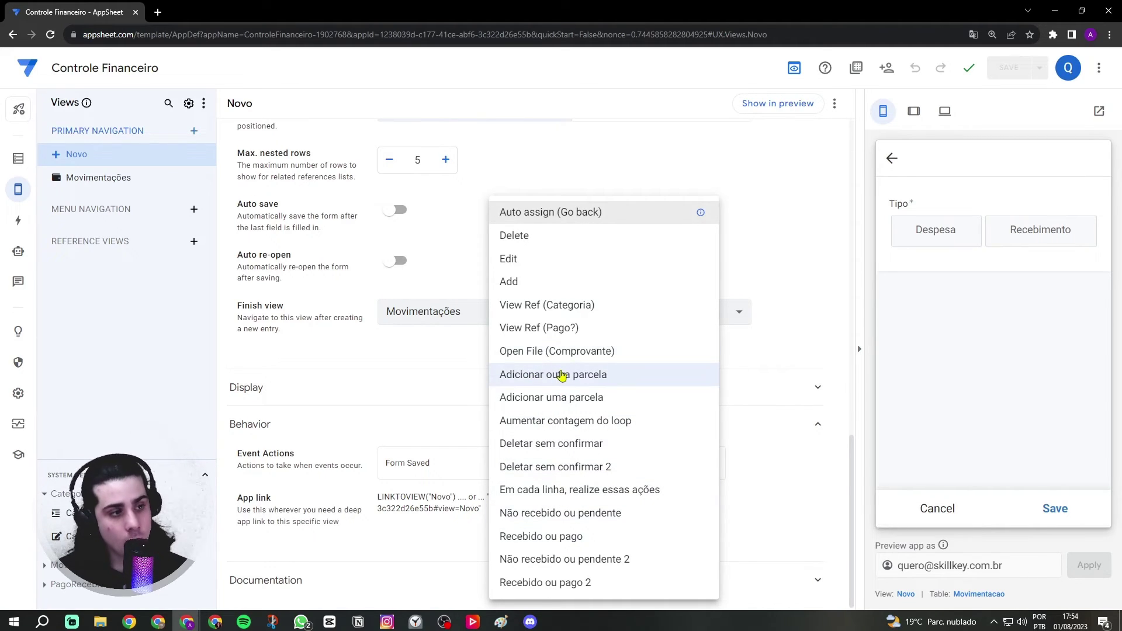
left_click(593, 379)
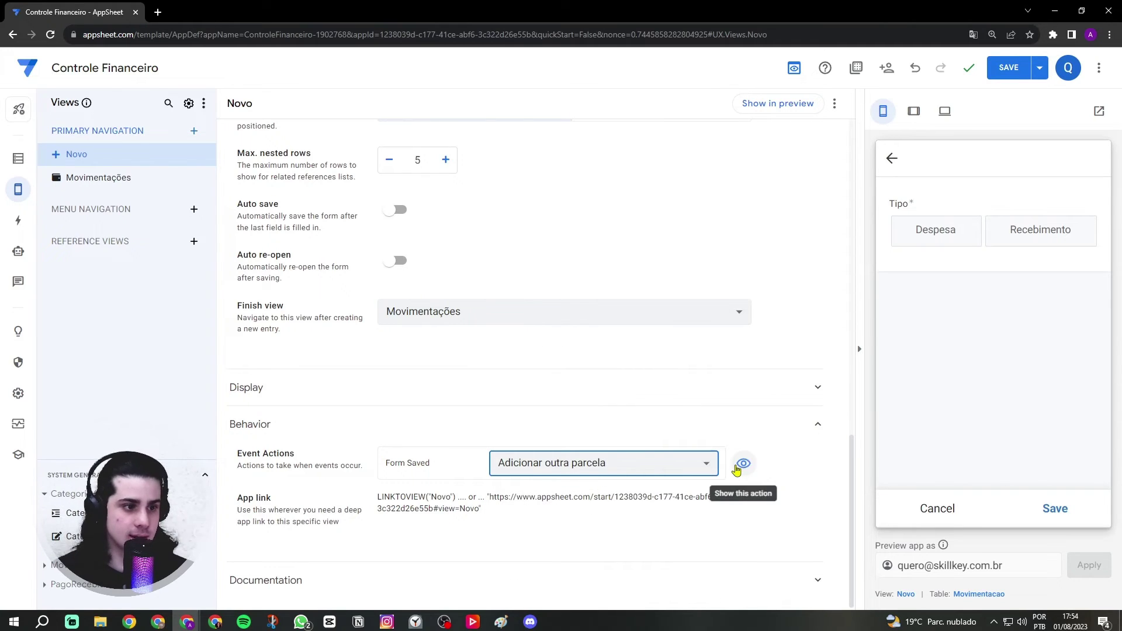
- Open the "Adicionar outra parcela" action of the Movimentacao table and review its name, referenced rows and referenced action
left_click(743, 467)
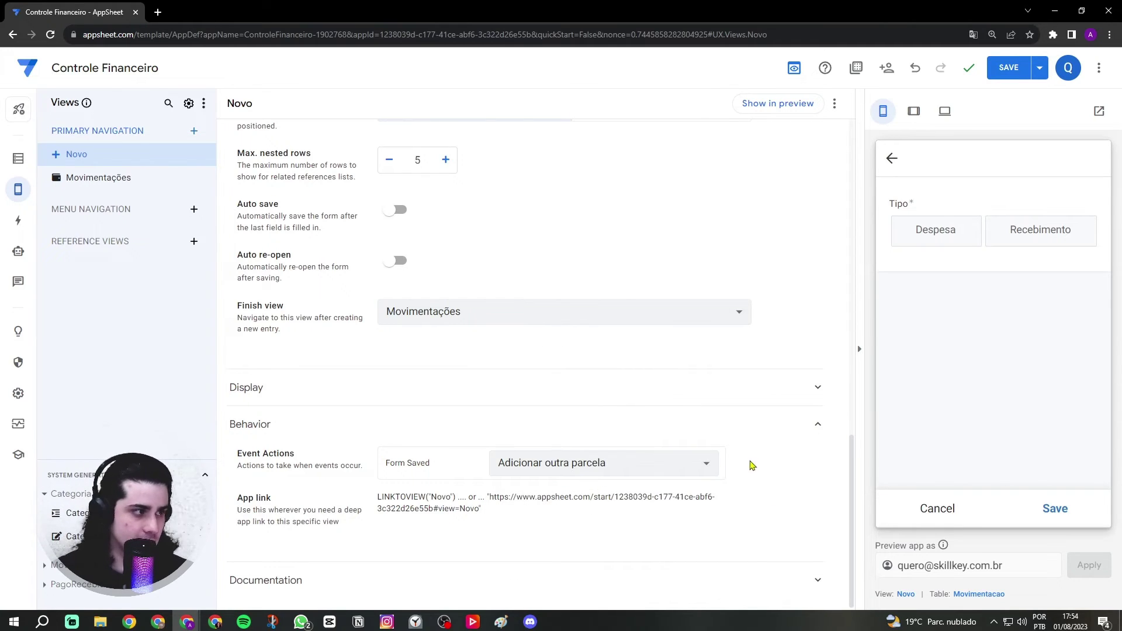
left_click(23, 220)
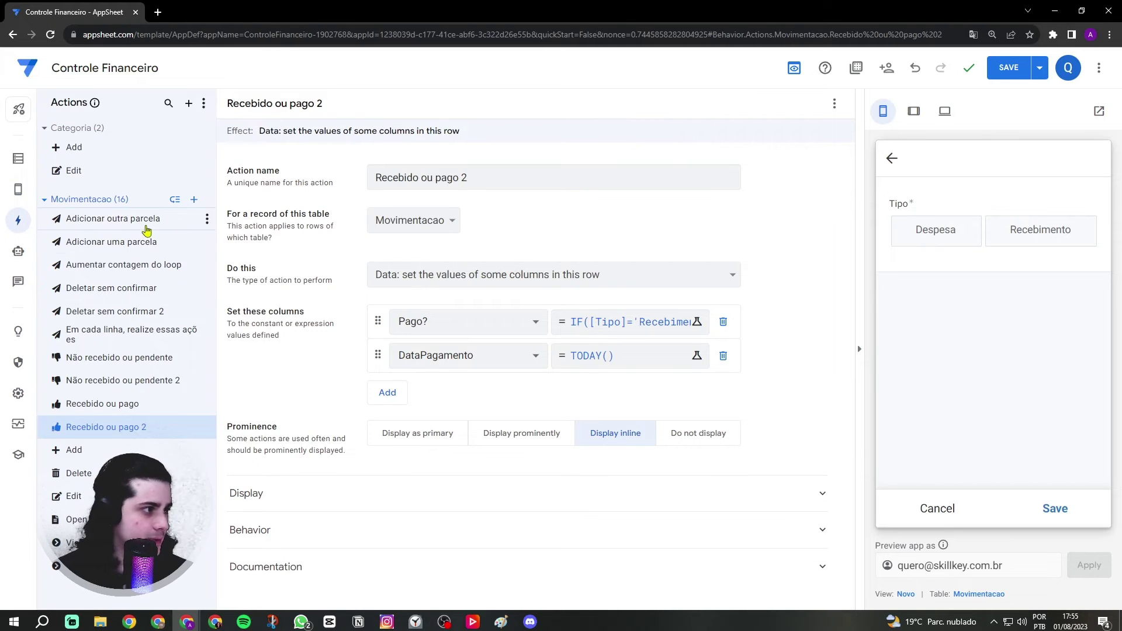
left_click(140, 223)
double_click(435, 178)
double_click(479, 177)
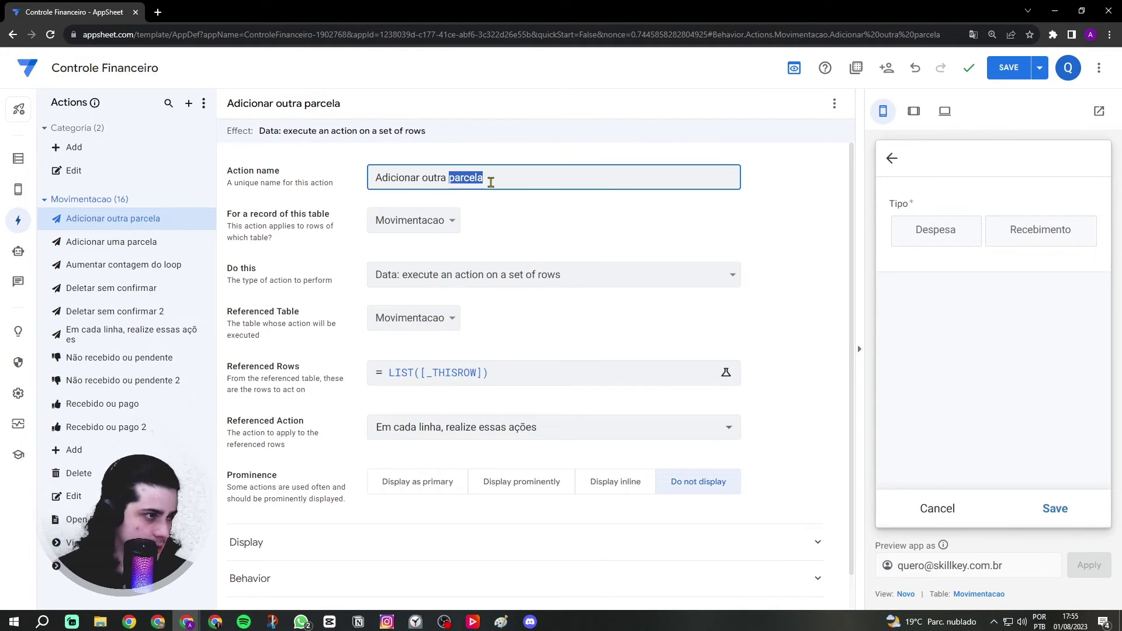
left_click(552, 210)
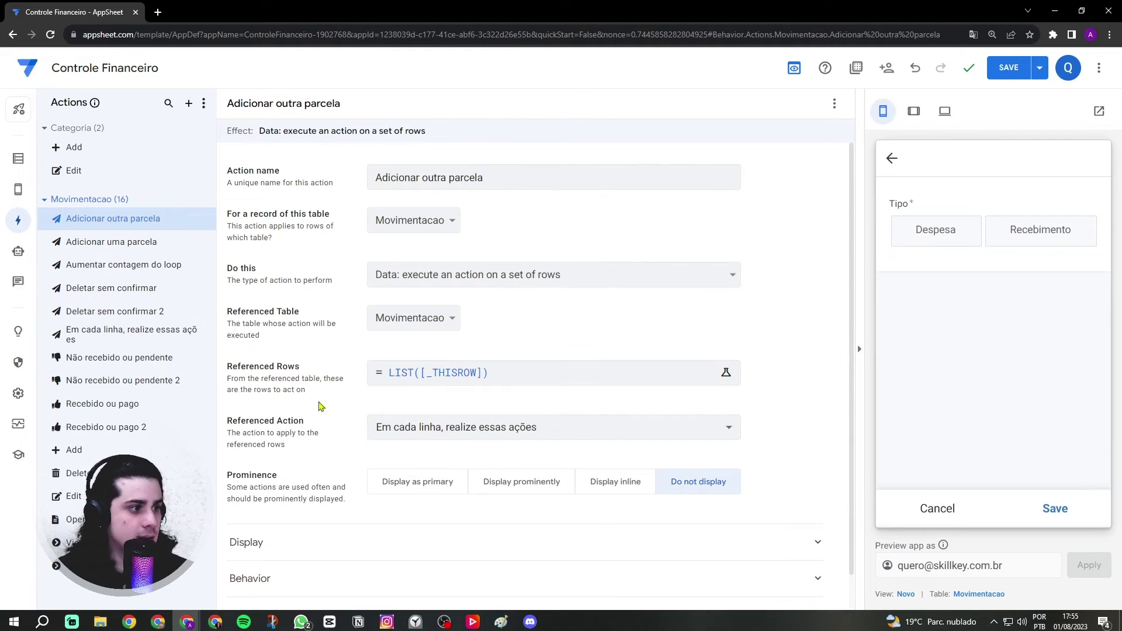
left_click_drag(232, 424, 307, 425)
left_click(307, 424)
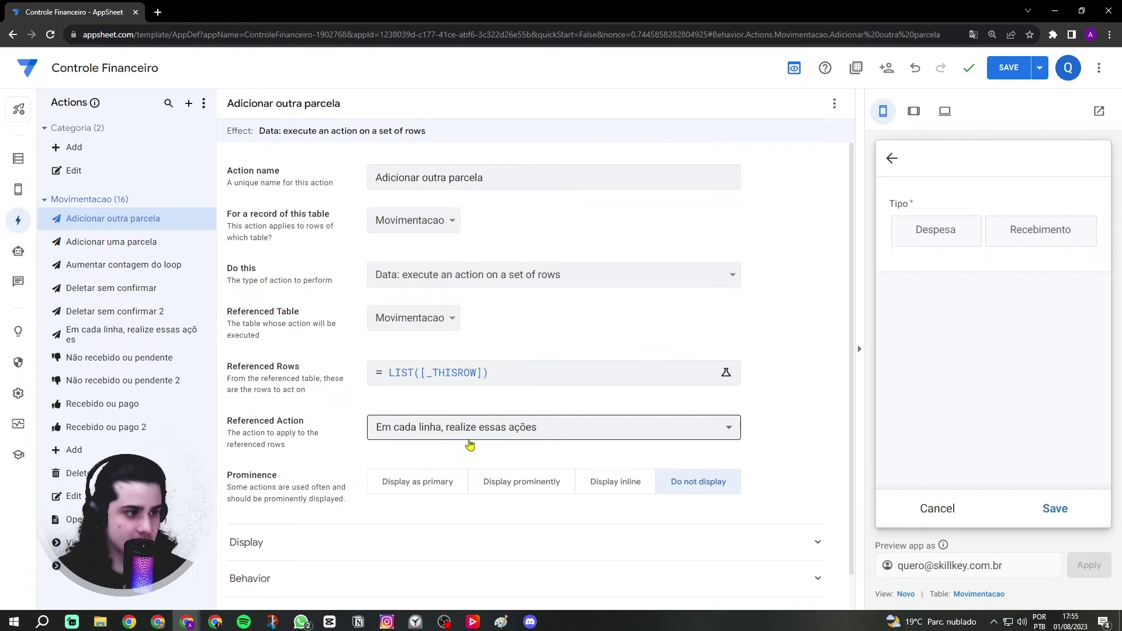
scroll(337, 431, "down", 1)
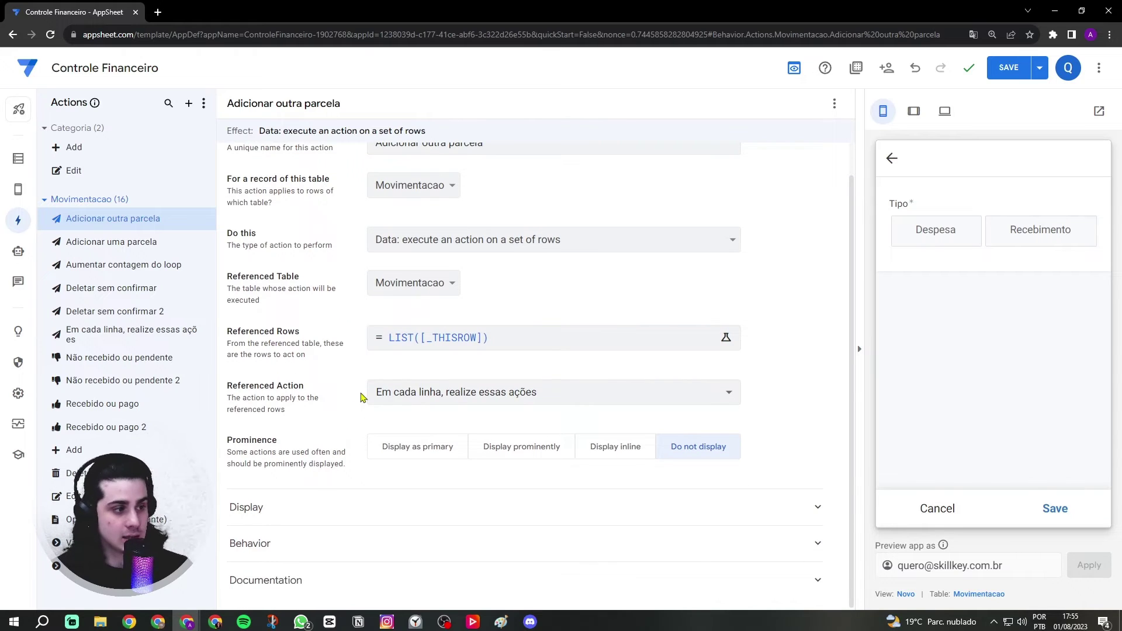
- Examine the condition expression in the behavior settings of "Adicionar outra parcela" and close it without changes
left_click(238, 544)
scroll(409, 502, "down", 1)
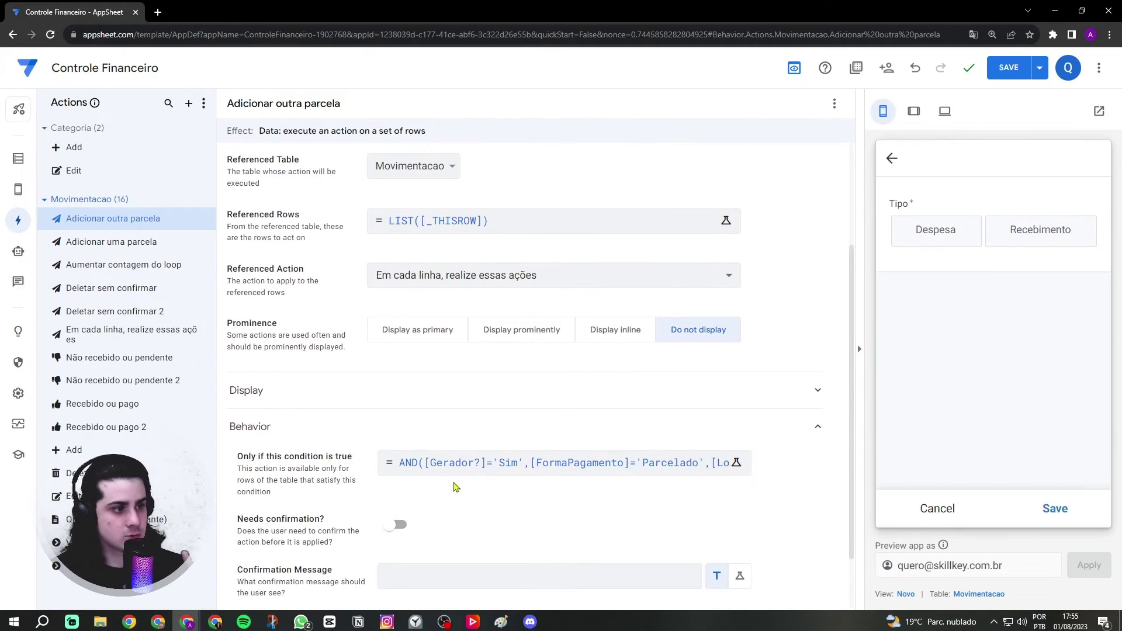
left_click(458, 476)
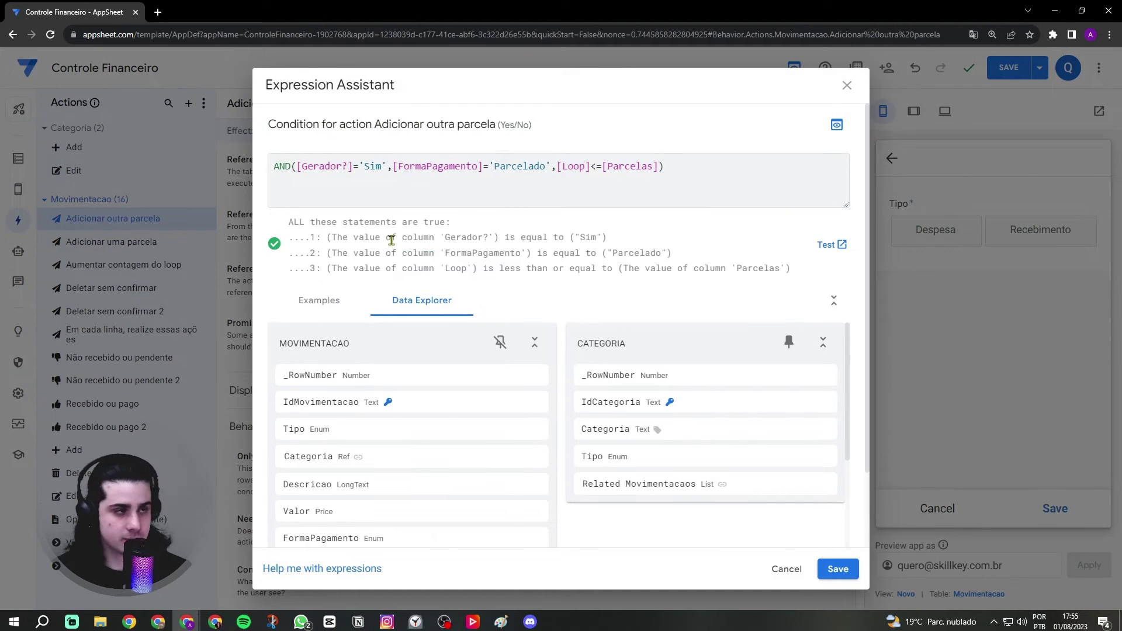
left_click_drag(308, 167, 375, 169)
left_click(701, 171)
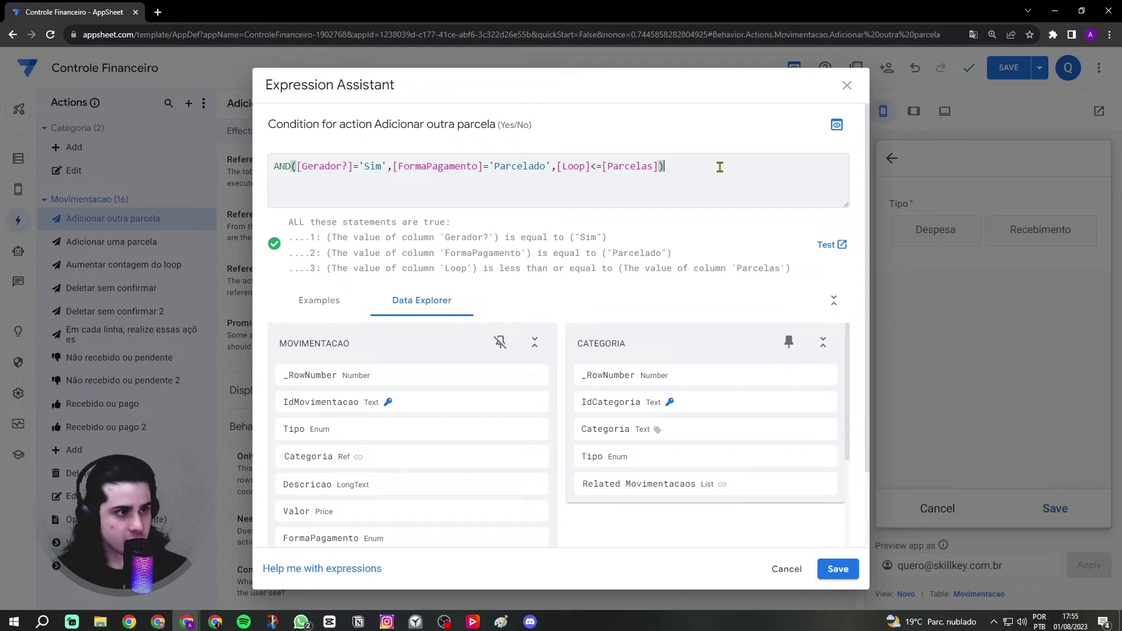
left_click(847, 87)
scroll(513, 292, "up", 3)
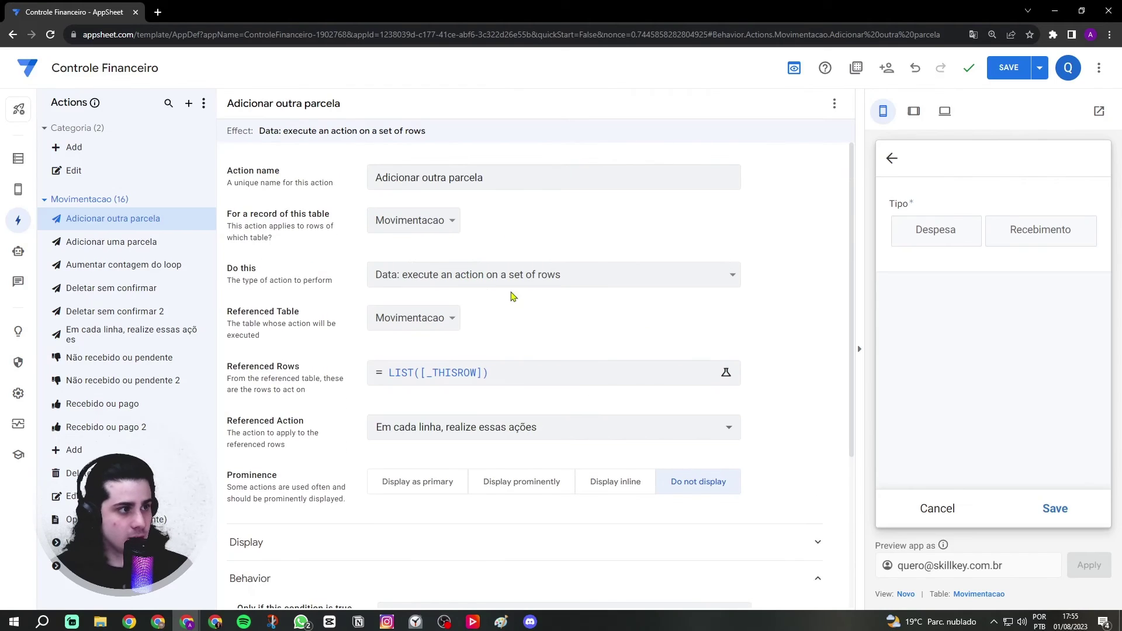
- Save the app and open the Despesa group of Movimentações in the tablet-size preview
left_click(1010, 68)
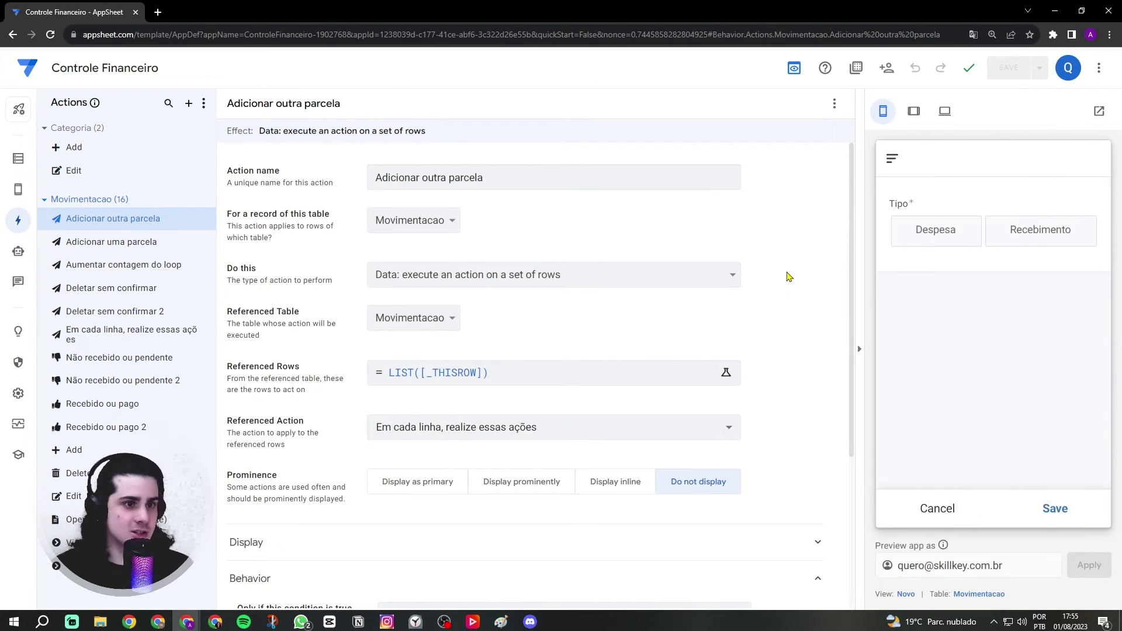
left_click(922, 123)
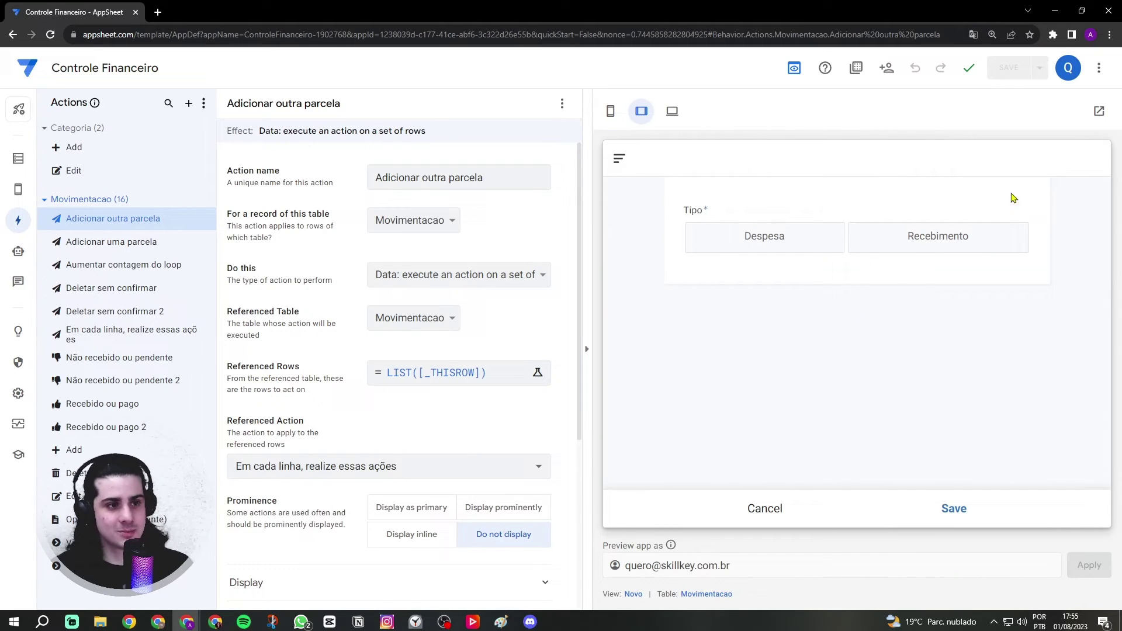
left_click(757, 510)
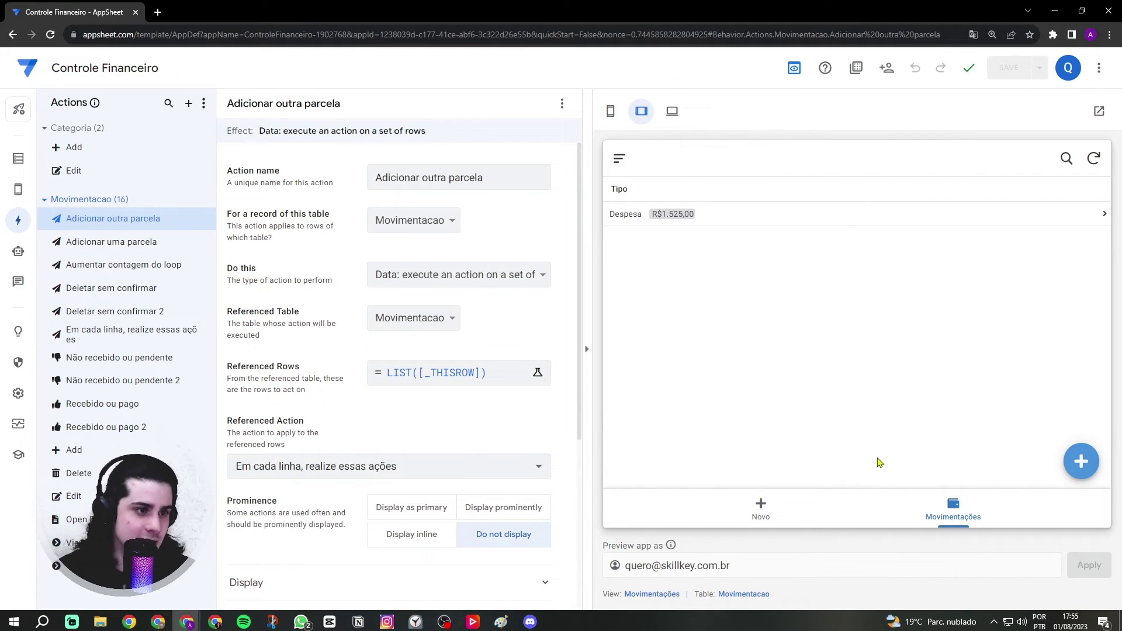
left_click(807, 225)
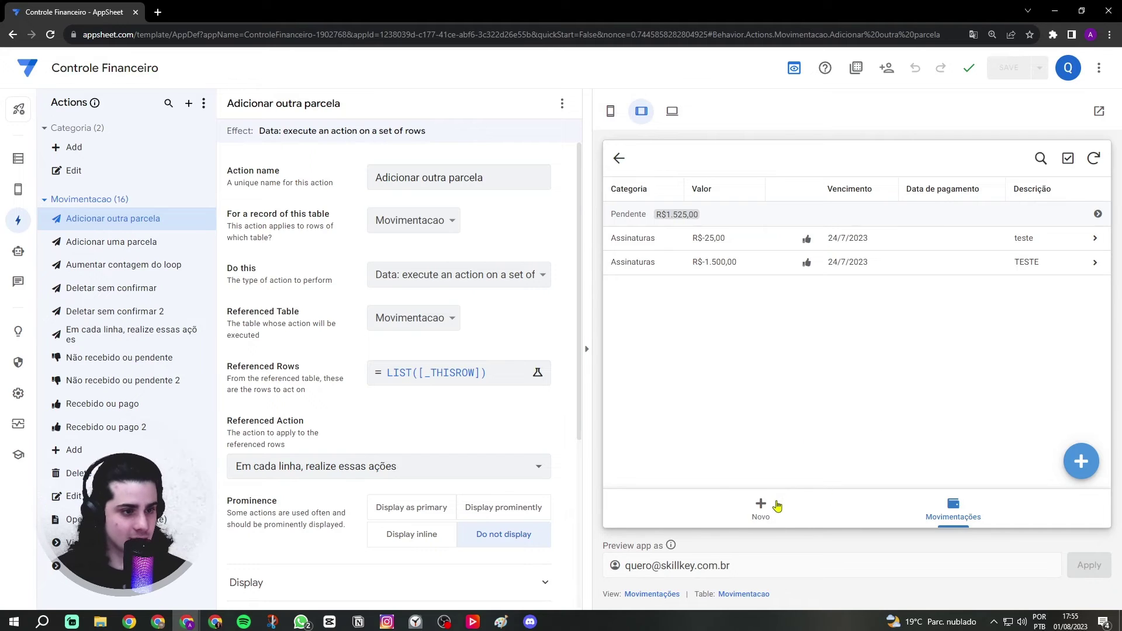
- Start a new record in the preview with type Despesa, category Alimentação and description "Teste"
left_click(771, 503)
left_click(784, 246)
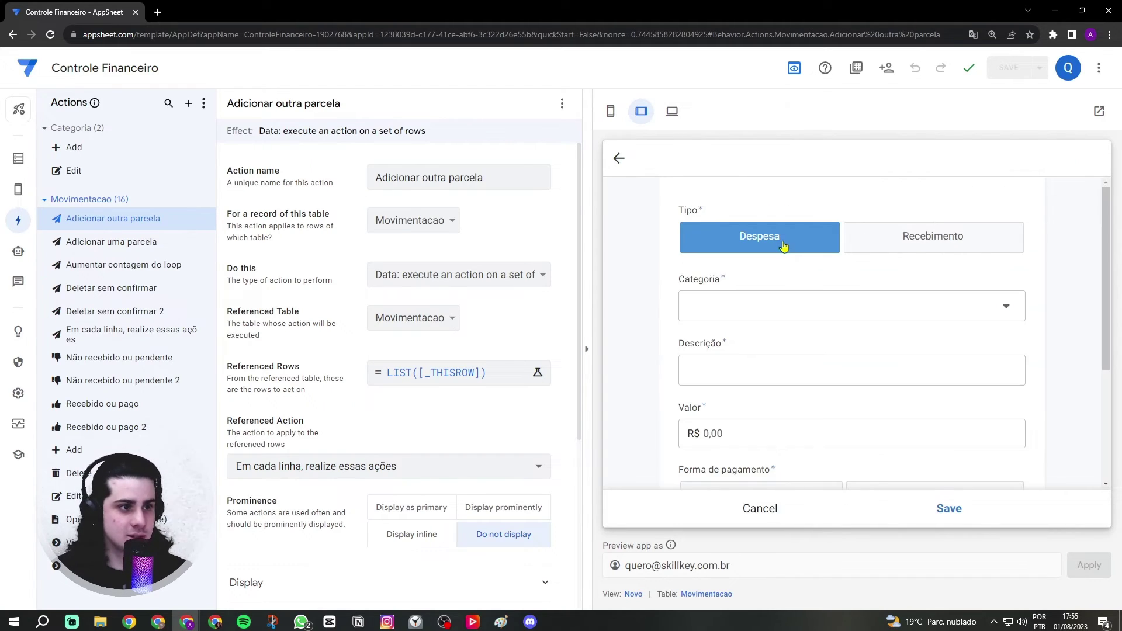
left_click(770, 308)
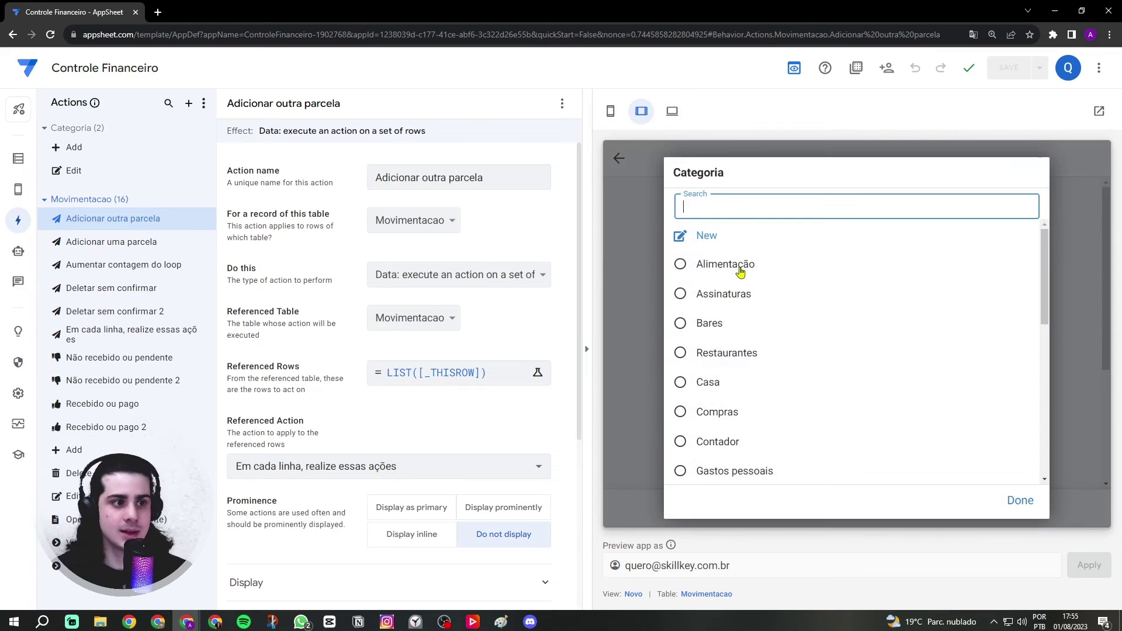
left_click(737, 267)
left_click(730, 358)
key("Caps_Lock")
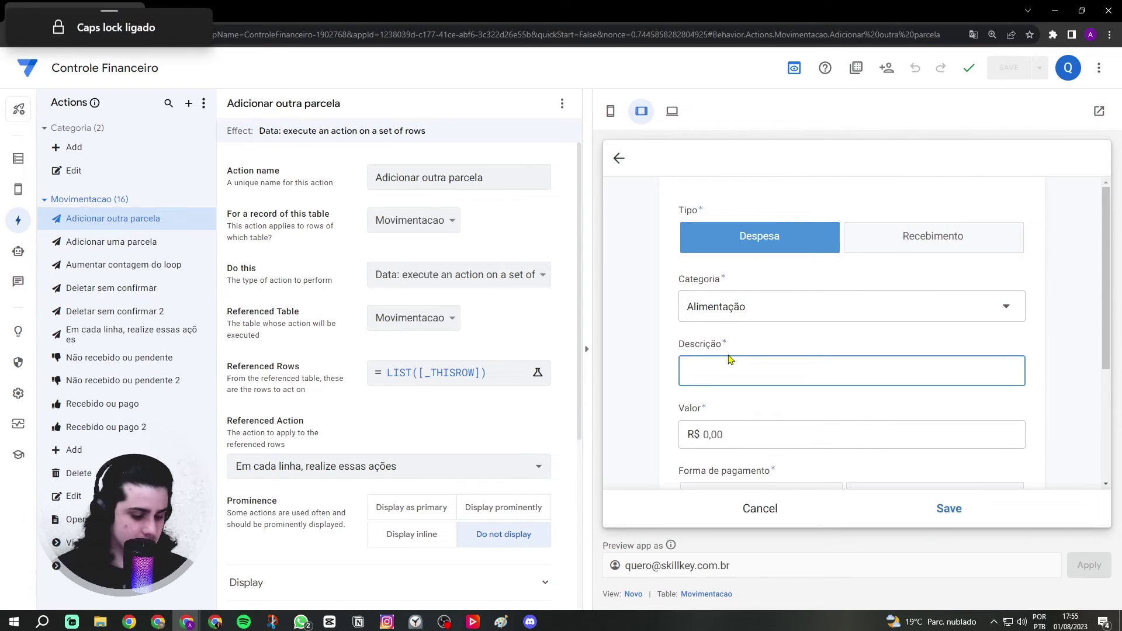
type("Teste")
left_click(737, 339)
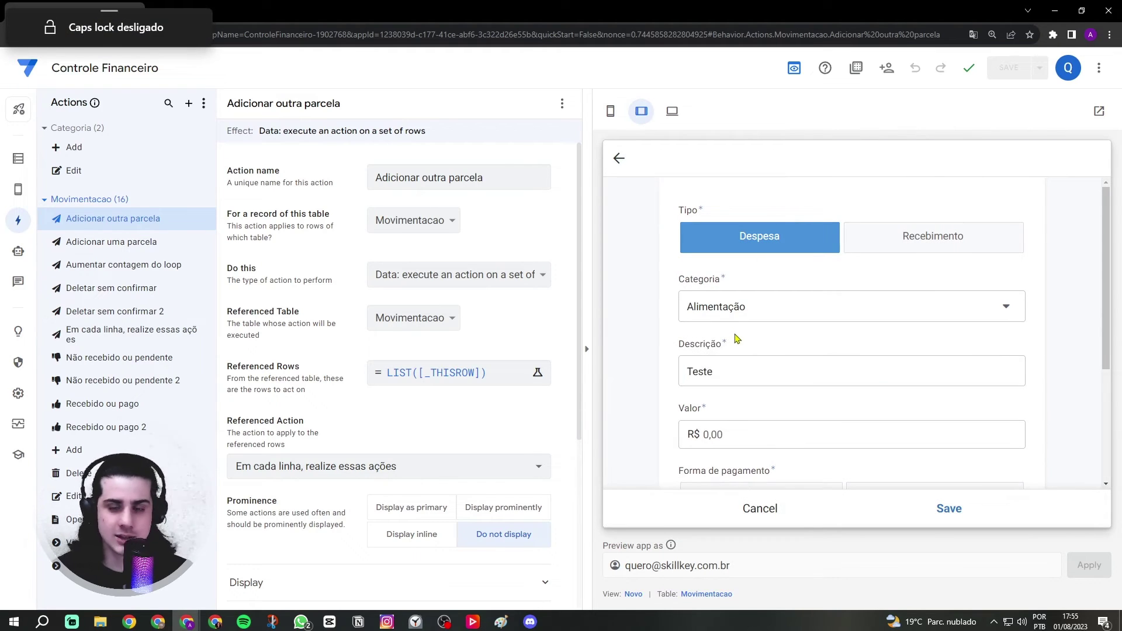
- Set the new record's Valor to R$ 1000 and its payment method to Parcelado
scroll(747, 338, "down", 2)
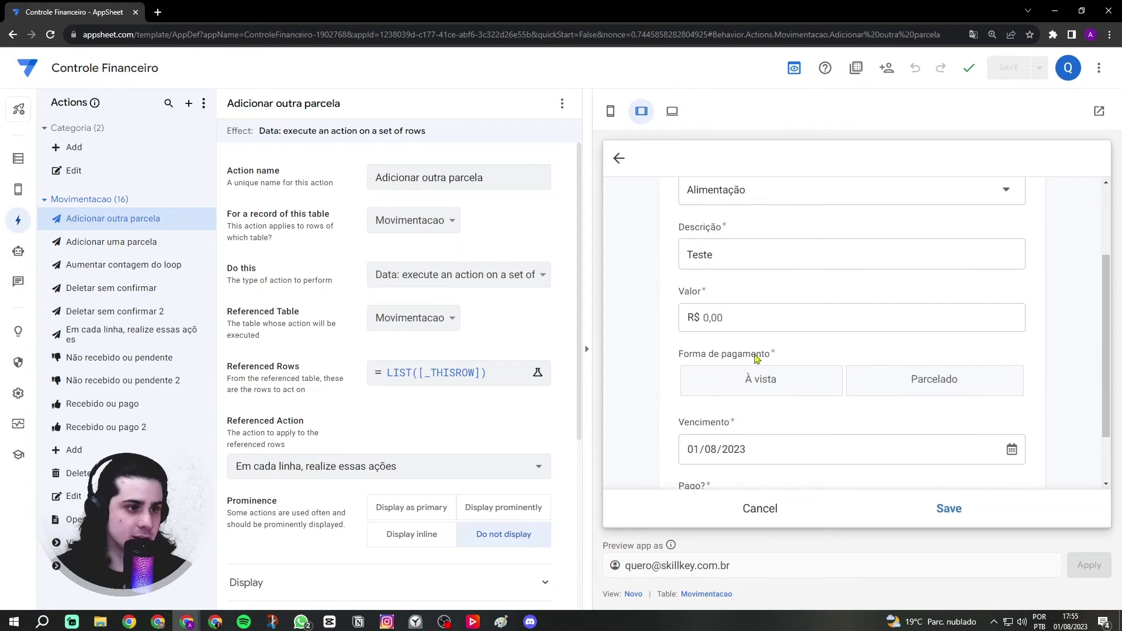
left_click(749, 326)
type("1000")
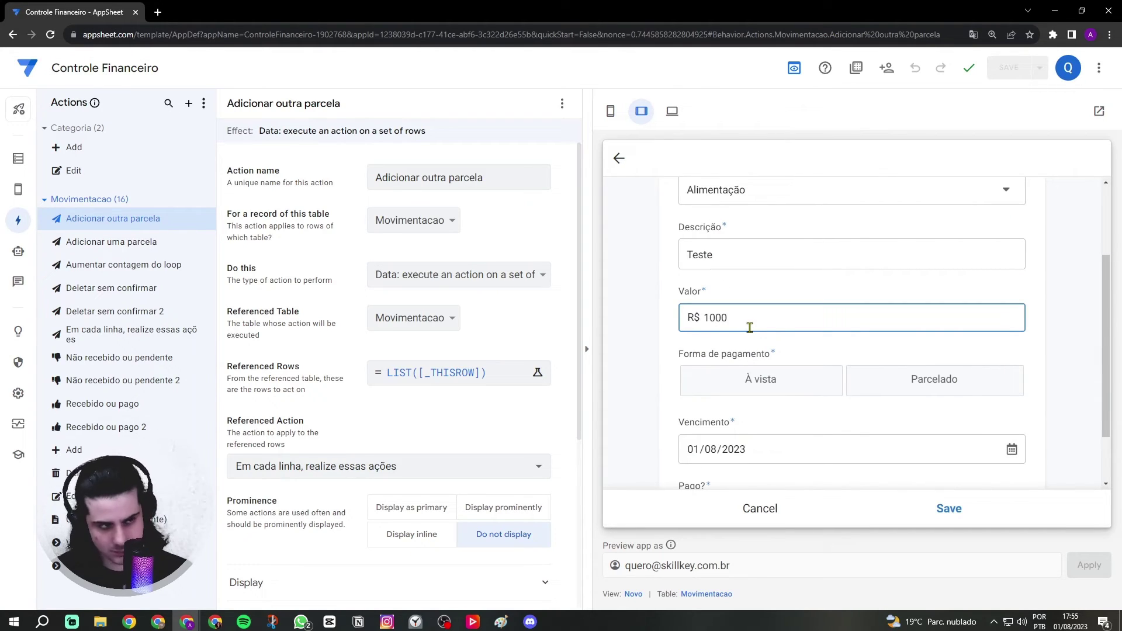
left_click(888, 376)
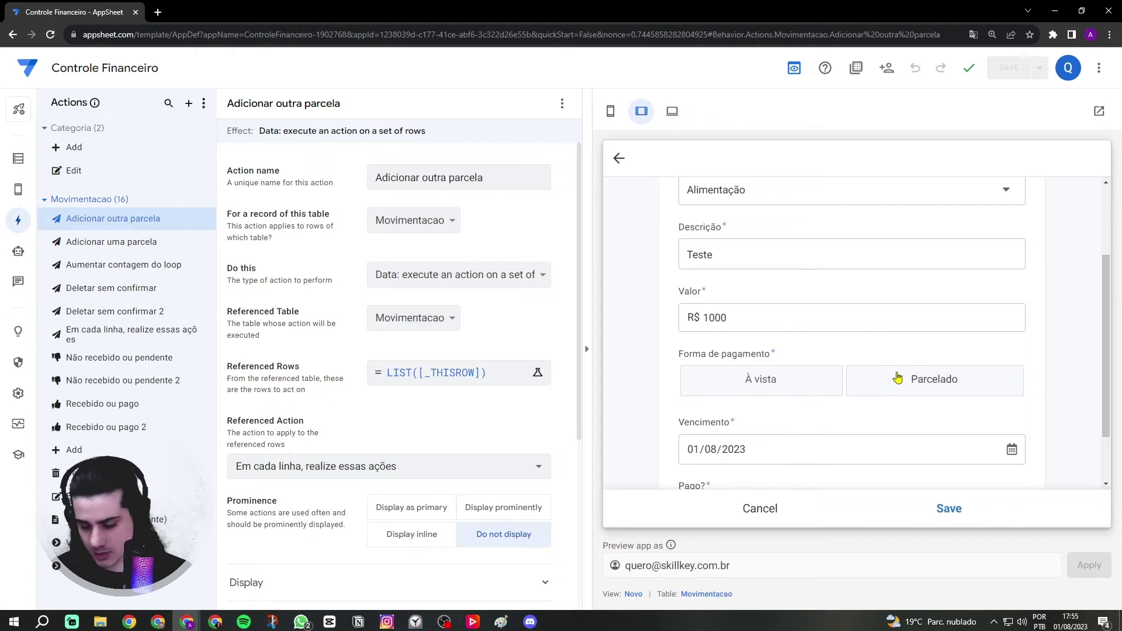
left_click(897, 378)
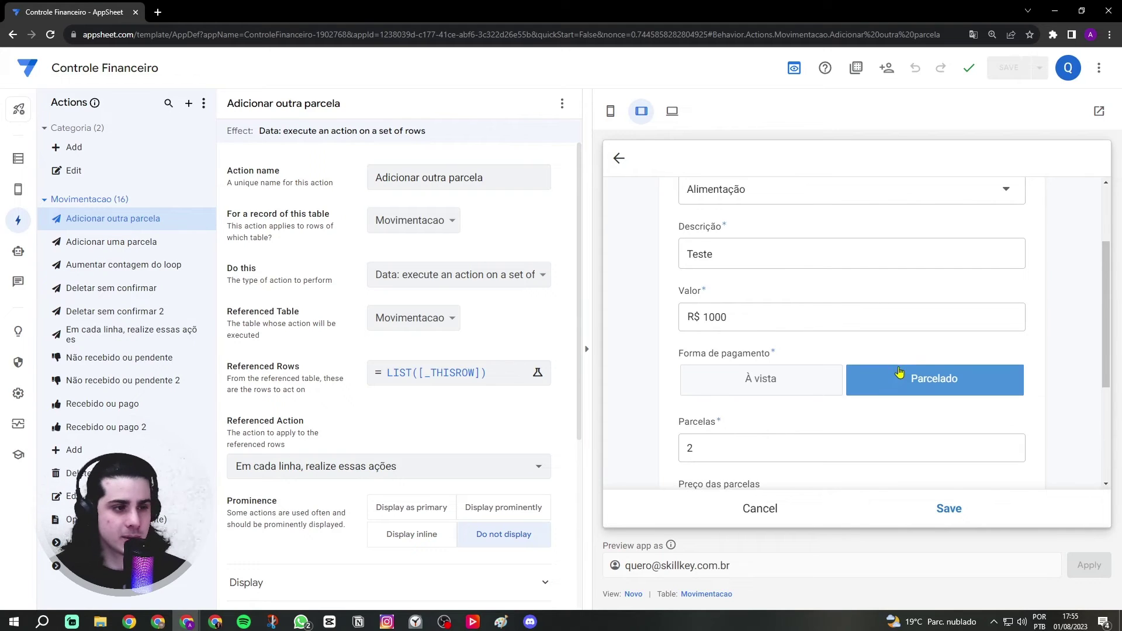
- Set the number of Parcelas to 3 and check the calculated installment price
scroll(835, 357, "down", 3)
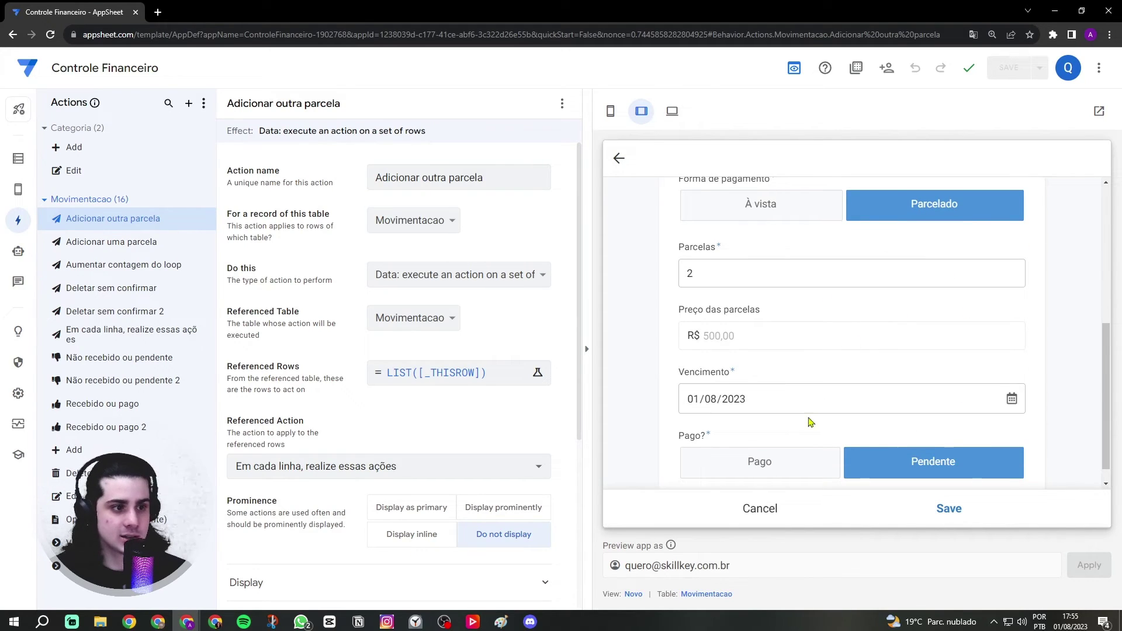
left_click_drag(711, 271, 581, 294)
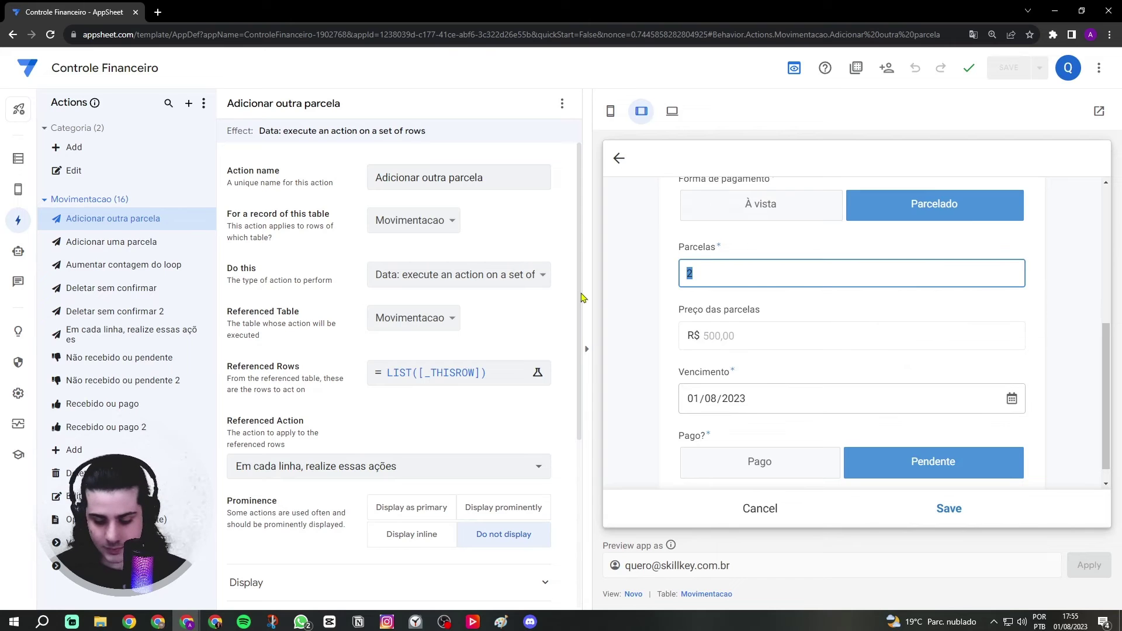
left_click(806, 305)
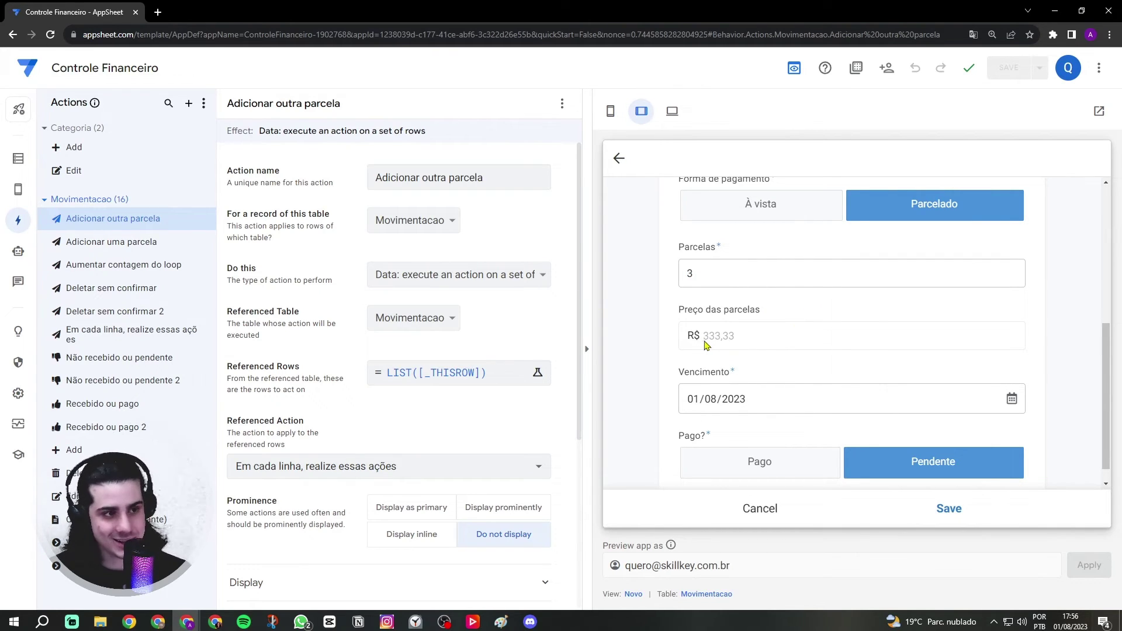
mouse_move(704, 340)
left_mouse_down()
mouse_move(737, 341)
mouse_move(720, 339)
left_mouse_up()
left_click(733, 341)
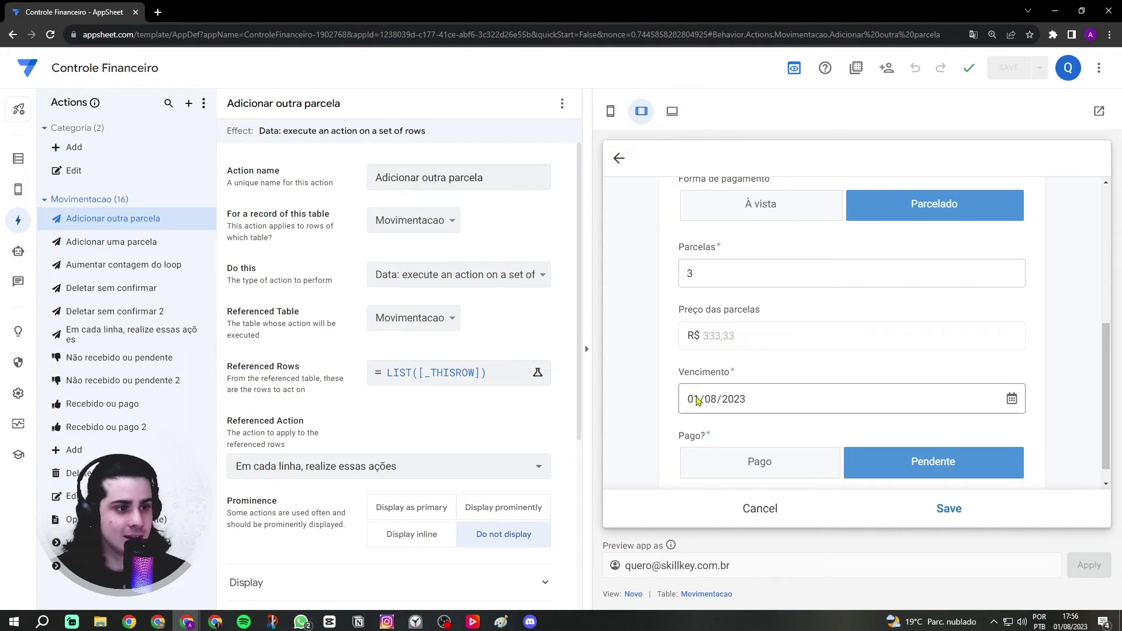
- Set the installment expense's Vencimento to 03/08/2023, save the record and sync the app to view the Despesa entries
left_click(697, 401)
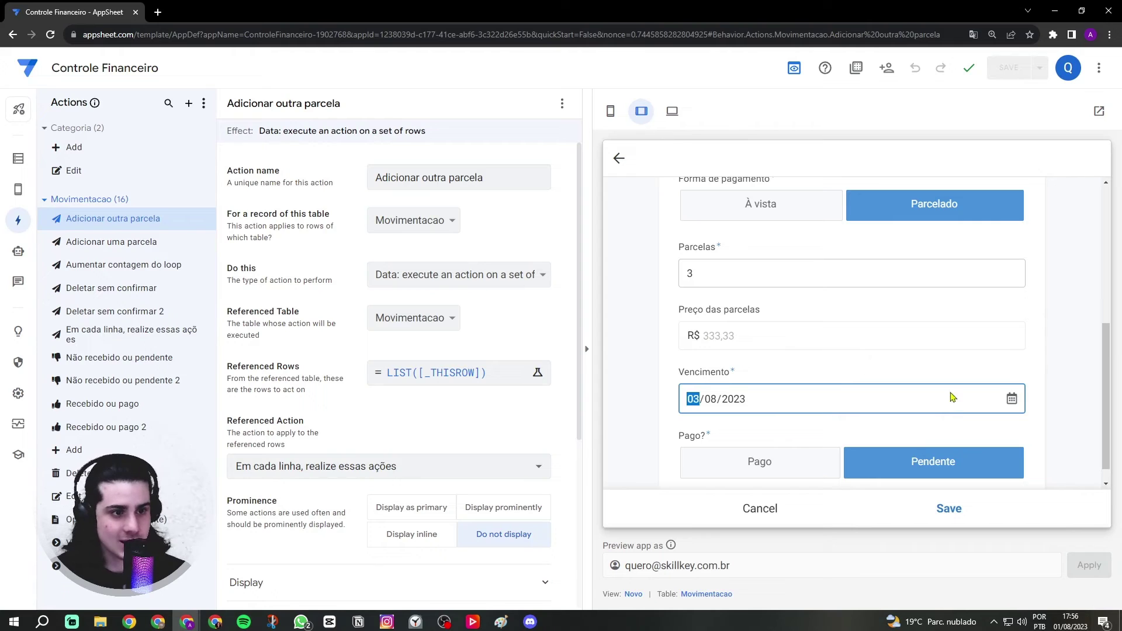
left_click(949, 380)
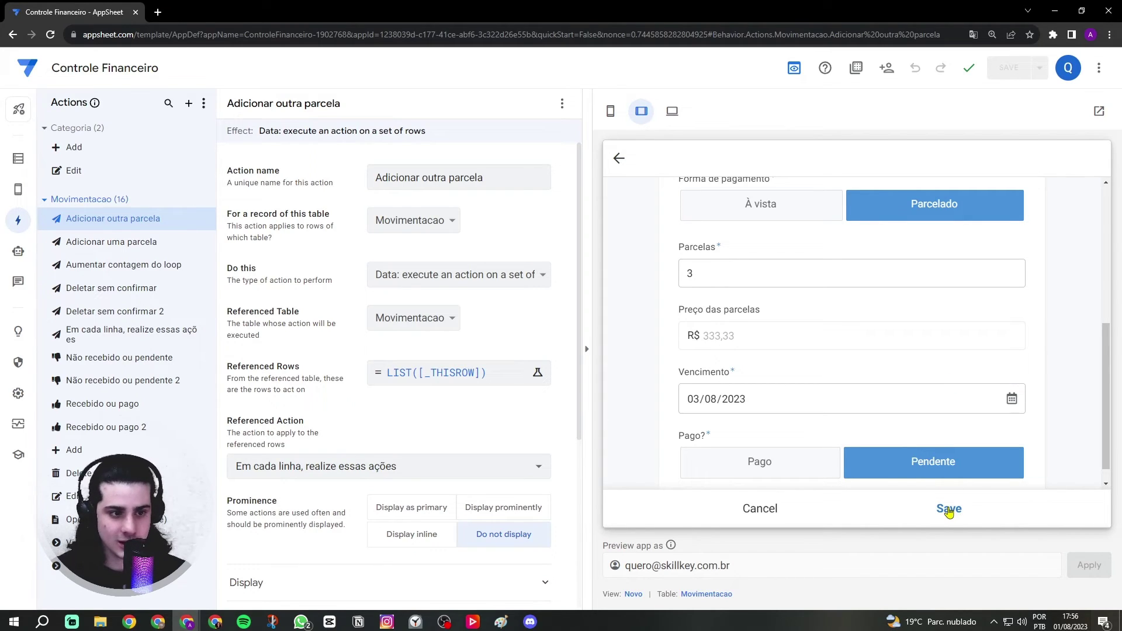
left_click(946, 510)
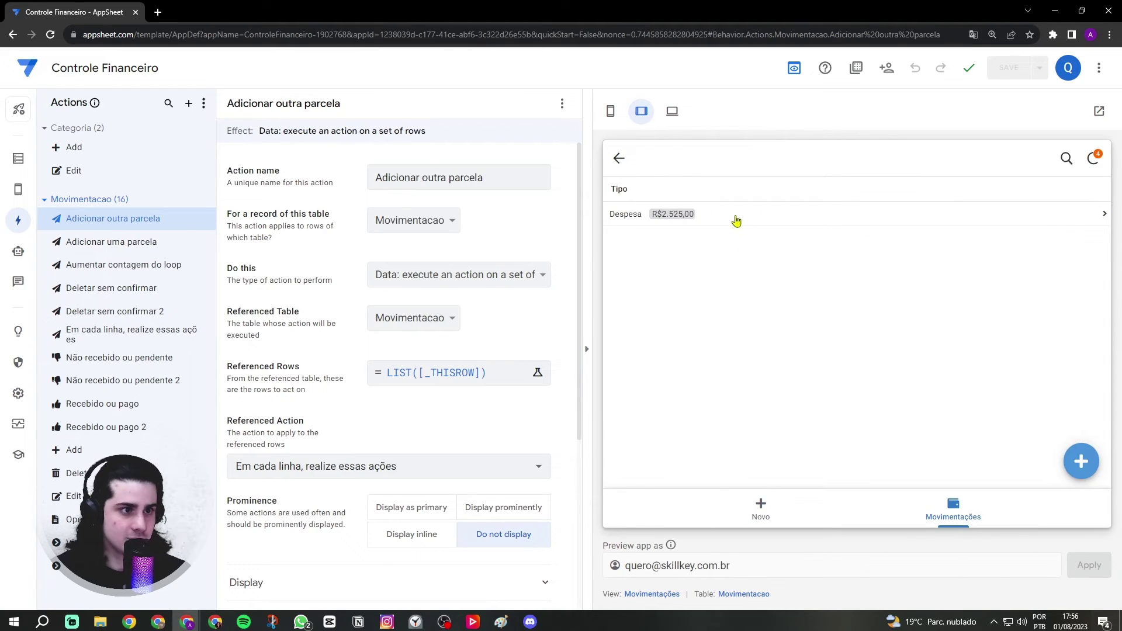
left_click(1098, 160)
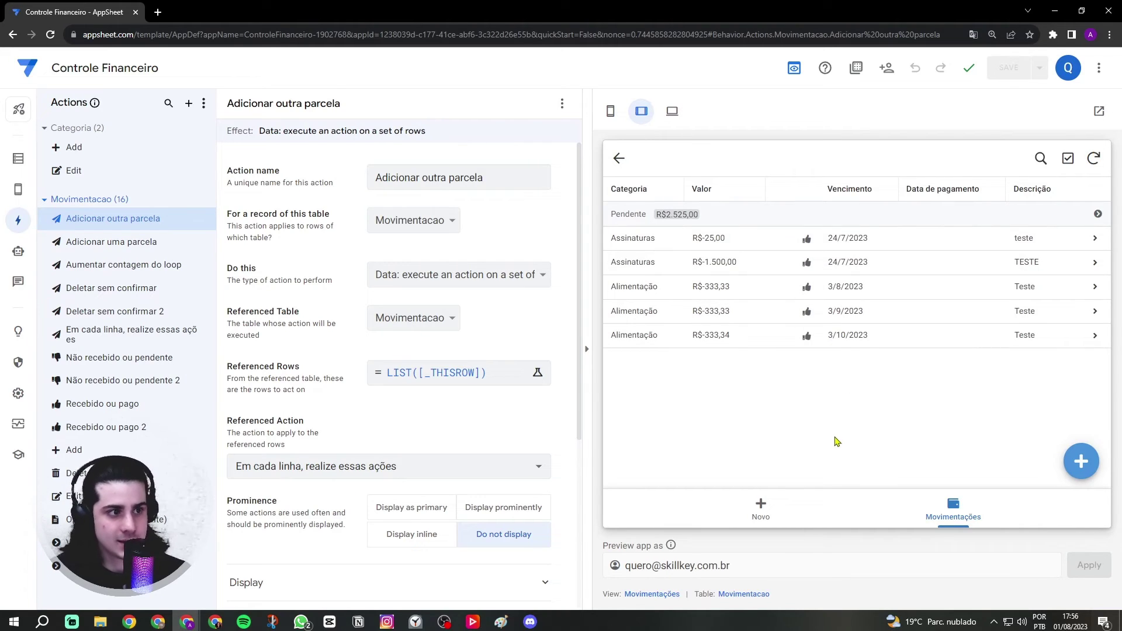
- Mark the two pending Assinaturas expenses as paid and check the remaining Alimentação installments
left_click(806, 238)
left_click(805, 241)
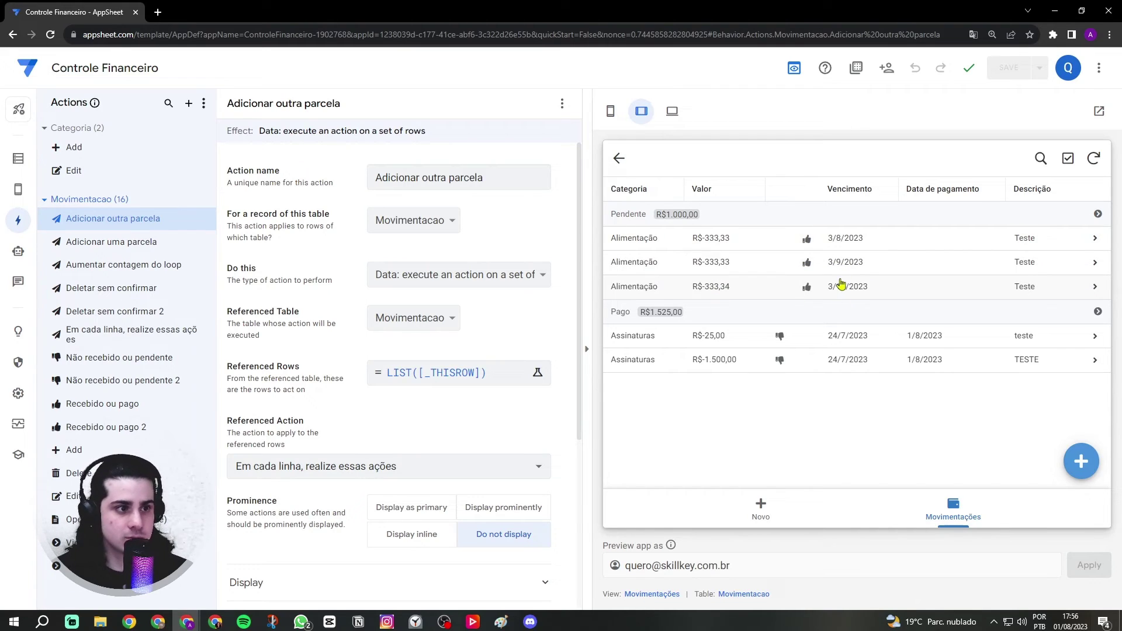
left_click(727, 289)
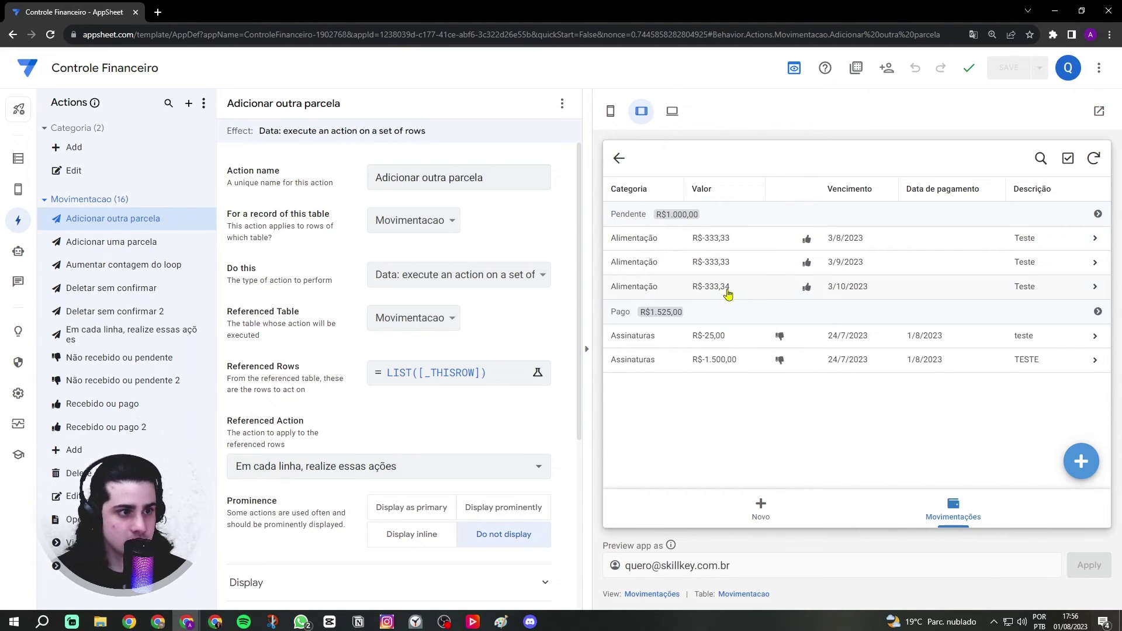
key("ctrl")
key("ctrl")
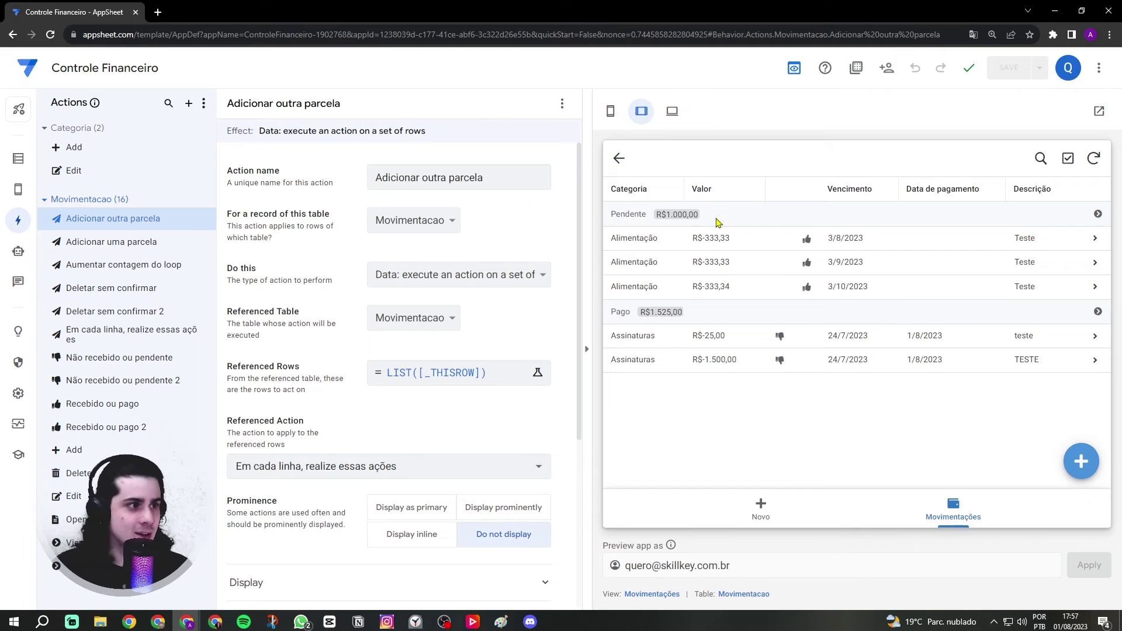
- Open the Movimentacao table's source spreadsheet and examine the installment rows and the empty rows below them
left_click(18, 158)
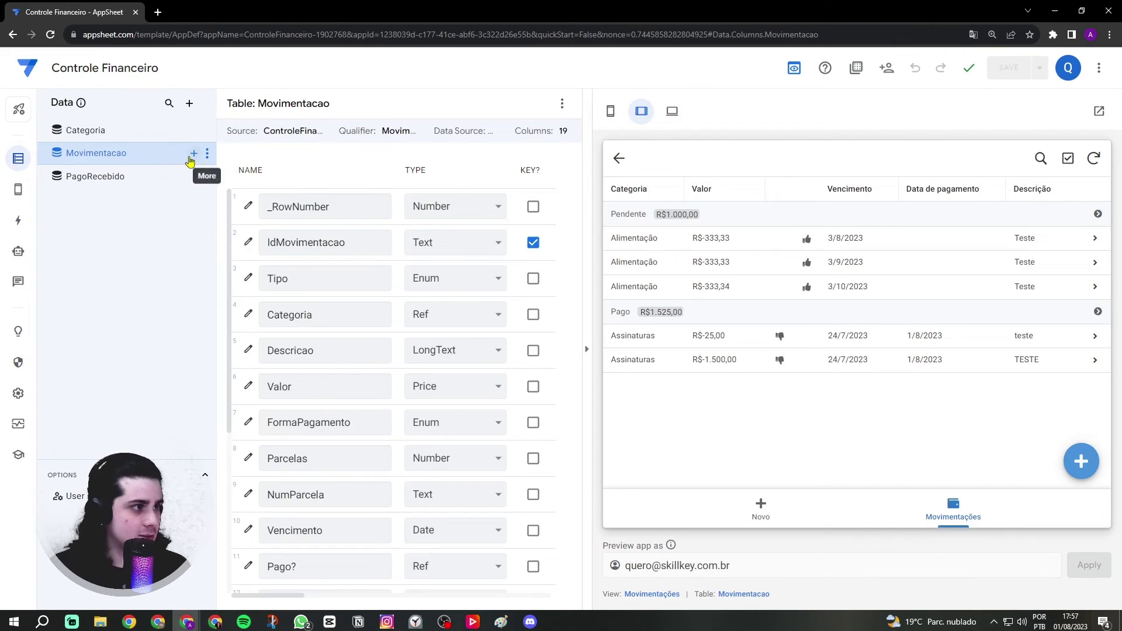
left_click(610, 111)
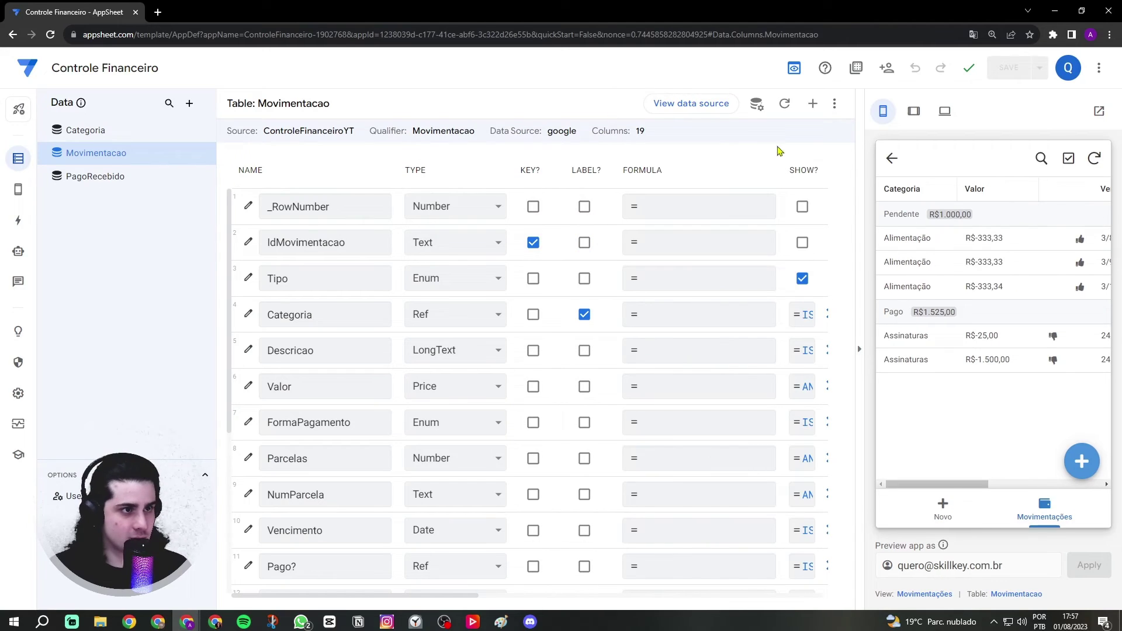
left_click(666, 108)
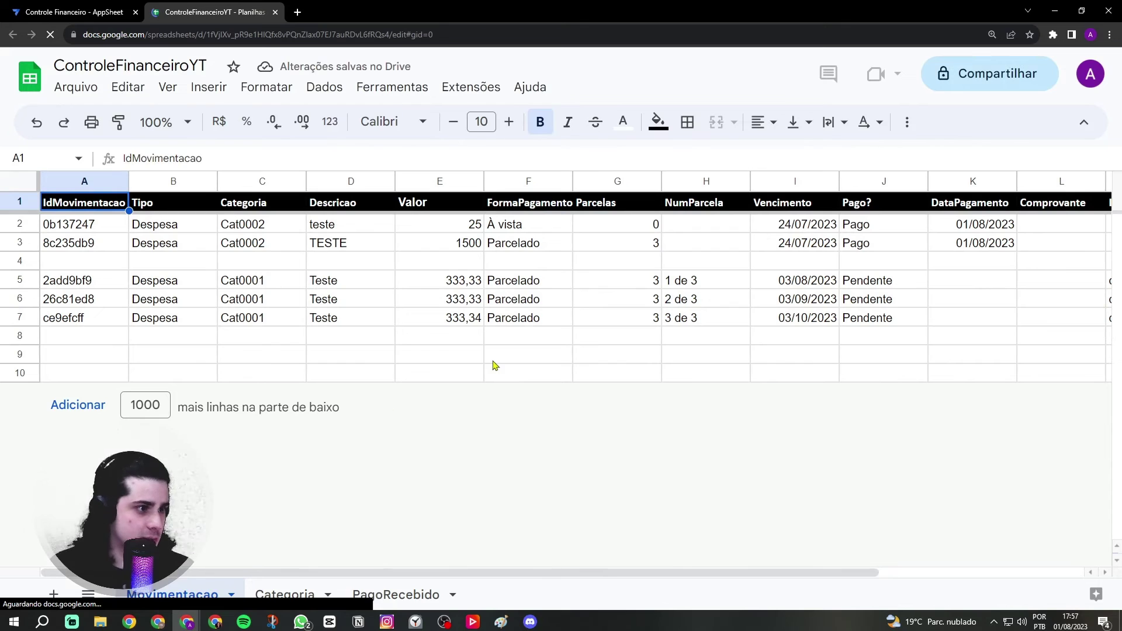
left_click(493, 362)
left_click(121, 375)
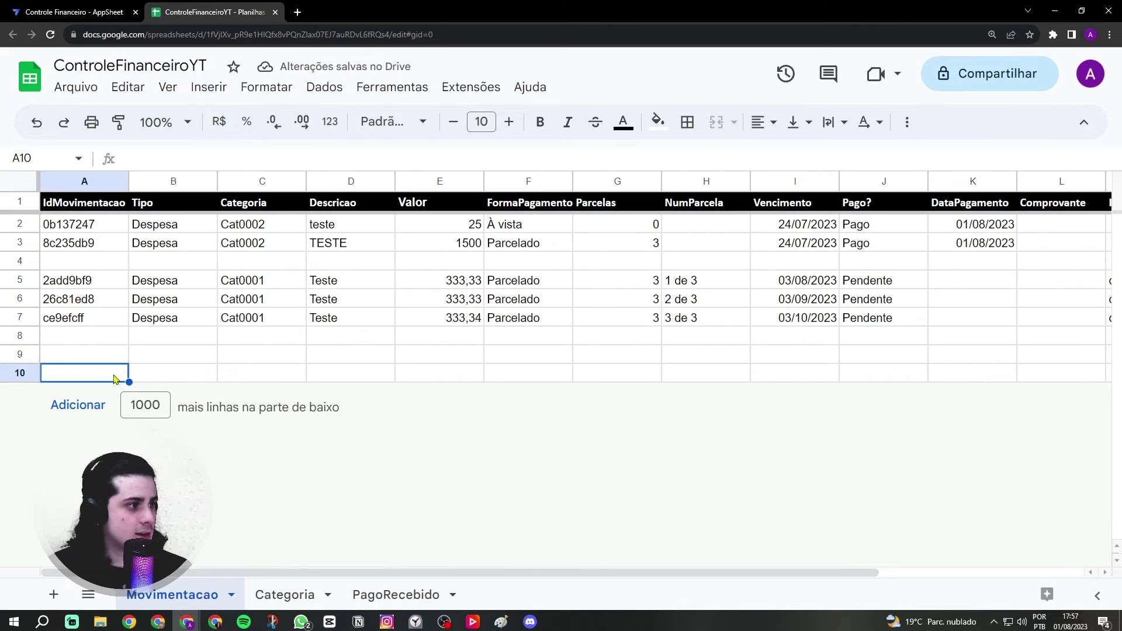
- Switch back to AppSheet and start a new record in the preview with type Despesa and category Bares
left_click(31, 9)
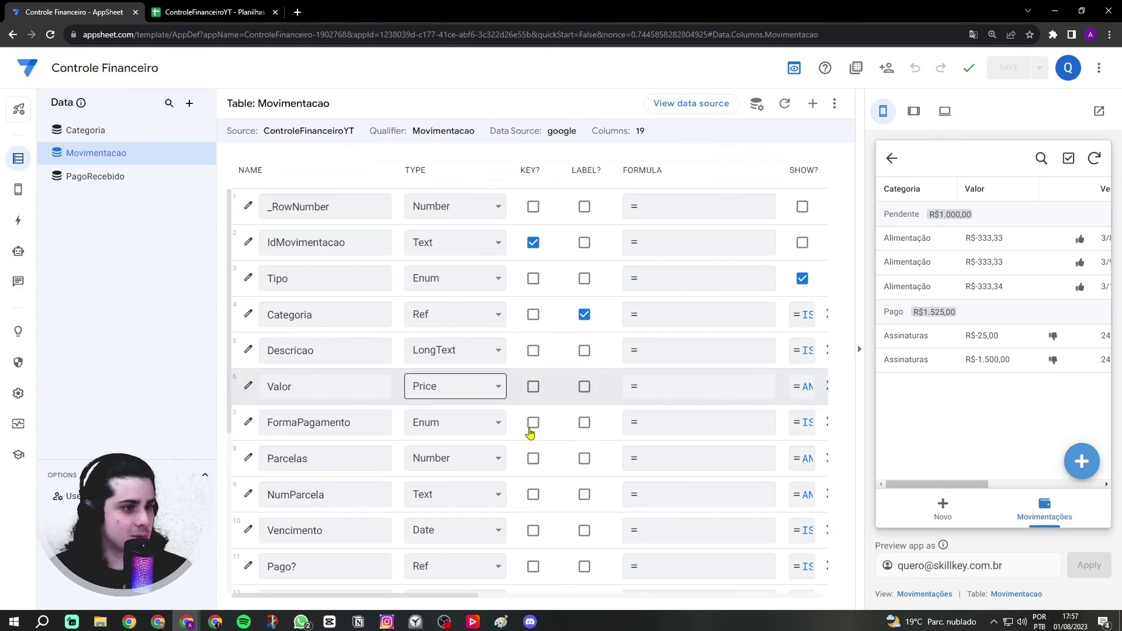
left_click(948, 513)
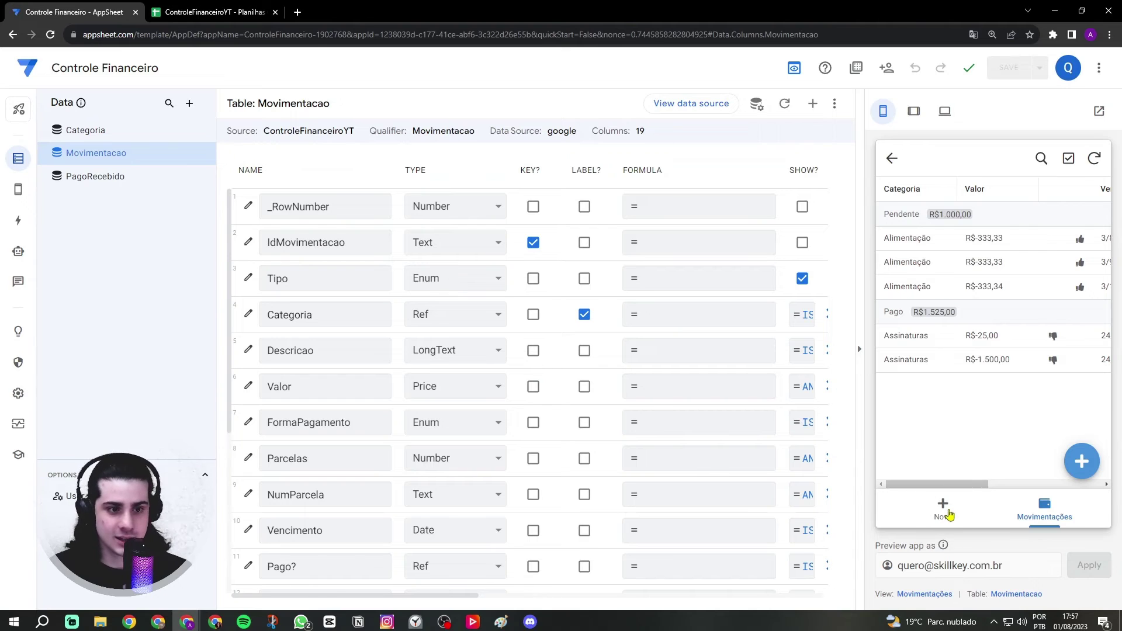
left_click(943, 228)
left_click(944, 303)
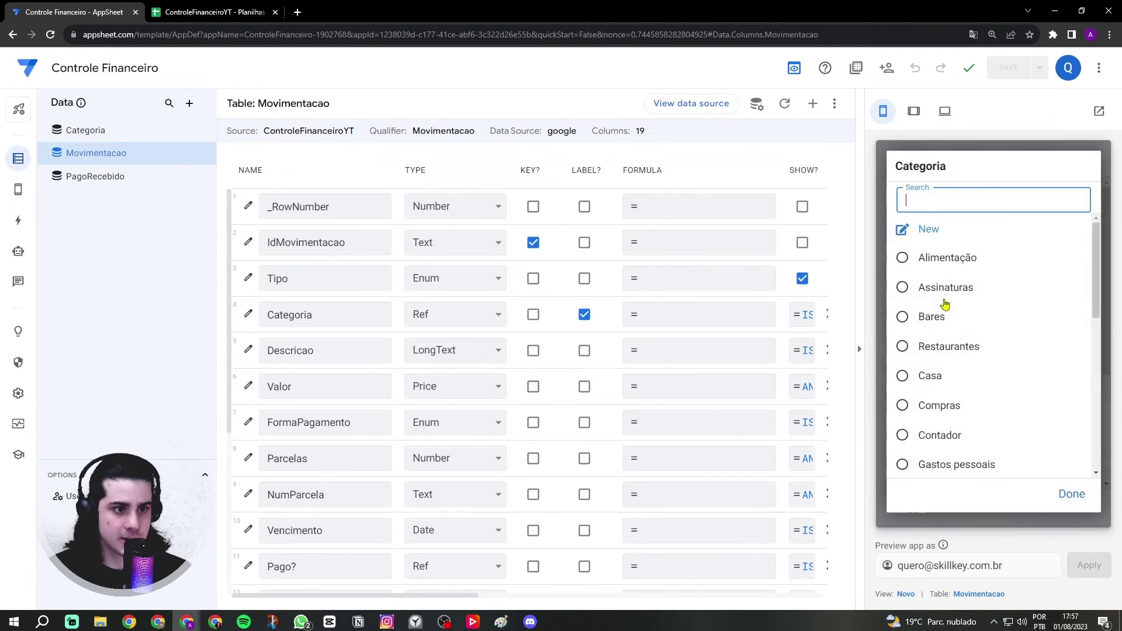
left_click(946, 323)
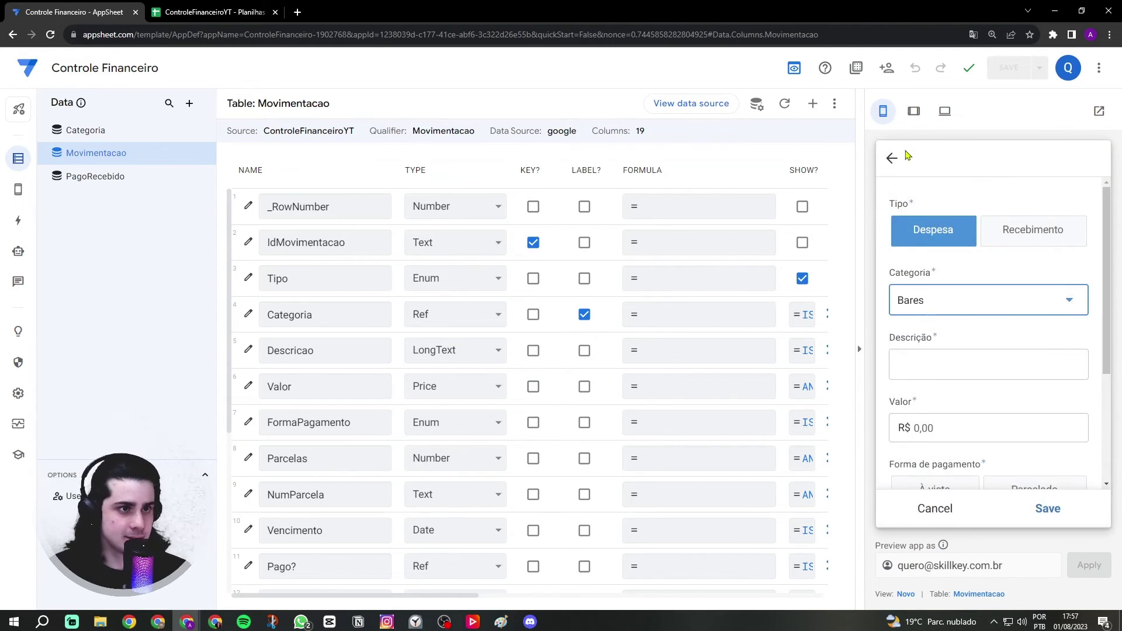
- Change the preview to tablet size and enter the description "TESTE BANCO DE DADOS" for the new record
left_click(913, 111)
left_click(829, 363)
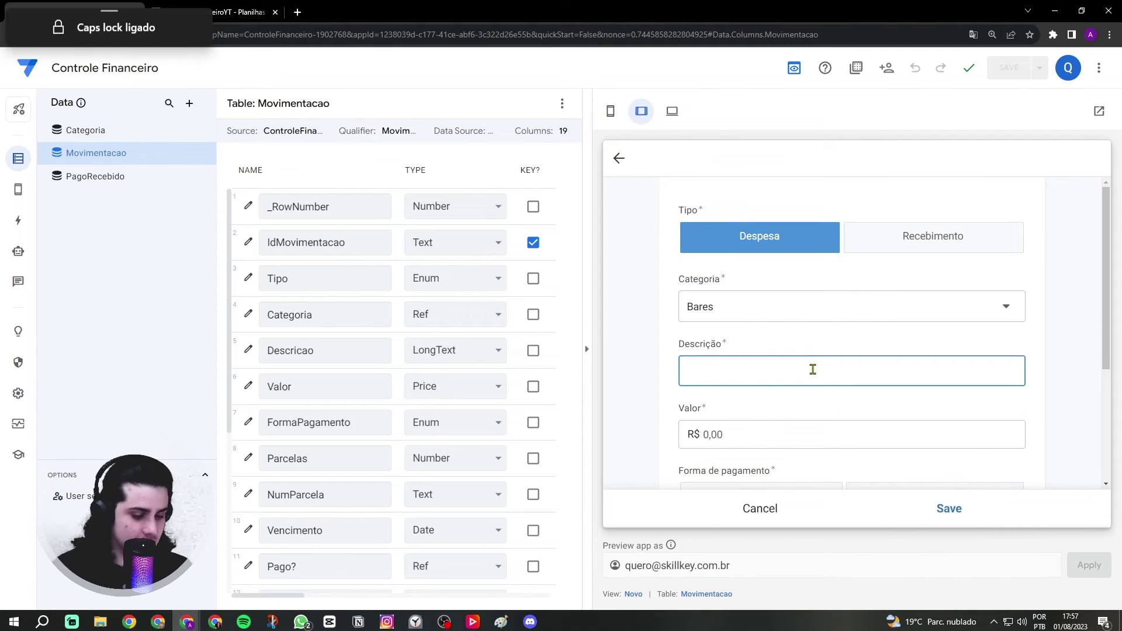
type("TESTE")
key("Caps_Lock")
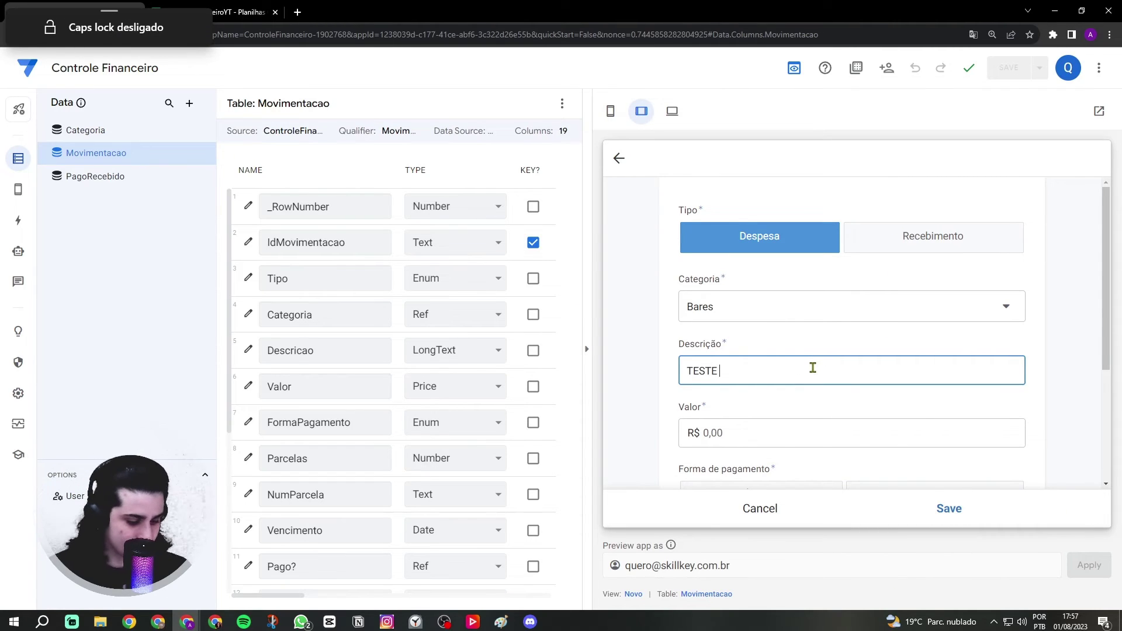
key("Caps_Lock")
type("BANCO")
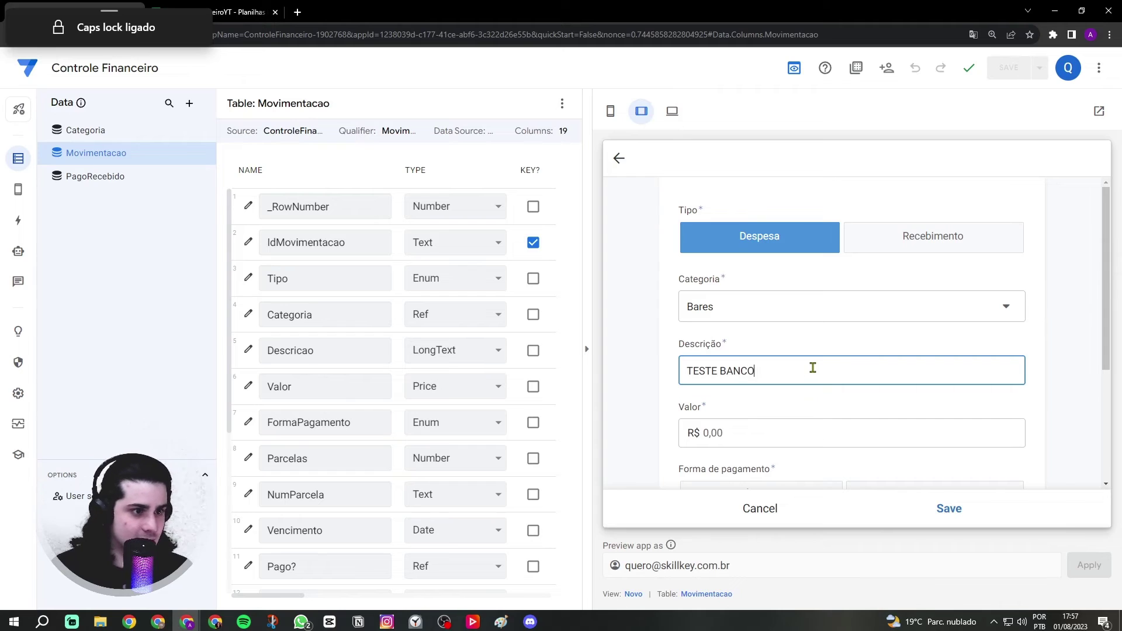
type(" DE DADOS")
key("Caps_Lock")
left_click(806, 338)
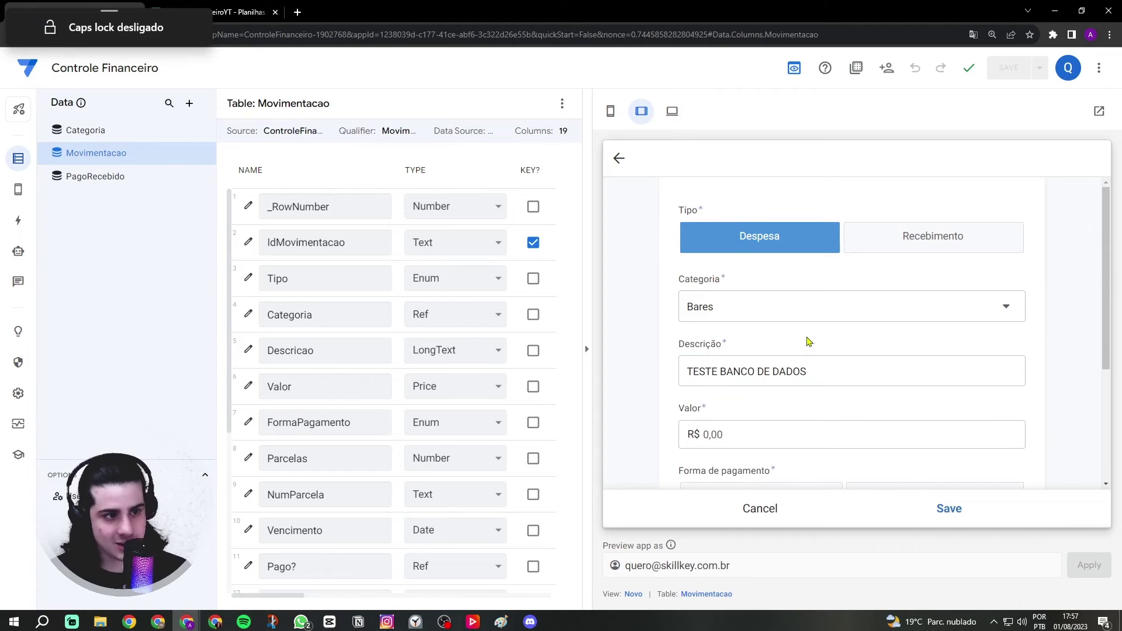
- Set the new record's Valor to R$ 1000, payment method to Parcelado and Parcelas to 7
scroll(788, 350, "down", 2)
left_click(771, 326)
type("1000")
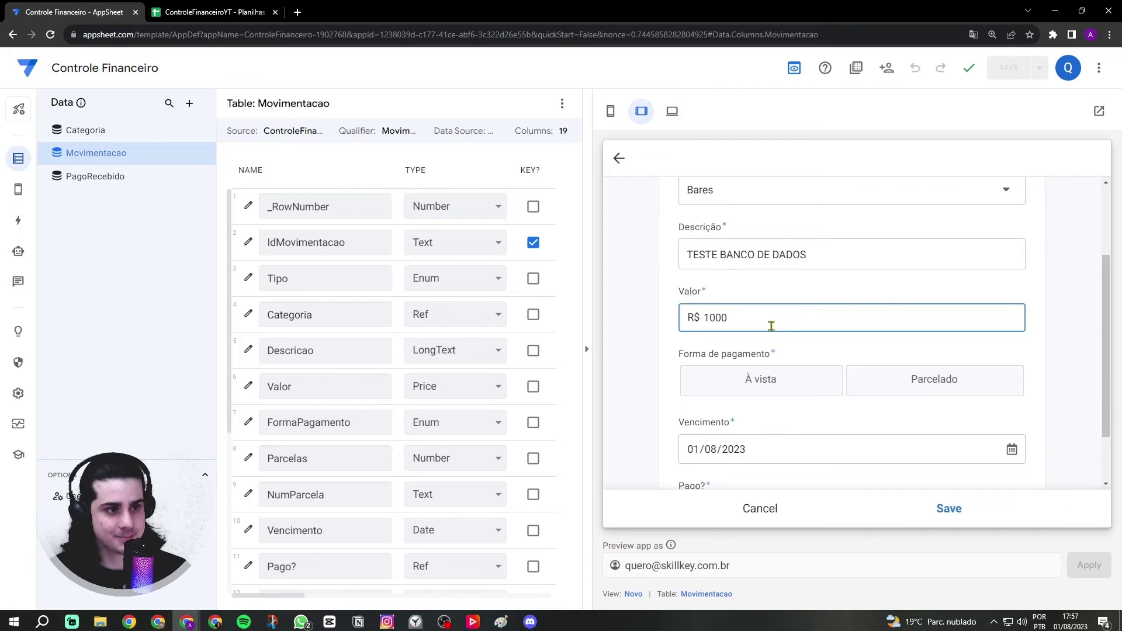
left_click(922, 392)
left_click_drag(804, 396, 658, 410)
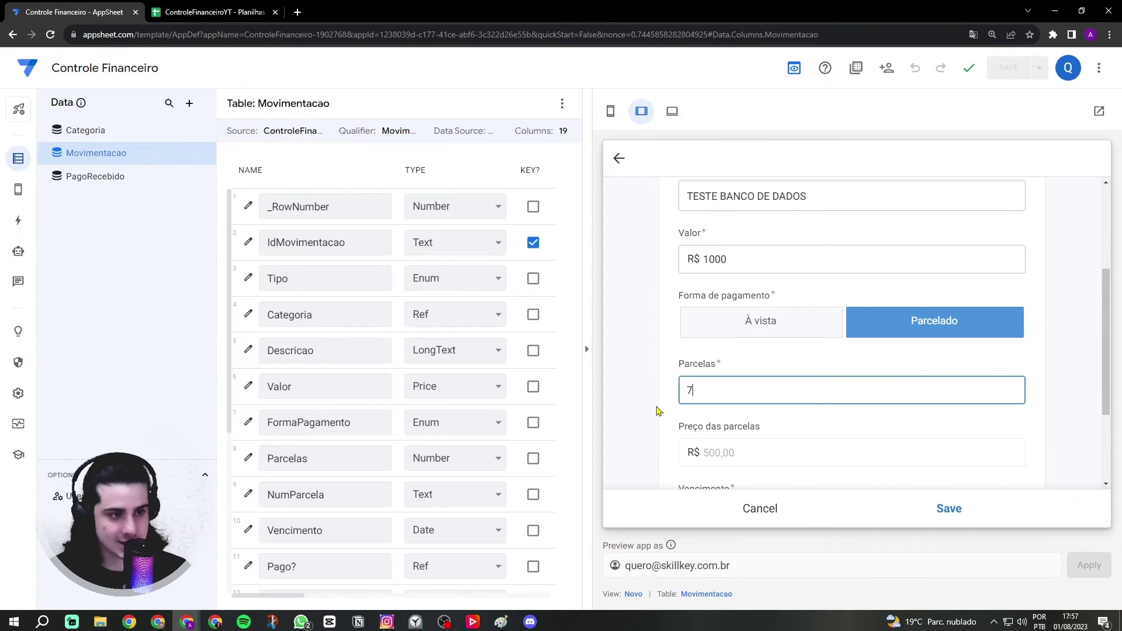
left_click(659, 410)
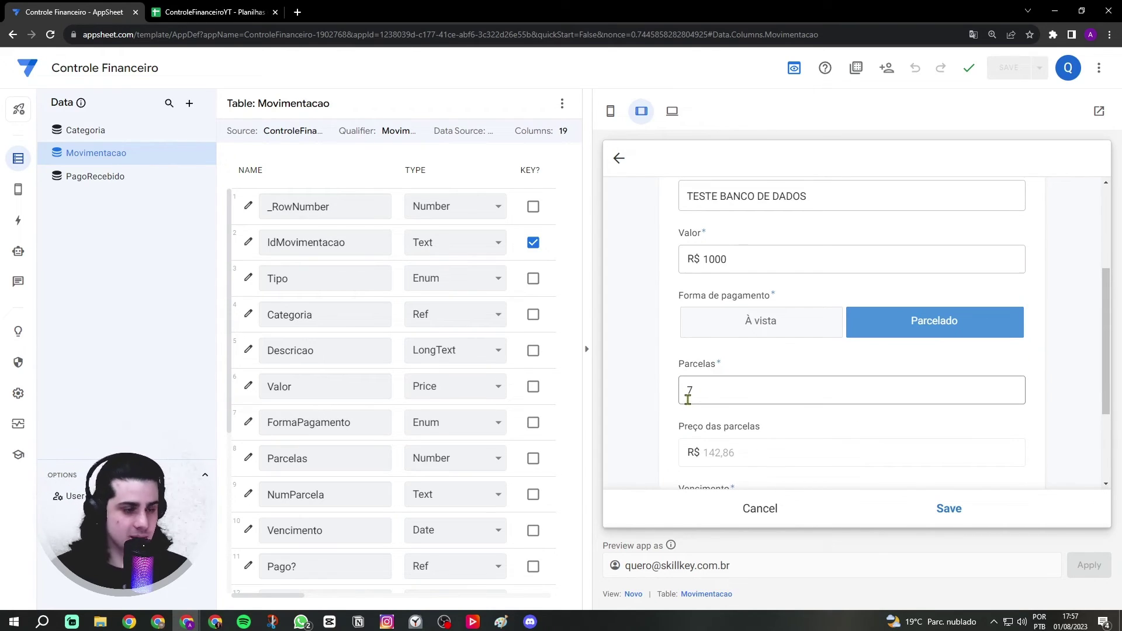
- Set the new record's Vencimento to 10/08/2023
scroll(687, 399, "down", 3)
left_click(699, 380)
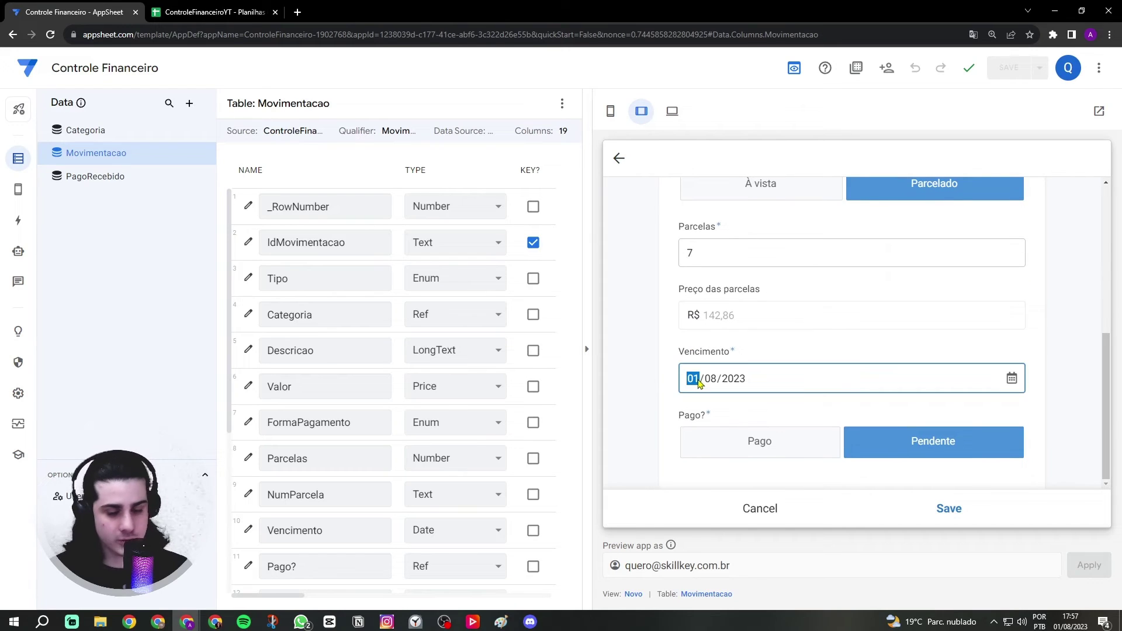
type("10")
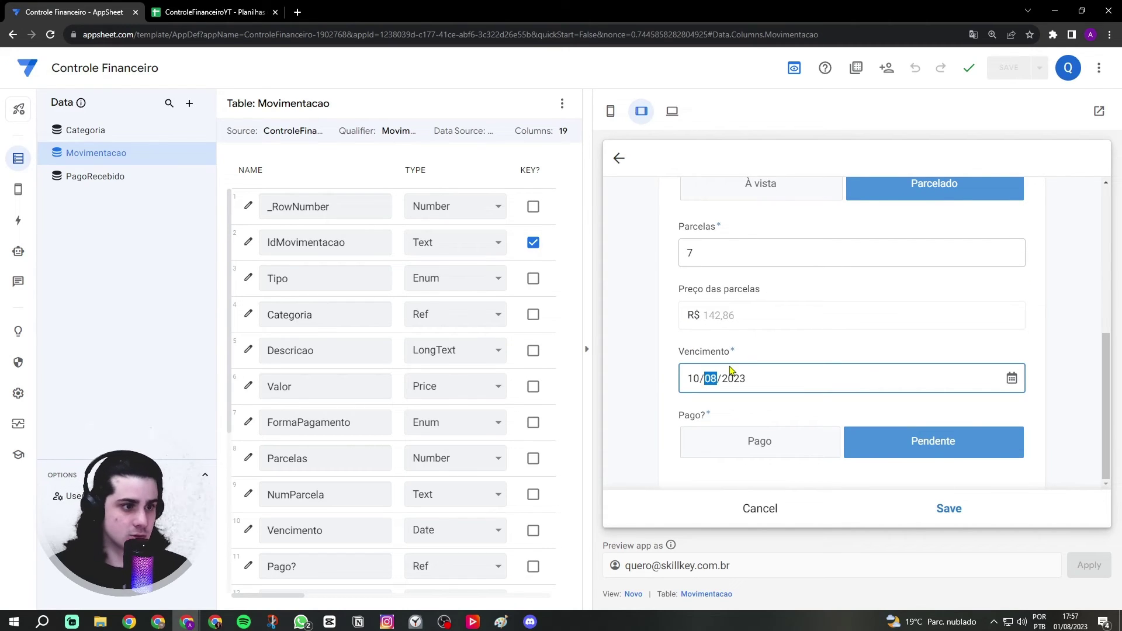
left_click(746, 356)
left_click(937, 513)
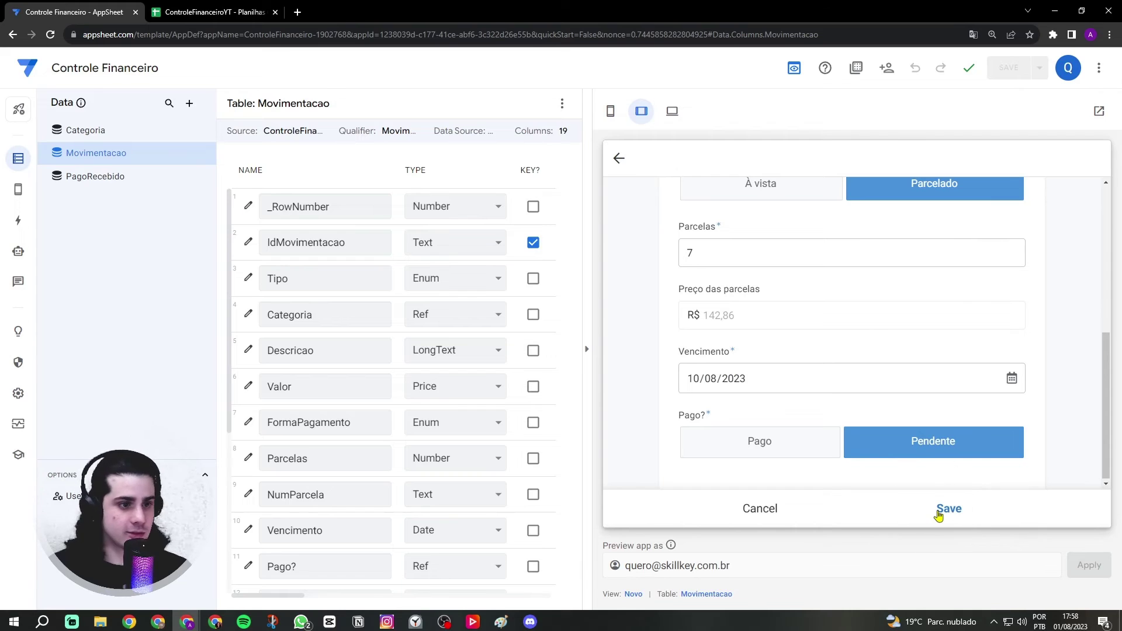
- Switch to the ControleFinanceiroYT spreadsheet and examine the empty rows below the last record, selecting row 8
left_click(264, 10)
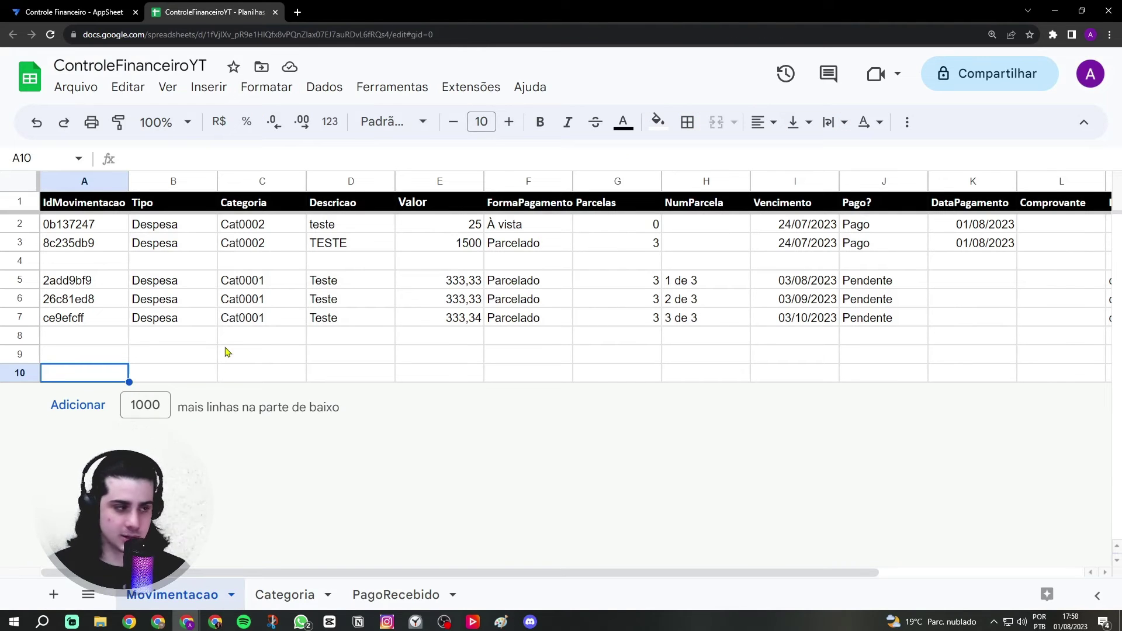
left_click(138, 416)
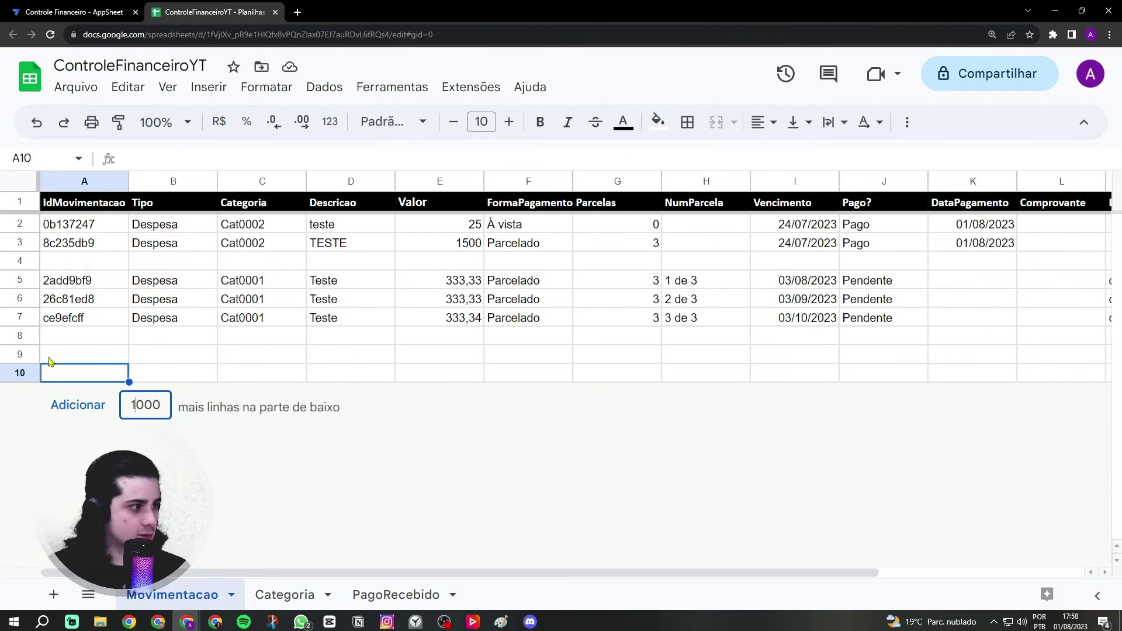
left_click(31, 336)
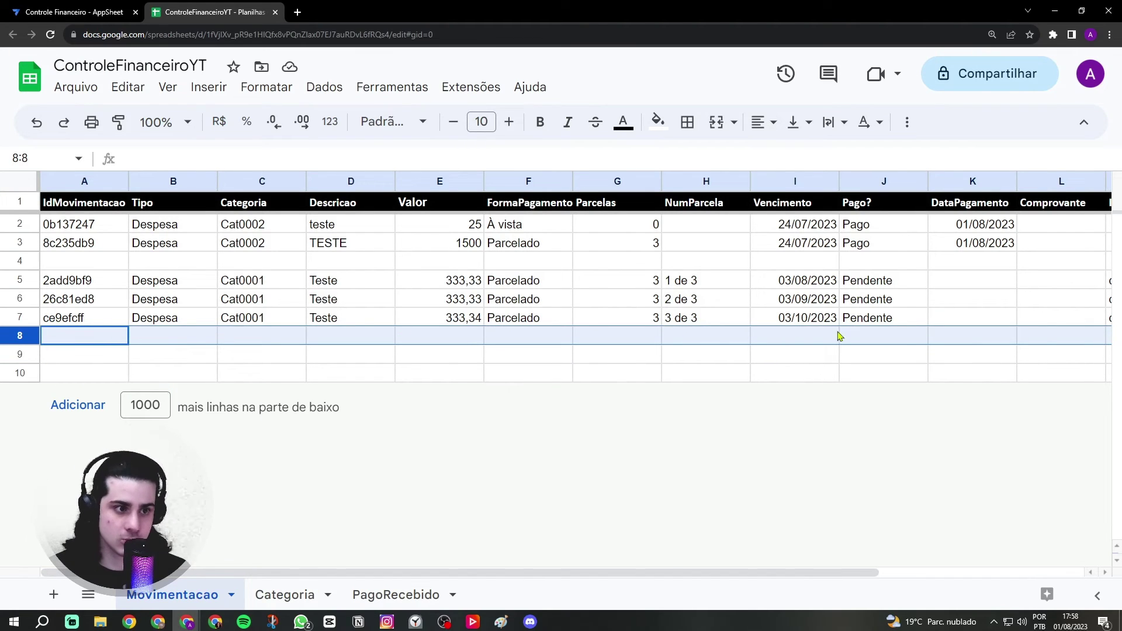
- Return to AppSheet and review the values filled in on the seven-installment expense form
left_click(76, 12)
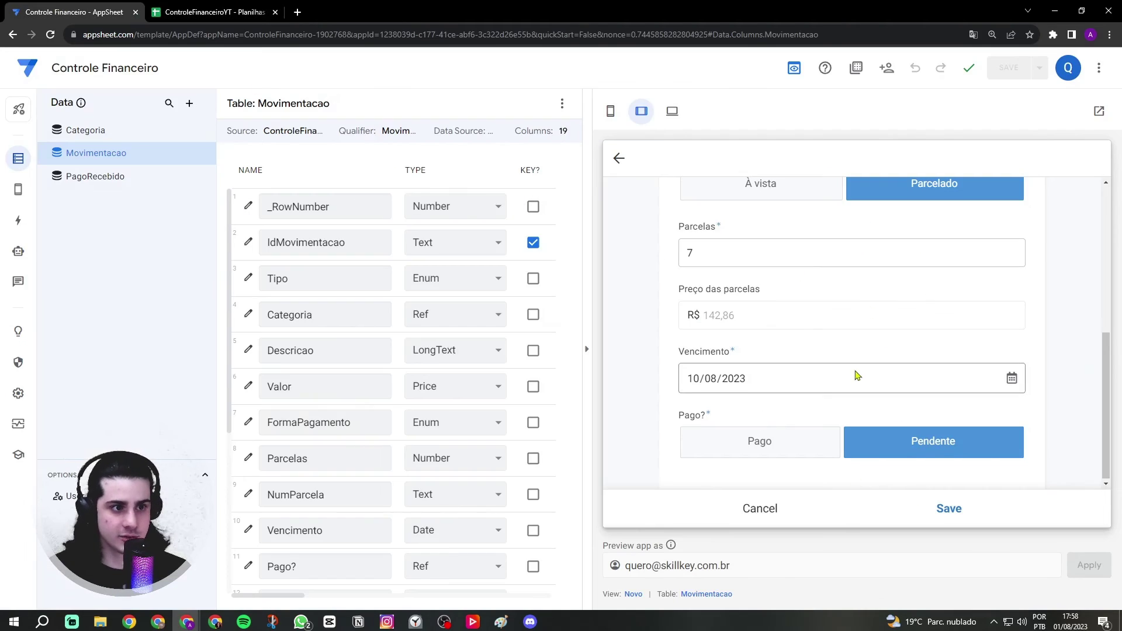
scroll(906, 274, "up", 3)
scroll(905, 275, "up", 1)
scroll(876, 363, "down", 4)
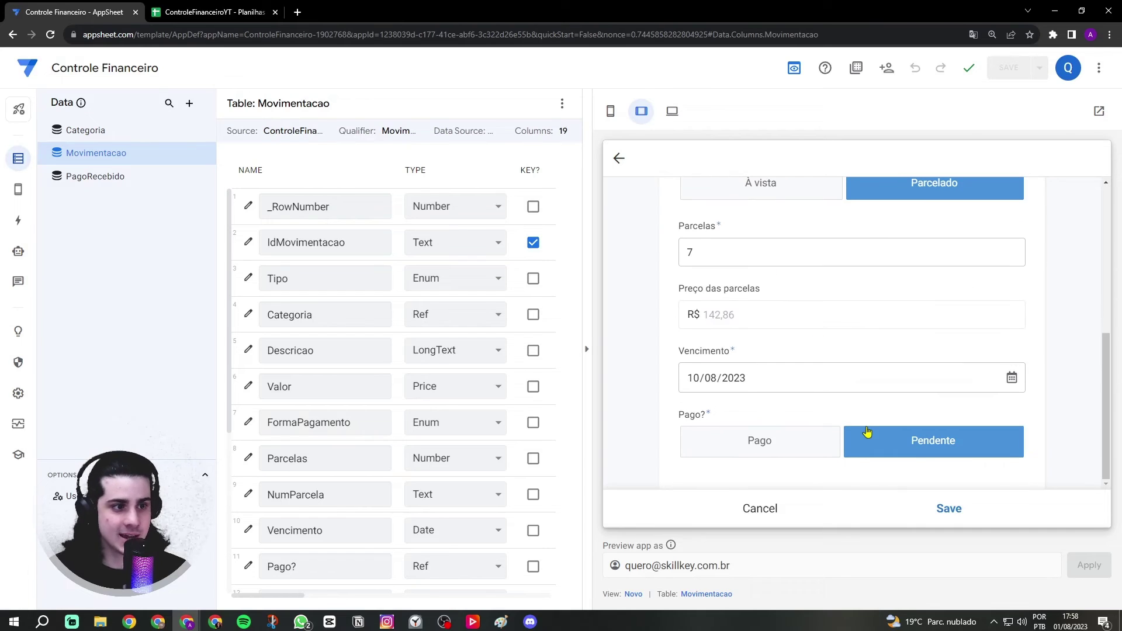
- Go back to the spreadsheet and compare the empty rows 8 to 10 of Movimentacao with the seven installments needed
left_click(210, 11)
left_click_drag(91, 355, 541, 374)
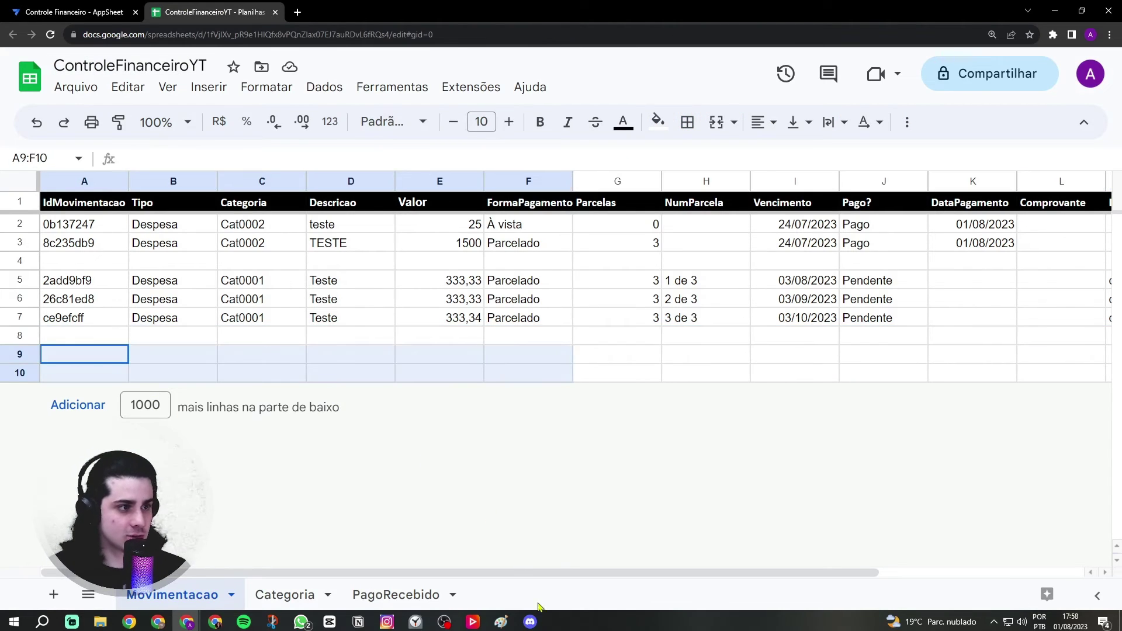
left_click(88, 12)
left_click(210, 11)
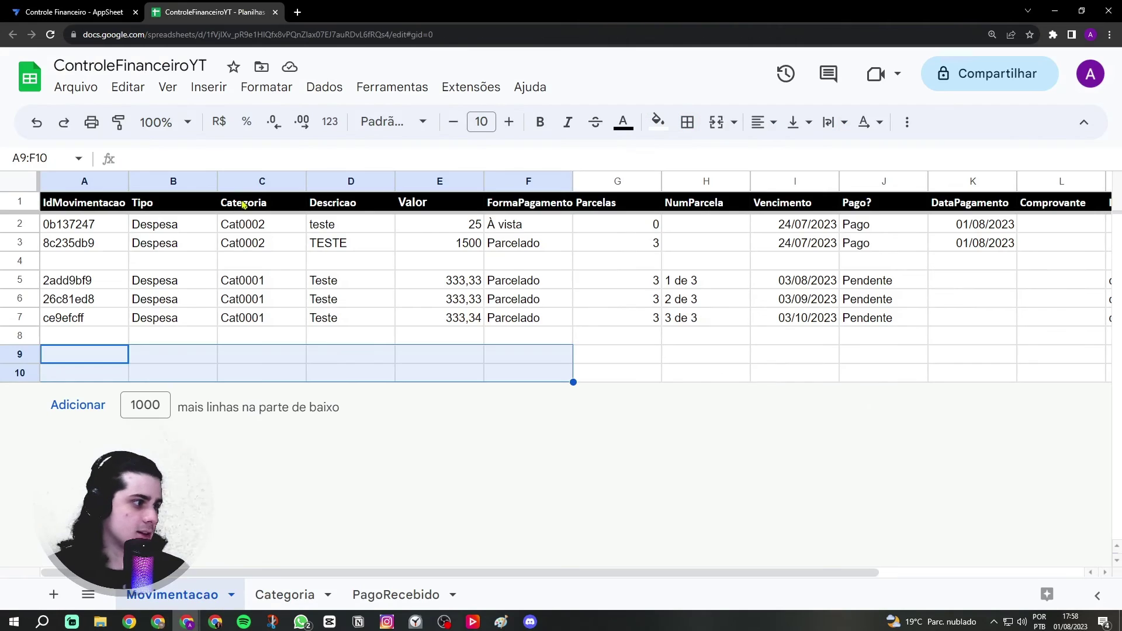
left_click_drag(93, 356, 116, 392)
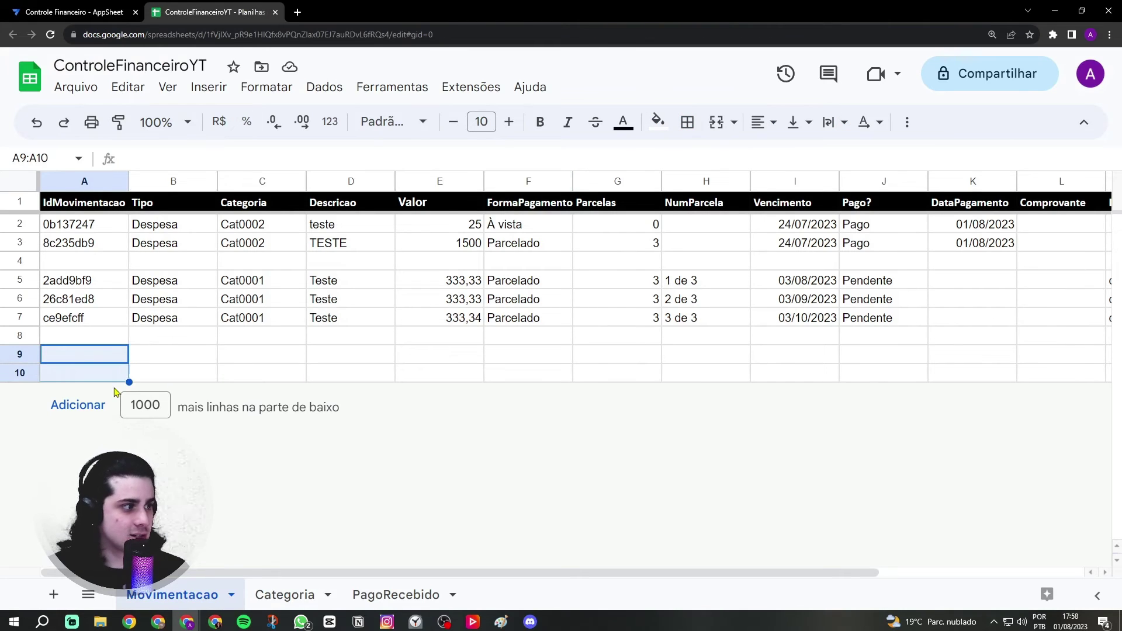
left_click(82, 358)
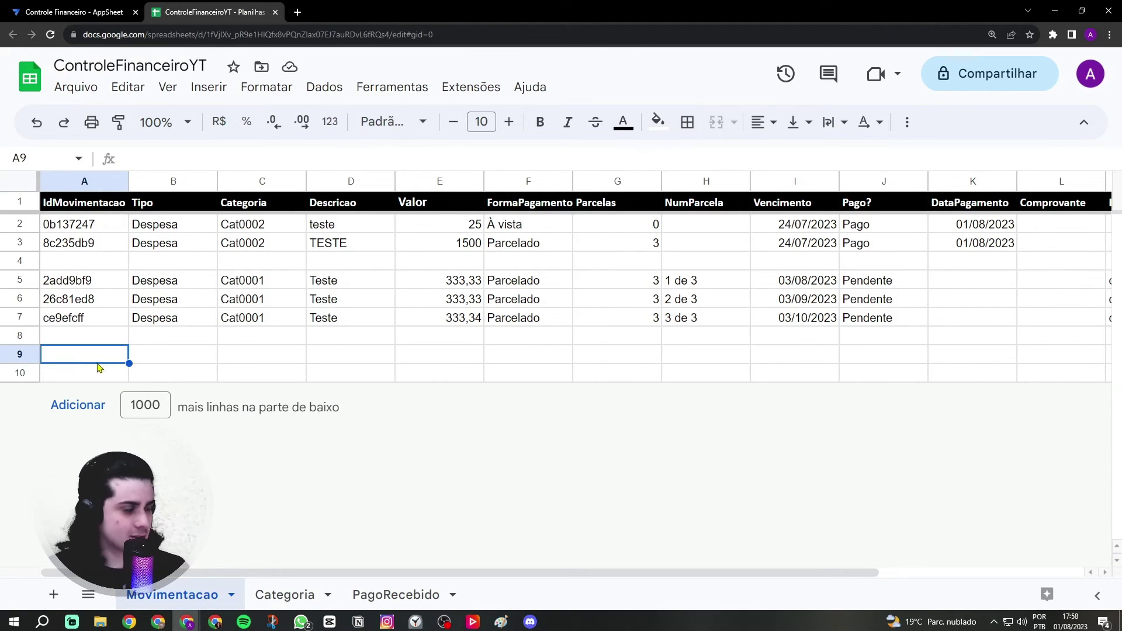
left_click(20, 335)
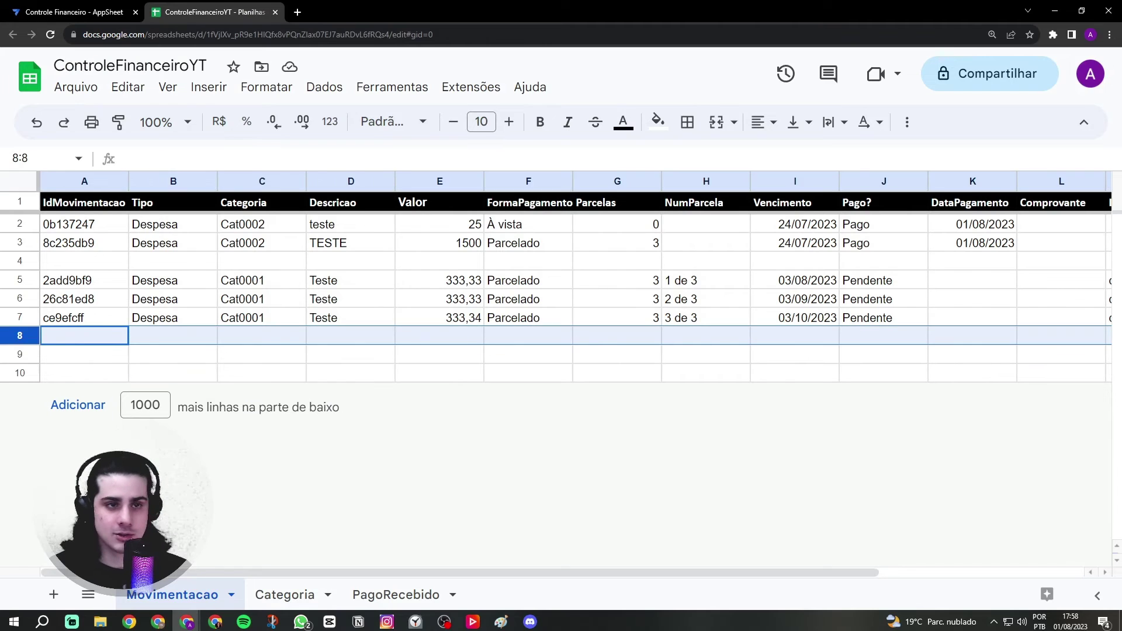
- Return to AppSheet, save the seven-installment expense, and check its generated rows in the spreadsheet, selecting Parcelas cells G9:G15
left_click(70, 11)
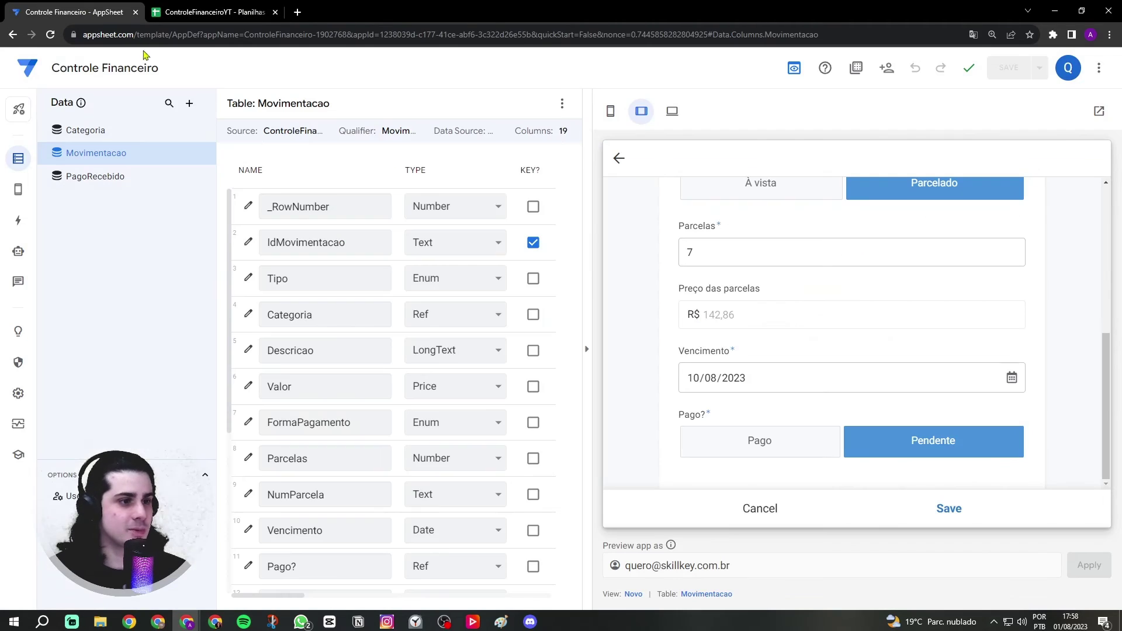
left_click(950, 512)
left_click(211, 11)
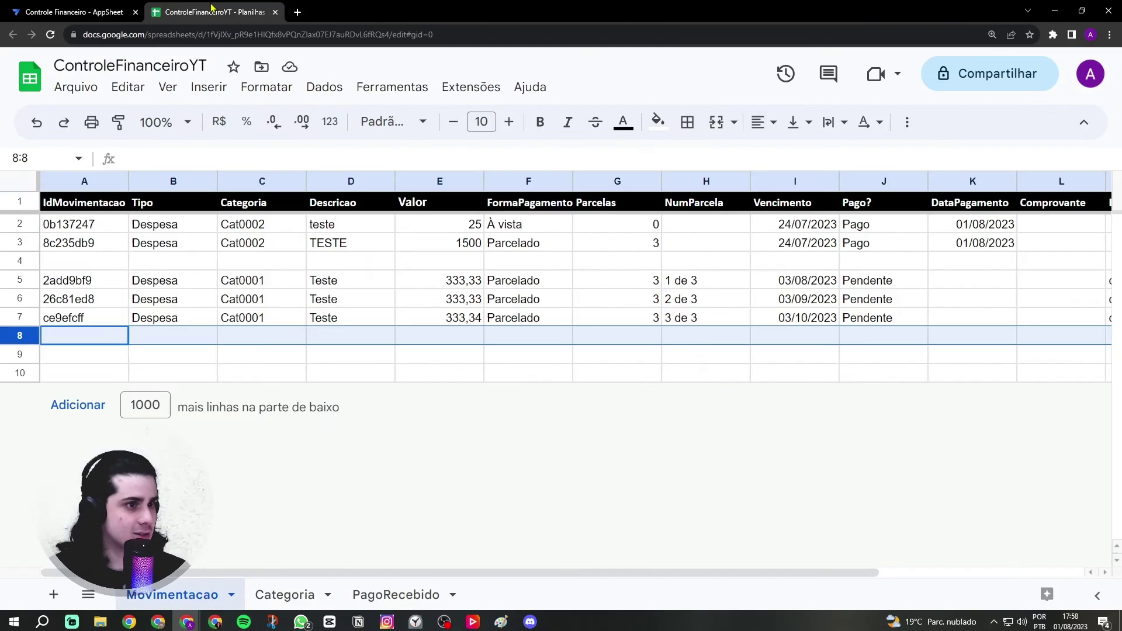
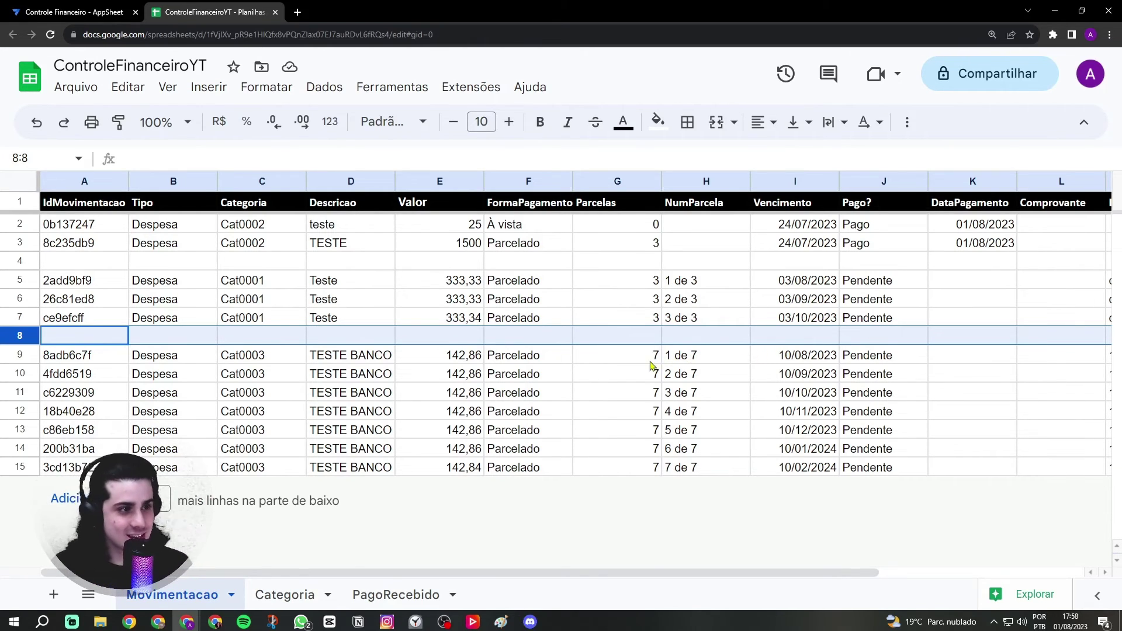
left_click_drag(648, 356, 646, 474)
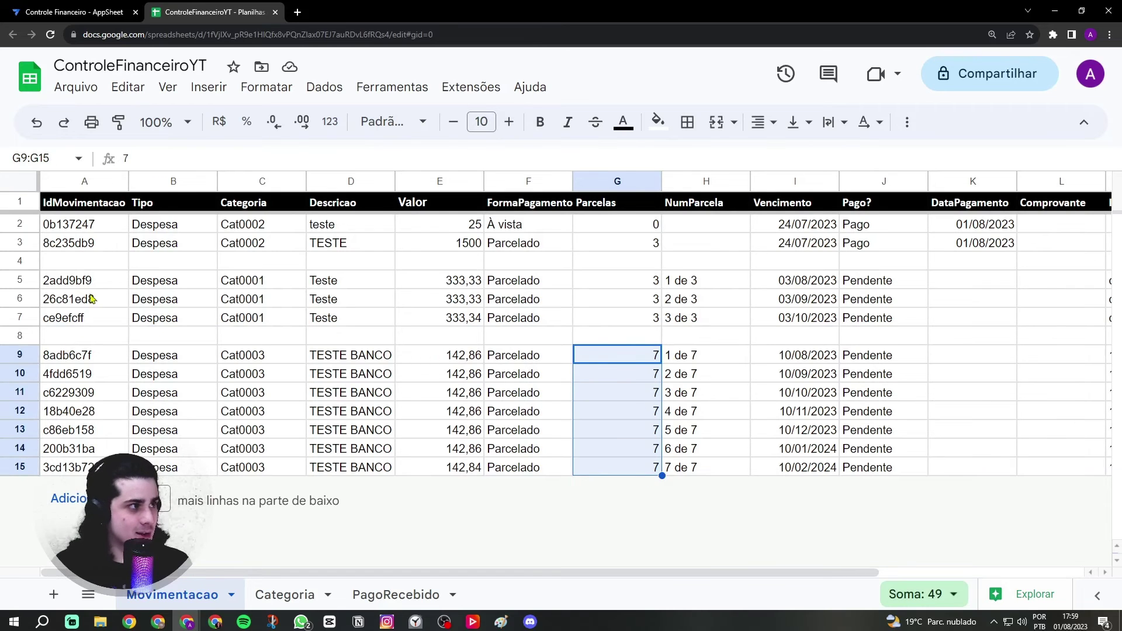
- Review the pending installments in the AppSheet preview and examine the matching Valor cells E9:E15 in the spreadsheet
left_click(74, 11)
left_click(809, 215)
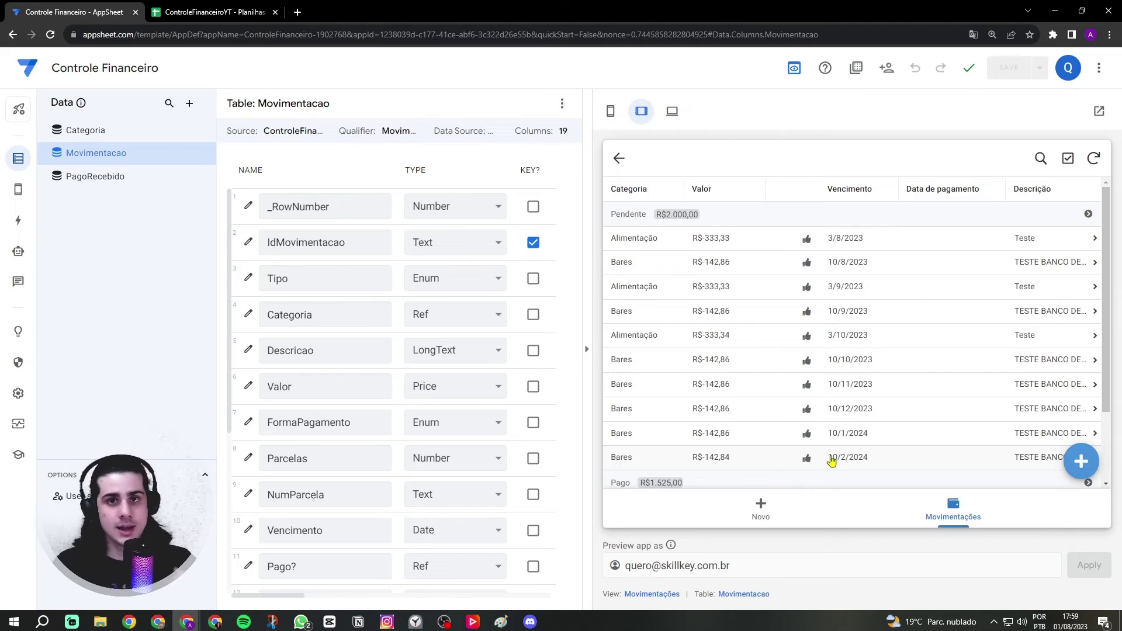
left_click(255, 8)
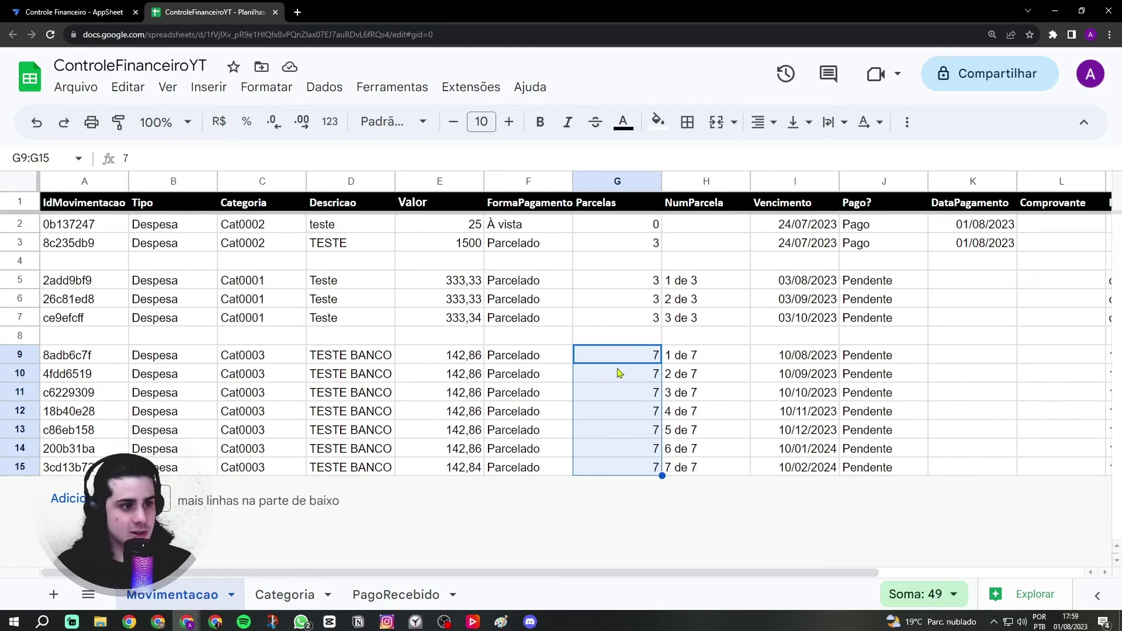
left_click(448, 357)
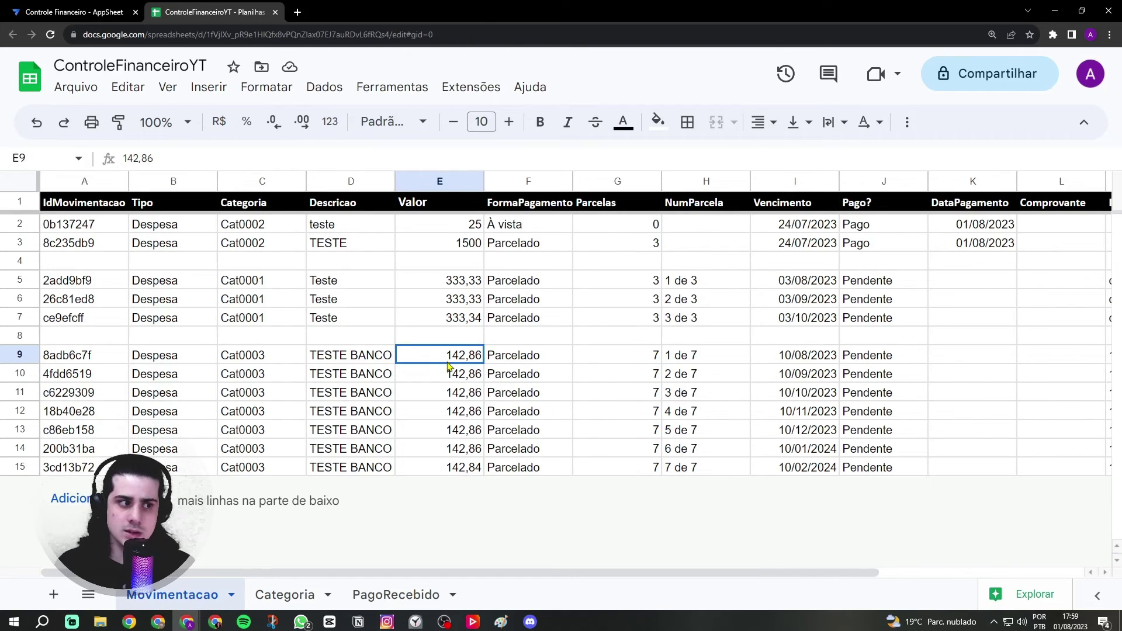
left_click_drag(448, 363, 461, 473)
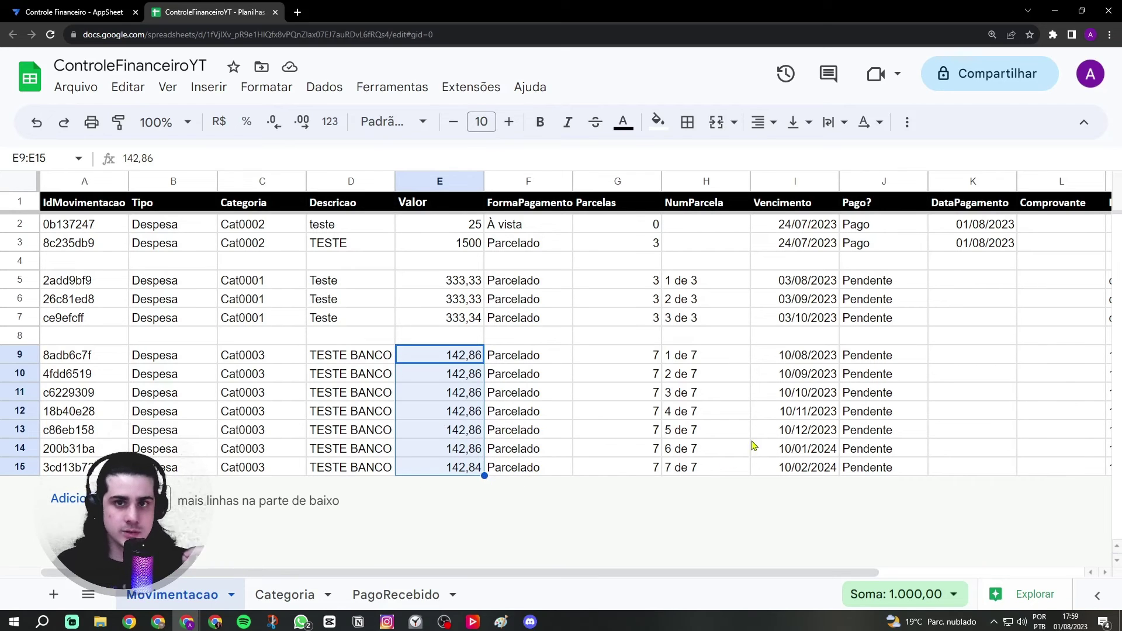
- Check the Vencimento dates of the seven installments one by one in I9 to I15 of Movimentacao
left_click(786, 362)
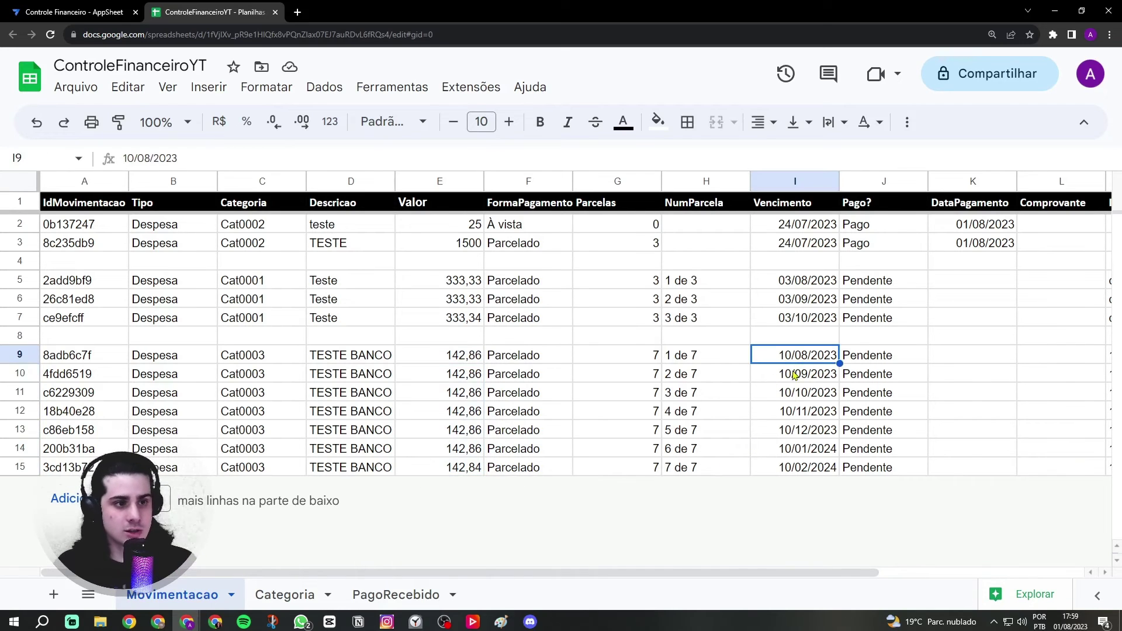
left_click(805, 380)
left_click(793, 393)
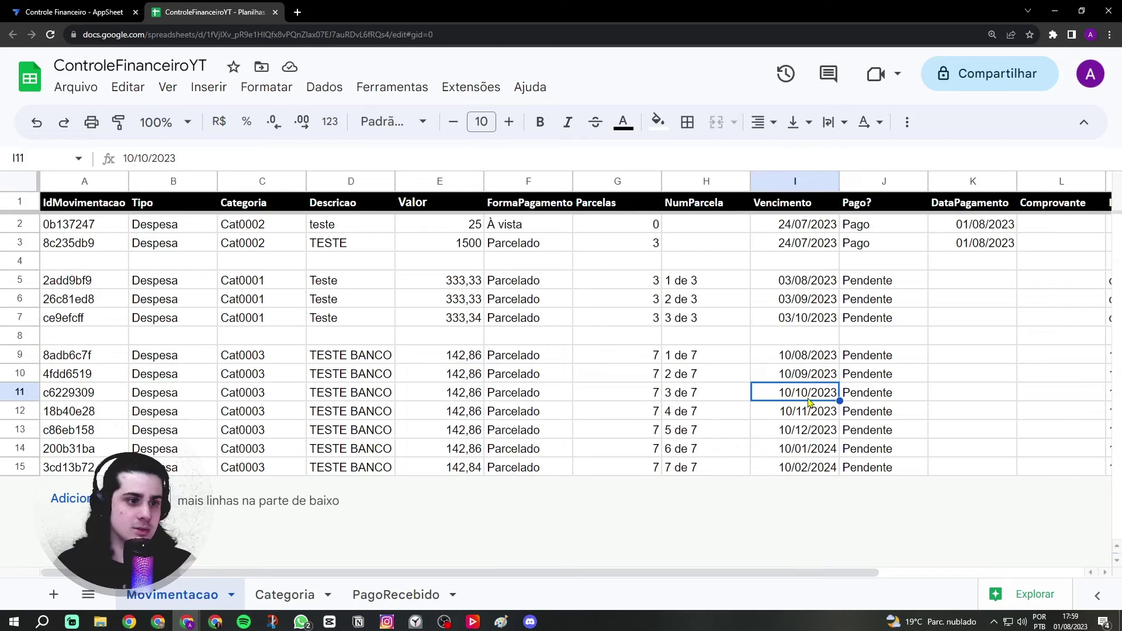
left_click(783, 416)
left_click(808, 435)
left_click(804, 449)
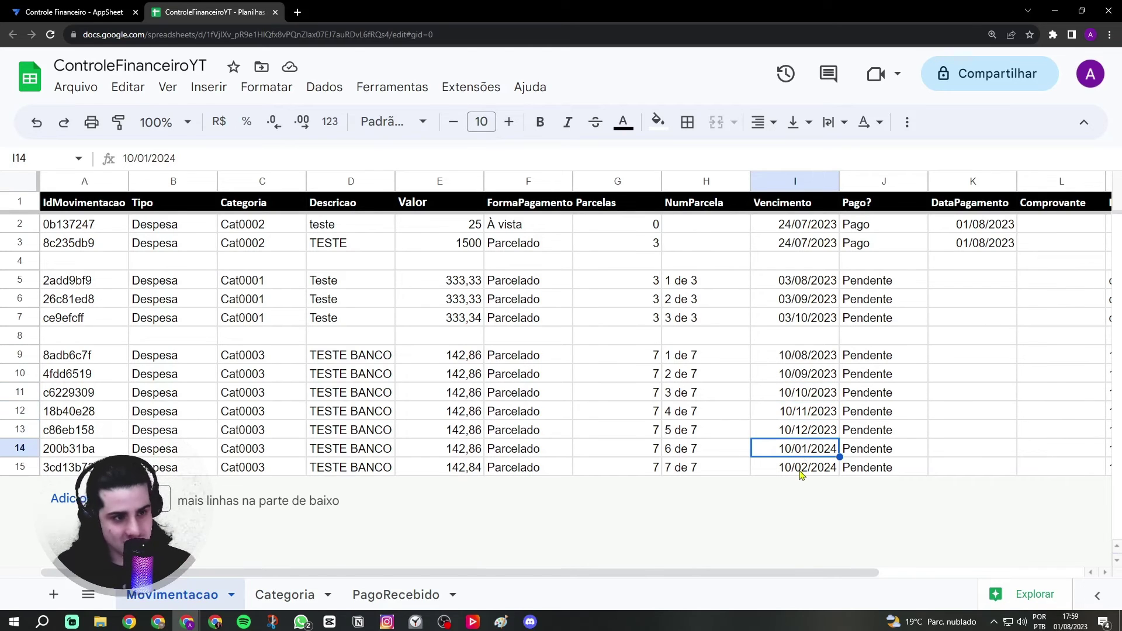
left_click(804, 471)
left_click(785, 457)
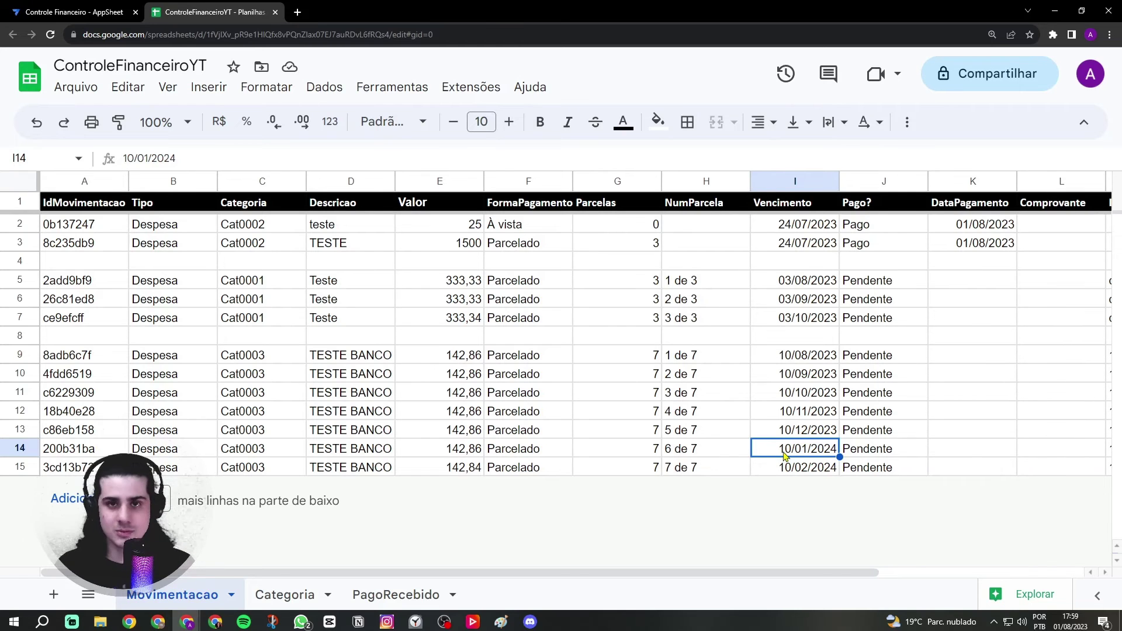
left_click(798, 337)
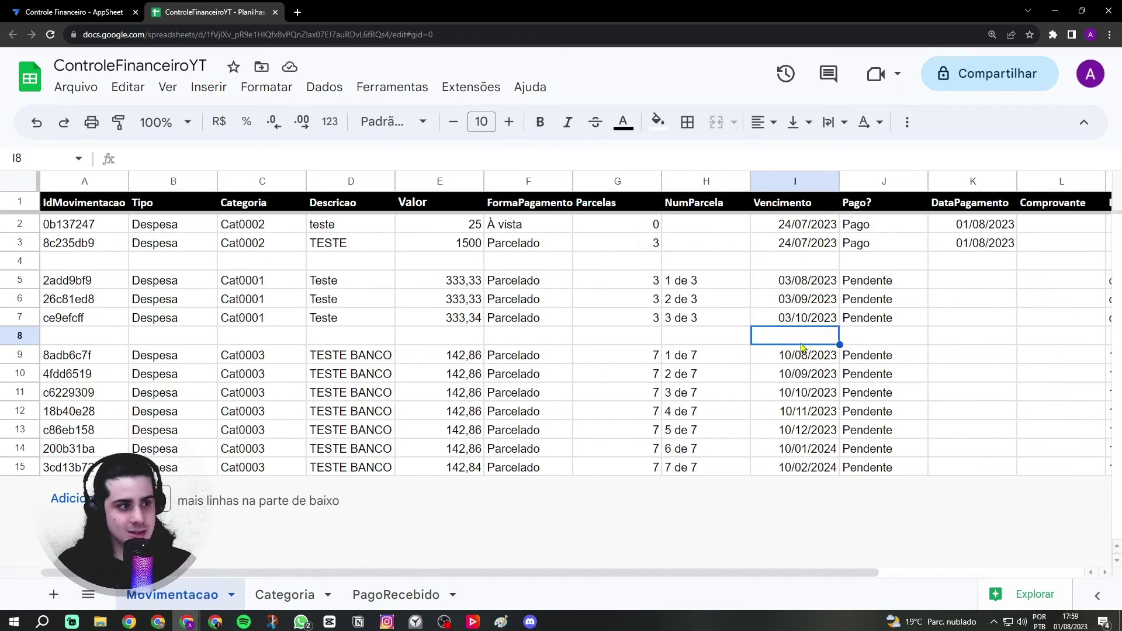
- Look at the AppSheet editor again and return to the spreadsheet to examine installment rows 9 and 10, range C9:H10
left_click(127, 9)
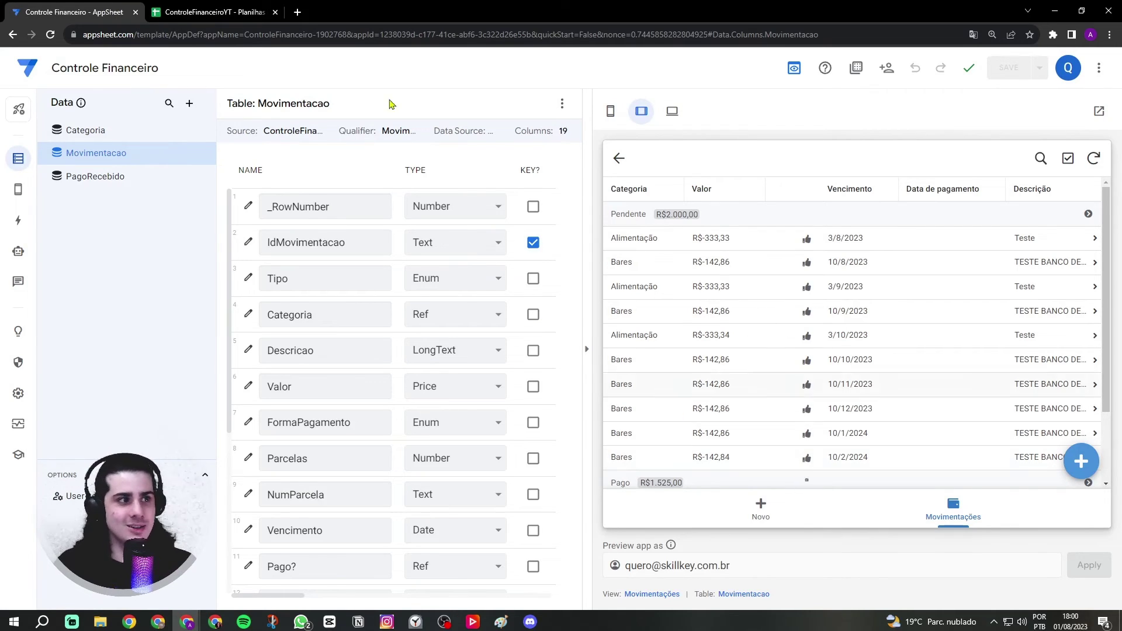
left_click(213, 12)
left_click_drag(262, 355, 730, 376)
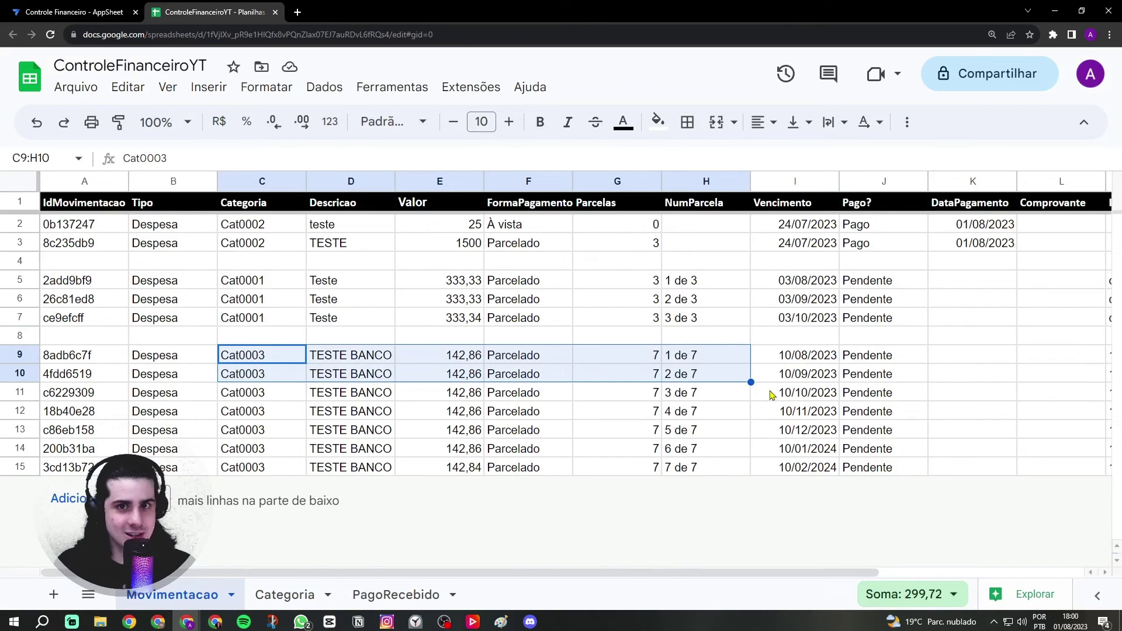
left_click(674, 339)
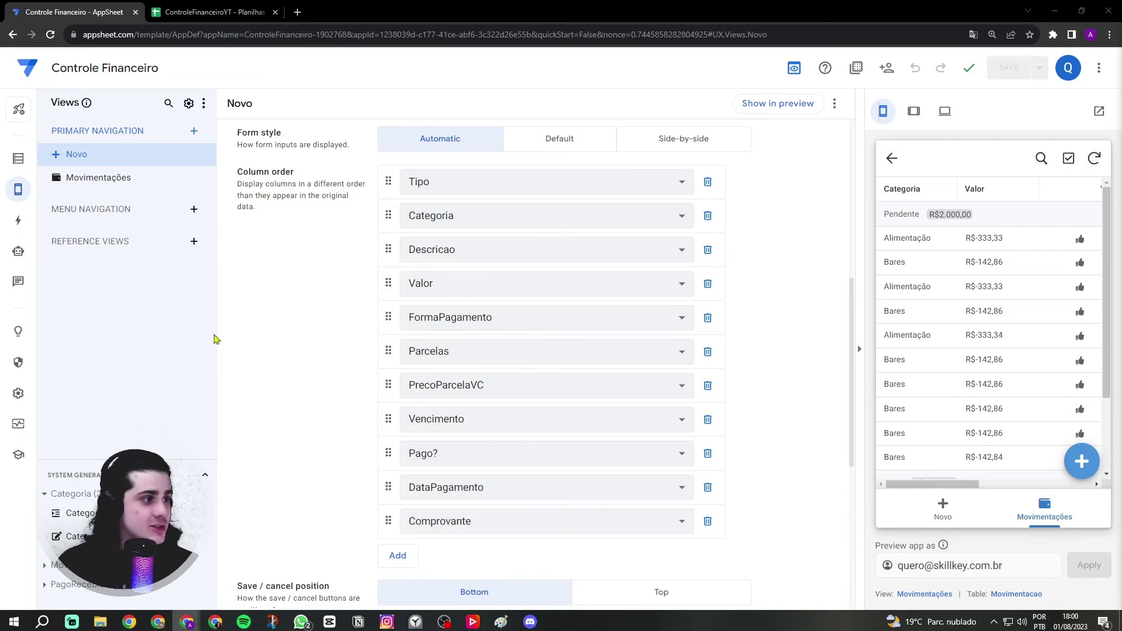
- Open the Movimentações view's settings among the app's views in AppSheet
mouse_move(19, 190)
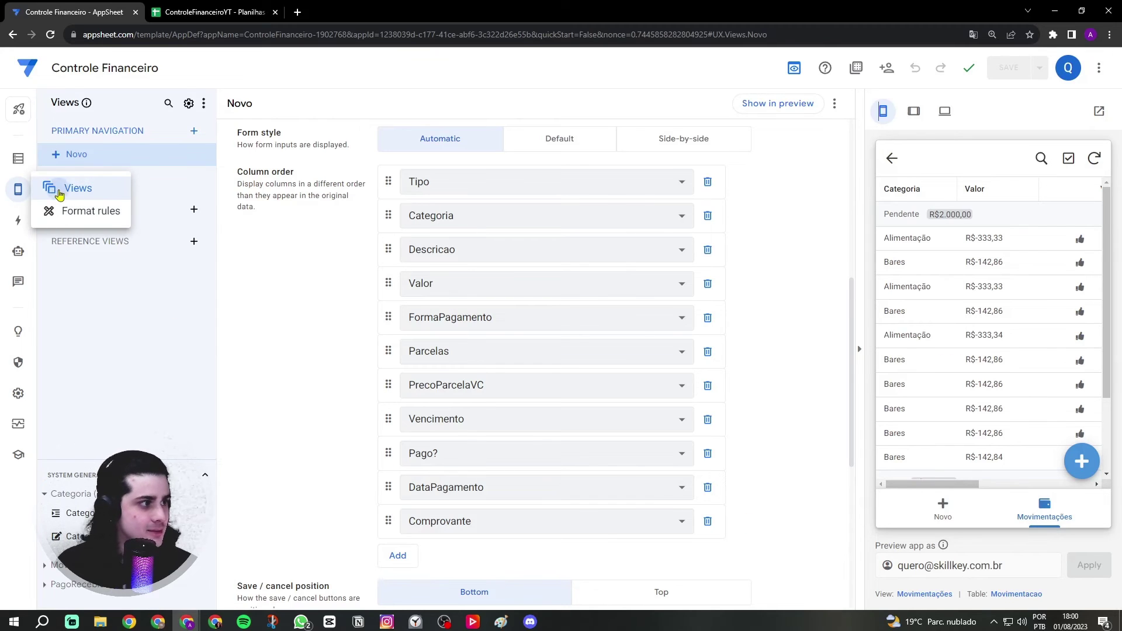
left_click(59, 194)
scroll(386, 314, "down", 7)
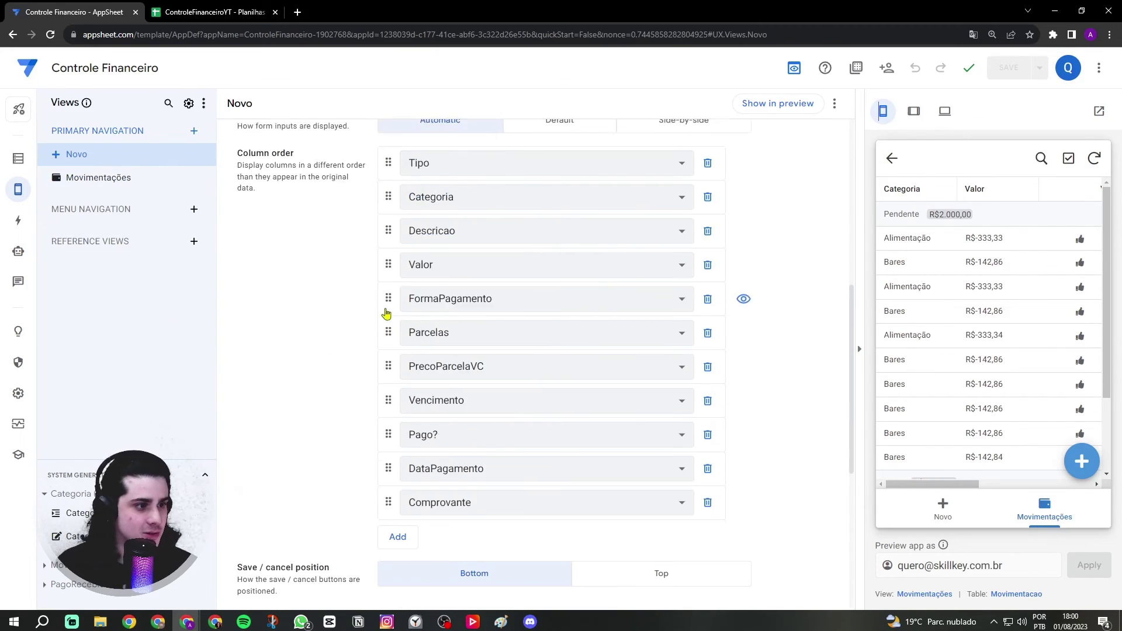
scroll(342, 430, "up", 3)
left_click(113, 181)
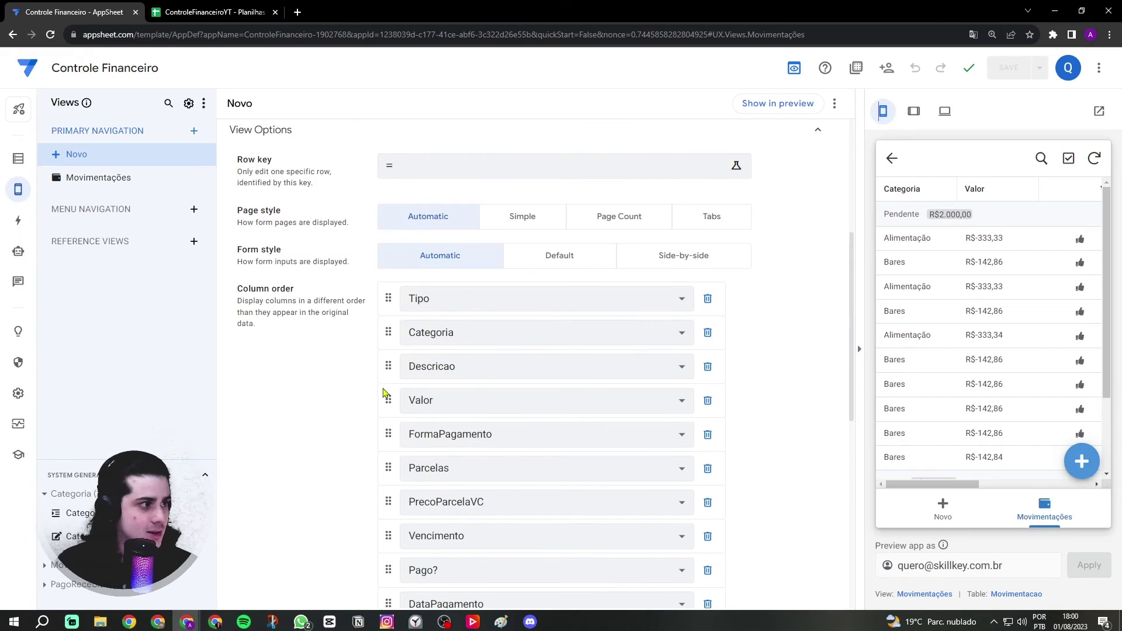
- Set the Movimentações view's group aggregate to SUM :: ValorReal and check the Despesa group's totals in the app preview
scroll(444, 351, "down", 4)
scroll(419, 234, "up", 3)
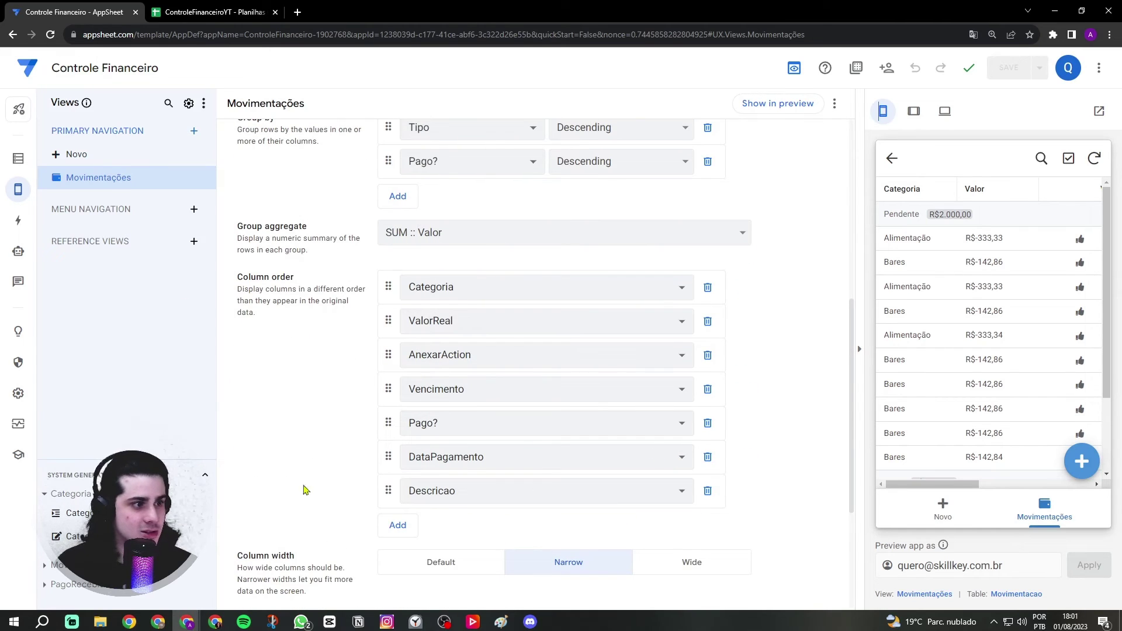
scroll(292, 421, "up", 1)
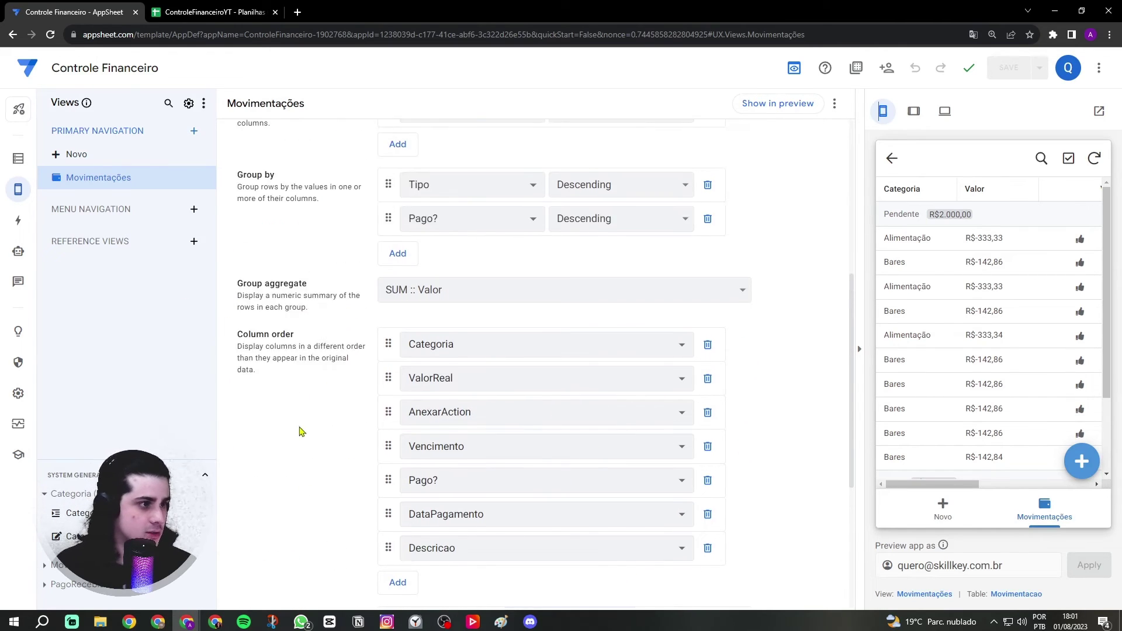
scroll(300, 431, "up", 1)
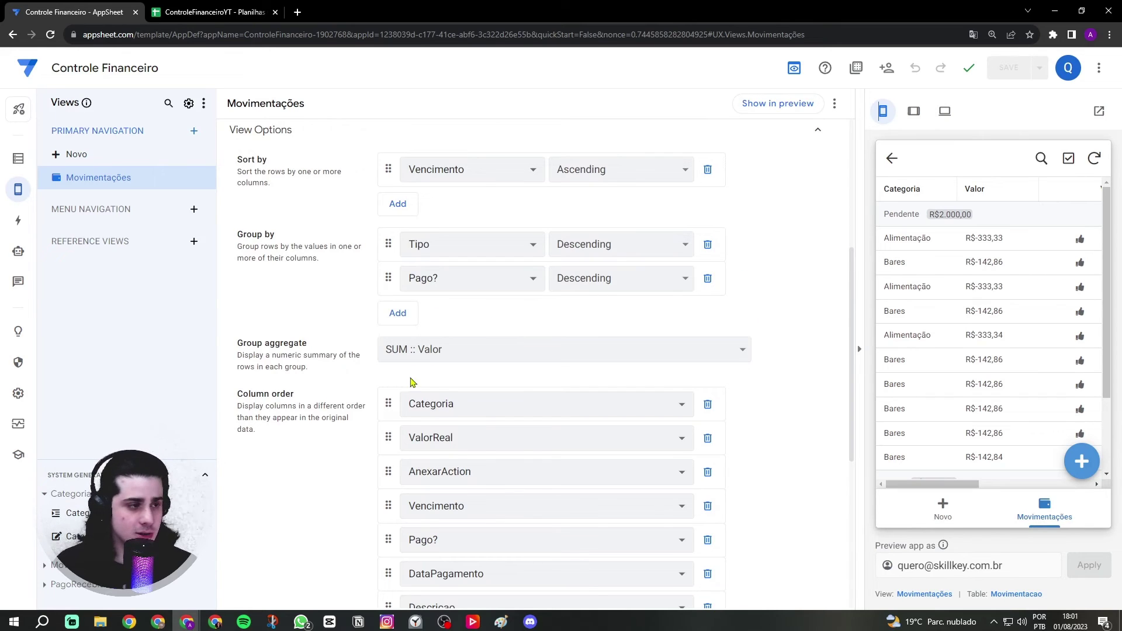
scroll(268, 345, "up", 1)
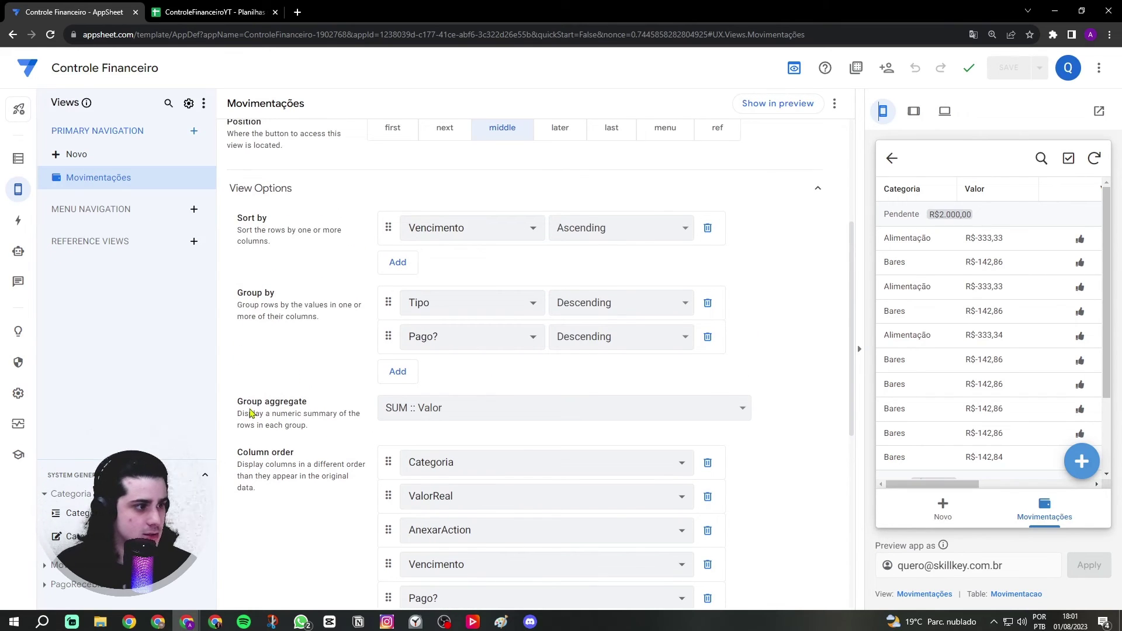
left_click_drag(241, 407, 306, 406)
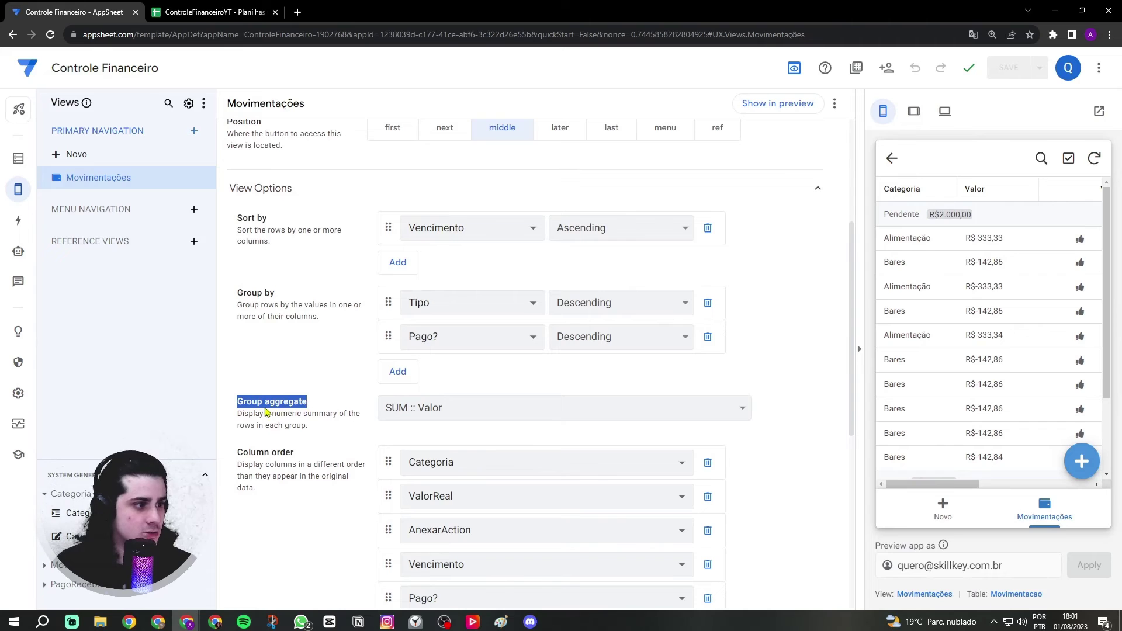
scroll(286, 411, "down", 1)
left_click(448, 354)
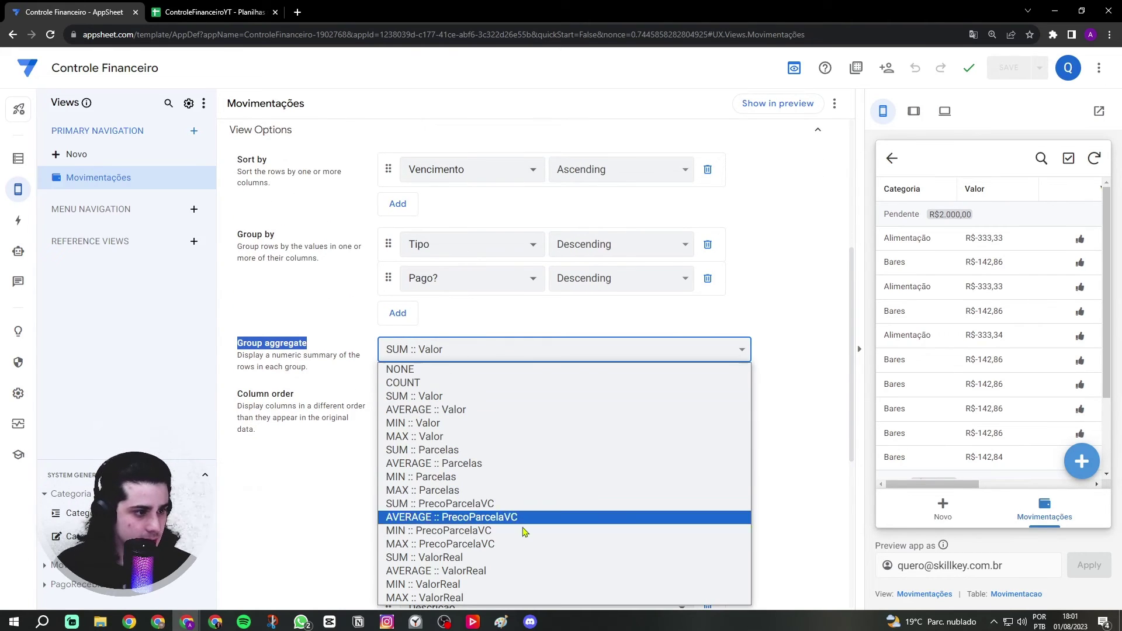
left_click(514, 558)
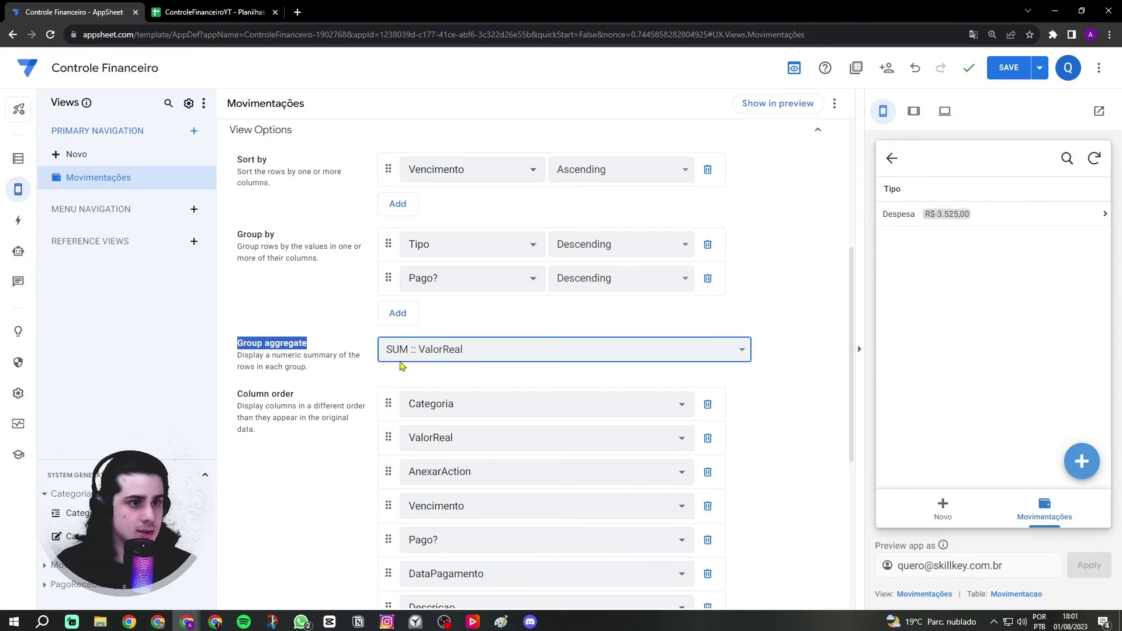
left_click(938, 224)
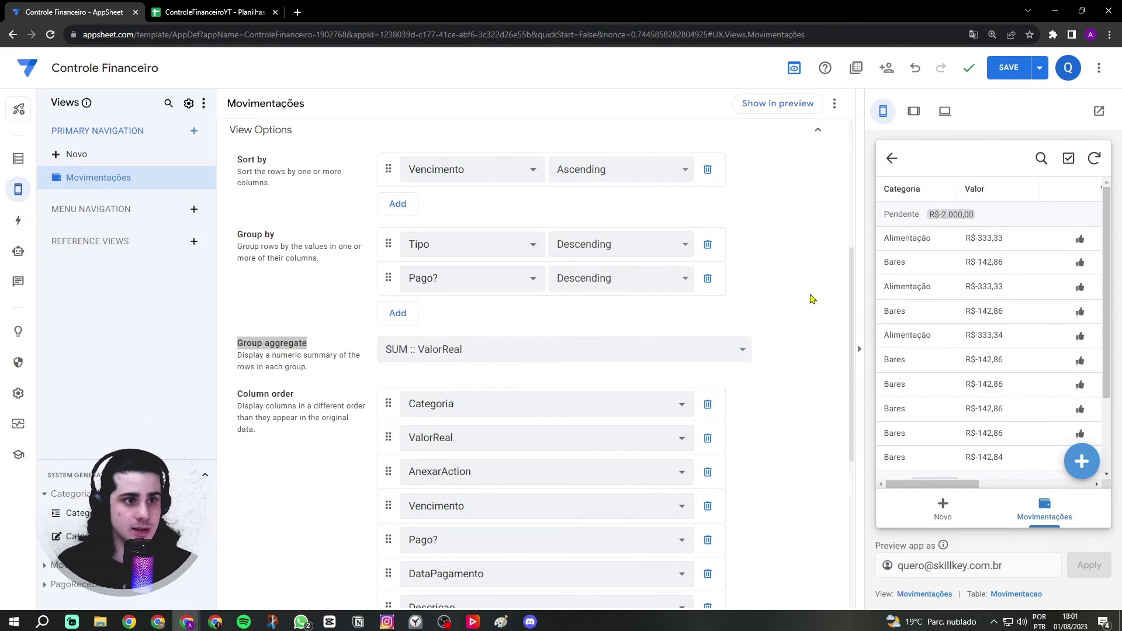
left_click(892, 158)
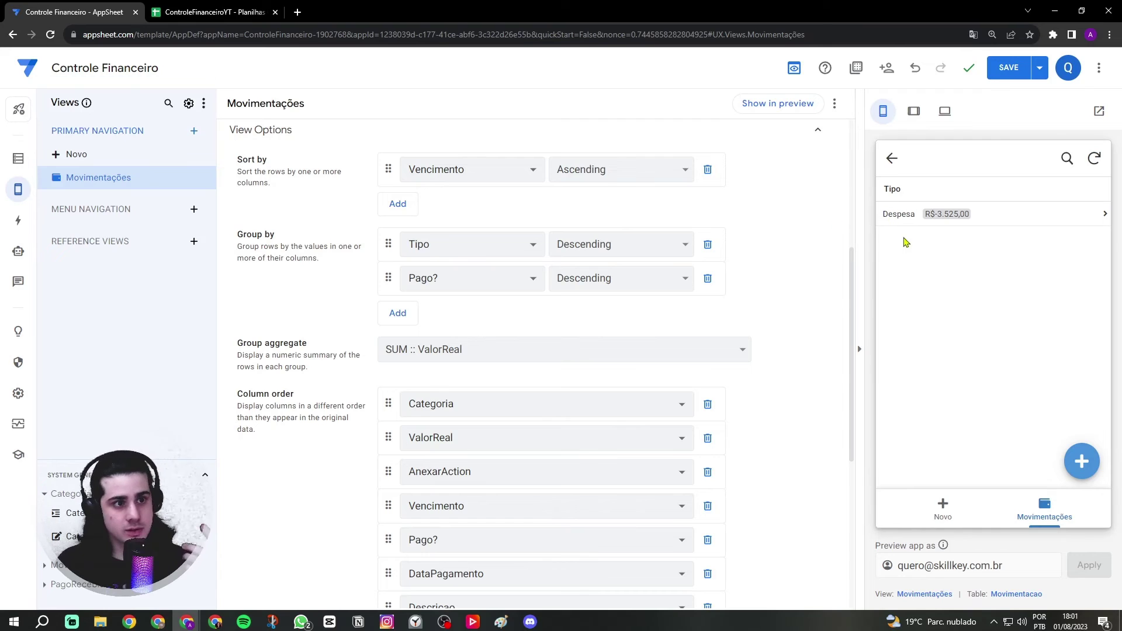
- Start a new record in the app preview with Tipo Recebimento and Categoria Salário
left_click(1080, 462)
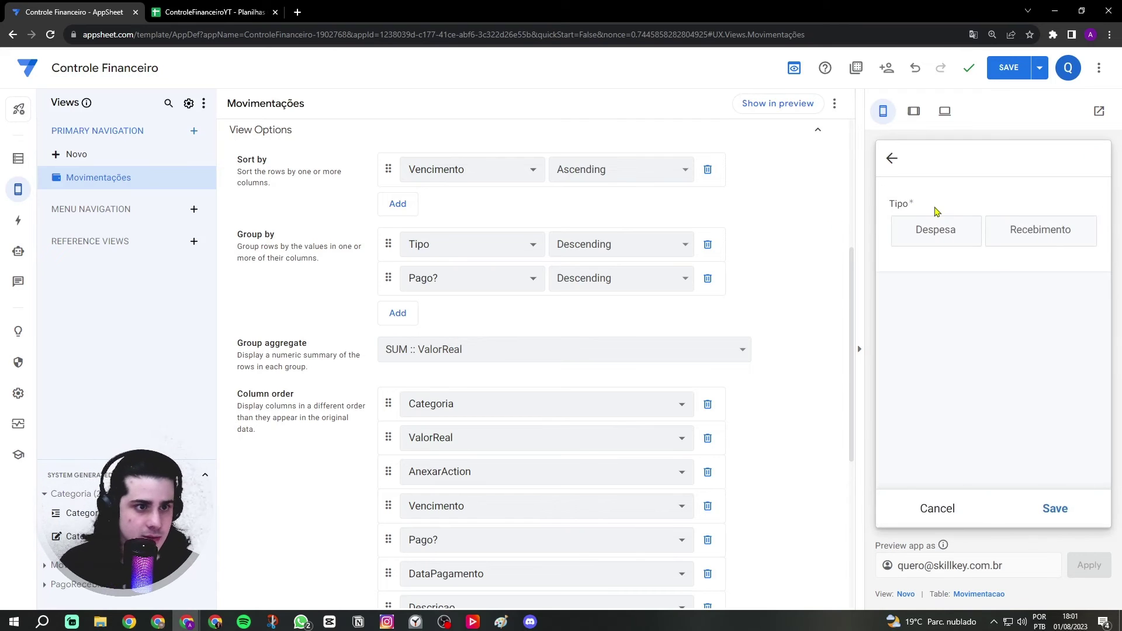
left_click(1028, 236)
left_click(957, 314)
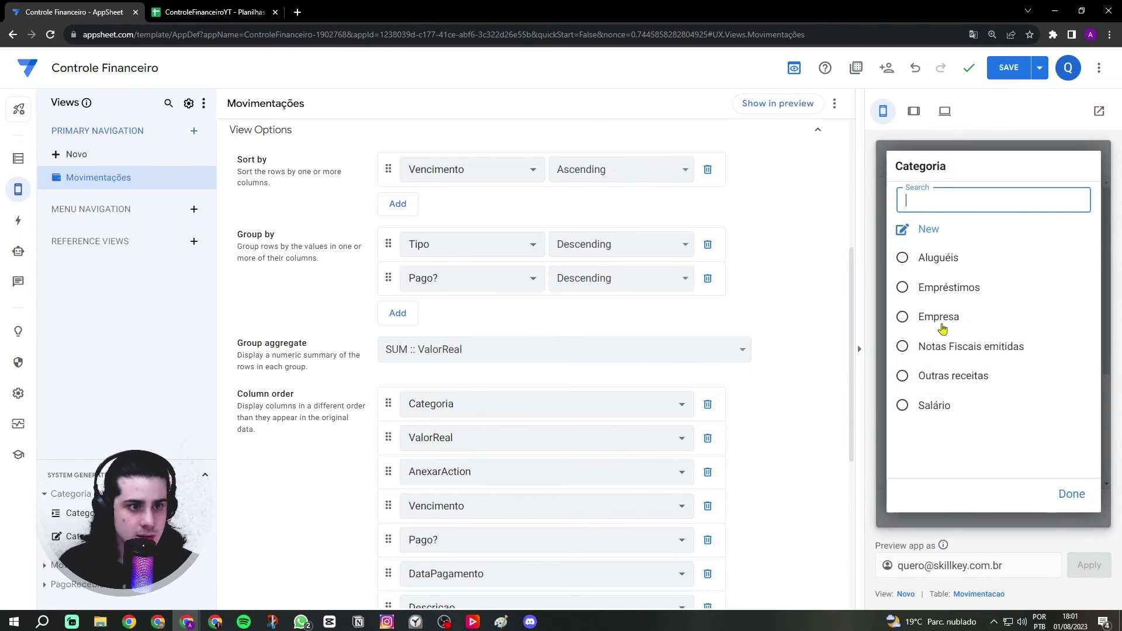
left_click(984, 416)
- Set the new receipt's Descrição to "teste" and its Valor to R$ 1200
left_click(964, 362)
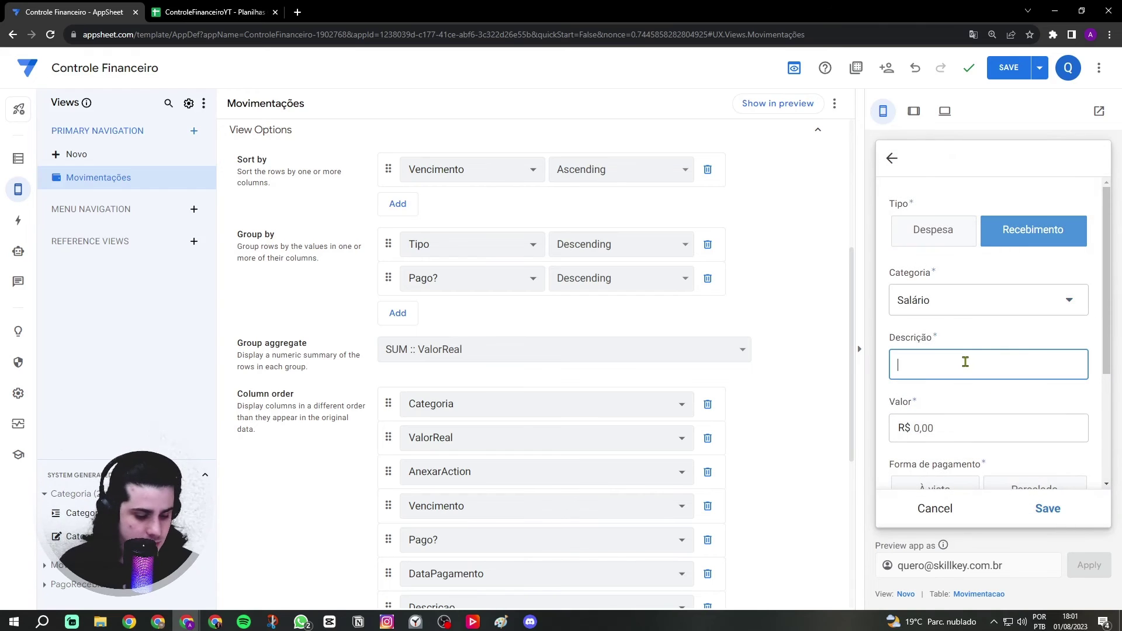
type("teste")
left_click(959, 417)
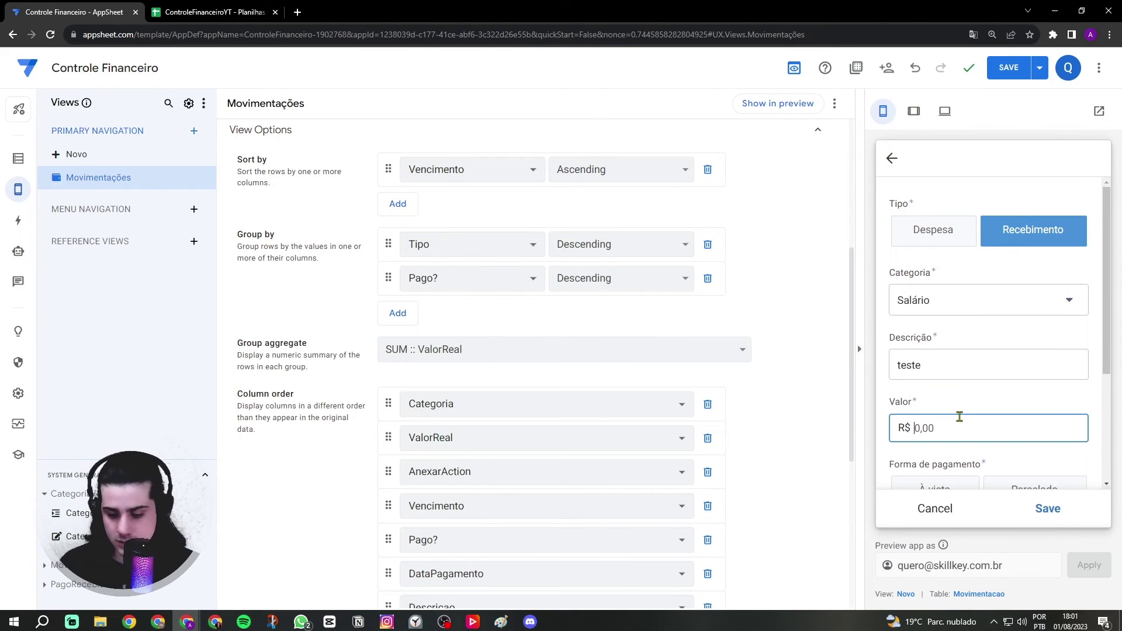
type("1200")
- Save the receipt with À vista as the Forma de pagamento and view the Movimentações totals in the tablet preview
scroll(964, 413, "down", 2)
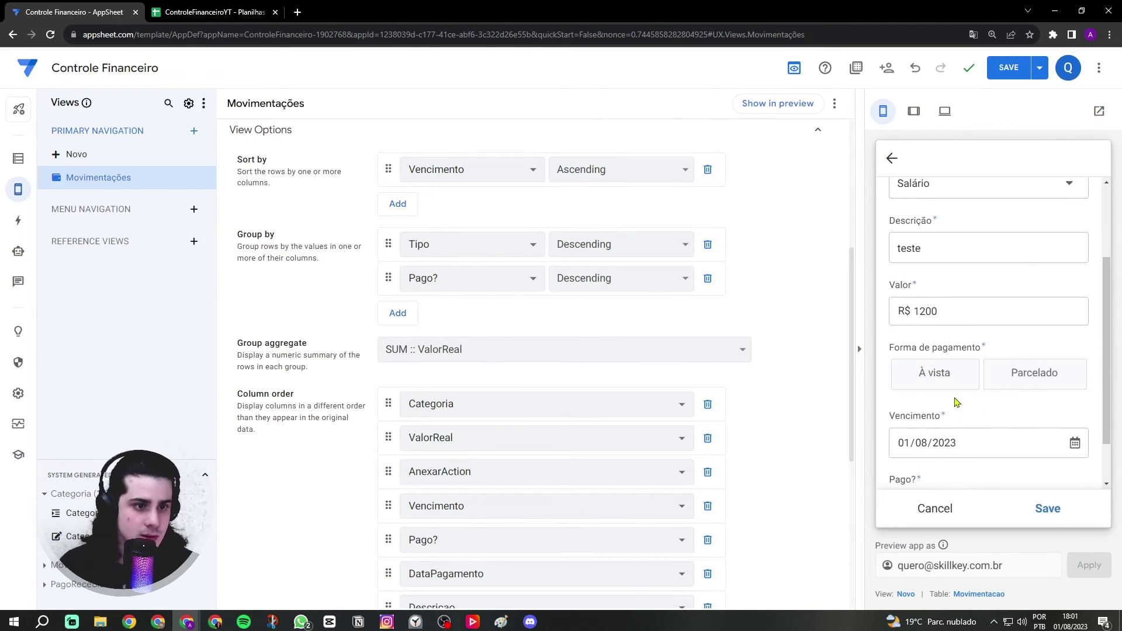
left_click(958, 377)
scroll(969, 398, "down", 1)
left_click(1042, 520)
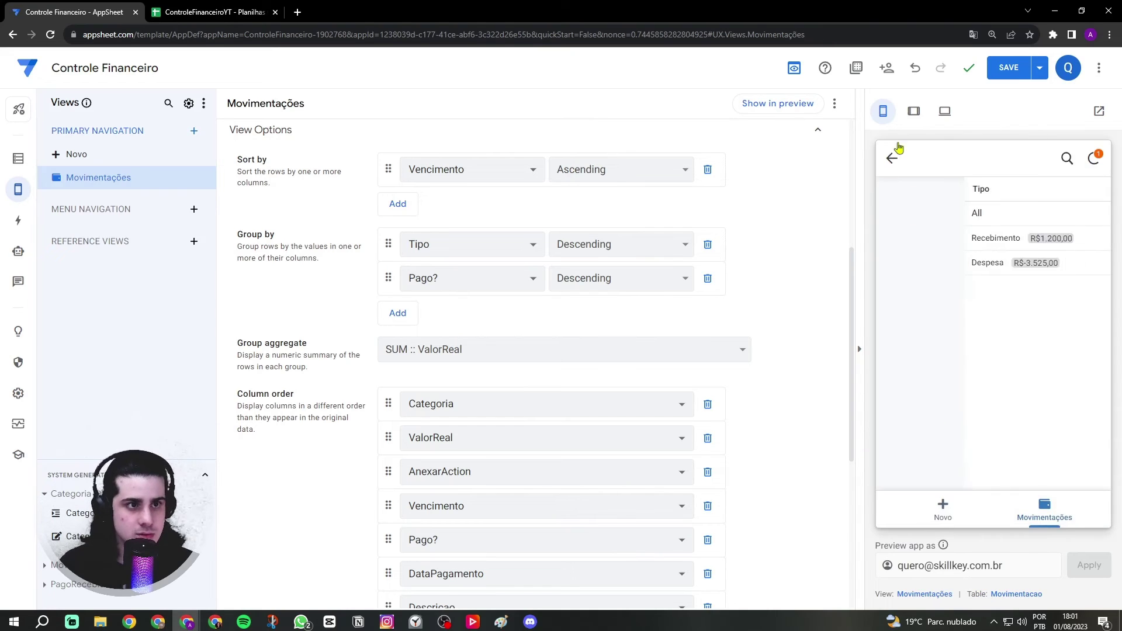
left_click(913, 111)
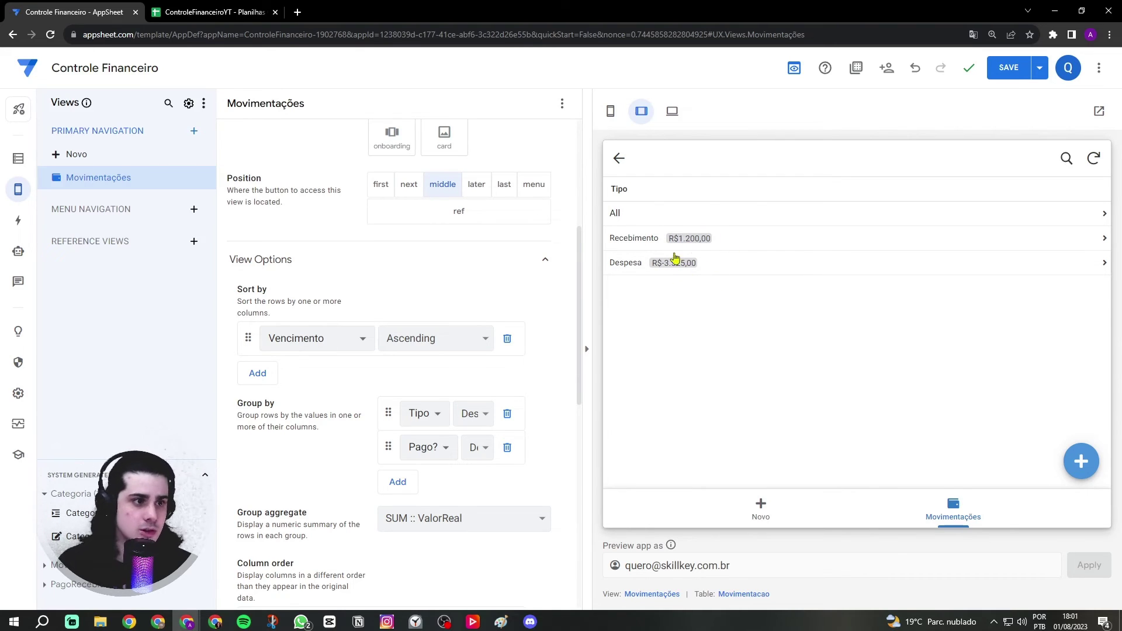
- Return the app preview to phone size and create a new format rule for the Categoria table
left_click(610, 111)
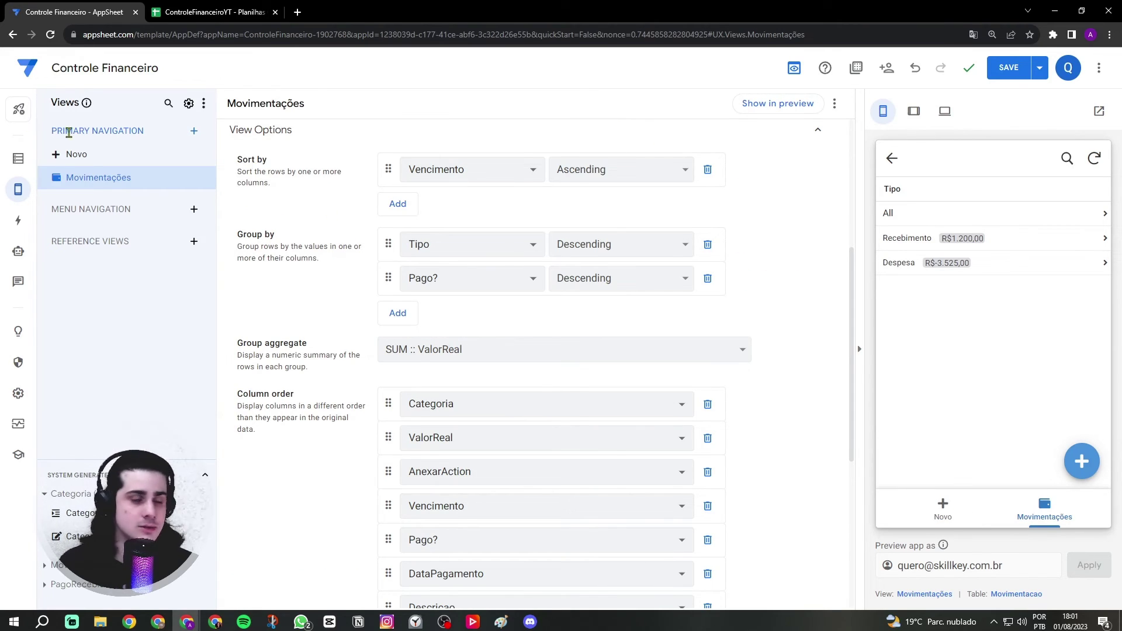
mouse_move(20, 187)
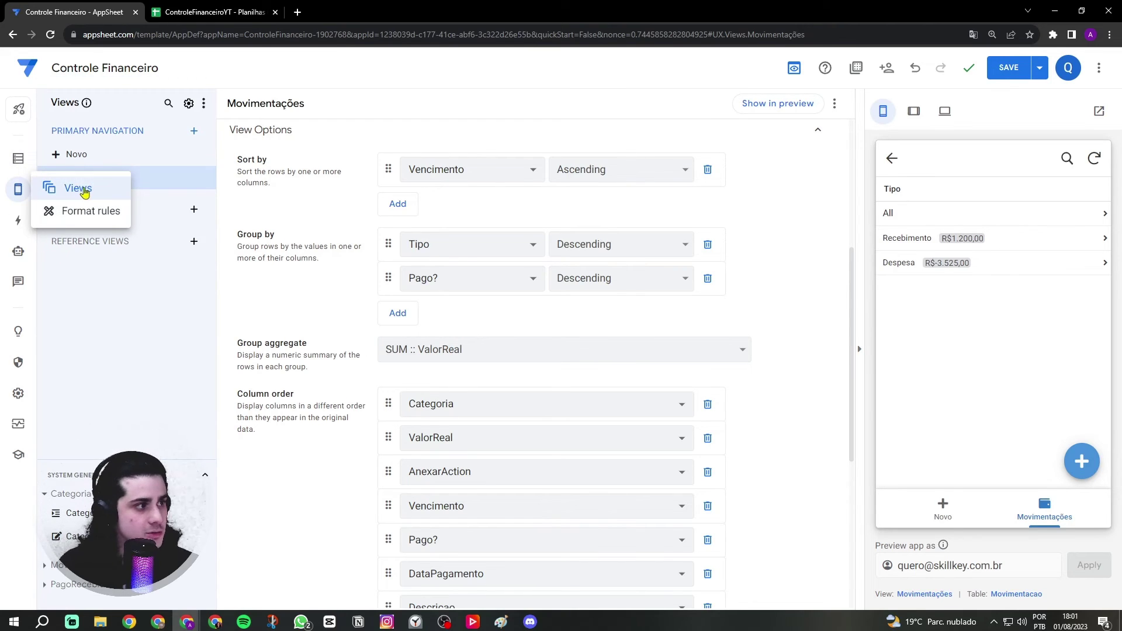
left_click(100, 218)
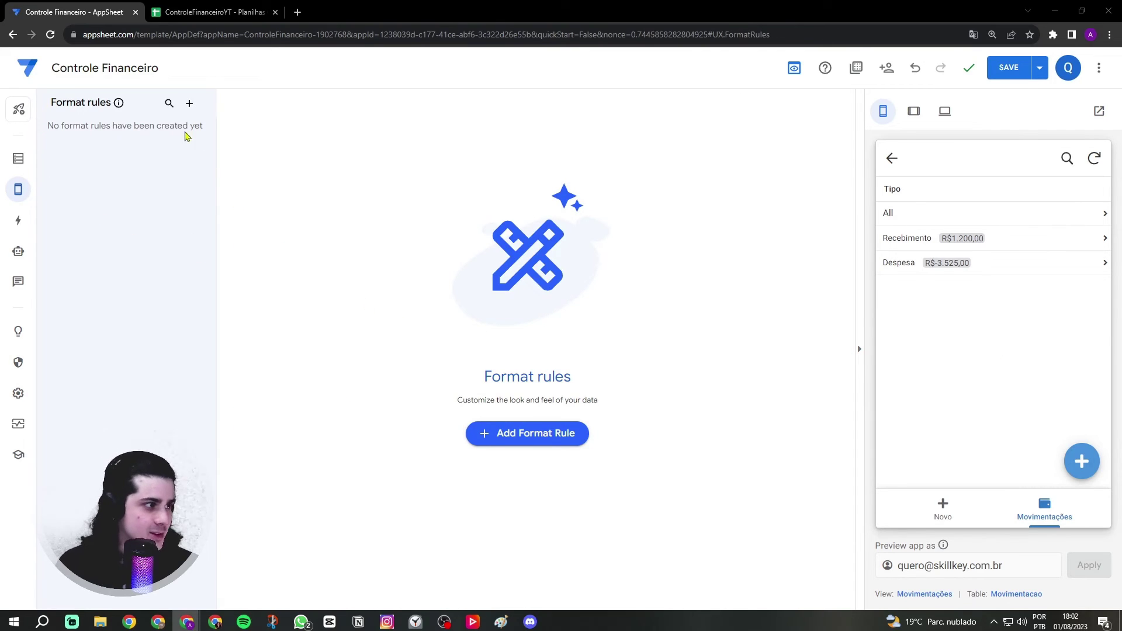
left_click(189, 104)
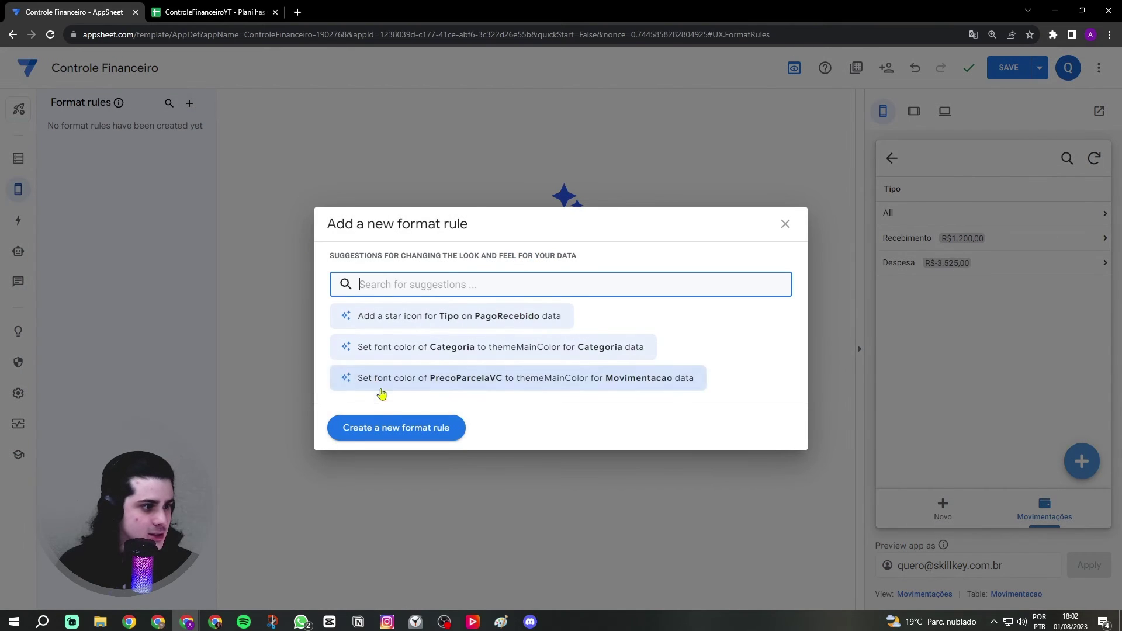
left_click(388, 425)
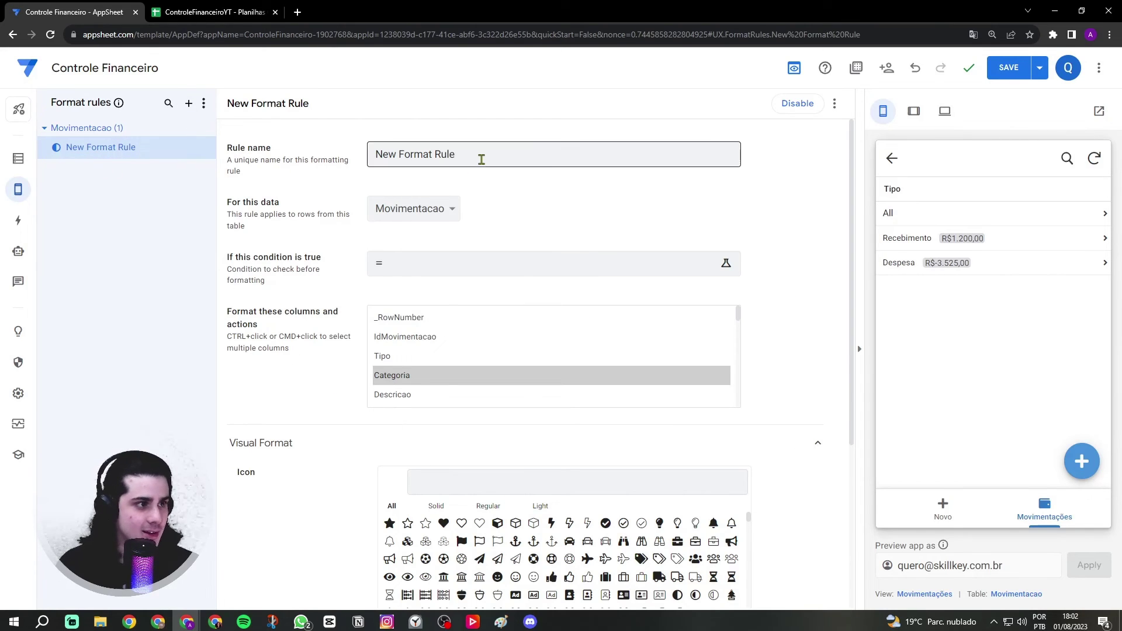
left_click(431, 209)
left_click(398, 229)
- Name the new format rule "Icone categoria"
left_click(262, 152)
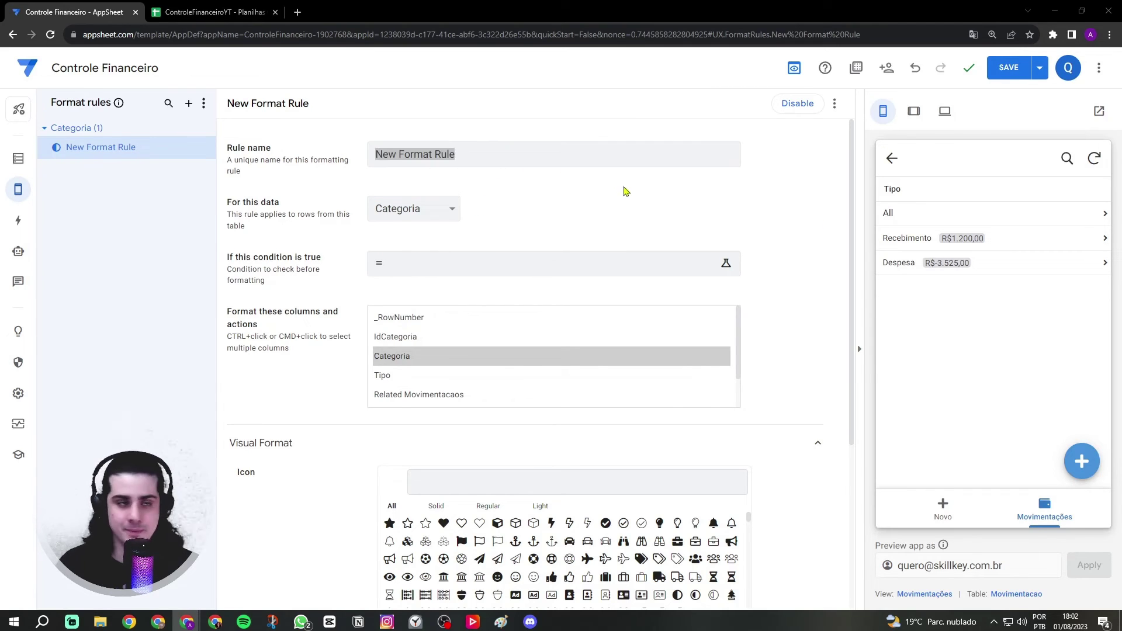
key("Caps_Lock")
double_click(564, 155)
left_click(564, 155)
key("ctrl+a")
key("BackSpace")
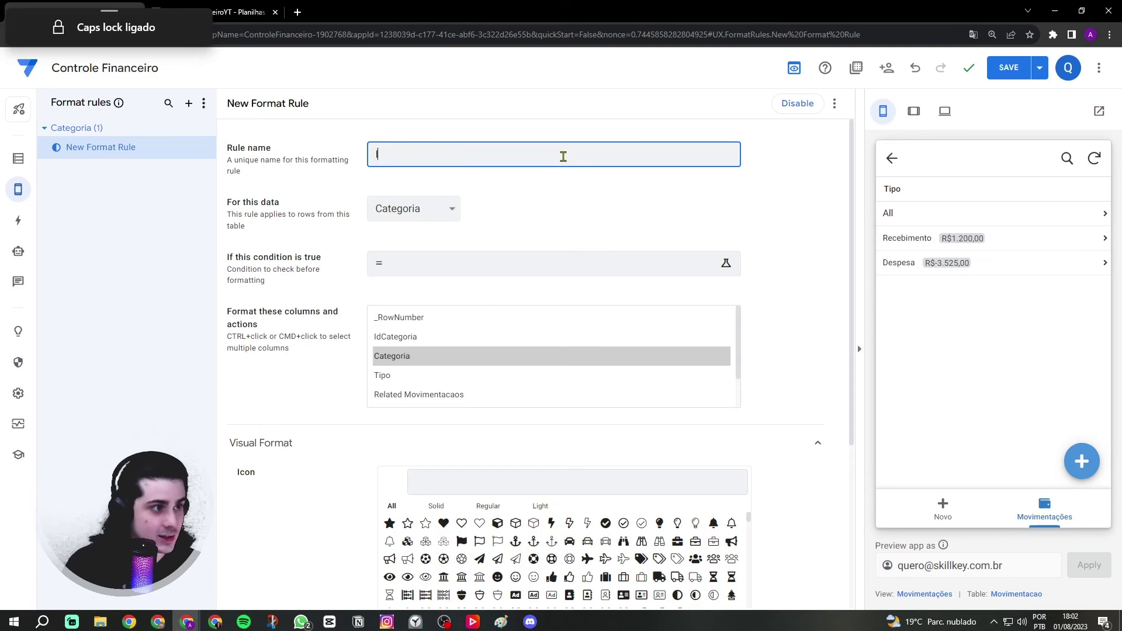
key("Caps_Lock")
type("Icone categoria")
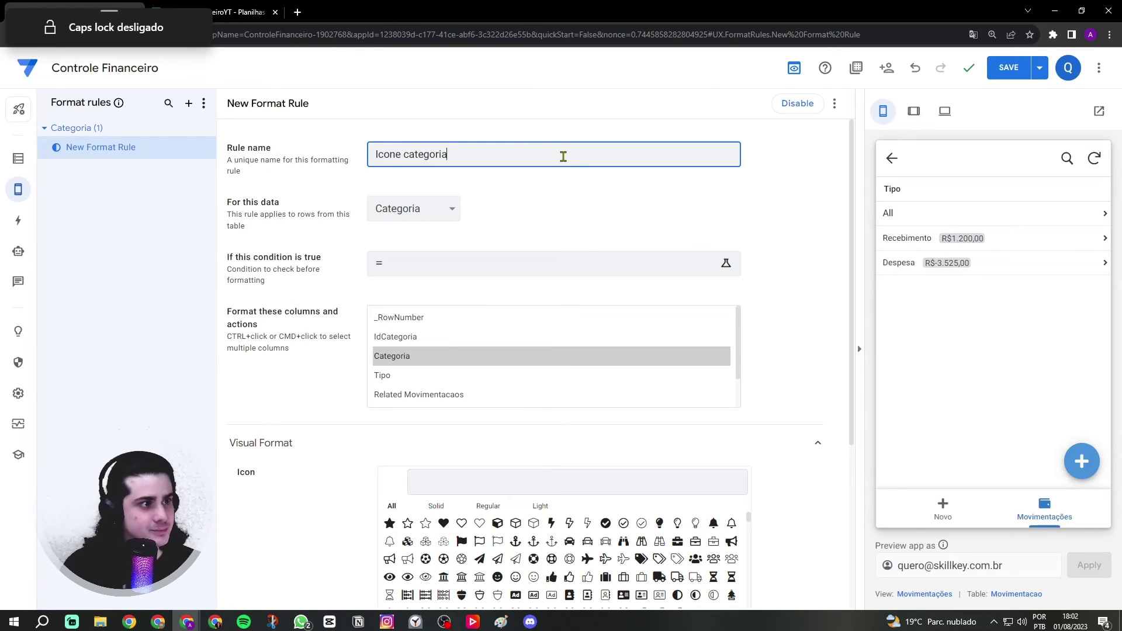
left_click(552, 208)
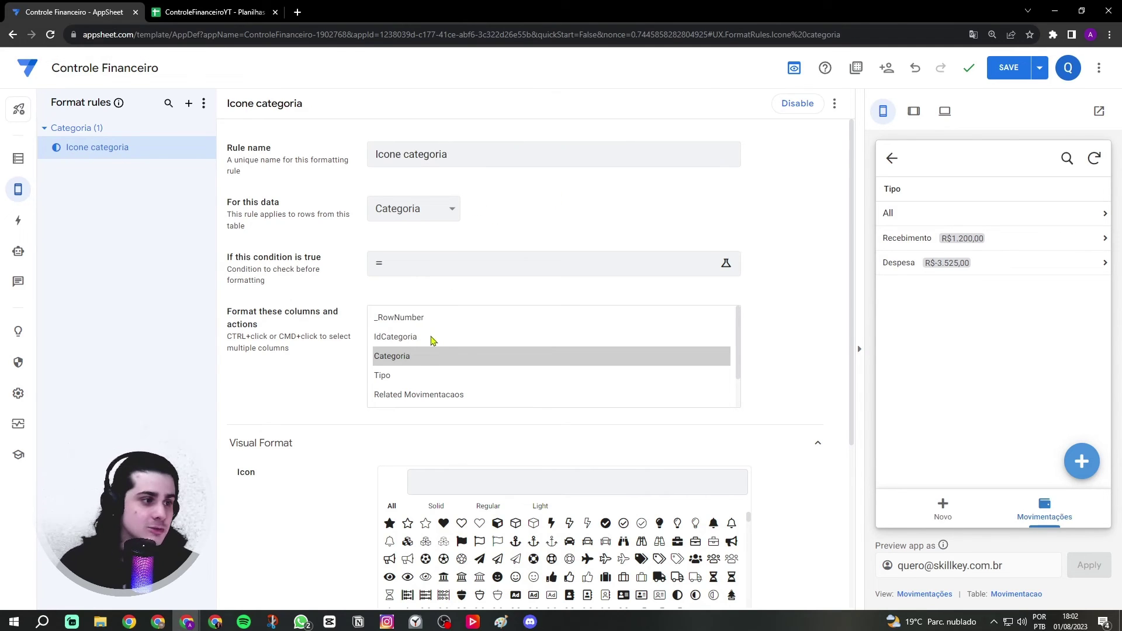
- Apply the rule to the Categoria column and give it the solid single tag icon, found by searching for "tag"
left_click(426, 359)
scroll(338, 353, "down", 4)
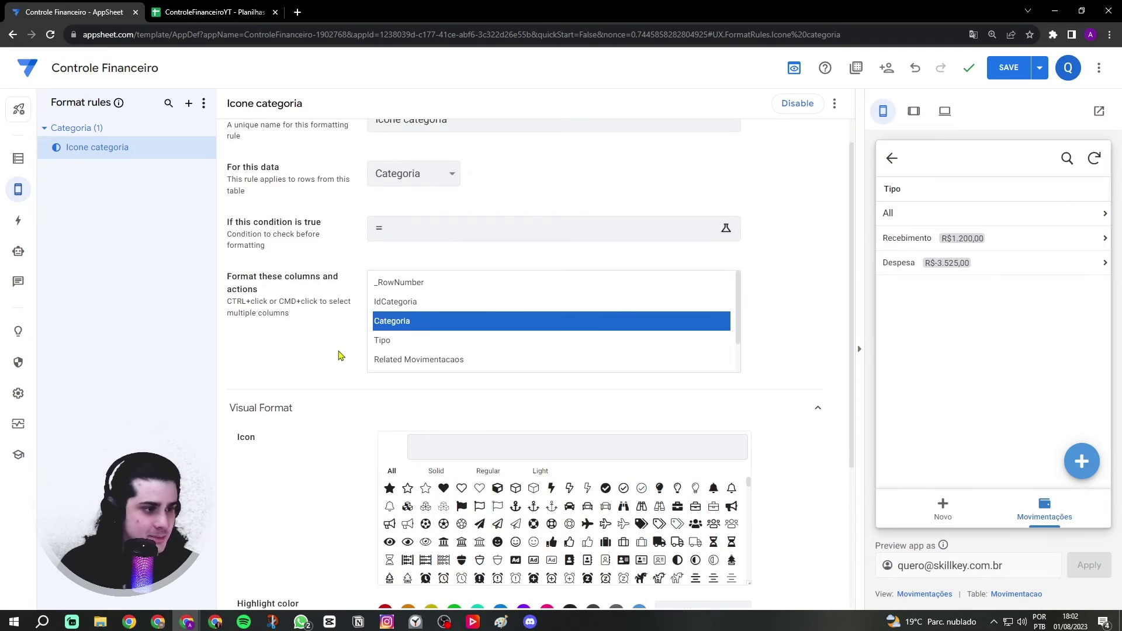
left_click(463, 246)
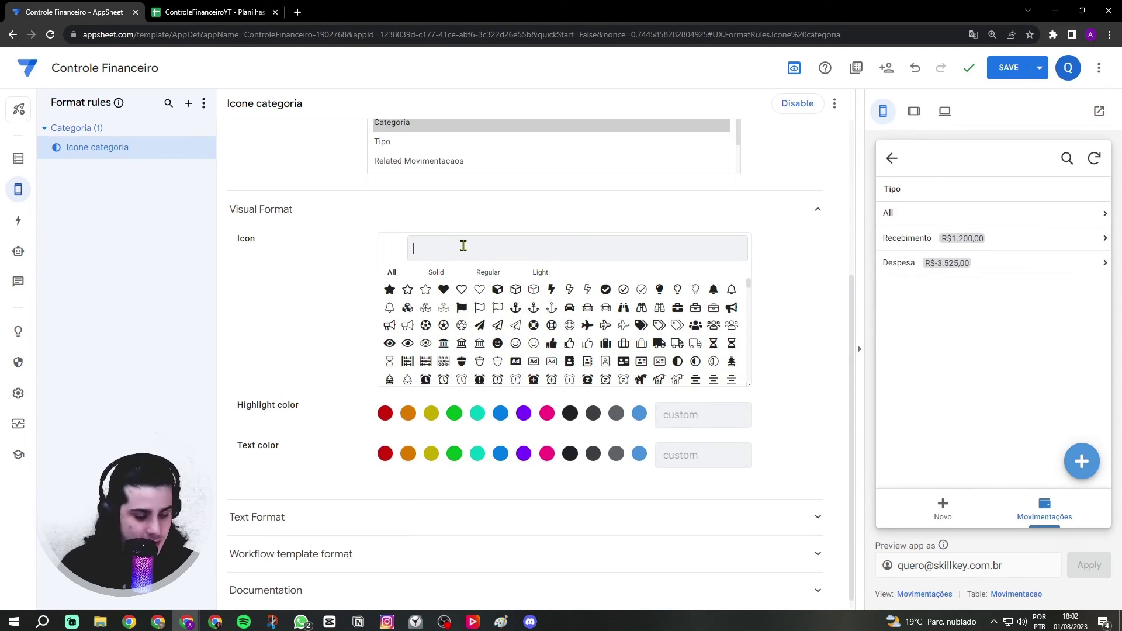
type("tag")
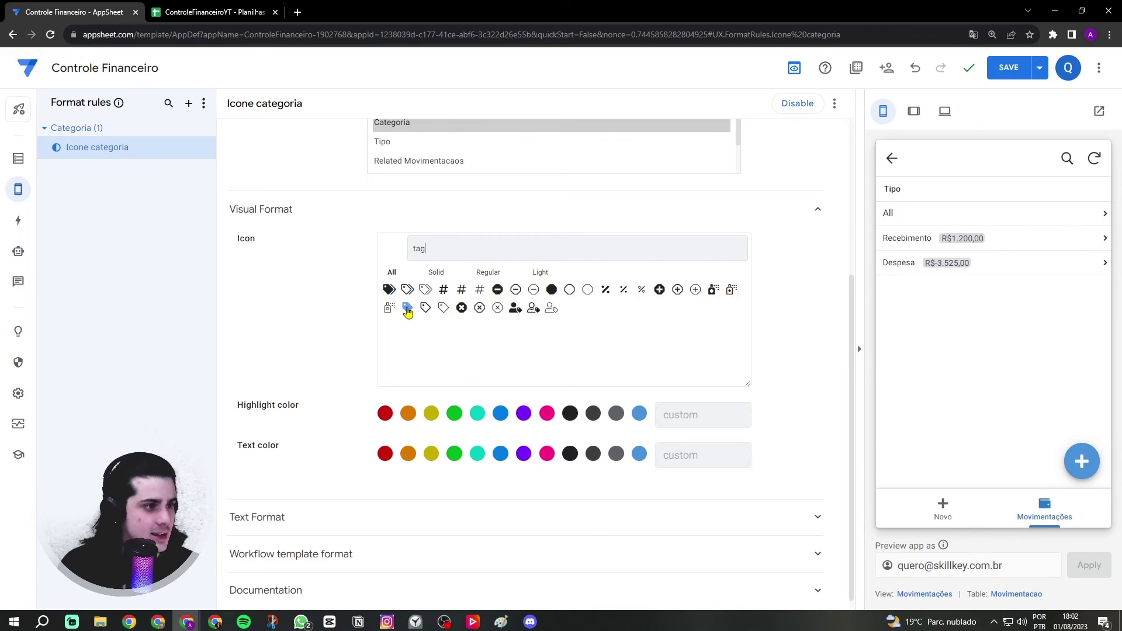
left_click(407, 309)
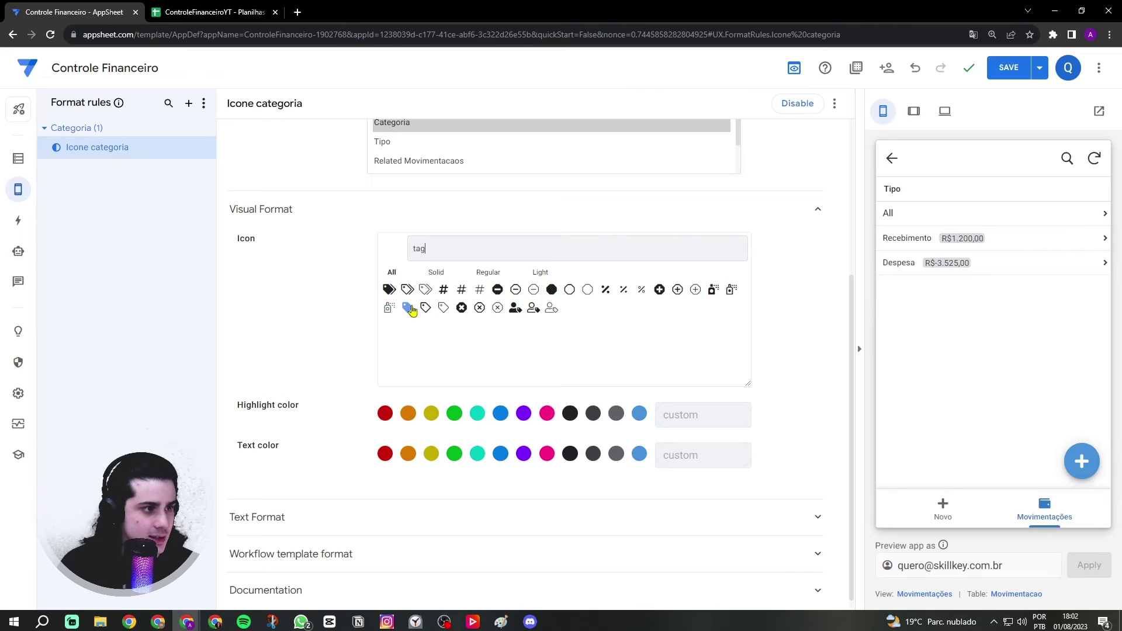
left_click(411, 310)
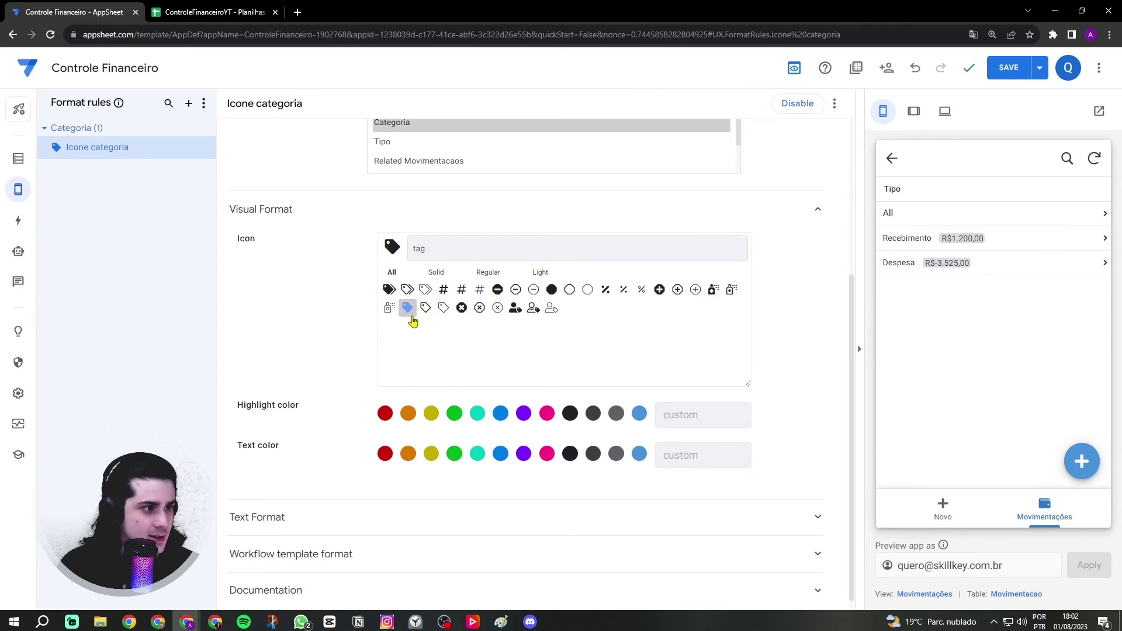
- Set the rule's highlight color to purple and its text format to bold at size 1.2
scroll(361, 357, "down", 1)
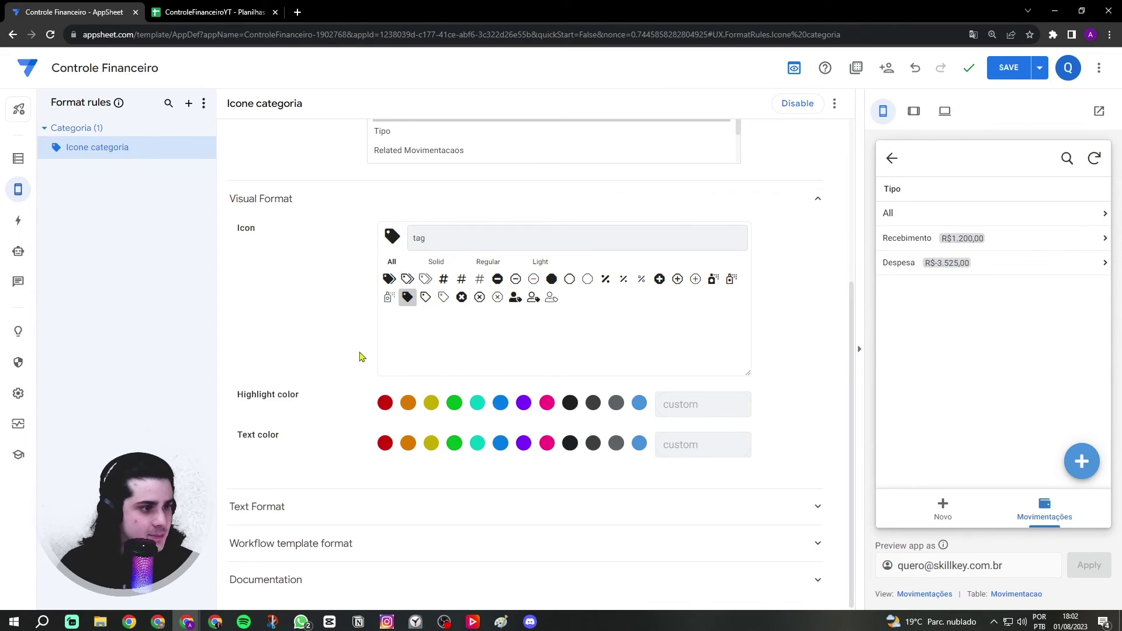
left_click(530, 407)
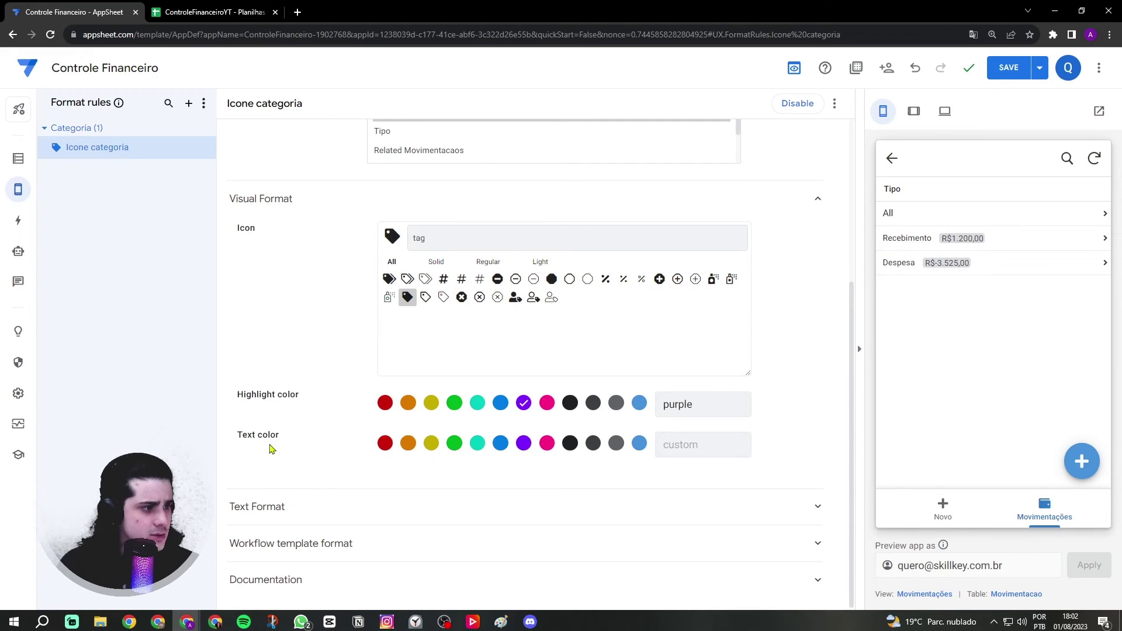
left_click(386, 507)
scroll(319, 467, "down", 2)
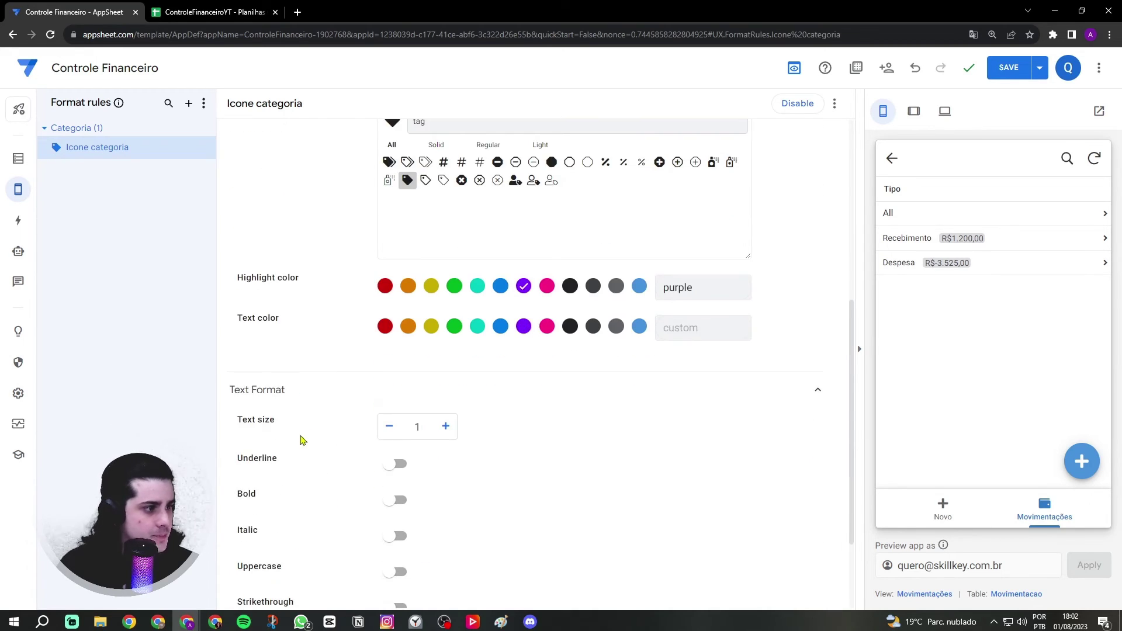
scroll(295, 438, "down", 1)
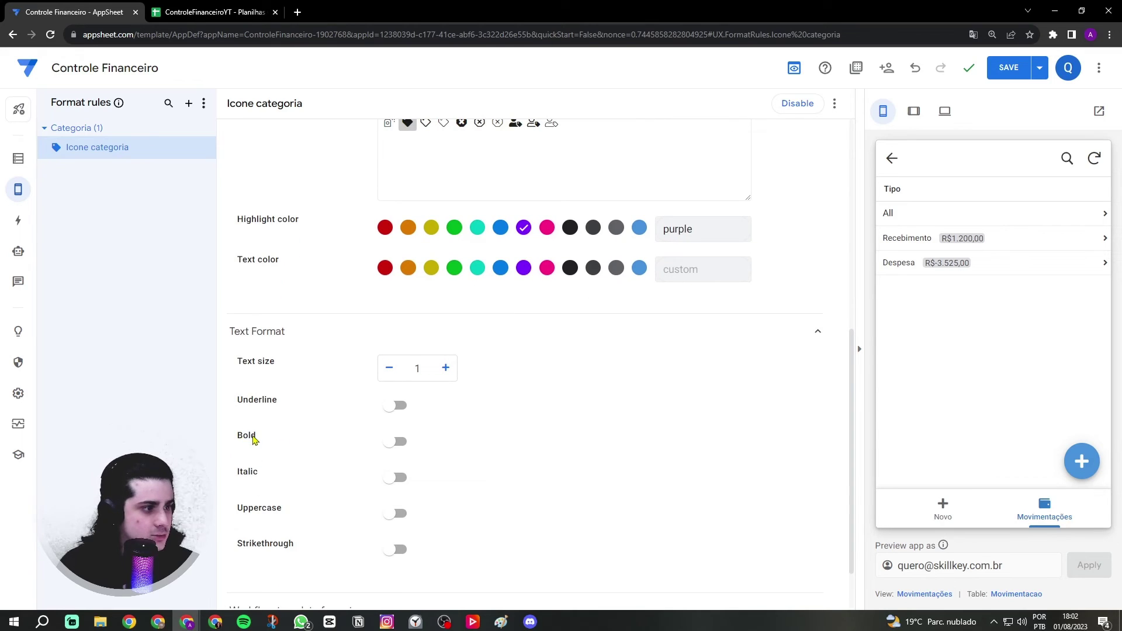
left_click(389, 441)
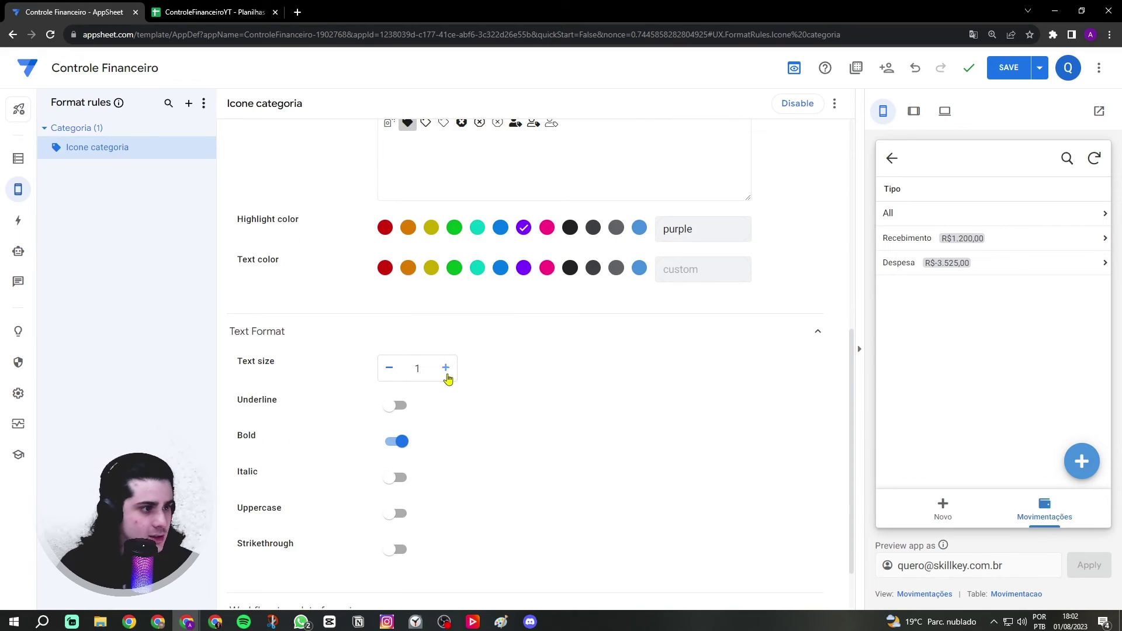
left_click(446, 370)
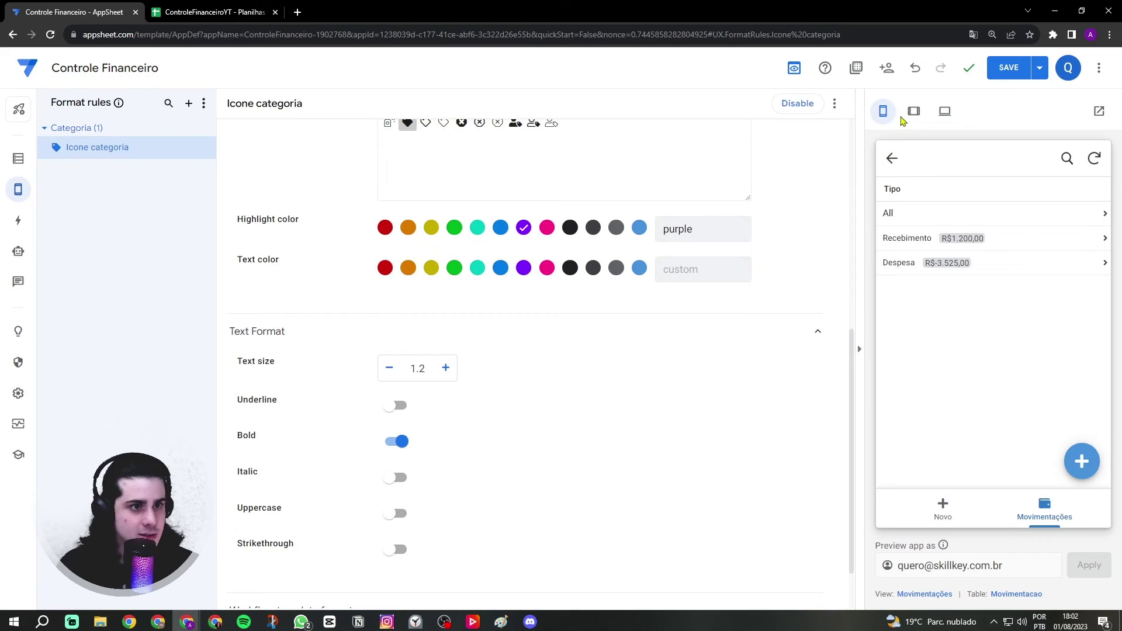
- Check the category icons in the tablet preview, trying a cyan highlight color before restoring purple
left_click(912, 112)
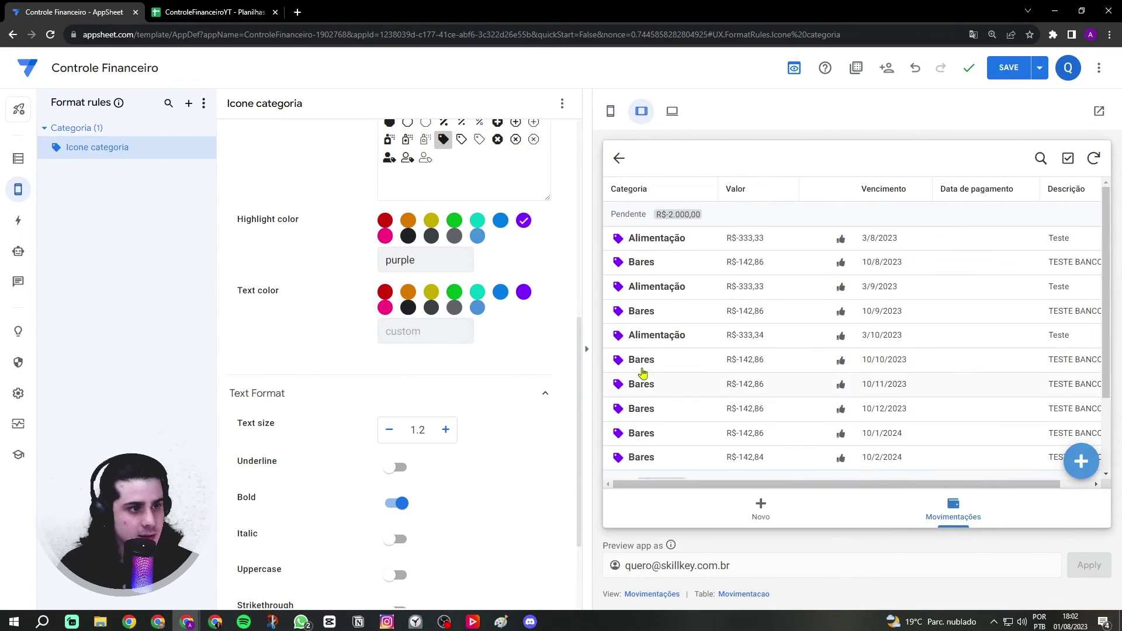
left_click(500, 222)
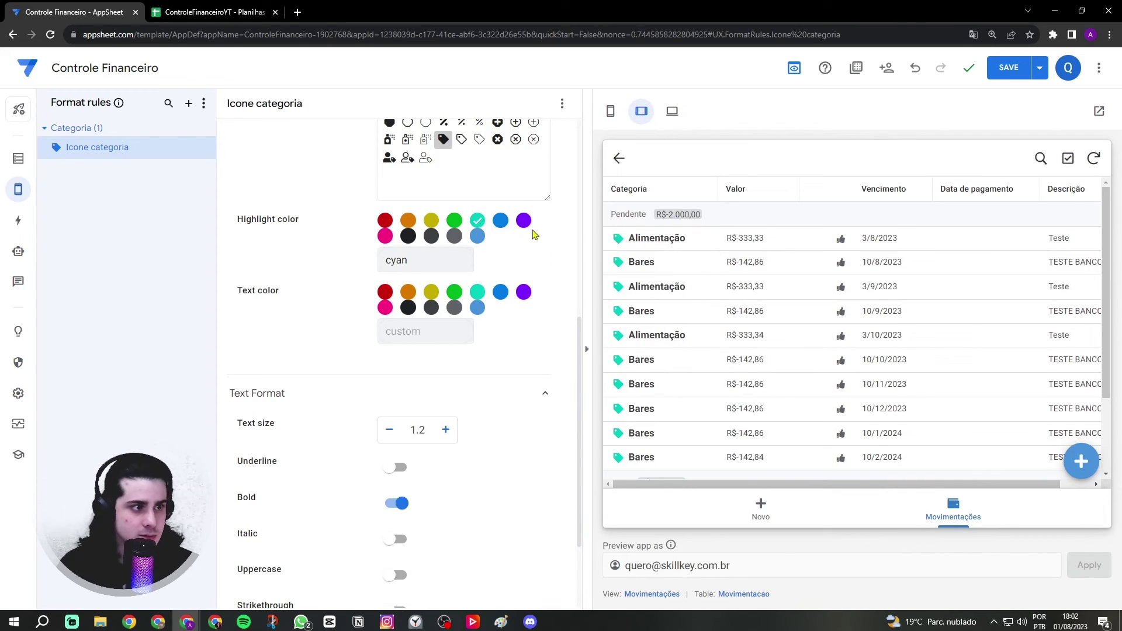
left_click(524, 220)
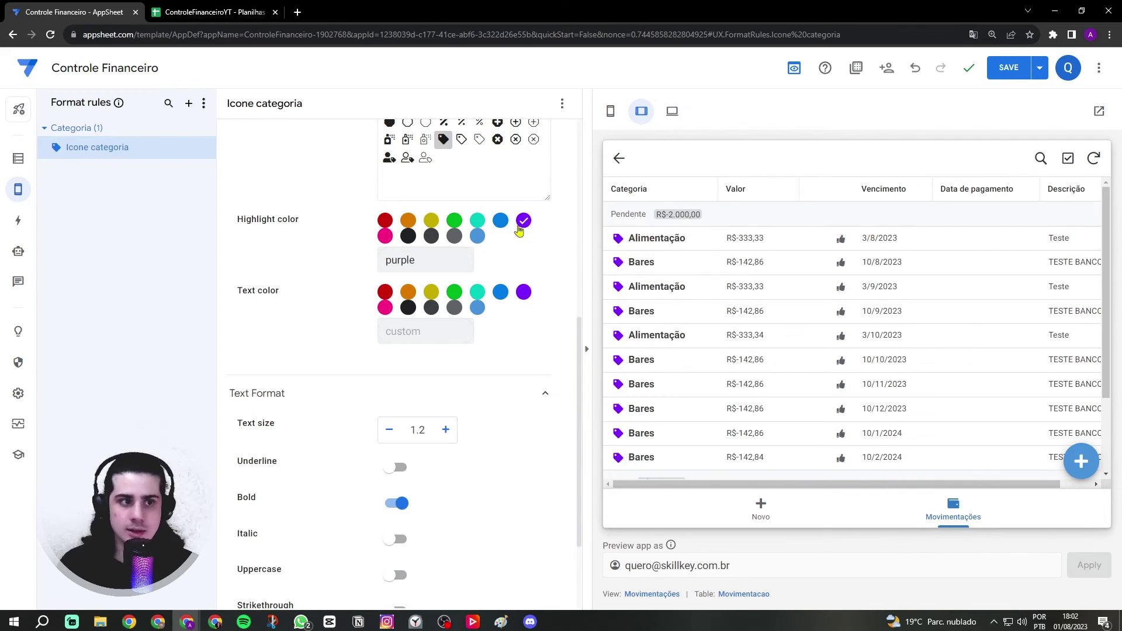
- Review the Icone categoria rule's condition, column, icon and custom highlight color settings, and return the preview to phone size
scroll(508, 233, "up", 6)
scroll(415, 250, "up", 1)
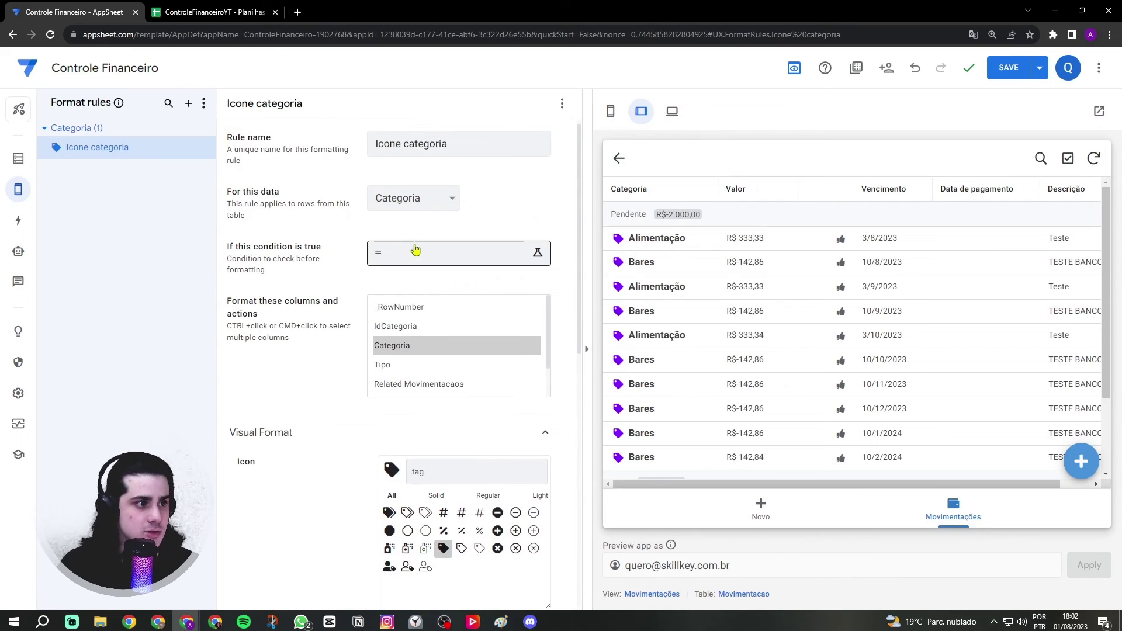
scroll(356, 276, "down", 2)
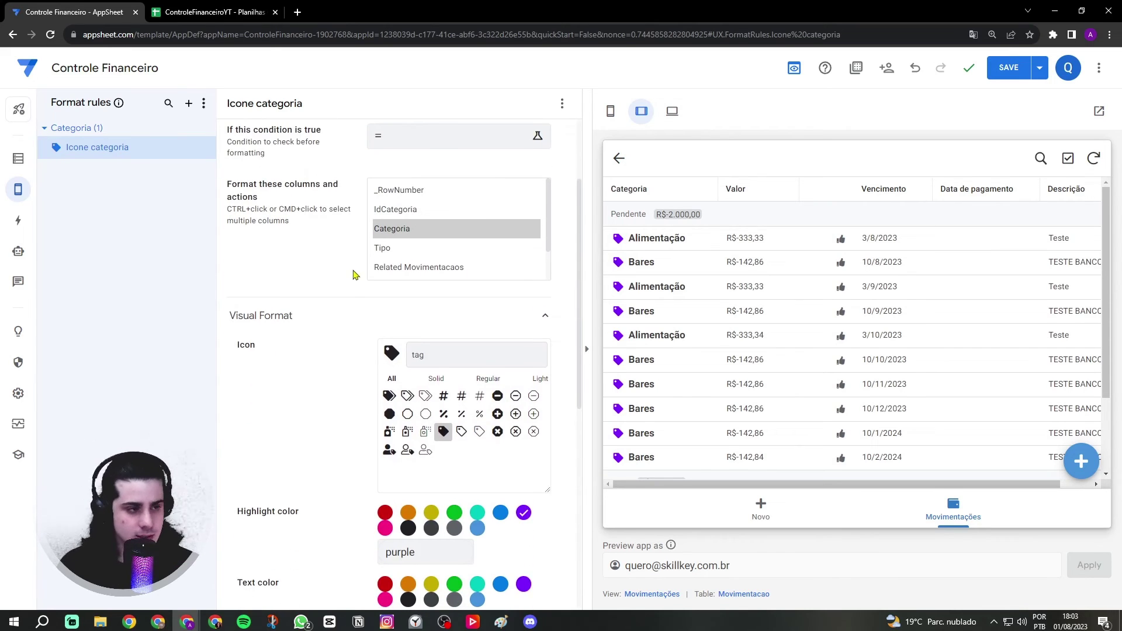
scroll(353, 275, "down", 2)
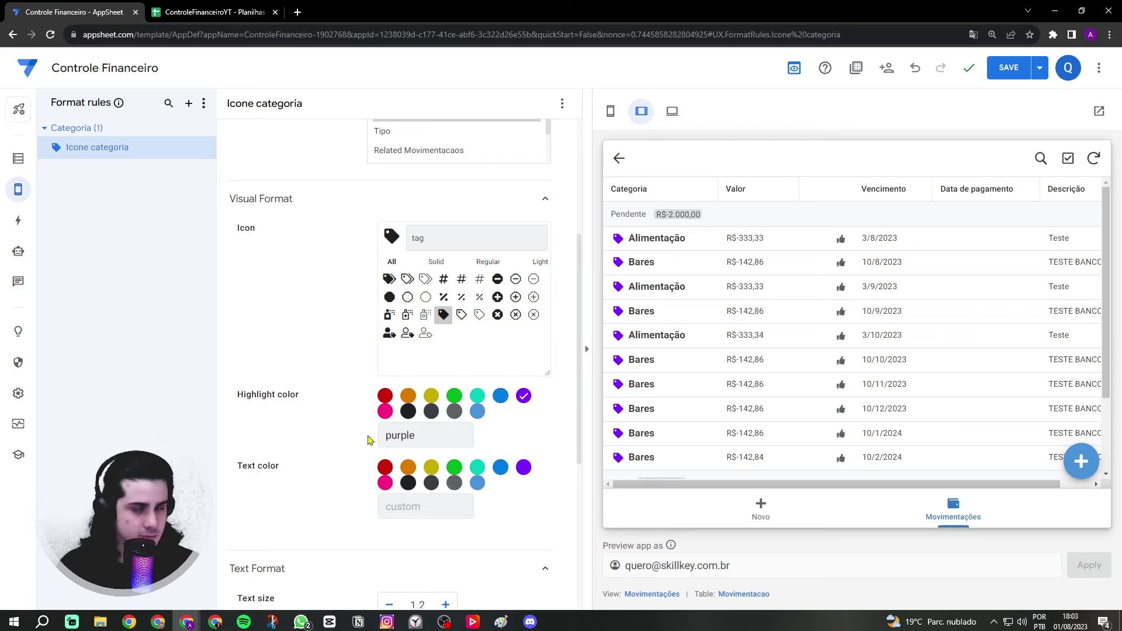
left_click(401, 447)
left_click_drag(437, 442, 345, 446)
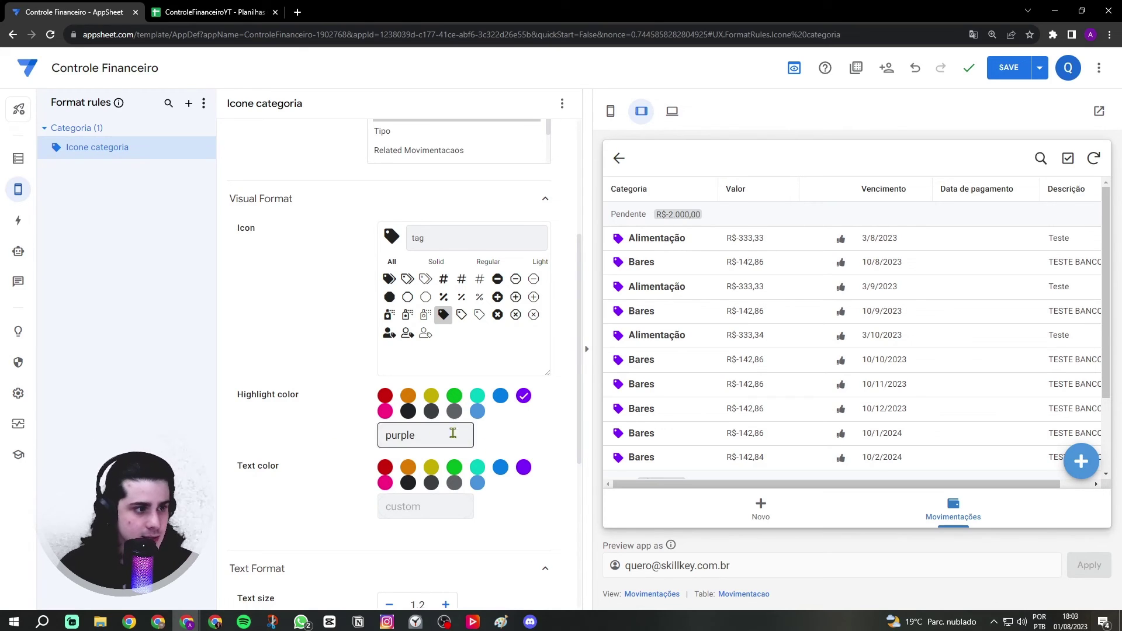
left_click(610, 111)
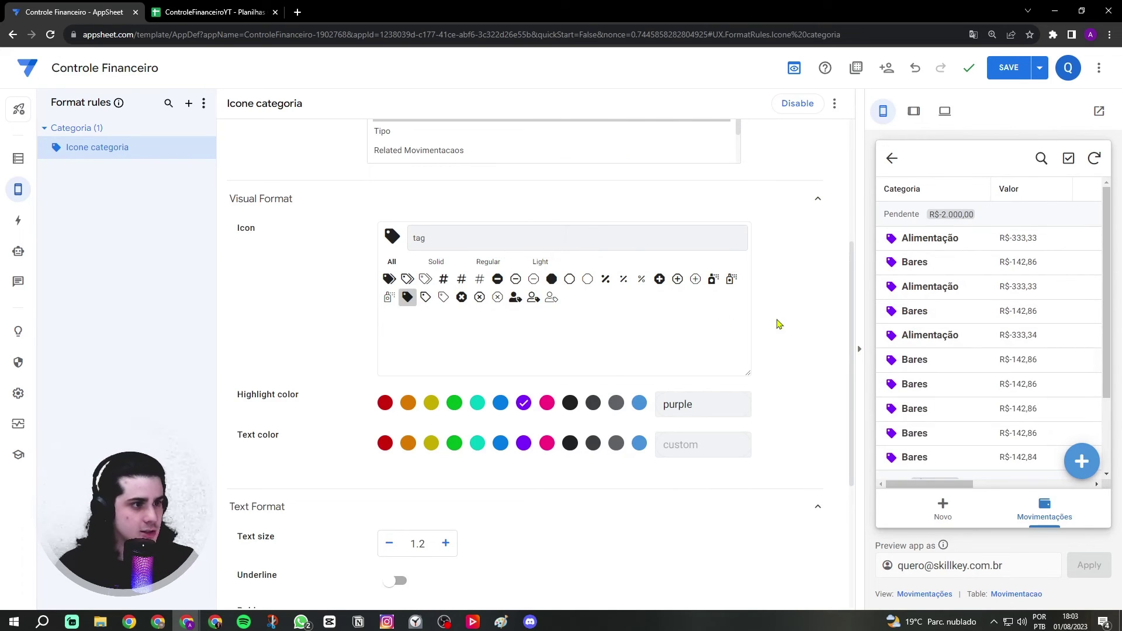
- Create another format rule for the Movimentacao table and name it "Action pago ou recebido"
left_click(187, 104)
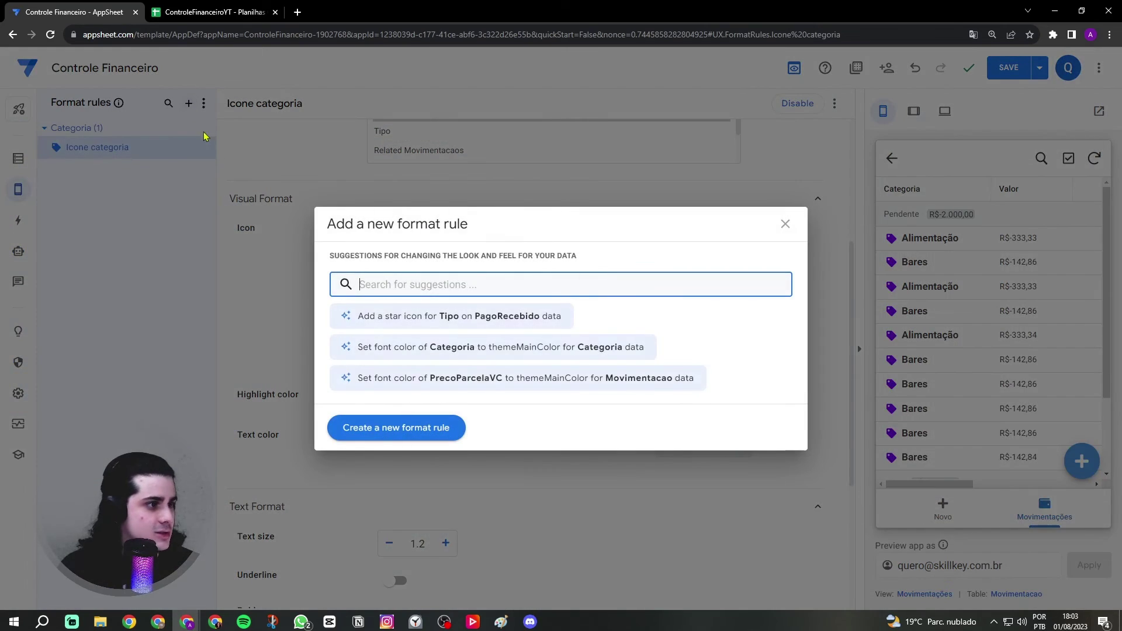
left_click(395, 430)
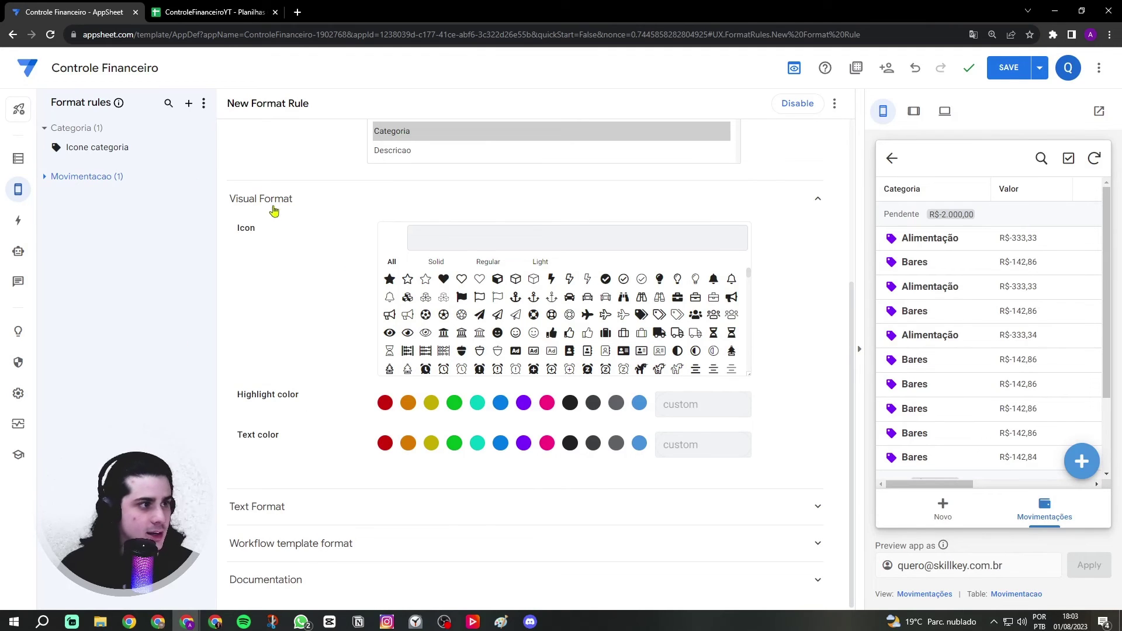
scroll(390, 268, "up", 4)
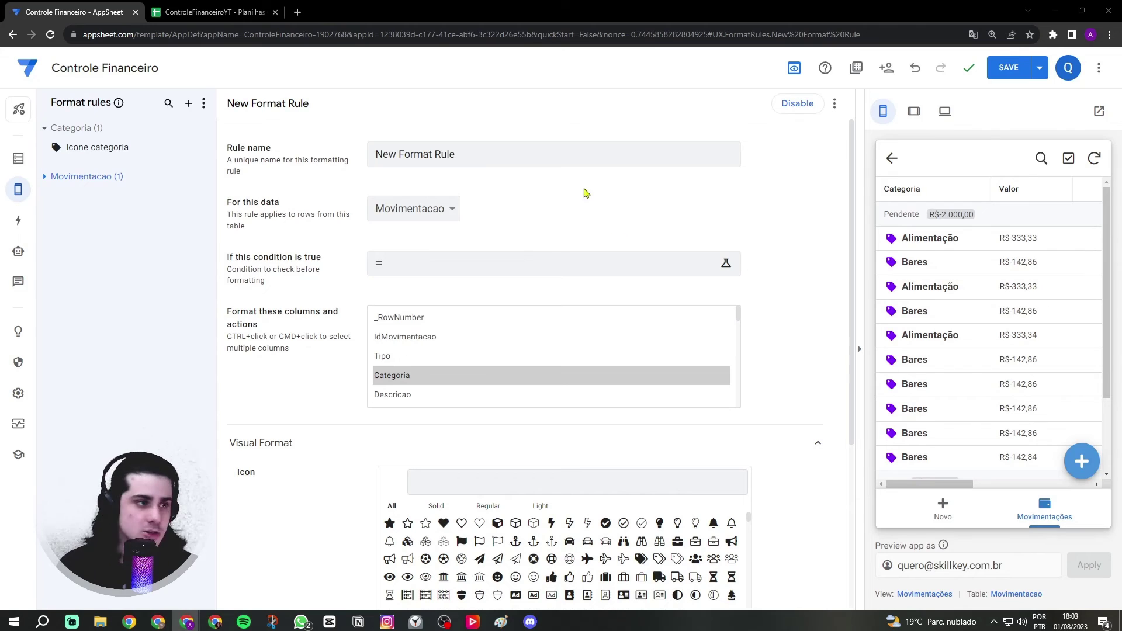
triple_click(550, 157)
type("Action pago ou recebido")
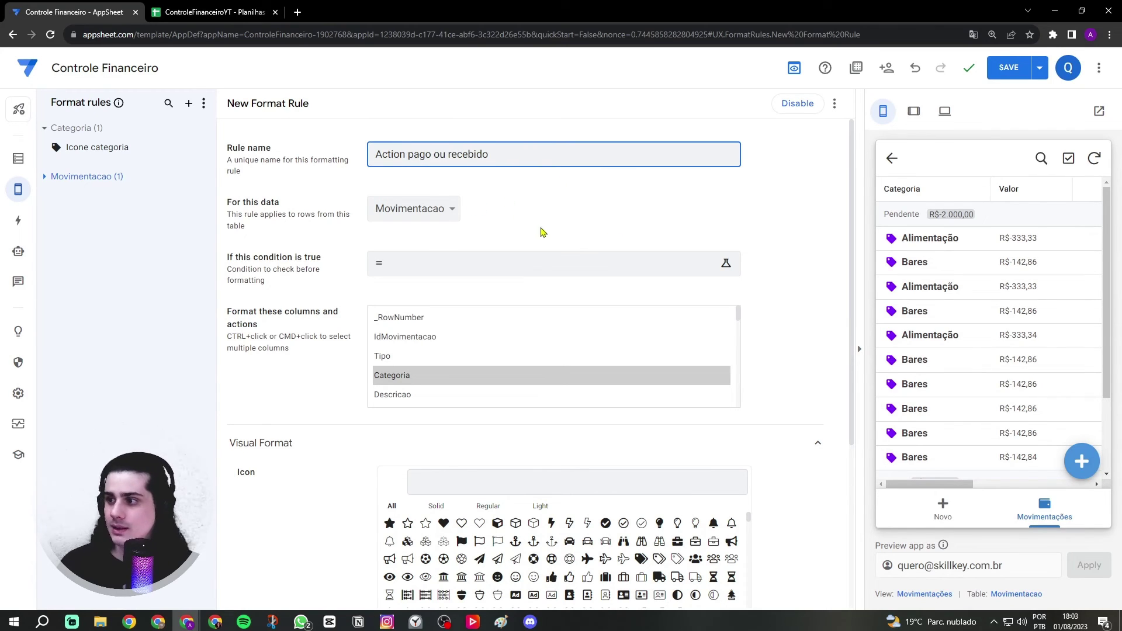
- Try to apply the rule to the "Recebido ou pago" and "Recebido ou pago 2" actions
scroll(549, 377, "down", 5)
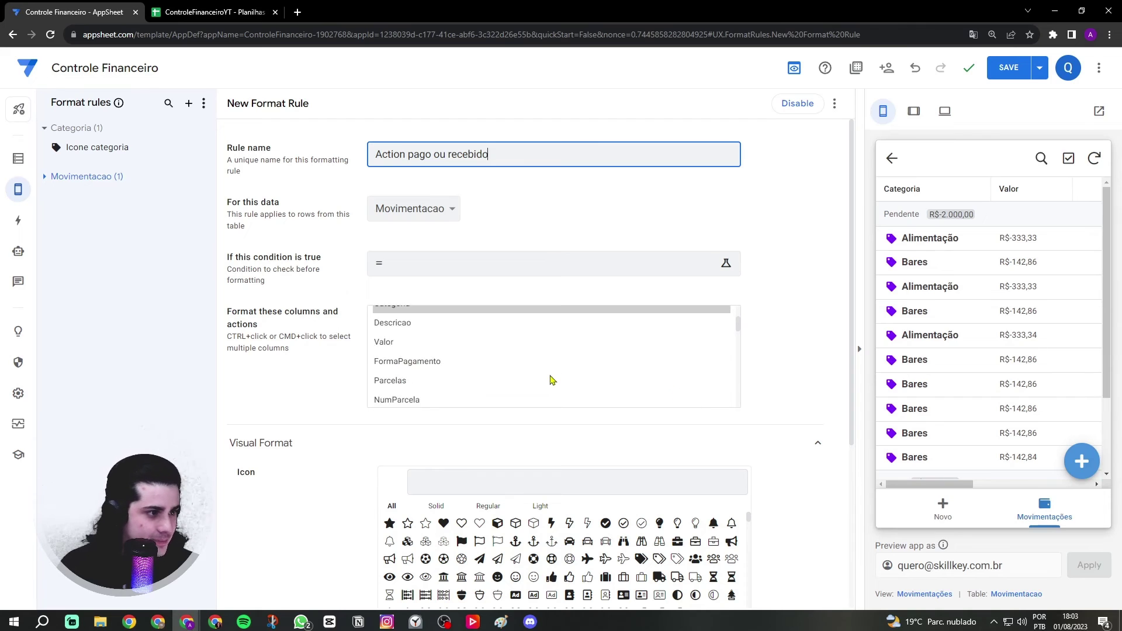
scroll(549, 377, "down", 8)
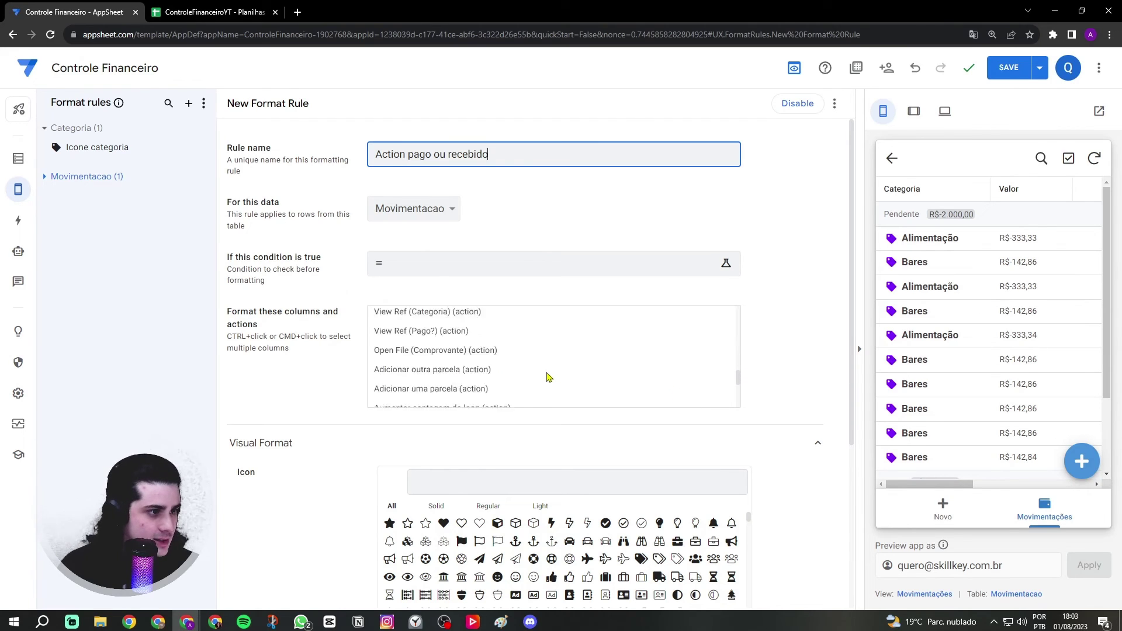
scroll(476, 389, "down", 1)
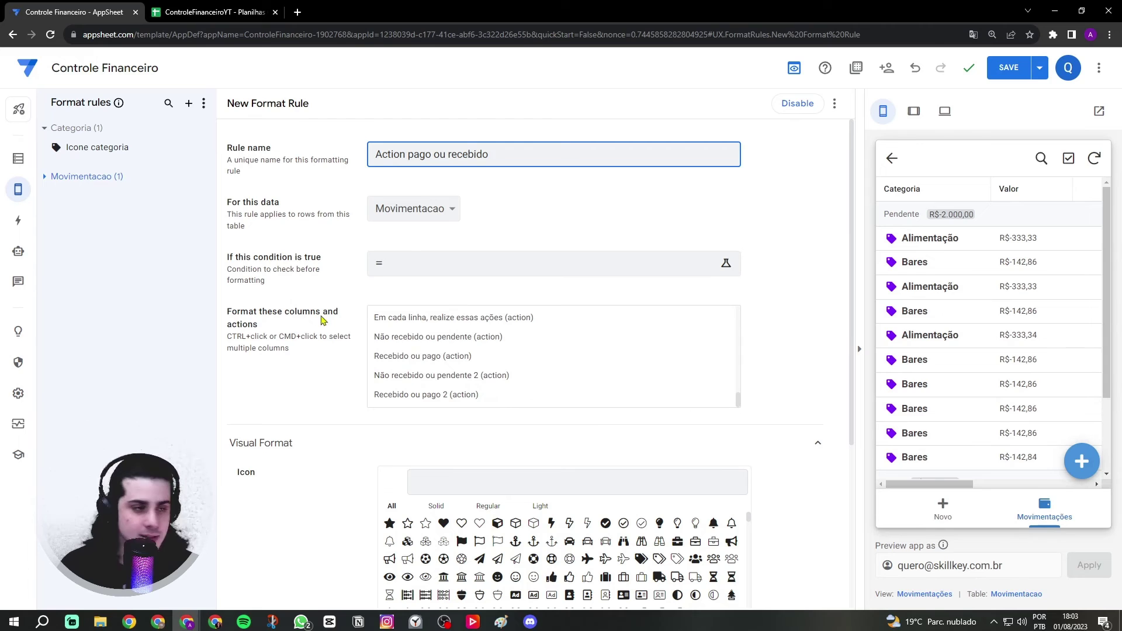
scroll(409, 351, "down", 2)
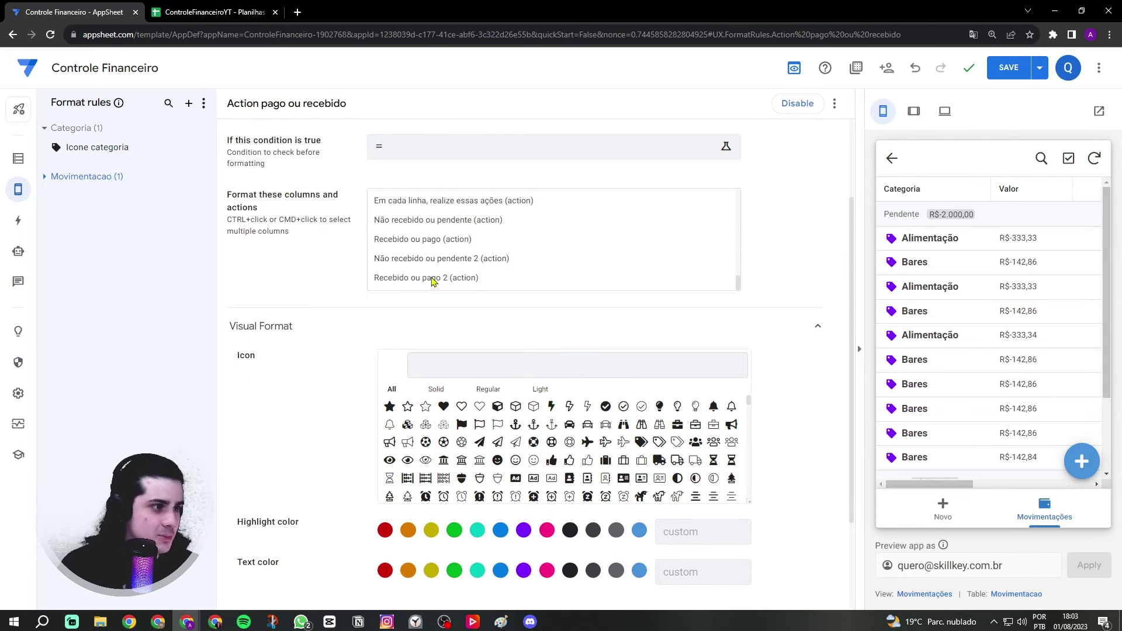
left_click(432, 279)
scroll(401, 297, "up", 2)
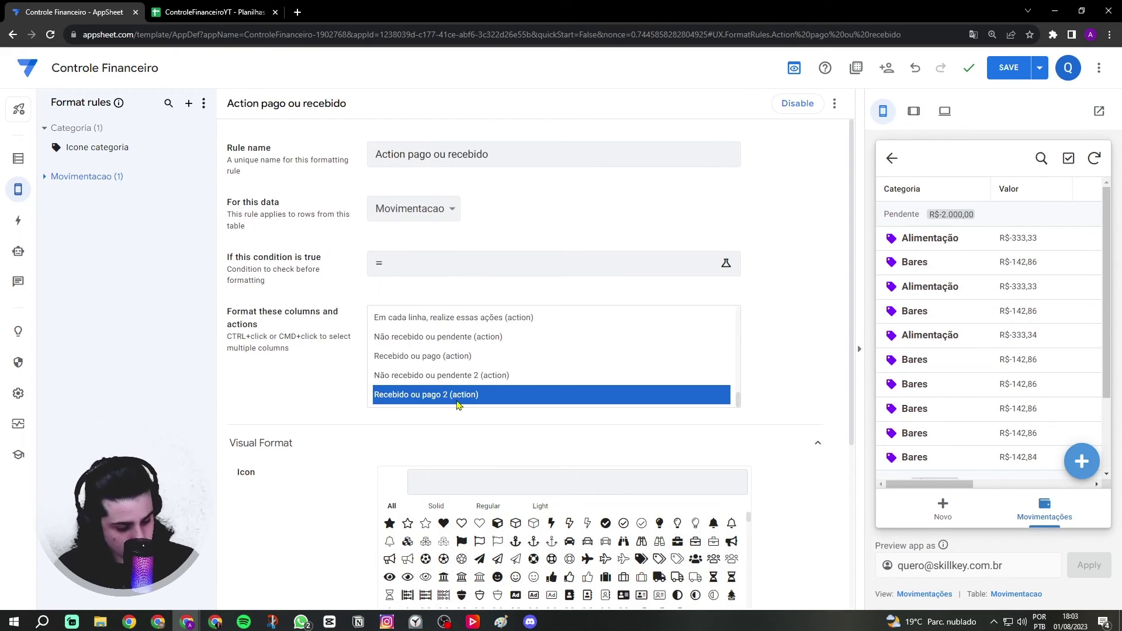
left_click(450, 356, "ctrl")
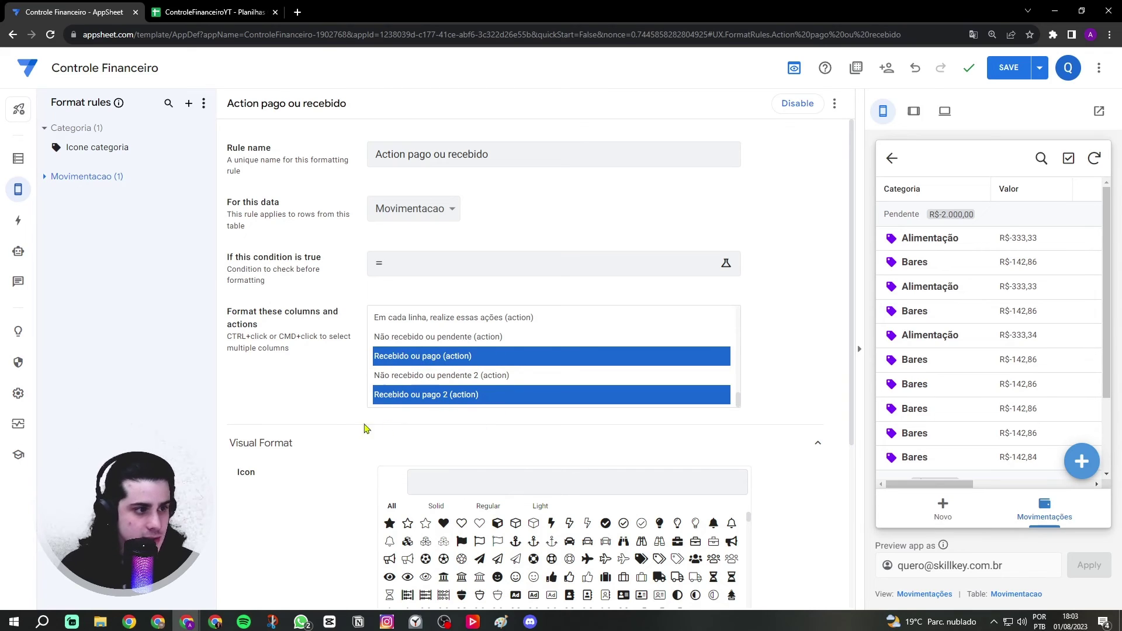
left_click(735, 424)
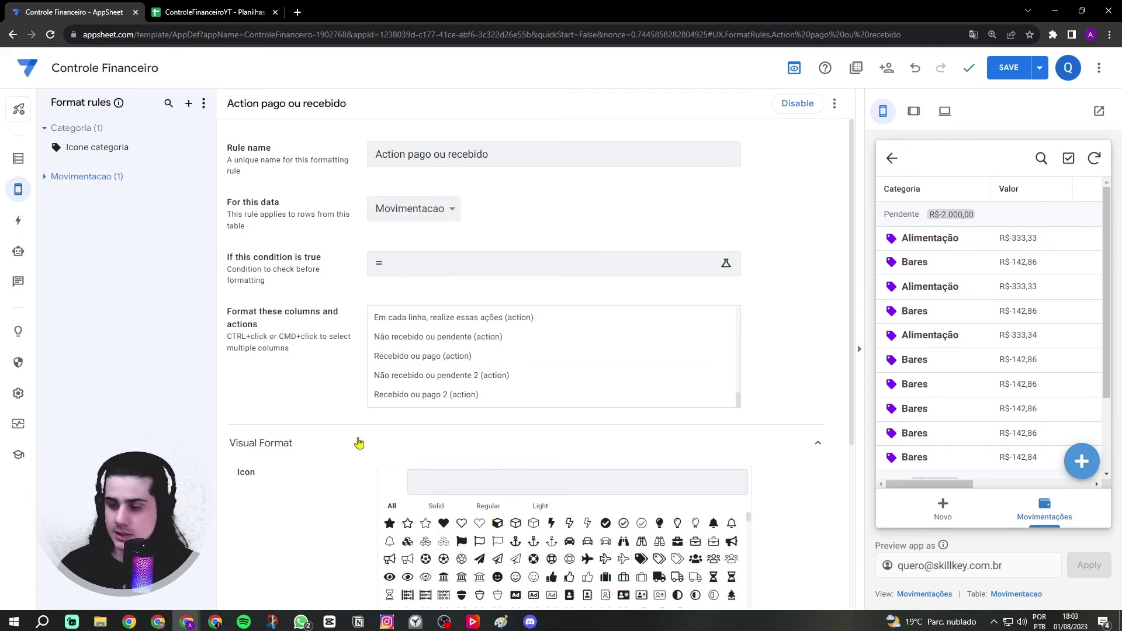
- Set the rule's highlight color to green and check the Movimentações list in the tablet preview
scroll(358, 442, "down", 4)
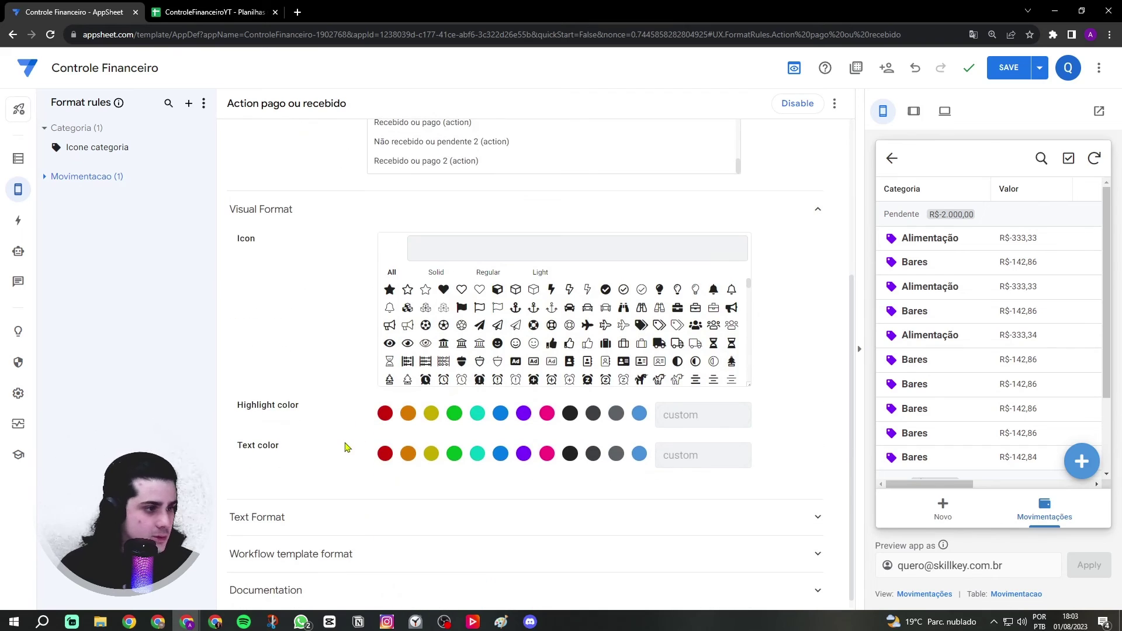
left_click(456, 419)
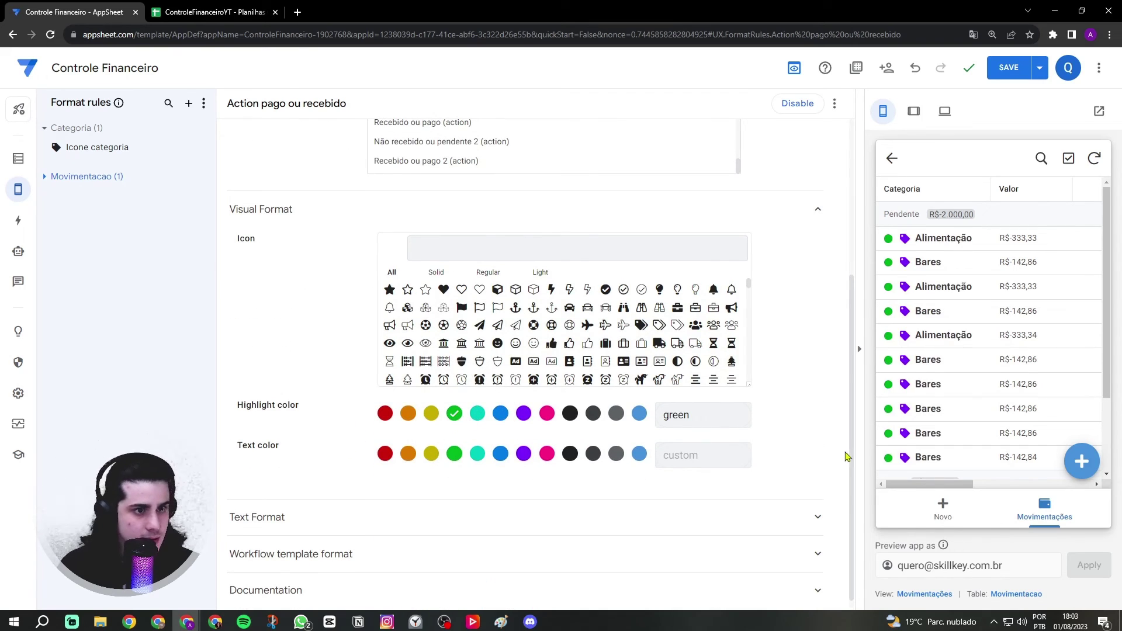
left_click(914, 111)
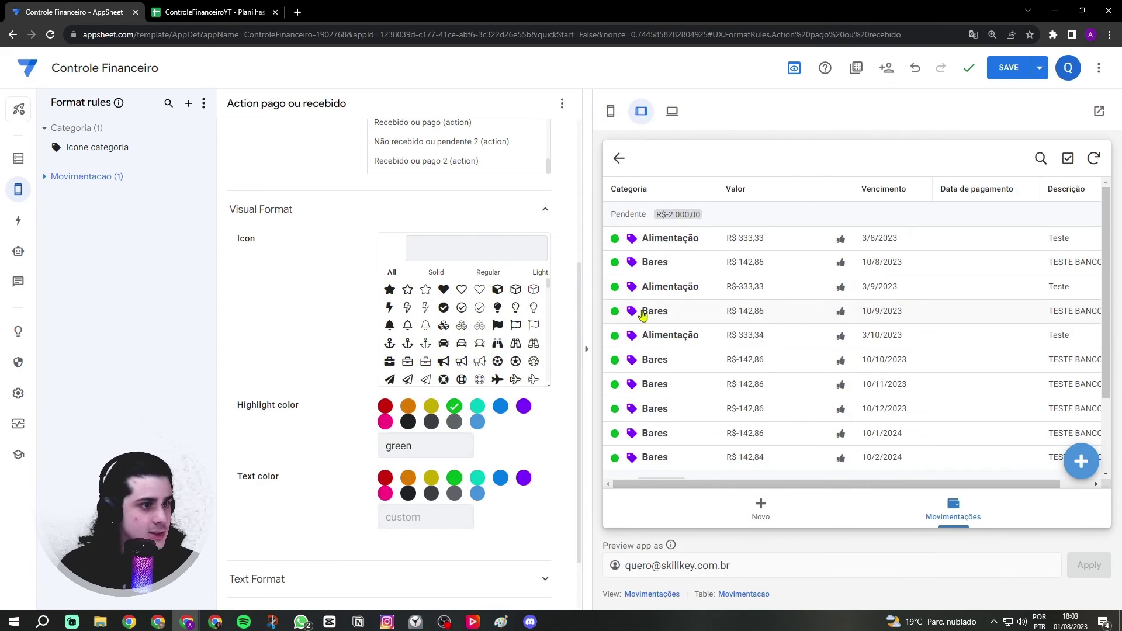
- Review which columns and actions the rule formats, expand the Movimentacao rule group, and save the app
scroll(409, 327, "up", 4)
scroll(415, 358, "up", 5)
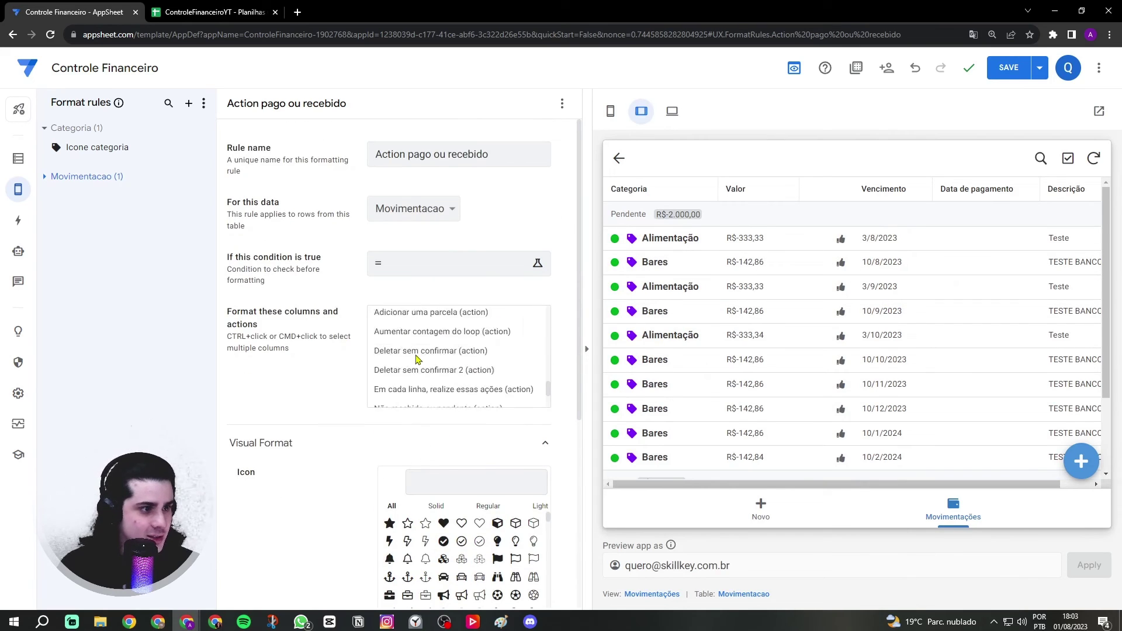
scroll(418, 359, "up", 5)
left_click(45, 176)
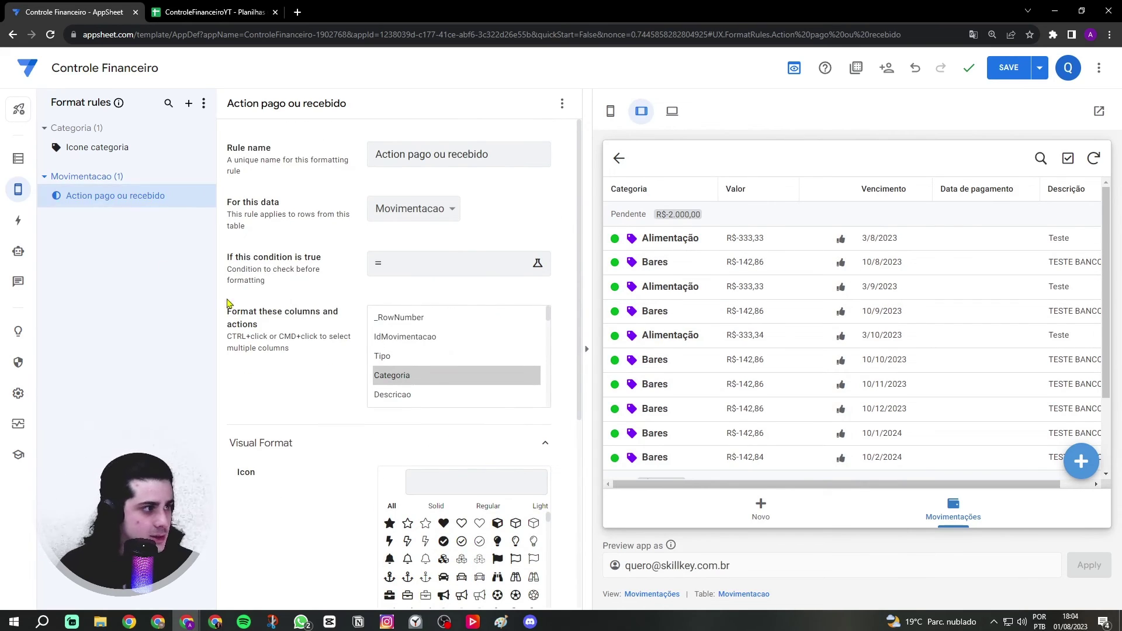
left_click(991, 79)
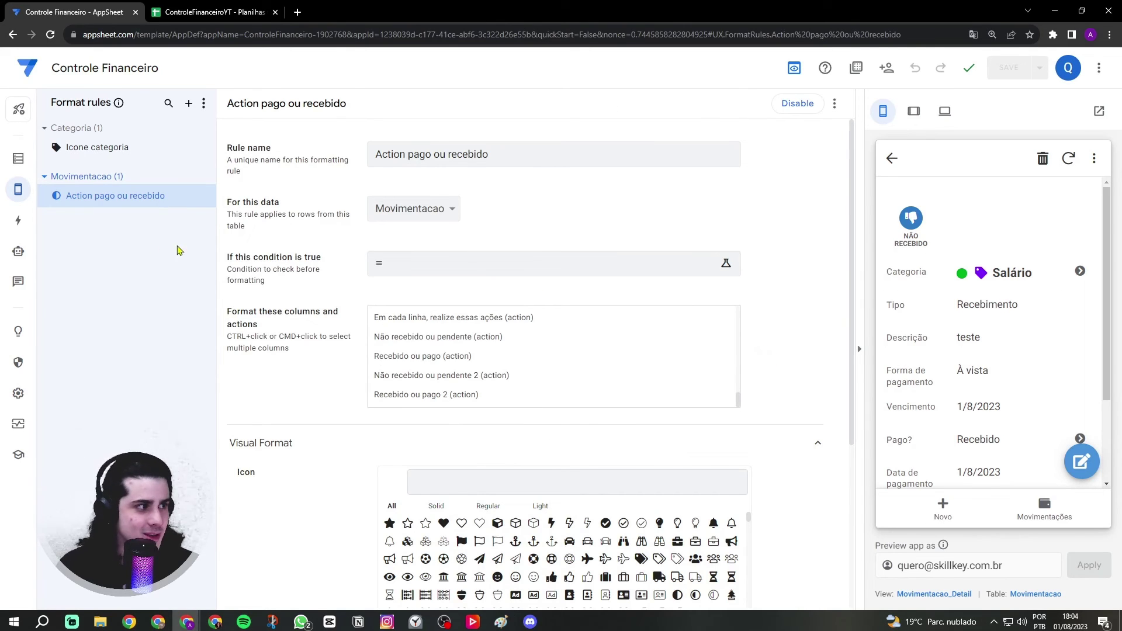
- Apply the rule to the "Recebido ou pago" and "Recebido ou pago 2" actions instead of Categoria and save the app
left_click(892, 159)
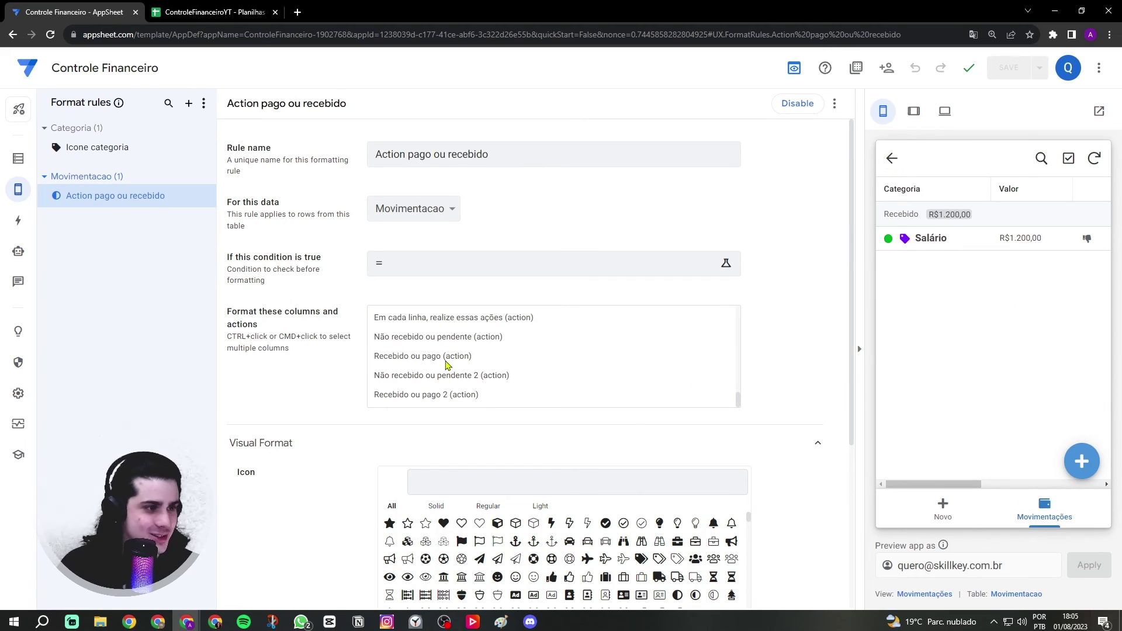
left_click(408, 357)
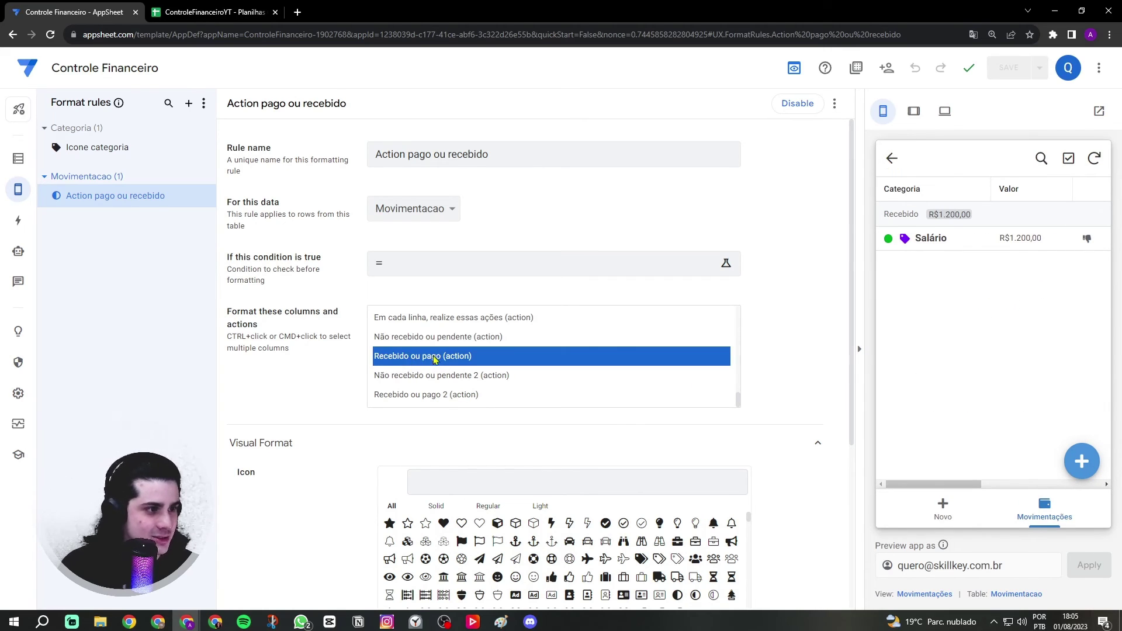
scroll(534, 363, "up", 10)
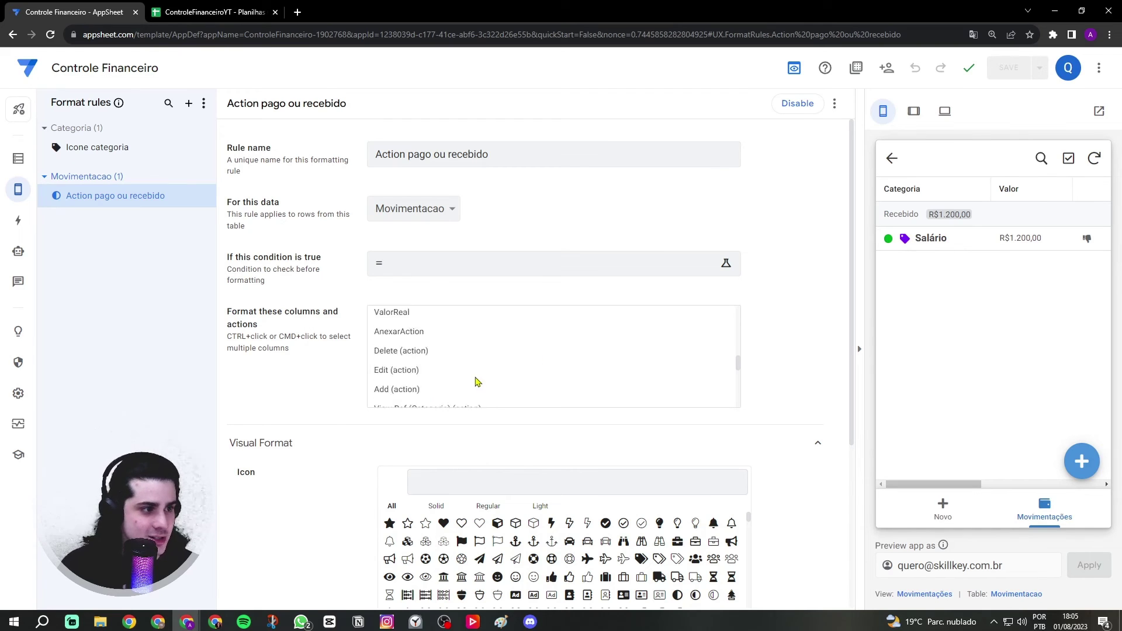
scroll(477, 381, "down", 8)
left_click(458, 399, "ctrl")
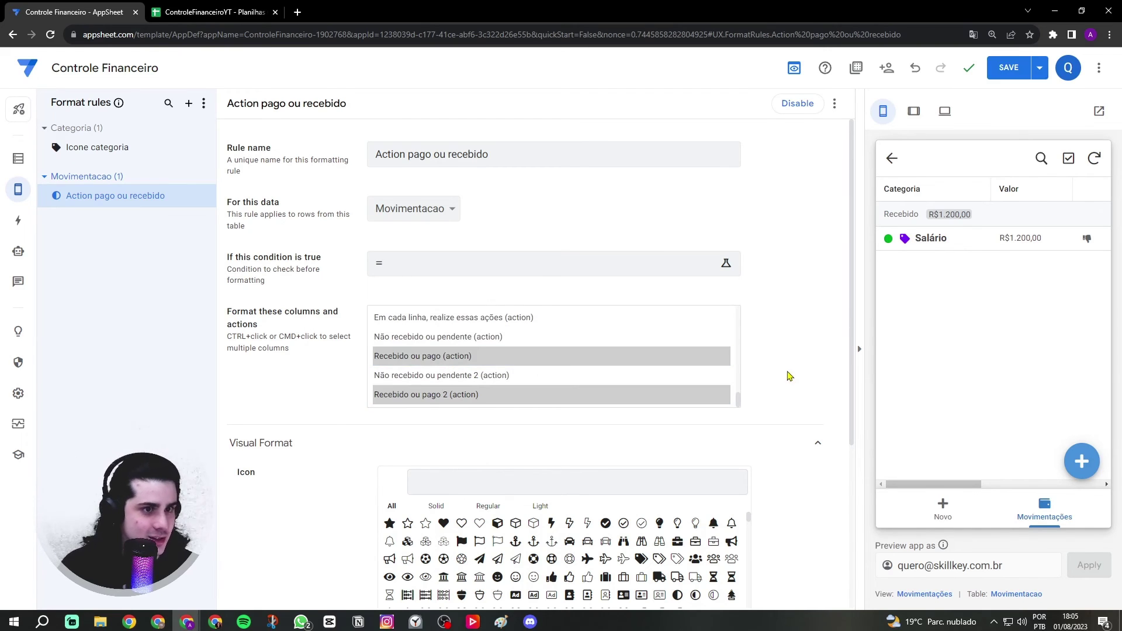
left_click(1011, 73)
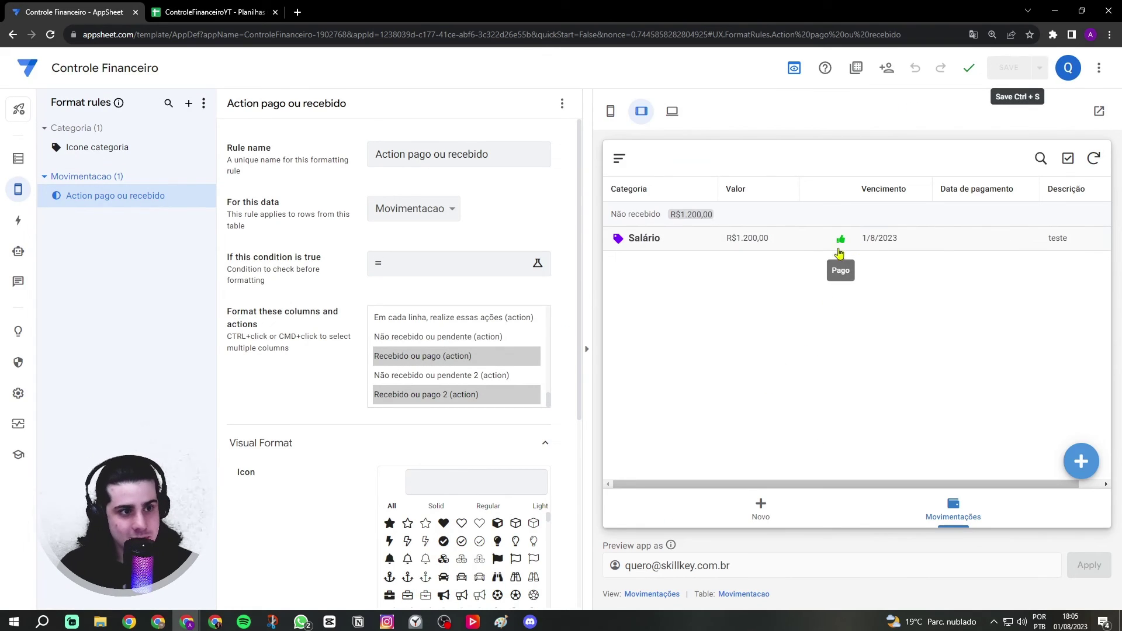
- Check the received action's color in the Salário record's detail view, and return the preview to the list at phone size
left_click(809, 245)
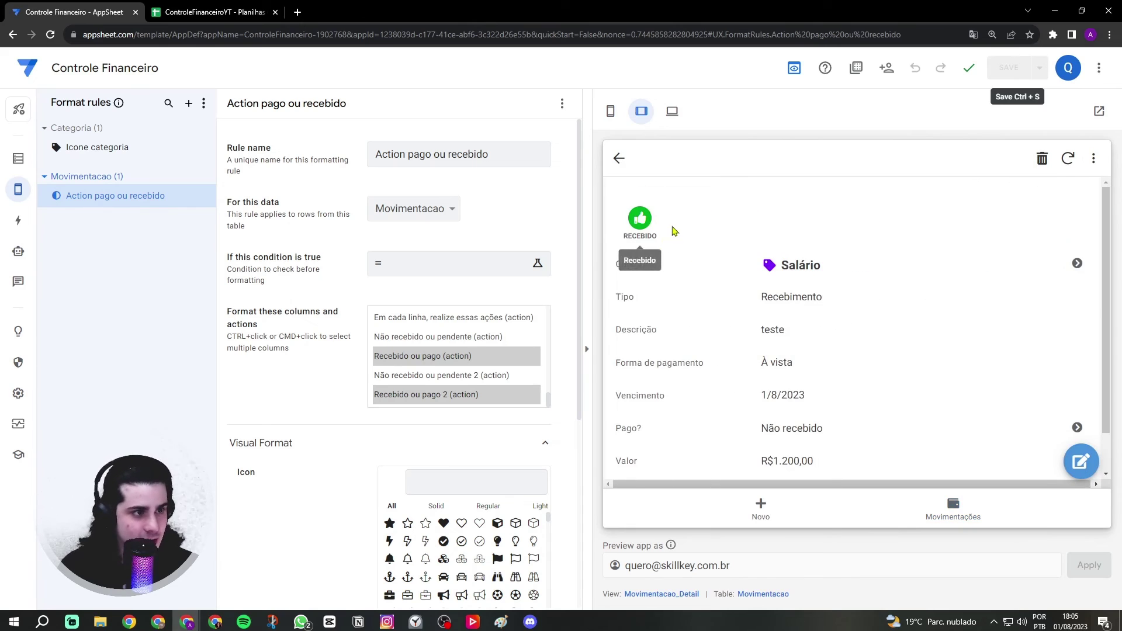
left_click(616, 159)
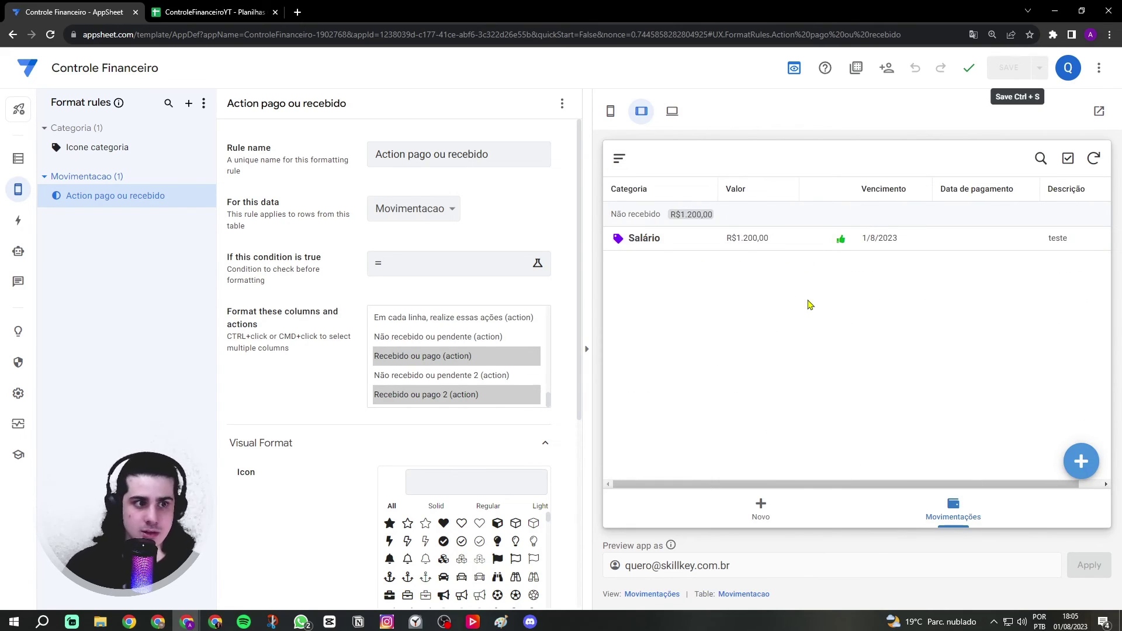
left_click(617, 115)
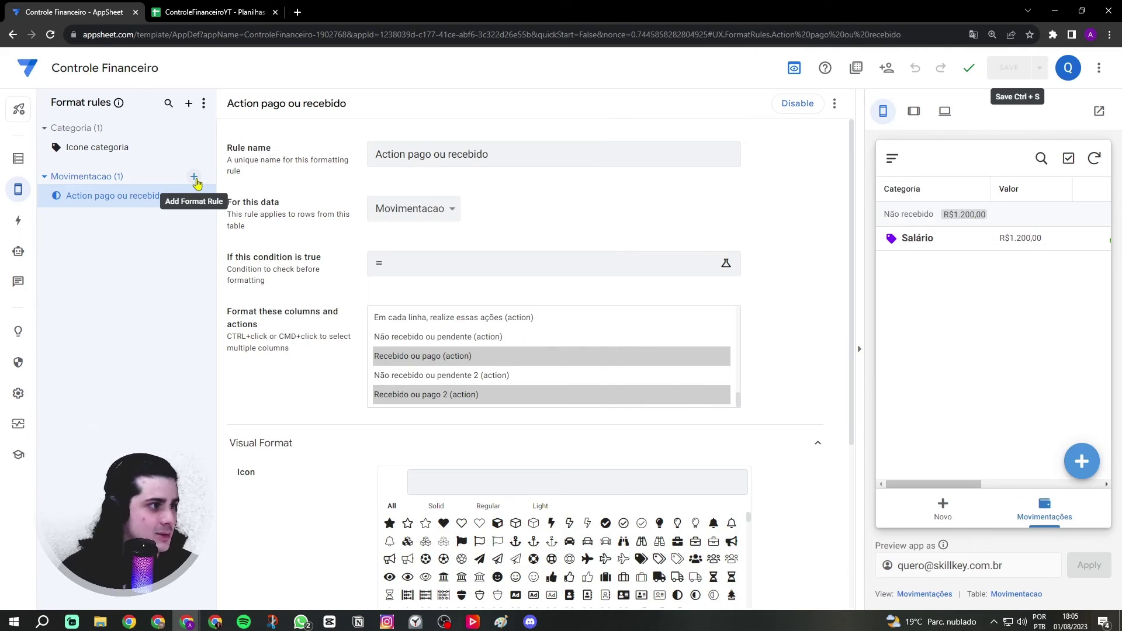
- Create another format rule for the Movimentacao table and name it "Action pendente ou não recebido"
left_click(195, 179)
left_click(391, 427)
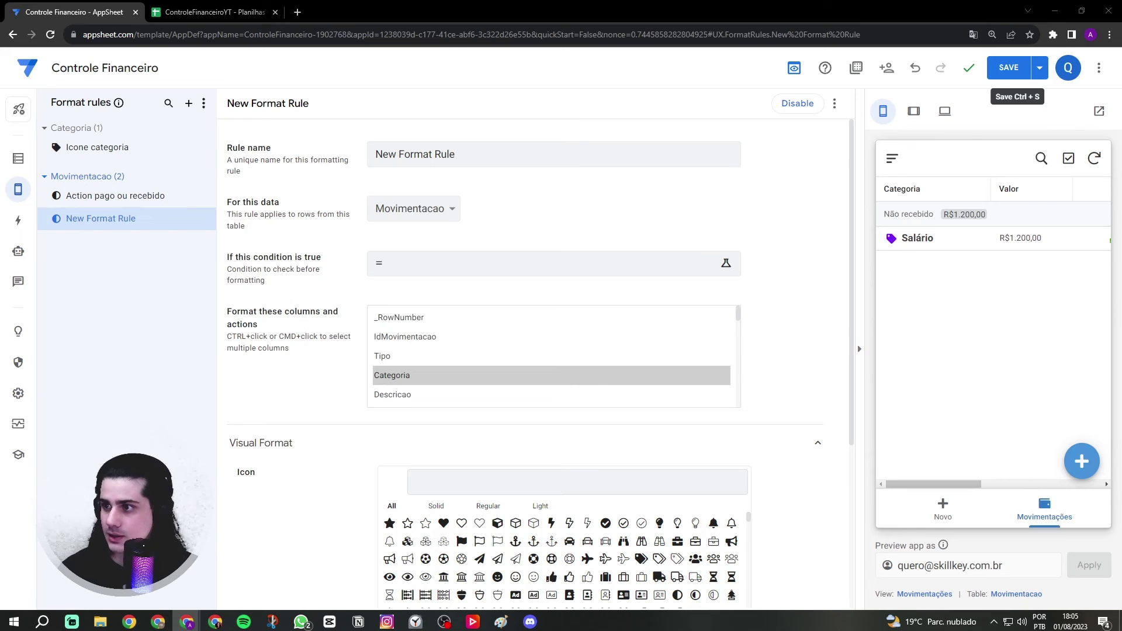
triple_click(541, 154)
type("Action pendente ou não recebido")
left_click(543, 188)
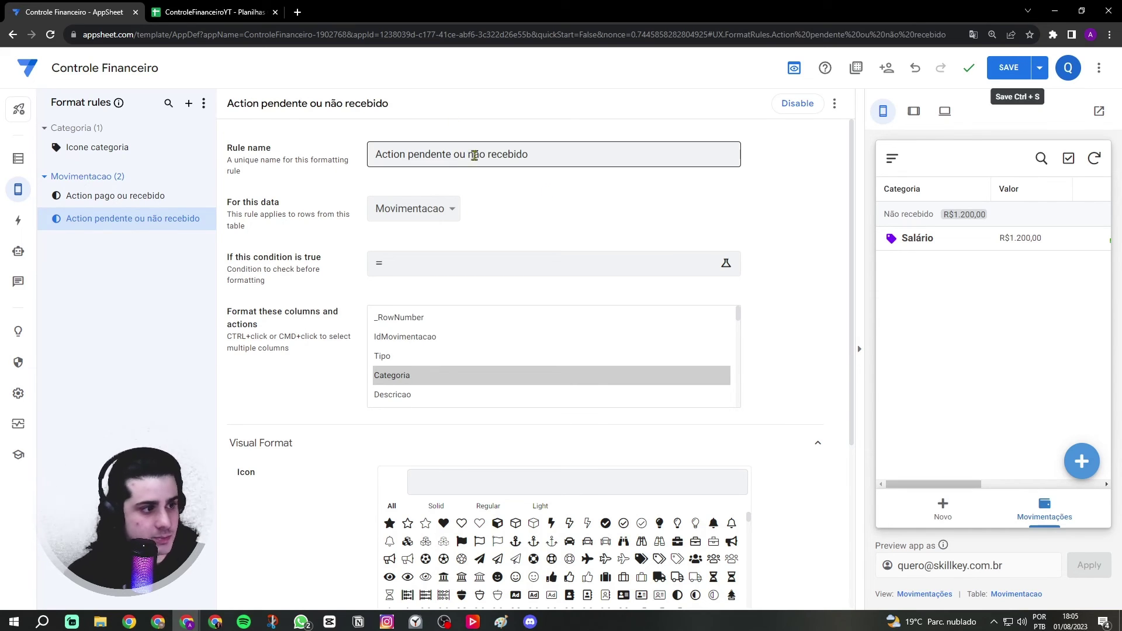
- Apply the rule to the "Não recebido ou pendente" and "Não recebido ou pendente 2" actions
left_click(715, 344)
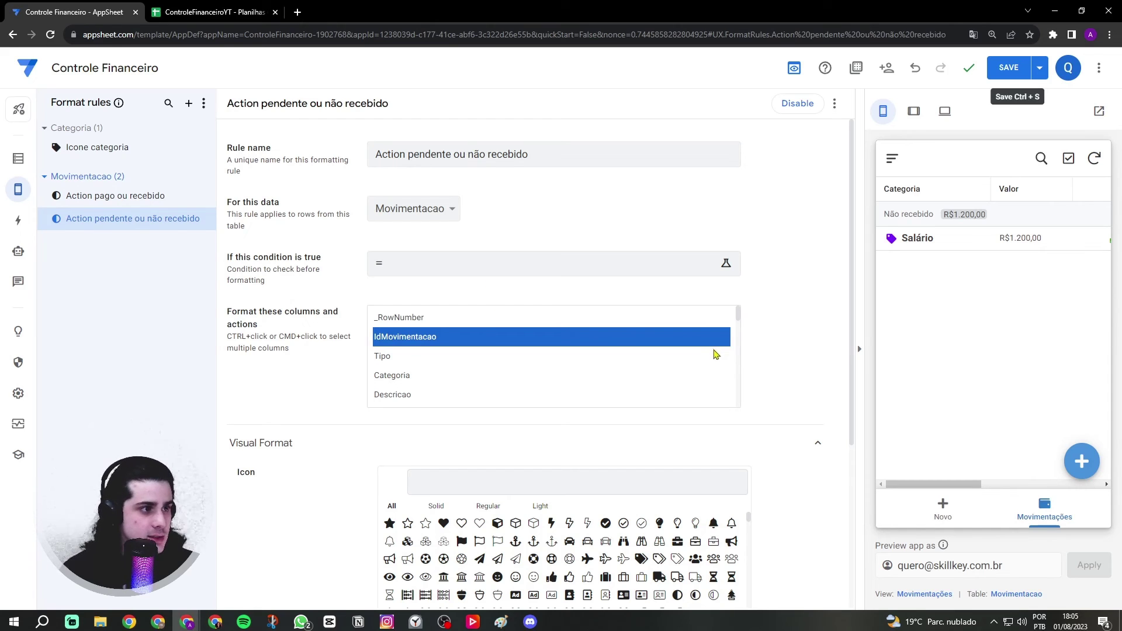
scroll(645, 377, "down", 10)
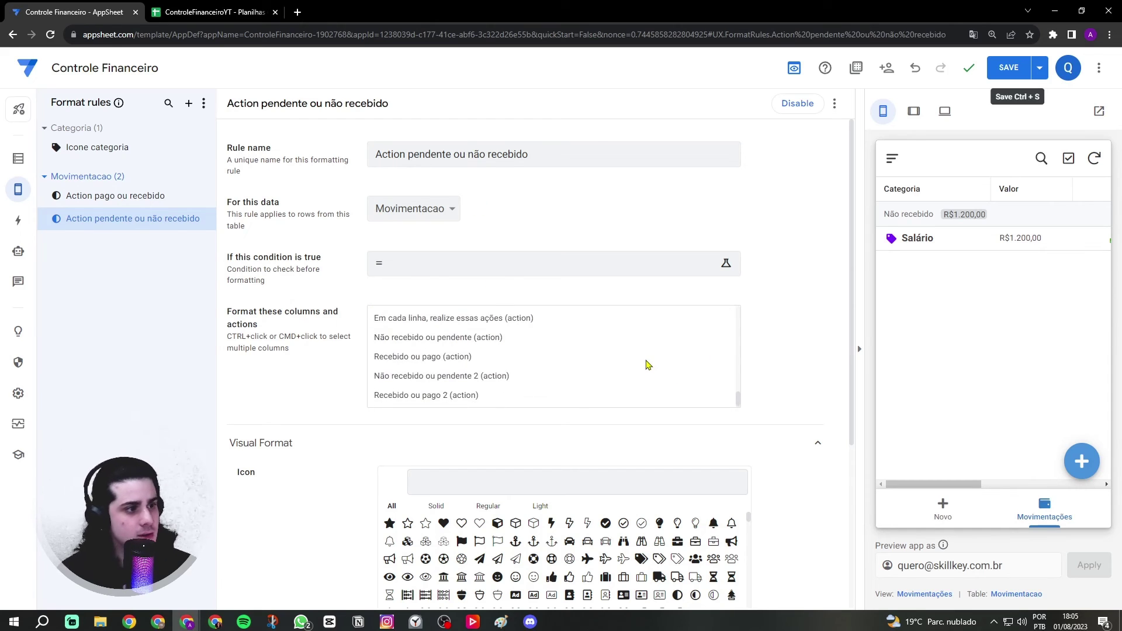
left_click(483, 381)
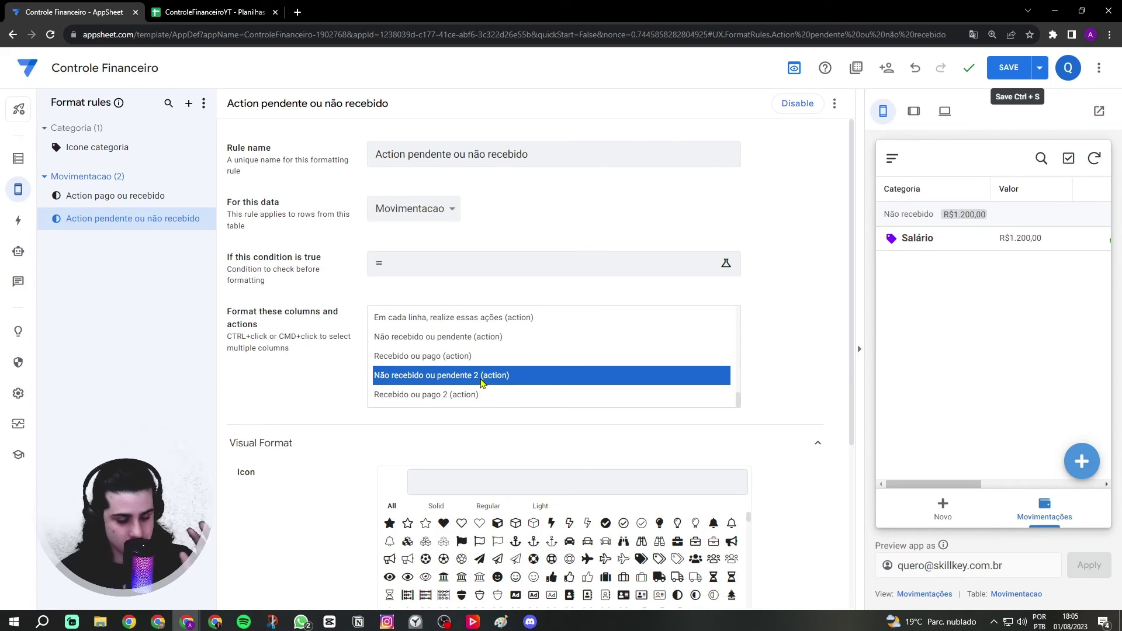
left_click(481, 343, "ctrl")
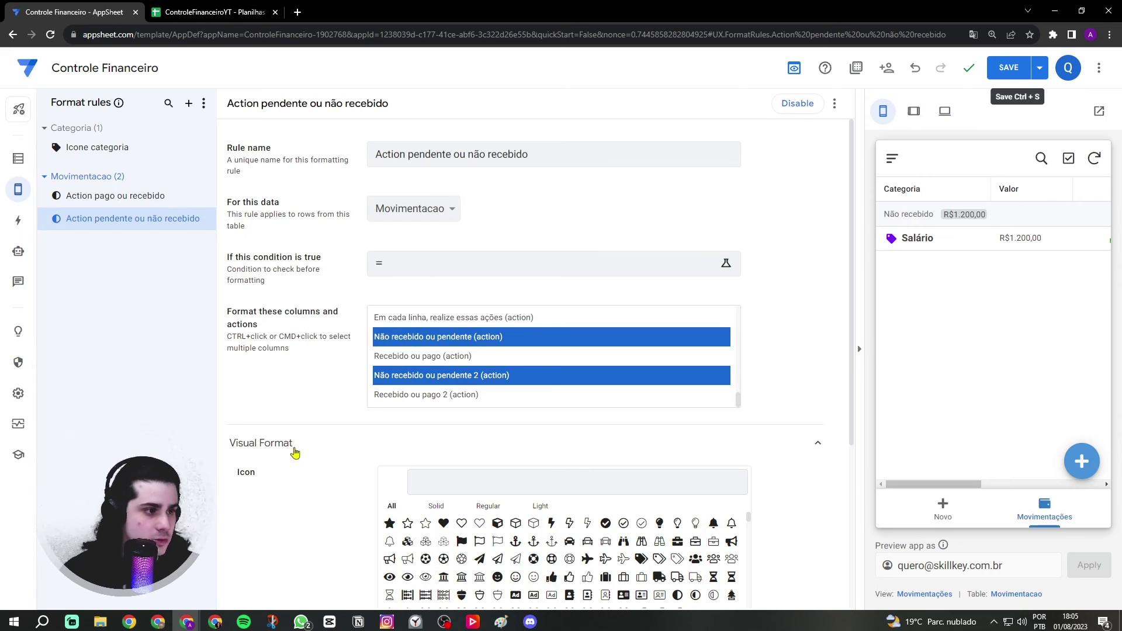
- Set the rule's highlight color to red and test it by marking the Salário entry as received in the tablet preview
scroll(292, 450, "down", 4)
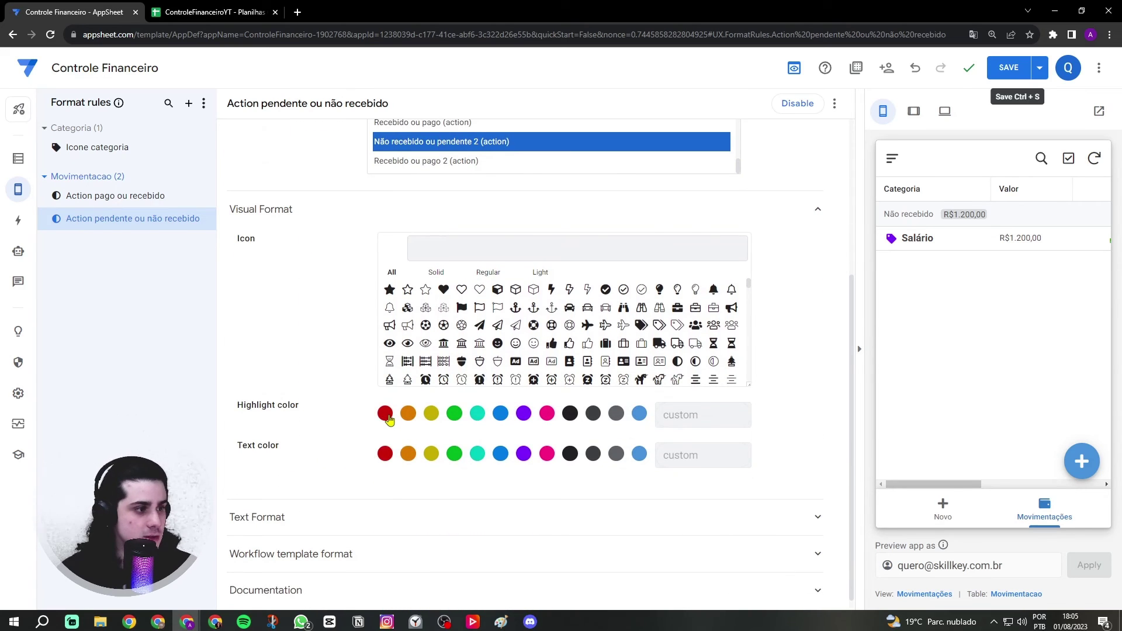
left_click(385, 413)
left_click(914, 112)
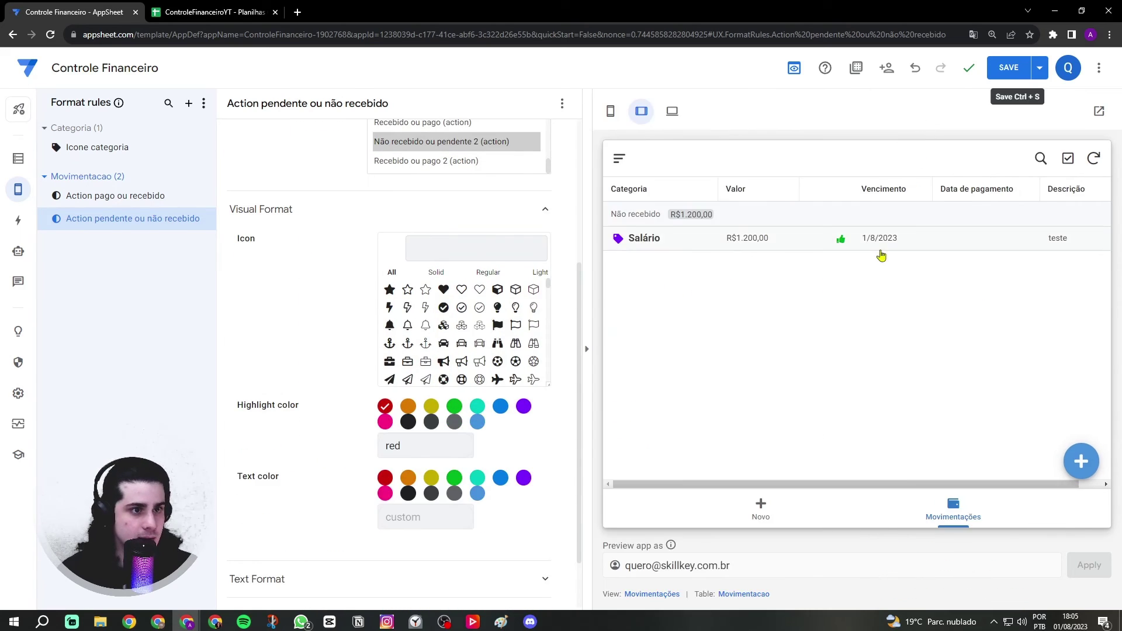
left_click(842, 240)
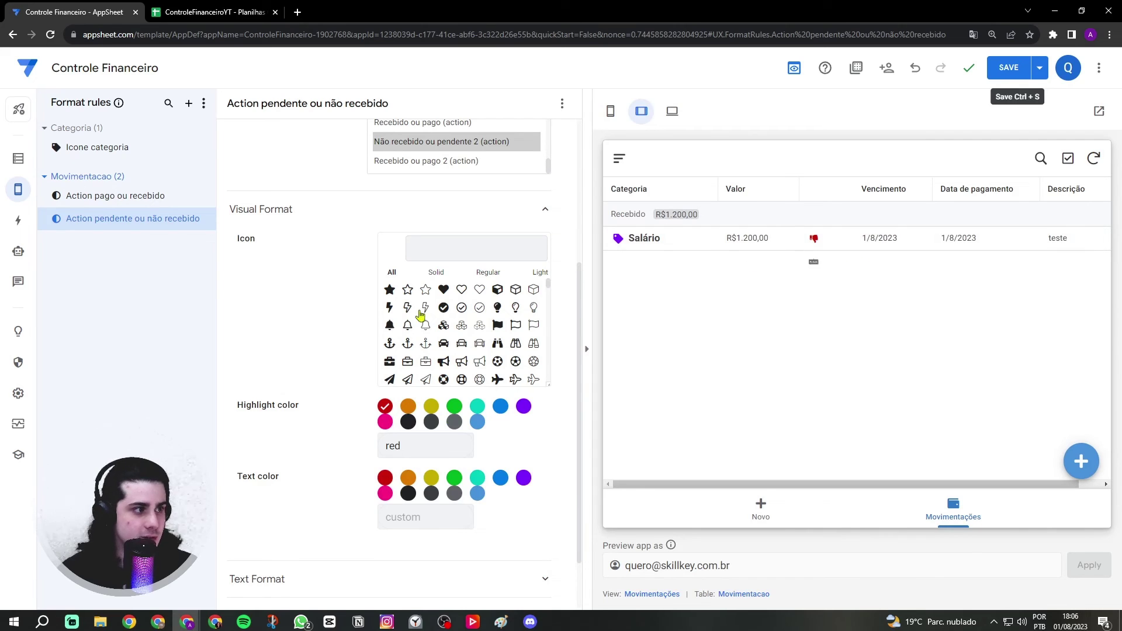
- Create a third Movimentacao format rule named "Valor real despesa" and return the preview to phone size
scroll(369, 327, "up", 3)
scroll(369, 328, "up", 1)
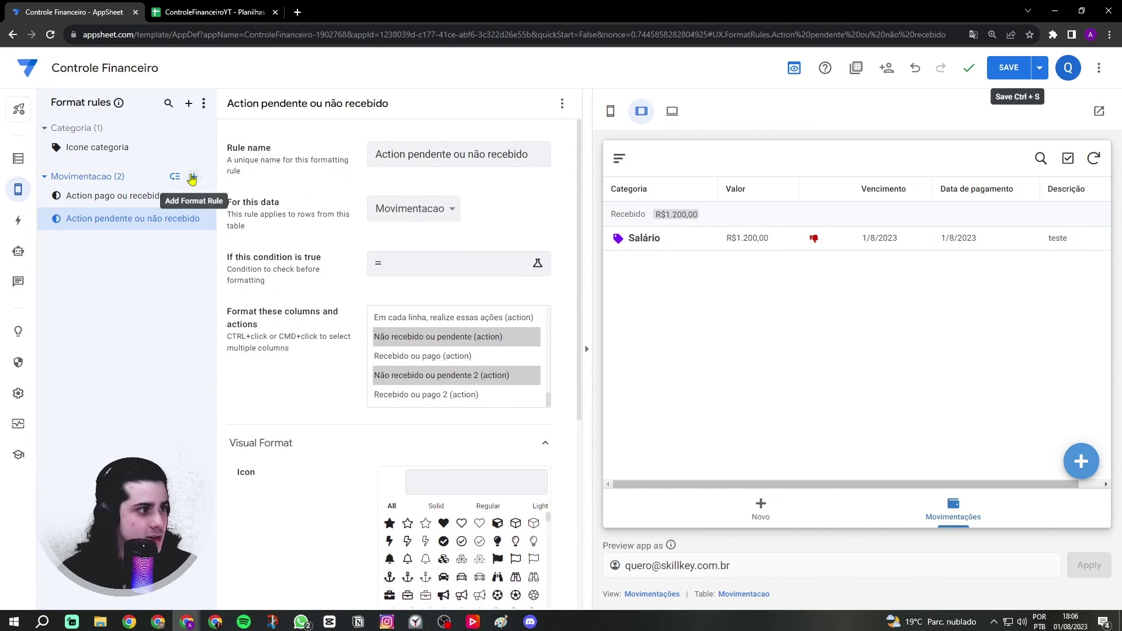
left_click(191, 177)
left_click(393, 430)
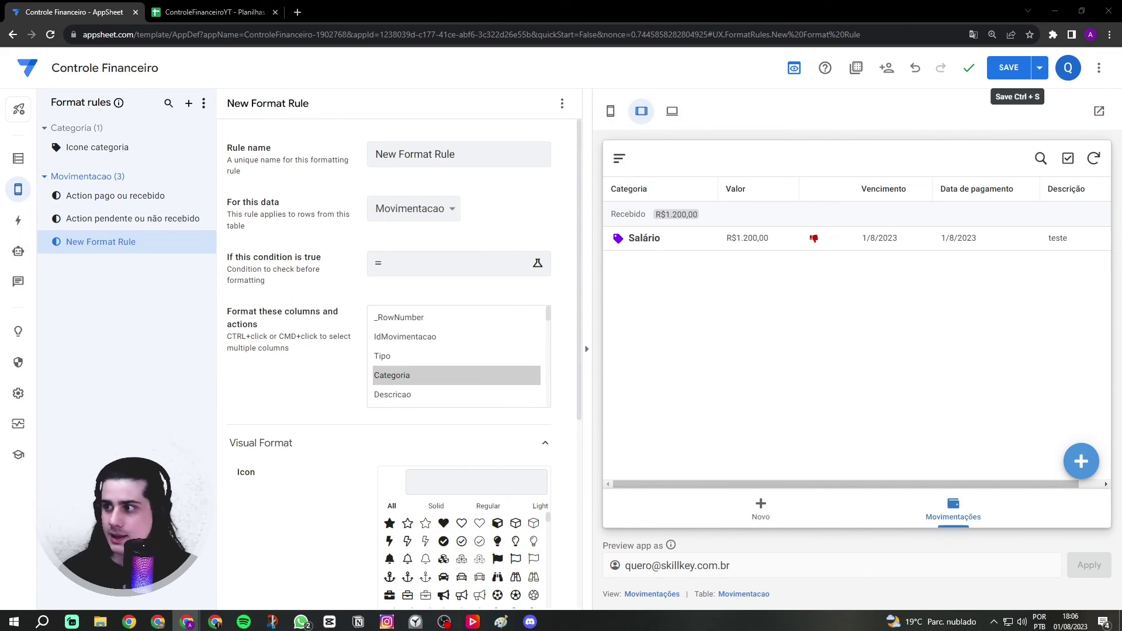
left_click(609, 111)
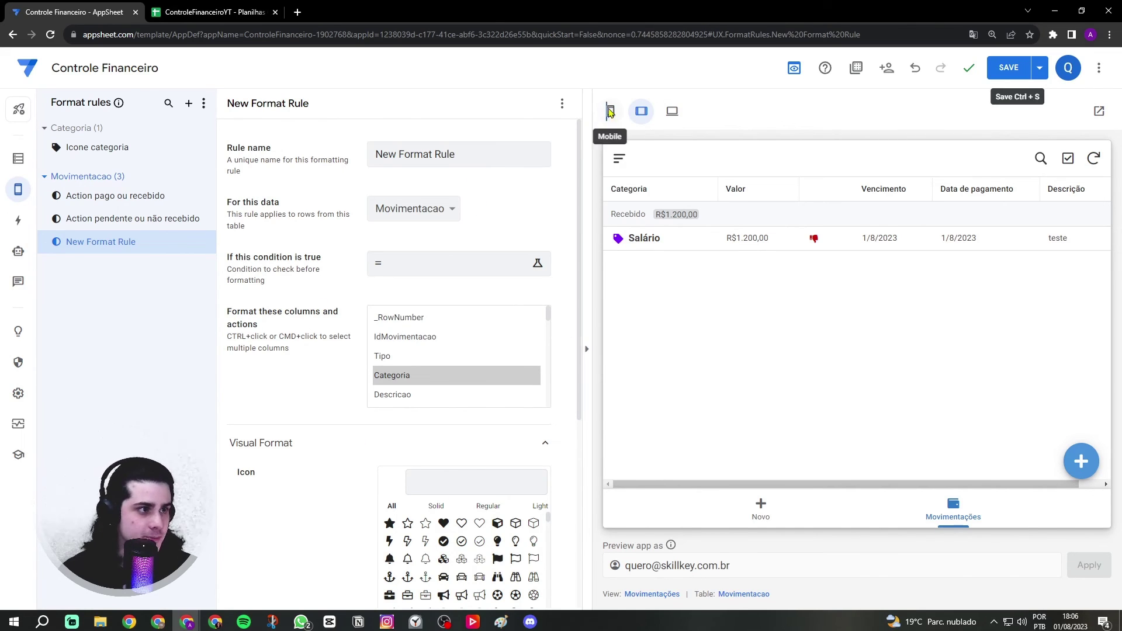
triple_click(490, 153)
type("Valor real despesa")
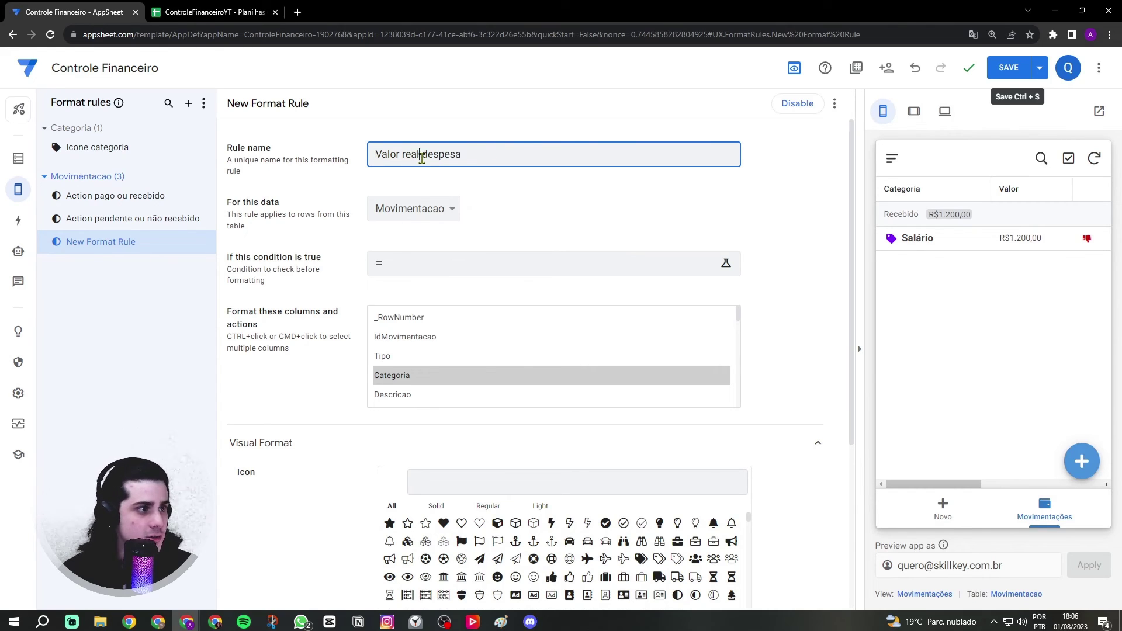
left_click_drag(422, 159, 615, 156)
left_click(563, 207)
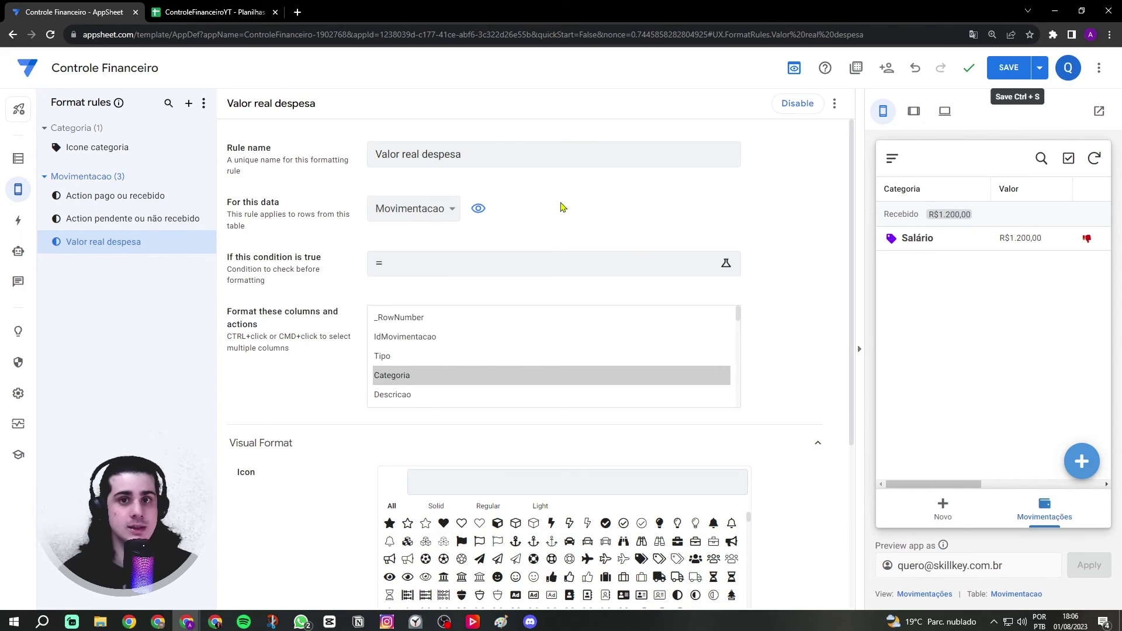
- Set the condition of the "Valor real despesa" rule to [Tipo]='Despesa' and save the expression
left_click(442, 269)
type("[")
key("Caps_Lock")
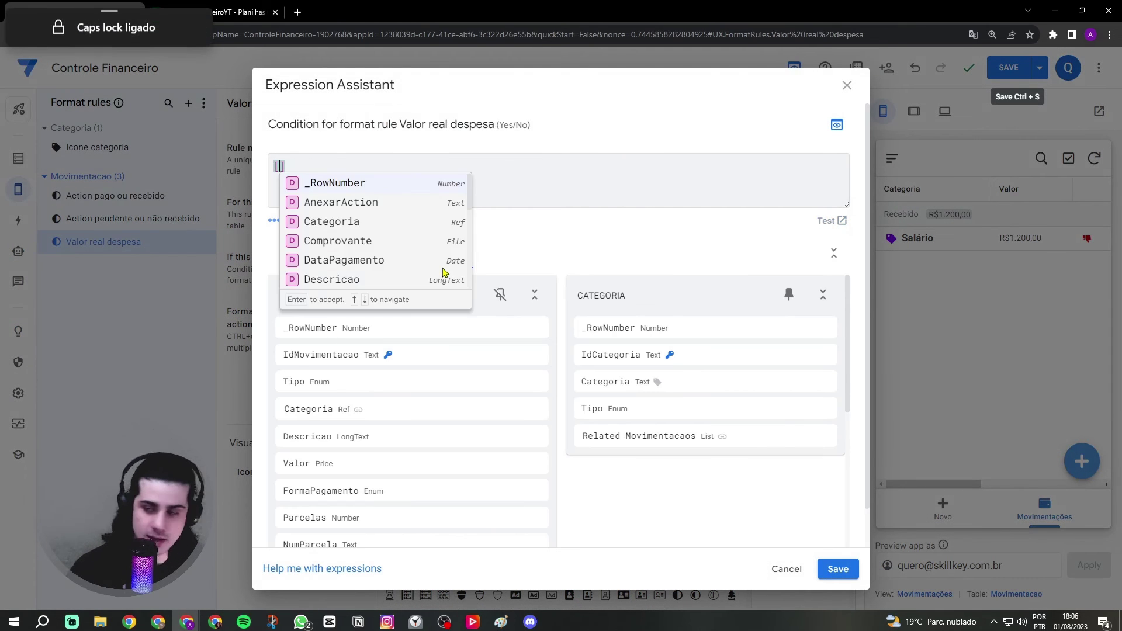
type("T")
key("Caps_Lock")
type("ipo]='")
key("Caps_Lock")
type("D")
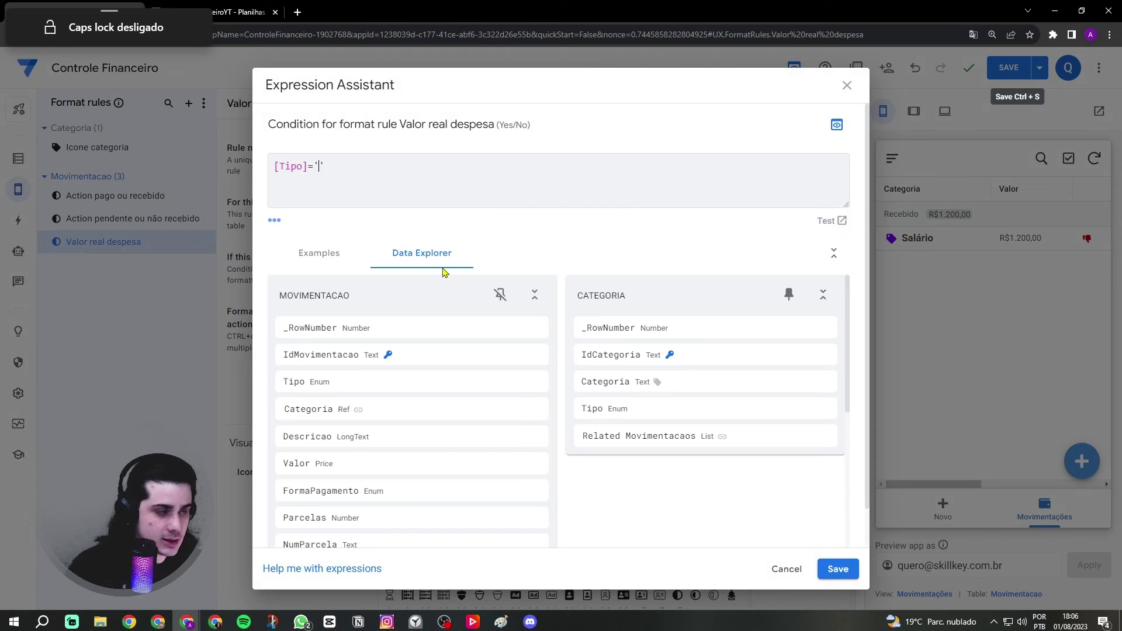
key("Caps_Lock")
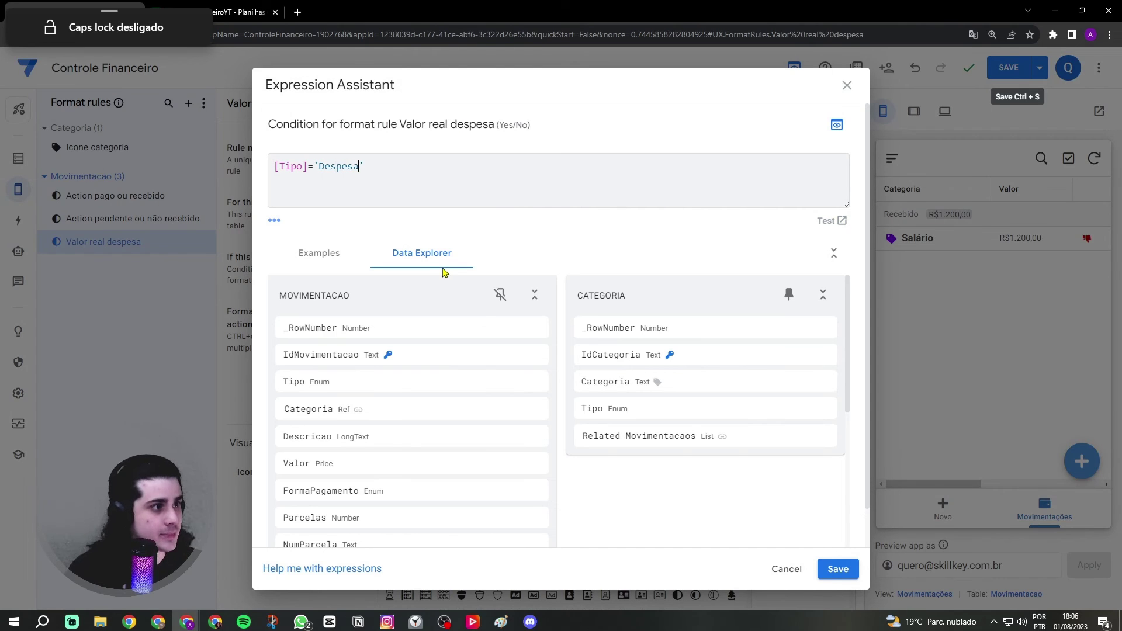
left_click(837, 569)
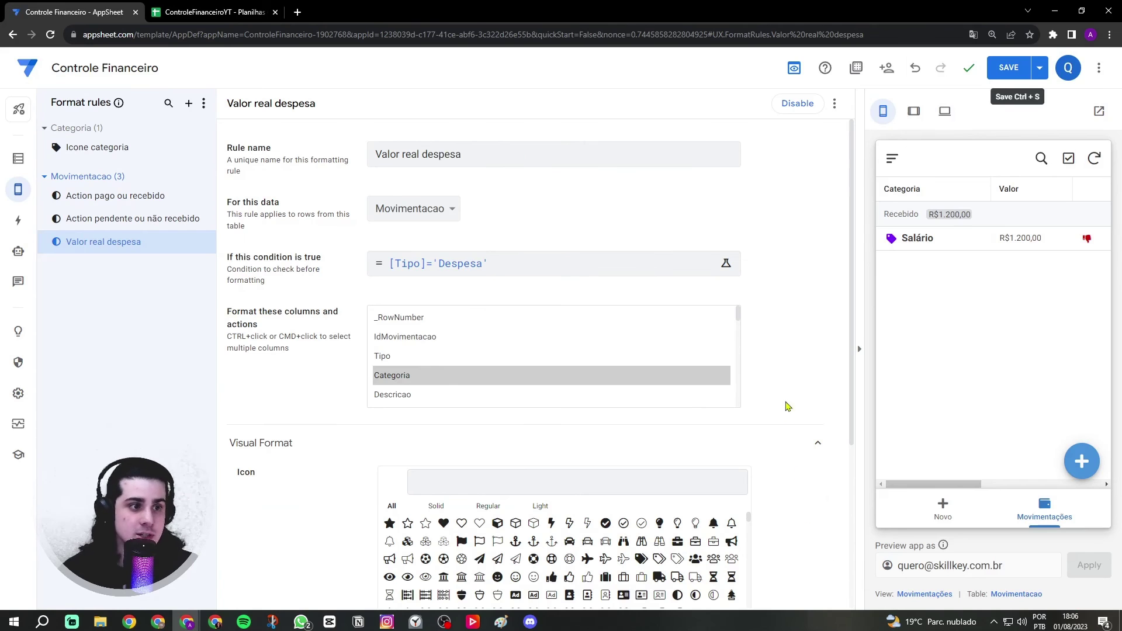
- Try to choose ValorReal as the rule's formatted column, and set the text color to red
scroll(726, 376, "down", 5)
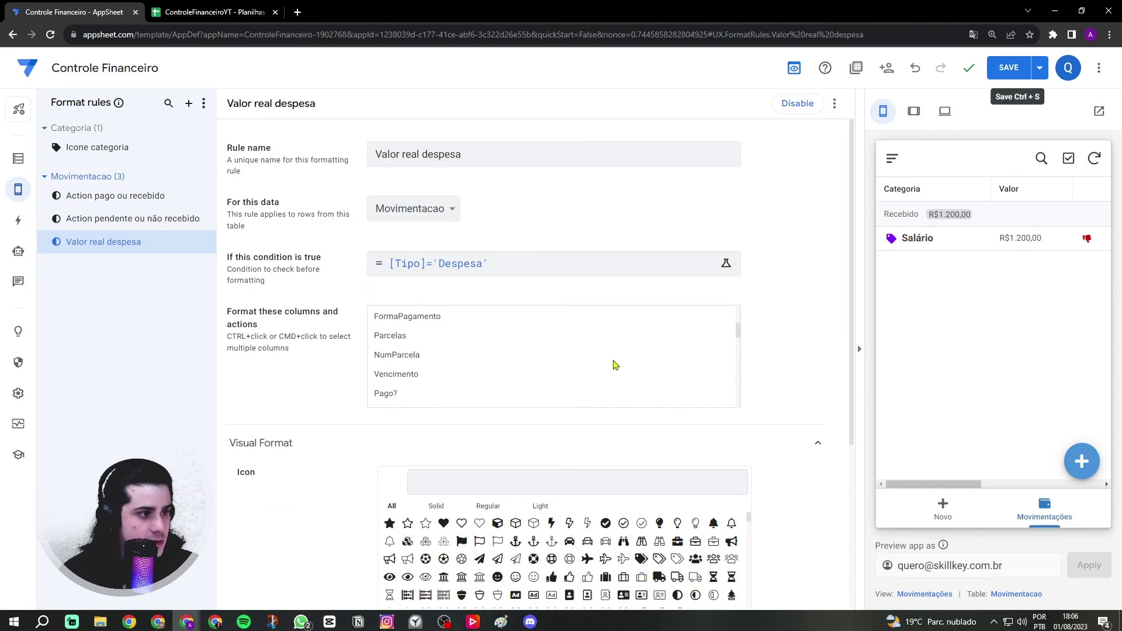
scroll(467, 358, "down", 2)
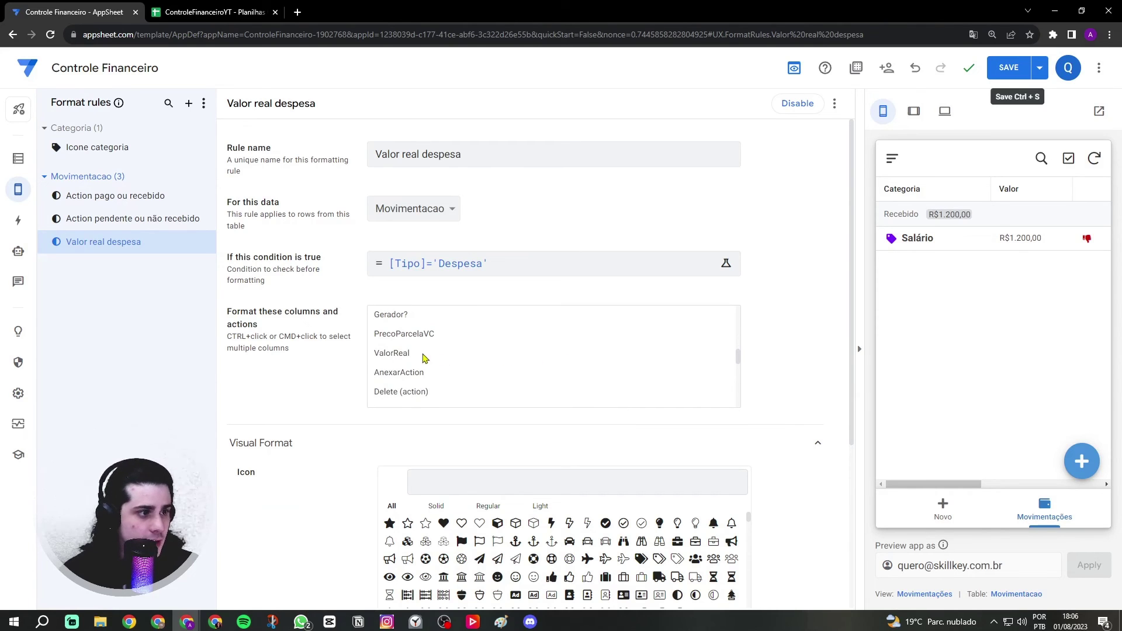
left_click(392, 357)
scroll(336, 355, "down", 4)
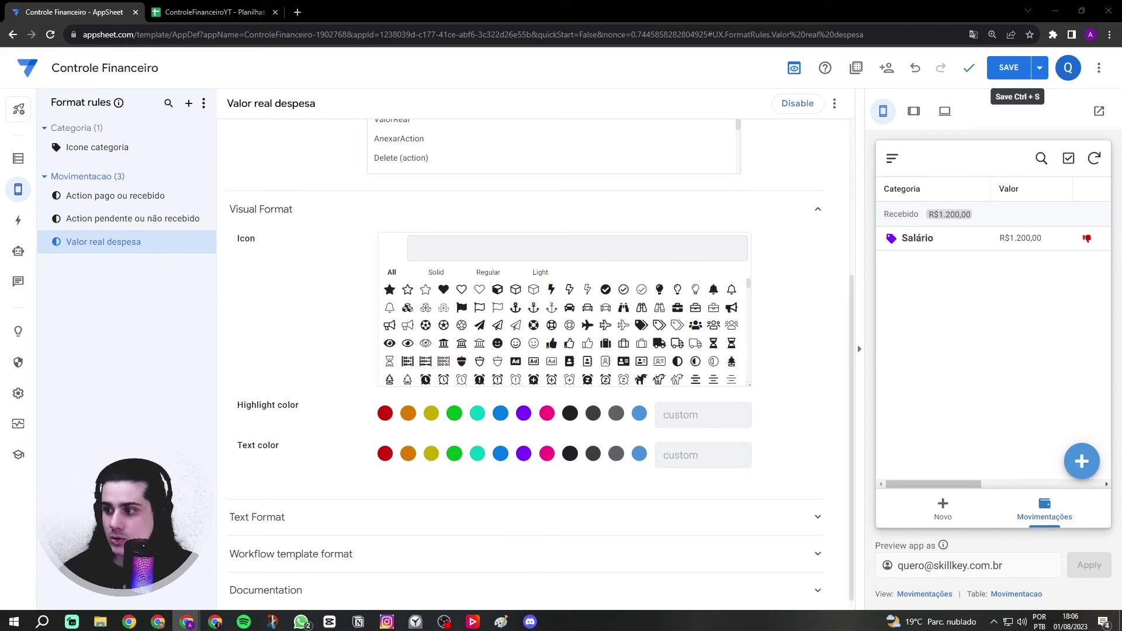
left_click(384, 454)
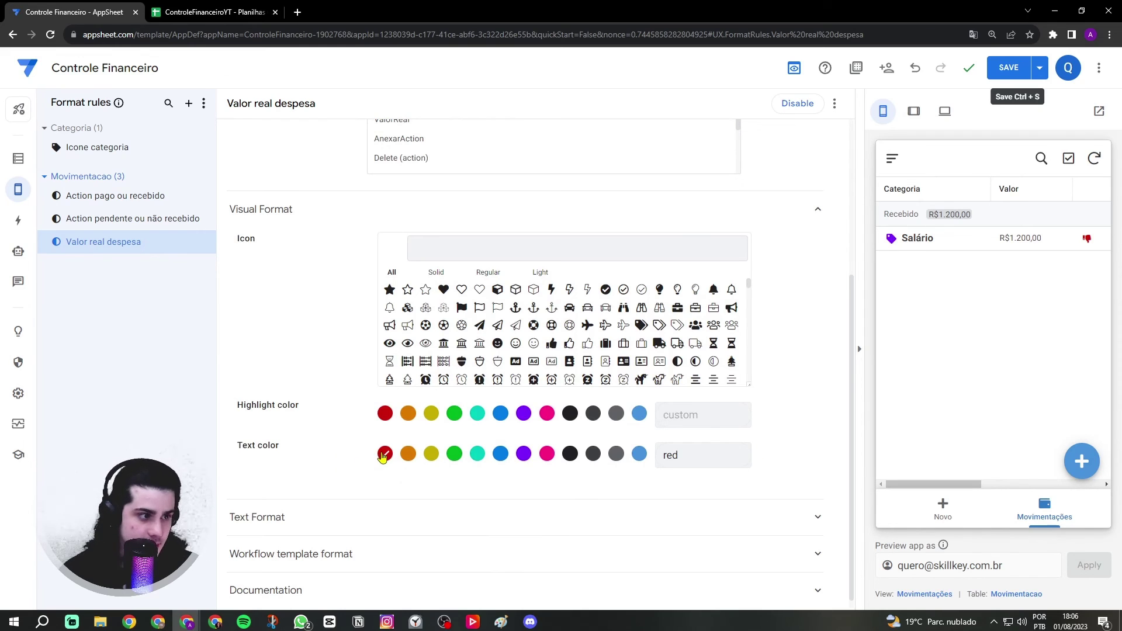
- Set the rule's text size to 1.2 and enable bold text
left_click(360, 508)
scroll(391, 471, "down", 2)
left_click(445, 437)
left_click(445, 437)
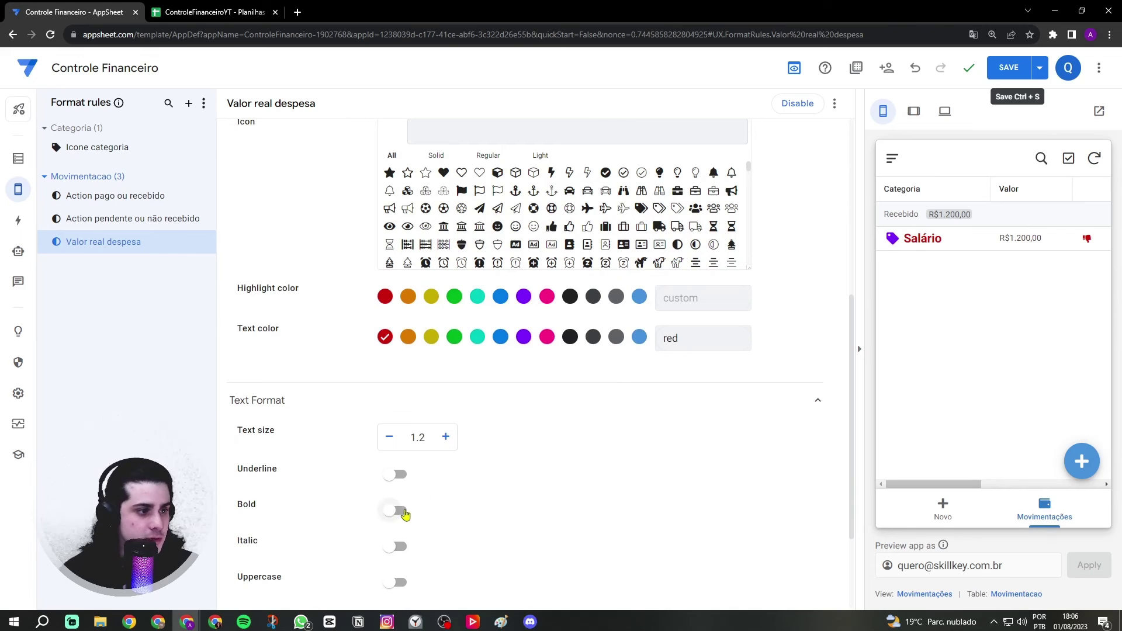
left_click(403, 512)
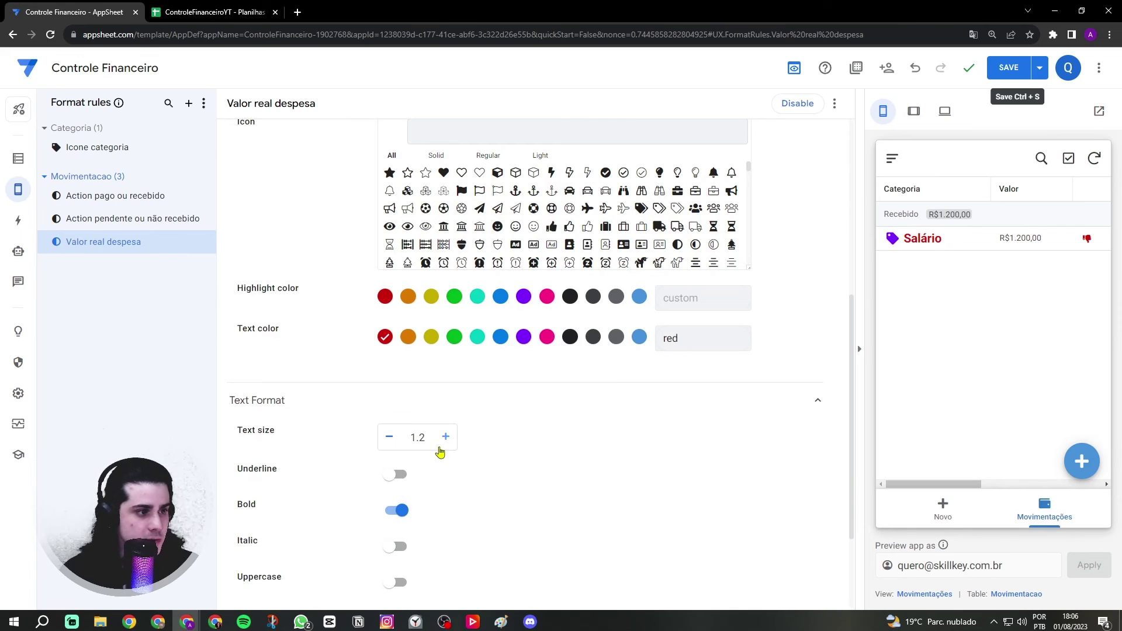
- Try selecting the ValorReal column for the rule again and save the app
scroll(812, 337, "up", 6)
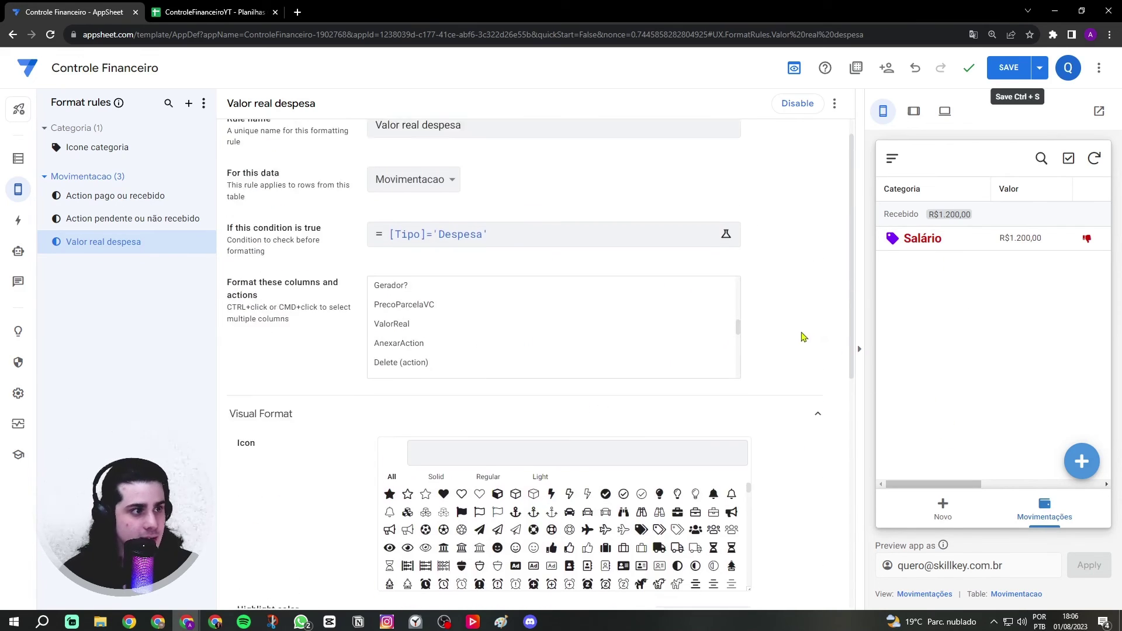
left_click(619, 354)
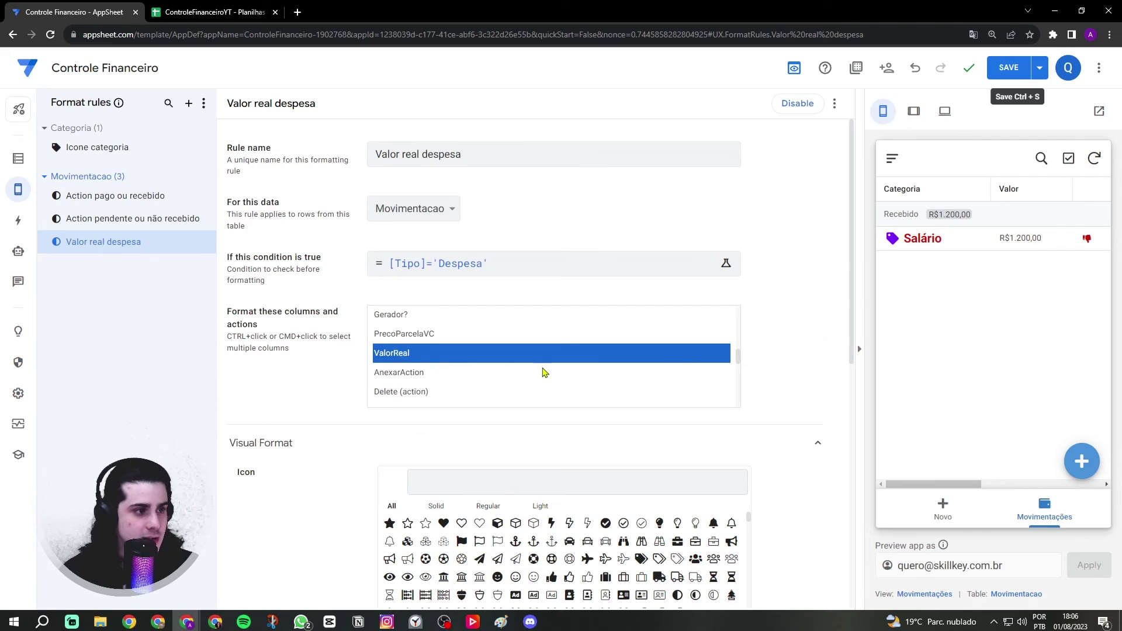
scroll(544, 372, "up", 5)
scroll(528, 373, "down", 6)
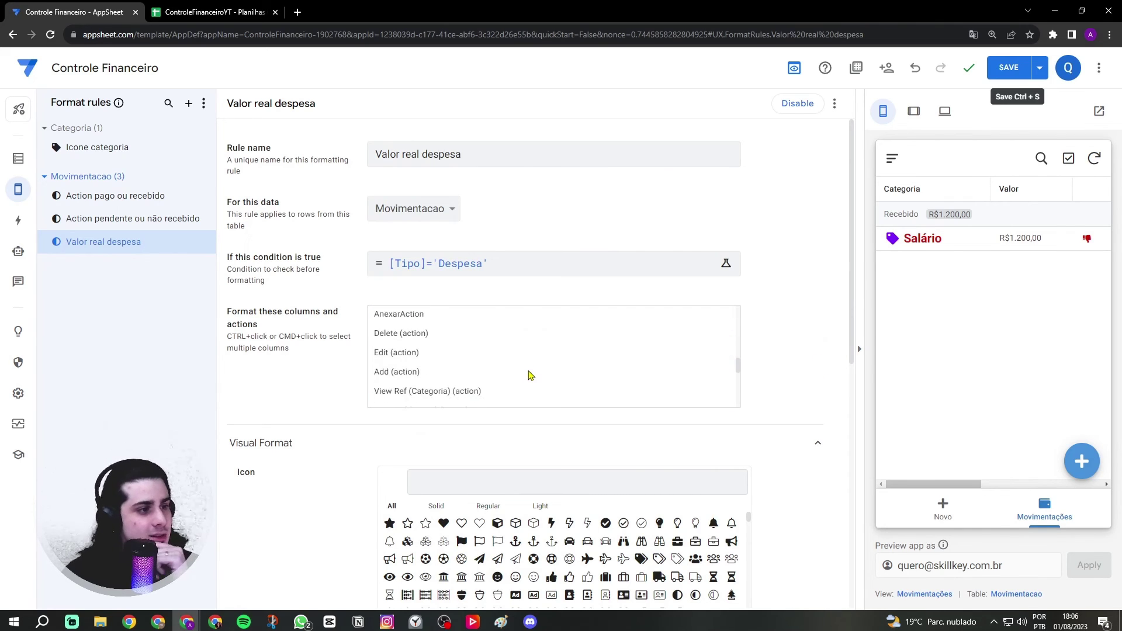
scroll(514, 372, "down", 4)
scroll(514, 372, "up", 10)
scroll(514, 371, "down", 4)
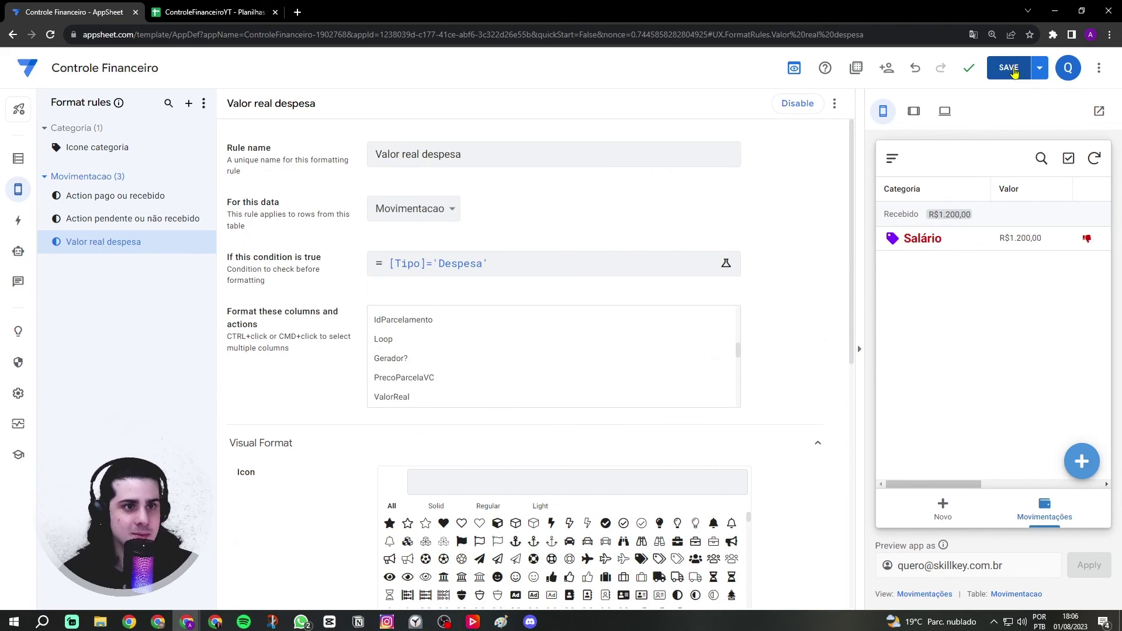
left_click(1009, 68)
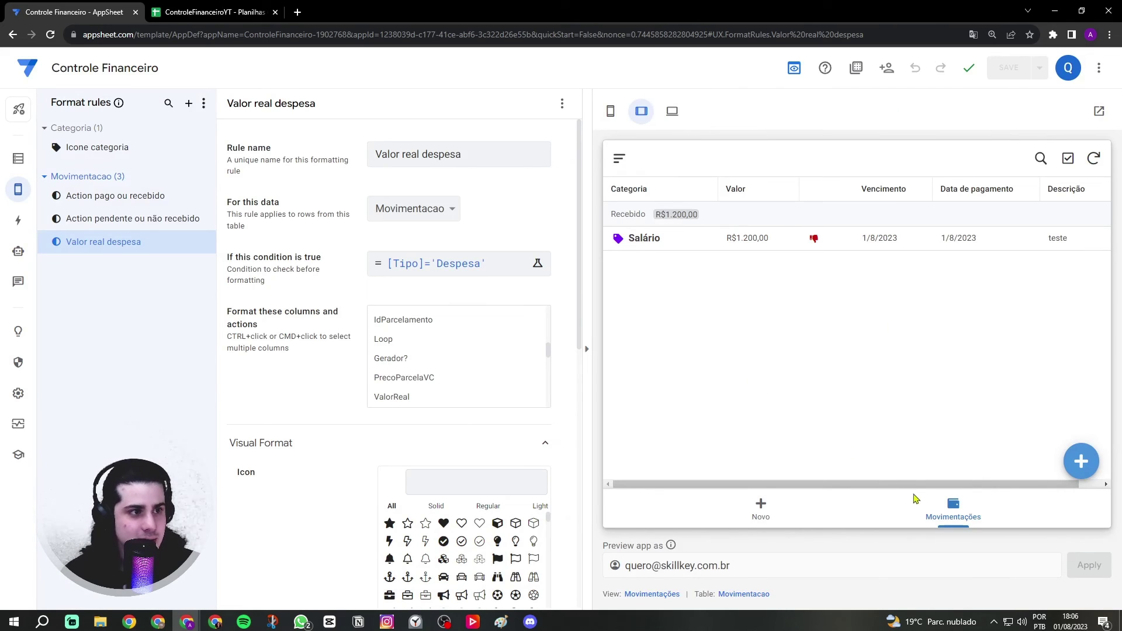
- Open the Despesa group of Movimentações in the preview to check the formatting, and return the preview to phone size
left_click(954, 507)
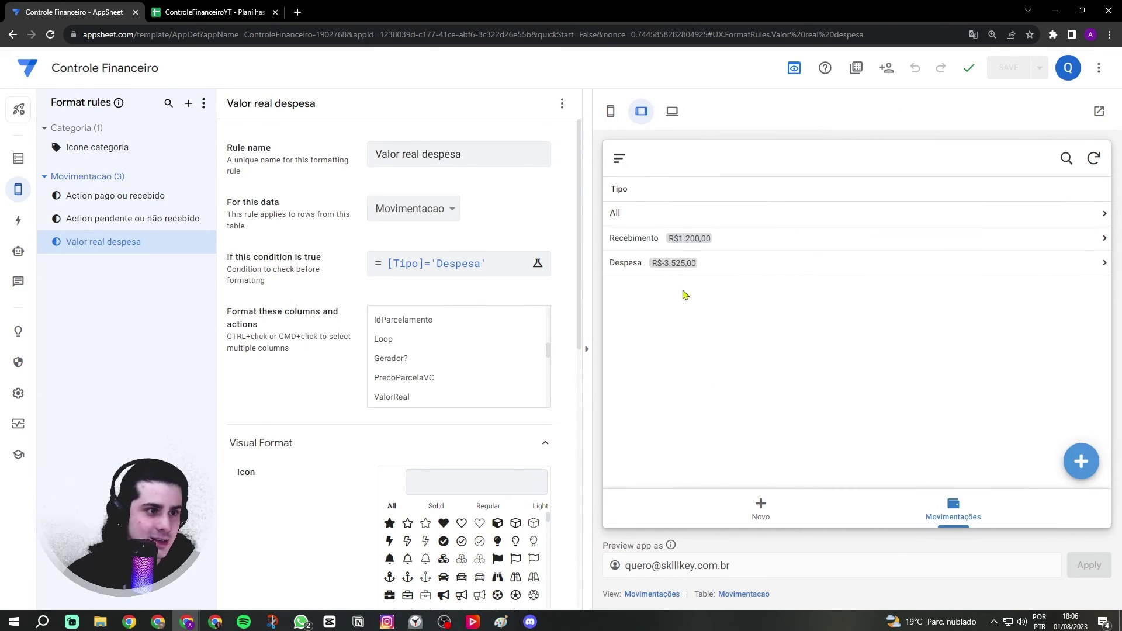
left_click(711, 264)
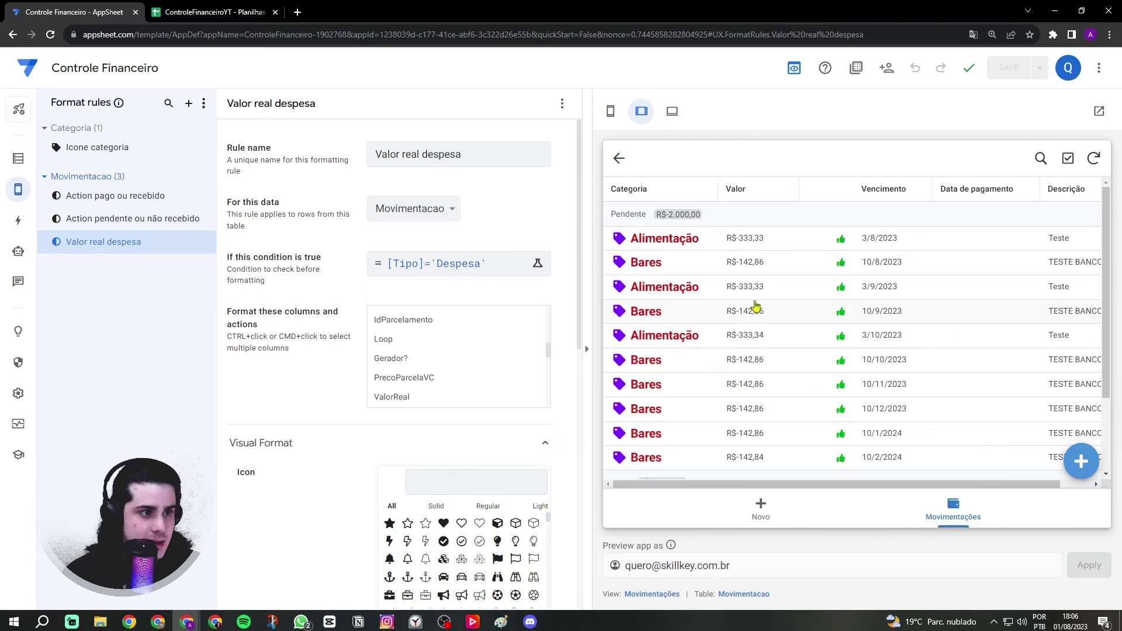
scroll(514, 368, "down", 1)
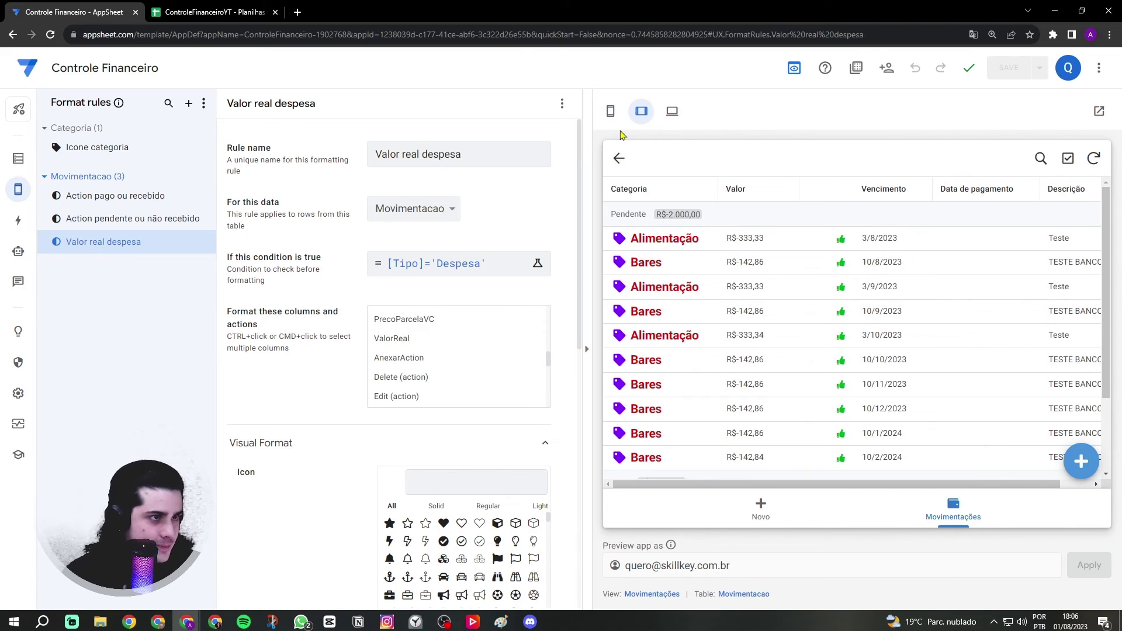
left_click(610, 110)
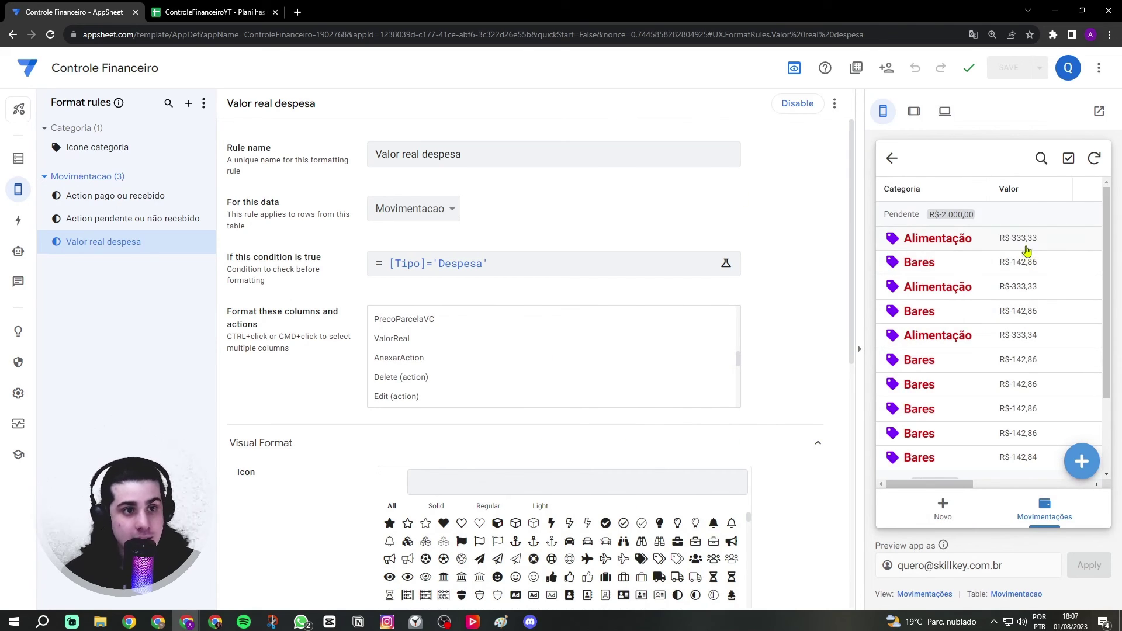
- Apply the "Valor real despesa" rule's red text format to the ValorReal column instead of Categoria
left_click(422, 346)
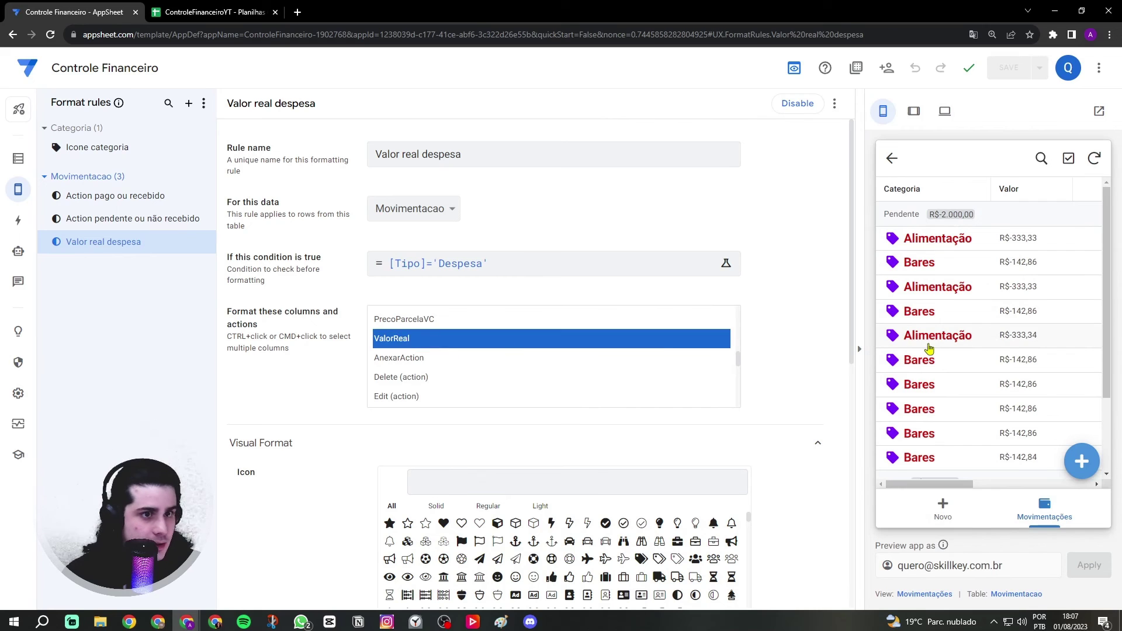
left_click(520, 337)
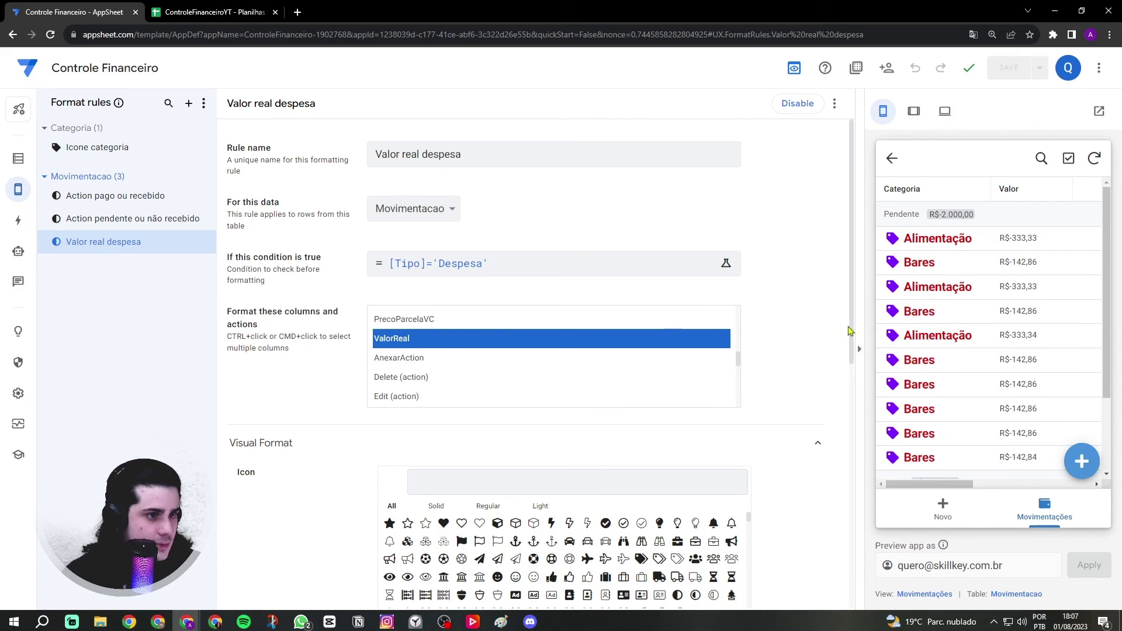
scroll(783, 353, "down", 5)
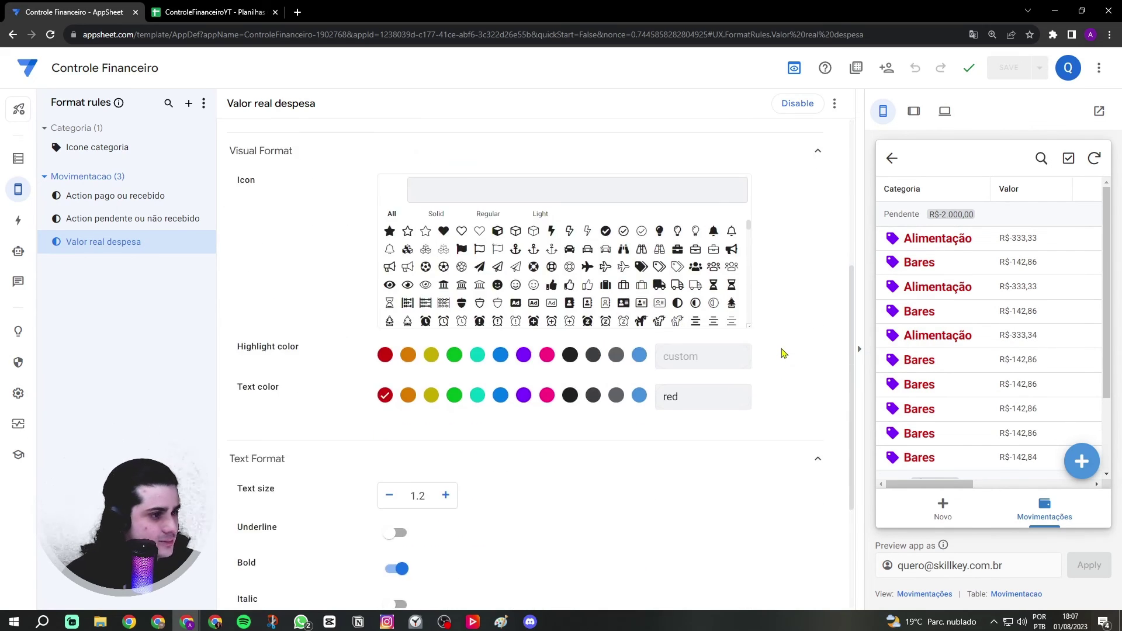
scroll(783, 353, "up", 5)
scroll(783, 353, "down", 4)
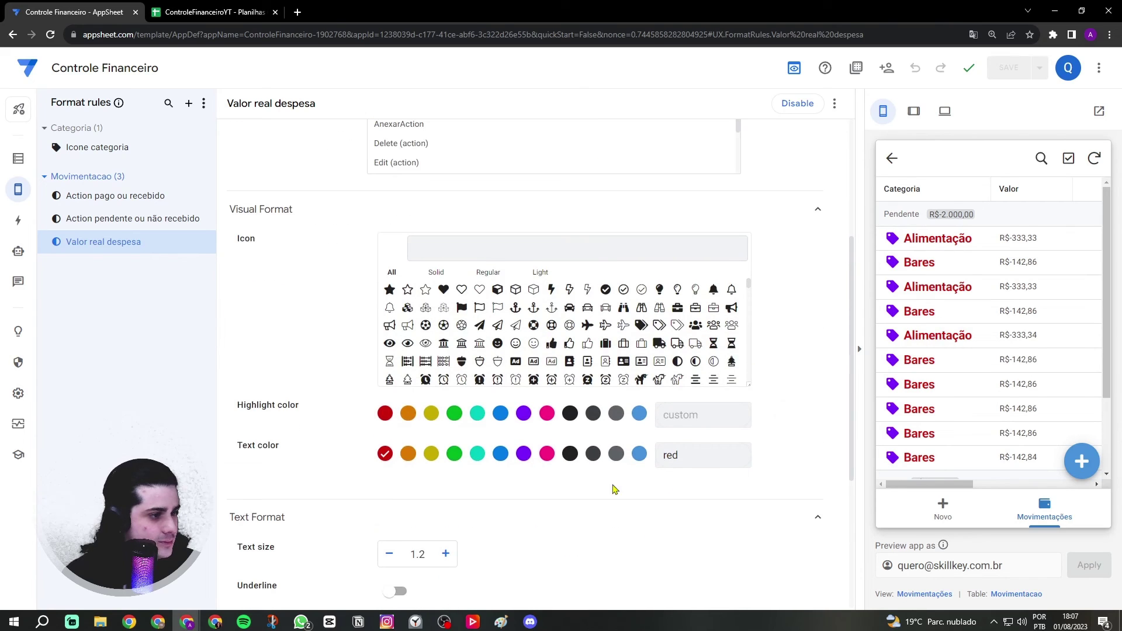
left_click(408, 453)
scroll(433, 400, "up", 4)
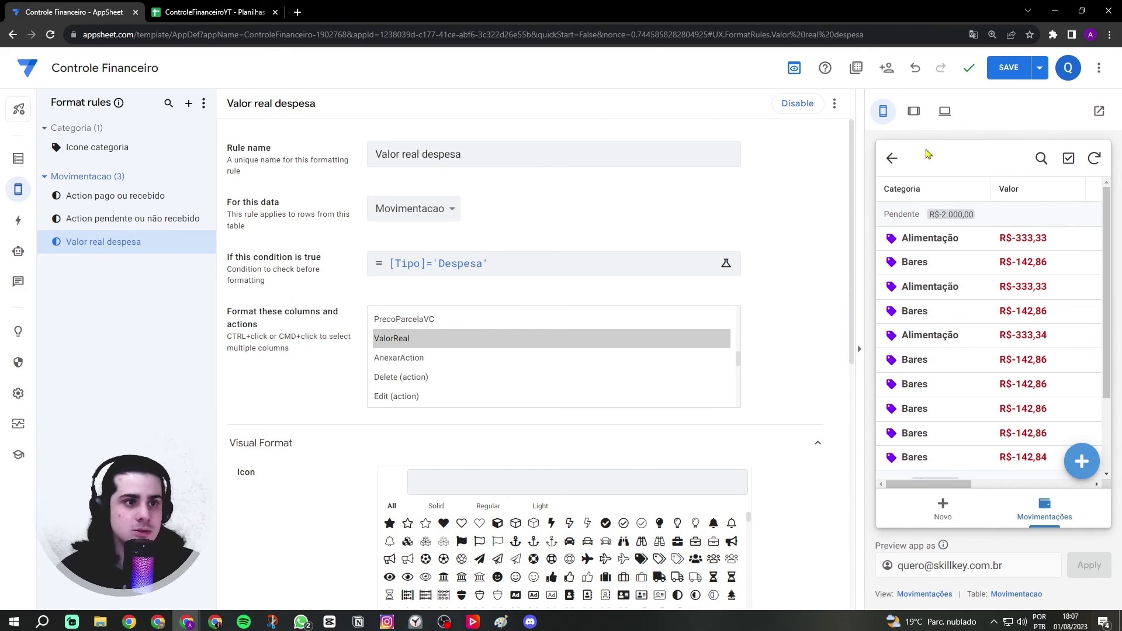
- Compare the Despesa and Recebimento entries in the tablet preview, and return to the Tipo list at phone size
left_click(914, 111)
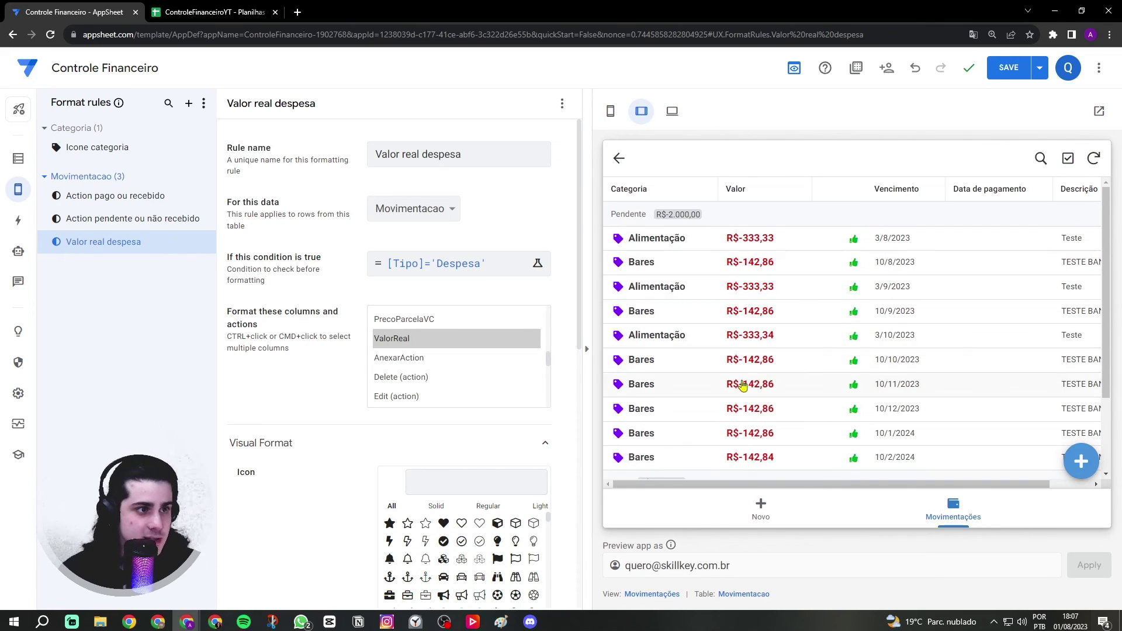
left_click(614, 159)
left_click(726, 239)
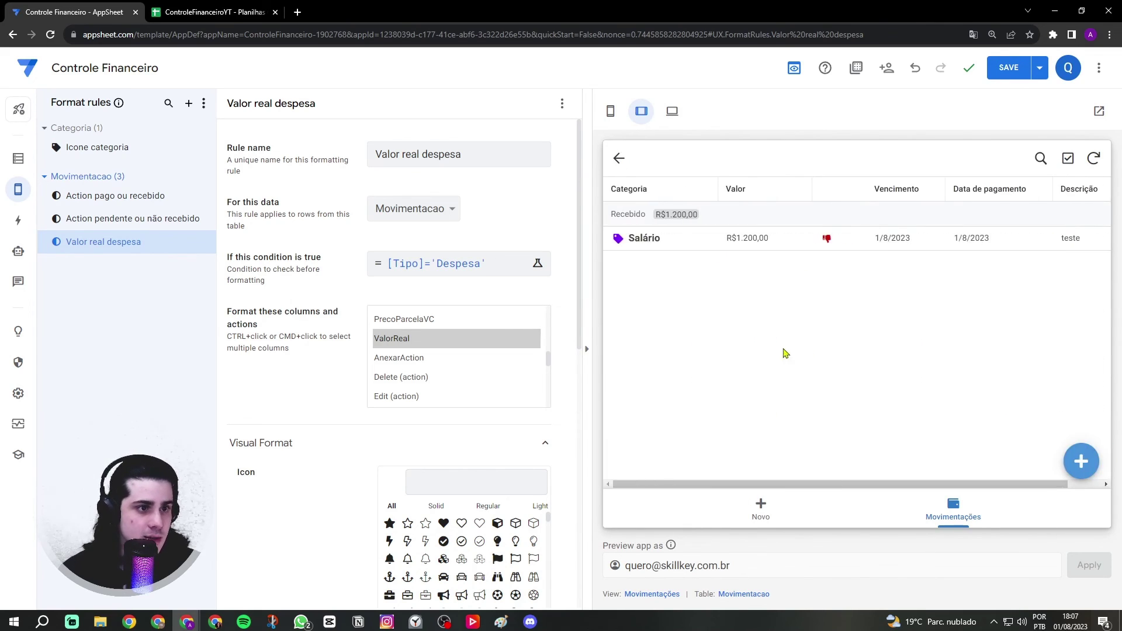
left_click(619, 159)
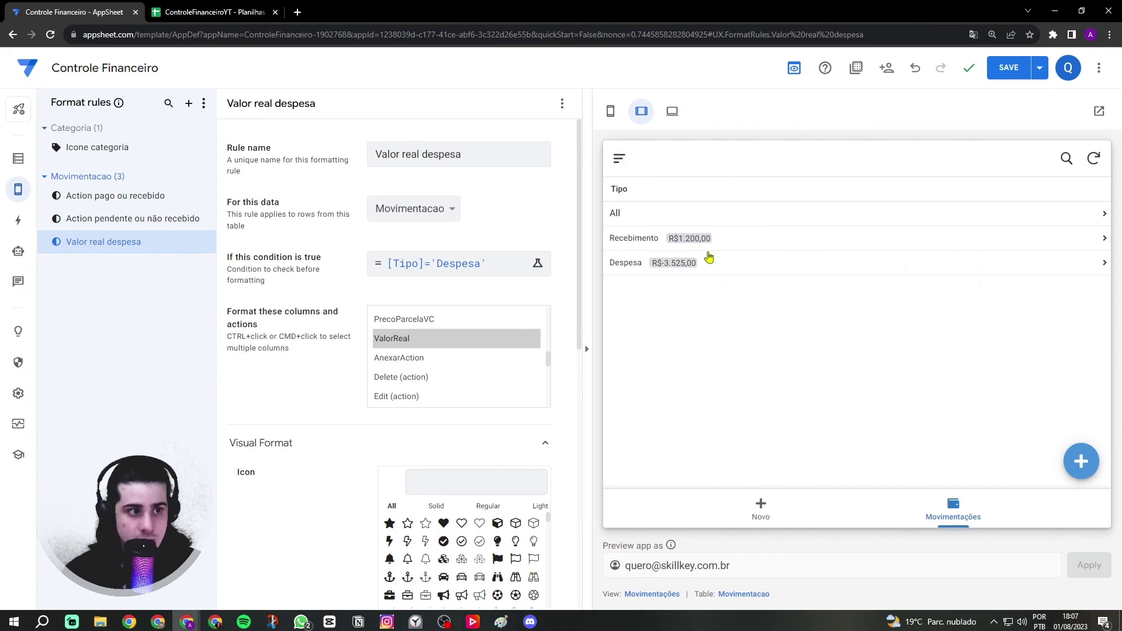
left_click(609, 111)
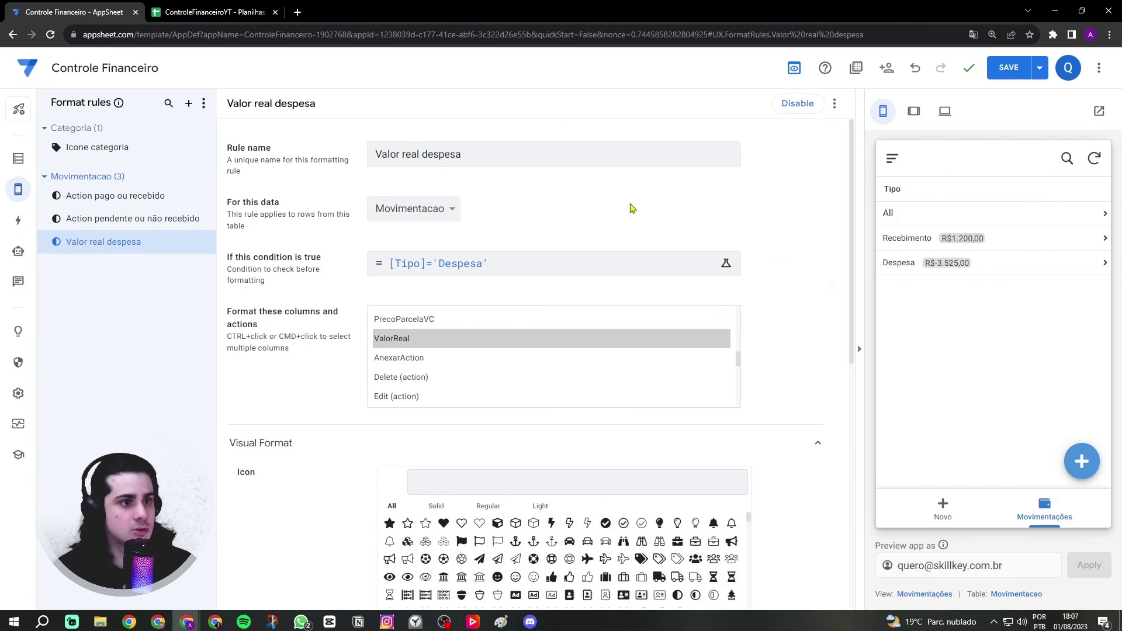
- Create a fourth format rule for the Movimentacao table and name it "Valor real recebimento"
left_click(195, 176)
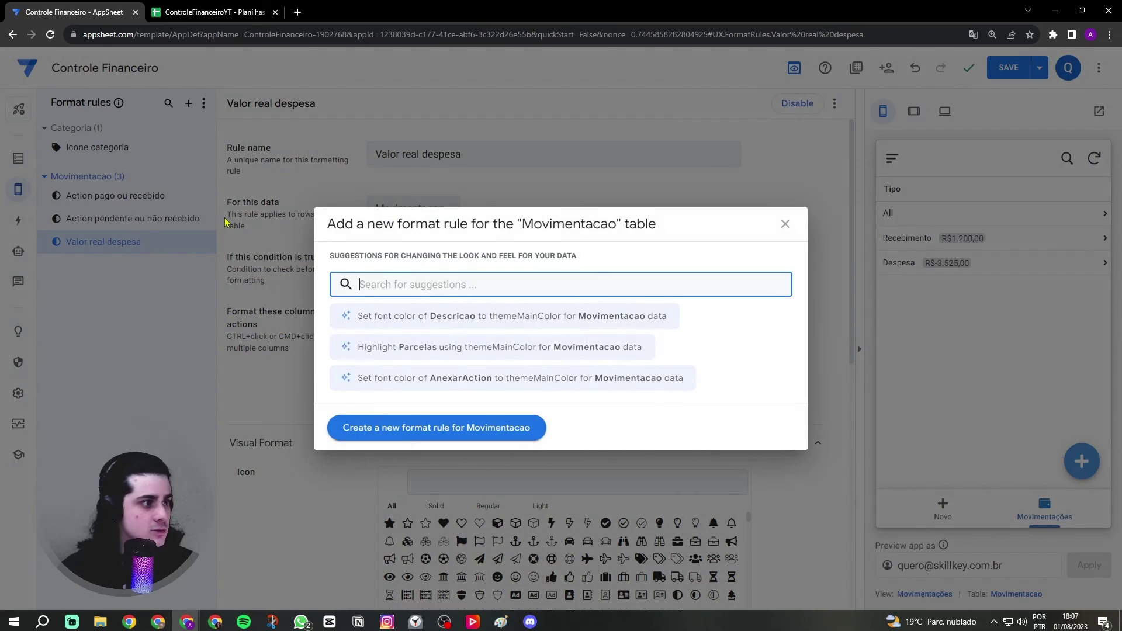
left_click(426, 425)
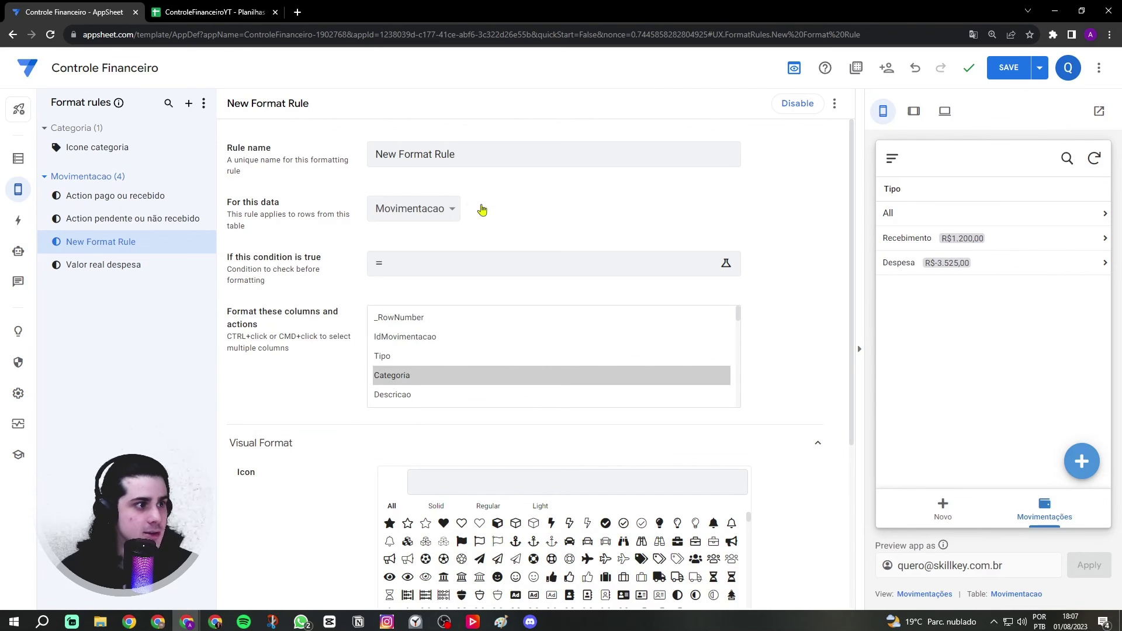
triple_click(514, 158)
key("alt+Tab")
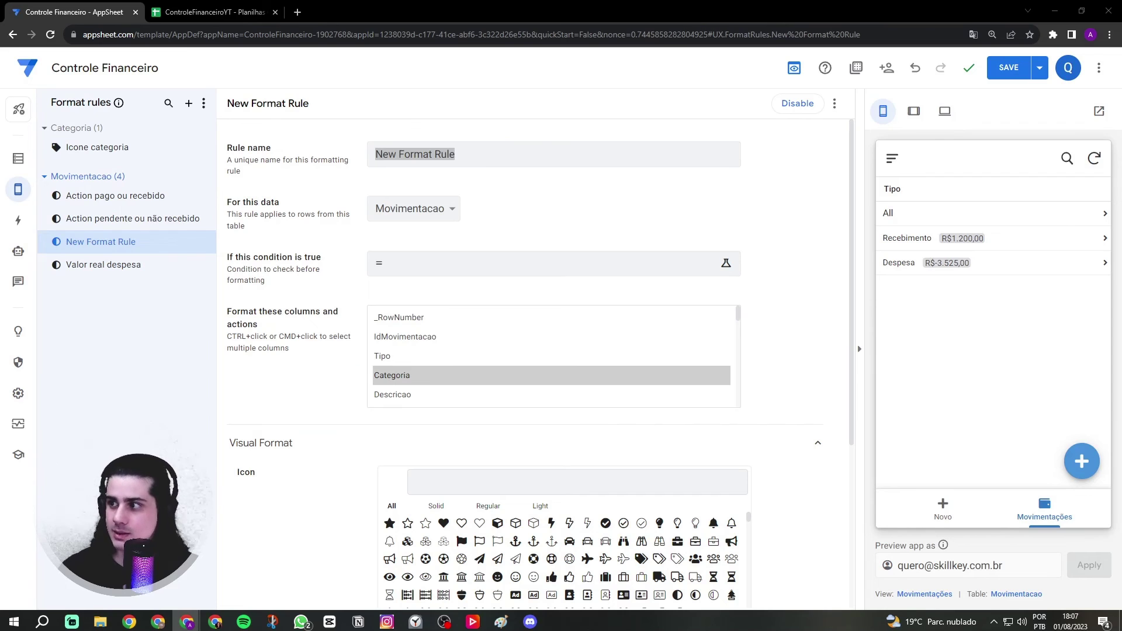
key("alt+Tab")
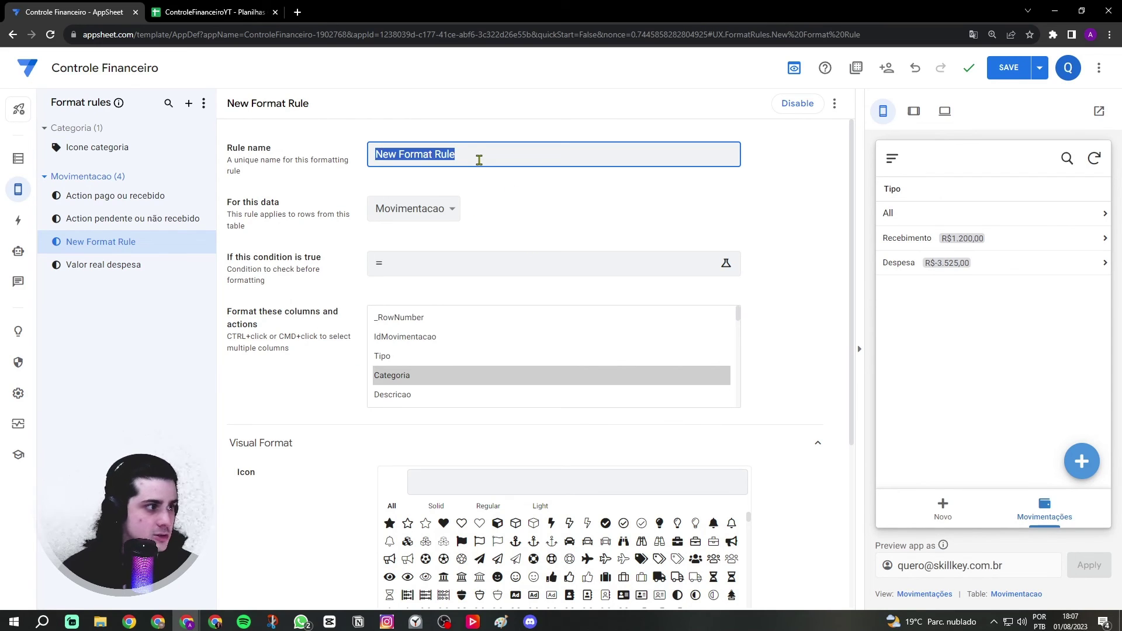
type("Valor real recebimento")
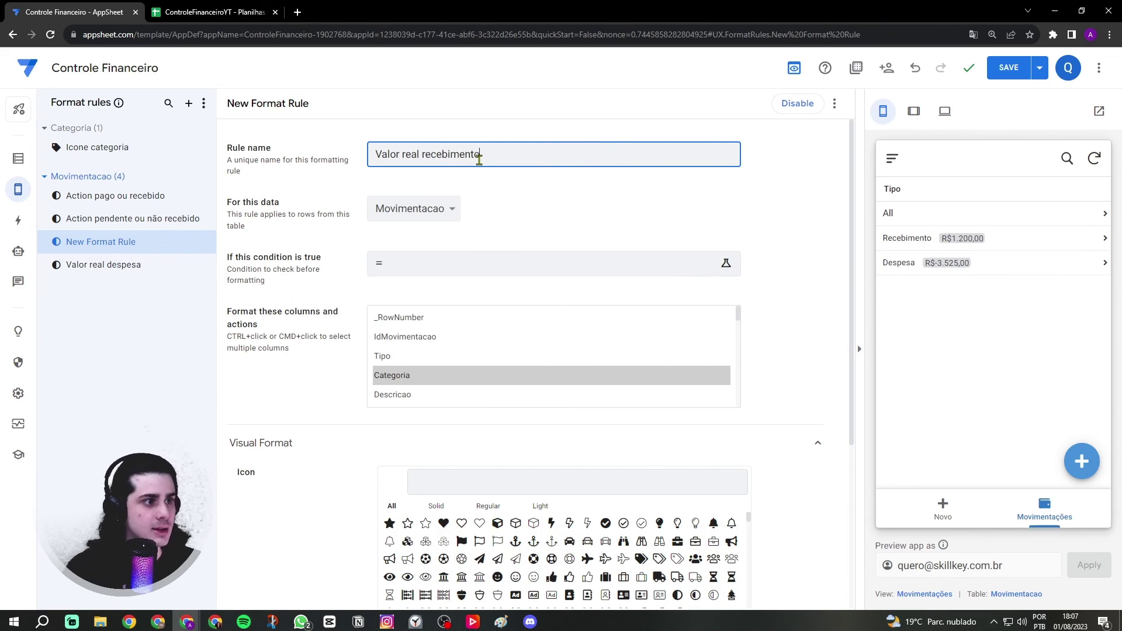
- Set the condition of the "Valor real recebimento" rule to [Tipo]='Recebimento' and save the expression
left_click(463, 259)
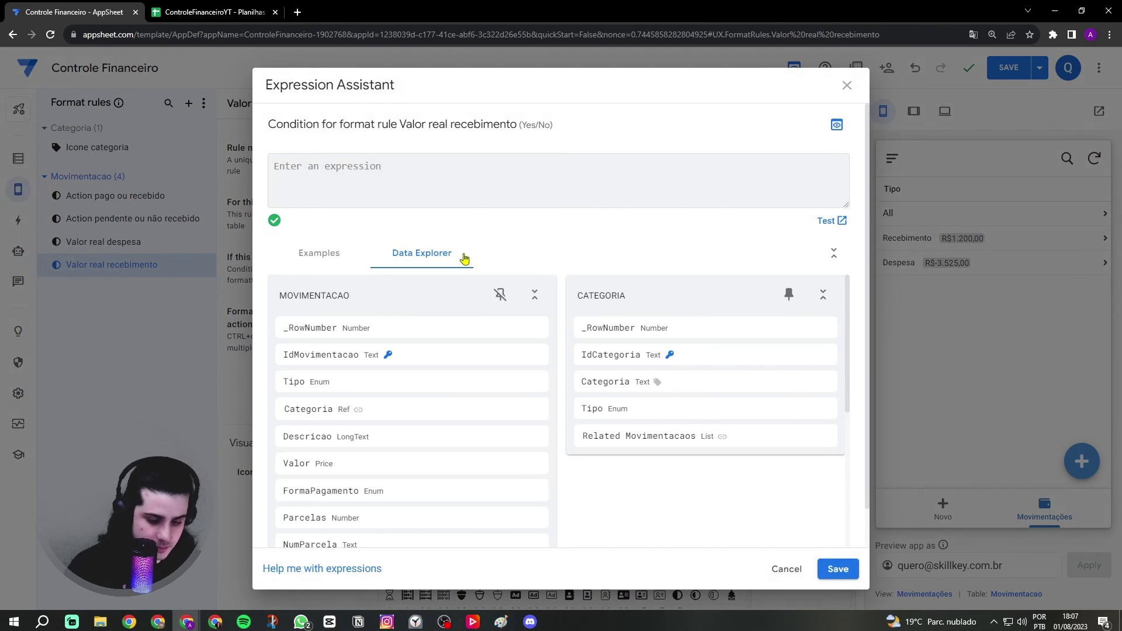
key("Caps_Lock")
type("[Tipo")
key("Return")
type("='")
key("Caps_Lock")
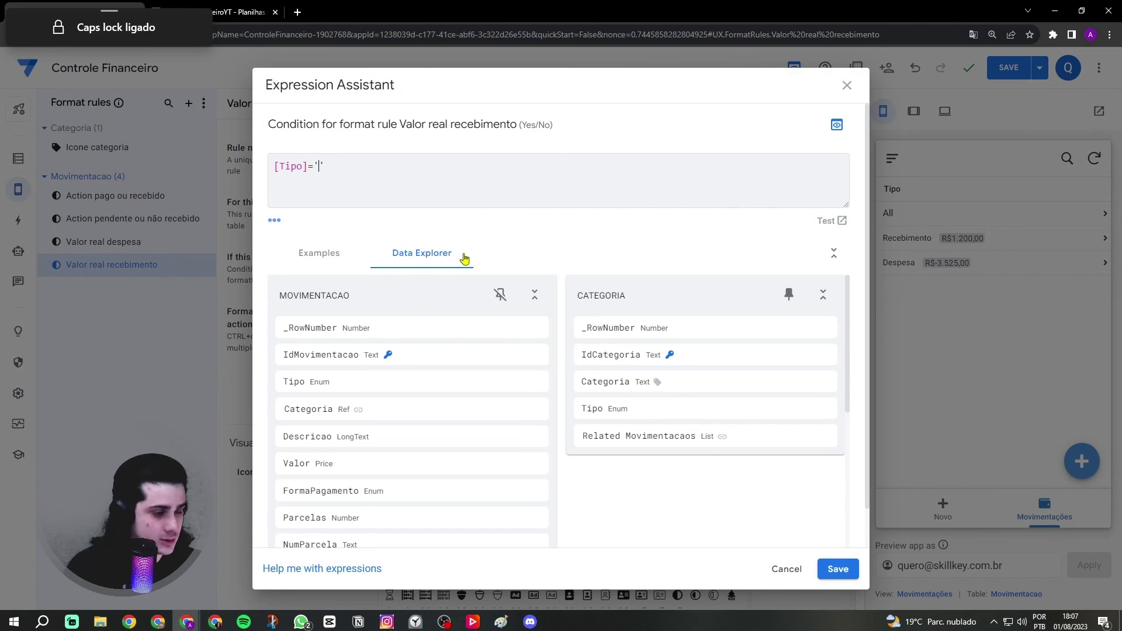
type("R")
key("Caps_Lock")
type("ecebimento")
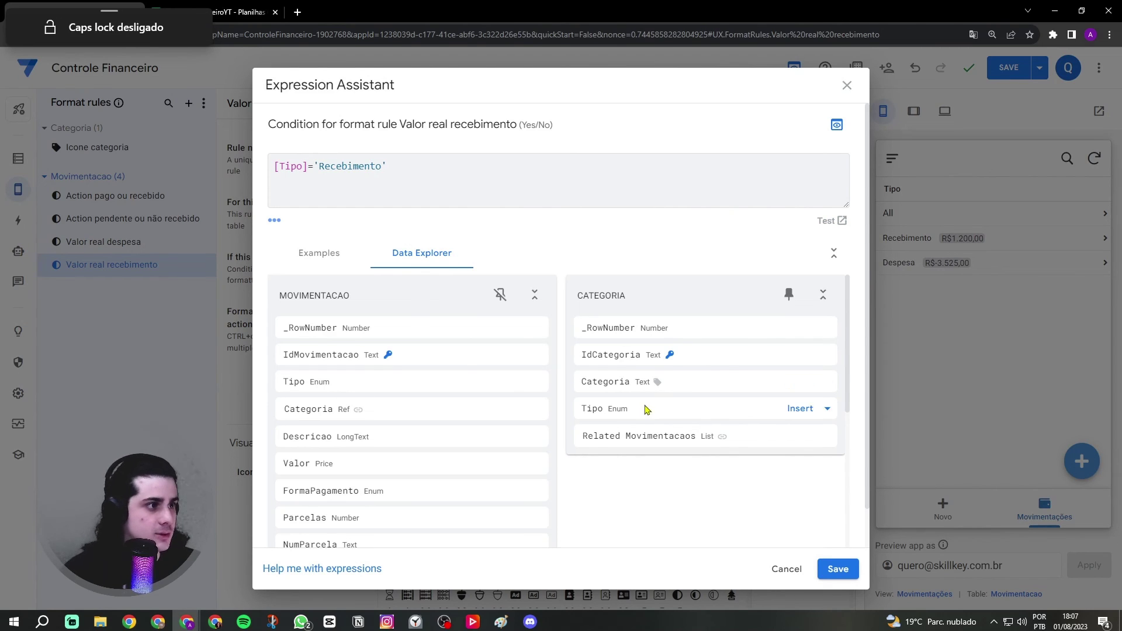
left_click(830, 566)
left_click(429, 211)
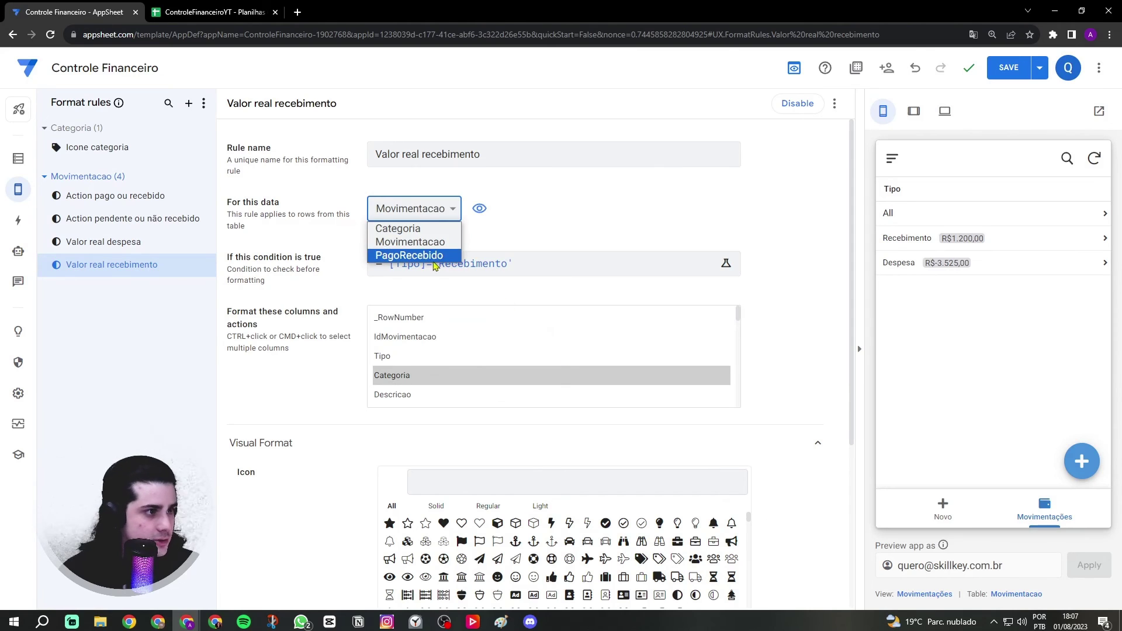
left_click(434, 230)
left_click(433, 206)
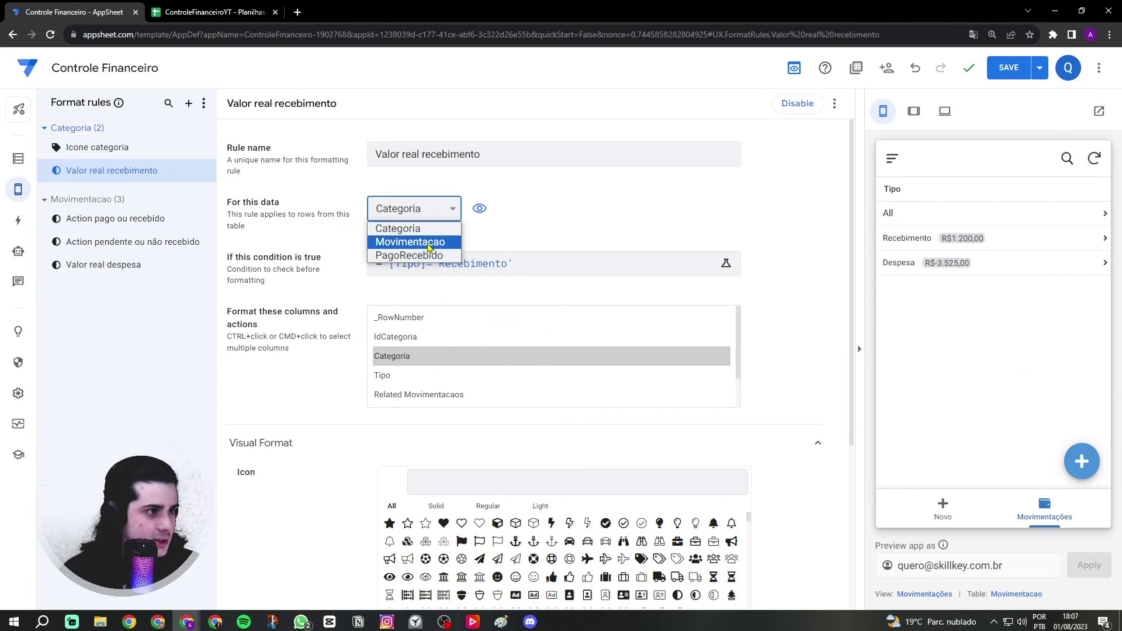
left_click(429, 243)
- Apply the "Valor real recebimento" rule to the ValorReal column only
left_click(434, 358)
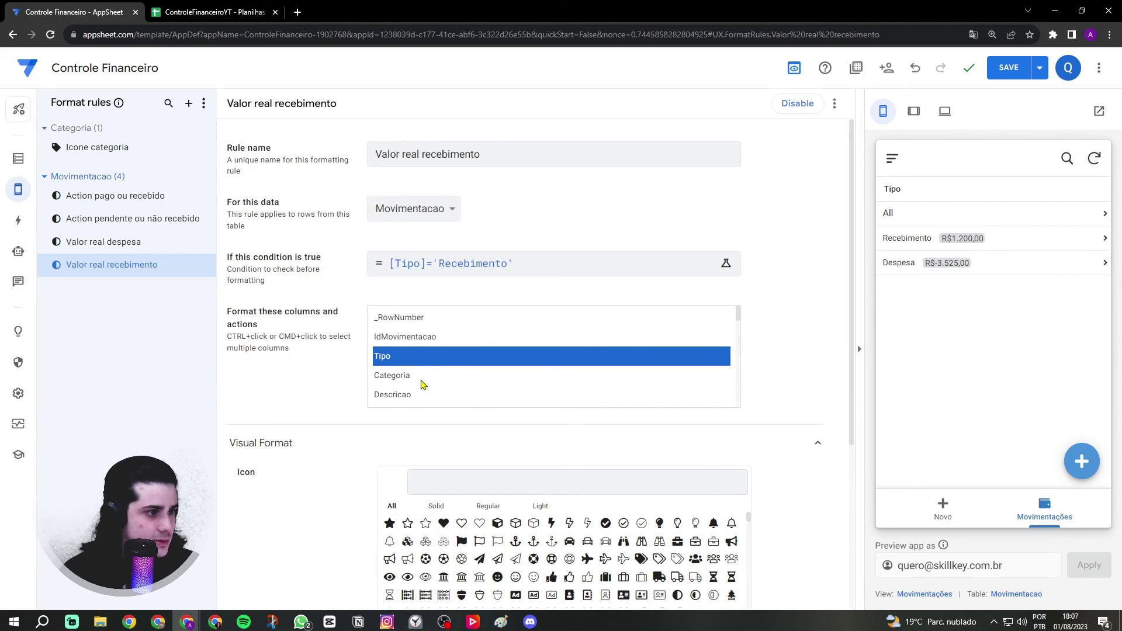
scroll(424, 384, "down", 5)
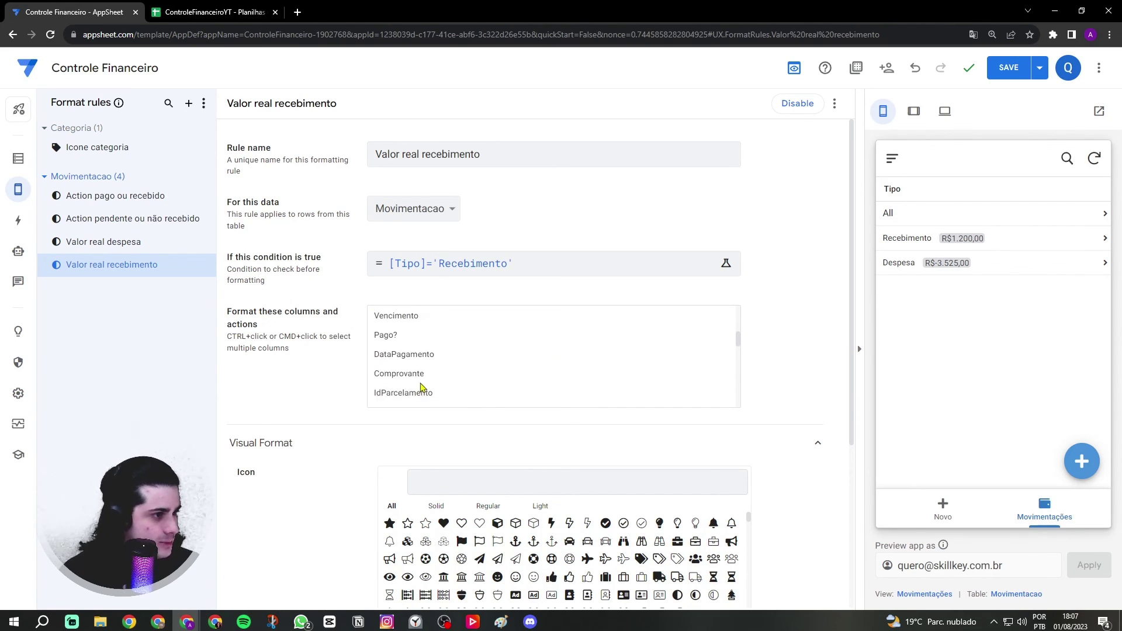
scroll(421, 386, "down", 3)
scroll(418, 380, "down", 2)
left_click(423, 358)
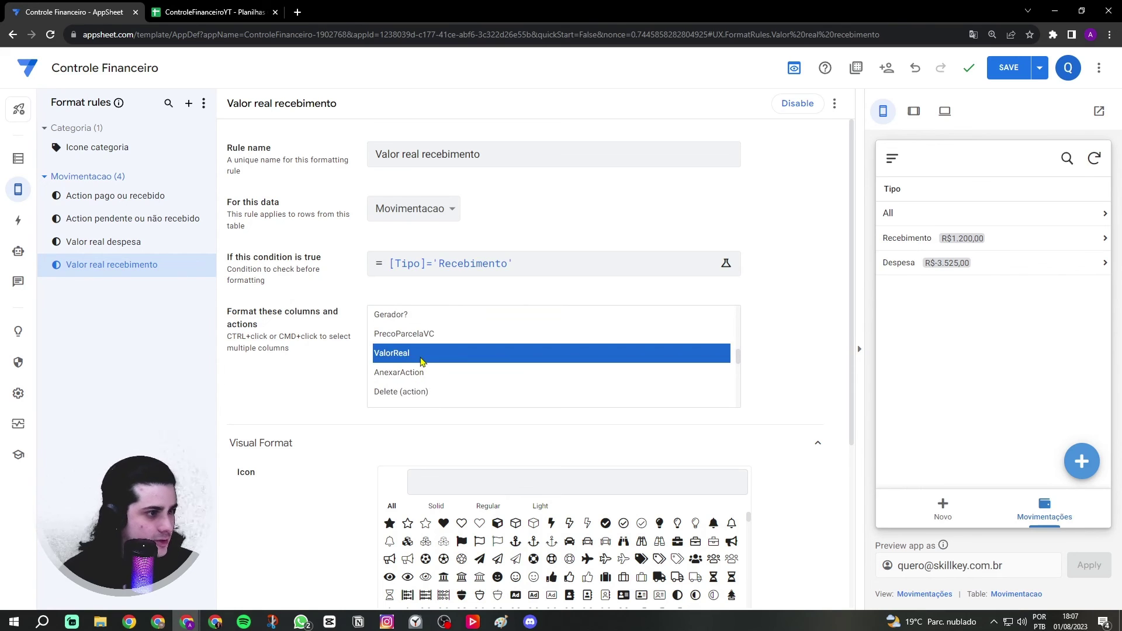
- Give the "Valor real recebimento" rule green, bold text at size 1.2
scroll(337, 377, "down", 4)
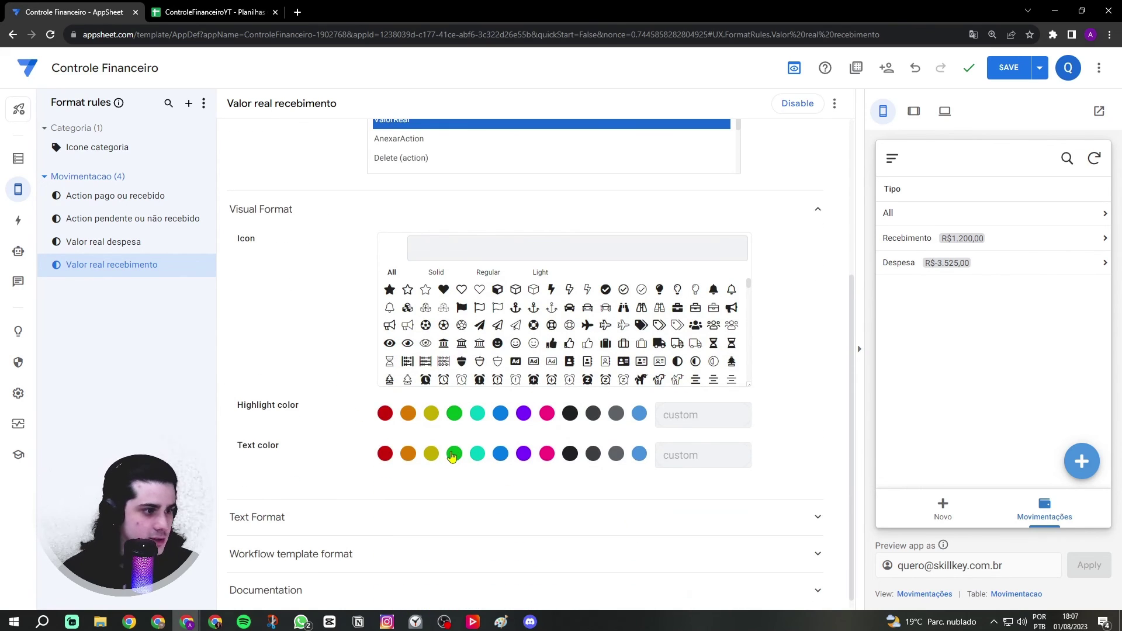
left_click(451, 456)
left_click(296, 506)
scroll(390, 395, "down", 4)
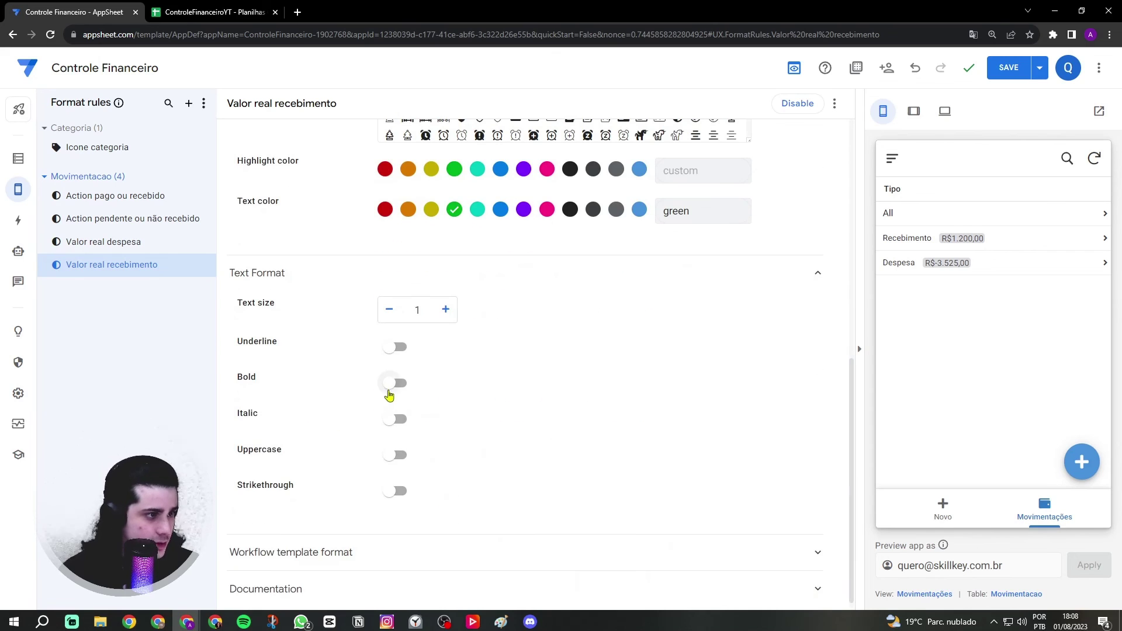
left_click(399, 384)
left_click(446, 310)
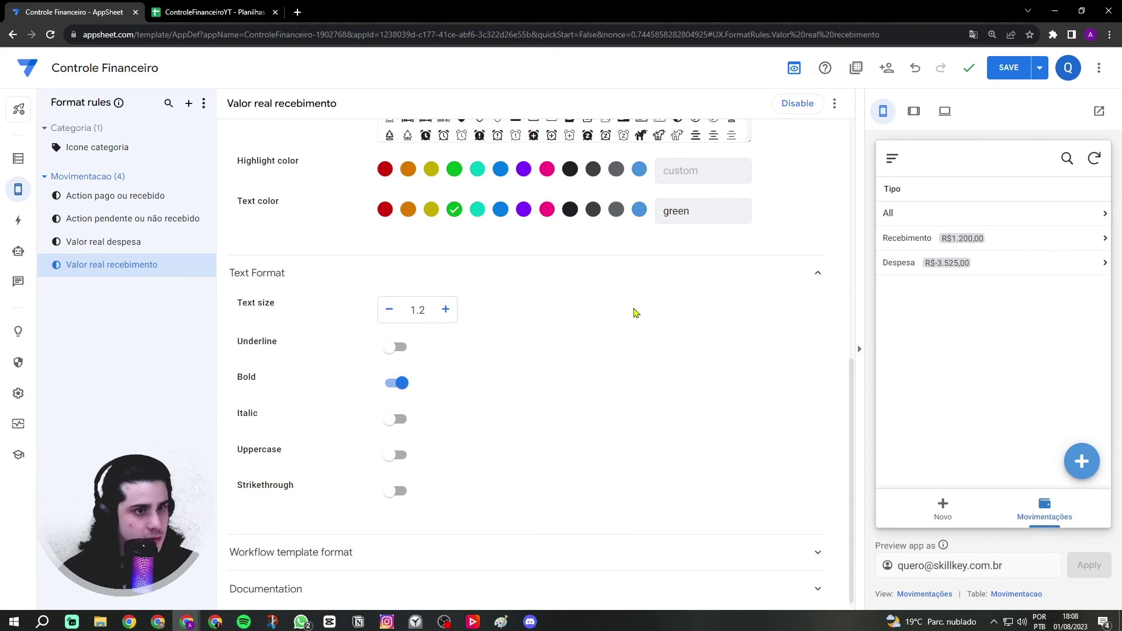
- Check the value formatting in the Recebimento group and the full list of entries, using the tablet preview
left_click(921, 238)
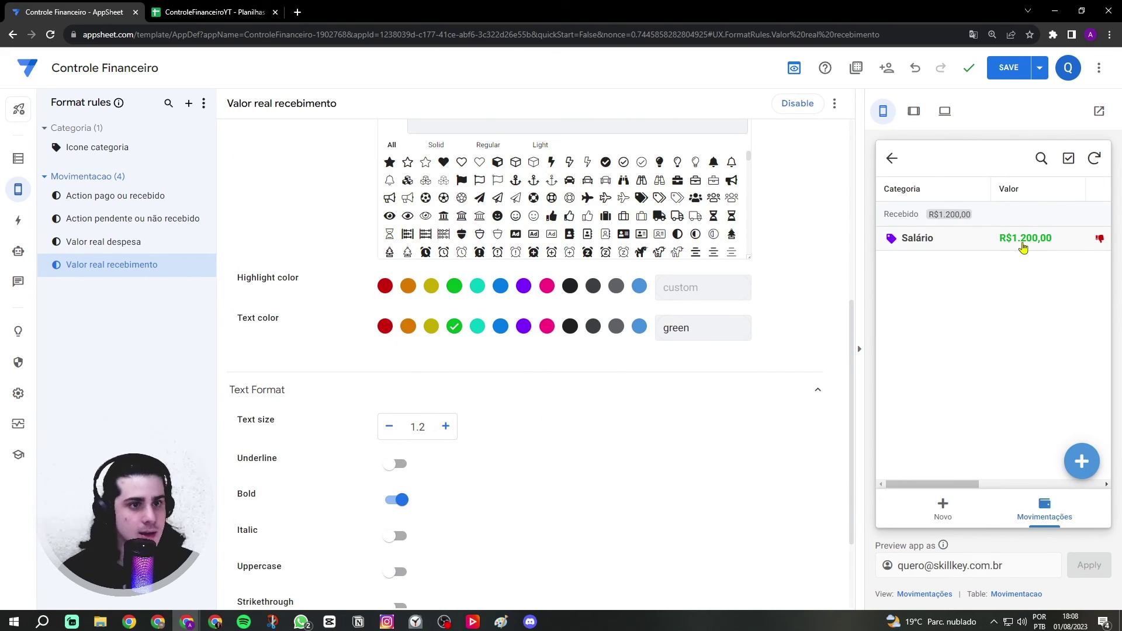
scroll(792, 318, "up", 4)
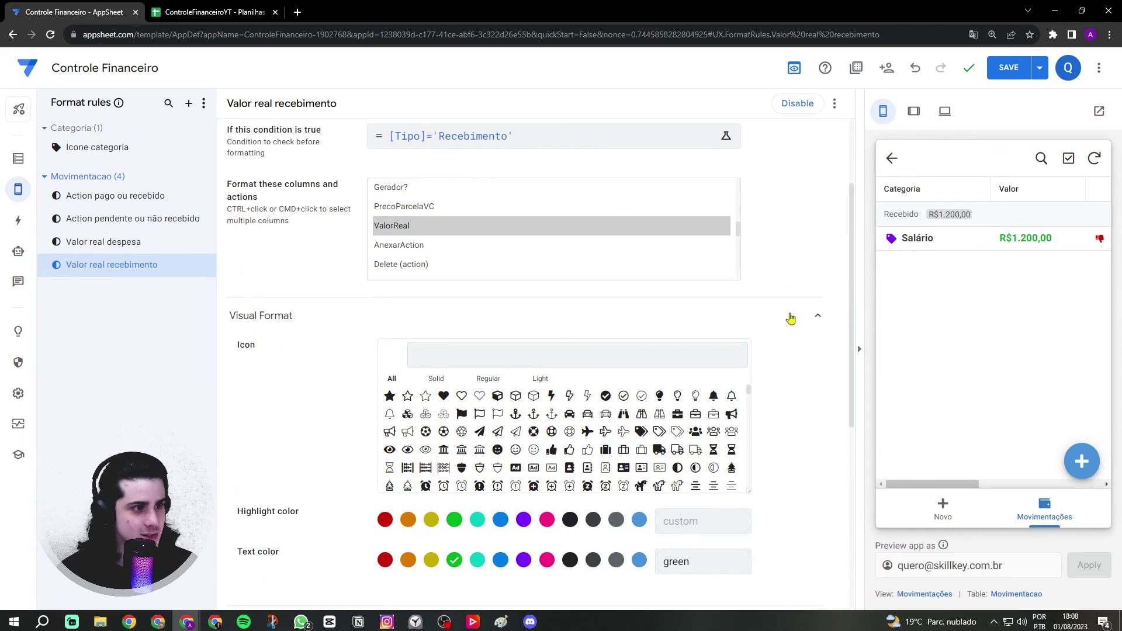
scroll(514, 309, "up", 2)
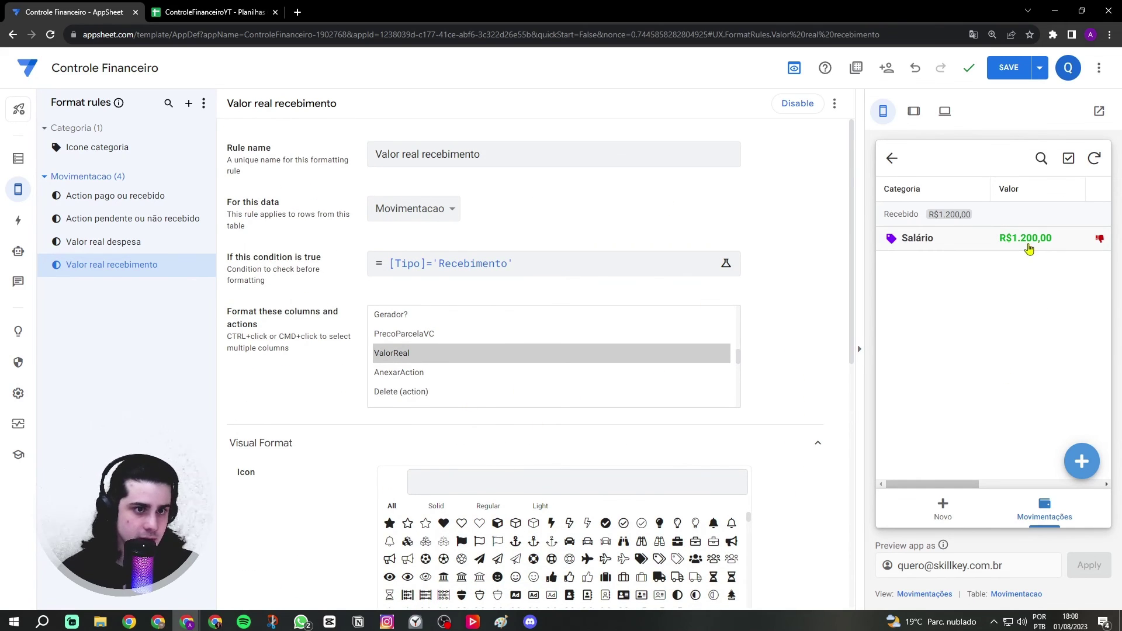
left_click(913, 111)
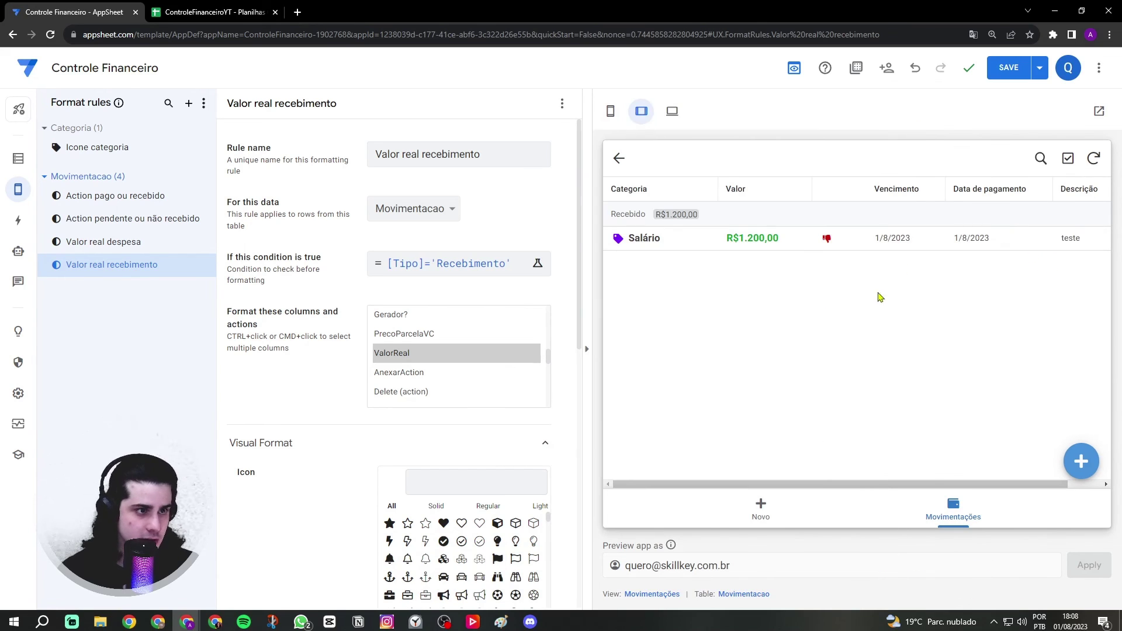
left_click(620, 220)
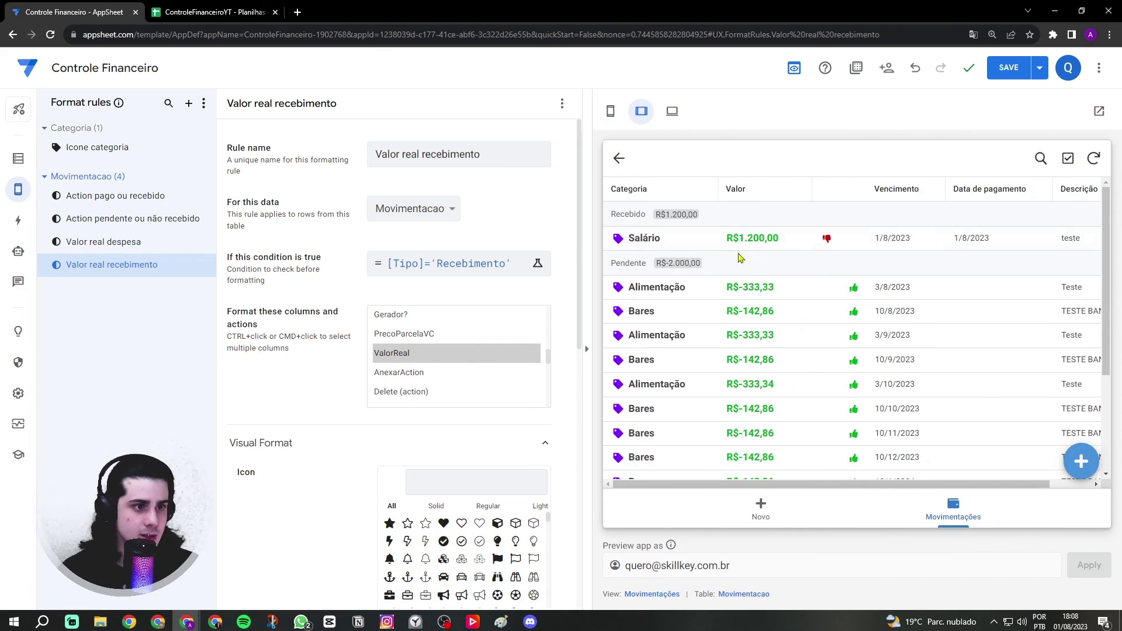
scroll(739, 257, "down", 5)
scroll(756, 283, "up", 5)
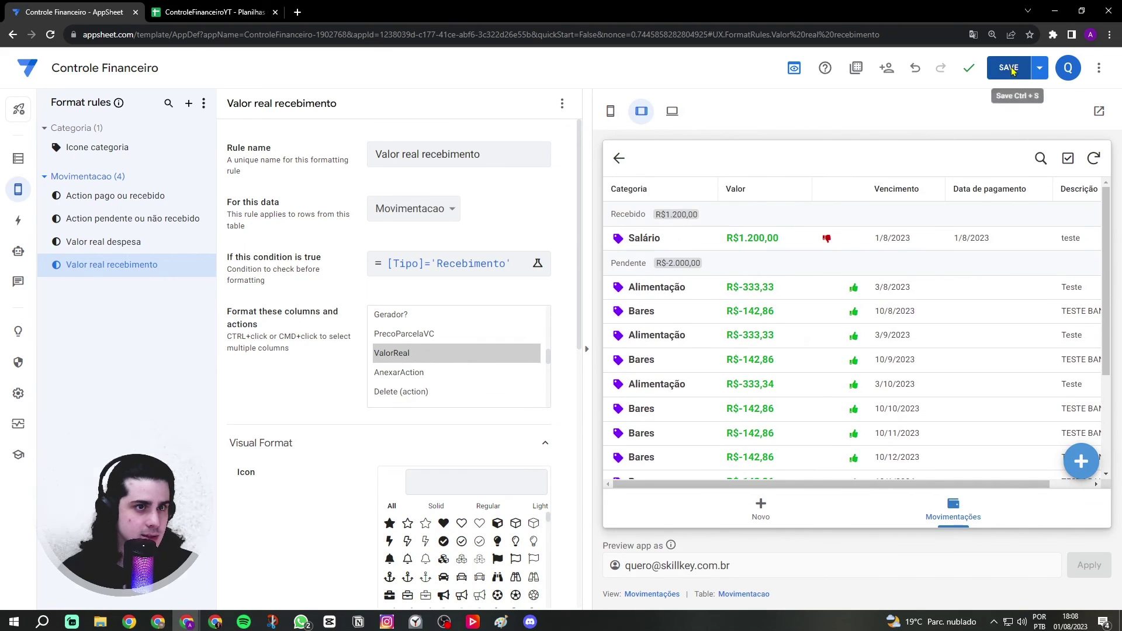
- Save the app and review the income and expense value colors throughout the Movimentações list
left_click(1010, 68)
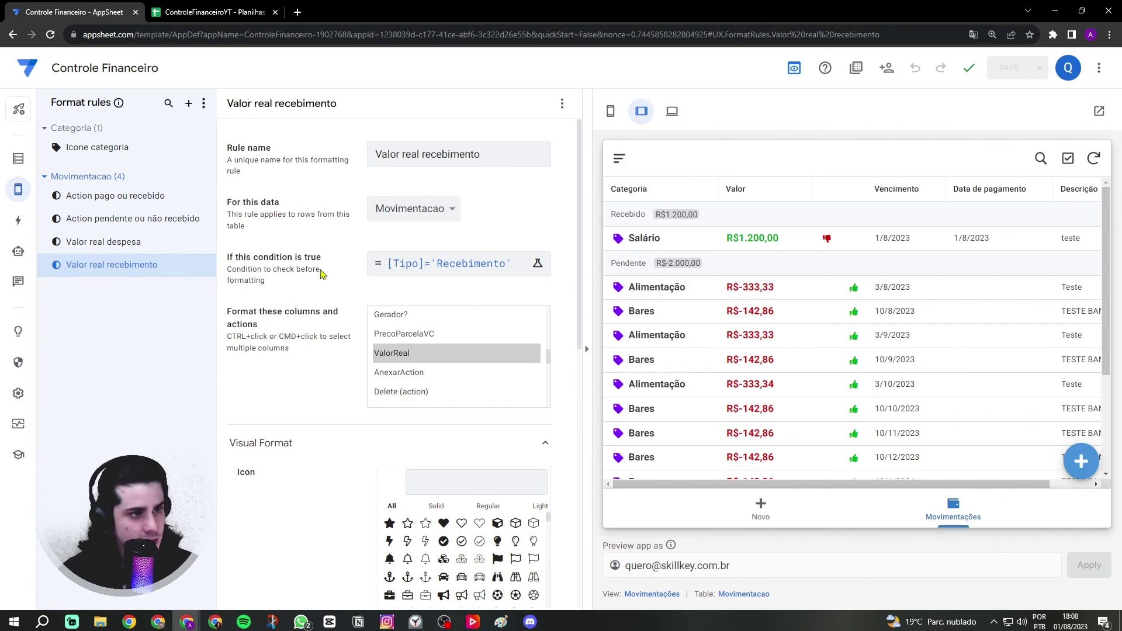
scroll(772, 321, "down", 3)
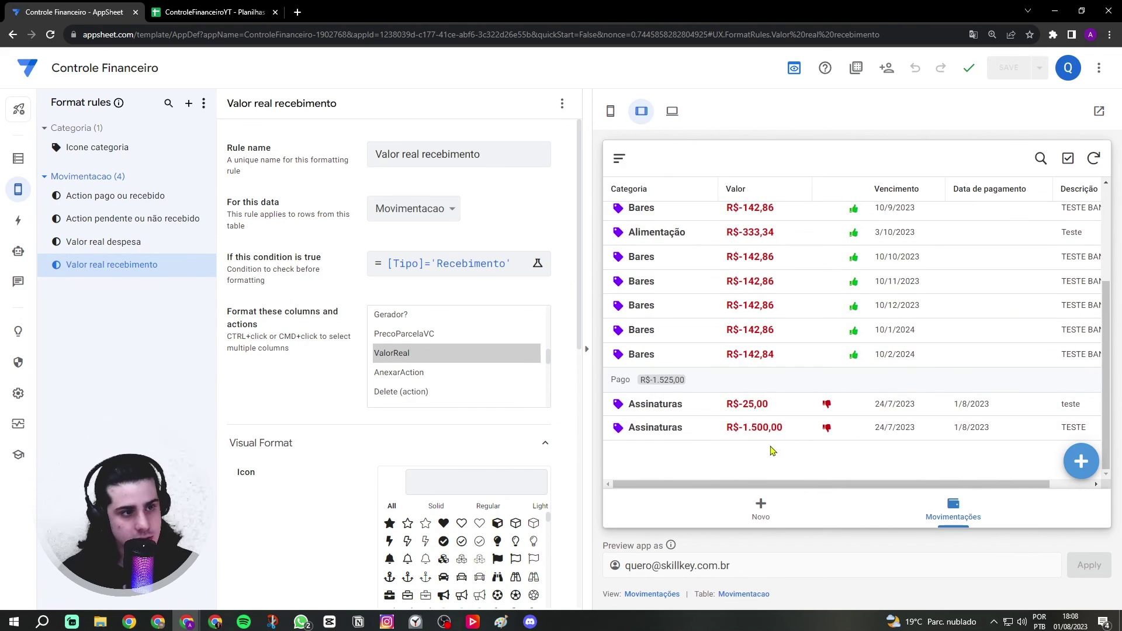
scroll(771, 450, "up", 3)
scroll(759, 380, "down", 3)
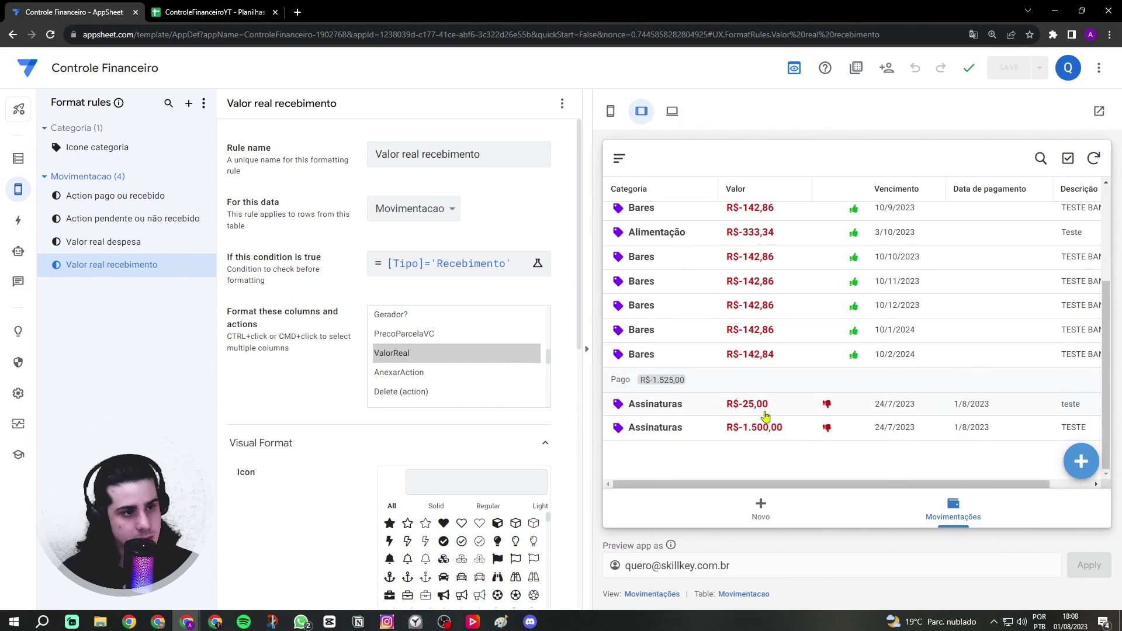
scroll(764, 421, "up", 5)
left_click(757, 244)
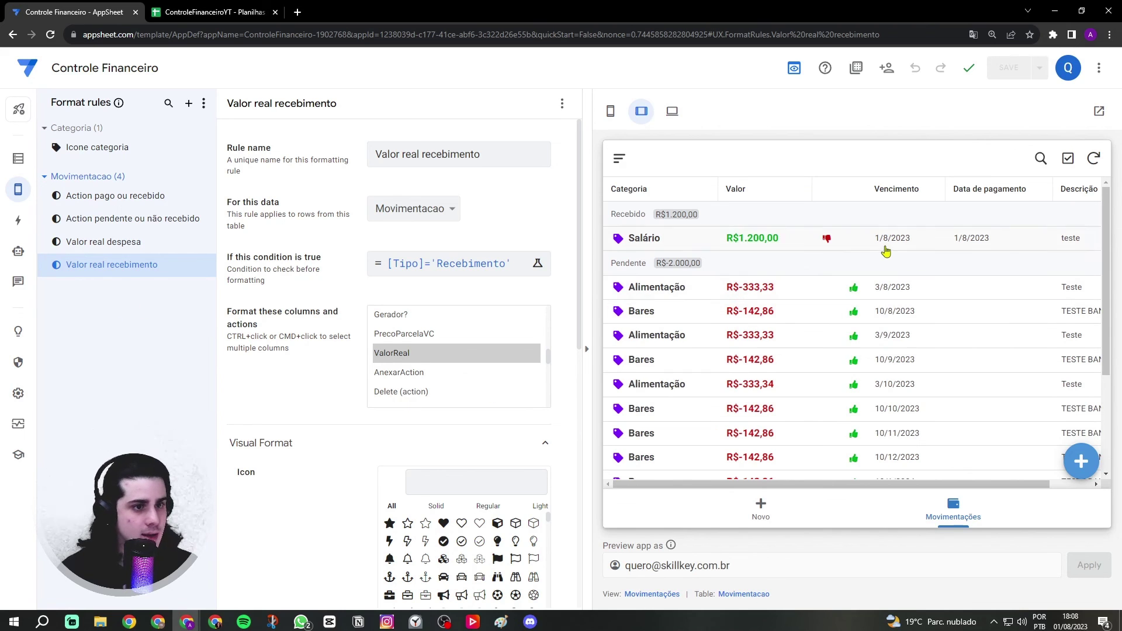
scroll(902, 463, "down", 1)
scroll(903, 463, "down", 5)
scroll(894, 441, "up", 6)
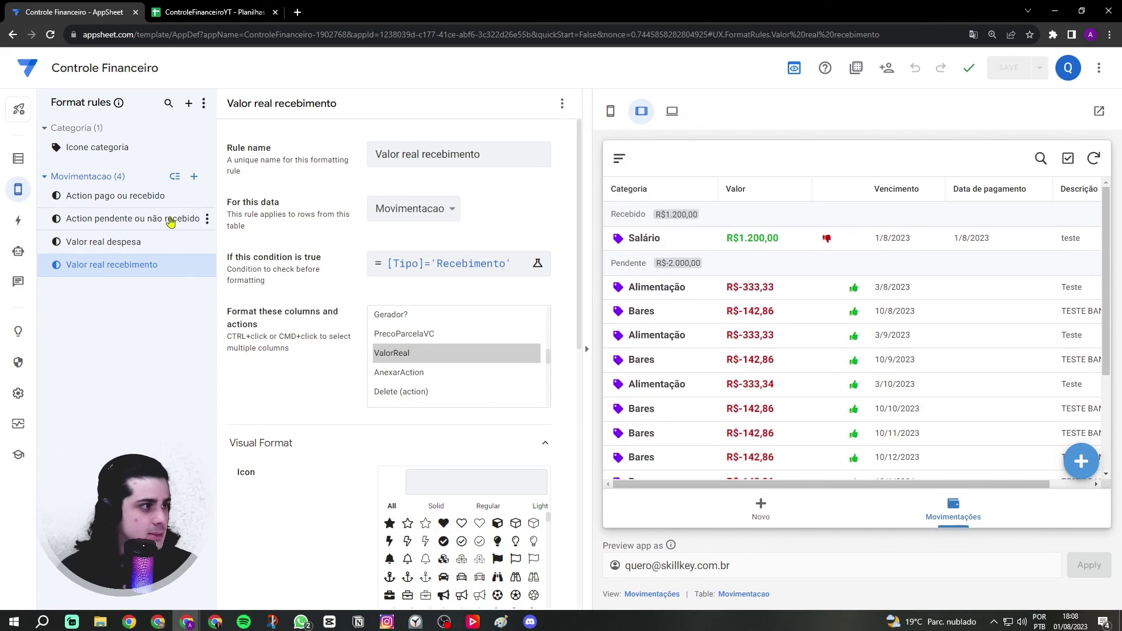
- Create a fifth format rule for the Movimentacao table and name it "Vencimento"
left_click(193, 177)
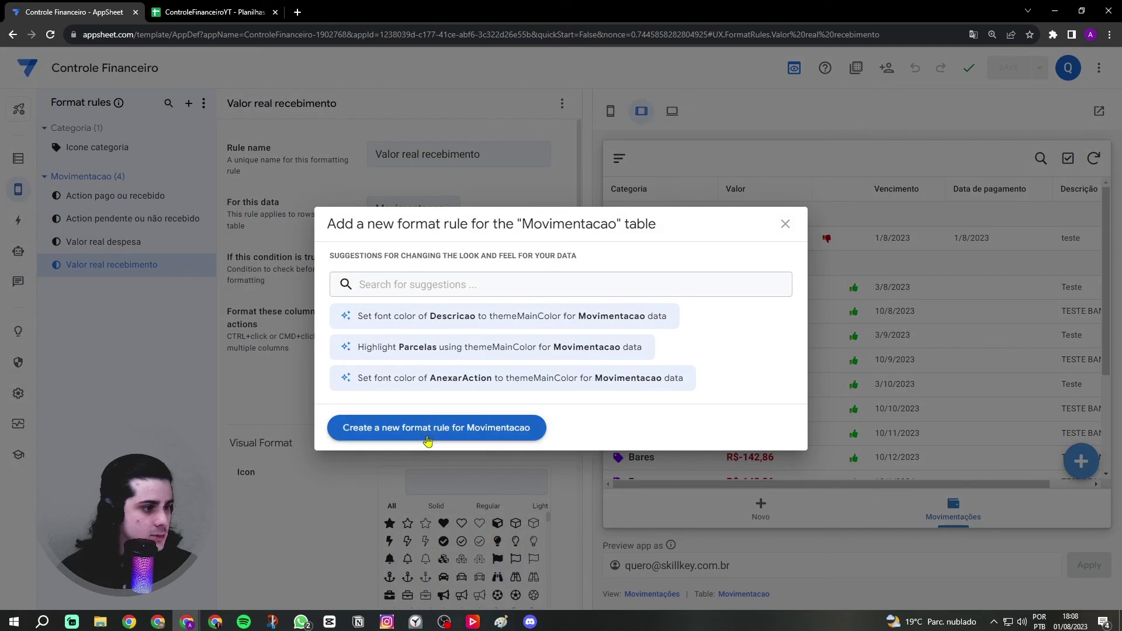
left_click(425, 435)
triple_click(488, 155)
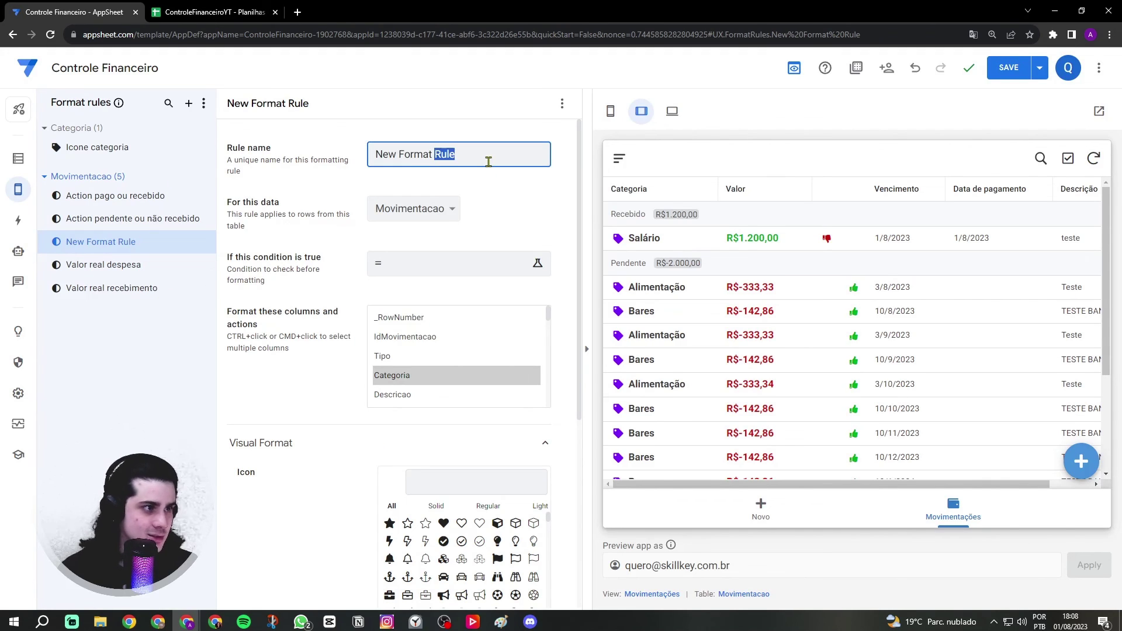
key("Caps_Lock")
type("V")
key("Caps_Lock")
type("encimento")
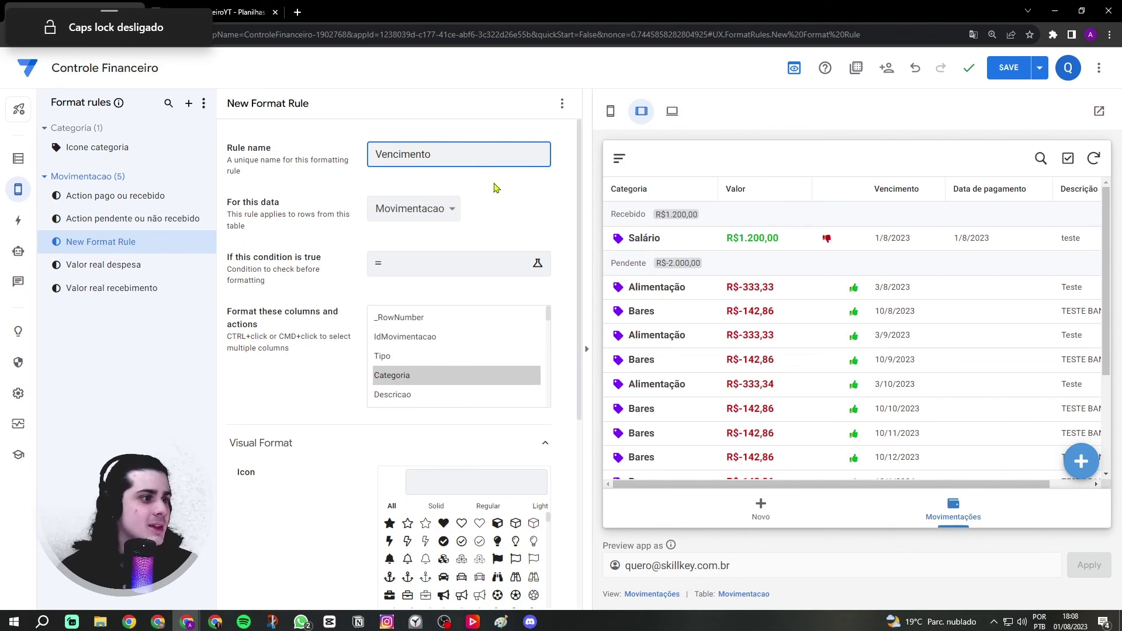
- Apply the Vencimento rule to the Vencimento column with bold text at size 1.2, and save the app
left_click(611, 111)
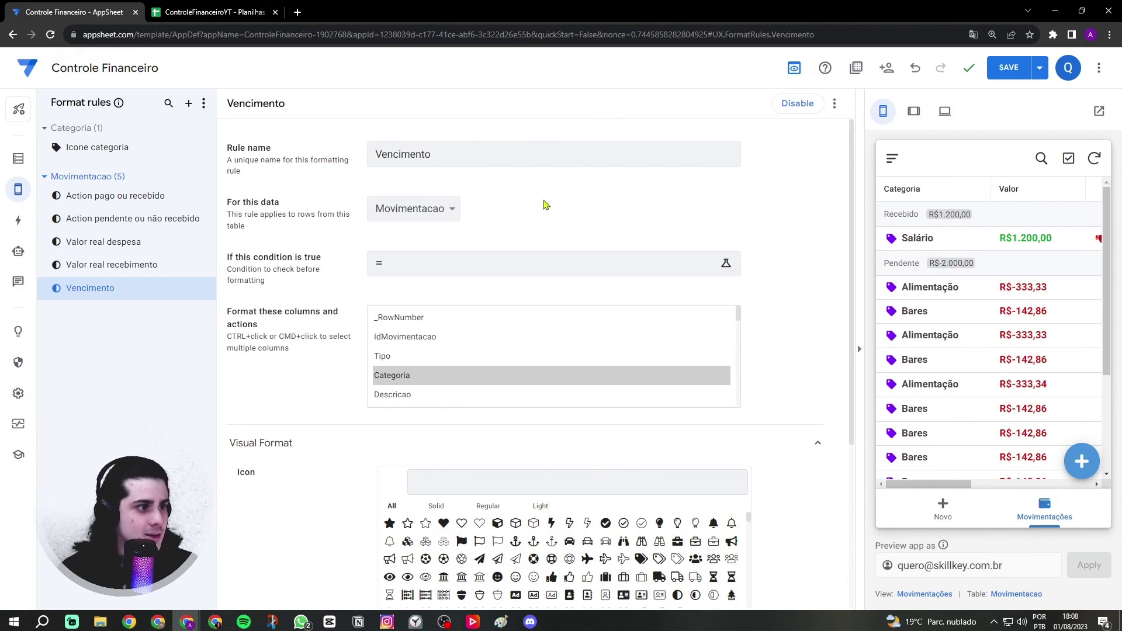
scroll(427, 348, "down", 4)
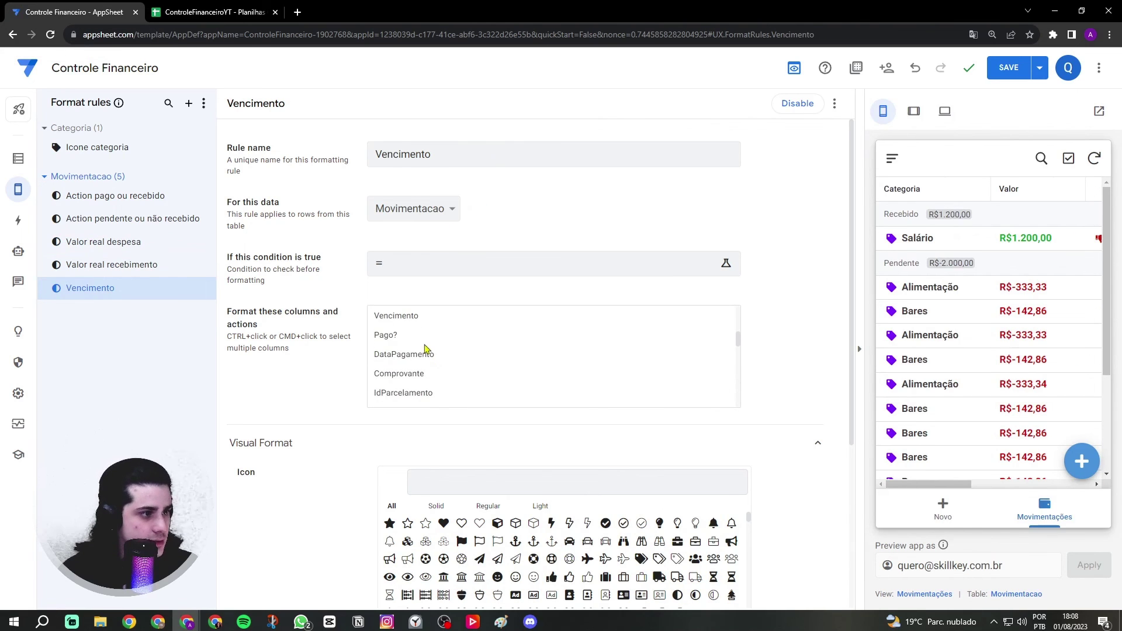
left_click(420, 318)
scroll(307, 412, "down", 6)
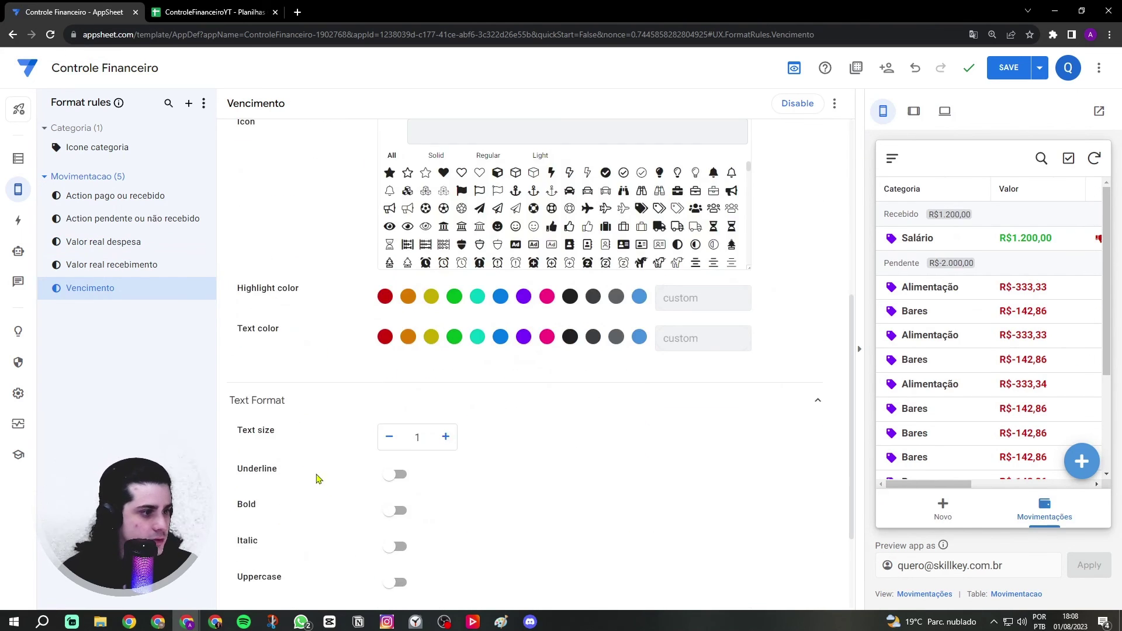
left_click(397, 512)
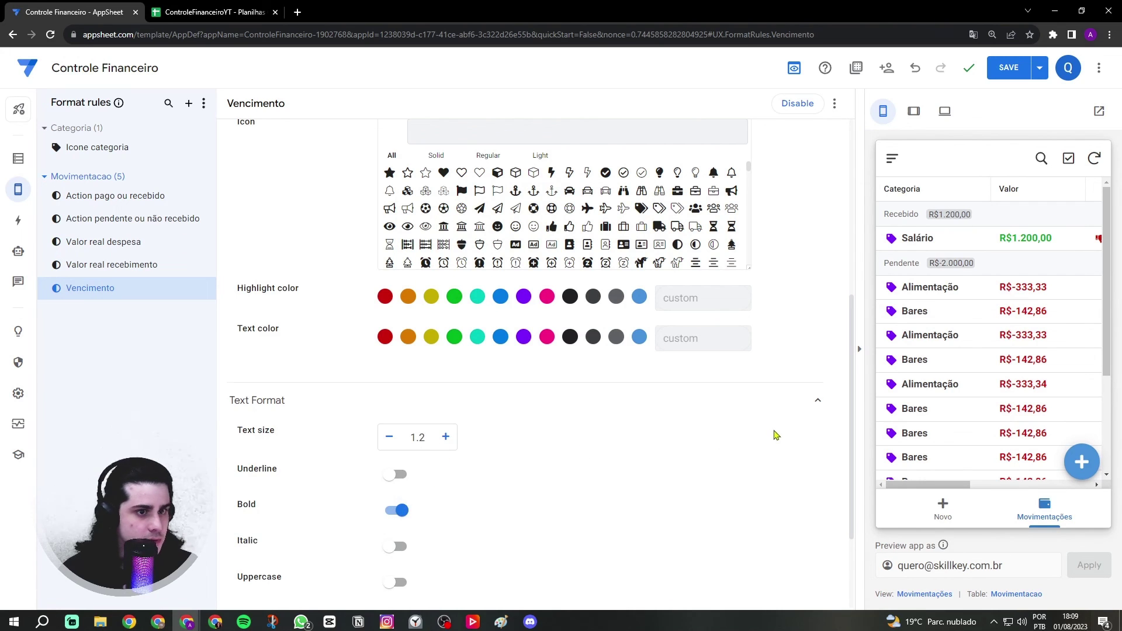
scroll(776, 431, "up", 6)
key("ctrl+s")
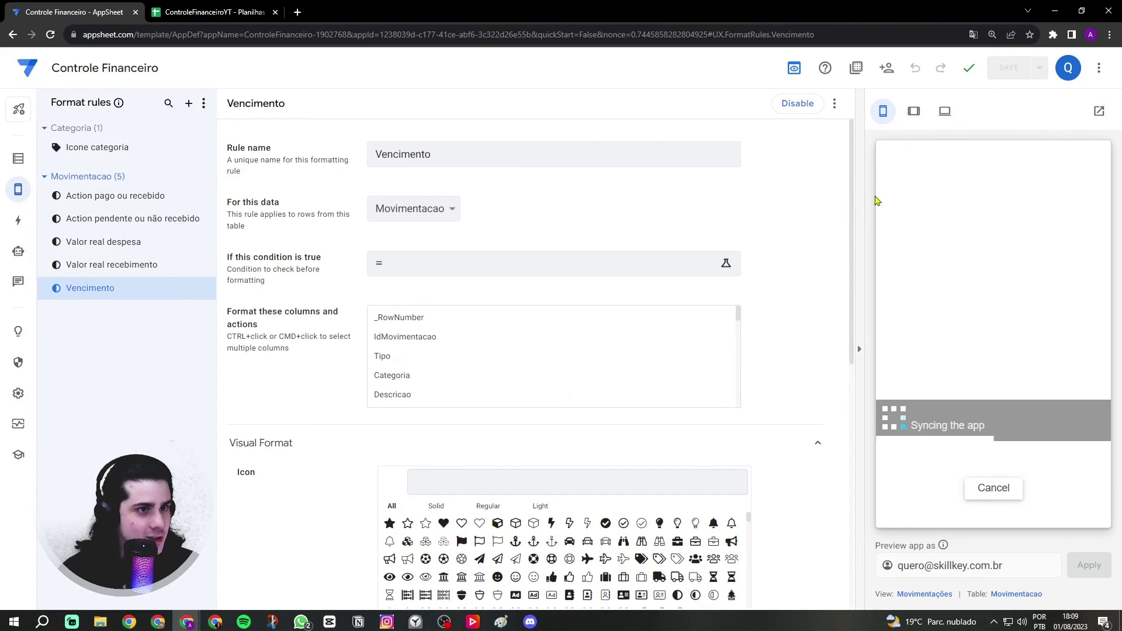
- Check the Vencimento dates and the remaining columns in the tablet preview, and return the preview to phone size
left_click(914, 111)
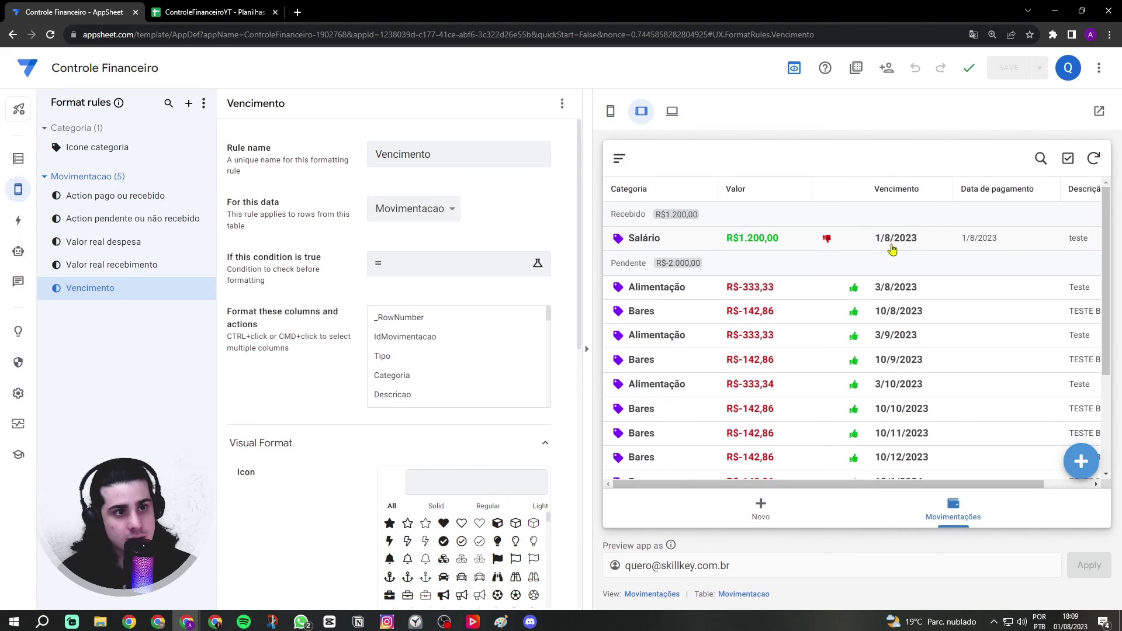
left_click_drag(898, 491, 946, 488)
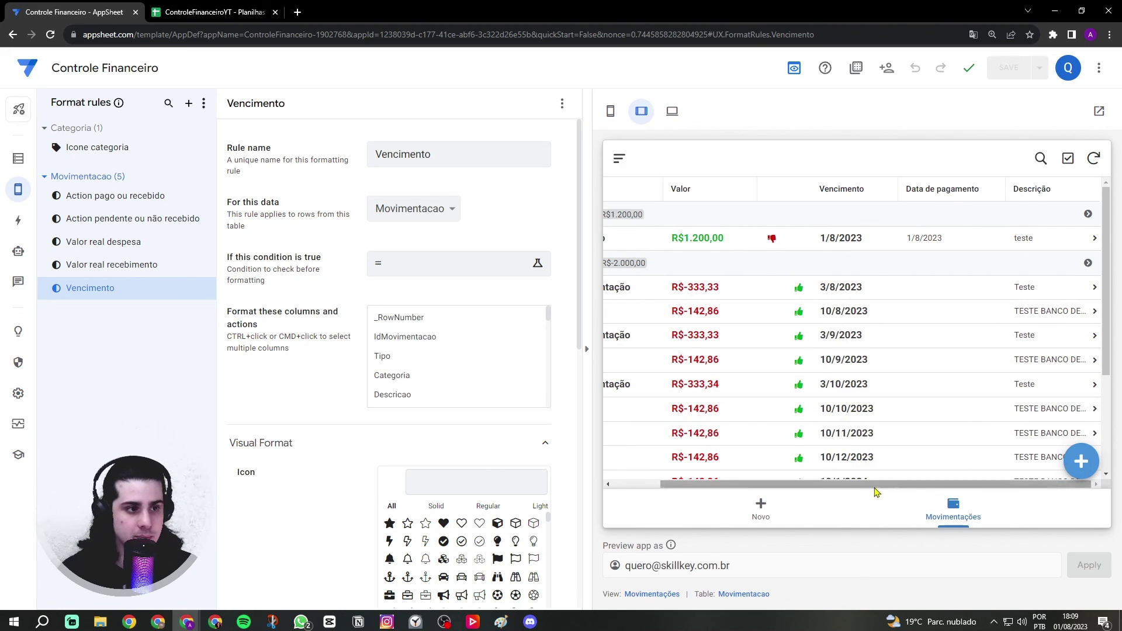
left_click_drag(876, 491, 830, 490)
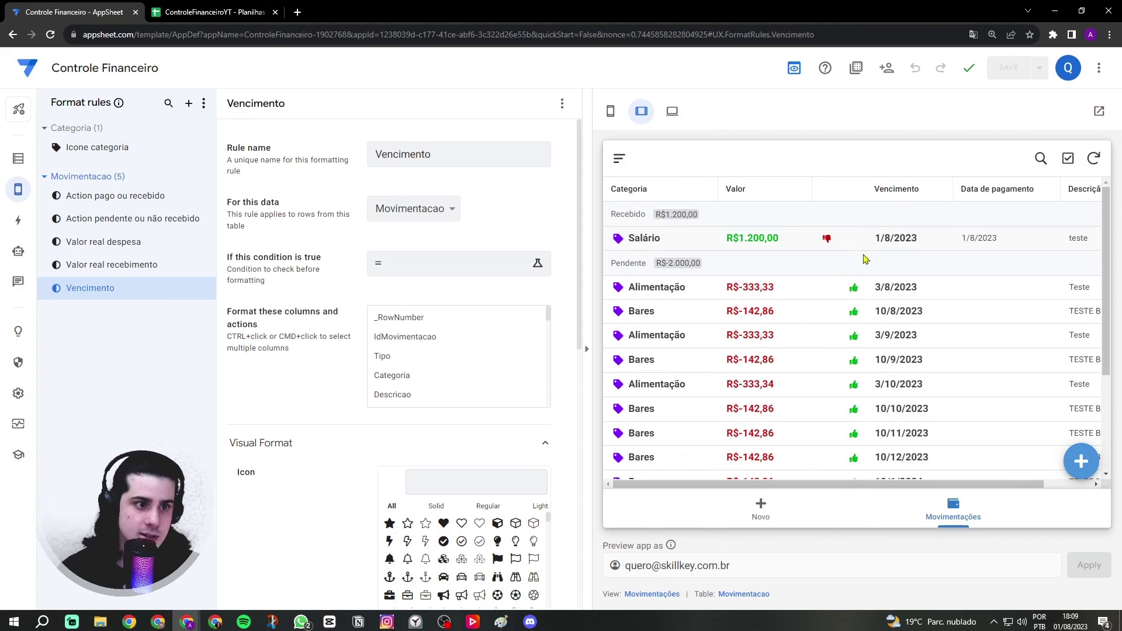
left_click(610, 111)
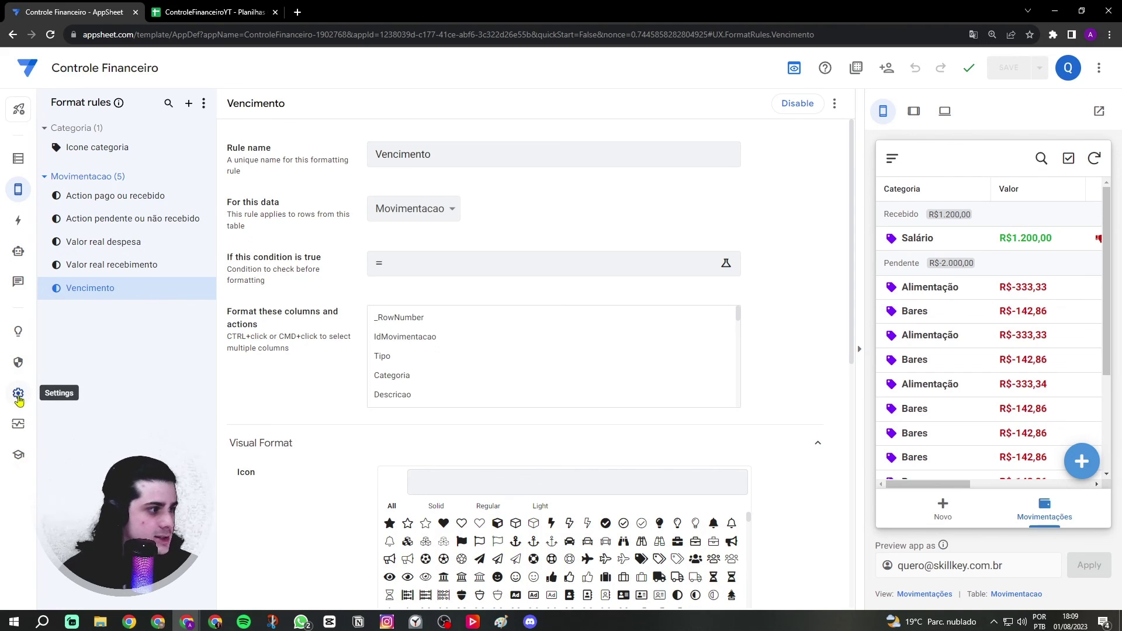
- Set the app's primary color to the custom green #21A15E in the Theme & Brand settings
left_click(18, 395)
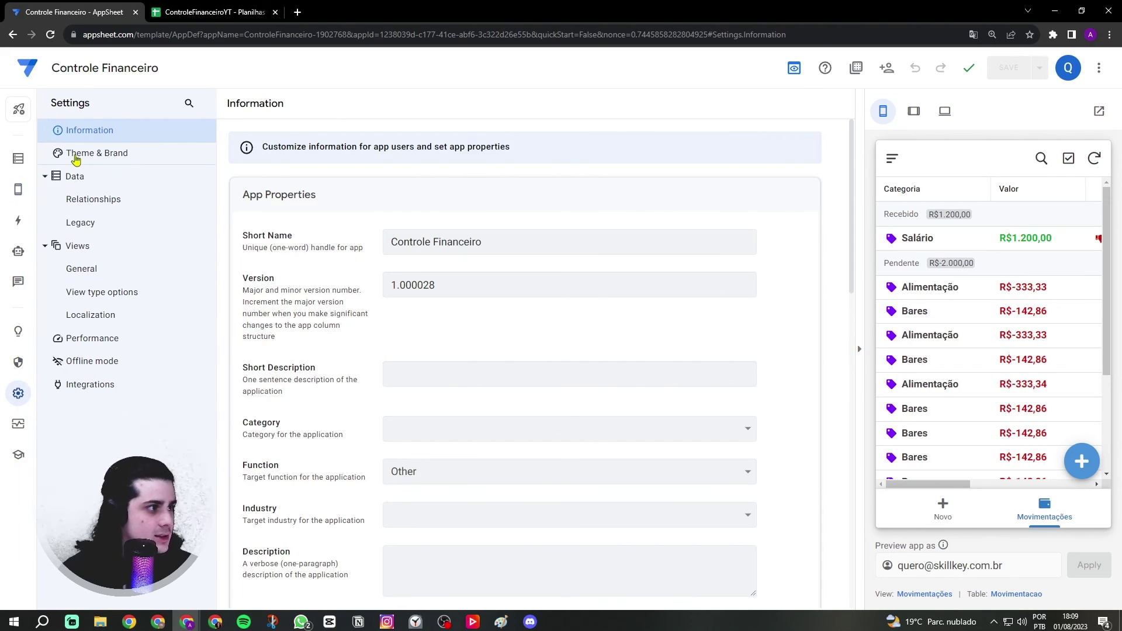
left_click(114, 154)
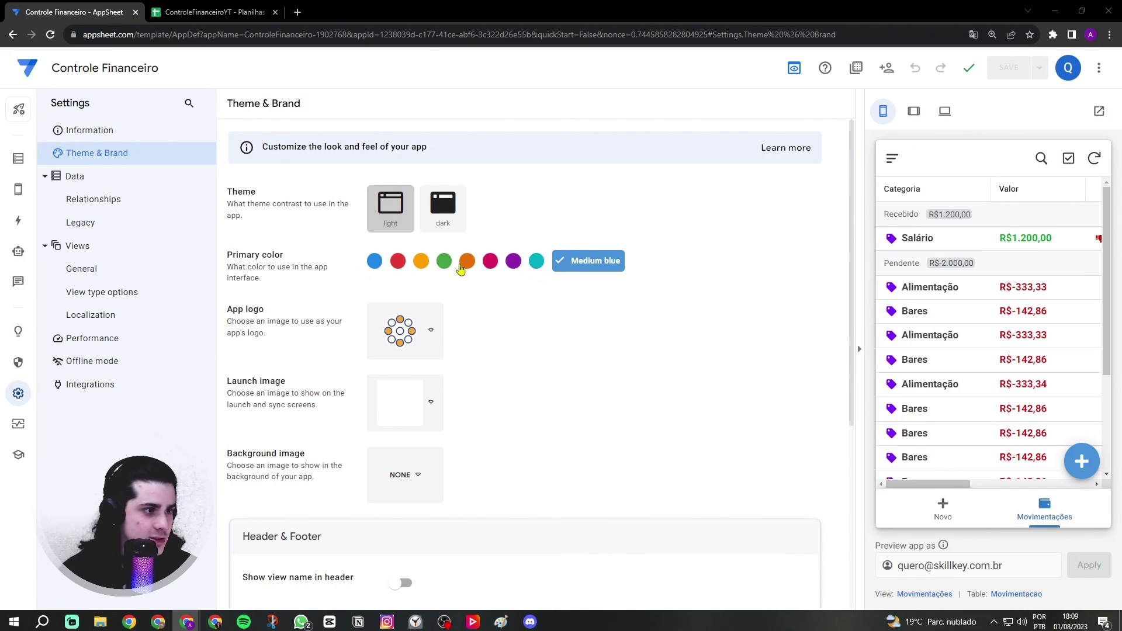
left_click(567, 265)
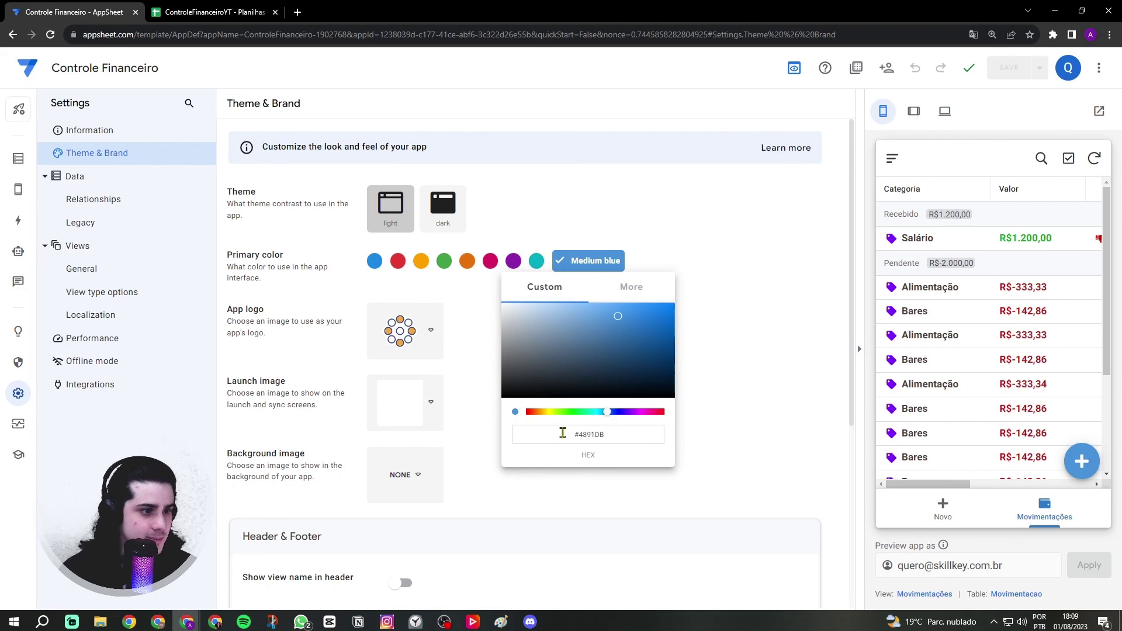
left_click_drag(562, 432, 610, 435)
type("#21A15E")
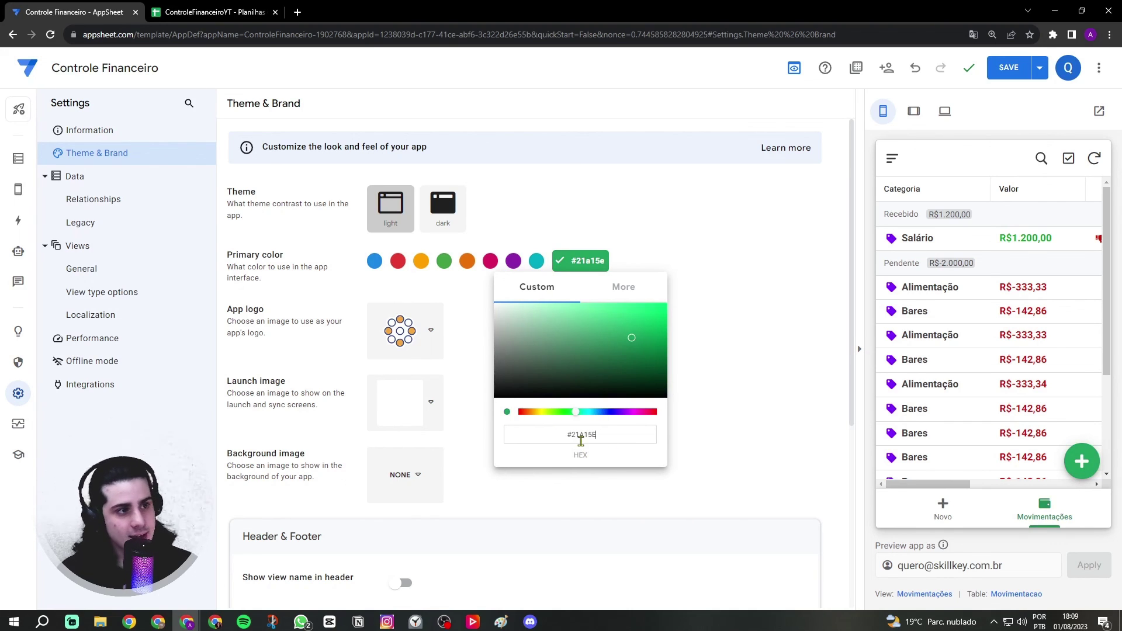
left_click(582, 434)
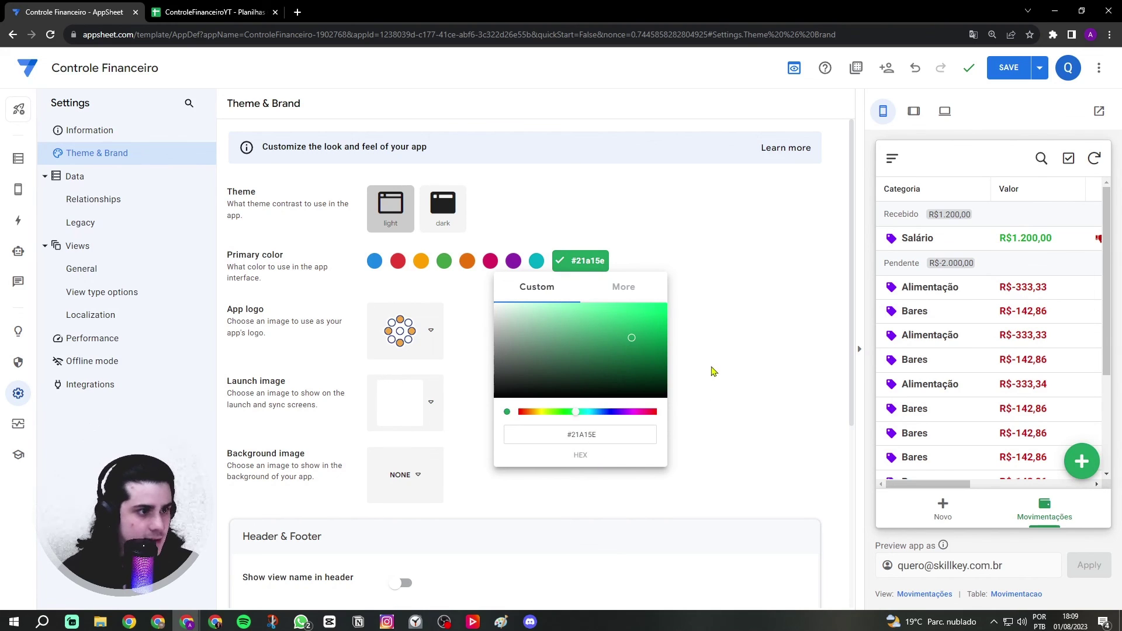
left_click(713, 371)
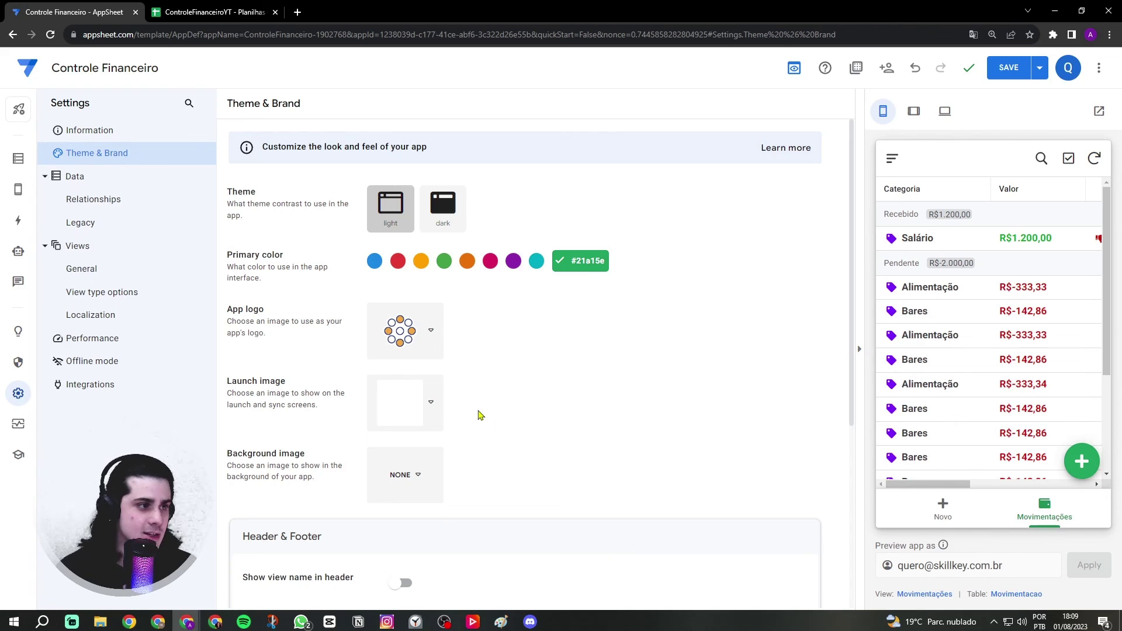
- Enable showing the view name in the header and set the header and footer style to the half-white, half-green option
scroll(479, 415, "down", 2)
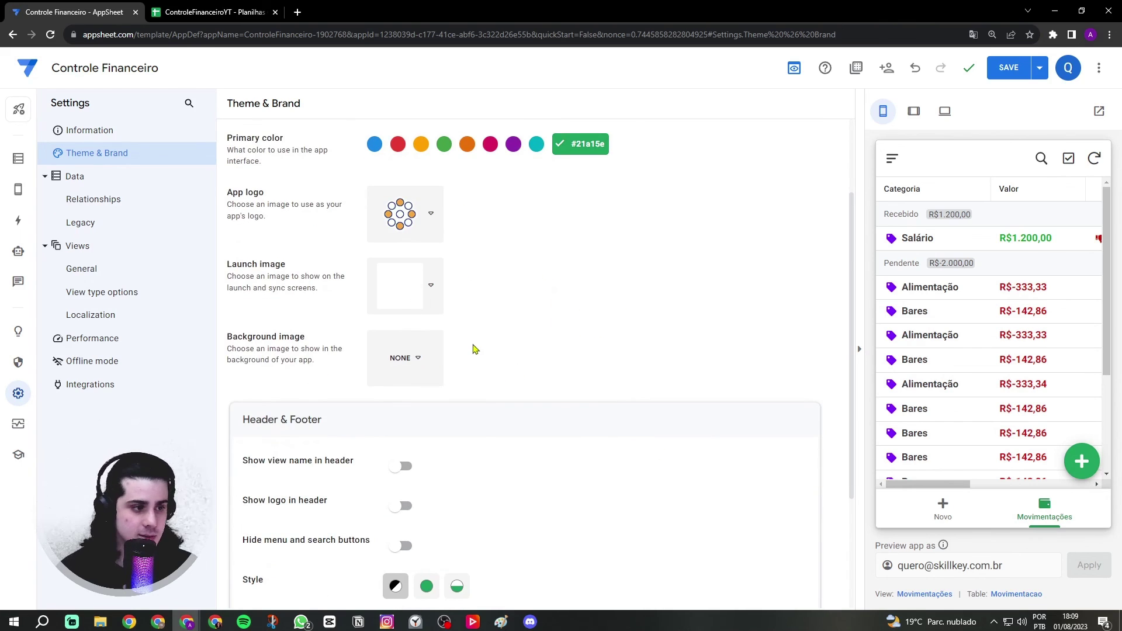
scroll(474, 349, "down", 1)
scroll(473, 374, "down", 1)
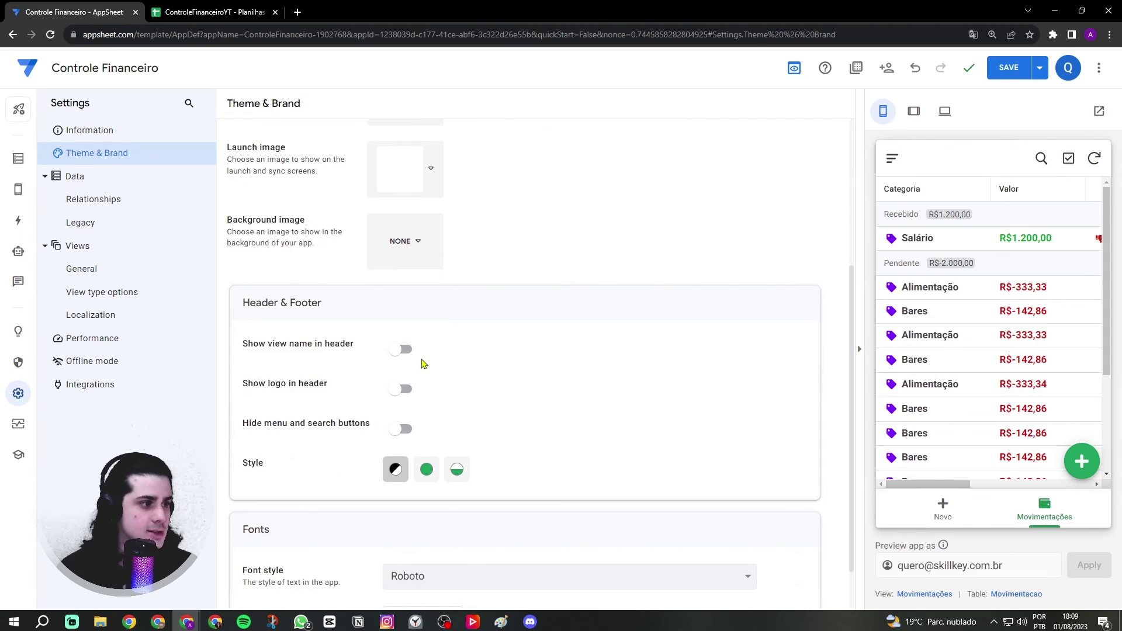
left_click(402, 350)
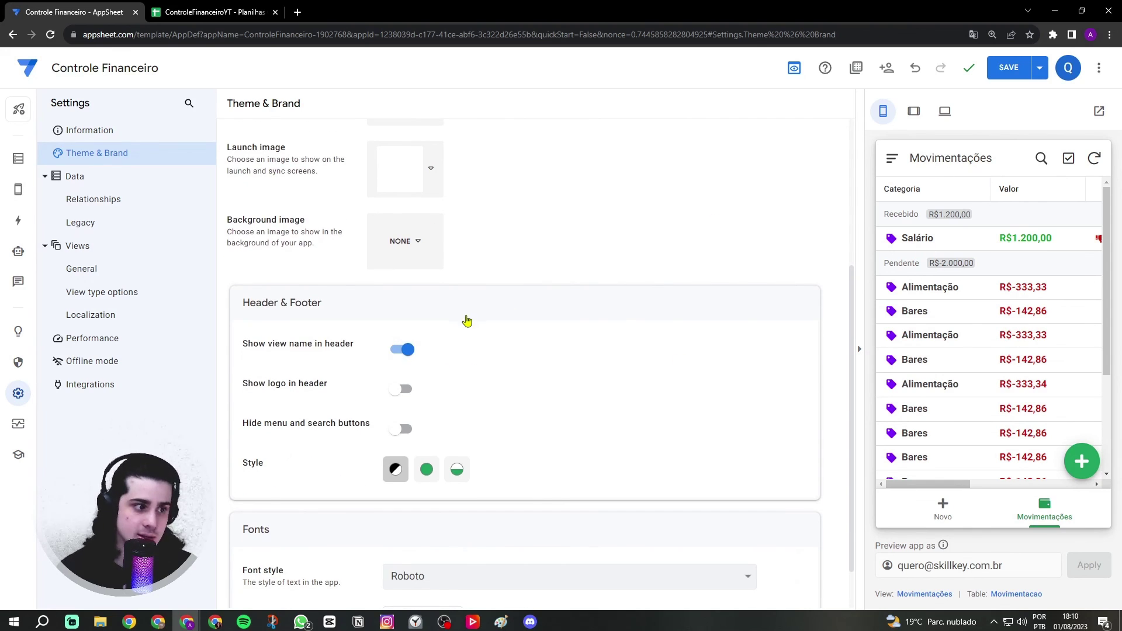
left_click(458, 480)
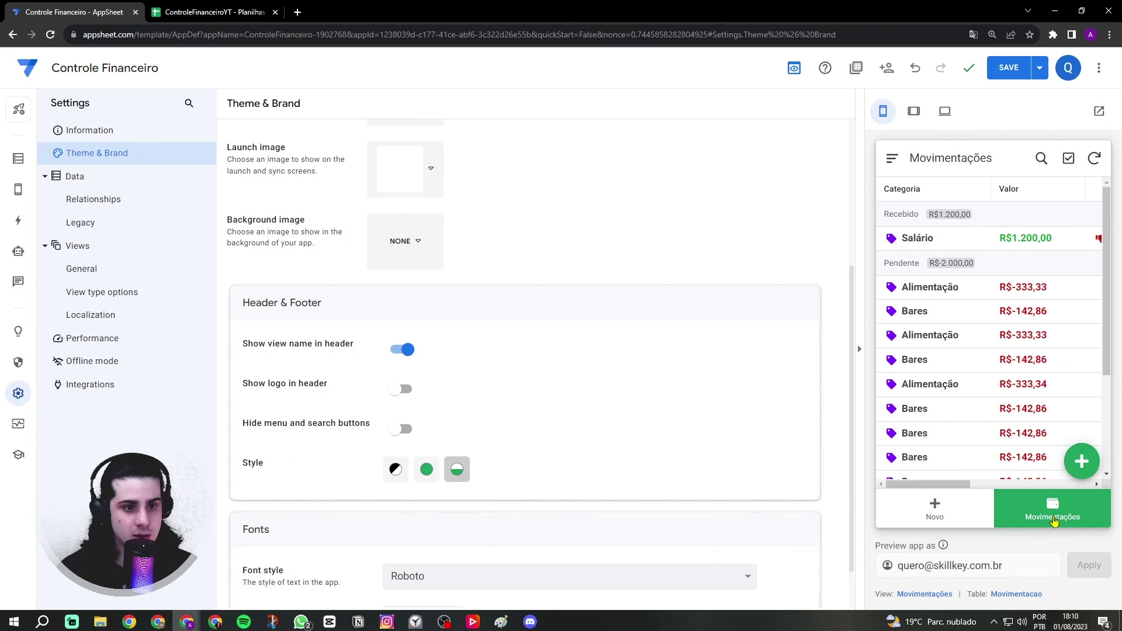
left_click(1054, 520)
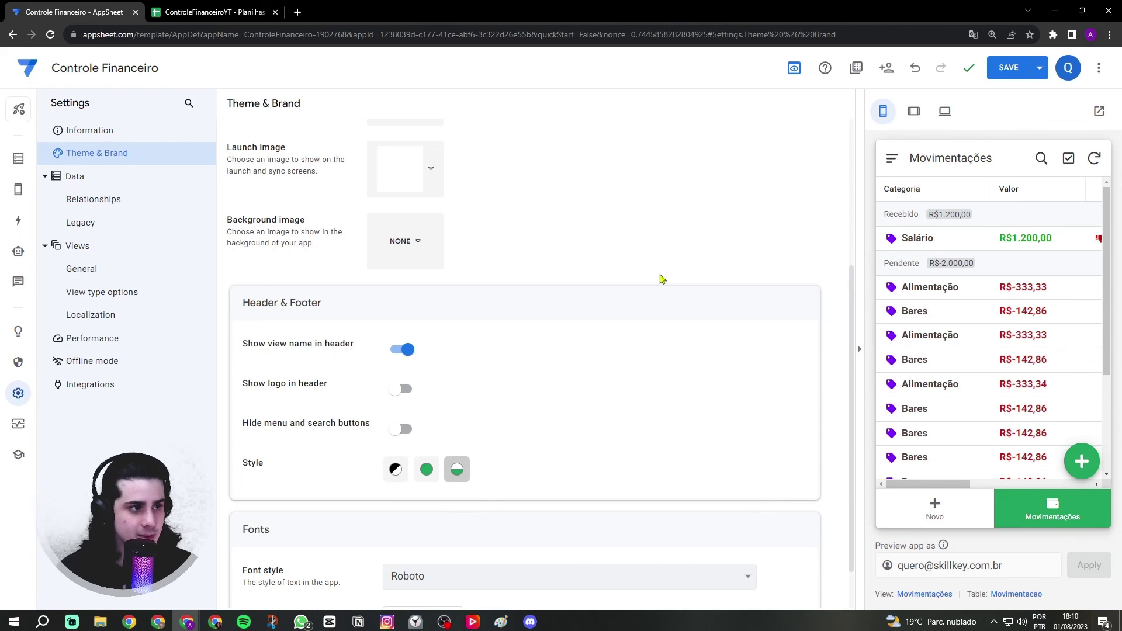
- Switch the preview to tablet size, save the theme changes, and open the app in its own browser window
scroll(634, 350, "up", 4)
left_click(913, 112)
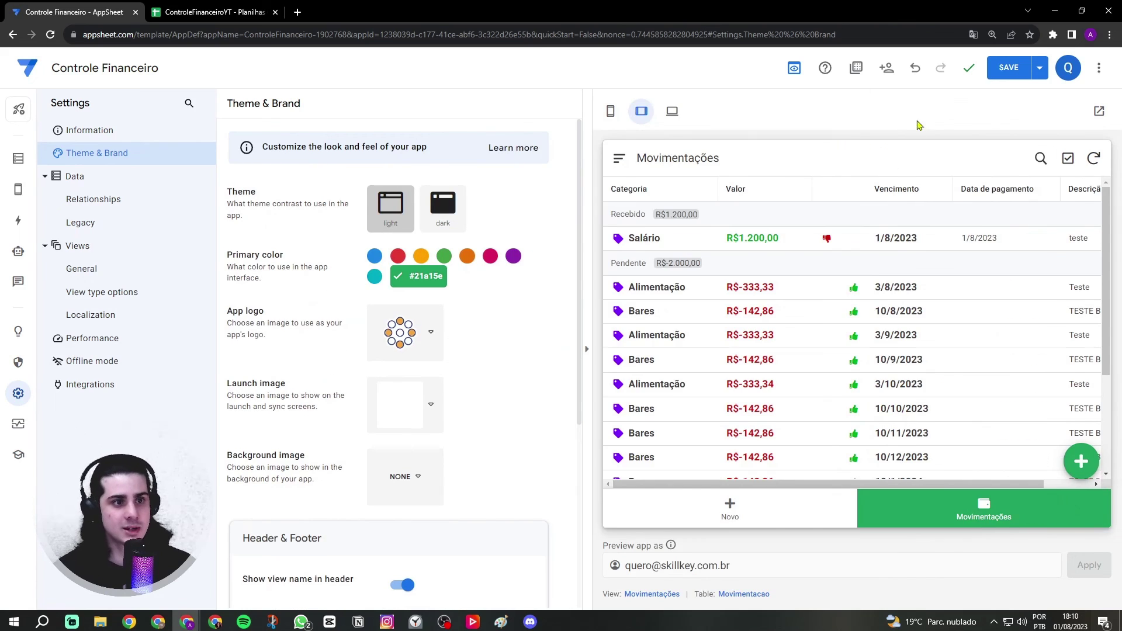
left_click(1002, 69)
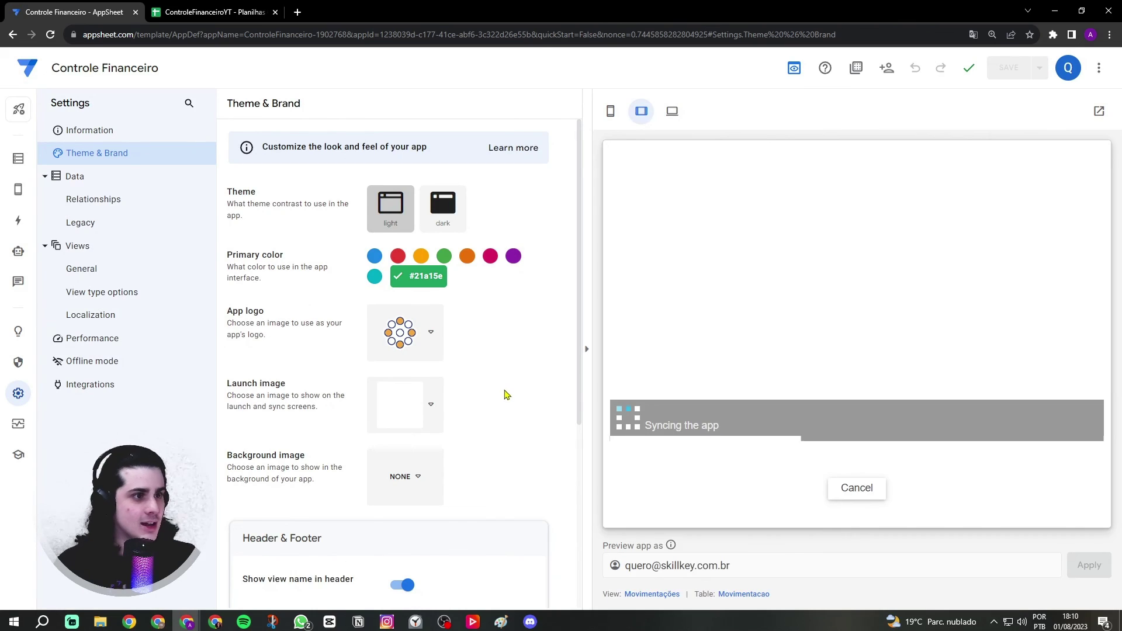
left_click(1098, 111)
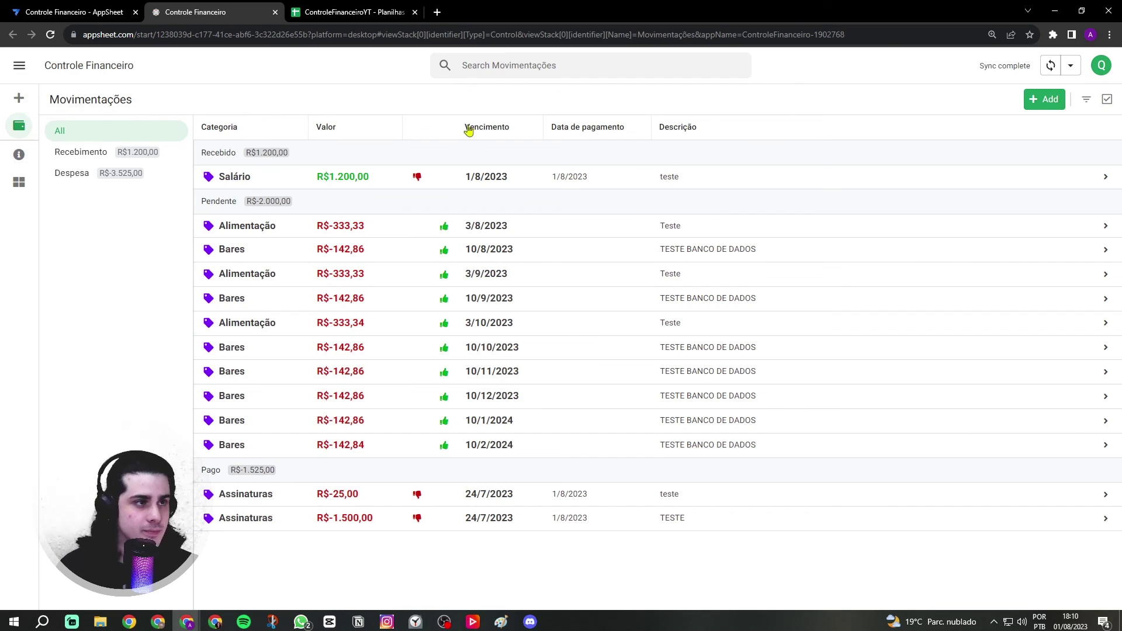
- Start a new Despesa entry and set its category to Gastos pessoais
left_click(20, 101)
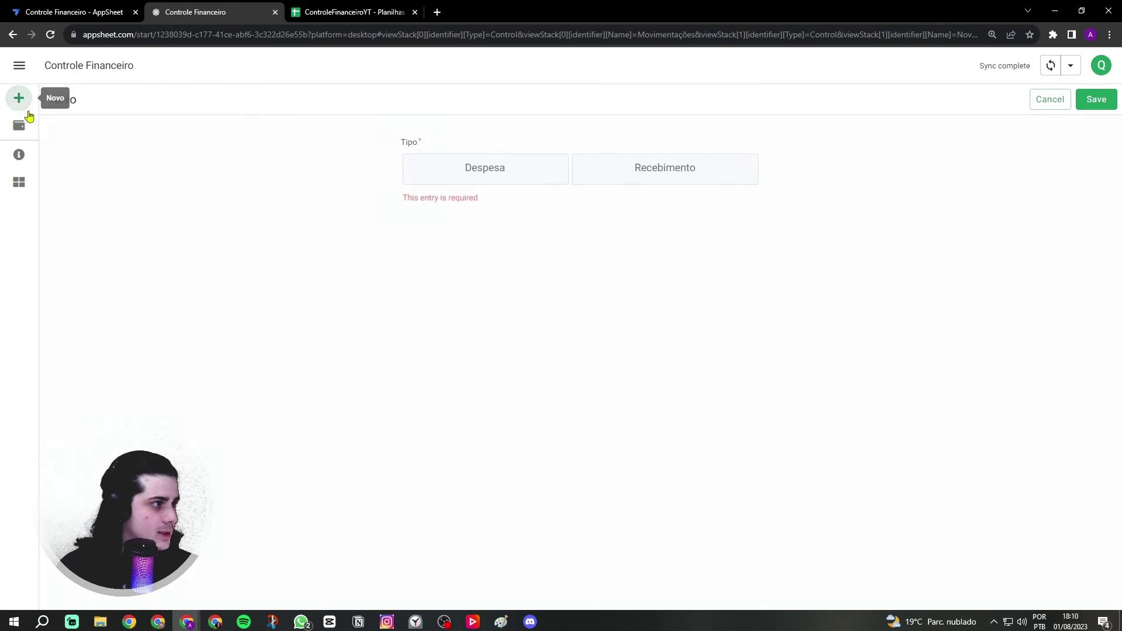
left_click(512, 180)
left_click(475, 244)
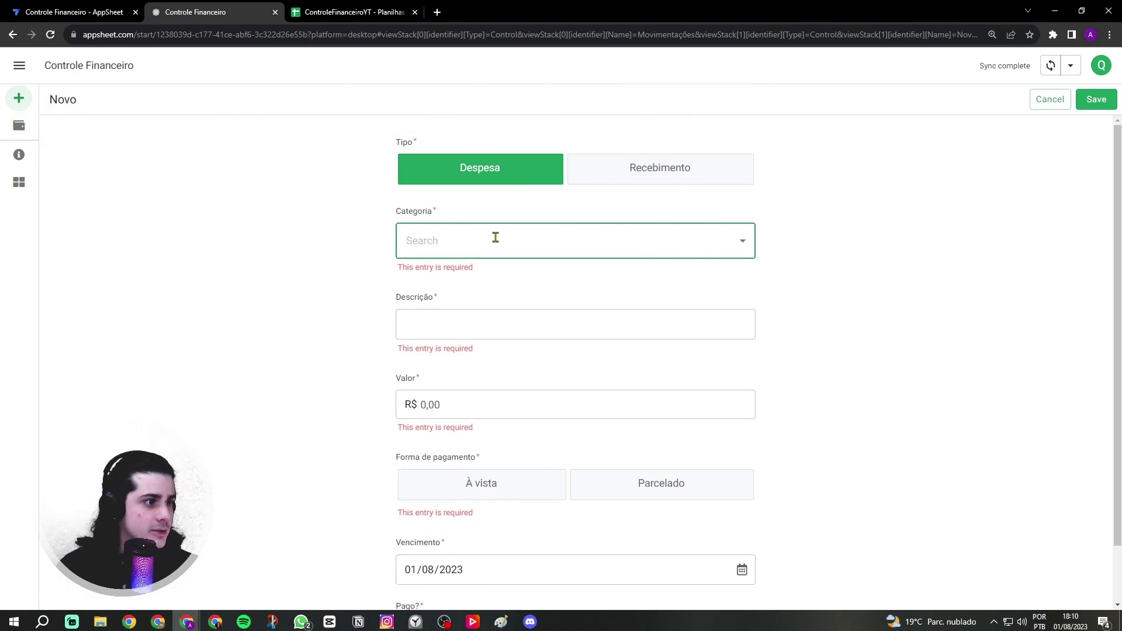
left_click(727, 240)
scroll(628, 380, "down", 2)
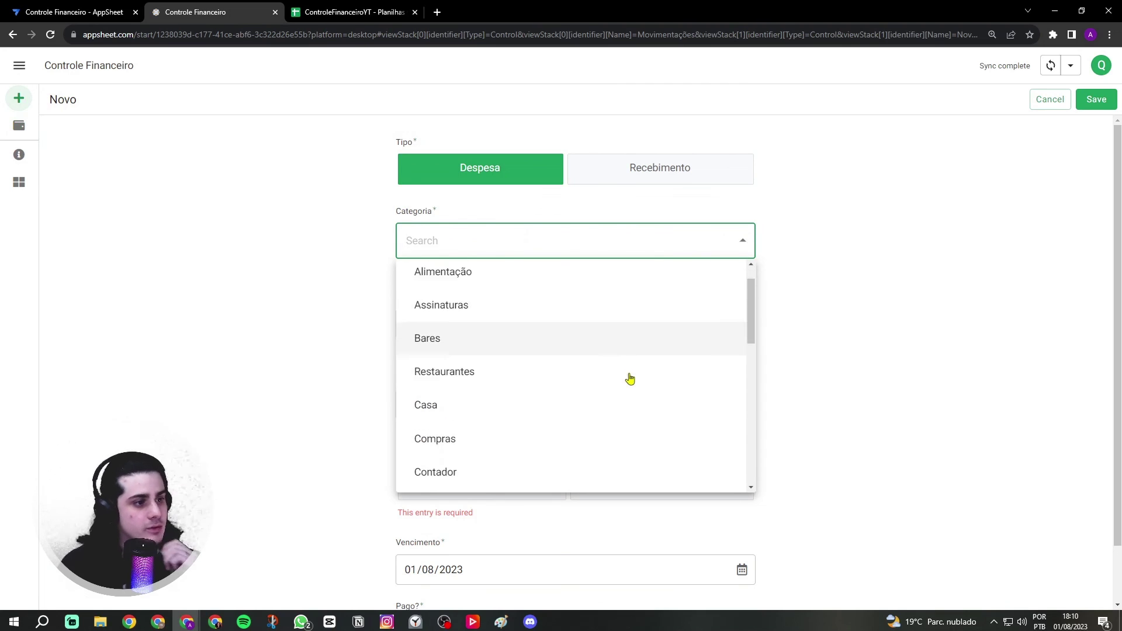
scroll(624, 385, "down", 2)
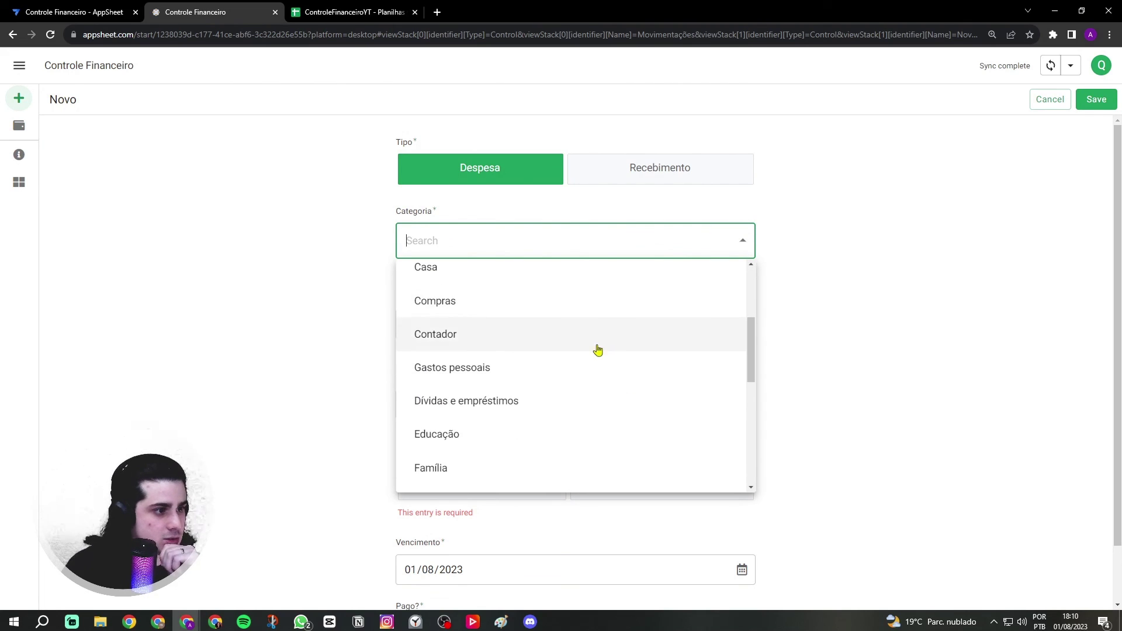
left_click(590, 366)
- Enter "DEIXA O LIKE" as the expense's description and set its value to R$ 450
left_click(529, 306)
key("Caps_Lock")
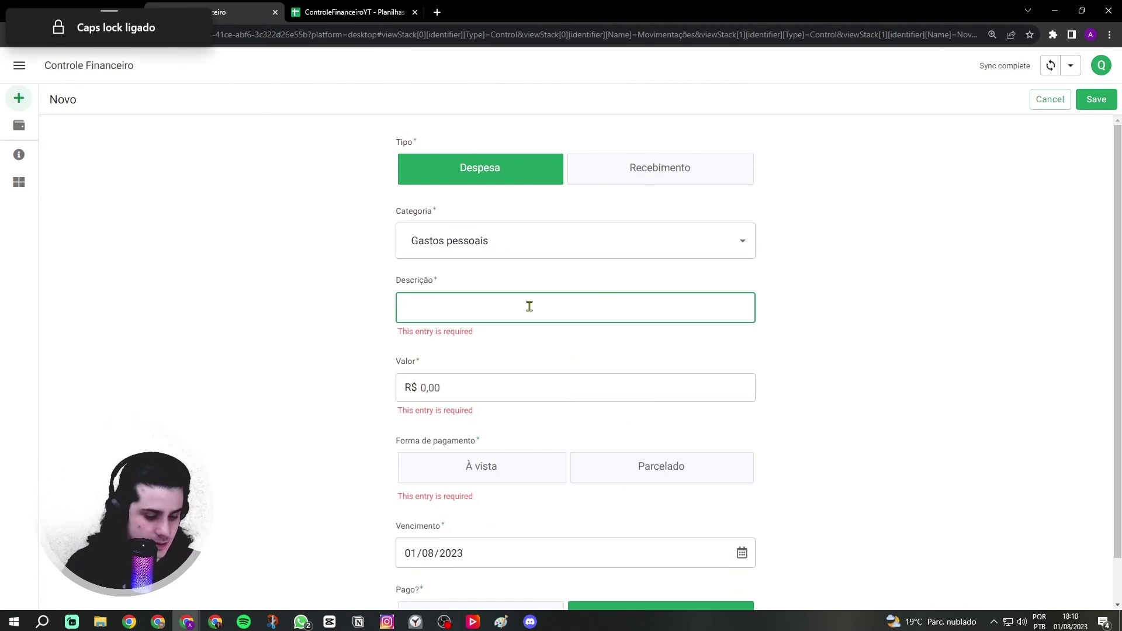
type("DE")
key("Caps_Lock")
key("Caps_Lock")
key("BackSpace")
type("EIXA O LIKE")
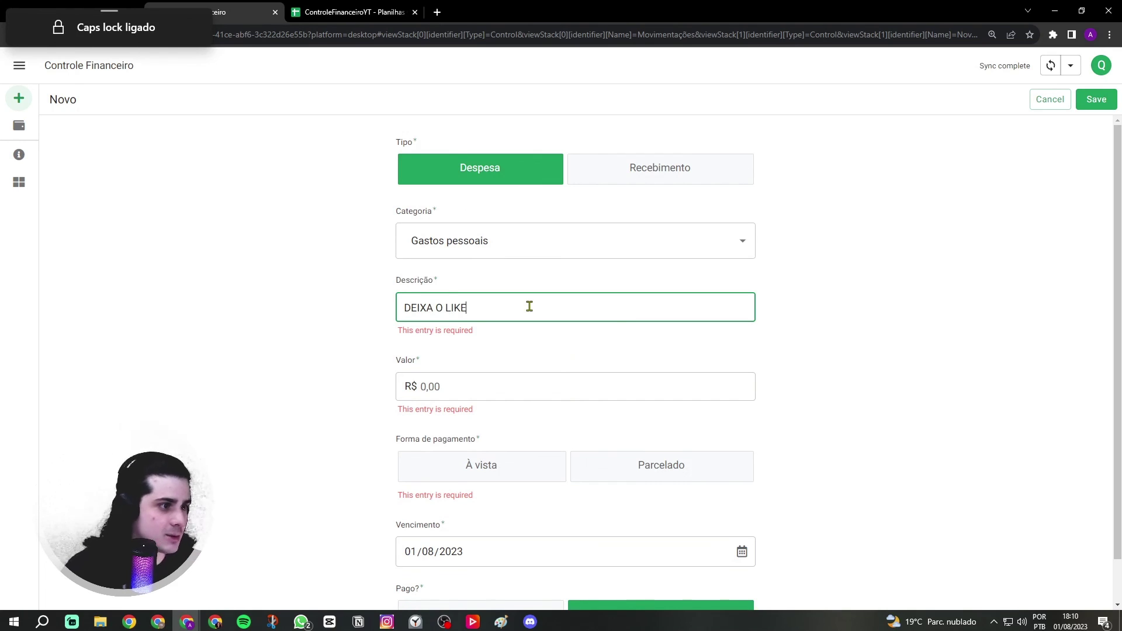
left_click(522, 345)
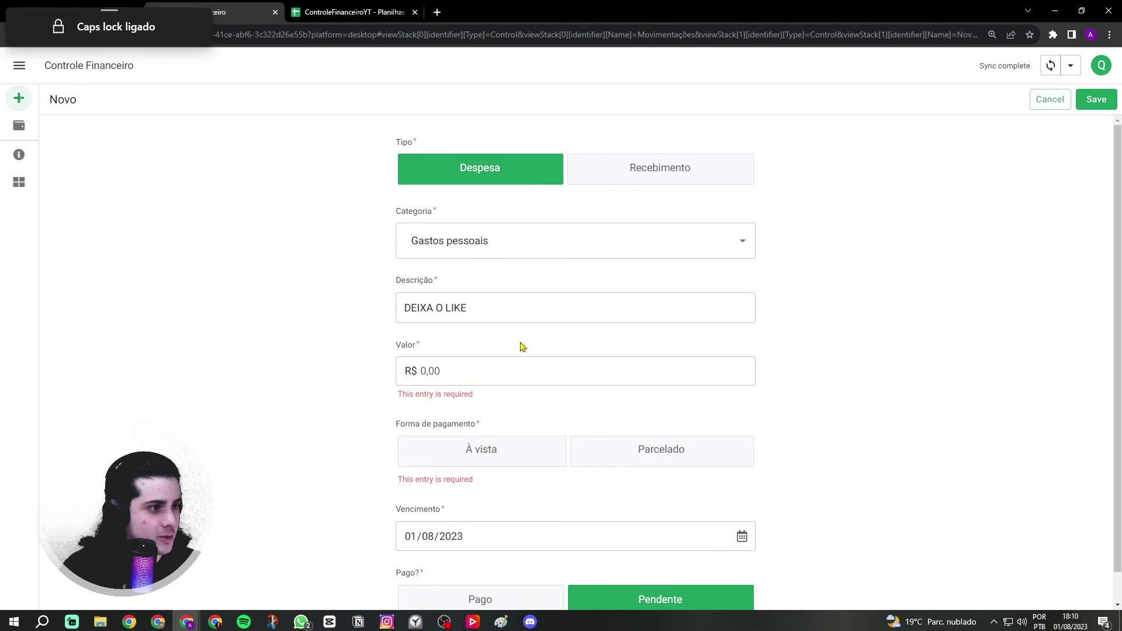
left_click(477, 369)
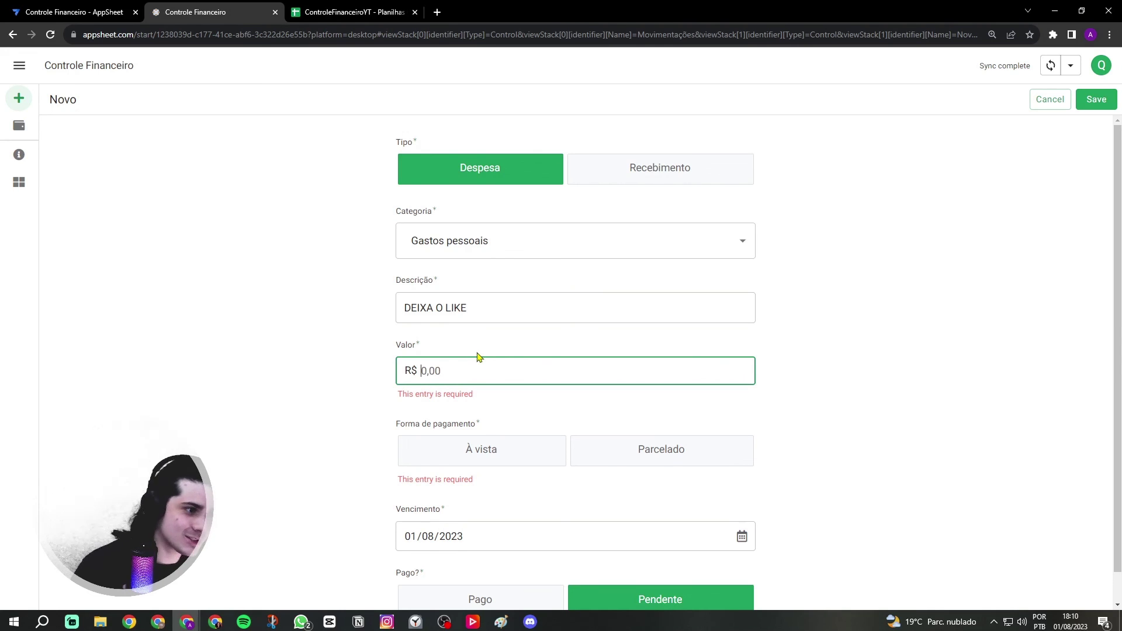
type("450")
key("Tab")
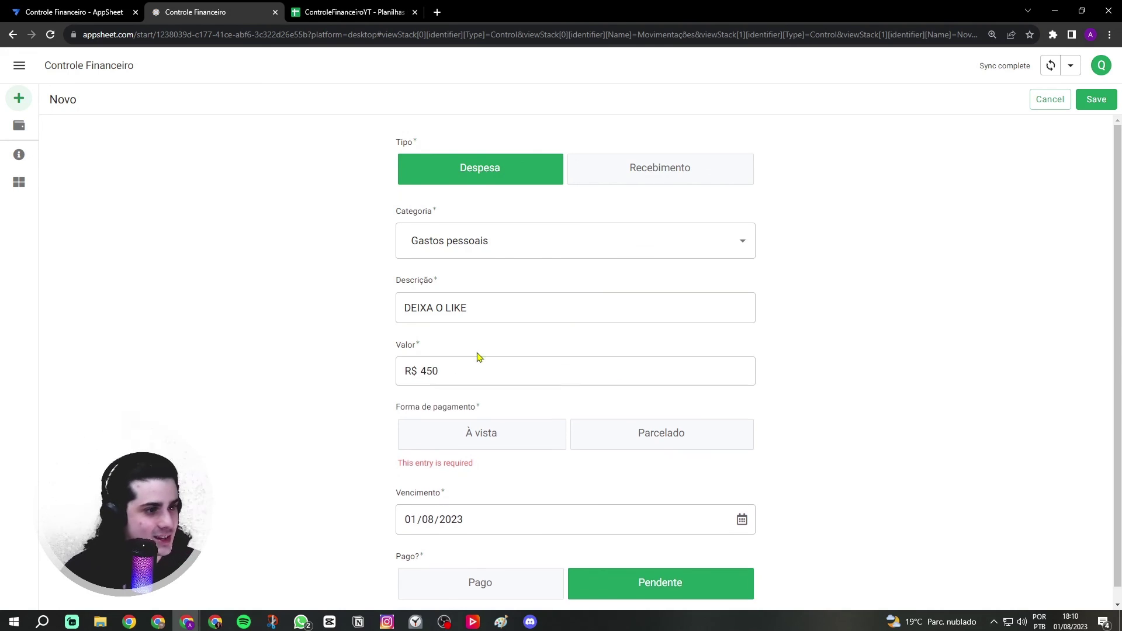
- Set the form of payment to Parcelado with 2 installments and save the new expense
left_click(634, 424)
left_click(619, 423)
double_click(618, 423)
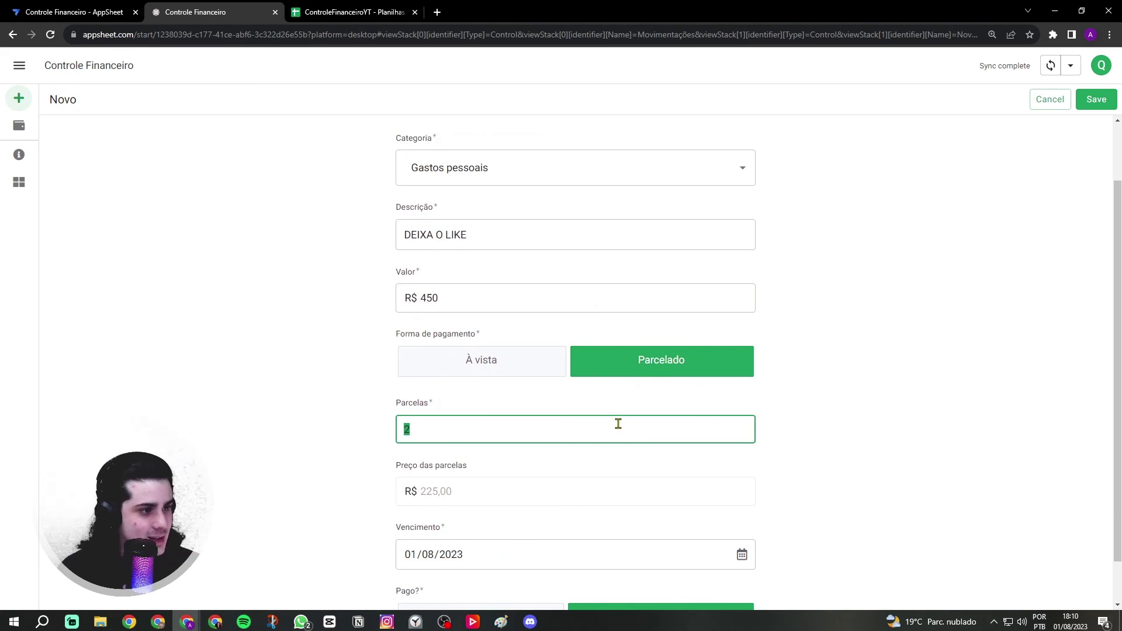
left_click(595, 468)
scroll(579, 466, "down", 1)
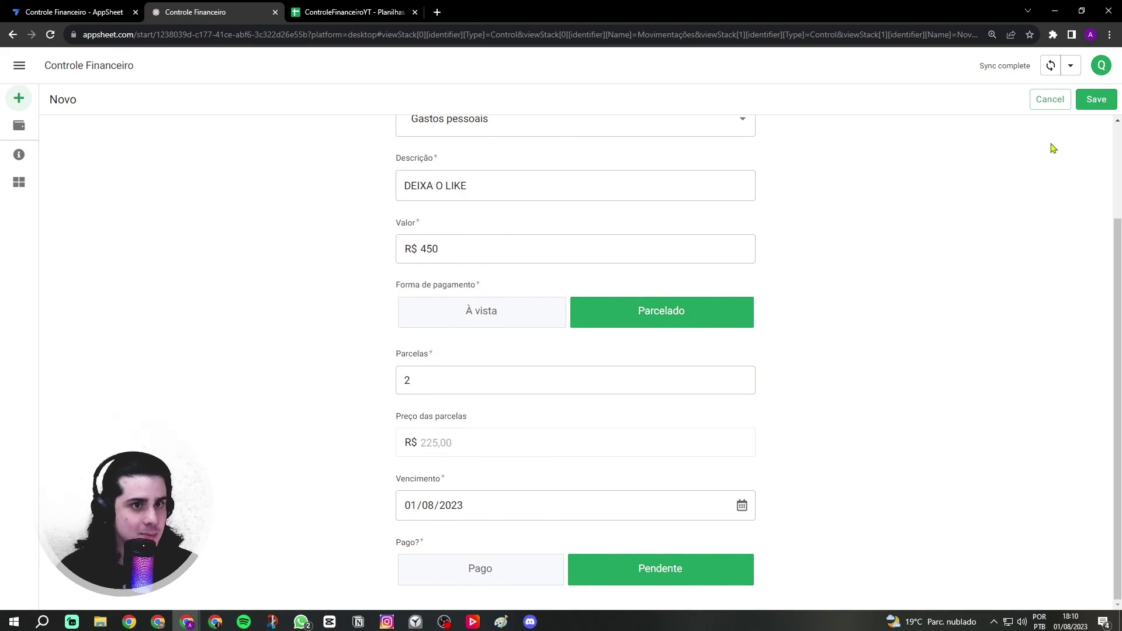
left_click(1096, 101)
left_click(1096, 101)
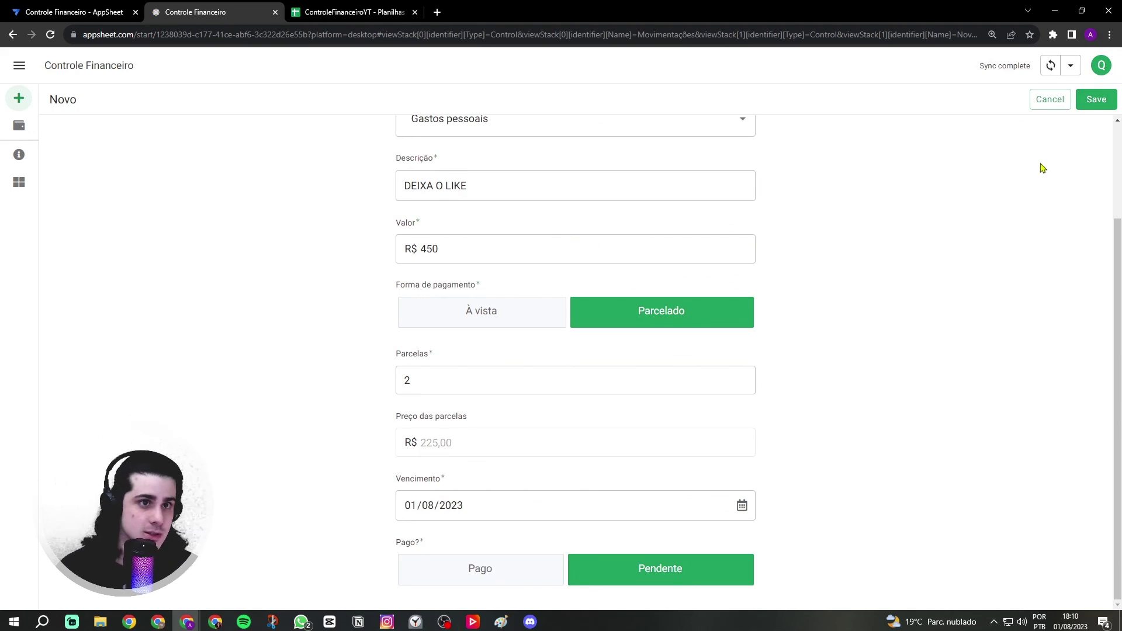
left_click(1100, 101)
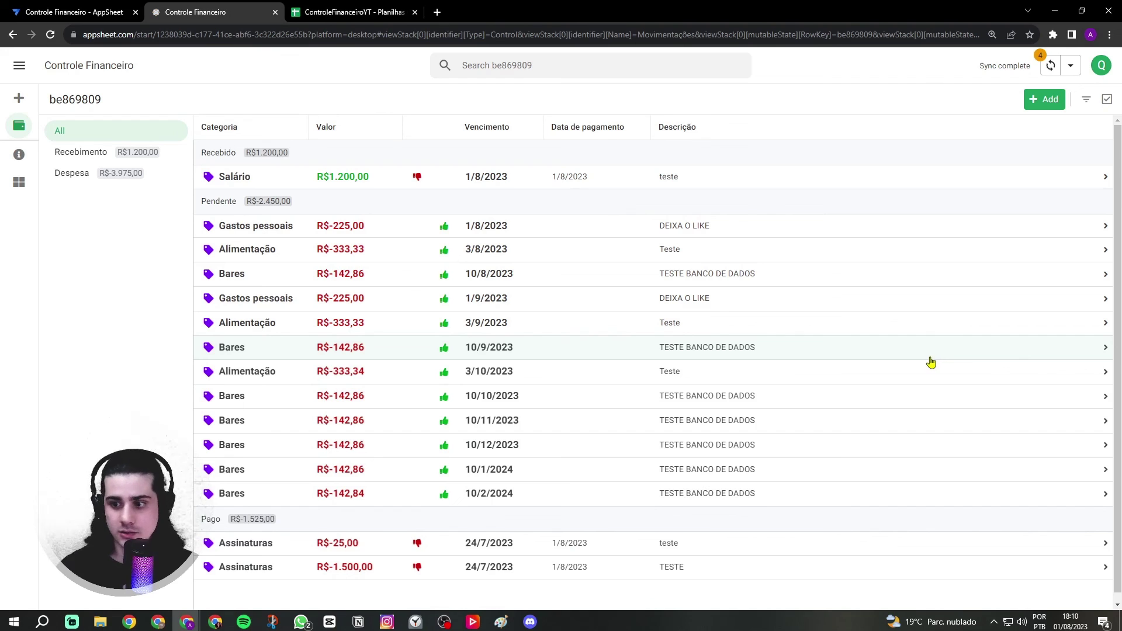
- Check the values and due dates of the DEIXA O LIKE installments in the Movimentações list
left_click(344, 235)
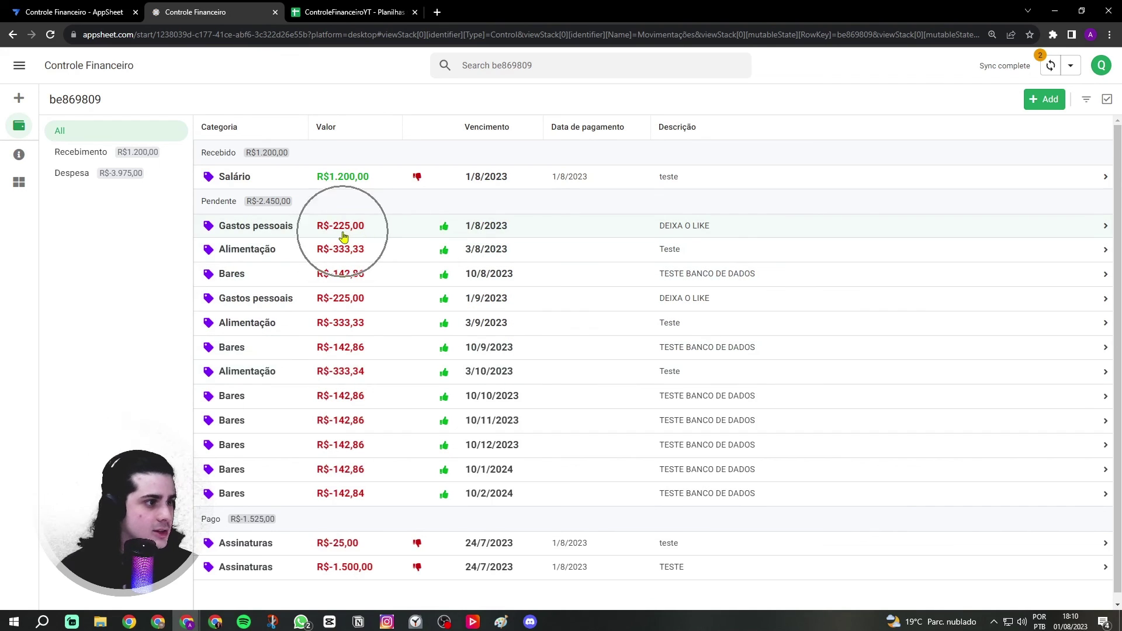
left_click(482, 234)
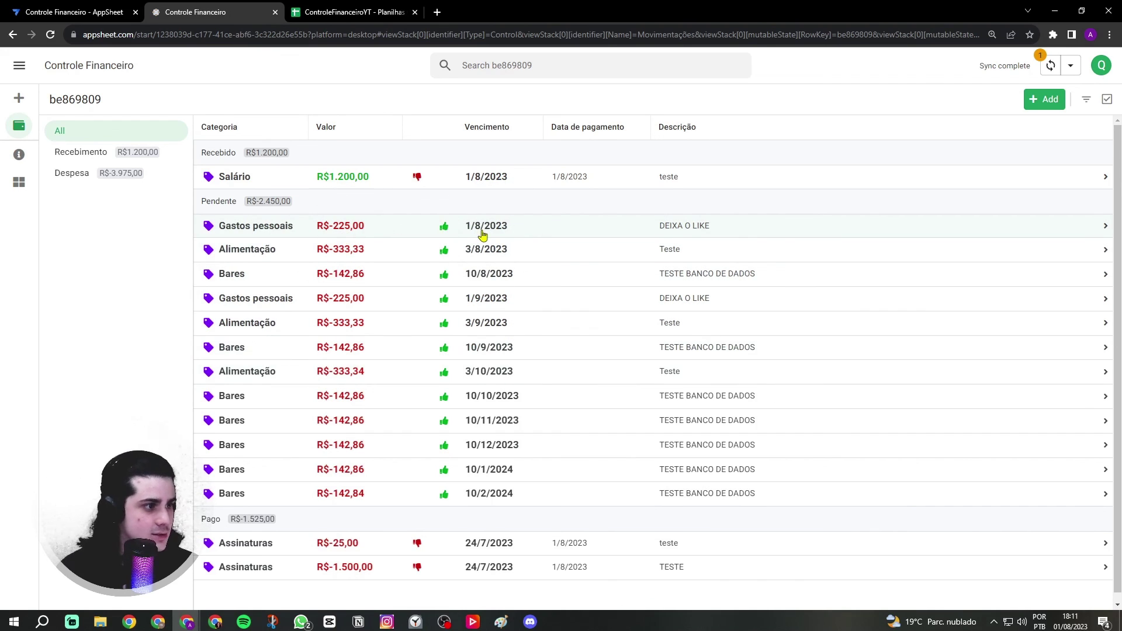
left_click(344, 298)
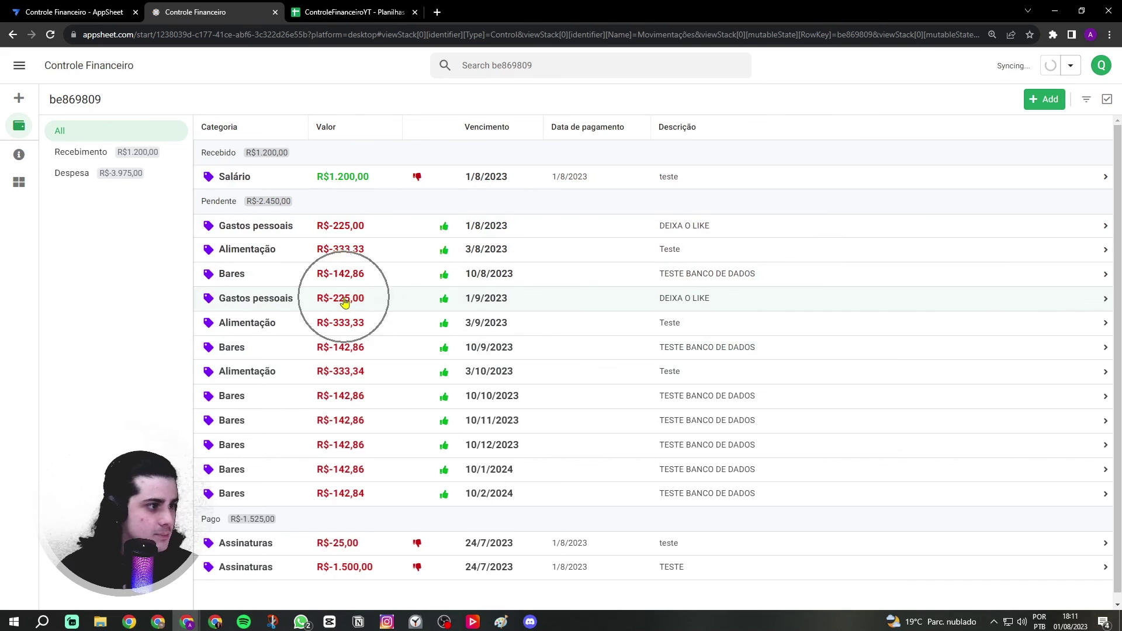
left_click(474, 306)
left_click(475, 306)
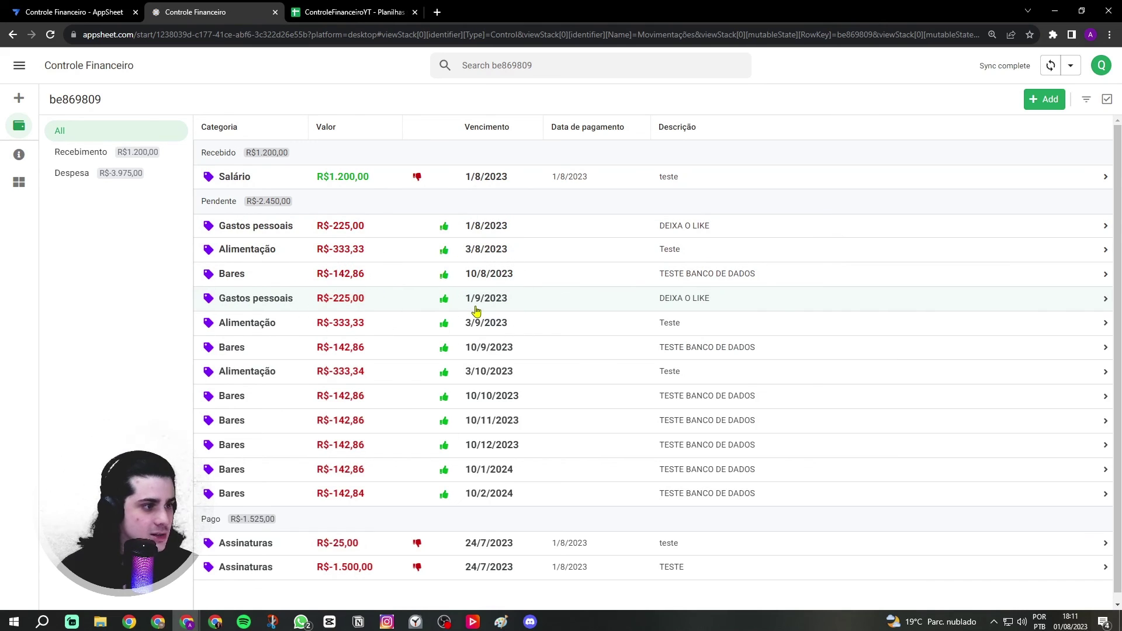